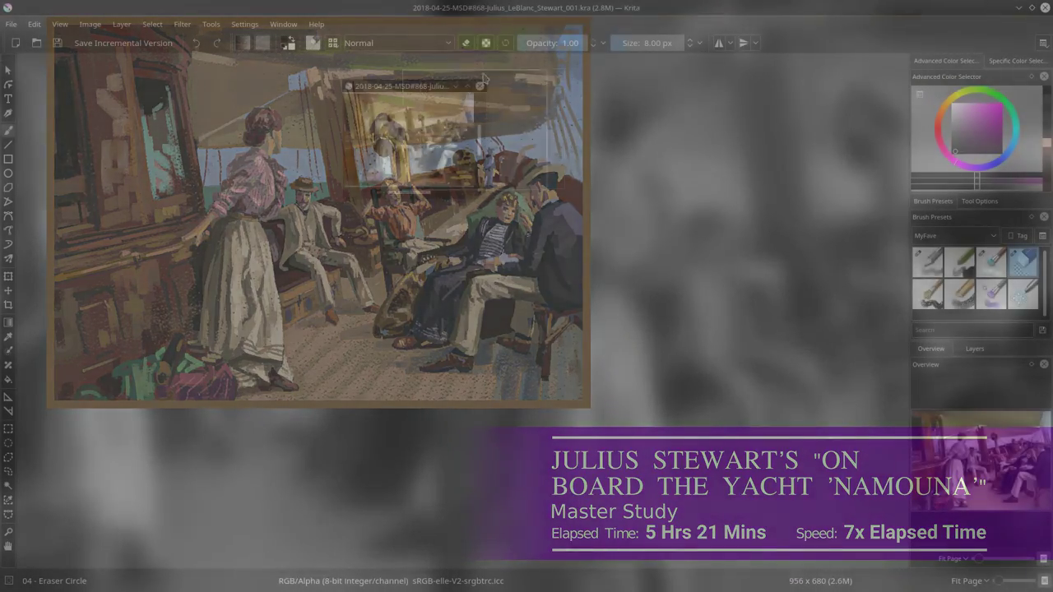
Open the Namouna yacht painting JPEG as a reference tiled beside the study.
key("ctrl+o")
left_click(625, 206)
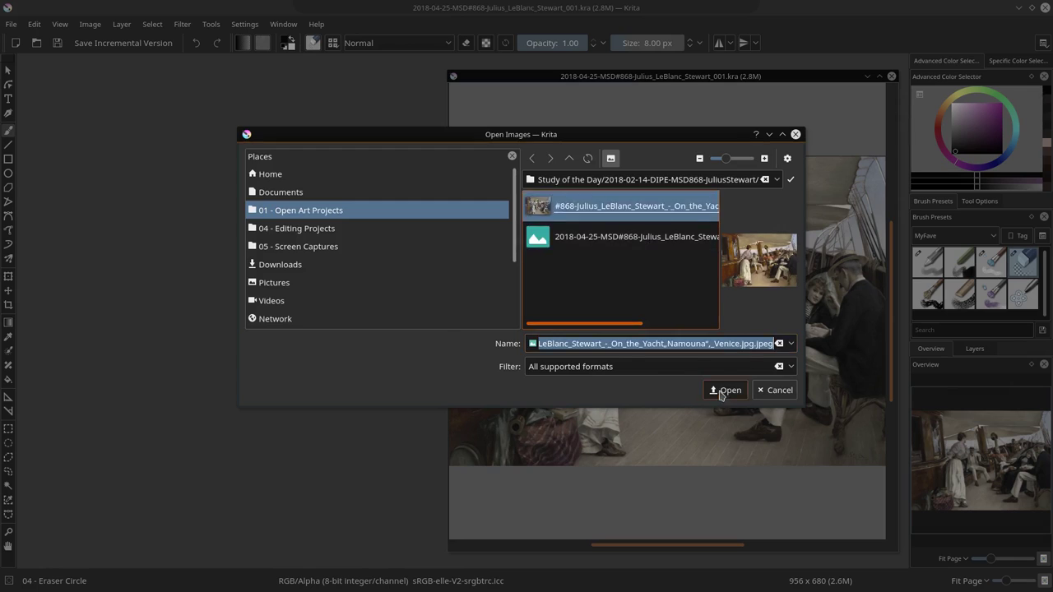
left_click(726, 388)
Gaussian-blur the study at 1000 px into a brown ground, then select the 02 - Chalk Details preset.
left_click(182, 24)
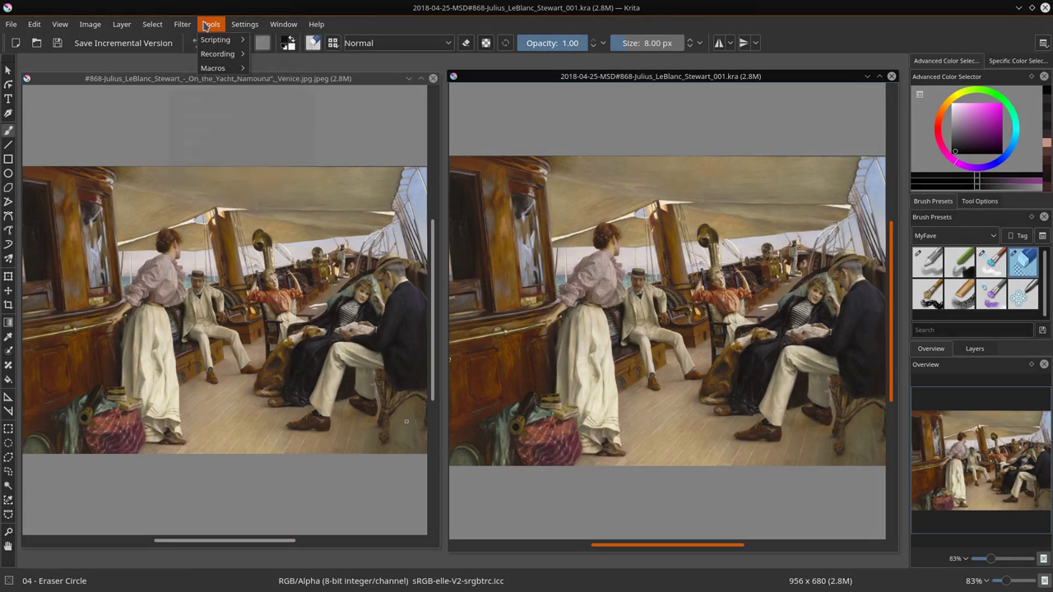
left_click(346, 100)
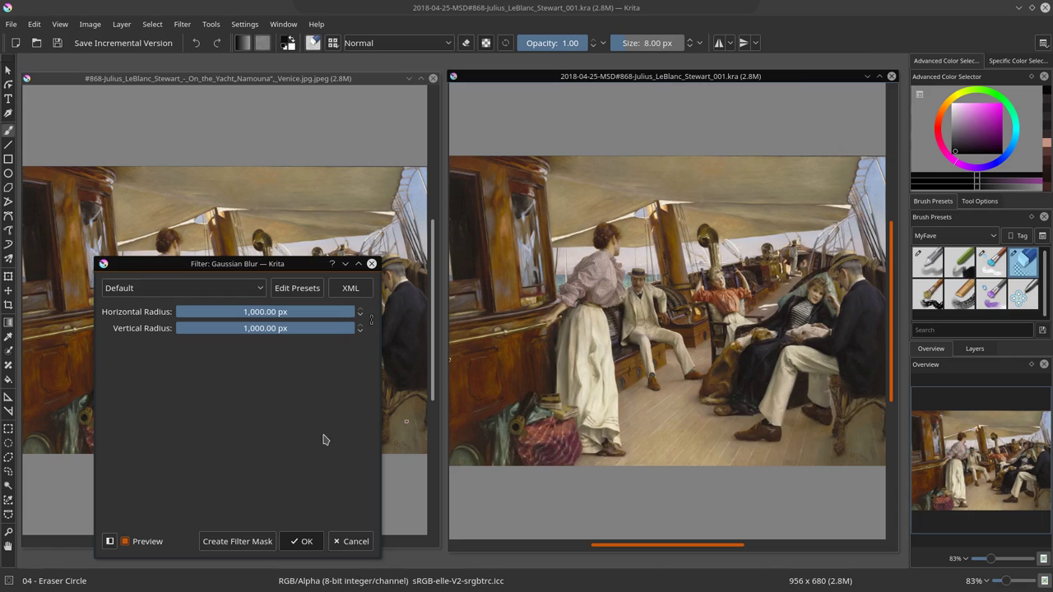
left_click(302, 544)
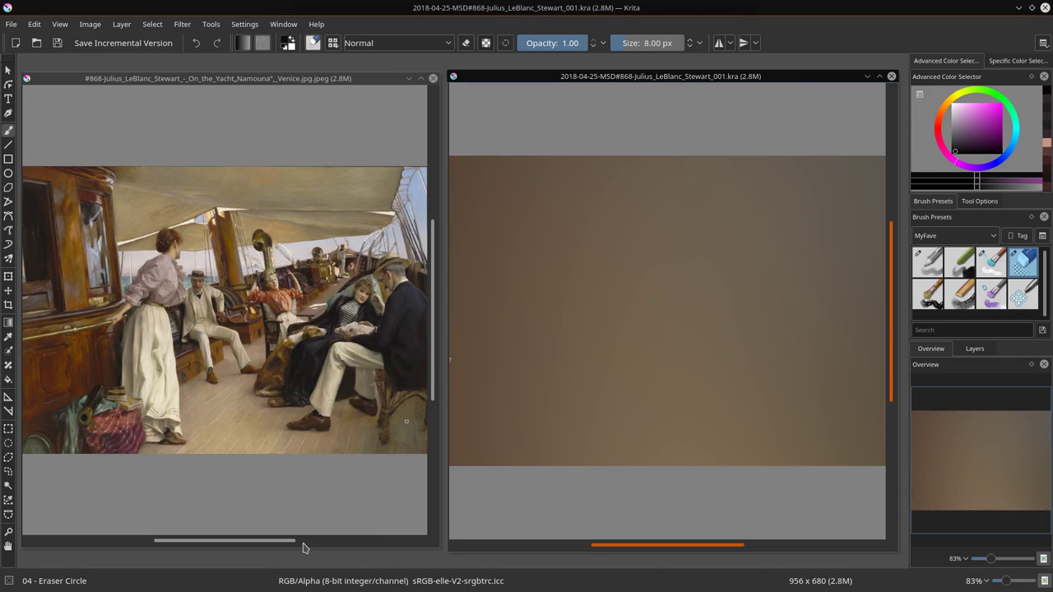
left_click(967, 274)
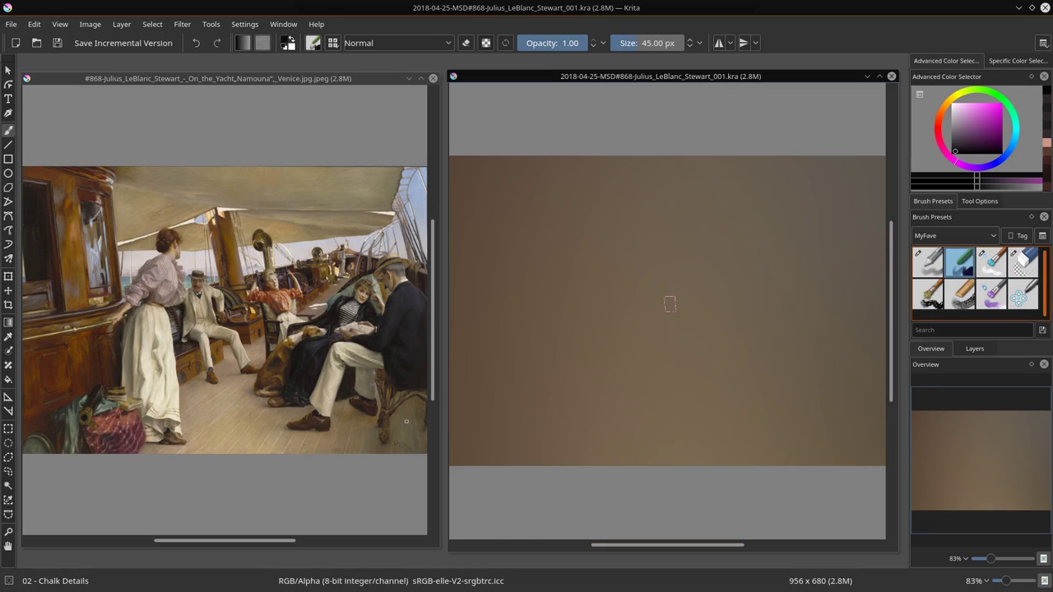
Sample the reddish wood colour and draw red lines for the cabin edge, deck rail and a post.
scroll(584, 307, "down", 1)
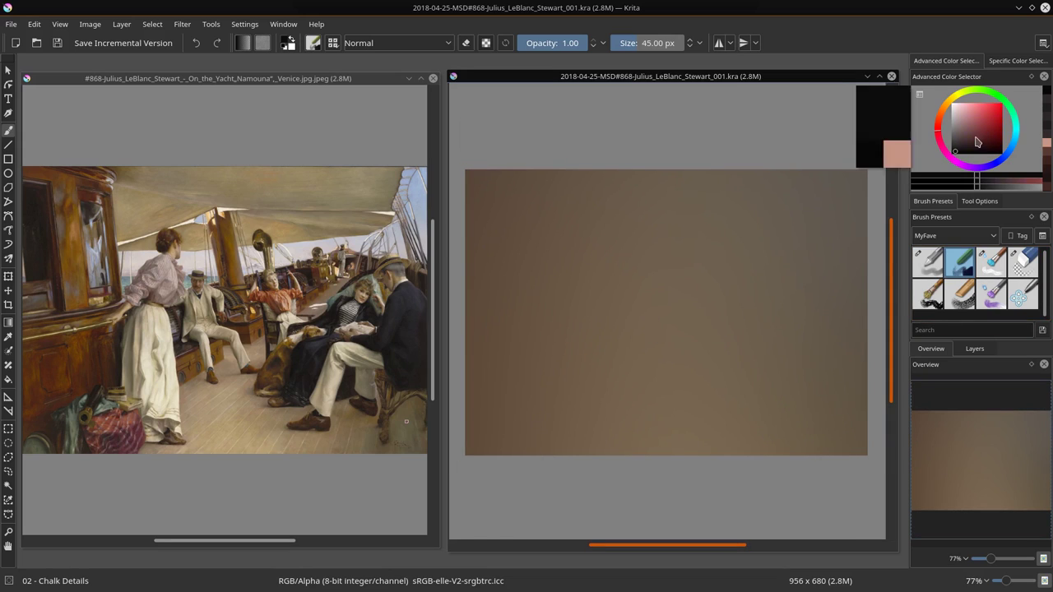
left_click_drag(966, 123, 981, 141)
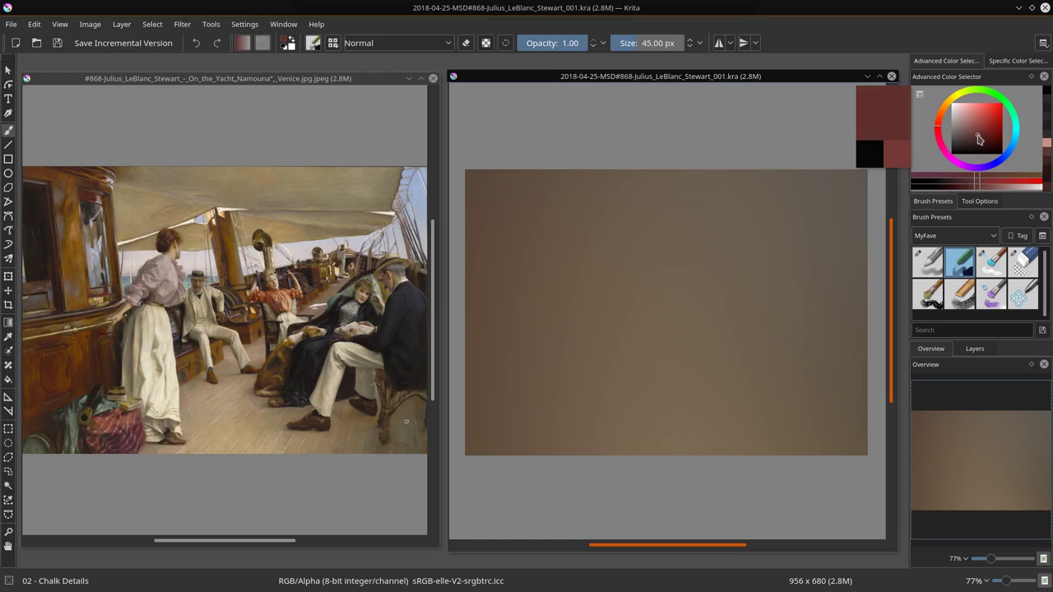
left_click(47, 359, "ctrl")
left_click(940, 124)
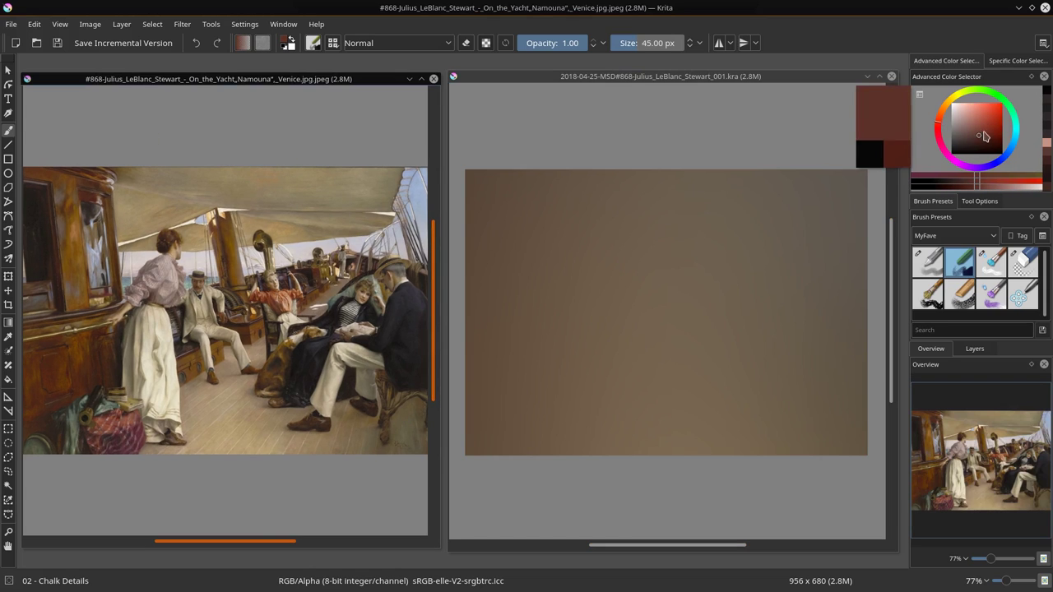
mouse_move(512, 173)
left_mouse_down()
mouse_move(556, 200)
mouse_move(584, 386)
left_mouse_up()
mouse_move(581, 333)
left_mouse_down()
mouse_move(830, 278)
mouse_move(823, 287)
mouse_move(868, 309)
left_mouse_up()
left_click_drag(549, 196, 583, 387)
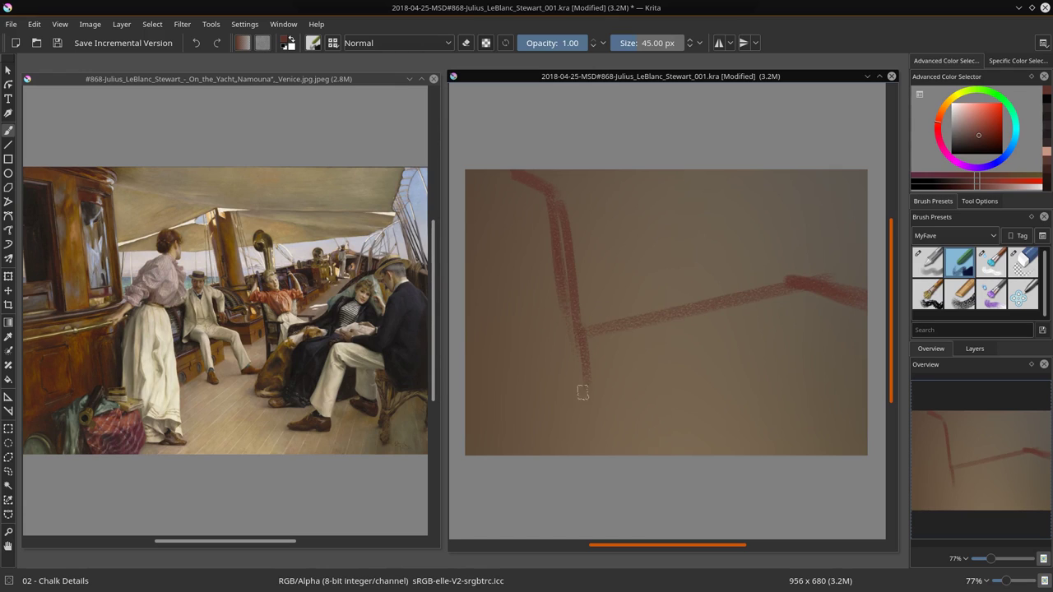
left_click_drag(576, 329, 803, 275)
mouse_move(660, 215)
left_mouse_down()
mouse_move(675, 341)
mouse_move(693, 359)
mouse_move(667, 213)
left_mouse_up()
With a larger brush, paint broad red cabin-wall strokes, a thick central post and a peach awning stroke.
left_click_drag(518, 206, 485, 387)
left_click_drag(493, 189, 482, 313)
left_click_drag(477, 362, 585, 444)
left_click(641, 329, "ctrl")
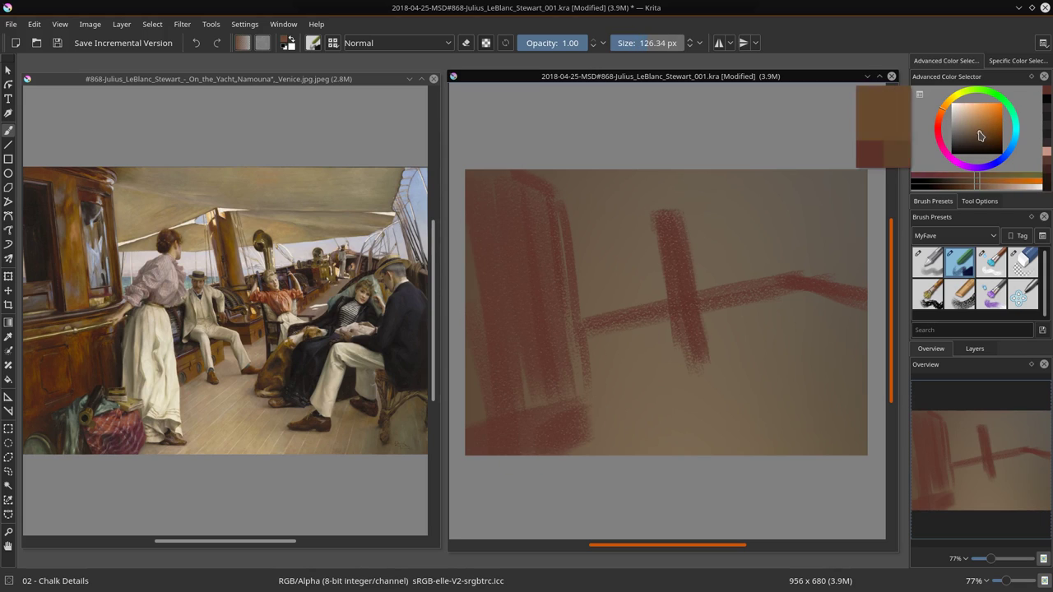
mouse_move(591, 251)
left_mouse_down()
mouse_move(848, 206)
mouse_move(839, 176)
mouse_move(633, 197)
mouse_move(644, 239)
mouse_move(576, 197)
left_mouse_up()
key("bracketright")
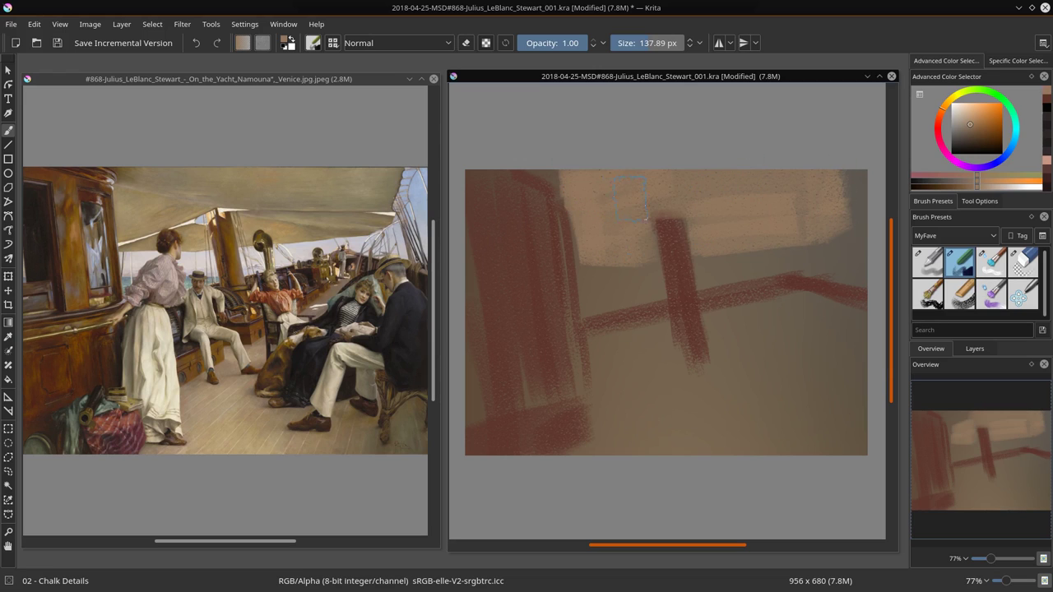
Hatch dark red below the rail and paint the peach deck at lower right.
left_click(691, 271, "ctrl")
key("bracketleft")
mouse_move(593, 370)
left_mouse_down()
mouse_move(782, 301)
mouse_move(856, 288)
left_mouse_up()
left_click(735, 220, "ctrl")
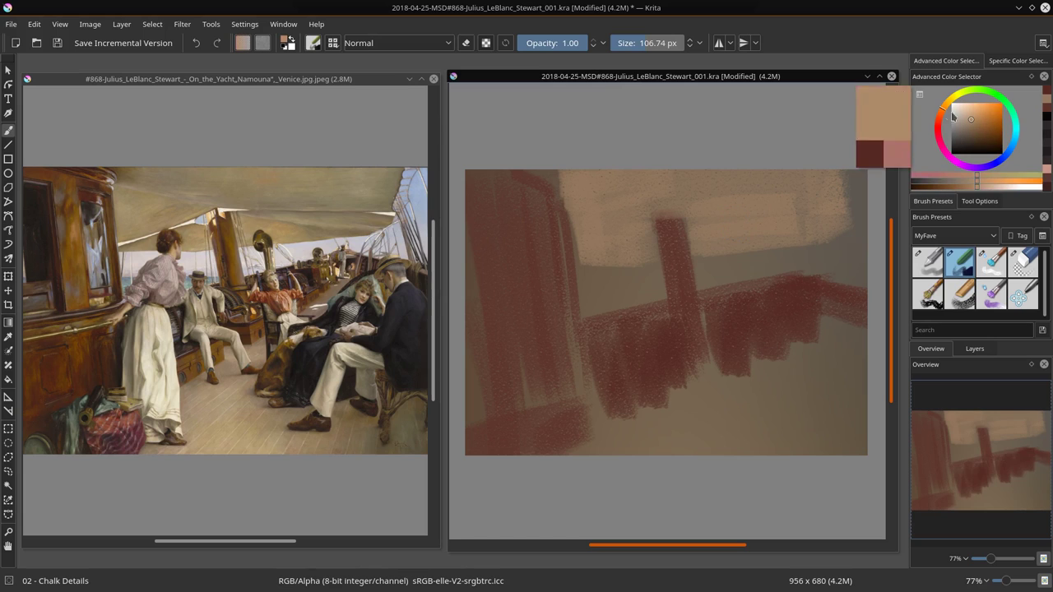
mouse_move(592, 436)
left_mouse_down()
mouse_move(798, 337)
mouse_move(856, 362)
mouse_move(654, 455)
left_mouse_up()
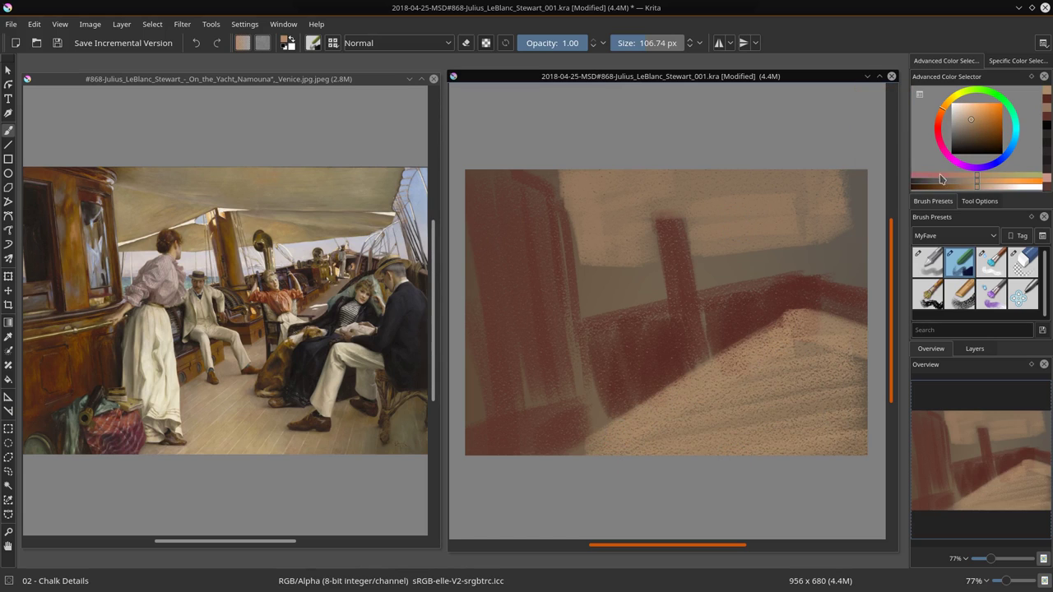
left_click(1016, 123)
left_click(964, 128)
key("bracketleft")
key("bracketleft")
Paint a teal sea strip and pale blue along the deck rail and upper right edge.
left_click_drag(614, 307, 668, 306)
left_click(1006, 154)
left_click(962, 110)
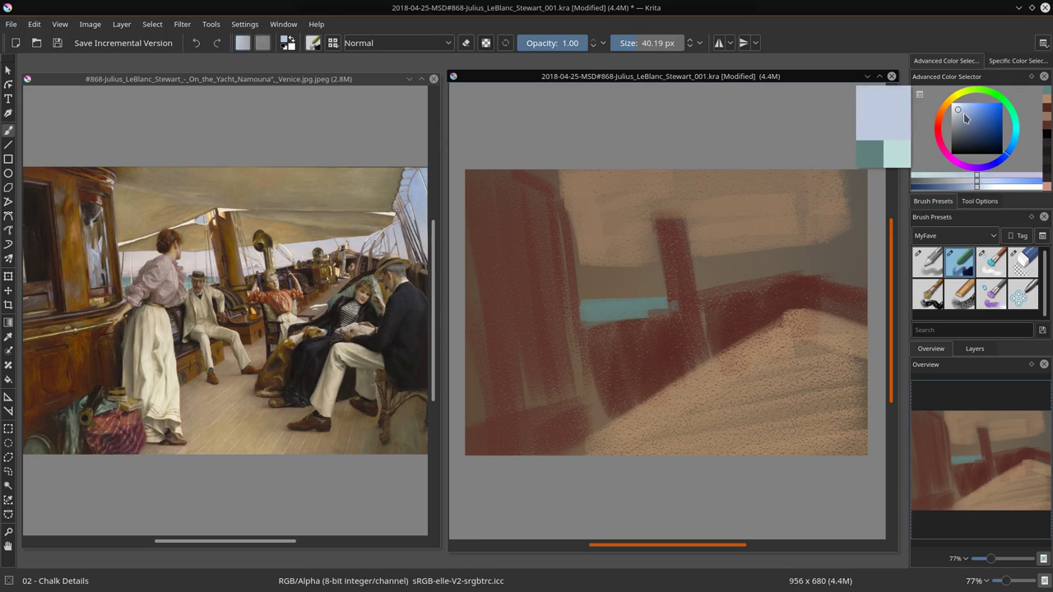
left_click(653, 213)
key("bracketright")
key("bracketright")
mouse_move(580, 284)
left_mouse_down()
mouse_move(668, 287)
mouse_move(859, 205)
mouse_move(843, 263)
left_mouse_up()
left_click(860, 206, "ctrl")
left_click_drag(851, 185, 870, 218)
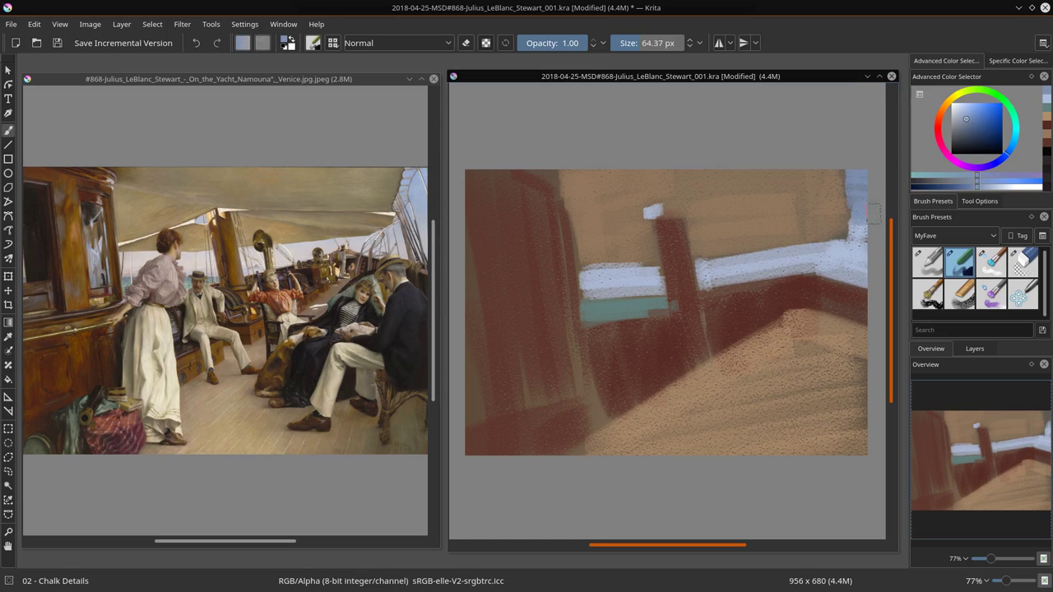
Block in the seated man with a dark blue-grey coat and light beige trousers.
left_click(864, 222, "ctrl")
left_click(852, 280, "ctrl")
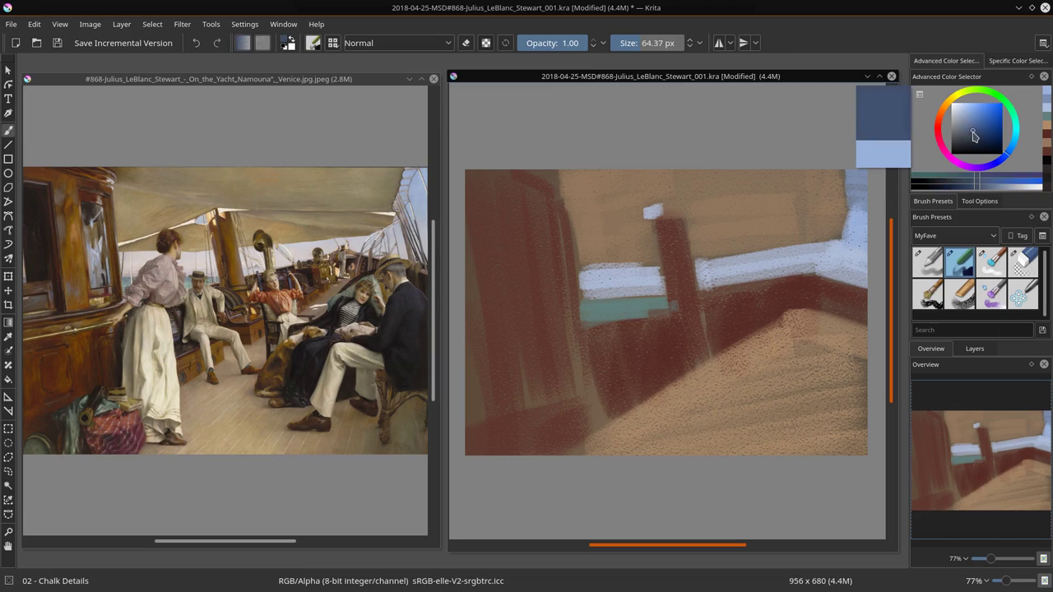
key("bracketleft")
mouse_move(848, 280)
left_mouse_down()
mouse_move(829, 290)
mouse_move(824, 356)
left_mouse_up()
left_click_drag(773, 424, 839, 362)
left_click(815, 394, "ctrl")
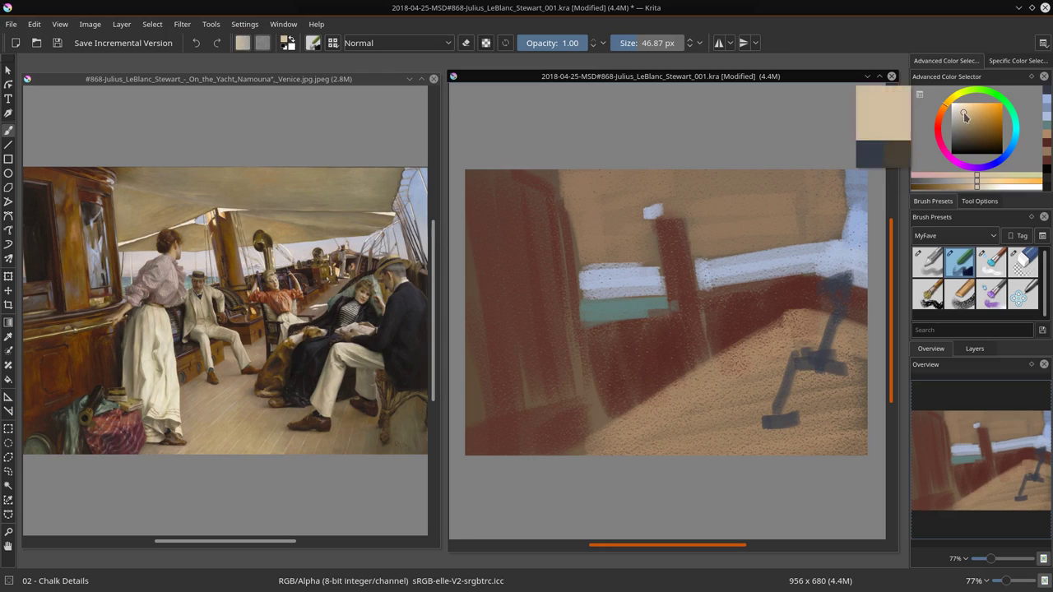
mouse_move(786, 415)
left_mouse_down()
mouse_move(835, 362)
mouse_move(832, 385)
left_mouse_up()
left_click(831, 329, "ctrl")
mouse_move(855, 314)
left_mouse_down()
mouse_move(818, 418)
mouse_move(752, 432)
left_mouse_up()
With a smaller brush, add the shoe and chair legs and uprights, undoing a stray dark dab.
key("bracketleft")
left_click_drag(864, 388, 839, 431)
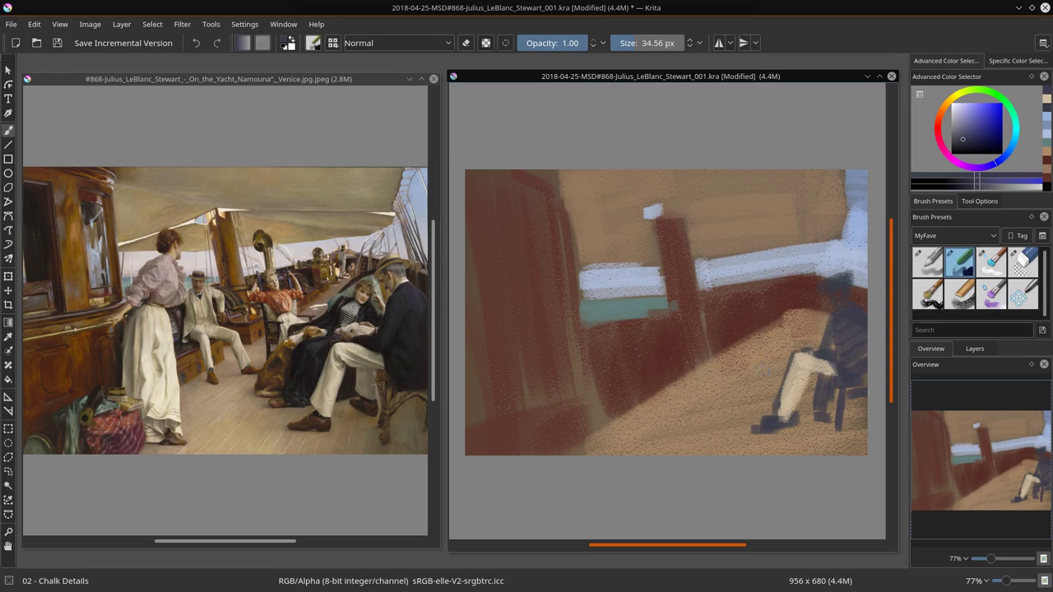
left_click_drag(753, 357, 750, 405)
left_click_drag(788, 348, 750, 354)
left_click_drag(771, 362, 768, 406)
key("ctrl+z")
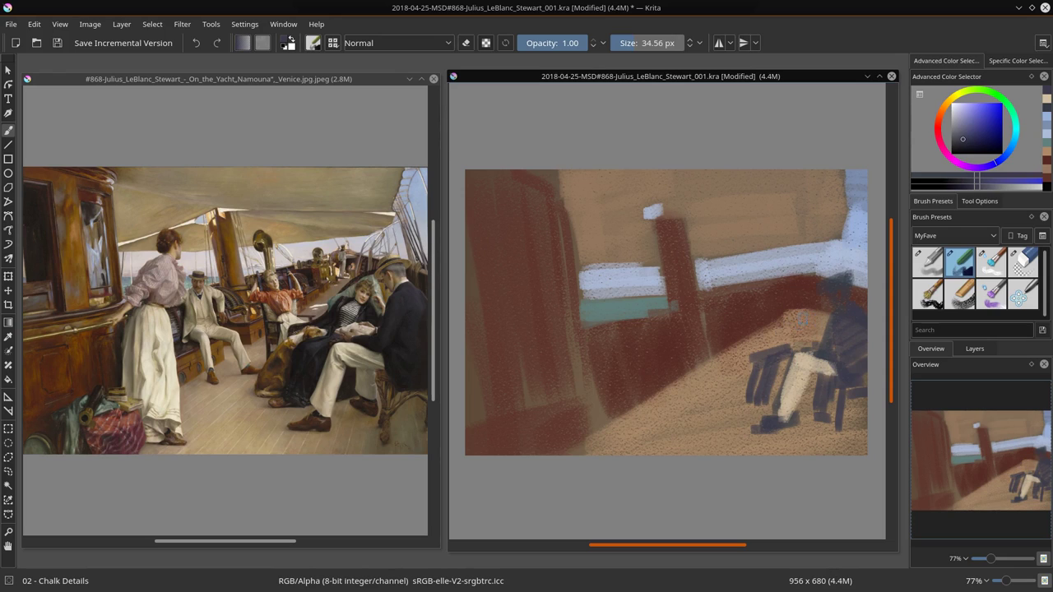
Paint a tan diagonal deck edge and brighten the top of the rail band in light blue.
left_click(827, 371, "ctrl")
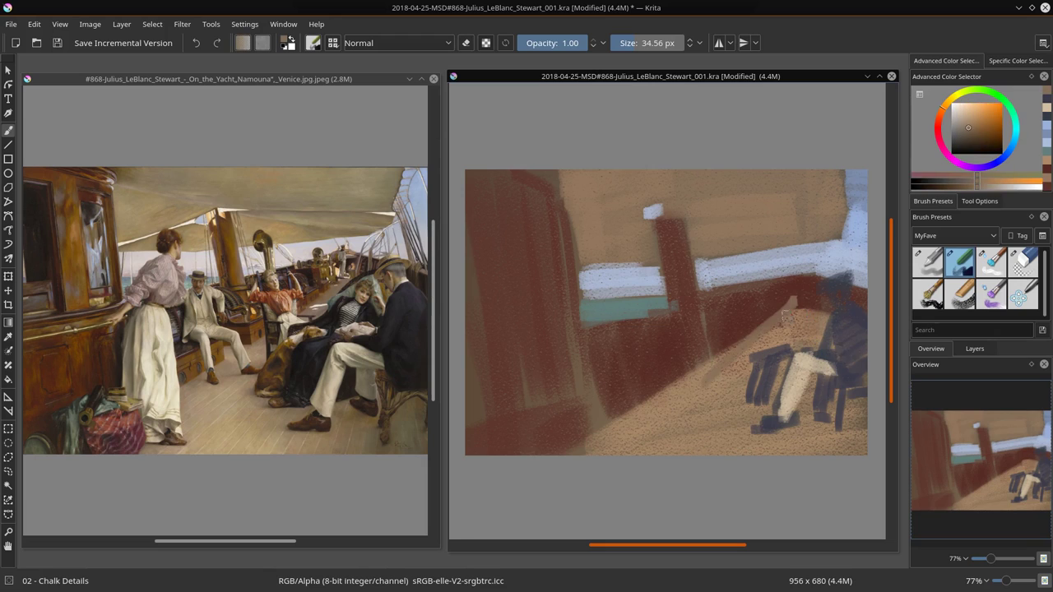
left_click_drag(713, 371, 821, 303)
left_click(814, 275, "ctrl")
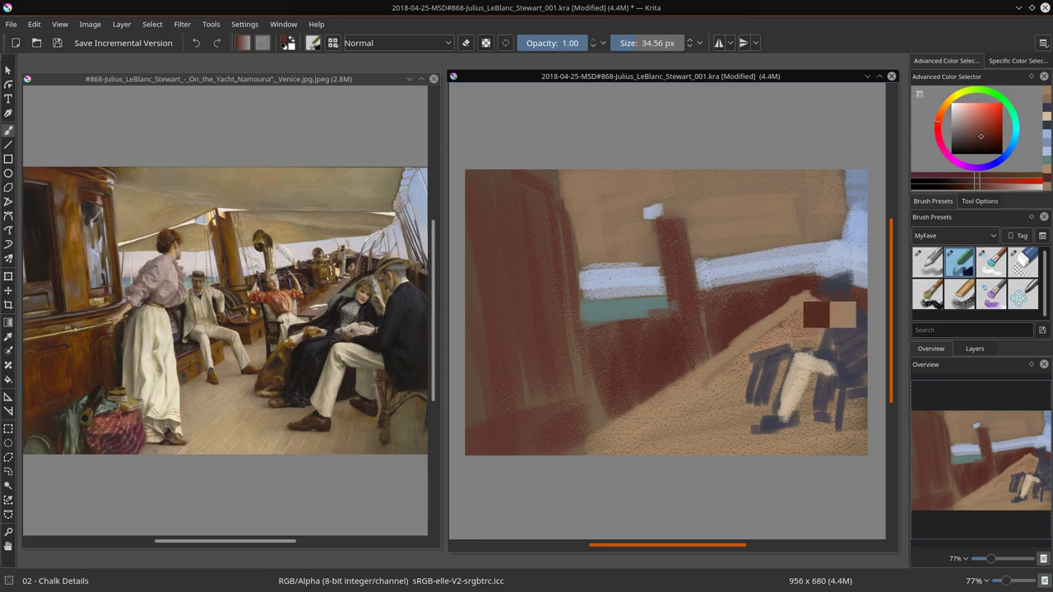
left_click(625, 283, "ctrl")
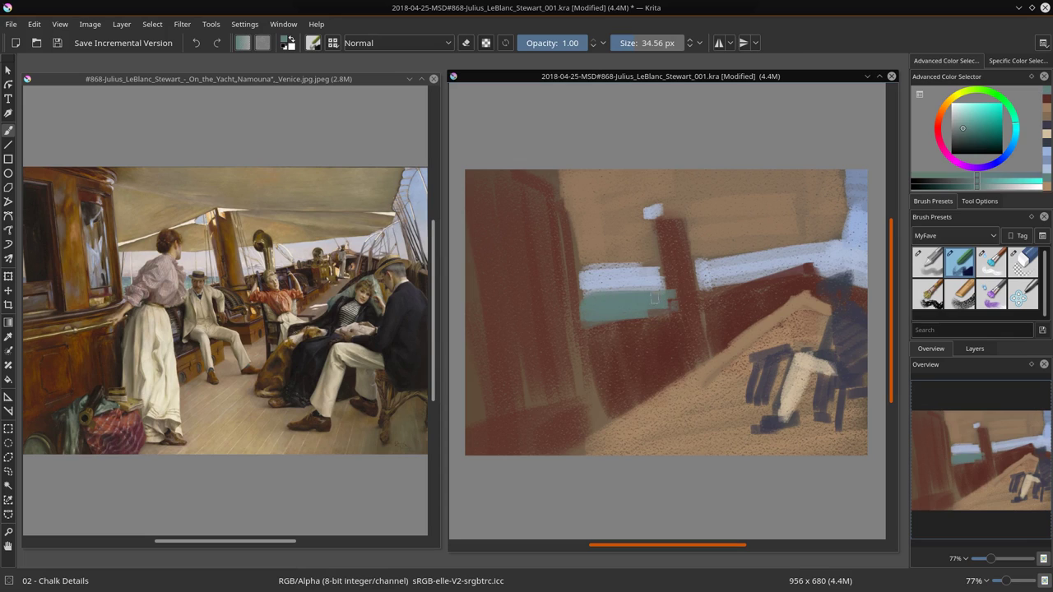
left_click_drag(583, 267, 648, 262)
Add a dark red touch by the rail, tan along the diagonal band, and dark blue-grey by the man.
left_click(762, 285, "ctrl")
left_click_drag(809, 278, 836, 263)
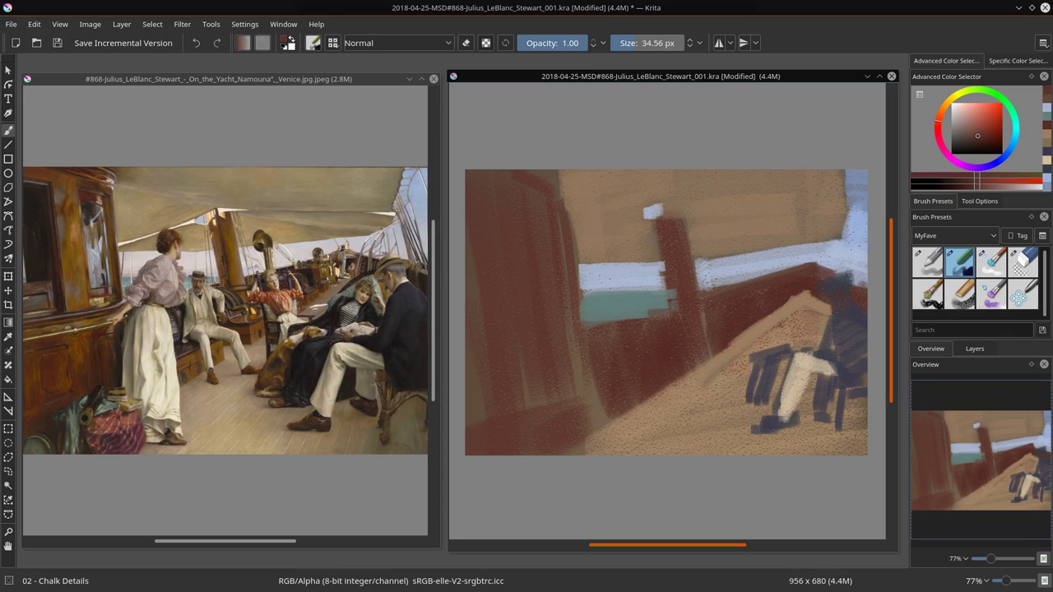
left_click(786, 317, "ctrl")
left_click_drag(785, 305, 701, 362)
left_click(868, 310, "ctrl")
mouse_move(813, 301)
left_mouse_down()
mouse_move(808, 355)
mouse_move(759, 411)
mouse_move(739, 413)
left_mouse_up()
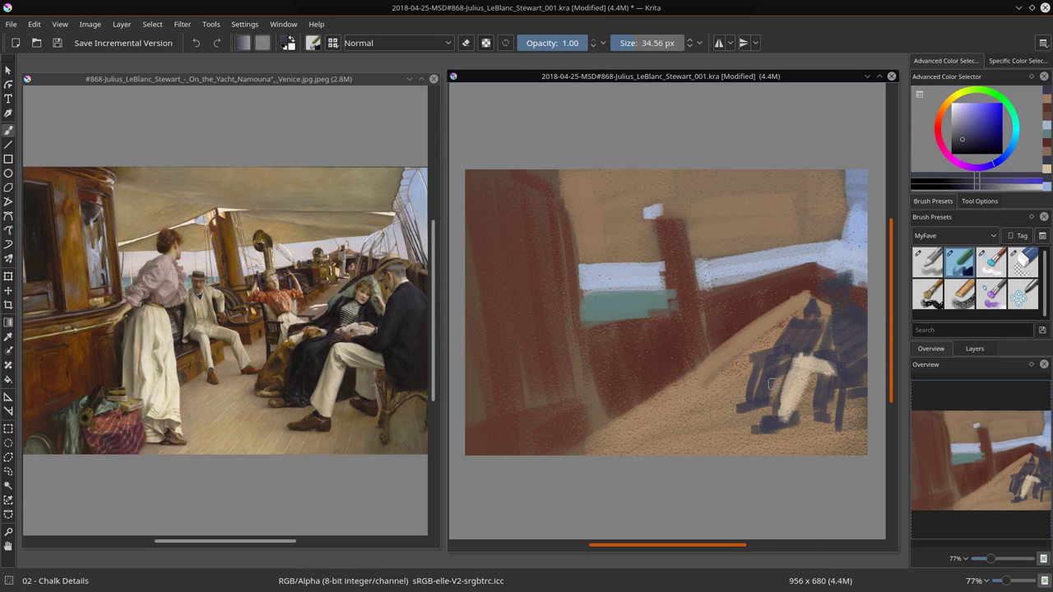
Rough in the standing figure in light tan with dark grey skirt strokes.
left_click(790, 365, "ctrl")
mouse_move(596, 341)
left_mouse_down()
mouse_move(589, 421)
mouse_move(629, 436)
mouse_move(626, 263)
mouse_move(569, 331)
left_mouse_up()
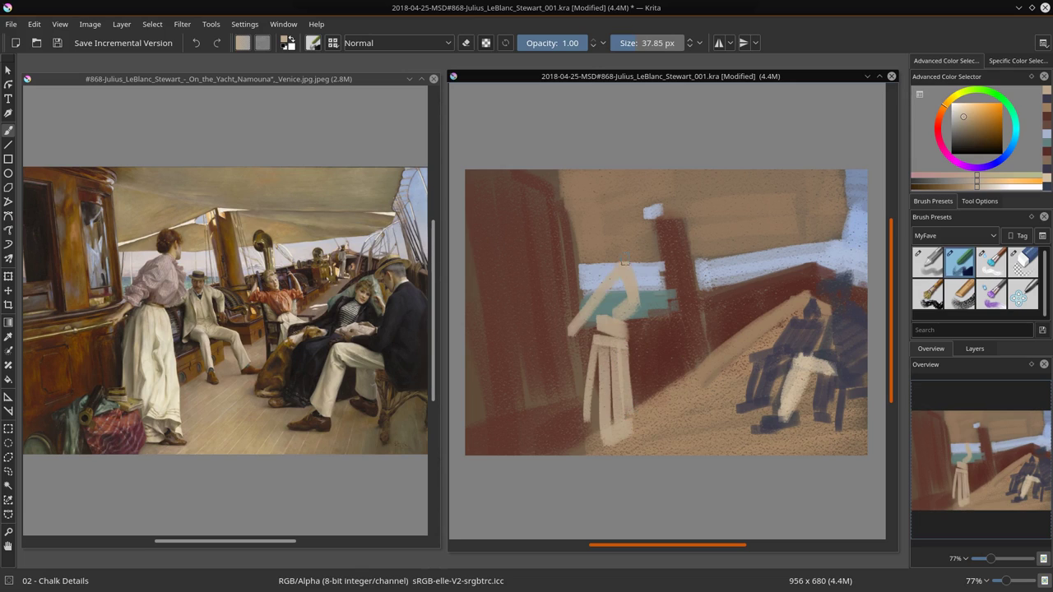
left_click_drag(614, 268, 622, 236)
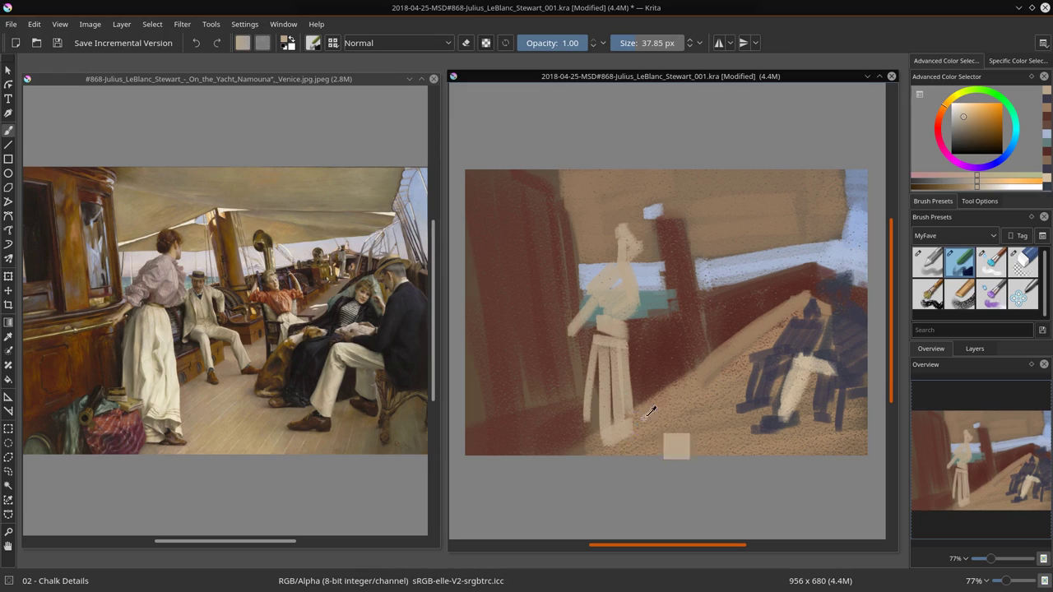
left_click_drag(626, 423, 590, 434)
left_click_drag(599, 390, 594, 435)
left_click(607, 385, "ctrl")
left_click_drag(592, 341, 590, 403)
mouse_move(610, 366)
left_mouse_down()
mouse_move(610, 419)
mouse_move(592, 437)
left_mouse_up()
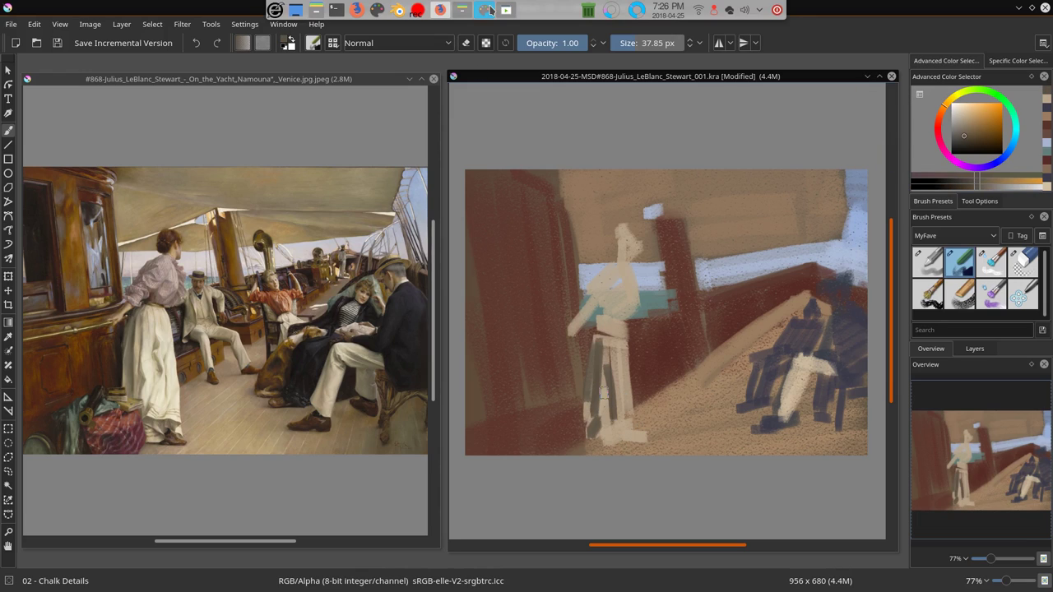
Paint a reclining figure's light beige legs and arm, then lighten the central post with brown.
left_click(964, 118)
mouse_move(650, 317)
left_mouse_down()
mouse_move(664, 344)
mouse_move(658, 356)
mouse_move(683, 388)
left_mouse_up()
left_click_drag(671, 339, 695, 335)
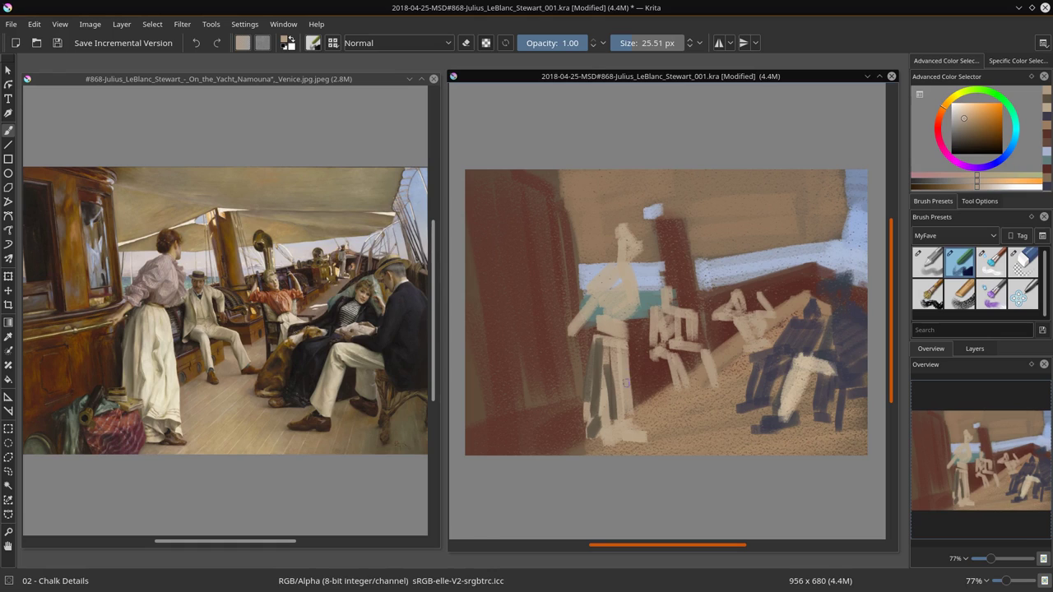
left_click(658, 379, "ctrl")
left_click_drag(645, 407, 665, 370)
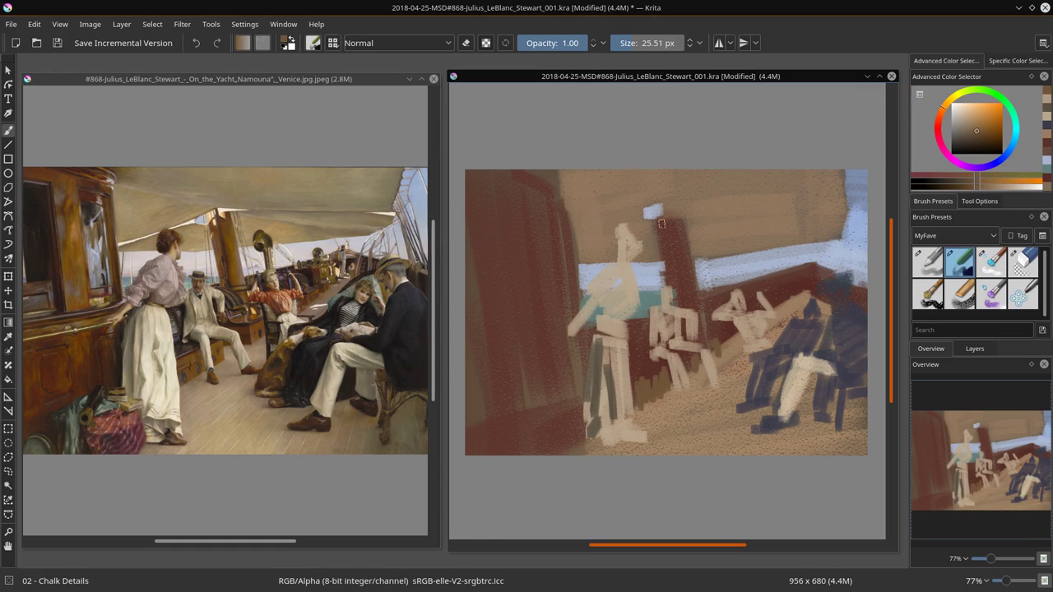
left_click_drag(660, 222, 691, 303)
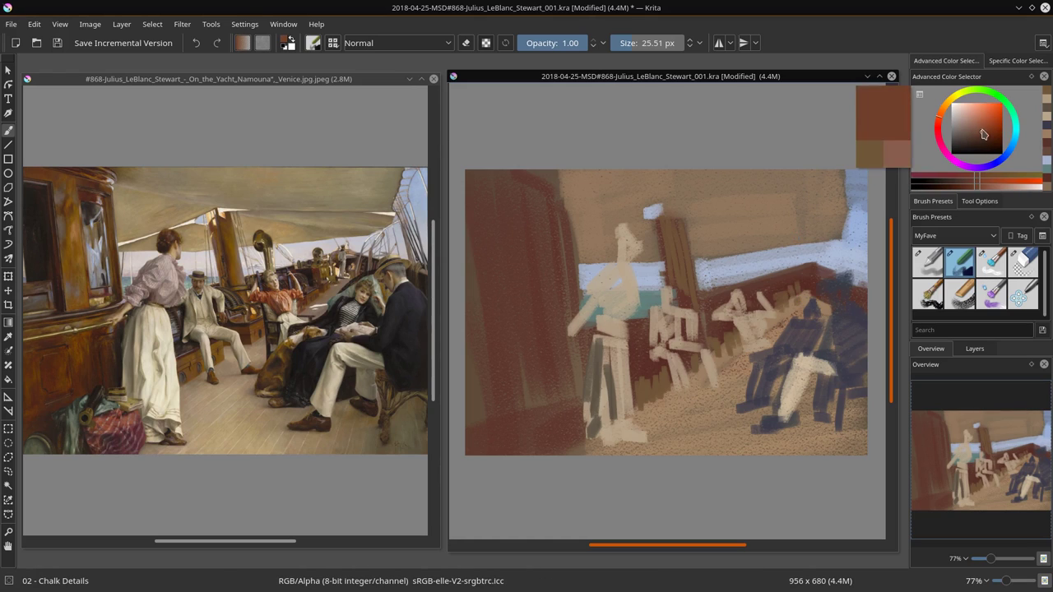
Paint red-orange and dark red strokes down the left cabin wall.
left_click_drag(976, 131, 981, 130)
left_click(944, 115)
left_click_drag(522, 197, 533, 325)
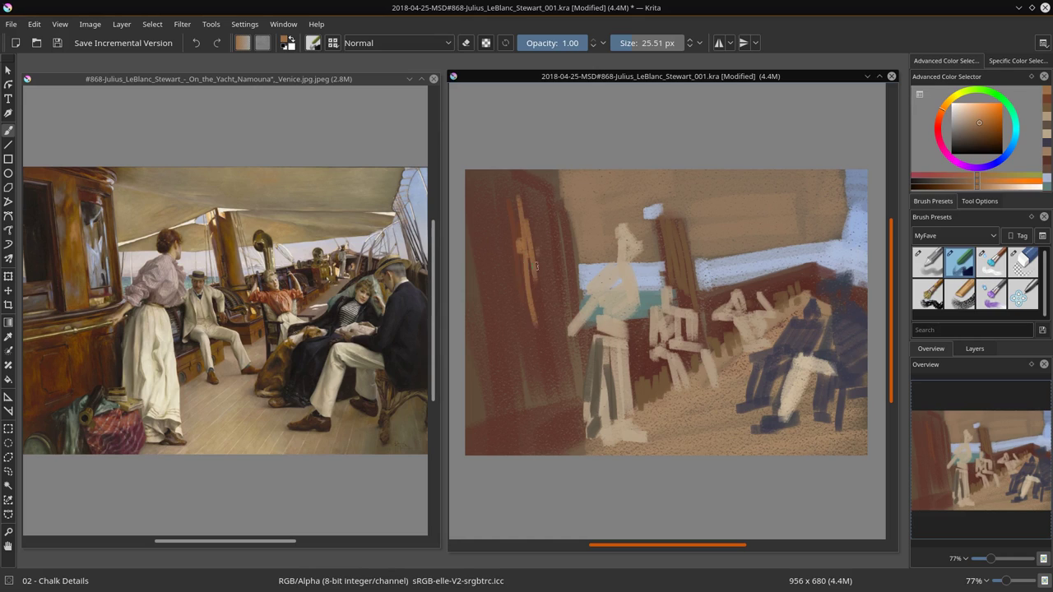
left_click(958, 144)
left_click_drag(471, 187, 490, 298)
left_click(955, 146)
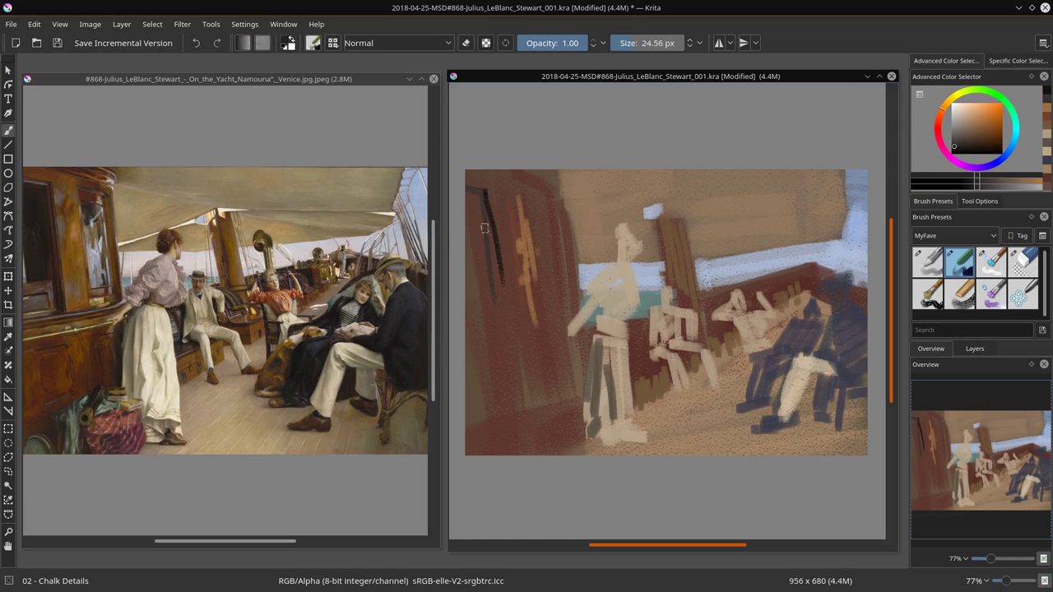
left_click_drag(476, 197, 483, 329)
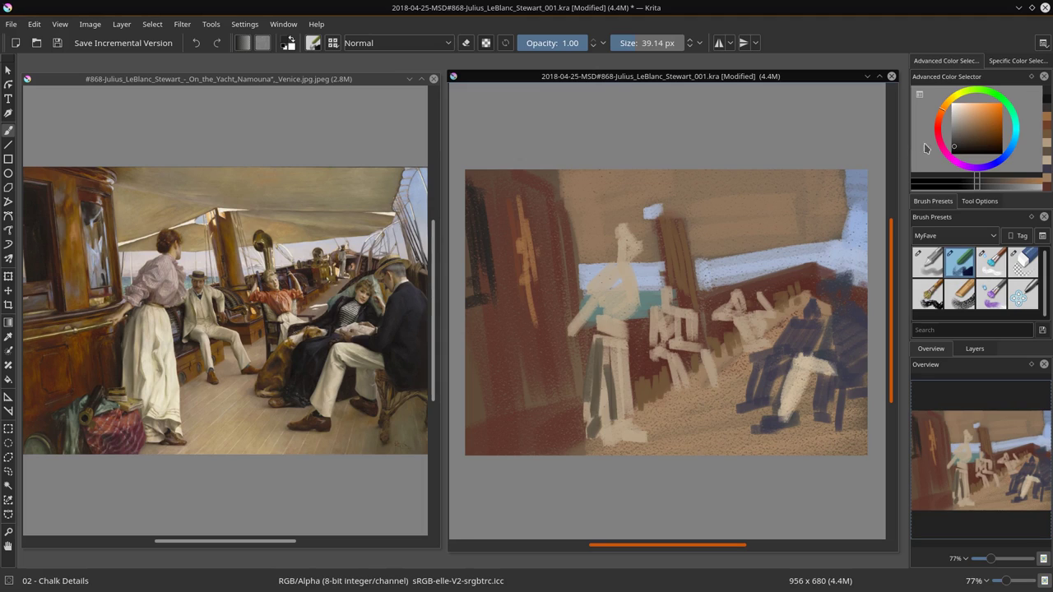
left_click(977, 132)
left_click_drag(542, 218, 546, 279)
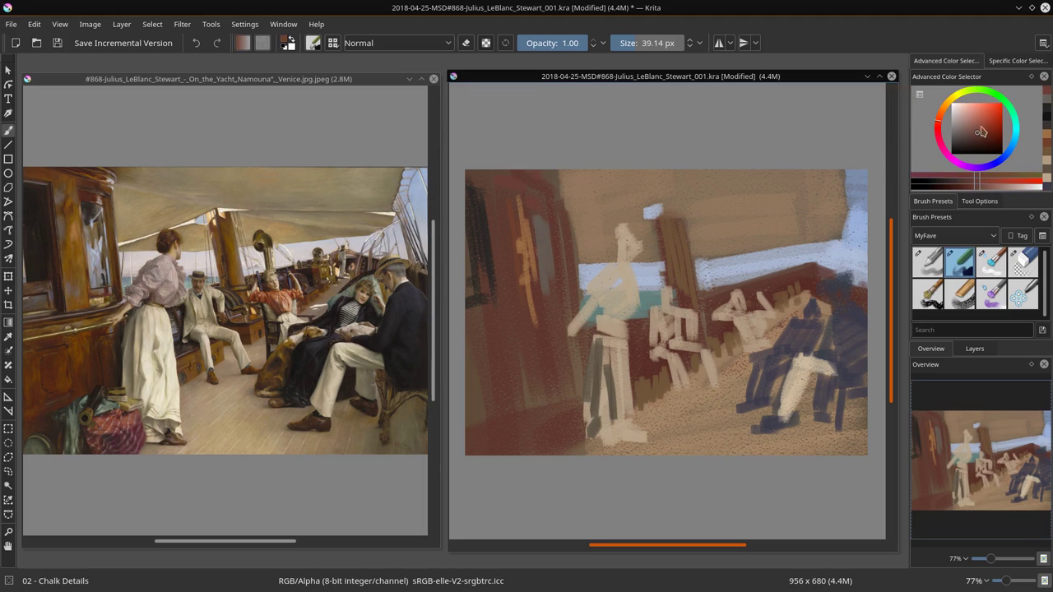
Add light orange strokes across the cabin wall and a pinkish luggage stroke near the bottom.
left_click(977, 125)
left_click_drag(477, 337, 560, 325)
left_click(948, 102)
left_click_drag(473, 360, 568, 333)
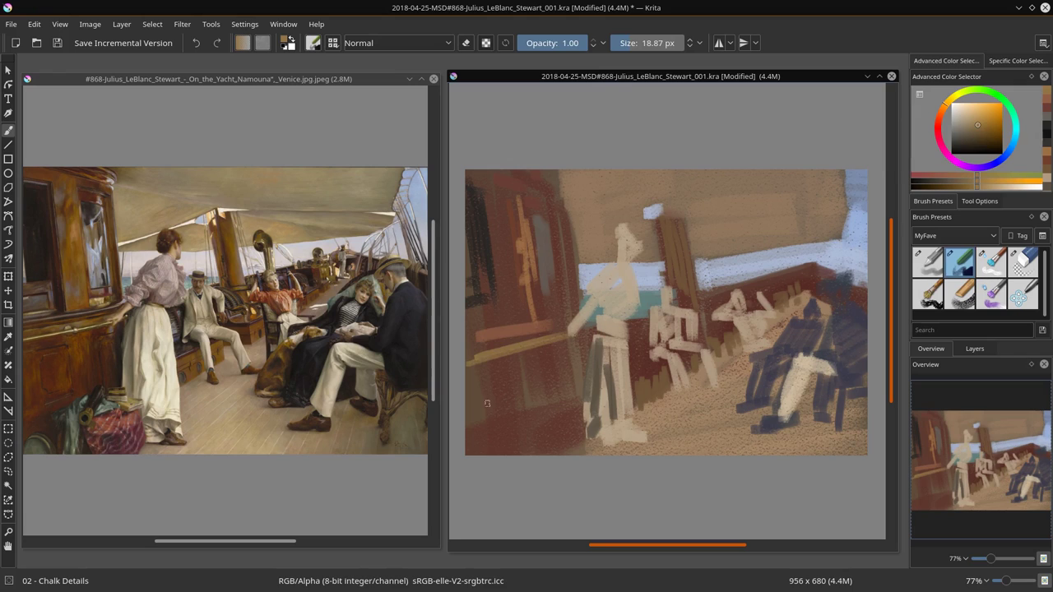
left_click(939, 130)
left_click_drag(962, 123, 973, 129)
left_click_drag(562, 441, 586, 445)
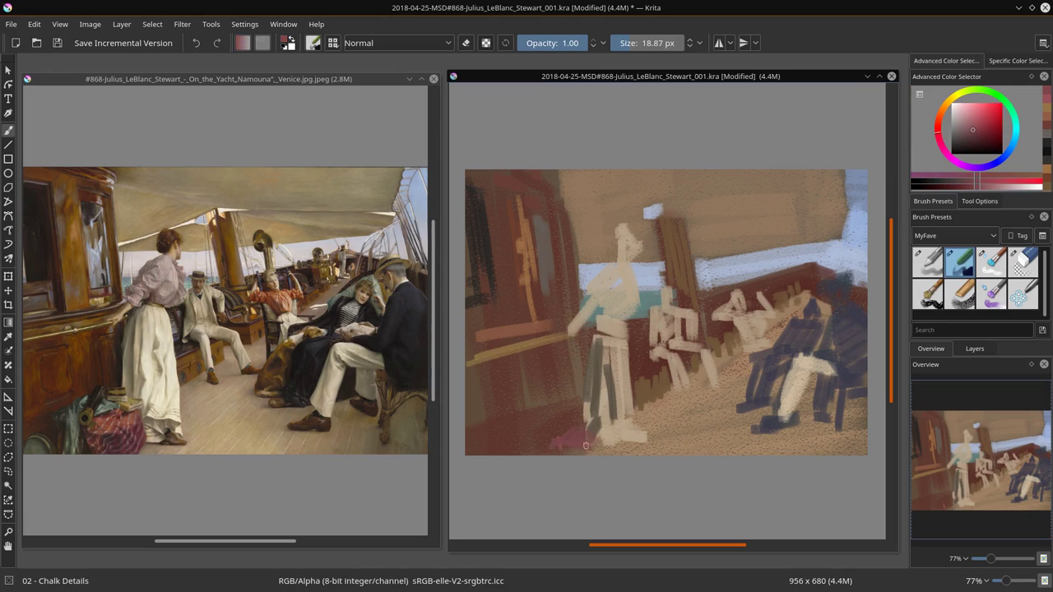
Paint a teal luggage stroke at bottom left and darker brown along the awning.
left_click_drag(1011, 131, 1013, 117)
left_click_drag(535, 448, 555, 430)
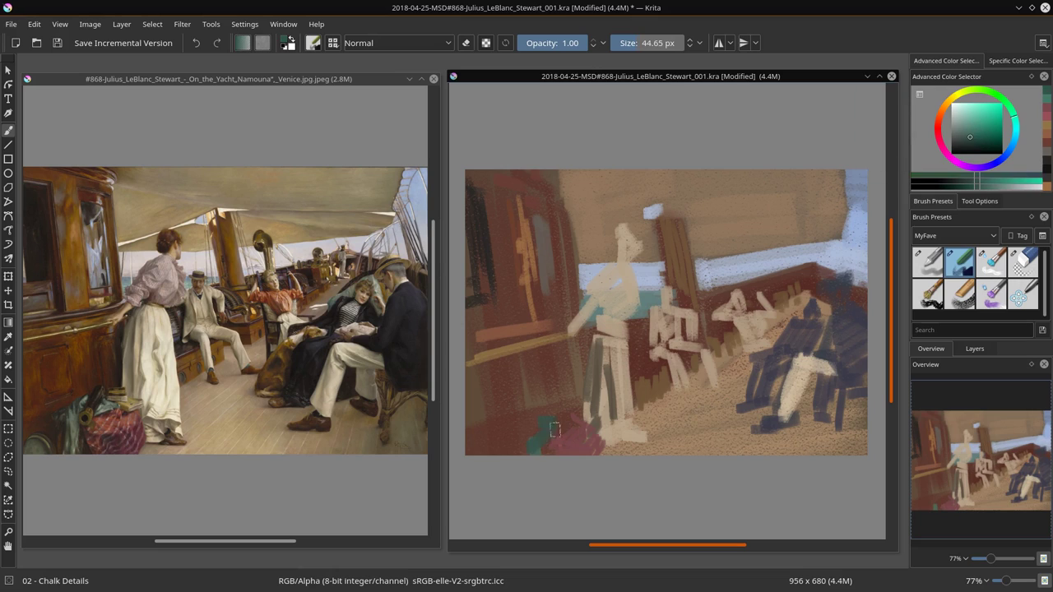
left_click(978, 128)
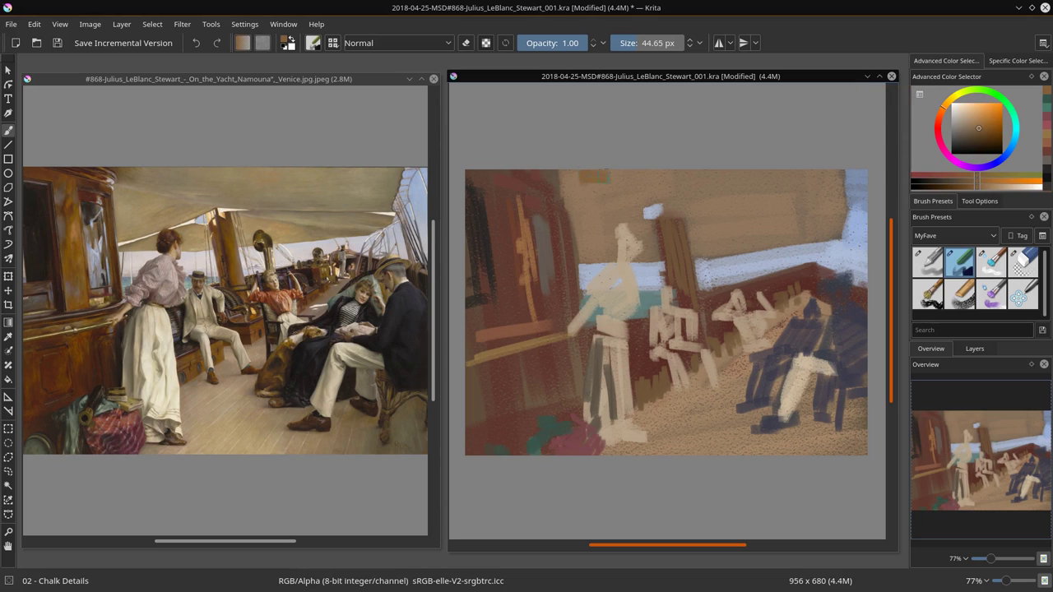
mouse_move(578, 177)
left_mouse_down()
mouse_move(835, 220)
mouse_move(684, 199)
left_mouse_up()
left_click(963, 97)
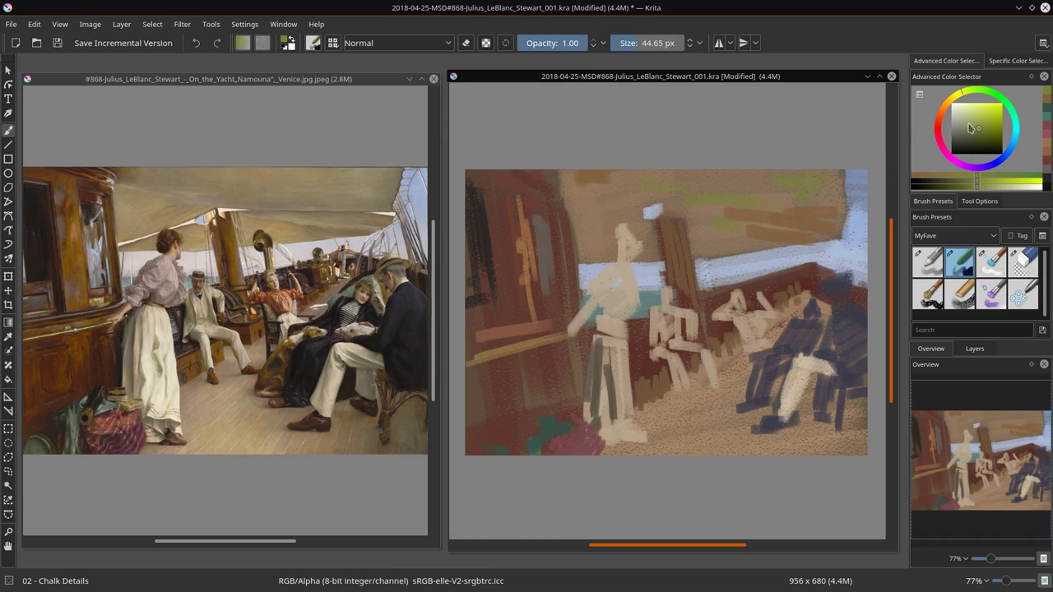
Paint dark brown strokes around the seated figures.
left_click(971, 127)
left_click(985, 145)
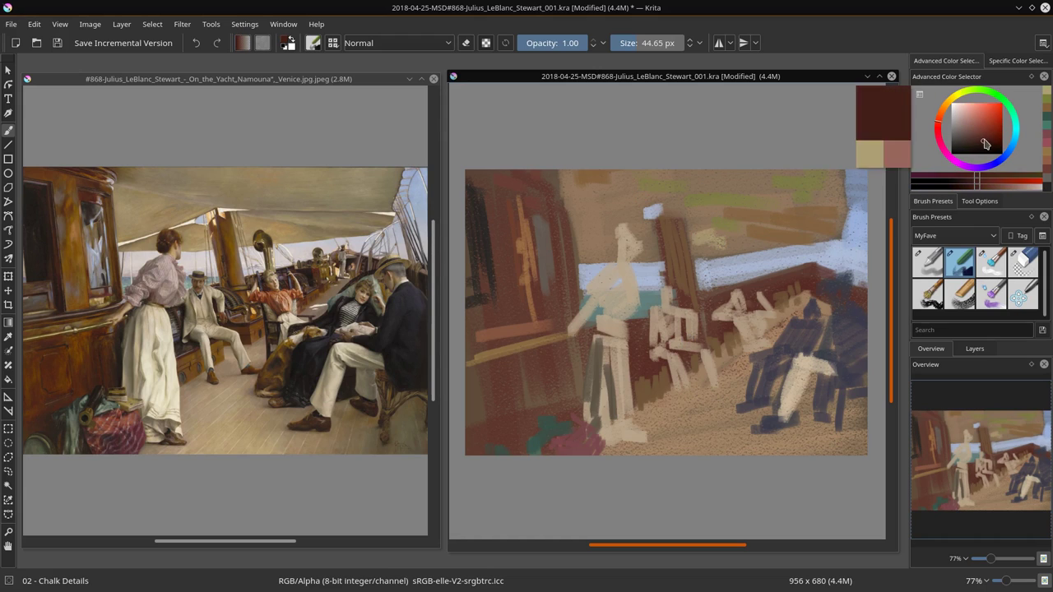
left_click(973, 144)
left_click_drag(637, 317, 646, 372)
mouse_move(695, 303)
left_mouse_down()
mouse_move(723, 341)
mouse_move(732, 337)
left_mouse_up()
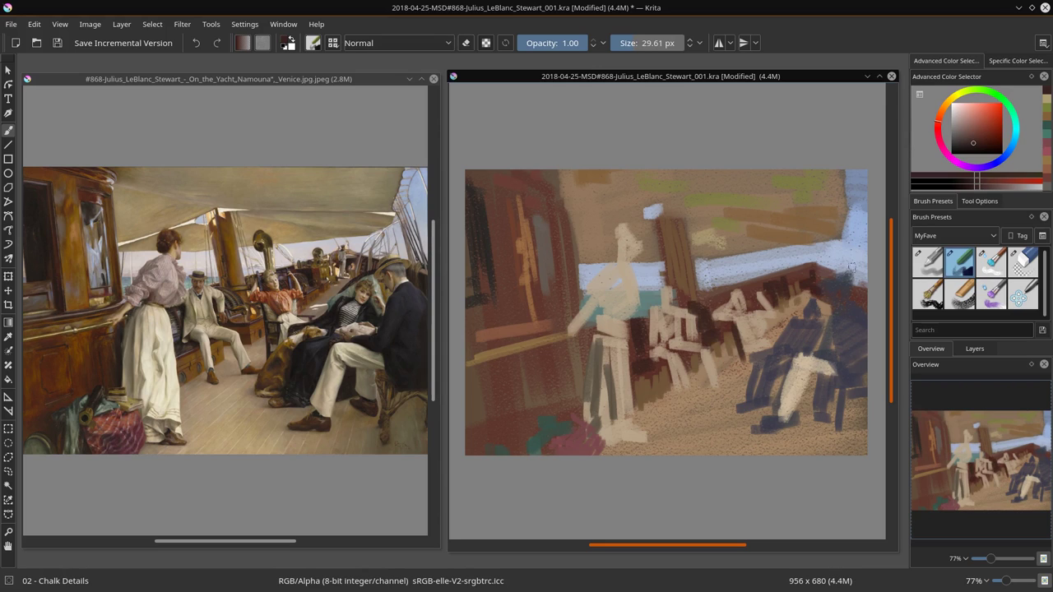
left_click(668, 419, "ctrl")
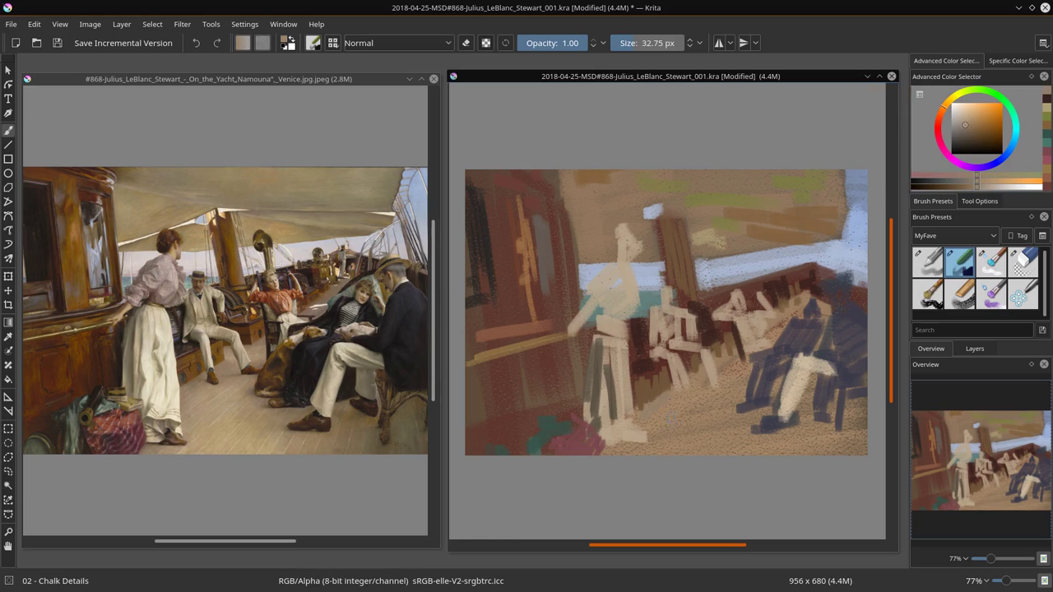
left_click(971, 130)
left_click_drag(732, 393, 754, 358)
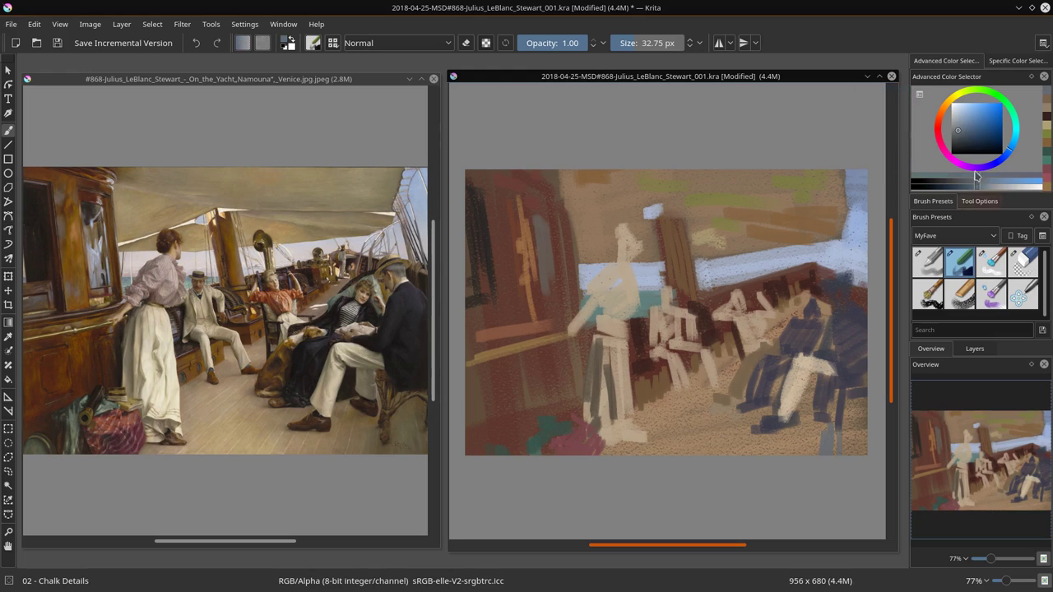
Add a dark stroke beside the seated figures and a light tan dab on the left wall.
left_click(955, 129)
left_click(959, 131)
left_click_drag(734, 431, 777, 427)
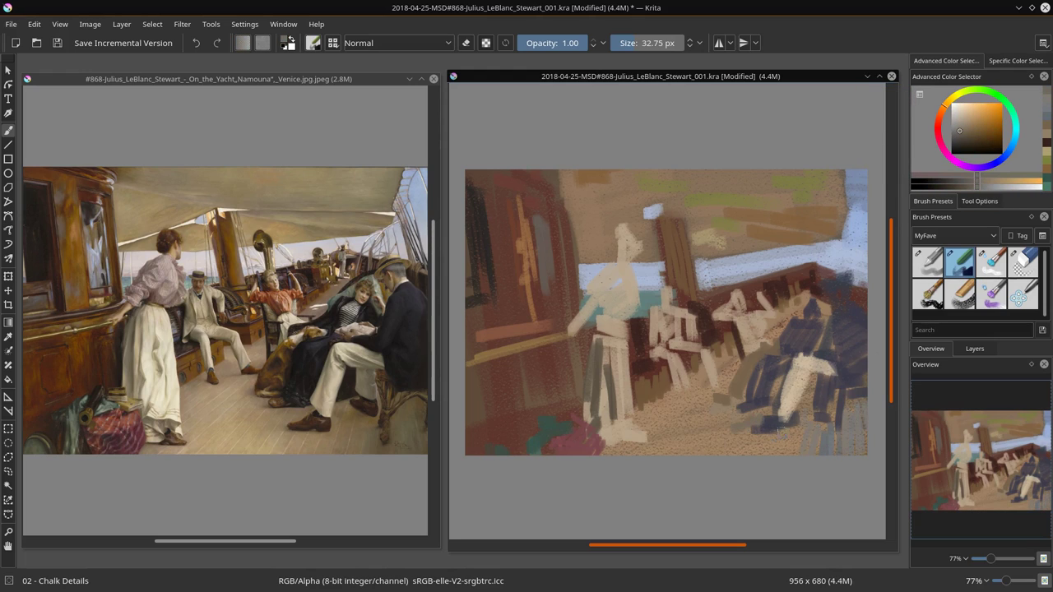
left_click(971, 131)
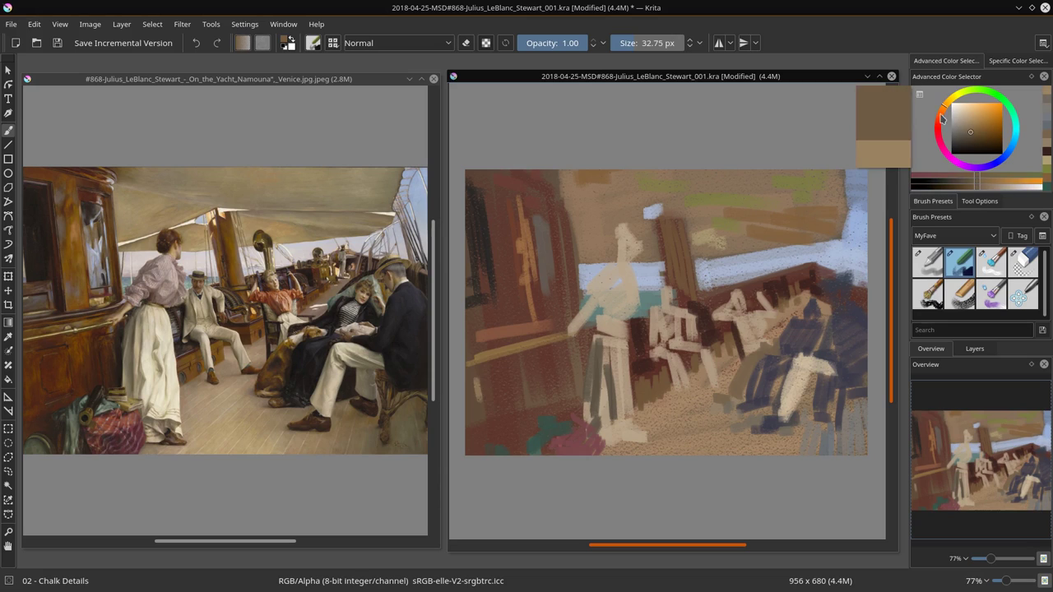
left_click_drag(475, 315, 482, 322)
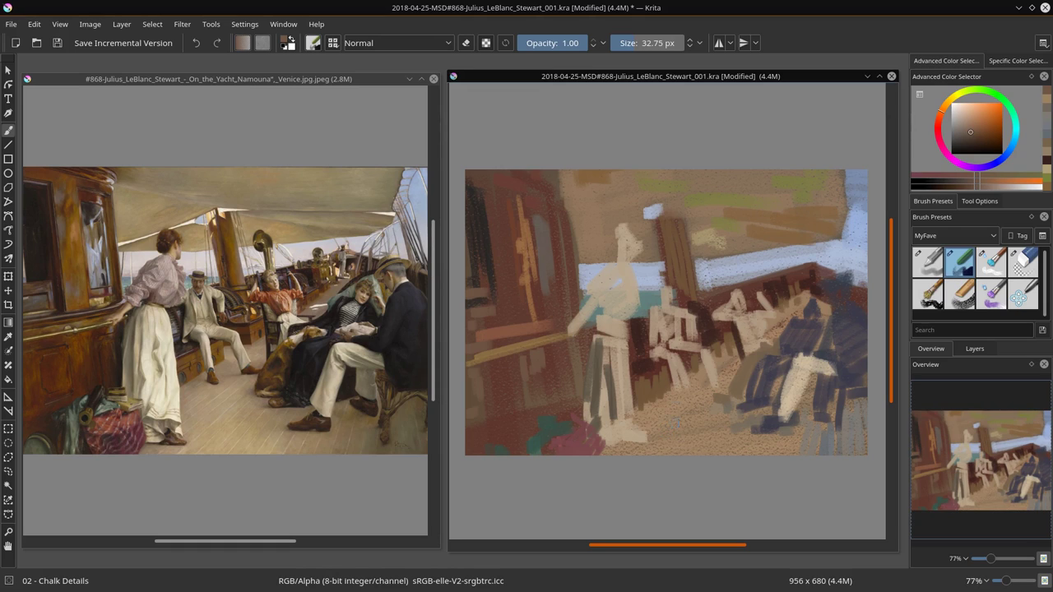
Hatch light tan strokes across the deck and touch the right awning with a paler tone.
left_click(968, 116)
mouse_move(658, 399)
left_mouse_down()
mouse_move(736, 453)
mouse_move(818, 454)
left_mouse_up()
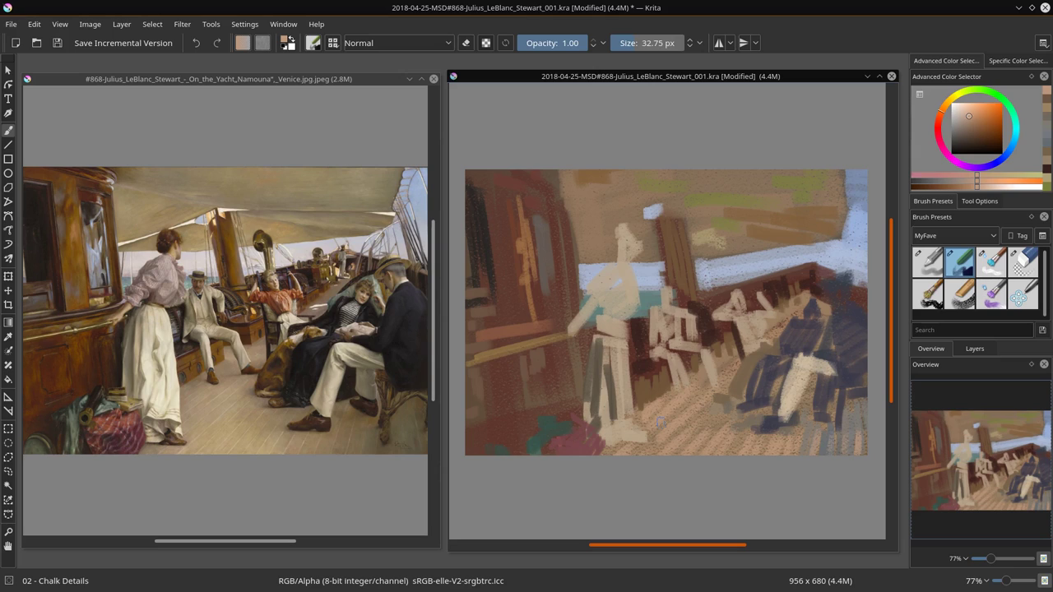
left_click(964, 114)
left_click(810, 262)
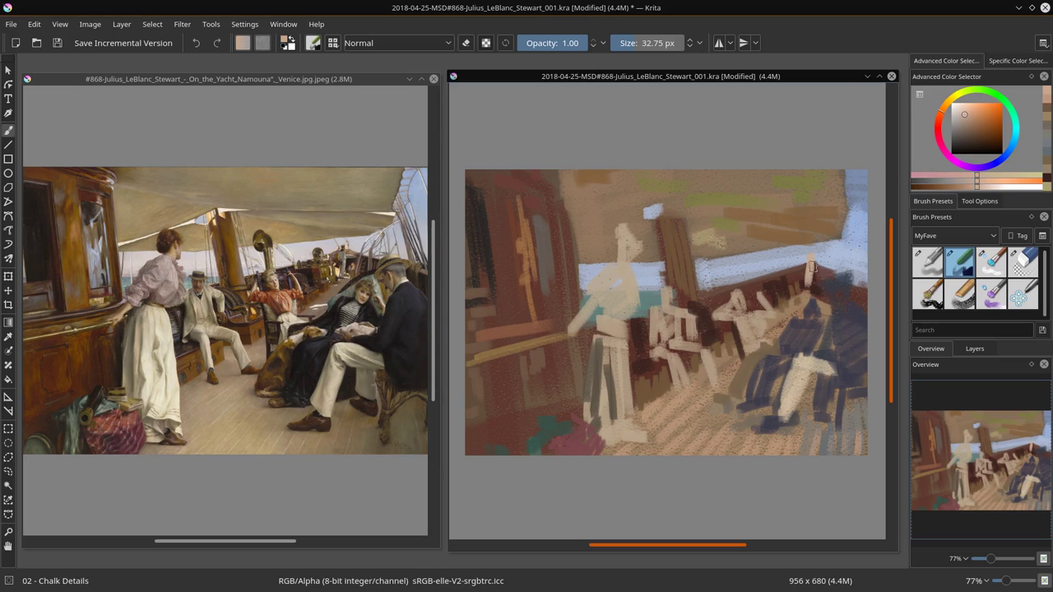
Add Layer 2 in the Layers docker, undo a stray duplicate, and reselect the Chalk Details brush.
left_click(974, 348)
right_click(970, 410)
left_click(913, 222)
left_click(991, 264)
key("ctrl+z")
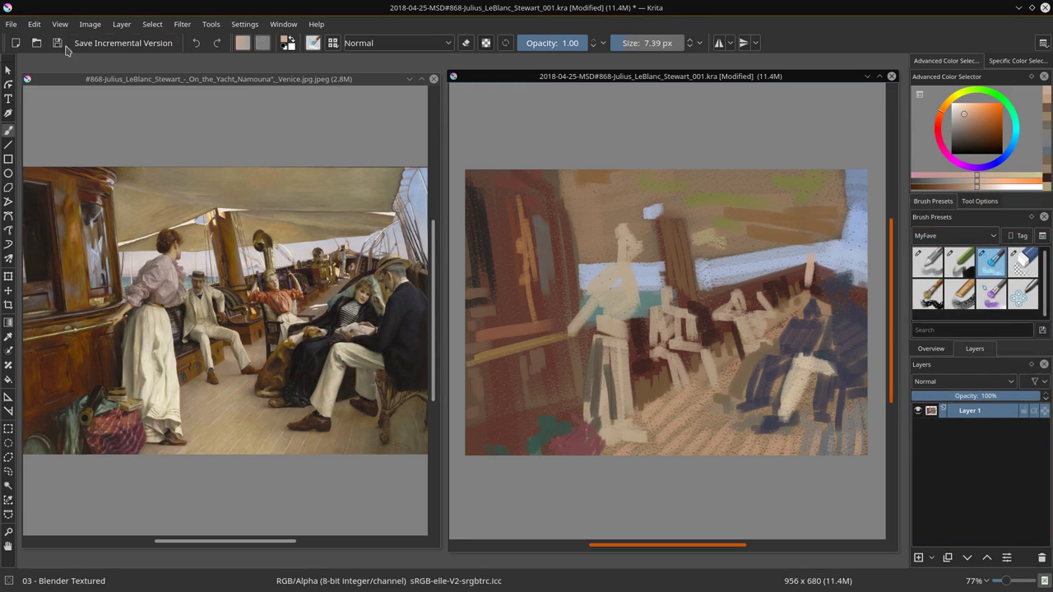
left_click(964, 265)
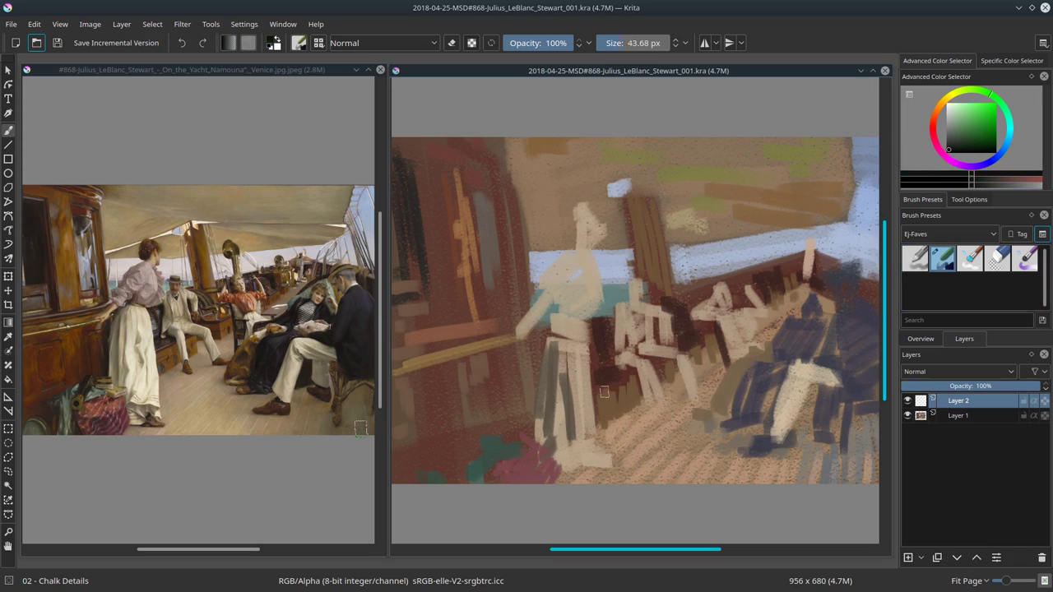
left_click_drag(591, 467, 608, 465)
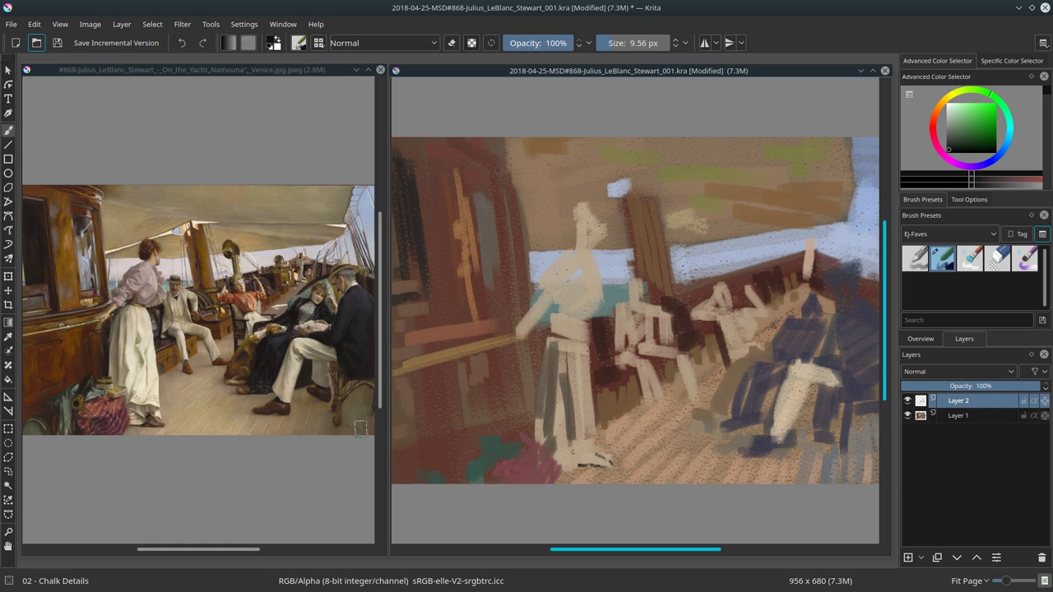
Outline the standing woman's shoulder, arm, leg, head and neck, and the chair behind her.
scroll(461, 317, "down", 2)
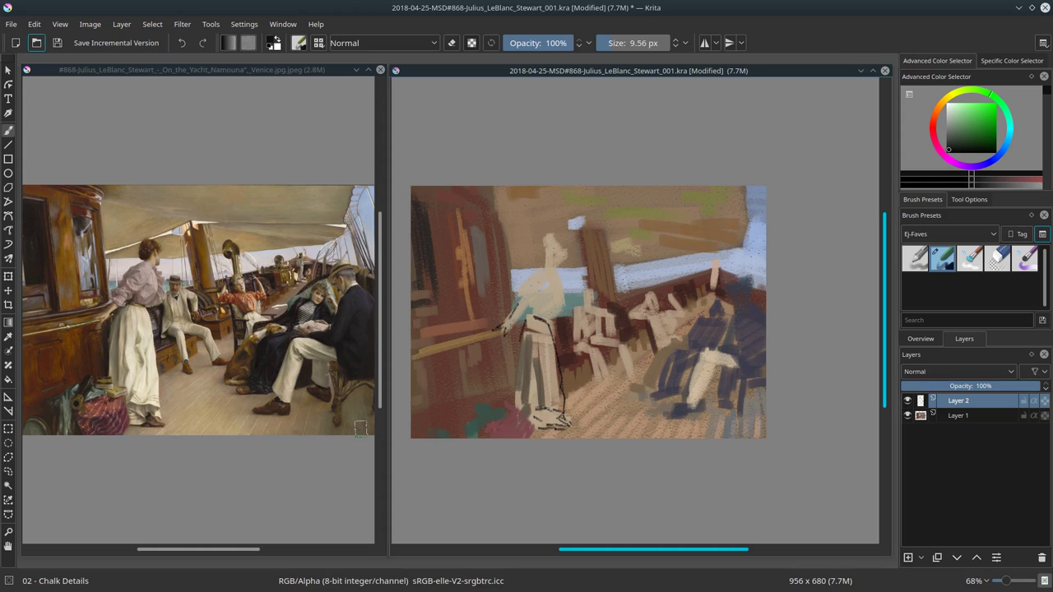
mouse_move(517, 298)
left_mouse_down()
mouse_move(544, 267)
mouse_move(561, 309)
left_mouse_up()
left_click_drag(524, 323, 513, 398)
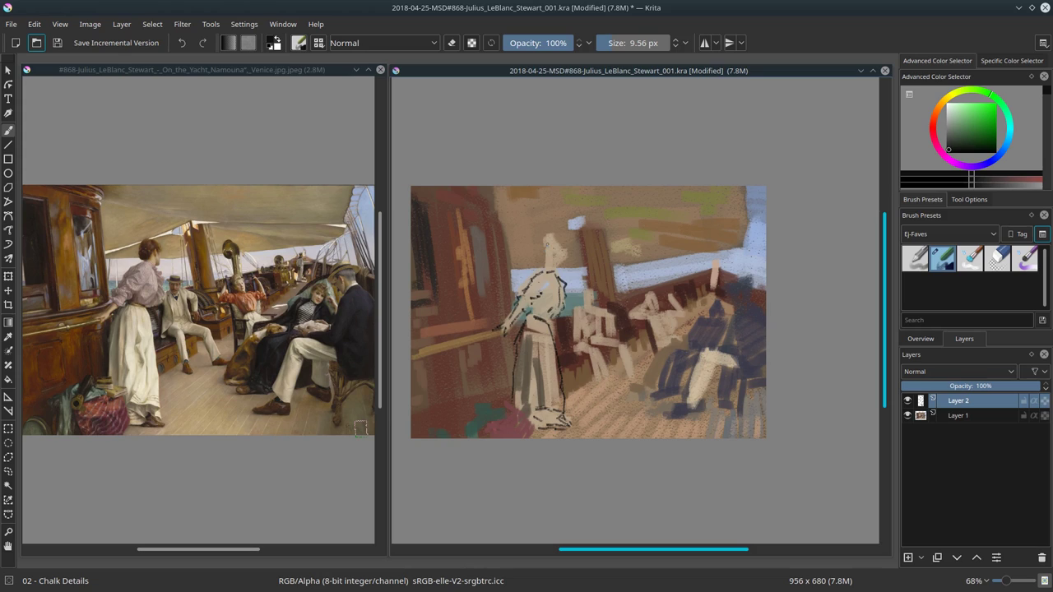
mouse_move(546, 241)
left_mouse_down()
mouse_move(564, 253)
mouse_move(561, 273)
left_mouse_up()
mouse_move(546, 245)
left_mouse_down()
mouse_move(541, 267)
mouse_move(556, 243)
mouse_move(562, 259)
left_mouse_up()
left_click_drag(577, 294, 576, 309)
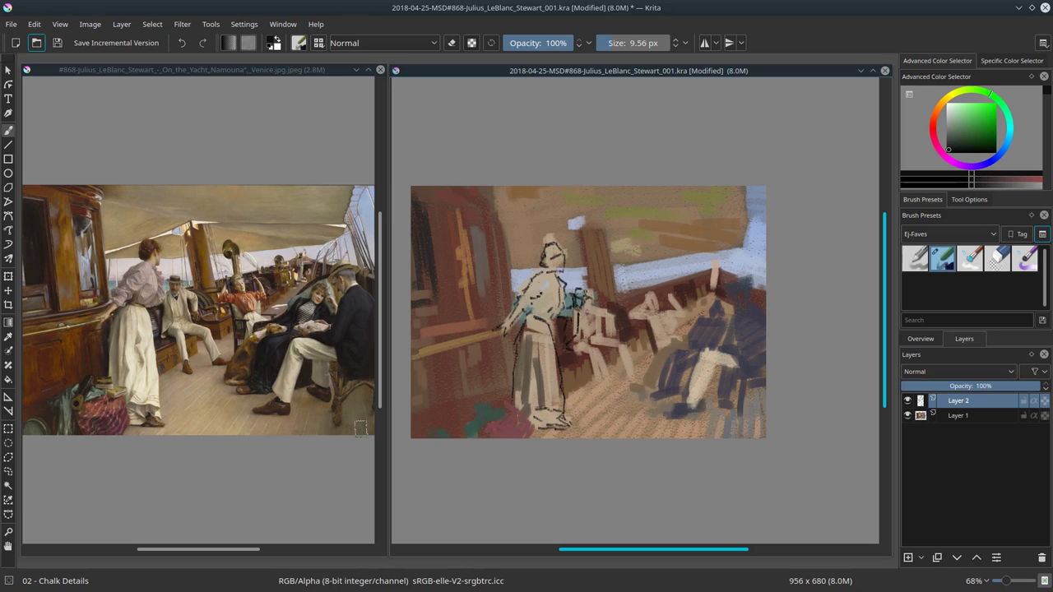
mouse_move(589, 308)
left_mouse_down()
mouse_move(587, 326)
mouse_move(604, 329)
left_mouse_up()
left_click_drag(594, 316, 593, 337)
Save the study, then darken the chair with dark strokes below it and along its leg.
left_click(57, 42)
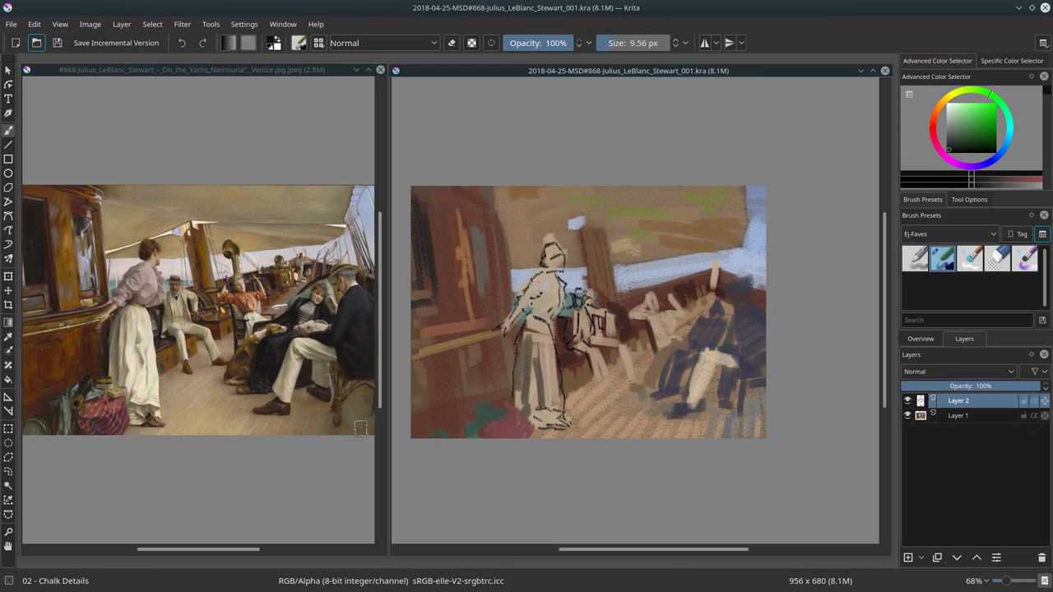
left_click_drag(587, 353, 586, 374)
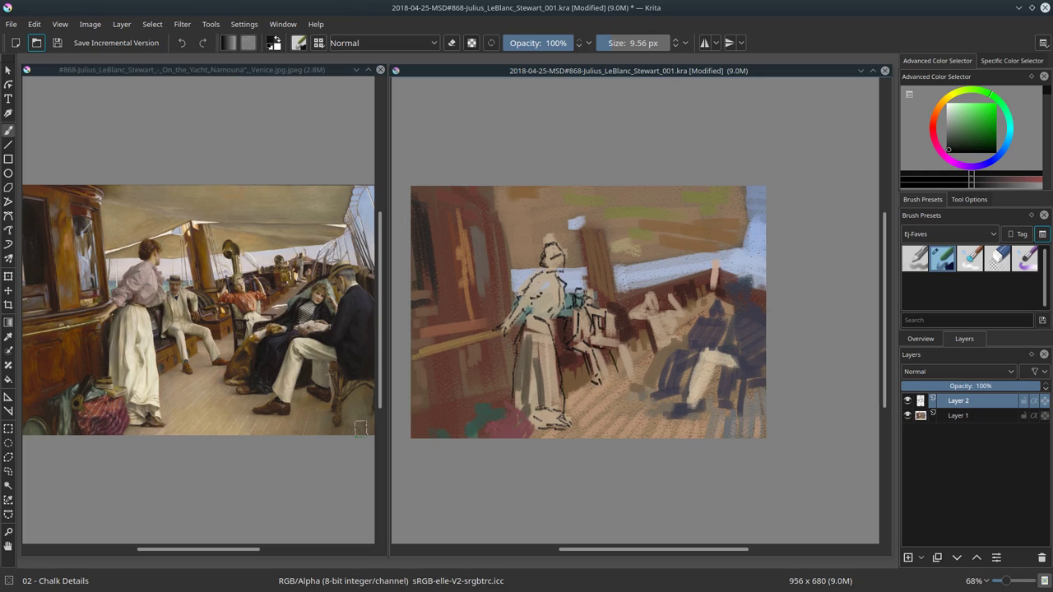
left_click_drag(614, 342, 632, 379)
left_click_drag(602, 325, 607, 335)
mouse_move(631, 374)
left_mouse_down()
mouse_move(637, 391)
mouse_move(641, 370)
left_mouse_up()
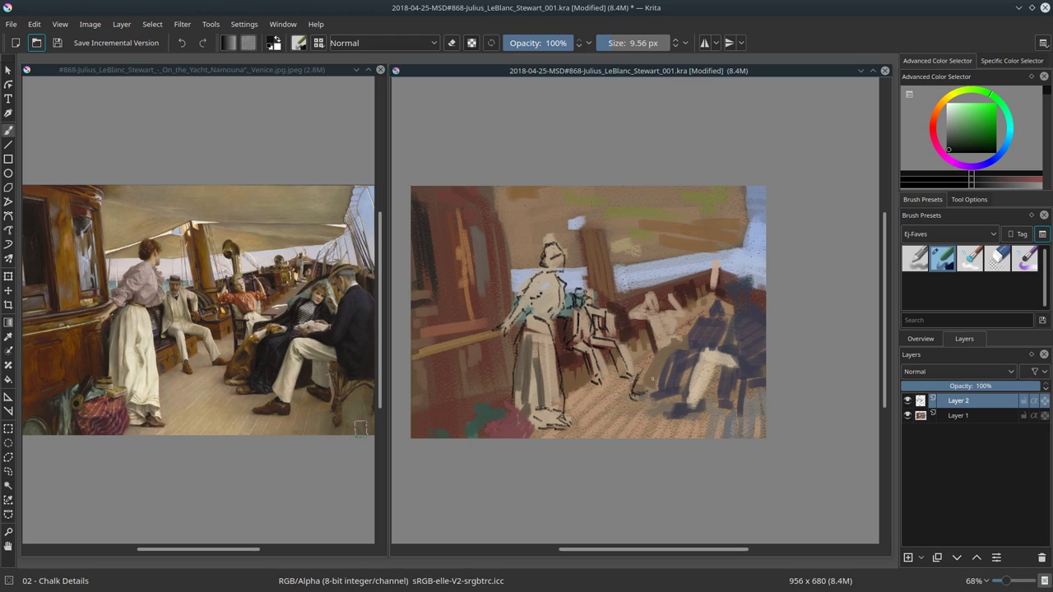
left_click_drag(638, 374, 652, 357)
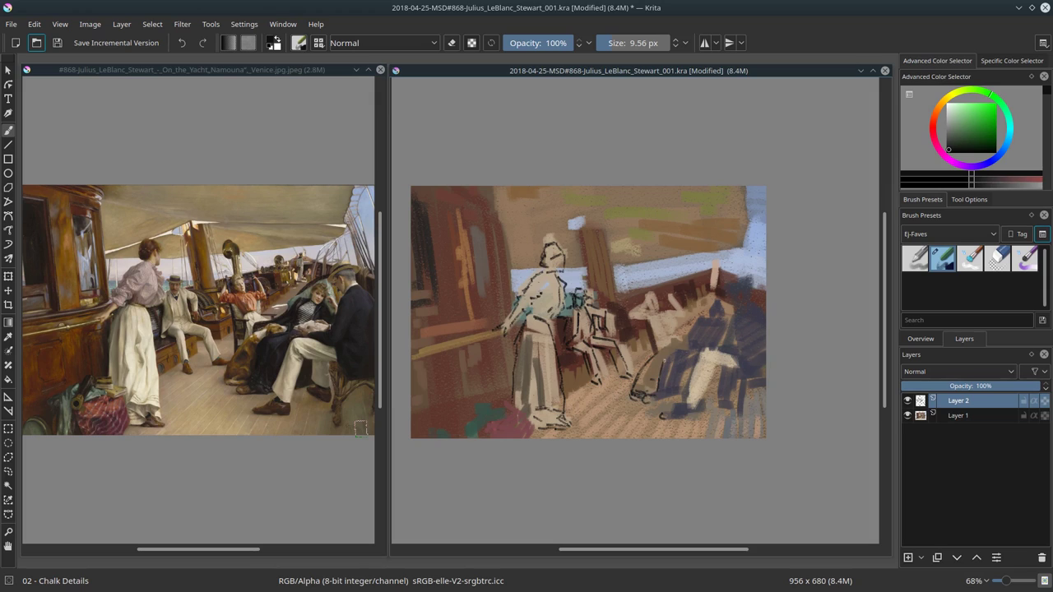
Hatch dark blue-grey shading over the seated figure's legs, arm and the shadow beneath.
mouse_move(664, 354)
left_mouse_down()
mouse_move(691, 366)
mouse_move(687, 343)
left_mouse_up()
left_click_drag(667, 403, 679, 396)
mouse_move(684, 338)
left_mouse_down()
mouse_move(696, 322)
mouse_move(704, 330)
mouse_move(691, 347)
left_mouse_up()
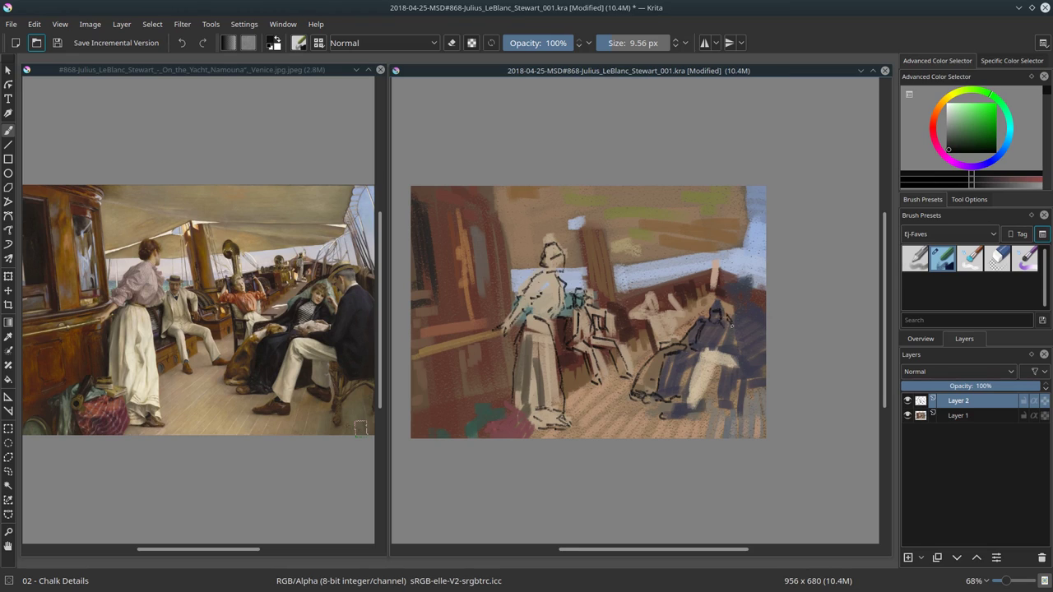
mouse_move(696, 364)
left_mouse_down()
mouse_move(685, 402)
mouse_move(720, 356)
mouse_move(736, 363)
left_mouse_up()
mouse_move(709, 373)
left_mouse_down()
mouse_move(695, 410)
mouse_move(666, 413)
left_mouse_up()
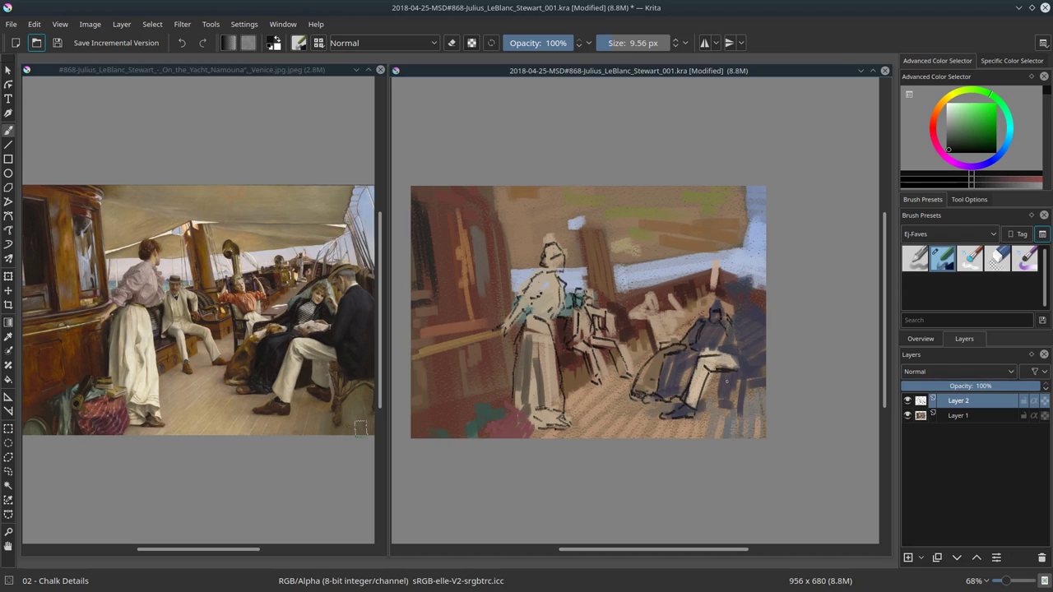
mouse_move(722, 378)
left_mouse_down()
mouse_move(719, 399)
mouse_move(744, 404)
left_mouse_up()
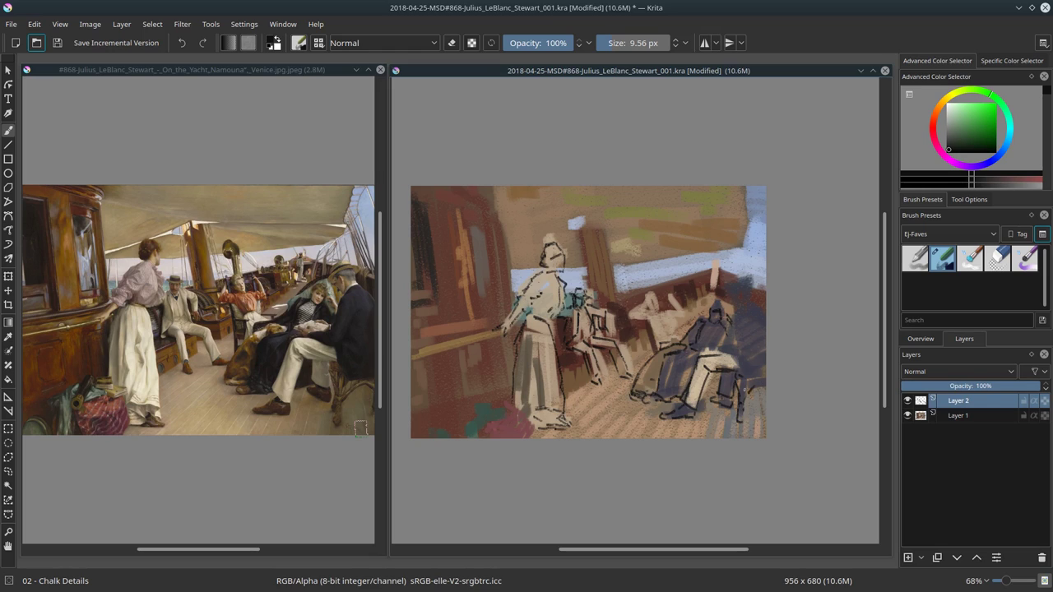
left_click_drag(713, 354, 747, 317)
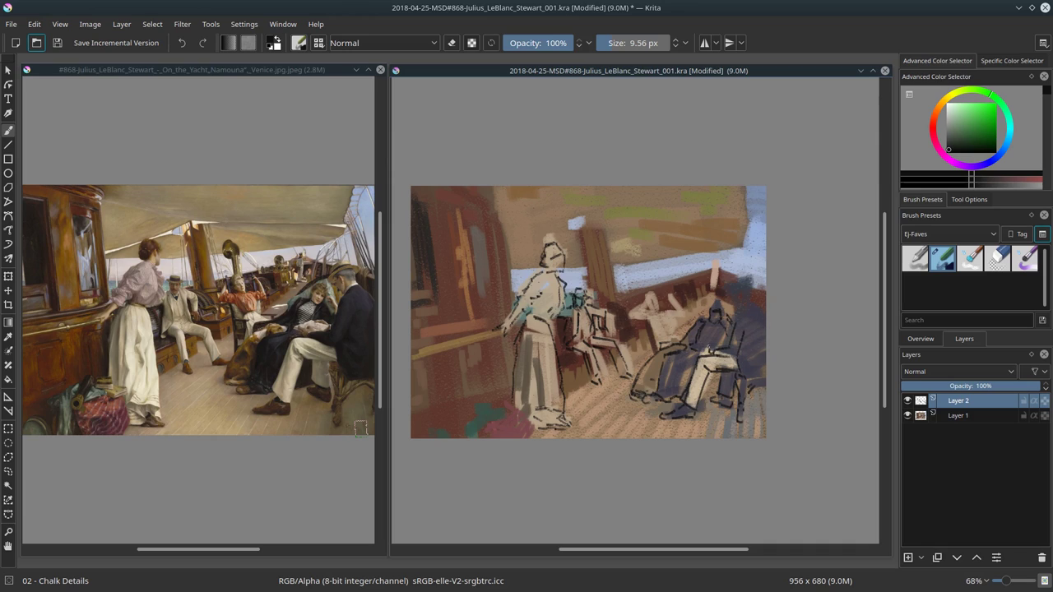
mouse_move(704, 350)
left_mouse_down()
mouse_move(727, 343)
mouse_move(750, 292)
mouse_move(755, 313)
mouse_move(744, 288)
left_mouse_up()
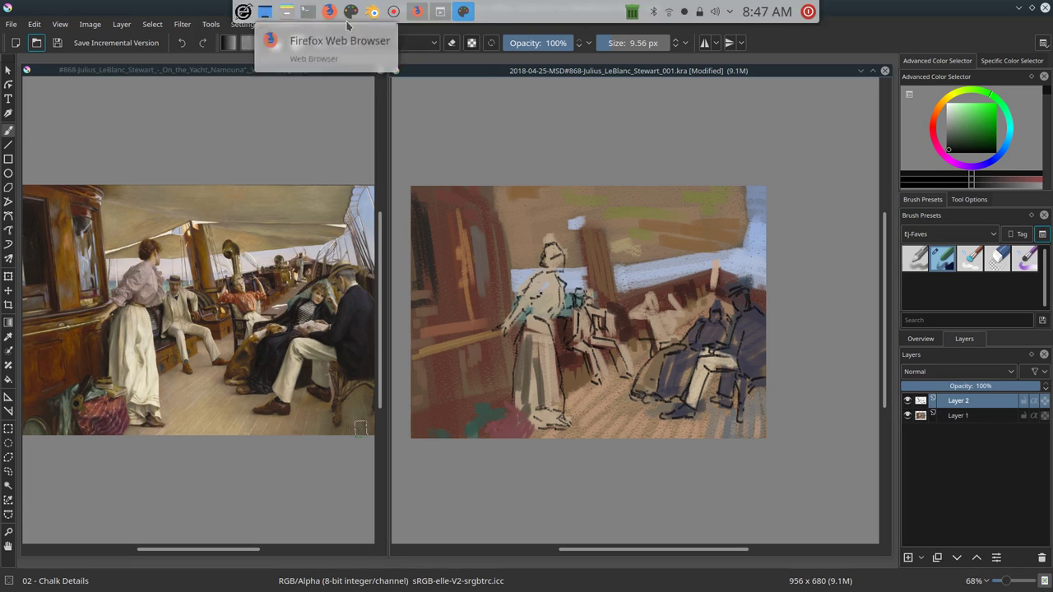
Save, check the reference video, and add a small dark stroke near the rail figures.
key("ctrl+s")
left_click(328, 11)
left_click(464, 11)
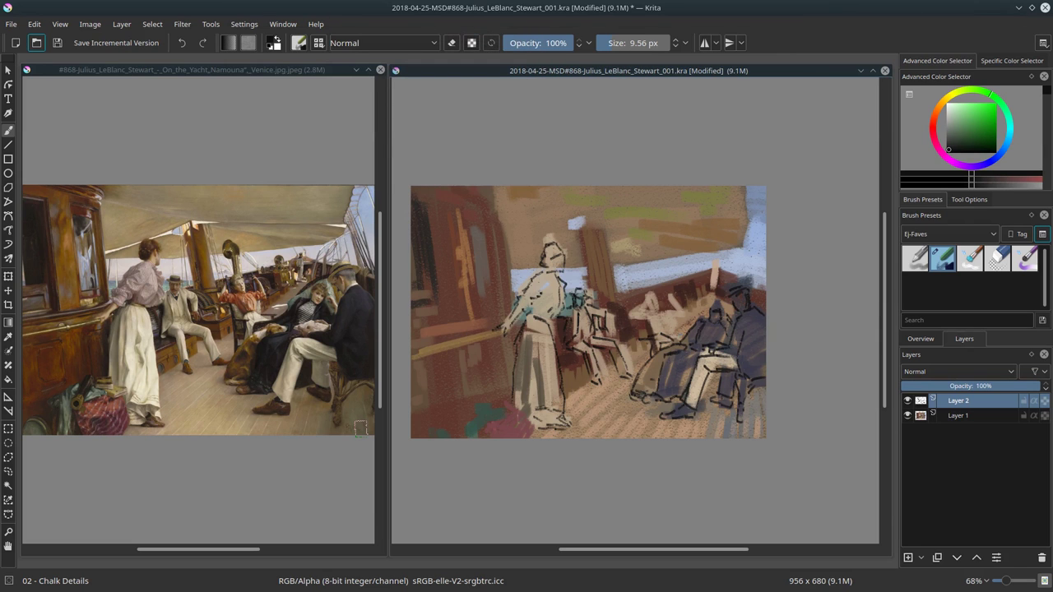
mouse_move(655, 333)
left_mouse_down()
mouse_move(658, 313)
mouse_move(679, 332)
left_mouse_up()
left_click_drag(650, 301, 640, 308)
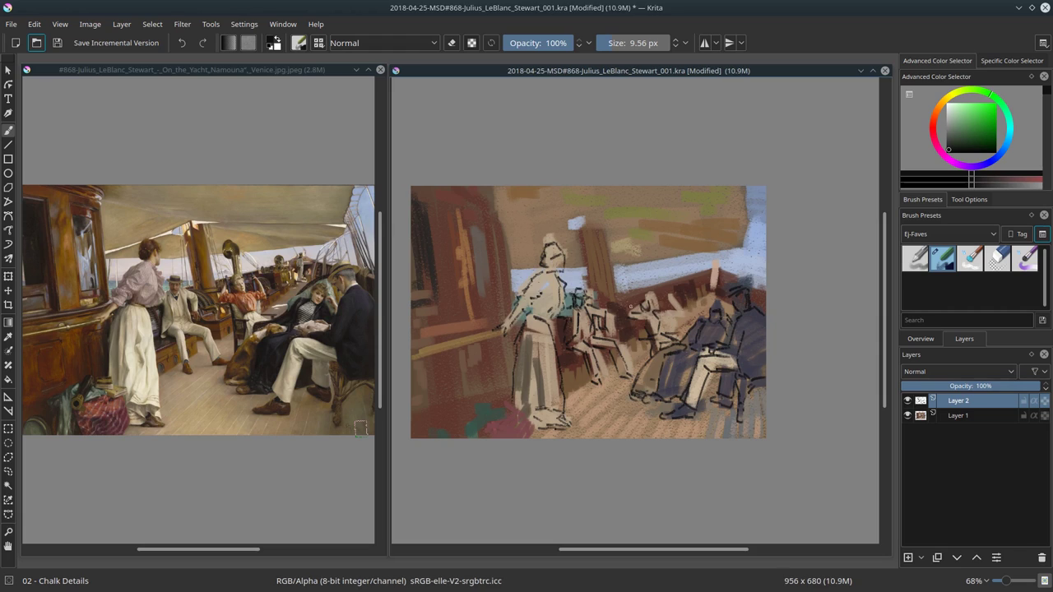
key("ctrl+z")
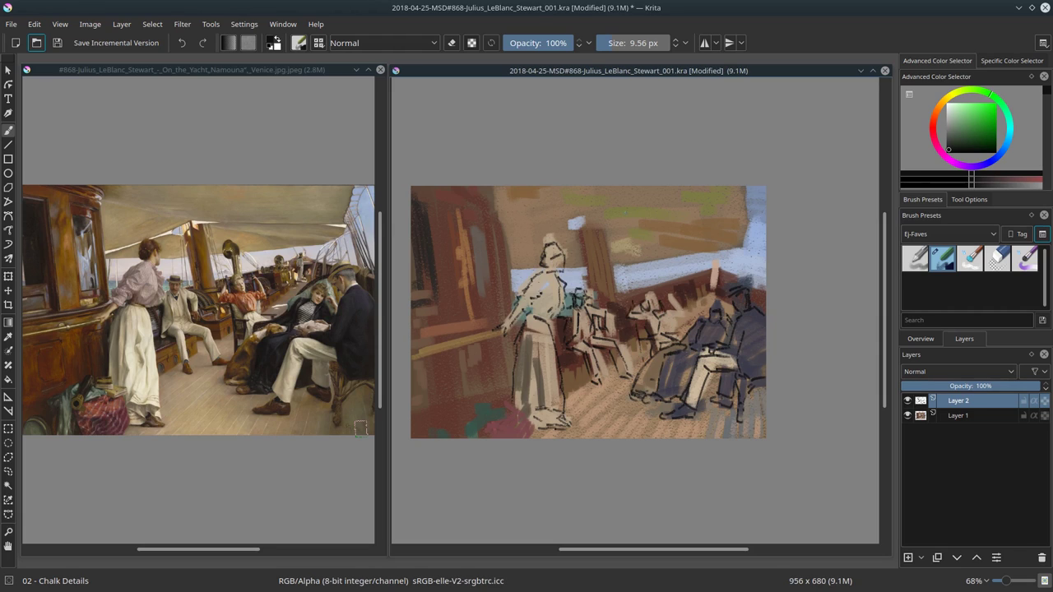
Duplicate the painted layer as a backup named sketchOrig and save the study.
key("ctrl+j")
double_click(962, 401)
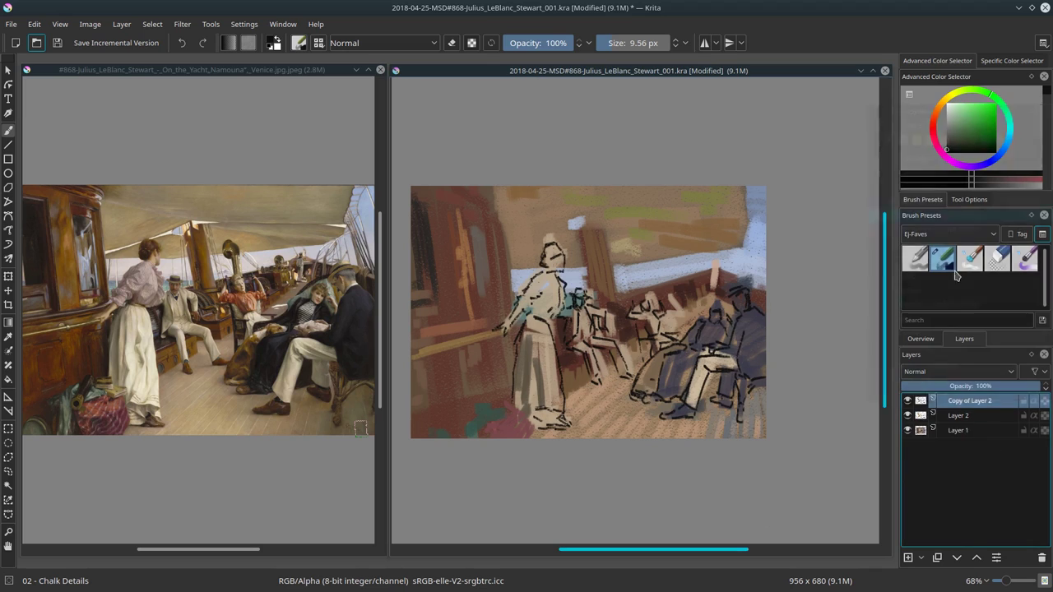
type("sketchOrig")
key("Return")
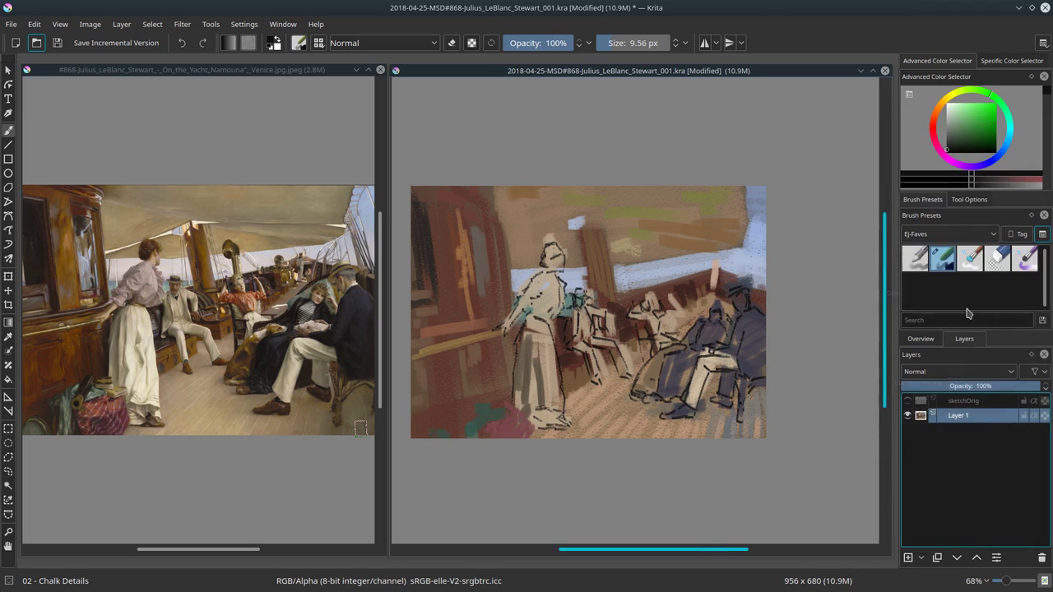
key("ctrl+s")
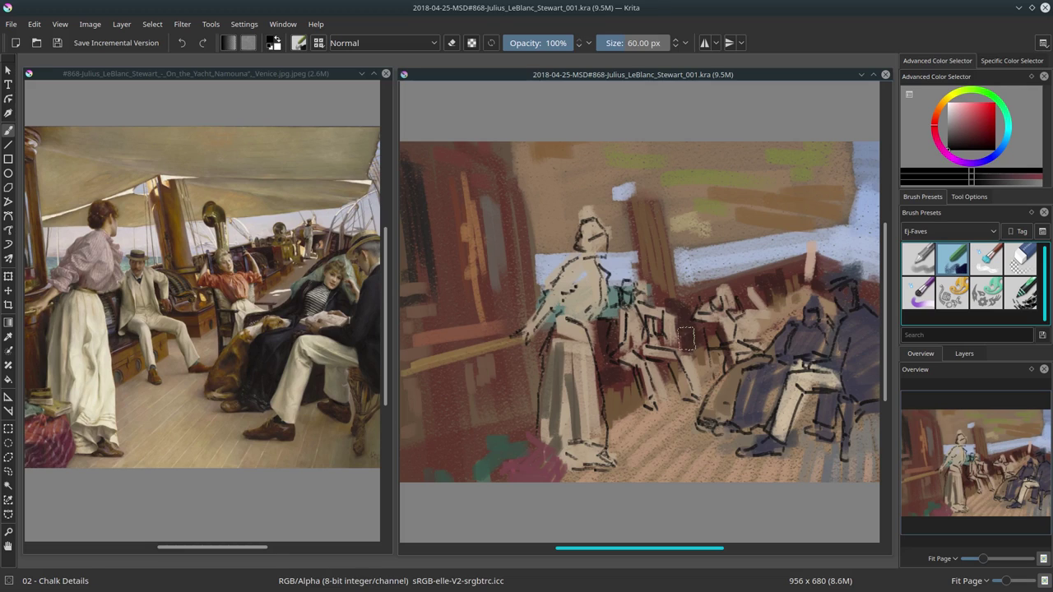
Shrink the brush, touch dark strokes near the feet, and paint light beige down the skirt.
left_click_drag(686, 338, 650, 339, "shift")
left_click(568, 380, "ctrl")
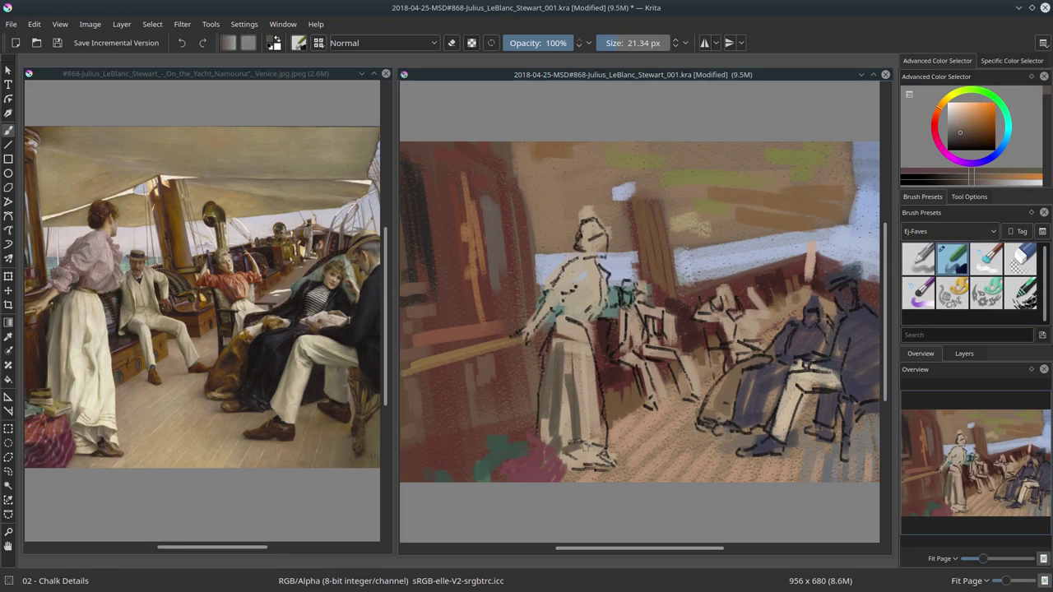
mouse_move(583, 444)
left_mouse_down()
mouse_move(607, 454)
mouse_move(592, 465)
left_mouse_up()
left_click(599, 386, "ctrl")
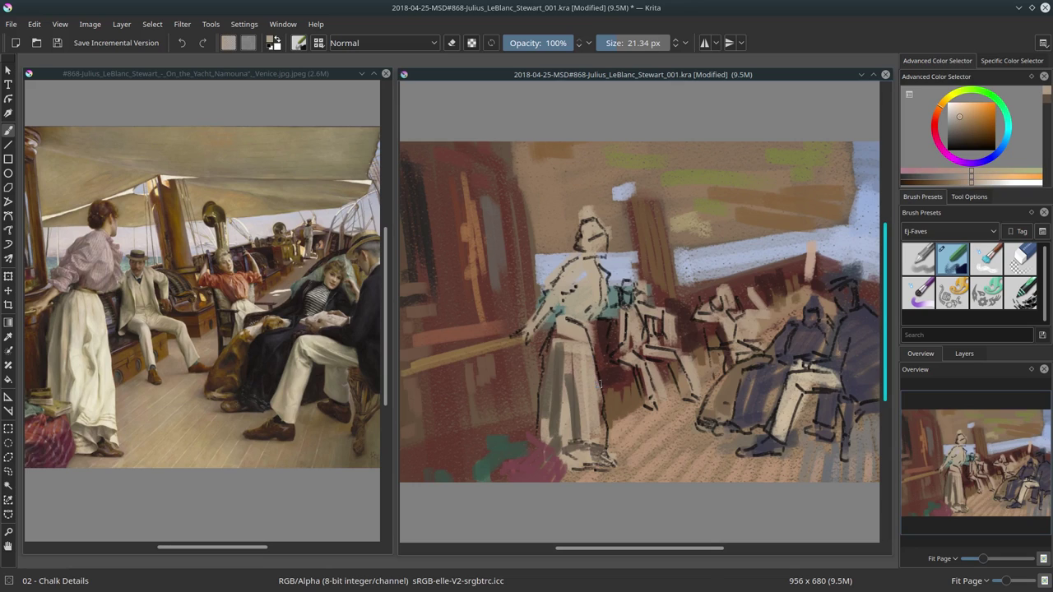
left_click(958, 109)
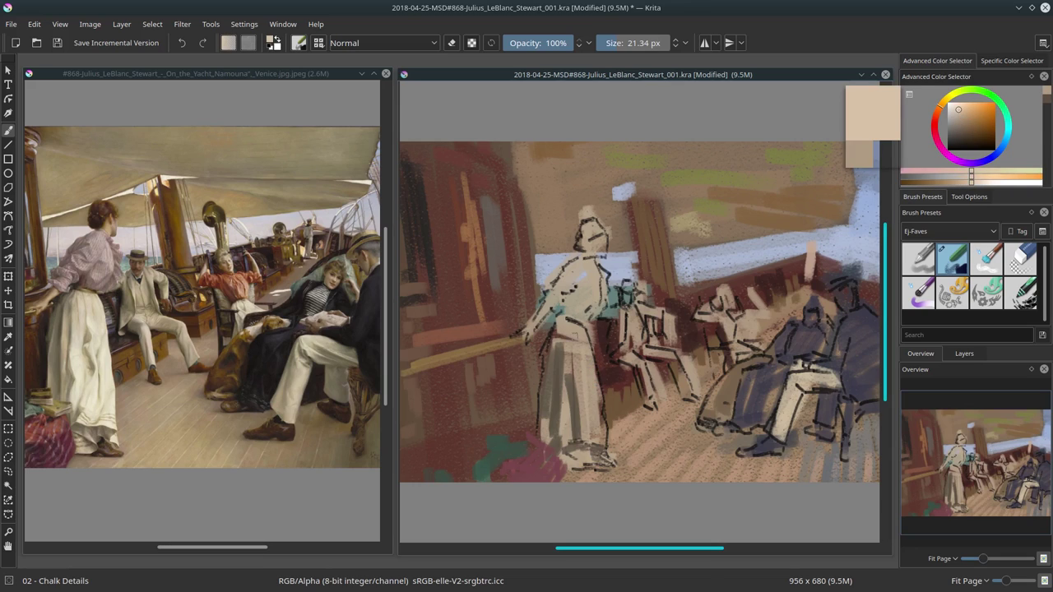
left_click_drag(576, 329, 602, 437)
mouse_move(568, 385)
left_mouse_down()
mouse_move(551, 422)
mouse_move(577, 324)
mouse_move(540, 410)
left_mouse_up()
Paint mauve onto the standing woman's blouse with a slightly smaller brush.
left_click(548, 362, "ctrl")
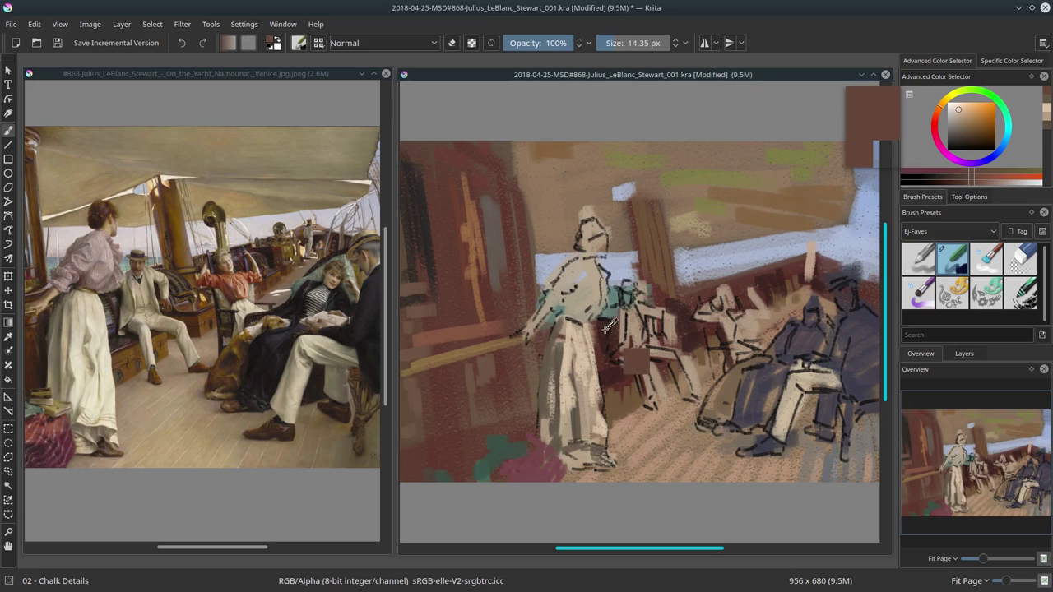
key("bracketleft")
key("bracketleft")
left_click(960, 124)
left_click(957, 123)
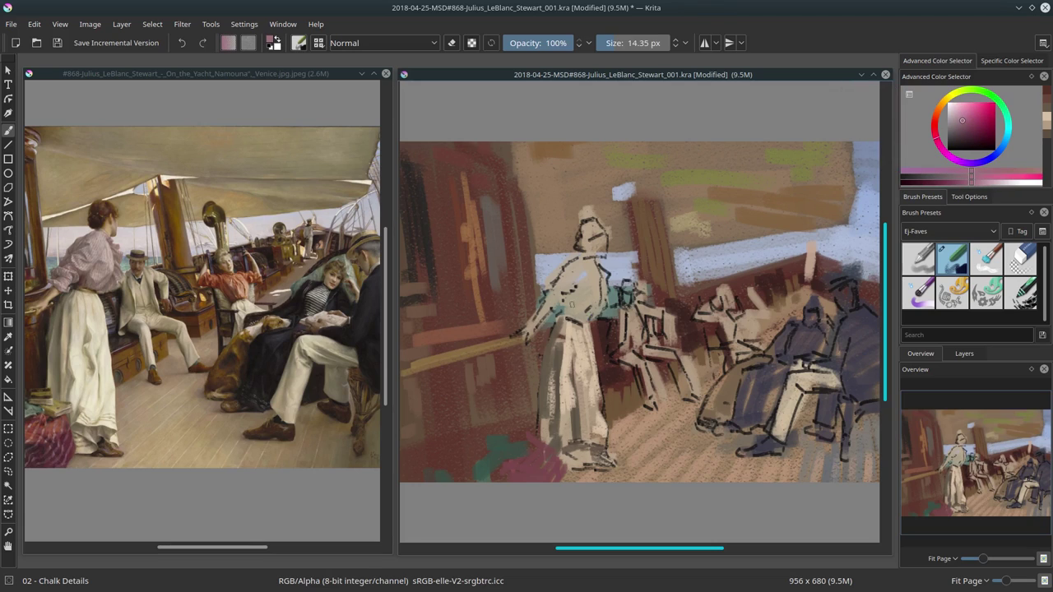
left_click(572, 305)
mouse_move(568, 303)
left_mouse_down()
mouse_move(581, 318)
mouse_move(593, 299)
mouse_move(606, 306)
mouse_move(596, 321)
left_mouse_up()
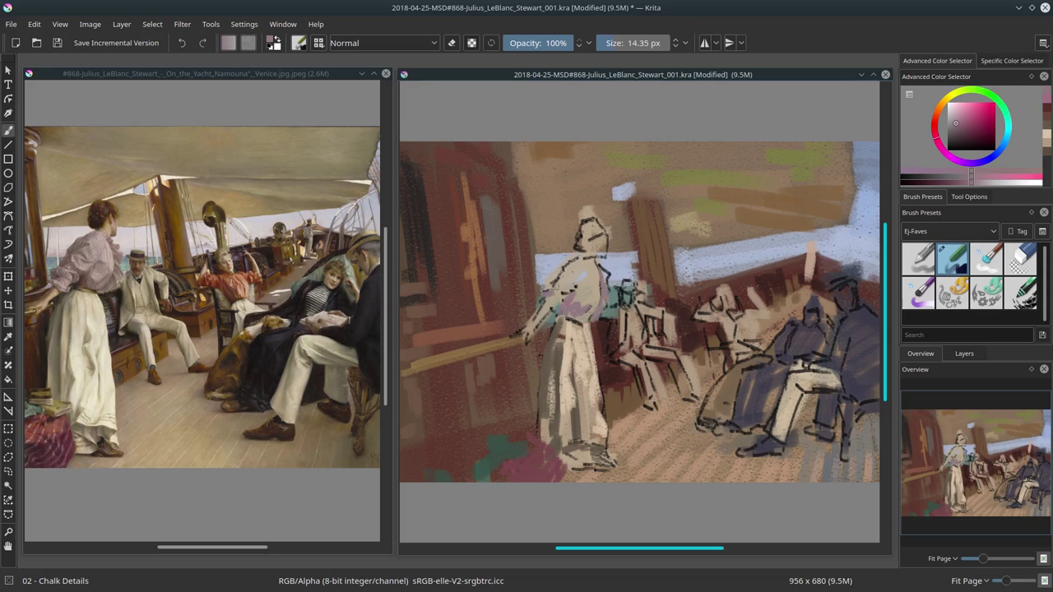
Dab sky blue at her shoulder and light pink across her chest.
left_click(542, 281, "ctrl")
mouse_move(549, 278)
left_mouse_down()
mouse_move(581, 252)
mouse_move(569, 277)
left_mouse_up()
left_click(551, 285, "ctrl")
left_click(548, 286, "ctrl")
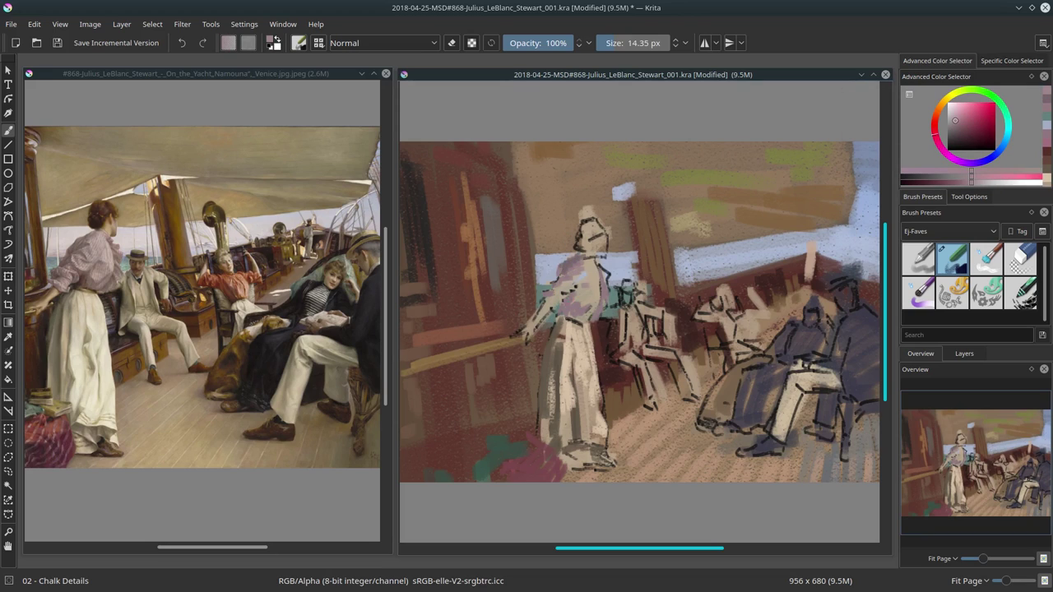
left_click(563, 296, "ctrl")
left_click(570, 331, "ctrl")
left_click(609, 339, "ctrl")
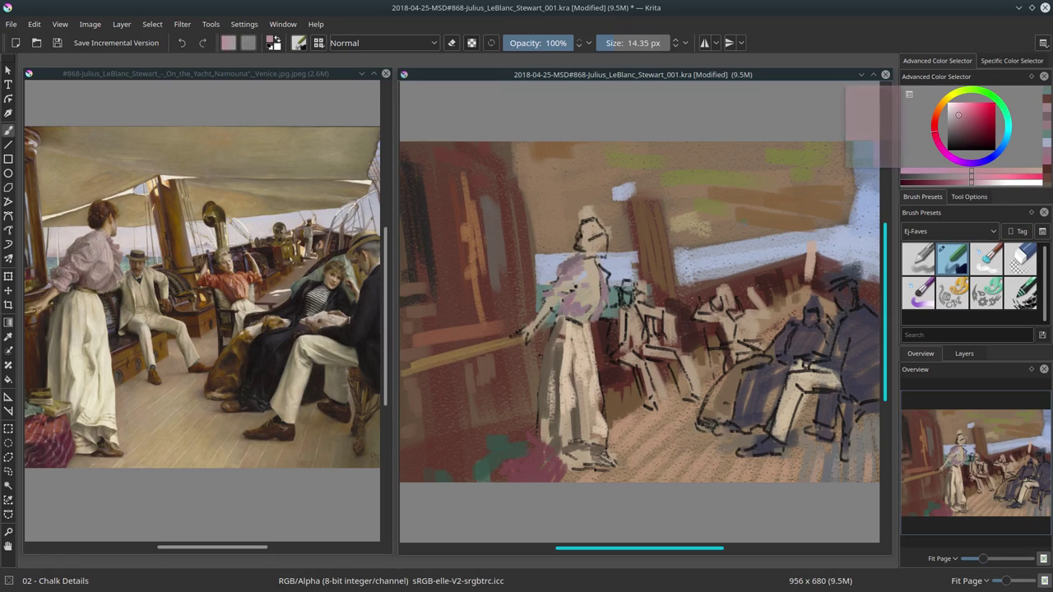
mouse_move(556, 287)
left_mouse_down()
mouse_move(574, 291)
mouse_move(591, 266)
mouse_move(588, 284)
mouse_move(606, 298)
left_mouse_up()
Dab dark and dark red paint onto the figure's hat.
left_click(599, 220, "ctrl")
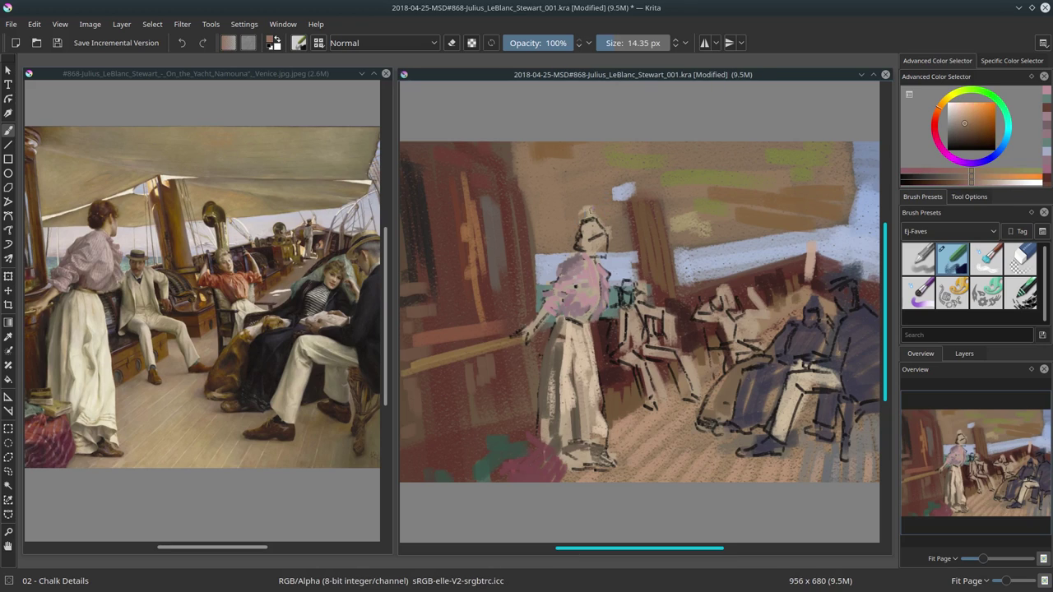
mouse_move(597, 218)
left_mouse_down()
mouse_move(612, 239)
mouse_move(534, 240)
mouse_move(589, 246)
left_mouse_up()
left_click(623, 190, "ctrl")
left_click(585, 227, "ctrl")
left_click(586, 237, "ctrl")
Try tan, red and orange-brown colours and touch up the dab on the hat.
left_click(589, 240, "ctrl")
left_click(607, 253, "ctrl")
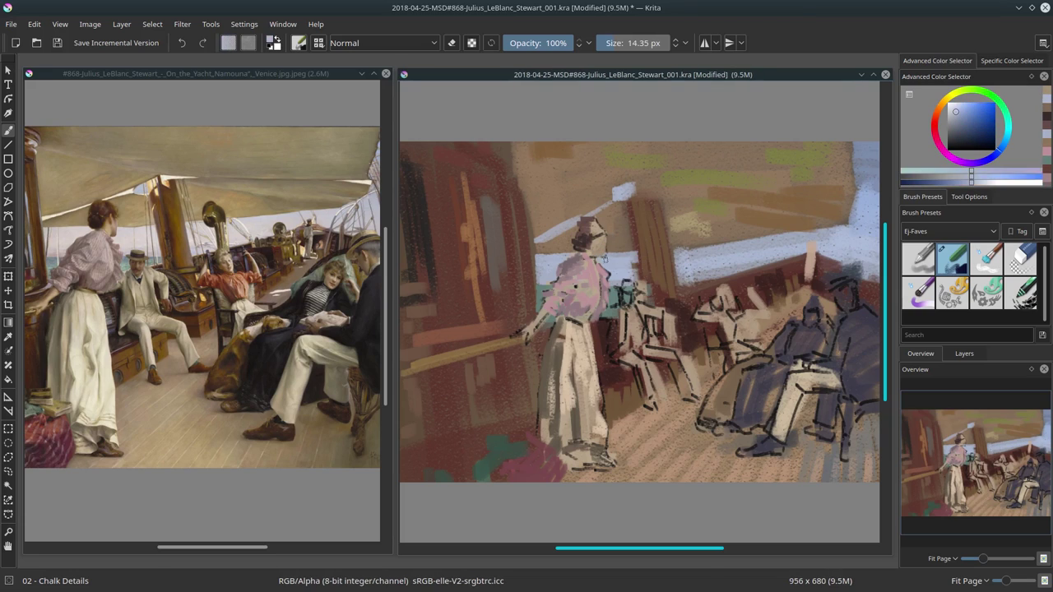
left_click(607, 253, "ctrl")
left_click(607, 254, "ctrl")
left_click(607, 253, "ctrl")
left_click(595, 230, "ctrl")
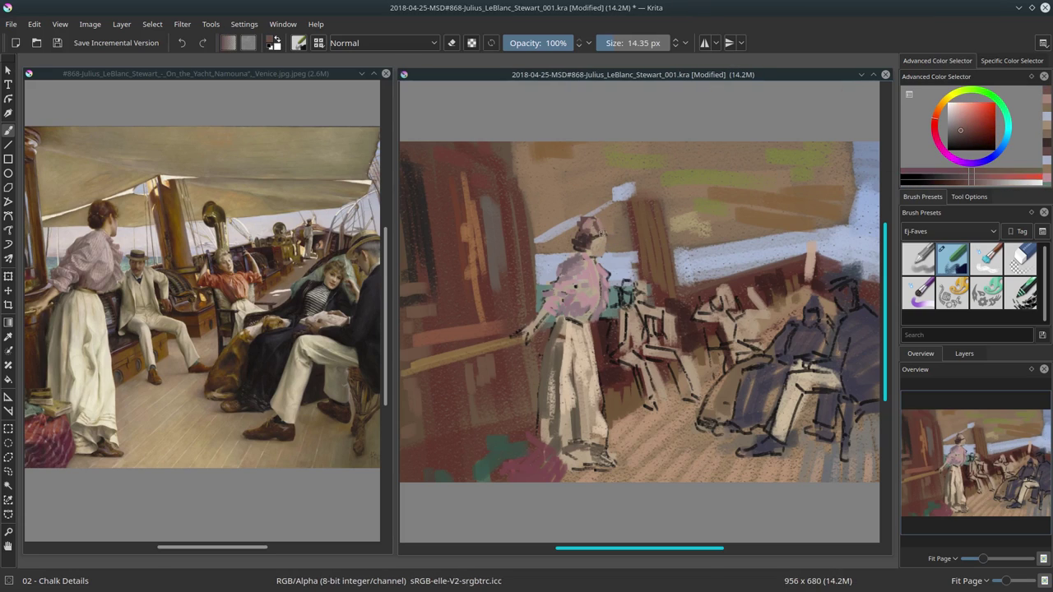
left_click_drag(596, 230, 599, 235)
left_click(597, 234, "ctrl")
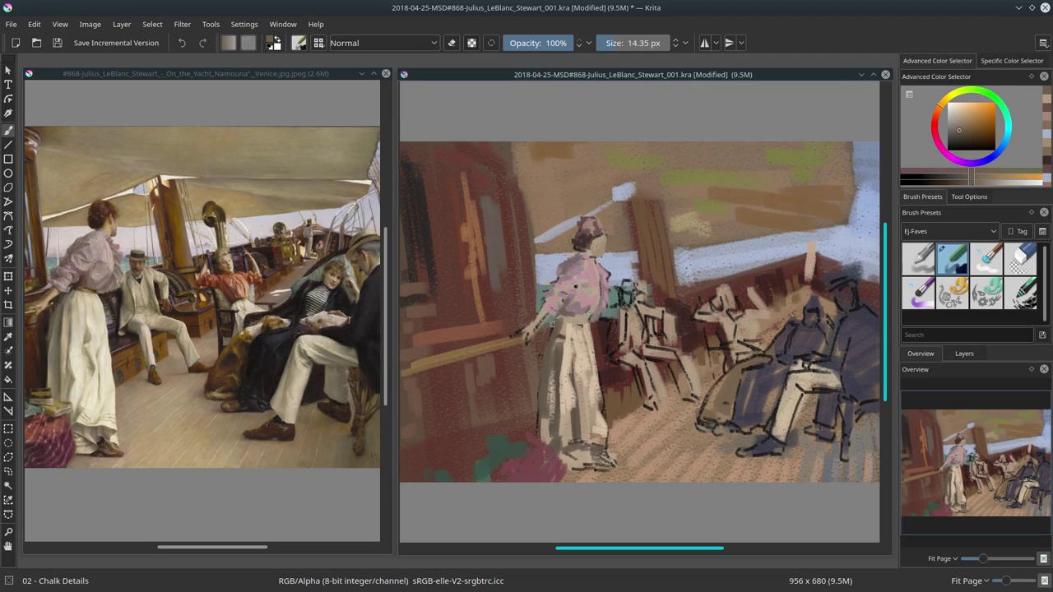
Darken the skirt's left edge with greyish brown, undoing a stray beige dab.
left_click(553, 324, "ctrl")
left_click_drag(538, 358, 536, 398)
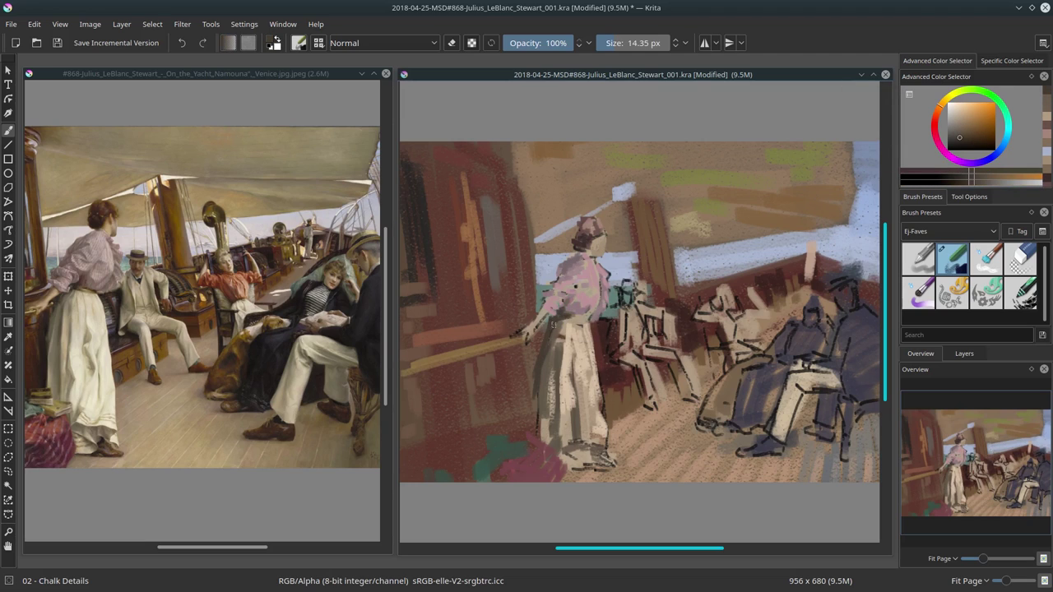
left_click(553, 324, "ctrl")
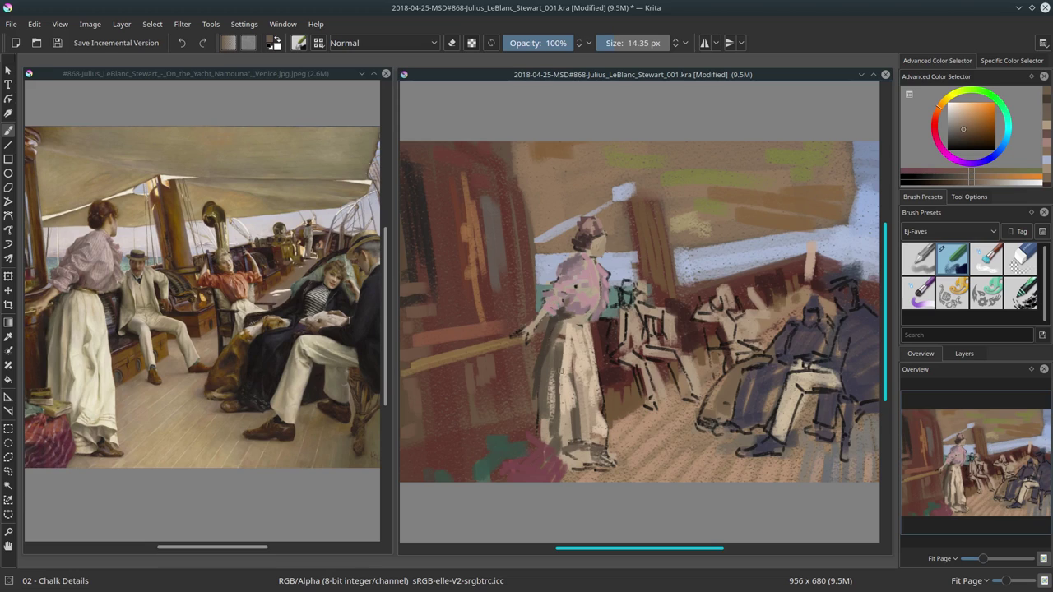
left_click(541, 322, "ctrl")
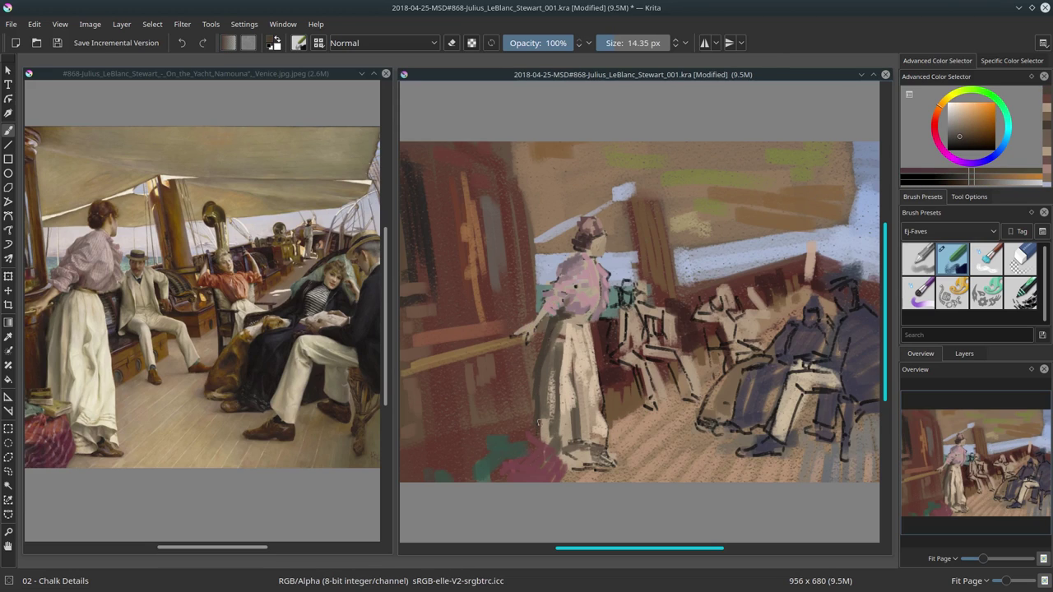
left_click(594, 391, "ctrl")
left_click(621, 442)
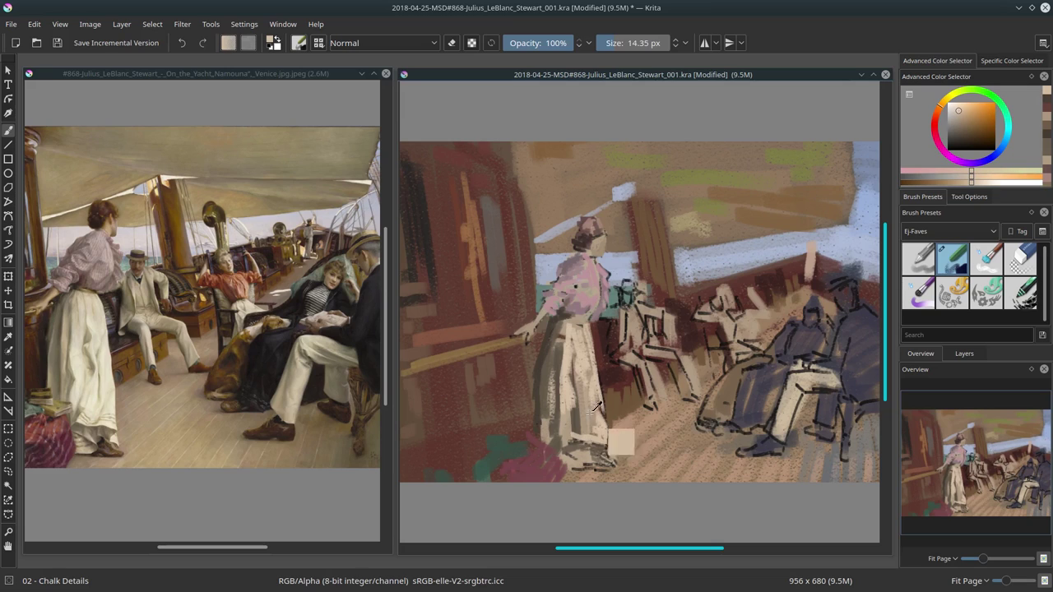
key("ctrl+z")
Sample beige tones from the skirt and paint light beige strokes over the grey skirt.
left_click(635, 381, "ctrl")
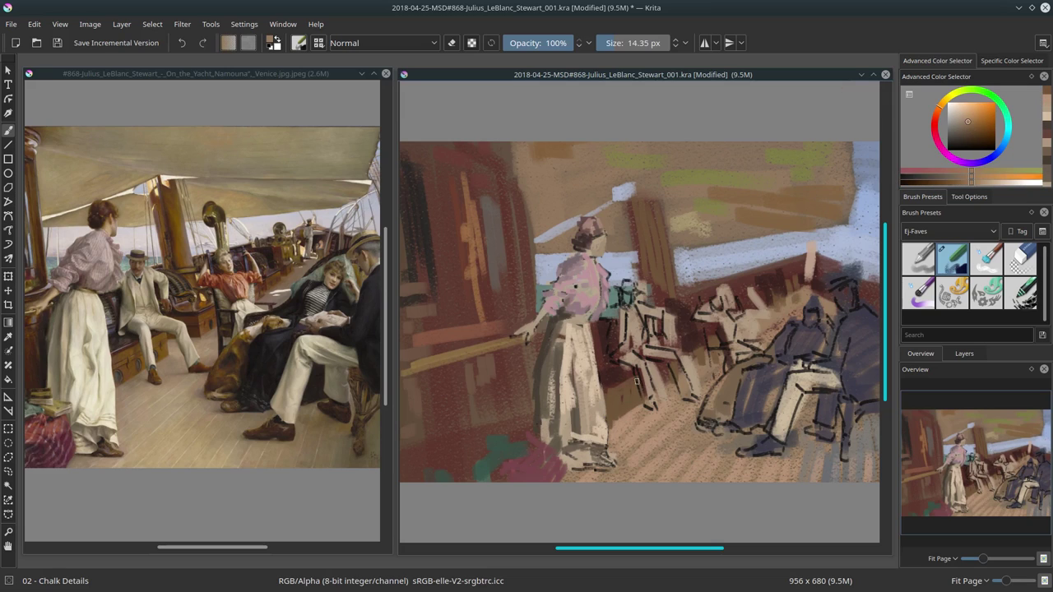
left_click(632, 387, "ctrl")
left_click(623, 370, "ctrl")
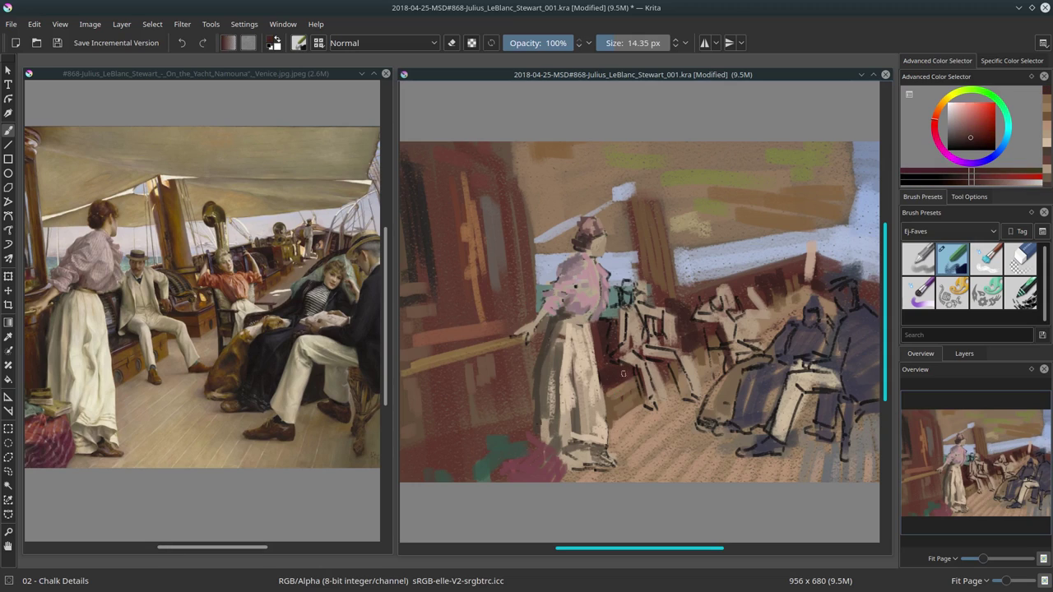
left_click(961, 145)
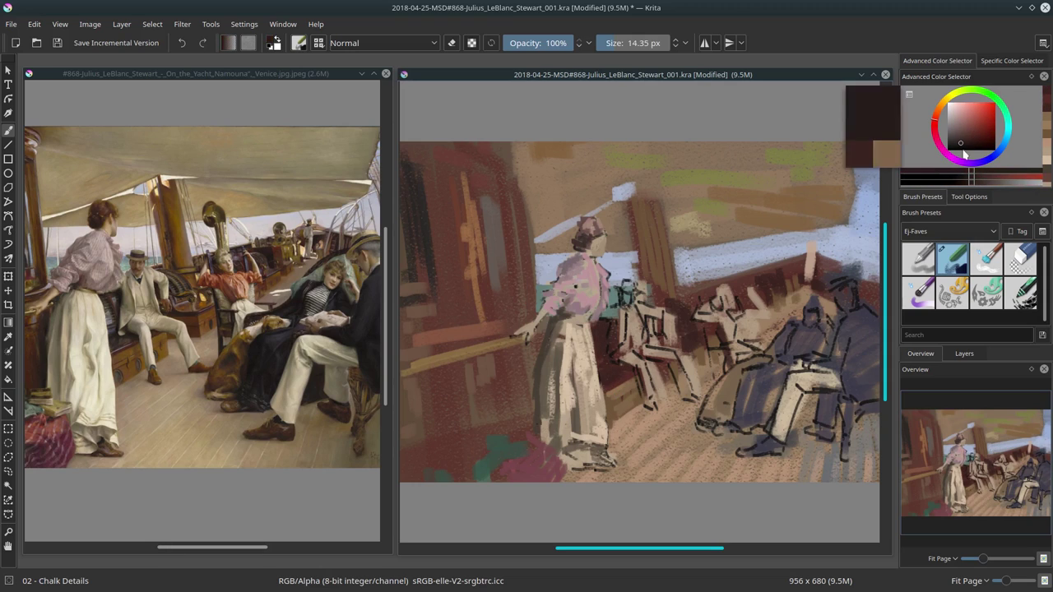
left_click(603, 363, "ctrl")
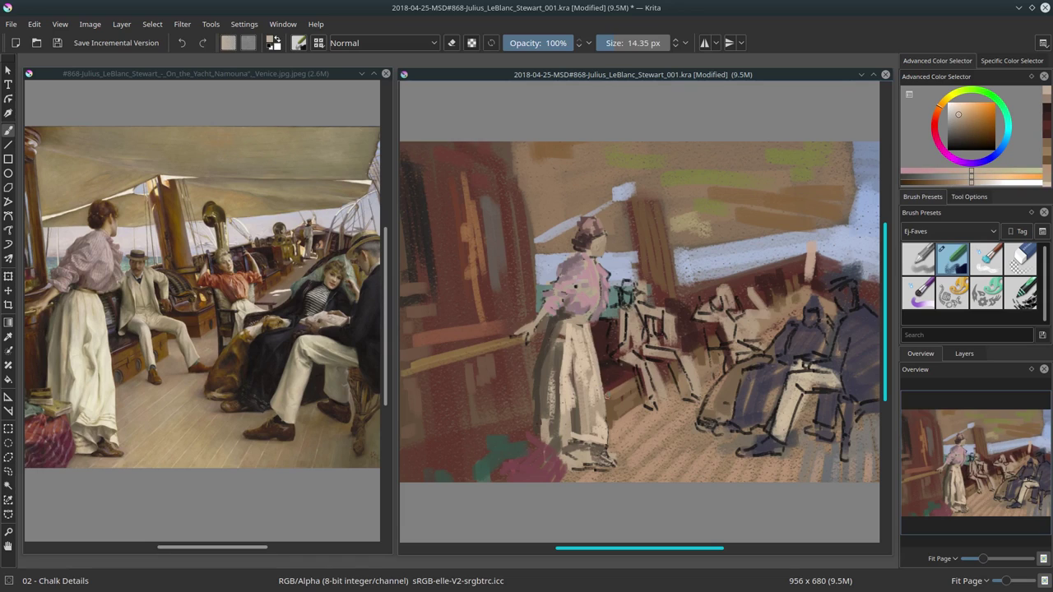
left_click(573, 390, "ctrl")
left_click(528, 393, "ctrl")
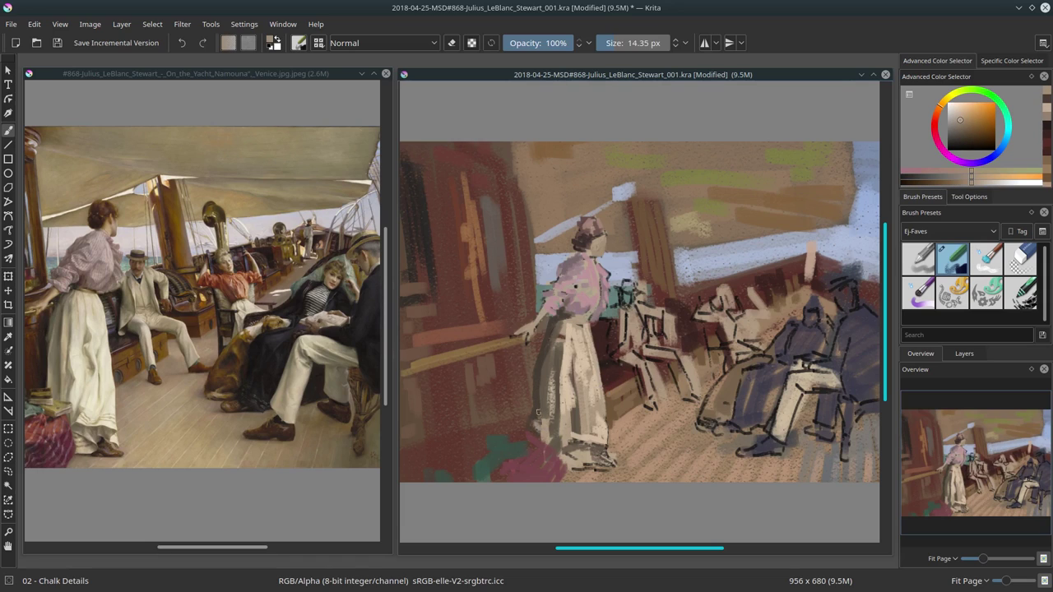
left_click_drag(538, 411, 563, 360)
left_click(576, 416, "ctrl")
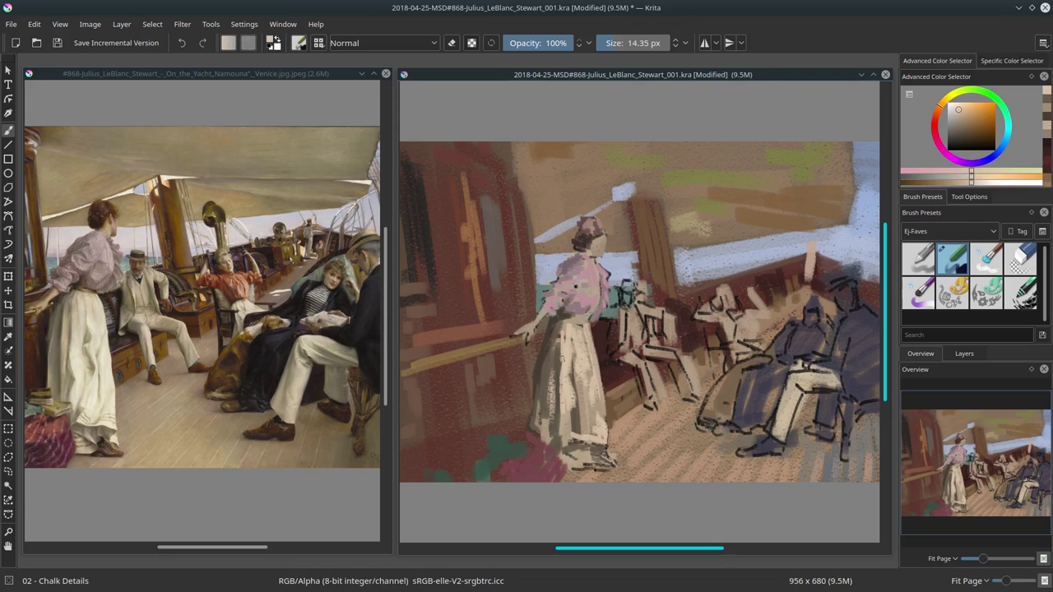
left_click(563, 360, "ctrl")
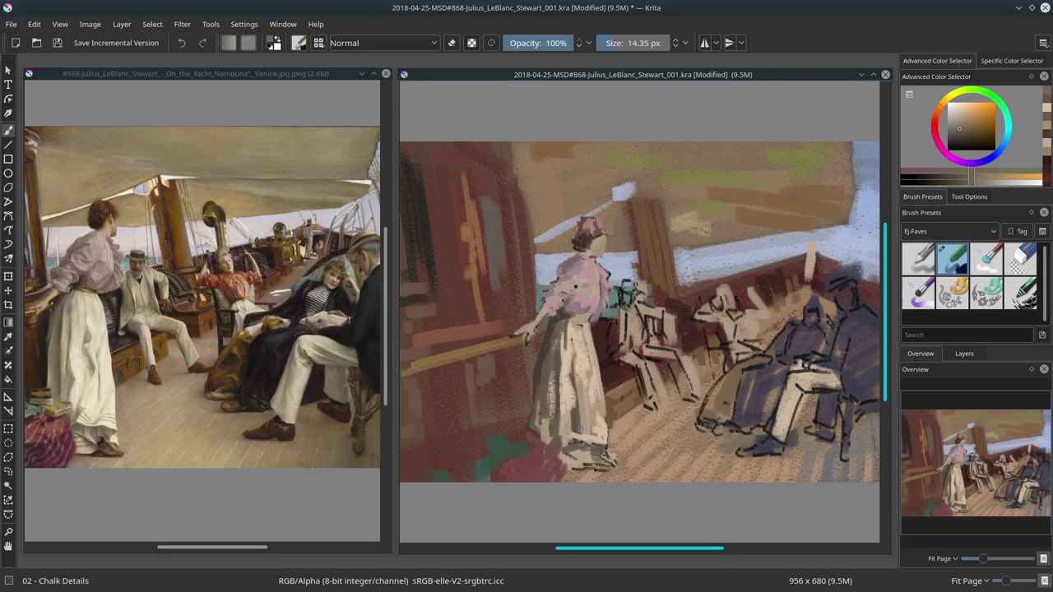
Zoom the canvas to 114% and sample darker browns from the painting.
scroll(539, 313, "up", 2)
scroll(539, 313, "up", 1)
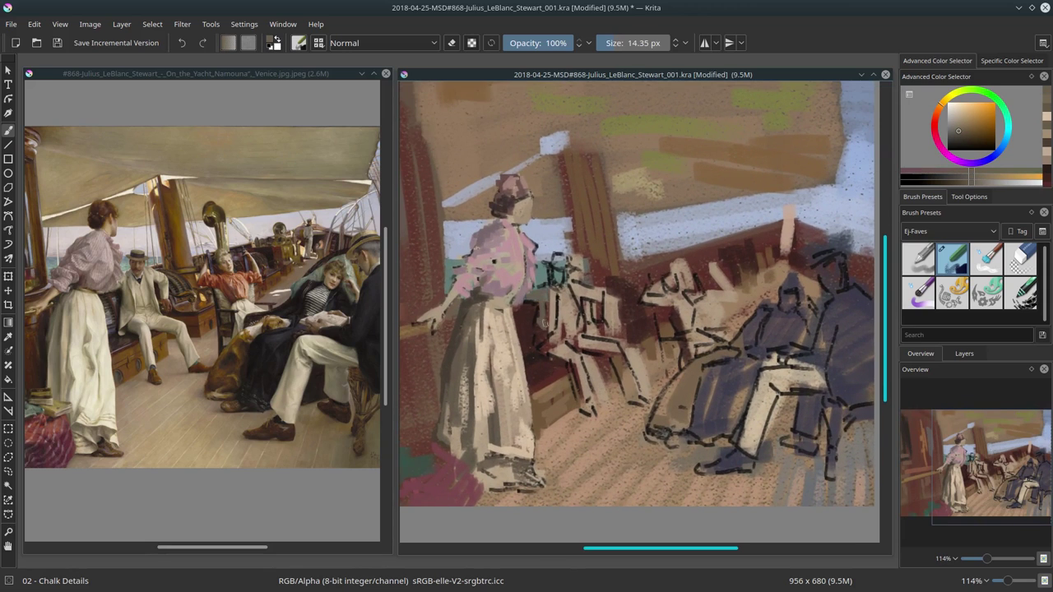
left_click(555, 296, "ctrl")
left_click(543, 296, "ctrl")
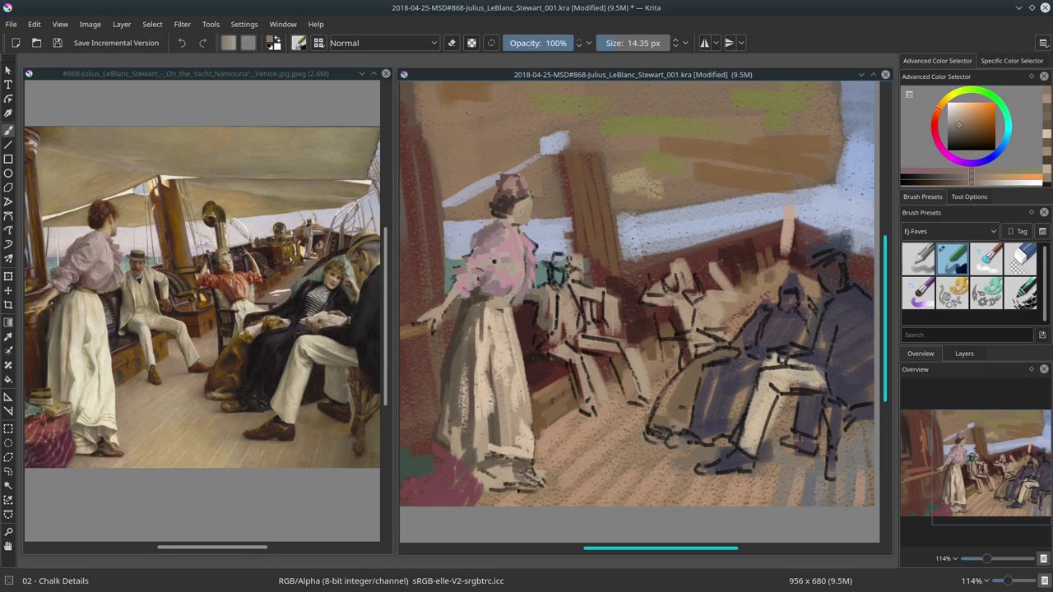
left_click(536, 311, "ctrl")
left_click(543, 309, "ctrl")
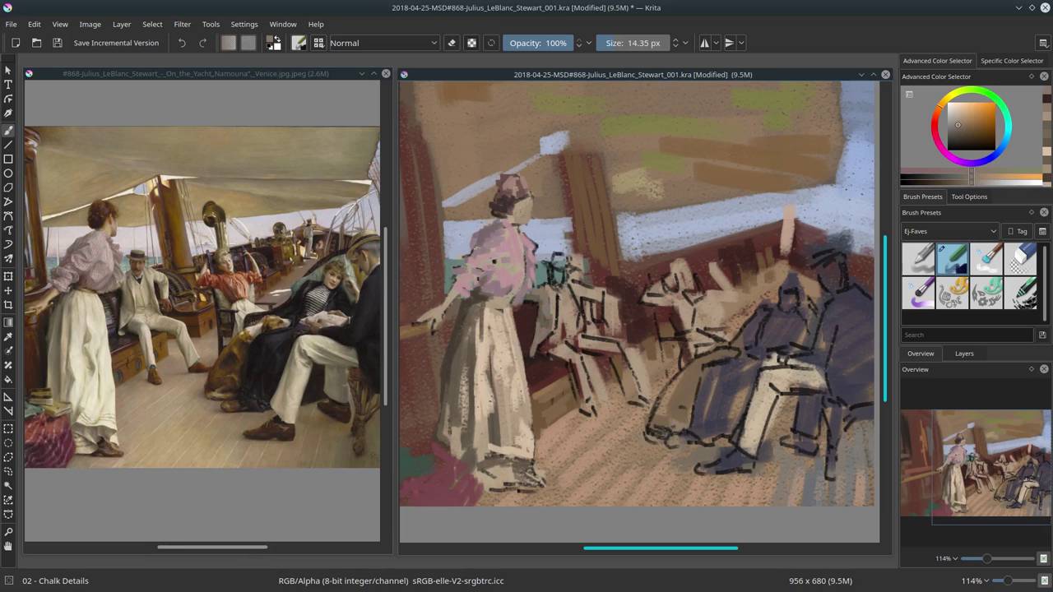
left_click(564, 299, "ctrl")
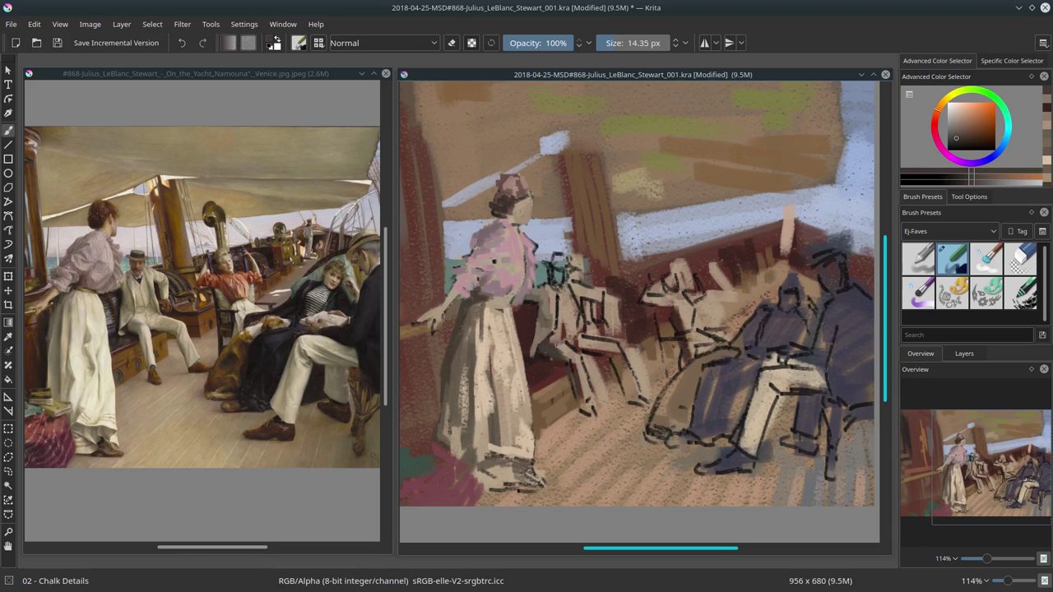
Try dark red-brown, orange-tan and greyish brown colours for the bench area.
left_click(543, 364, "ctrl")
left_click(576, 350, "ctrl")
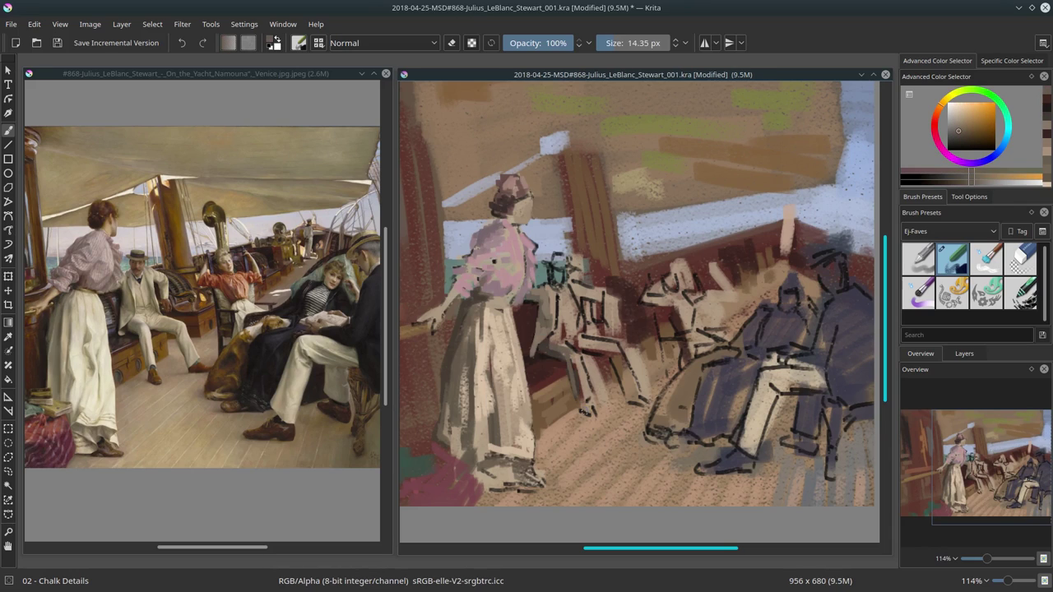
left_click(556, 342, "ctrl")
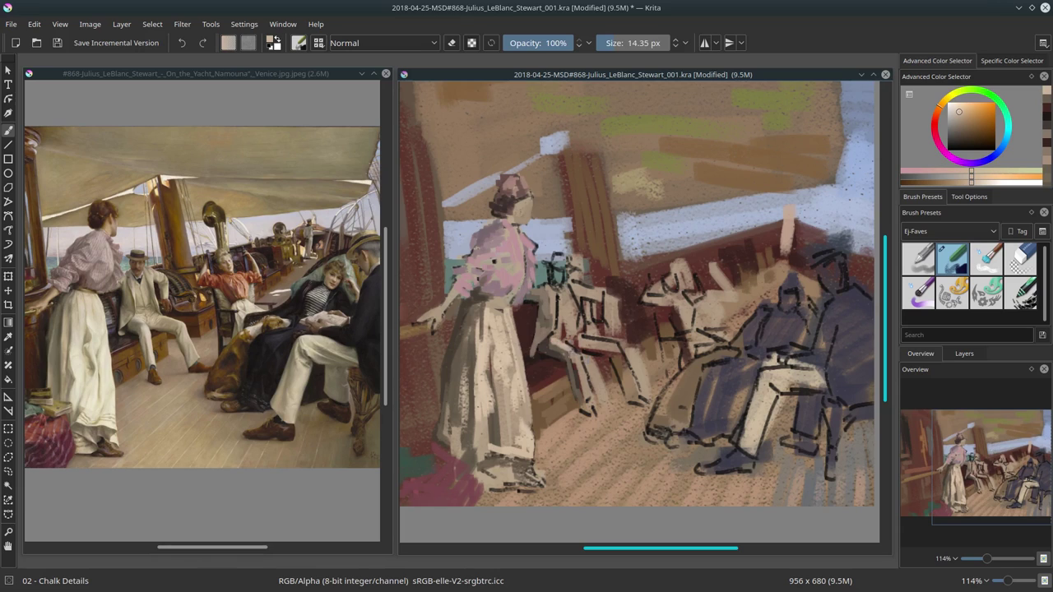
left_click(624, 395, "ctrl")
left_click(598, 363, "ctrl")
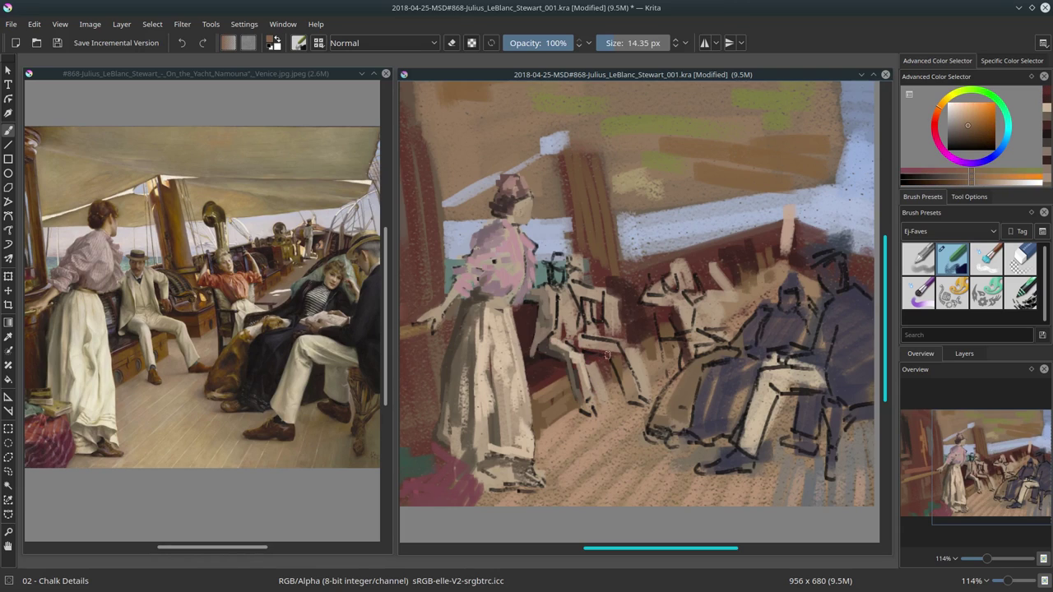
left_click(599, 380, "ctrl")
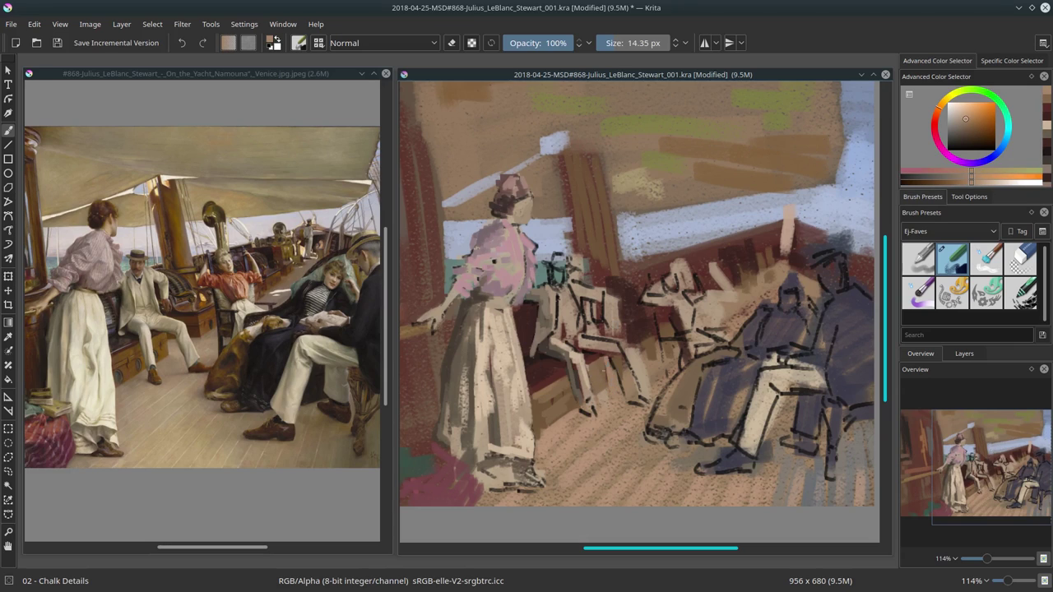
Sample darker muted tones from the painting around the bench.
left_click(587, 411, "ctrl")
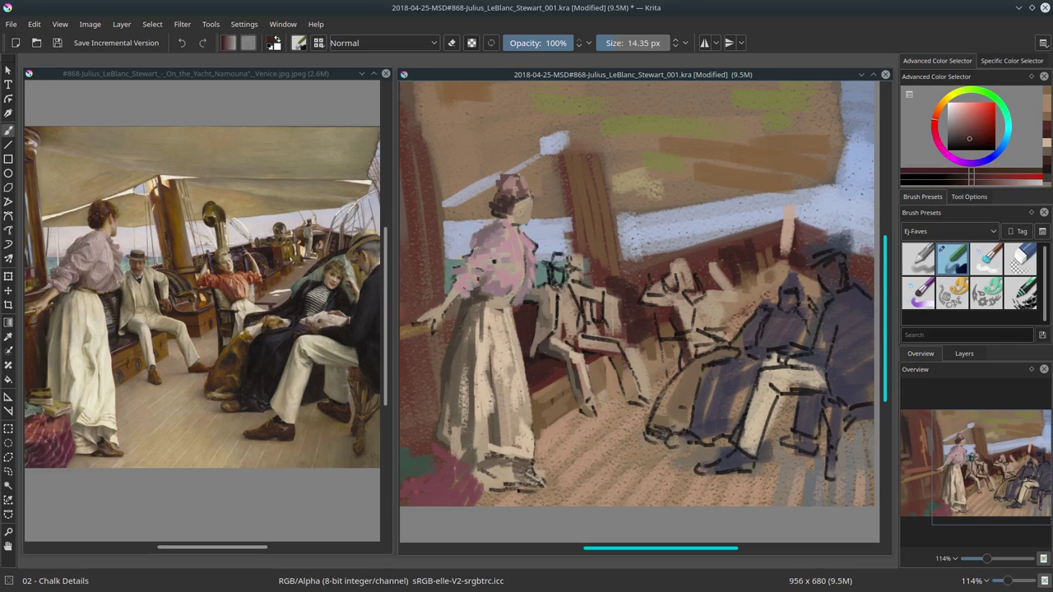
left_click(627, 440, "ctrl")
left_click(588, 415, "ctrl")
left_click(587, 415, "ctrl")
left_click(609, 378, "ctrl")
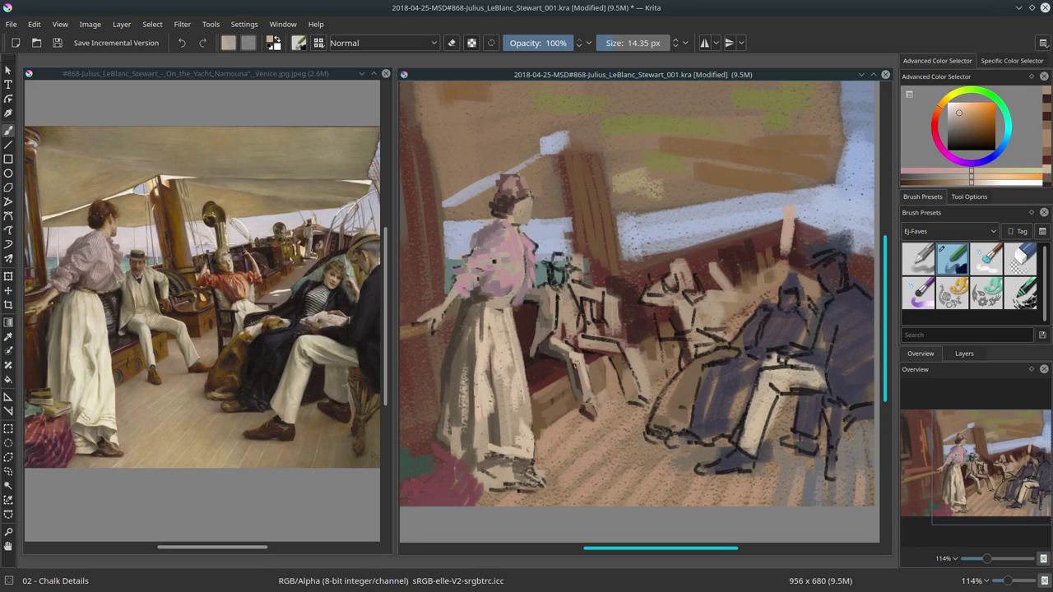
left_click(616, 373, "ctrl")
left_click(613, 363, "ctrl")
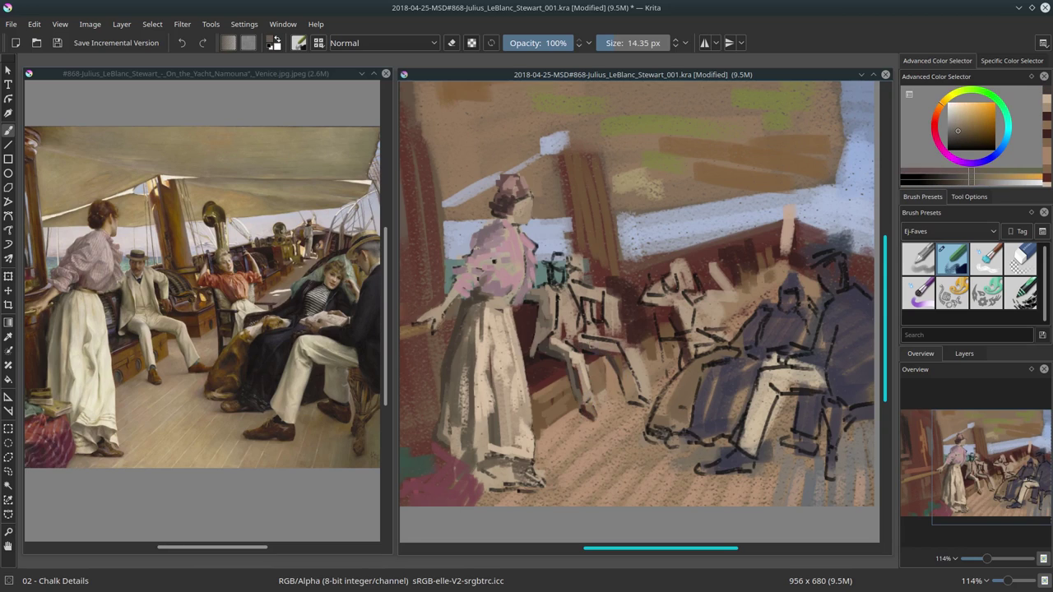
Hatch dark red strokes into the seated group, then sample browns from the bench.
left_click(625, 315, "ctrl")
mouse_move(591, 303)
left_mouse_down()
mouse_move(592, 324)
mouse_move(624, 344)
left_mouse_up()
left_click(542, 403, "ctrl")
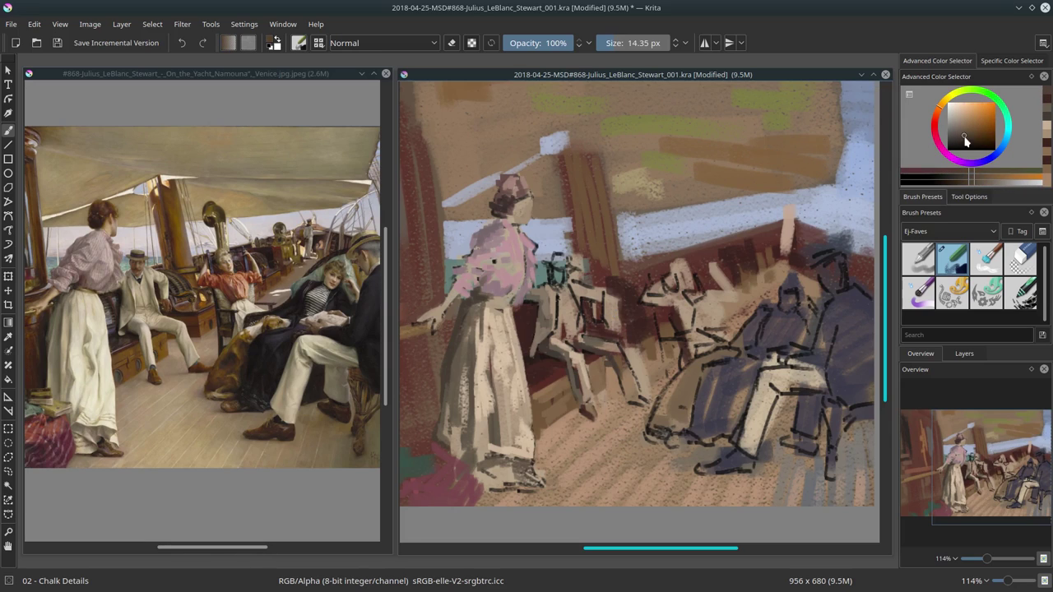
left_click(974, 136)
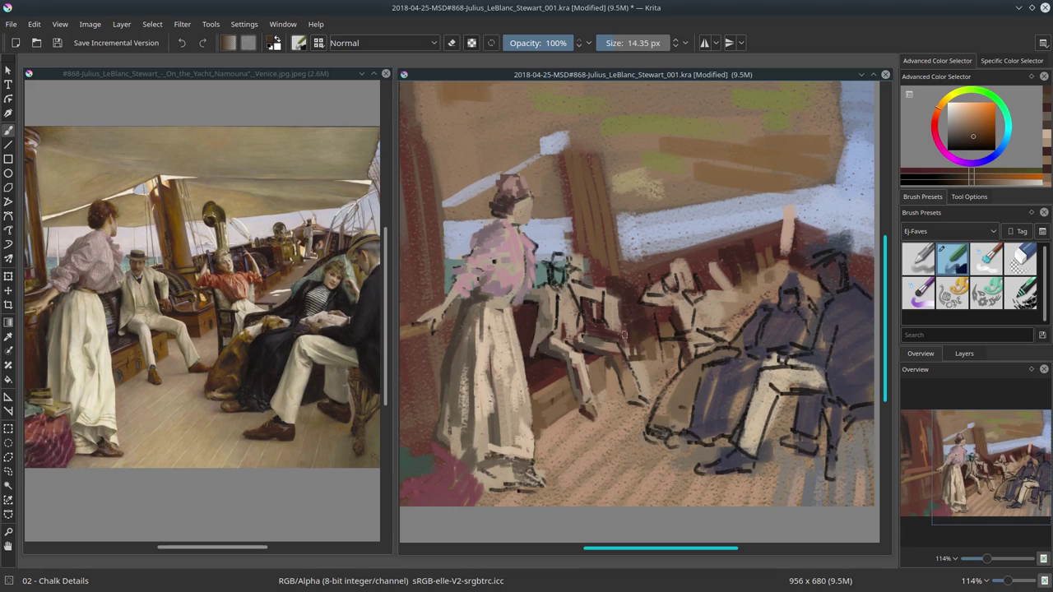
left_click(635, 358, "ctrl")
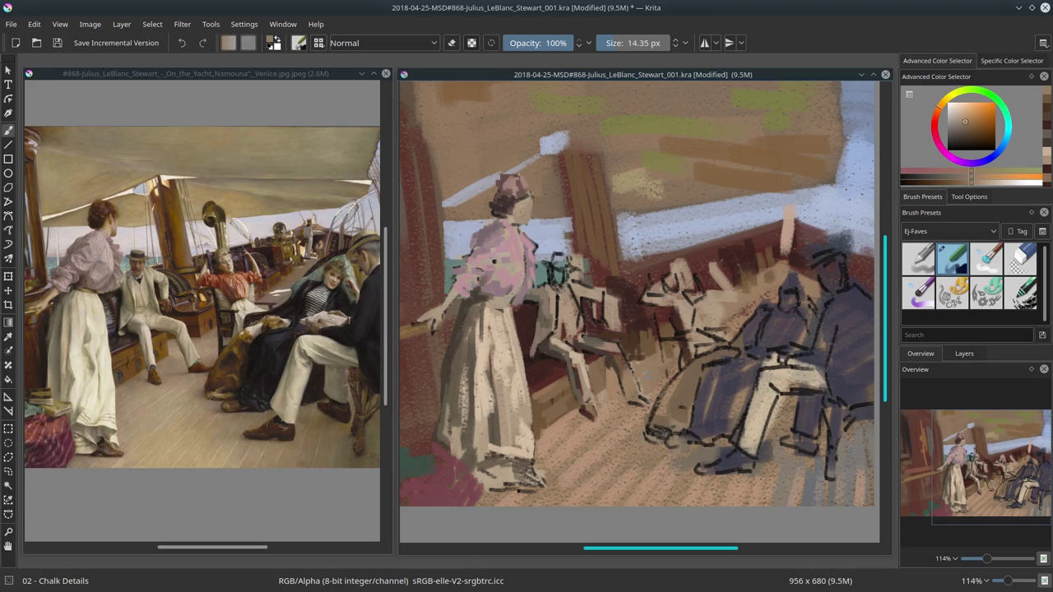
left_click(574, 264, "ctrl")
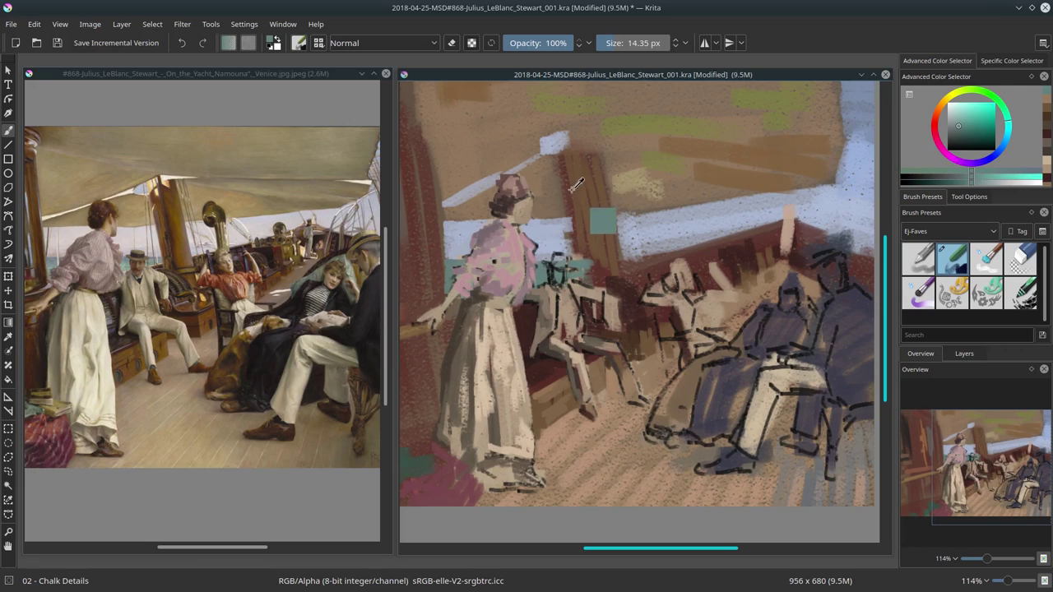
Sample light blue and tan from the painting and paint tan strokes on the mast.
left_click(584, 222, "ctrl")
left_click(586, 258, "ctrl")
left_click(573, 222, "ctrl")
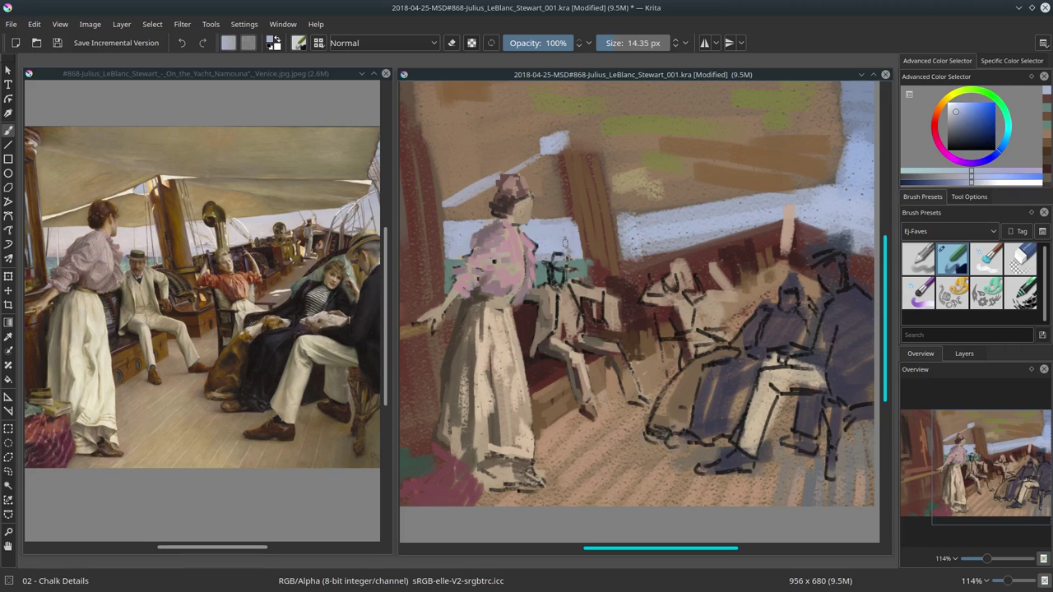
left_click(576, 222, "ctrl")
left_click(589, 238, "ctrl")
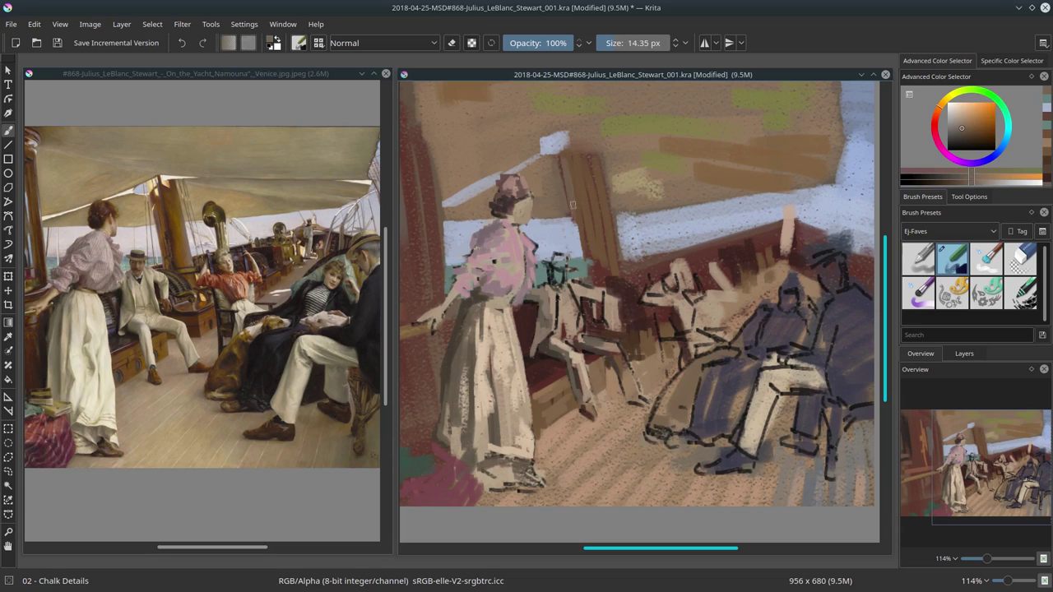
left_click(567, 189, "ctrl")
left_click(589, 168, "ctrl")
mouse_move(569, 133)
left_mouse_down()
mouse_move(576, 163)
mouse_move(660, 135)
left_mouse_up()
Paint light and dark strokes along the yard, then zoom the reference view out.
left_click(589, 134, "ctrl")
left_click(591, 263, "ctrl")
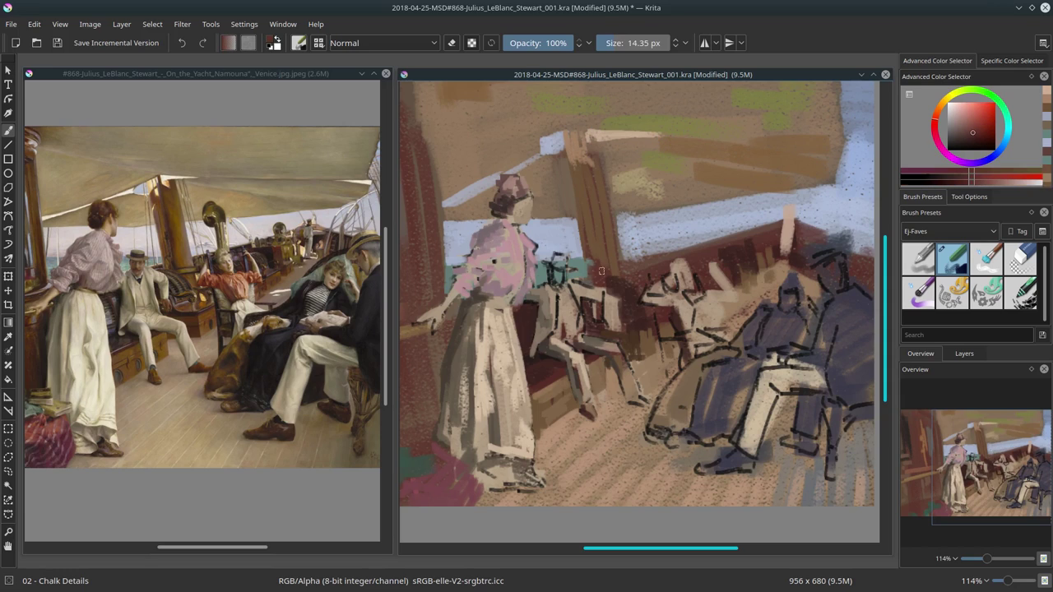
left_click(584, 198, "ctrl")
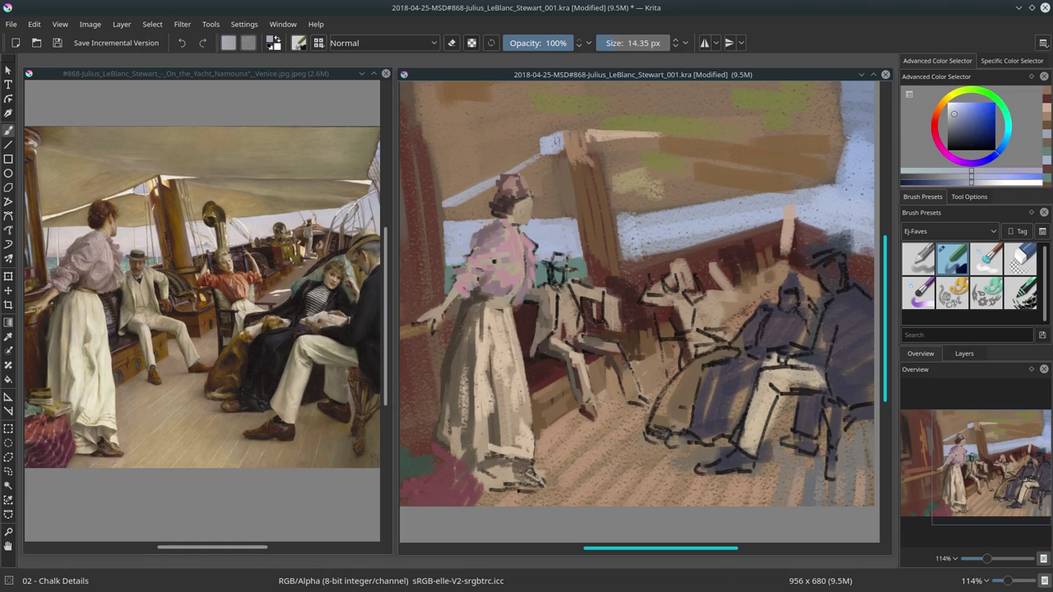
left_click(961, 138)
left_click_drag(659, 135, 819, 134)
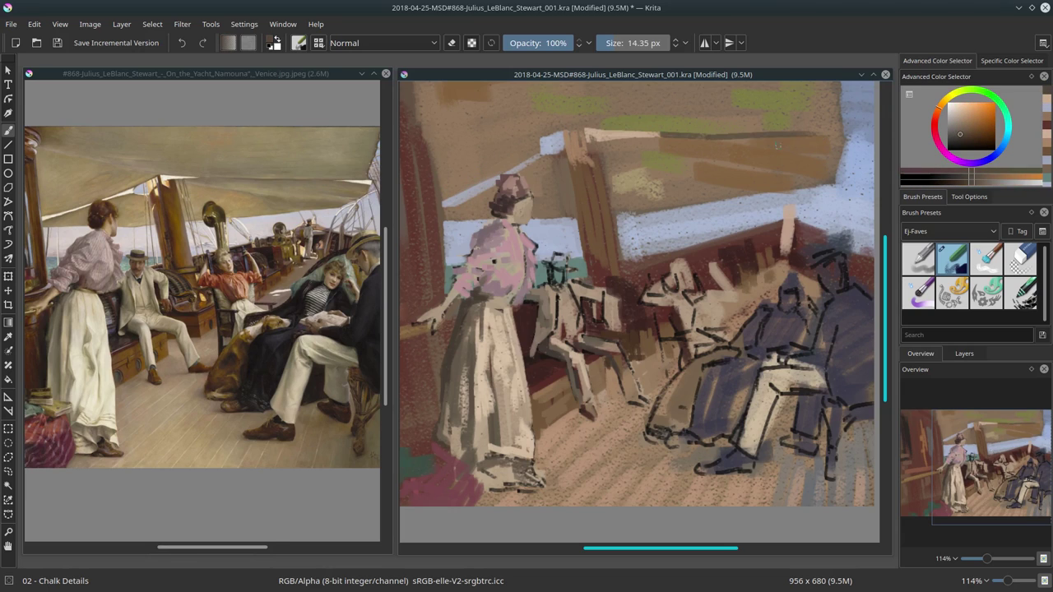
left_click(233, 110)
scroll(229, 299, "down", 2)
Save the study and add a light stroke on the yard's right end.
key("b")
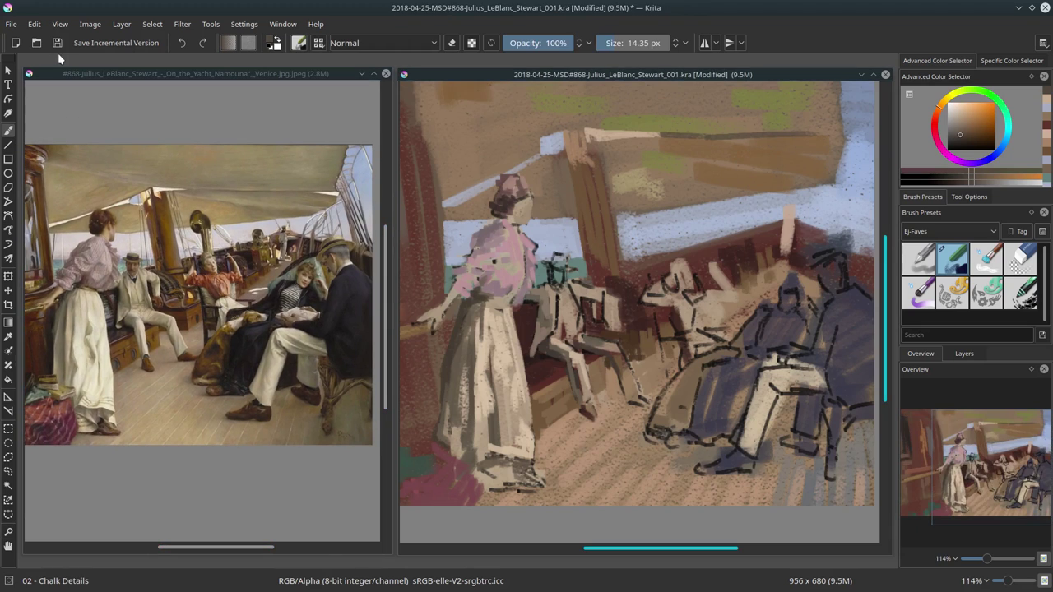
key("ctrl+s")
left_click(627, 128, "ctrl")
left_click_drag(798, 144, 849, 138)
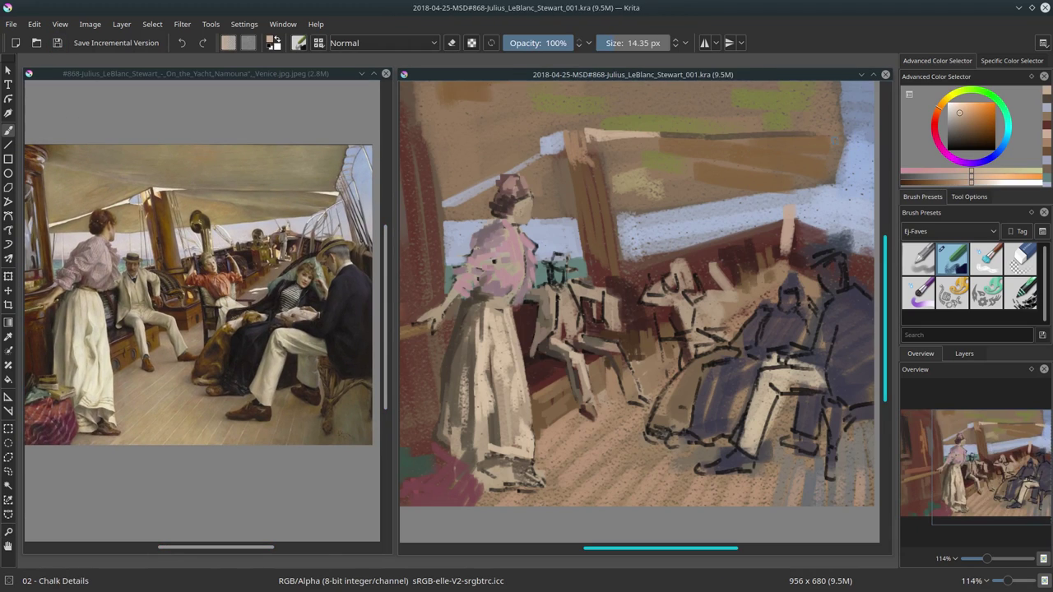
Sample light cream, darker brown and light orange-brown tones from the canvas for the seated man.
left_click(851, 156, "ctrl")
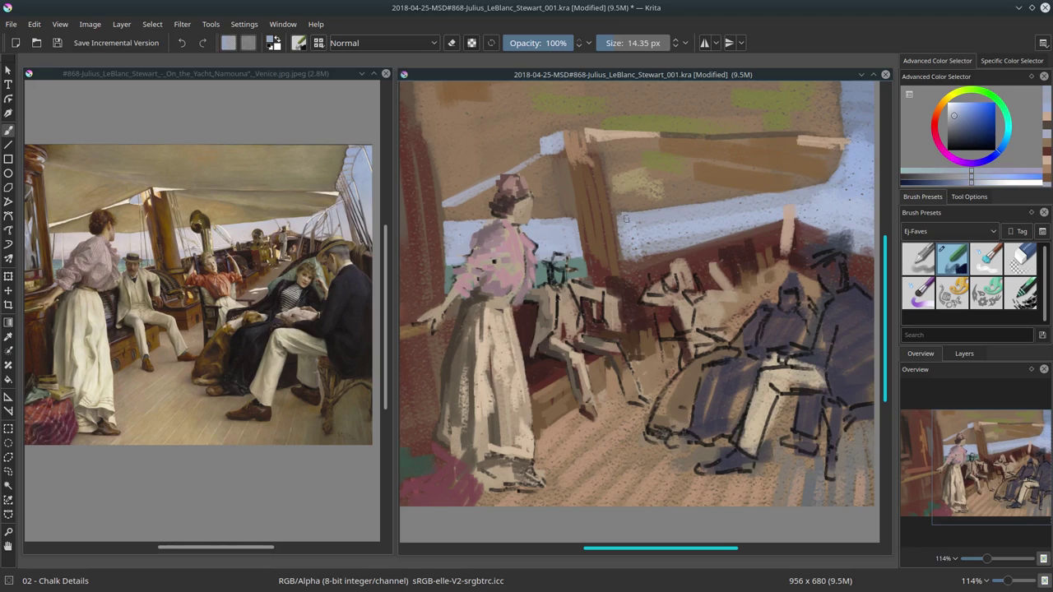
left_click(609, 296, "ctrl")
left_click(610, 253, "ctrl")
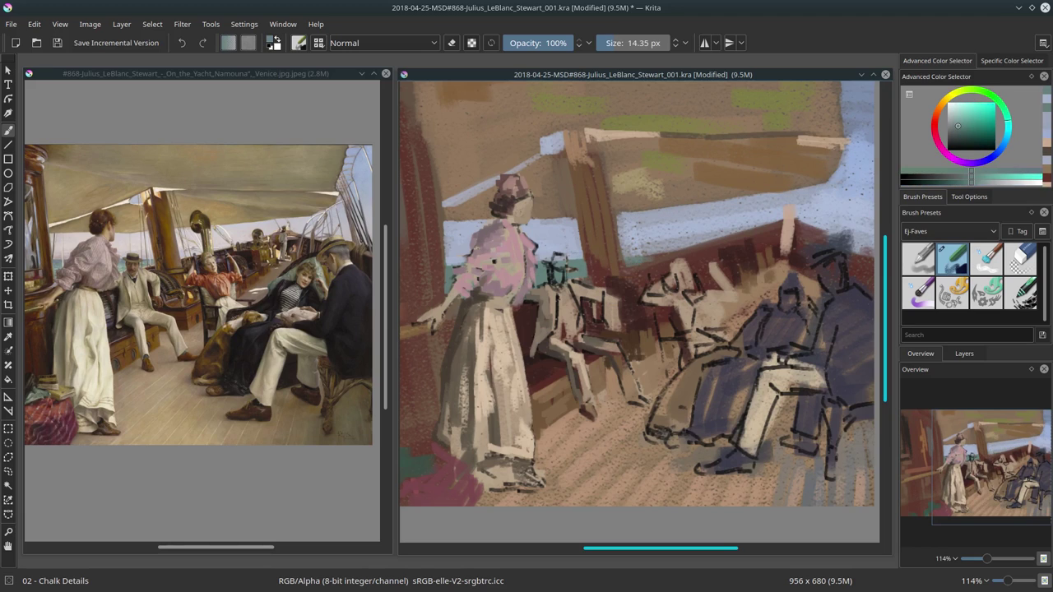
left_click(670, 287, "ctrl")
left_click(665, 247, "ctrl")
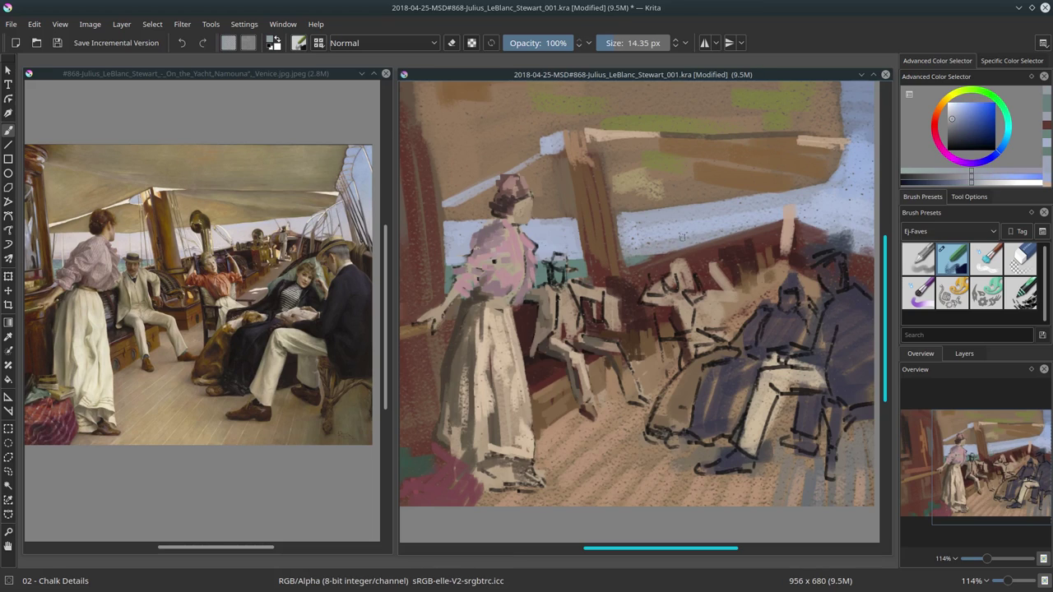
left_click(633, 310, "ctrl")
left_click(632, 321, "ctrl")
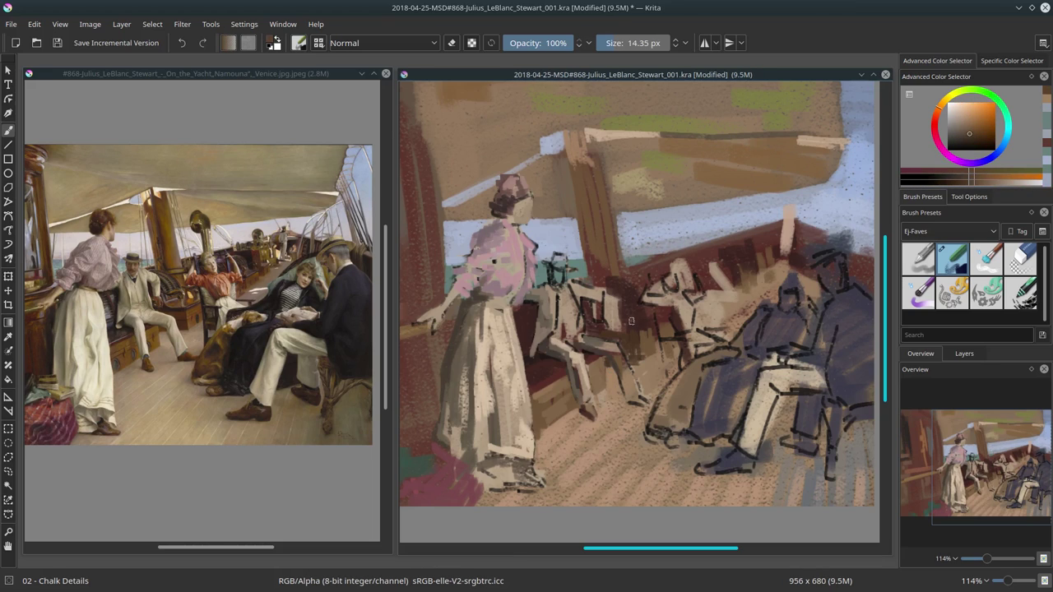
left_click(600, 356, "ctrl")
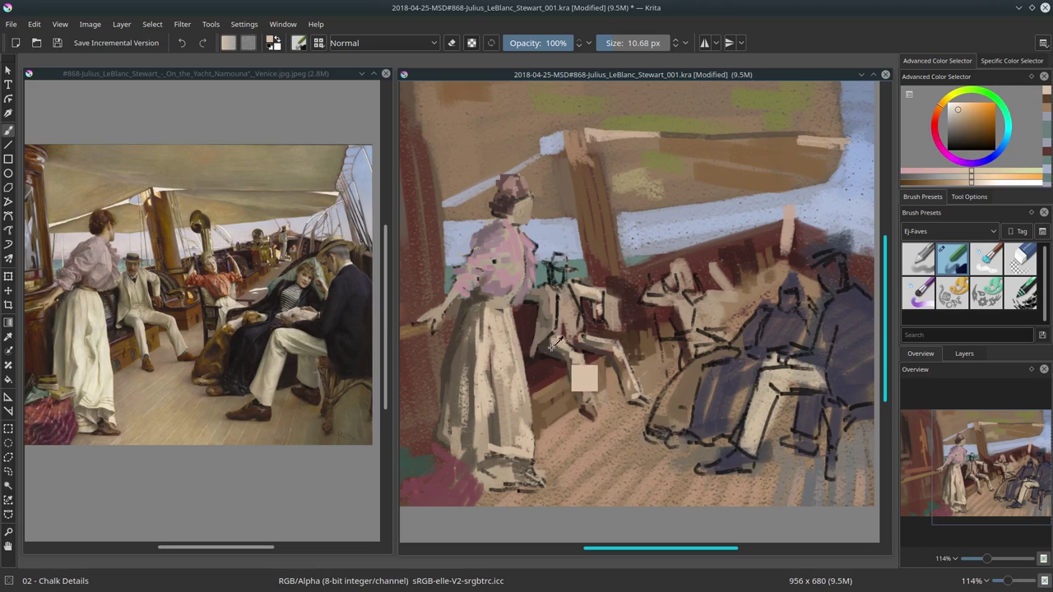
Pick darker shading browns, light beige for the suit and the hat's orange-brown.
left_click(581, 385, "ctrl")
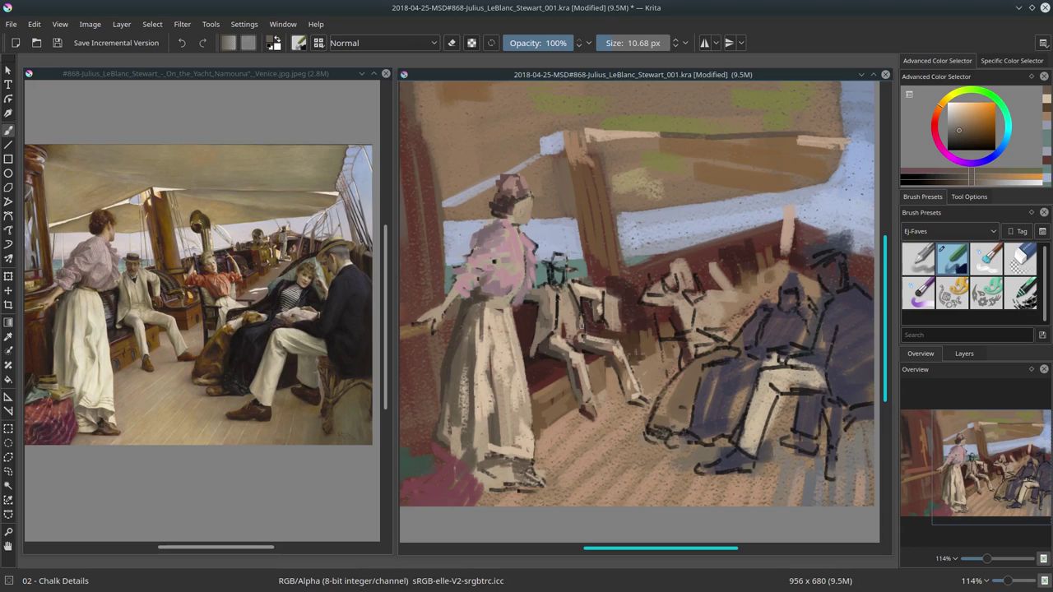
left_click(578, 317, "ctrl")
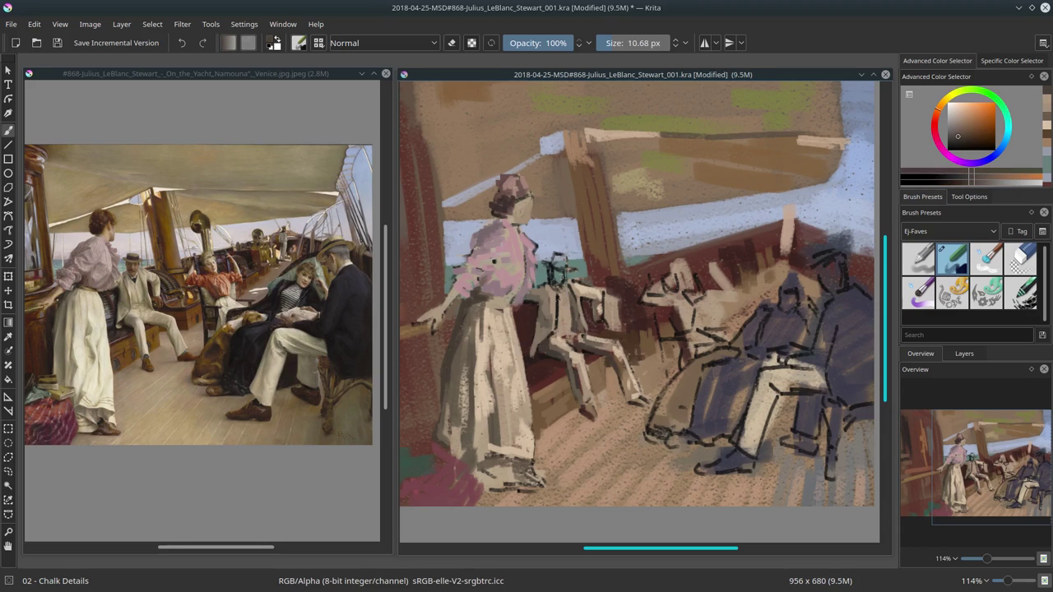
left_click(597, 335, "ctrl")
left_click(594, 386, "ctrl")
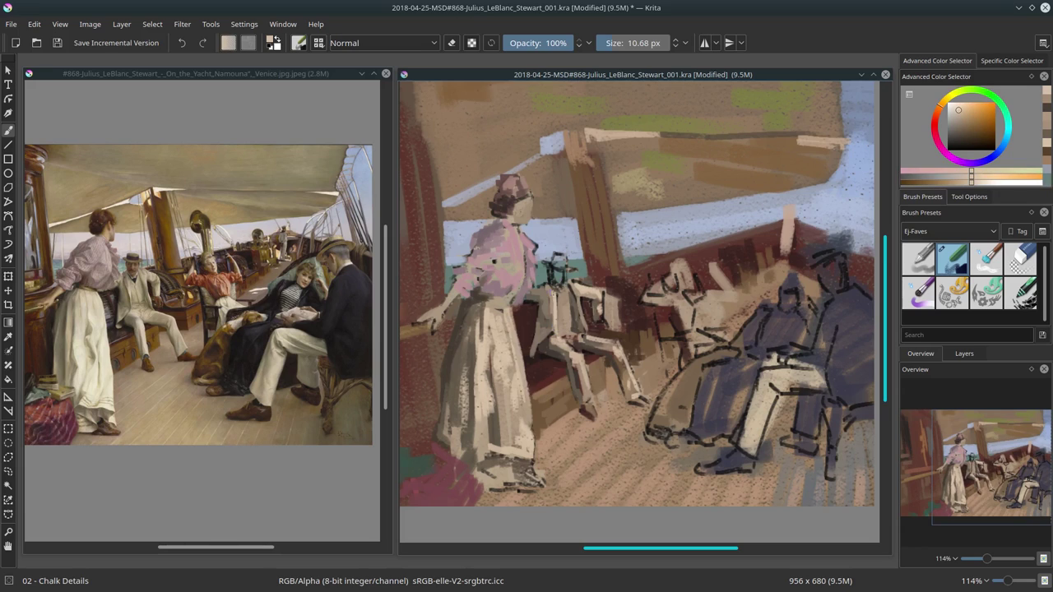
left_click(557, 265, "ctrl")
left_click(557, 263, "ctrl")
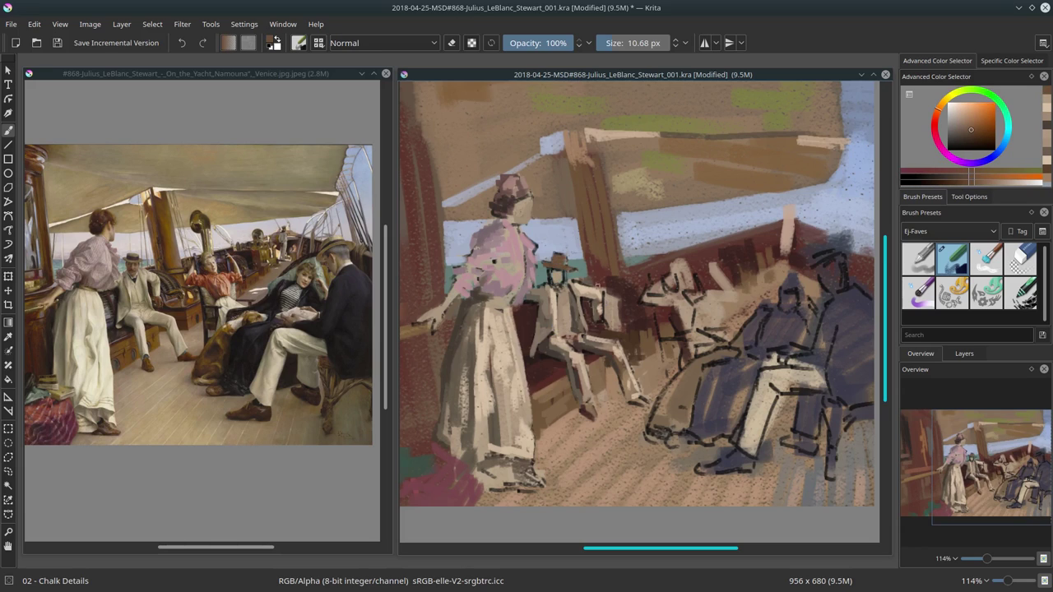
Paint dark red strokes behind the seated figures and near the man, then sample browns and lighter beige.
left_click(599, 288, "ctrl")
mouse_move(605, 289)
left_mouse_down()
mouse_move(613, 315)
mouse_move(586, 288)
left_mouse_up()
left_click(610, 364, "ctrl")
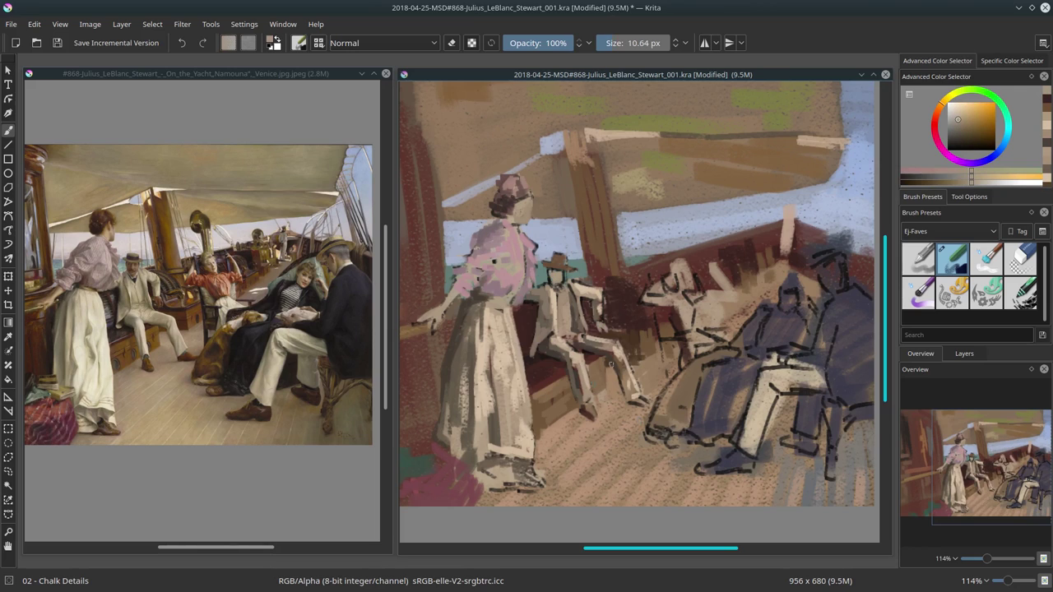
left_click(625, 329, "ctrl")
left_click(613, 362, "ctrl")
left_click(630, 323, "ctrl")
left_click(633, 317, "ctrl")
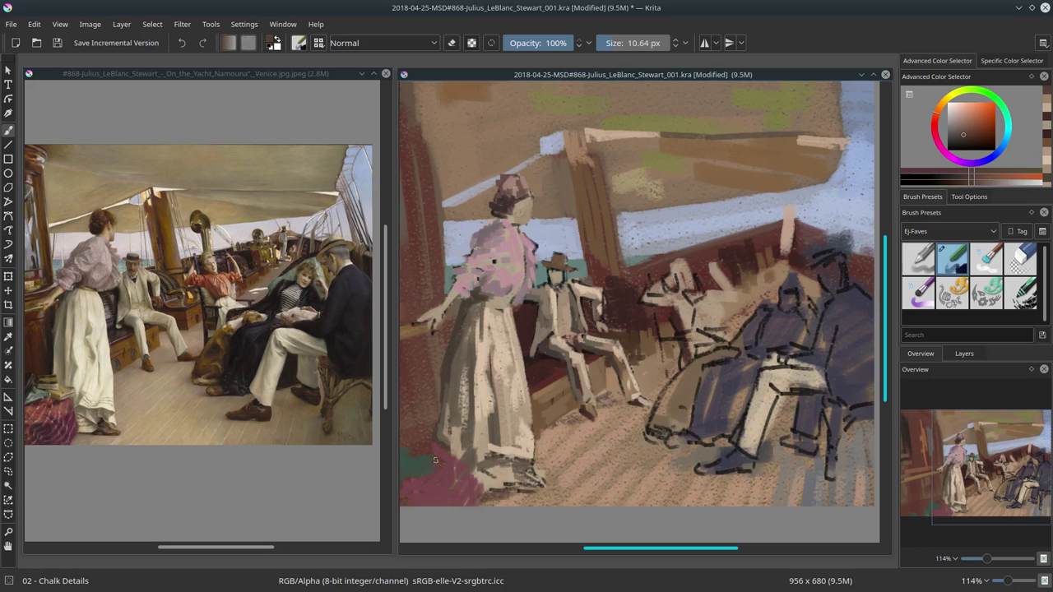
left_click(564, 418, "ctrl")
Paint dark brown blocks over the dog area with a small light cream accent.
scroll(641, 526, "right", 1)
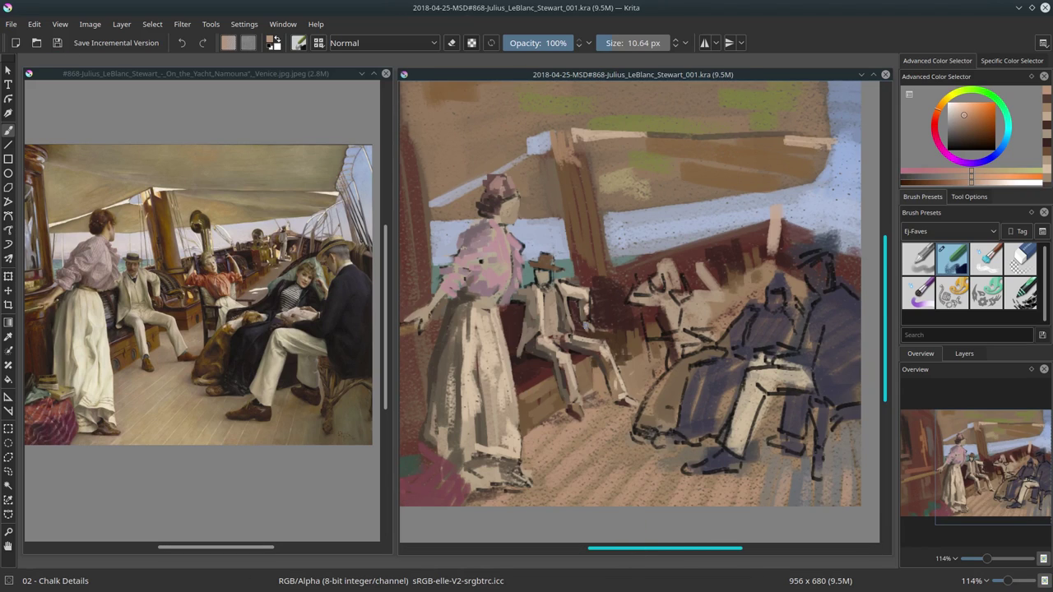
left_click(613, 284, "ctrl")
left_click_drag(642, 247, 716, 317)
left_click(621, 296, "ctrl")
left_click_drag(630, 298, 699, 337)
left_click(687, 333, "ctrl")
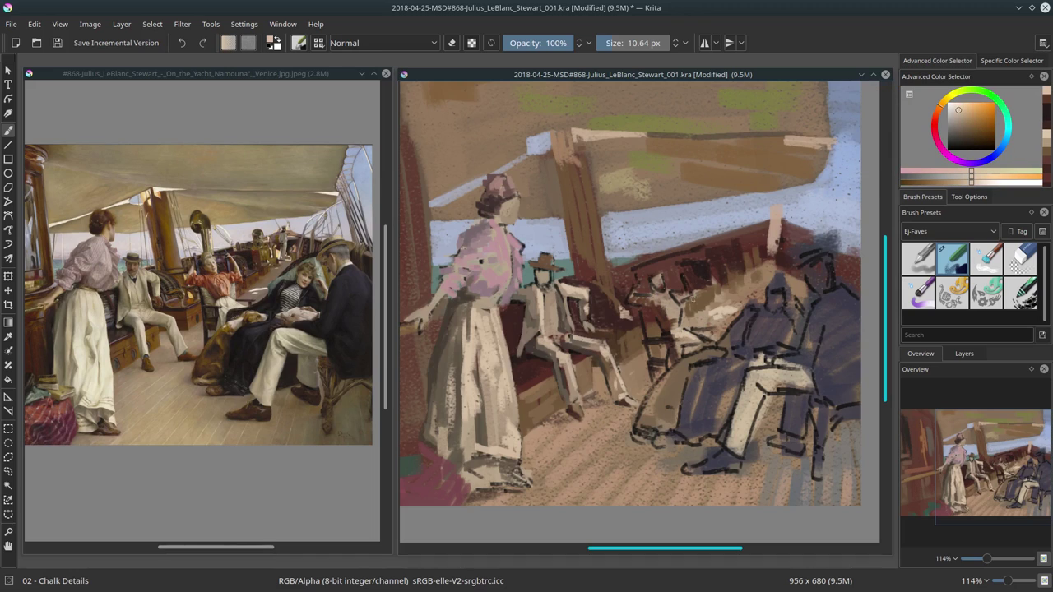
left_click(665, 331, "ctrl")
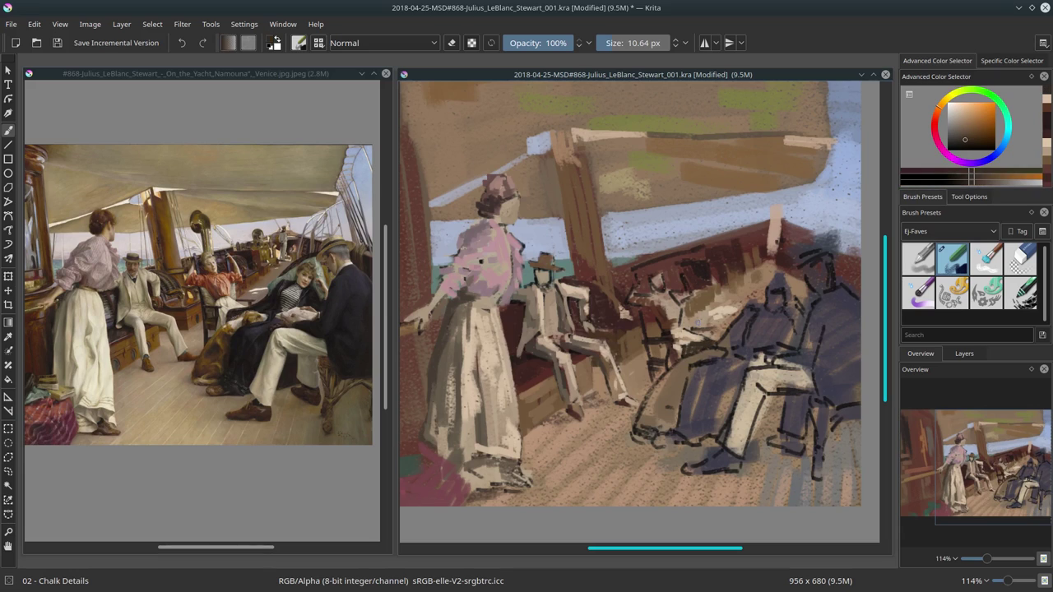
left_click(469, 353, "ctrl")
Sample reddish pink, orange-brown, peach skin and grey-tan for the red-shirted figure.
left_click(856, 148, "ctrl")
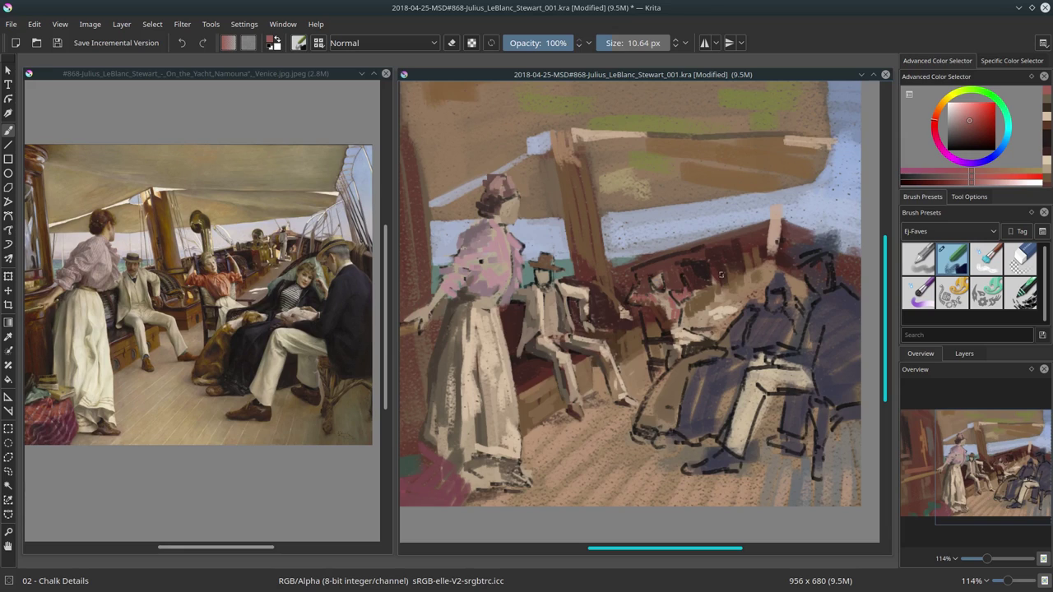
left_click(655, 318, "ctrl")
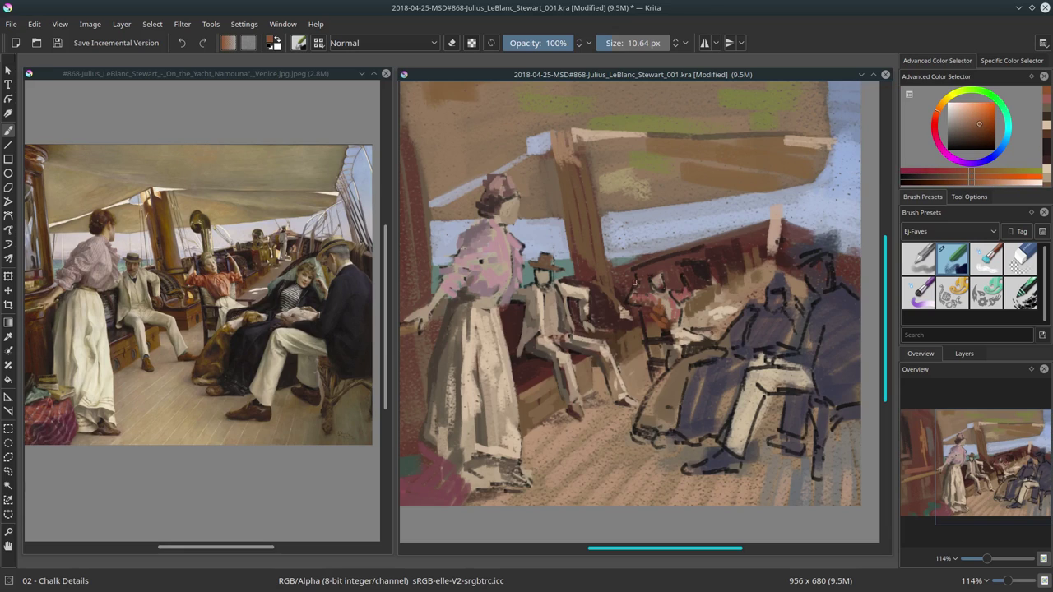
left_click(687, 275, "ctrl")
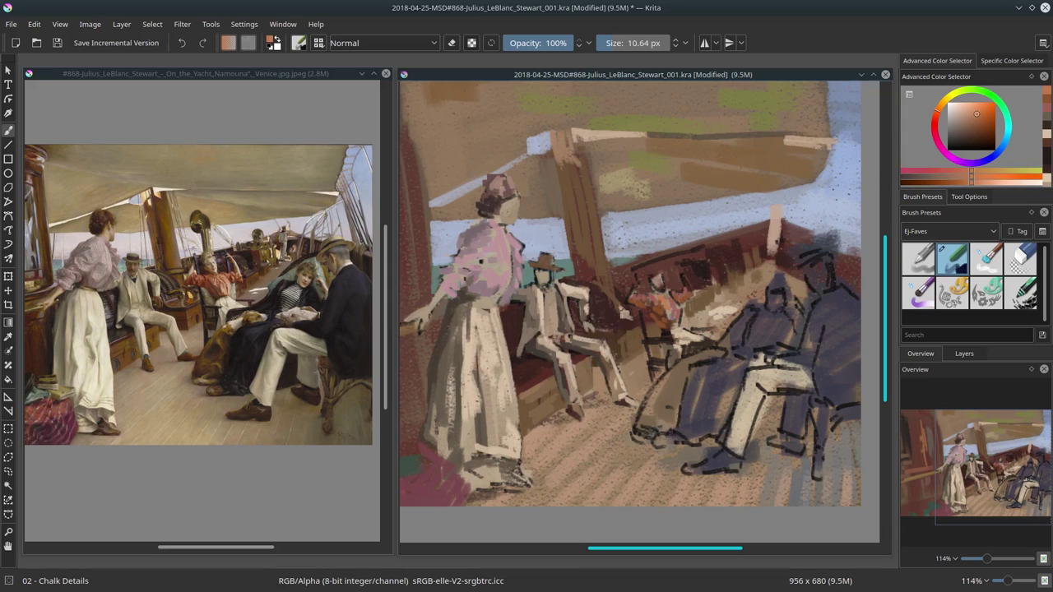
left_click(672, 314, "ctrl")
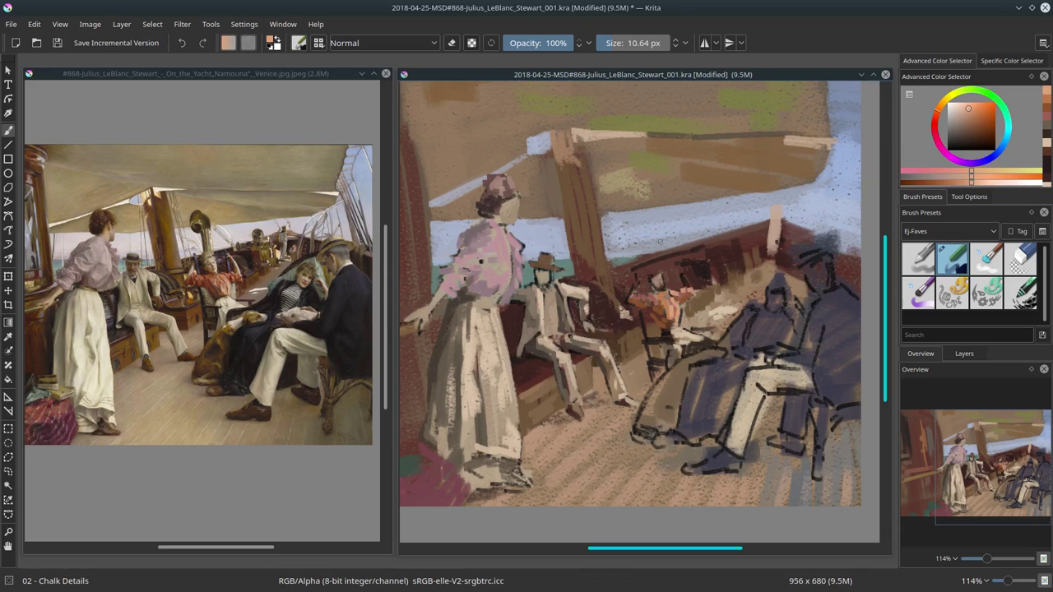
left_click(630, 293, "ctrl")
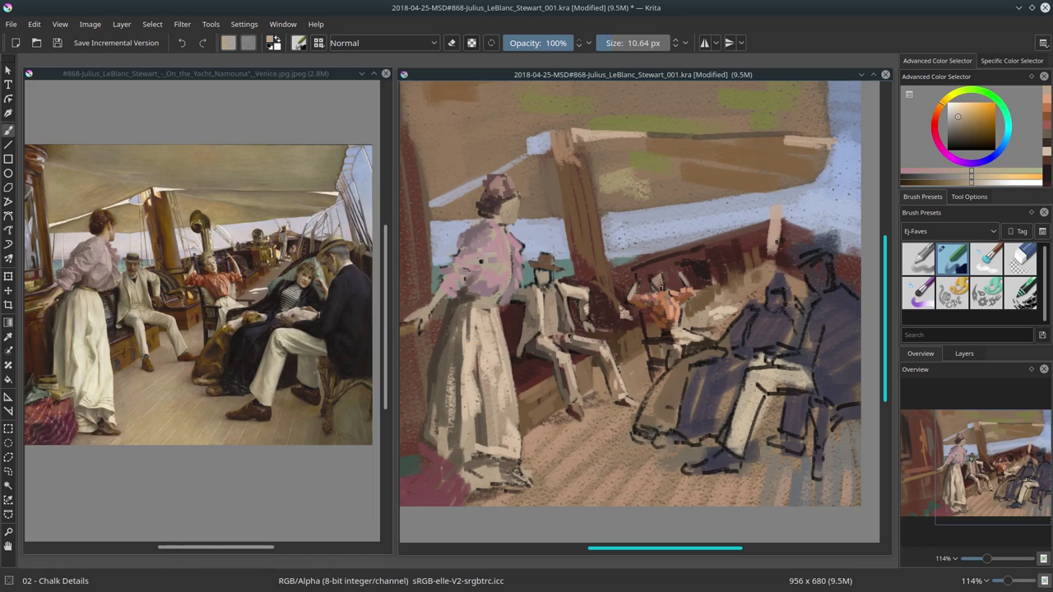
Pick near-black brown, muted red, greyish green and peach tones, then zoom out to the whole study.
left_click(626, 229, "ctrl")
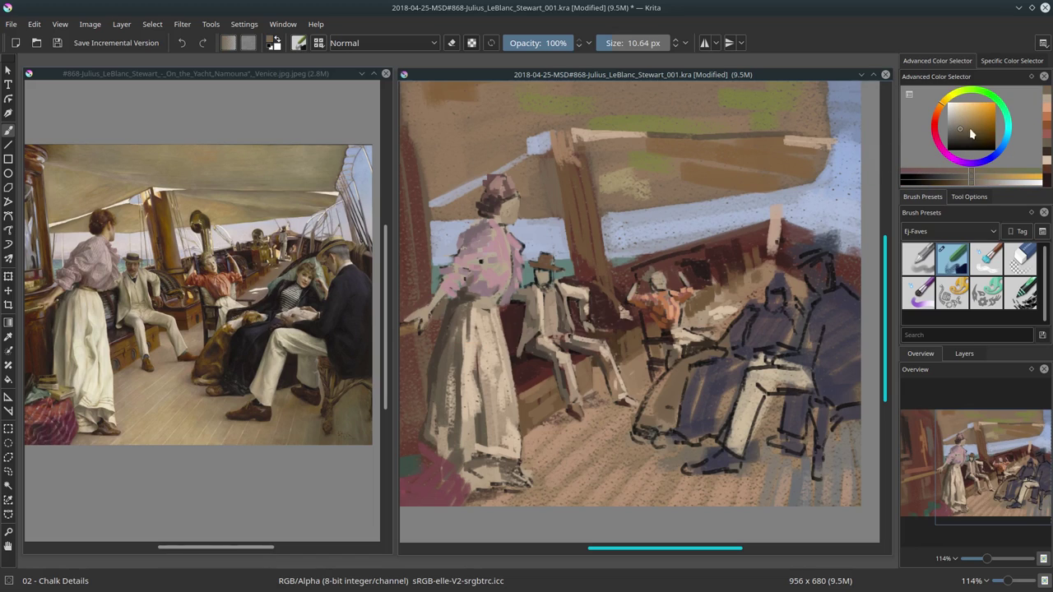
left_click(647, 272, "ctrl")
left_click(641, 283, "ctrl")
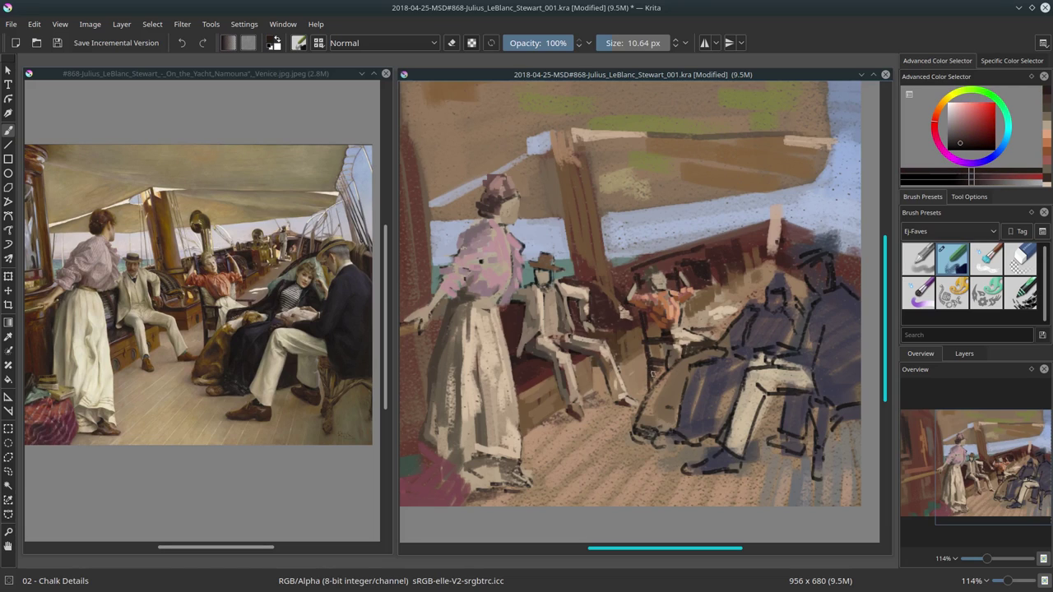
left_click(650, 161, "ctrl")
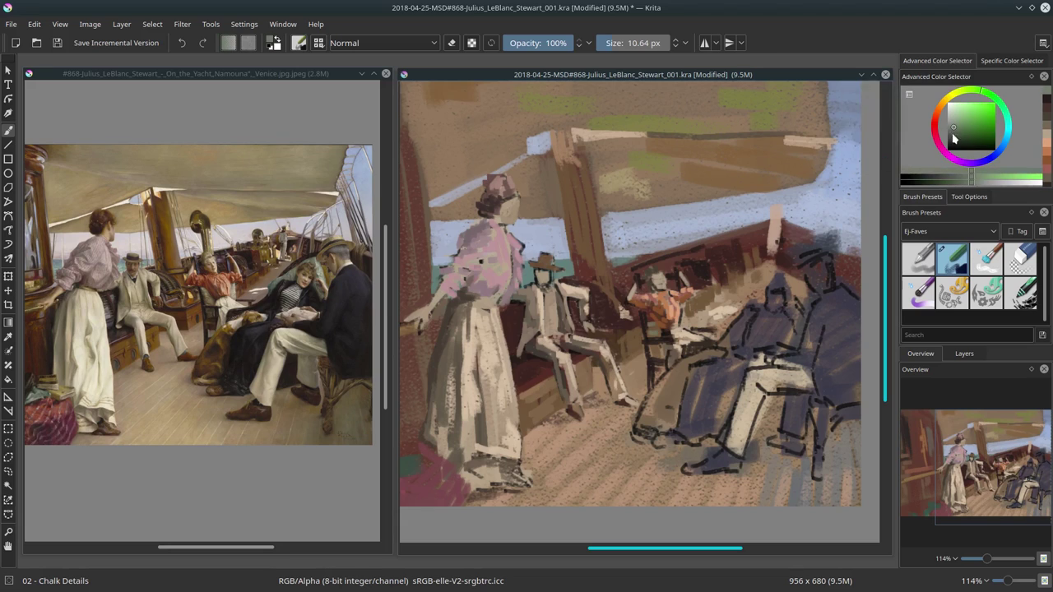
left_click(726, 304, "ctrl")
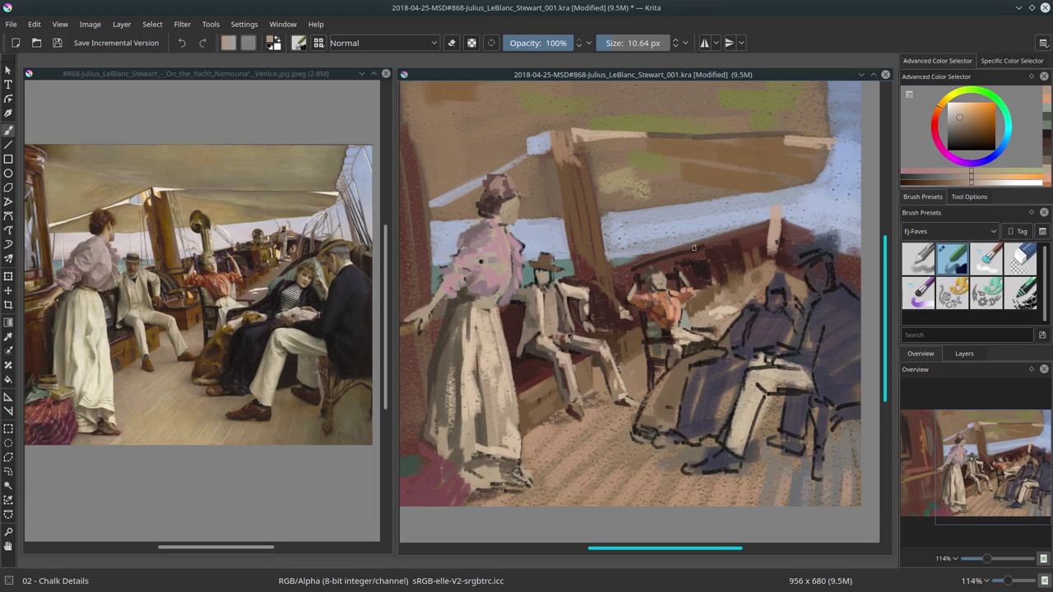
left_click_drag(693, 246, 694, 280)
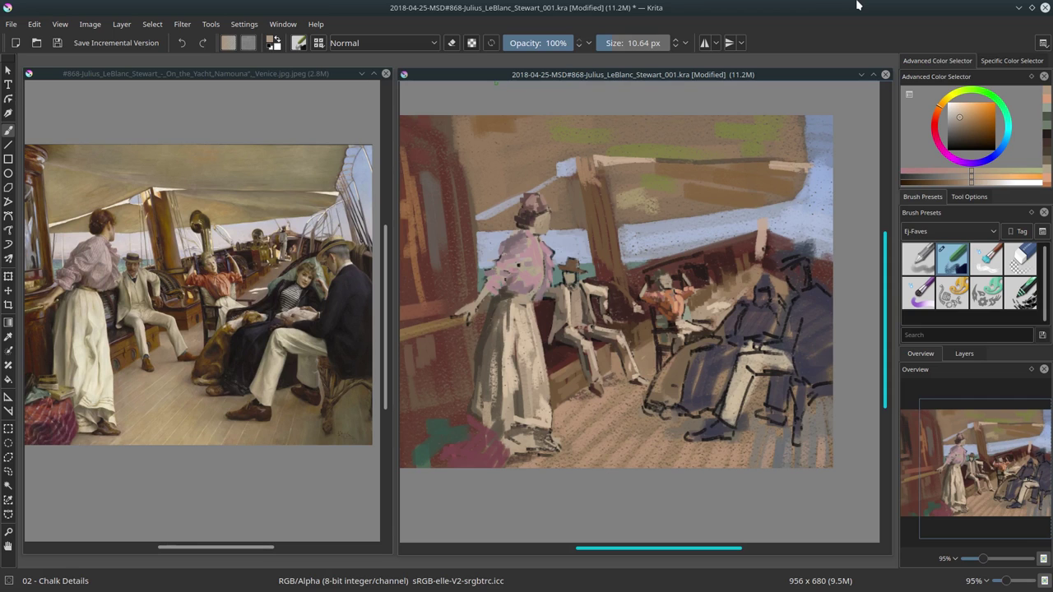
Zoom back in on the figures, set the brush to about 15 px, and sample tans and browns.
mouse_move(702, 380)
left_mouse_down()
mouse_move(681, 353)
mouse_move(669, 376)
mouse_move(636, 376)
mouse_move(658, 377)
left_mouse_up()
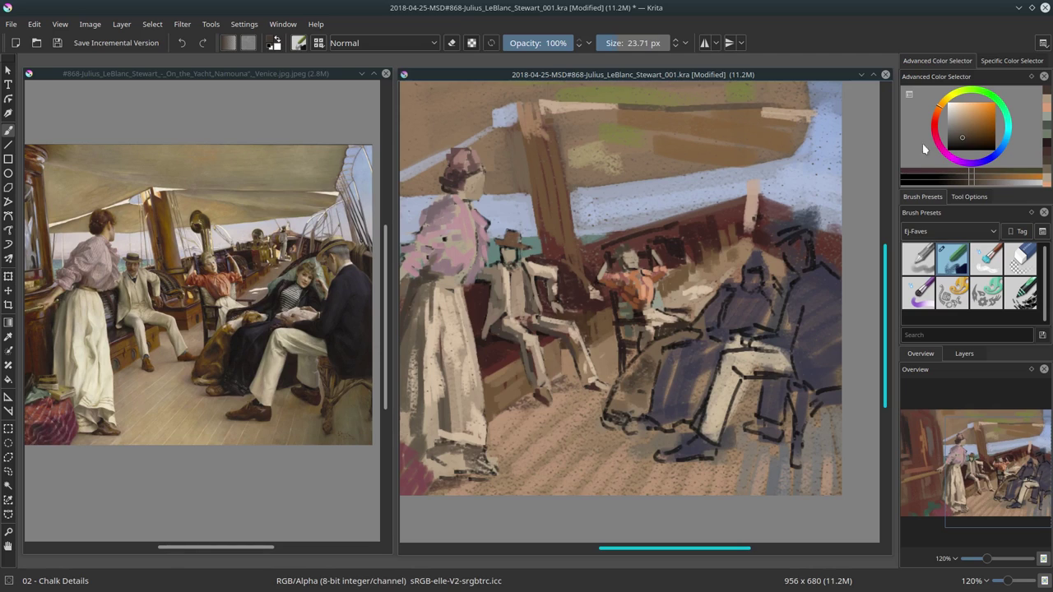
left_click(636, 377, "ctrl")
left_click(658, 355, "ctrl")
left_click_drag(664, 341, 690, 337)
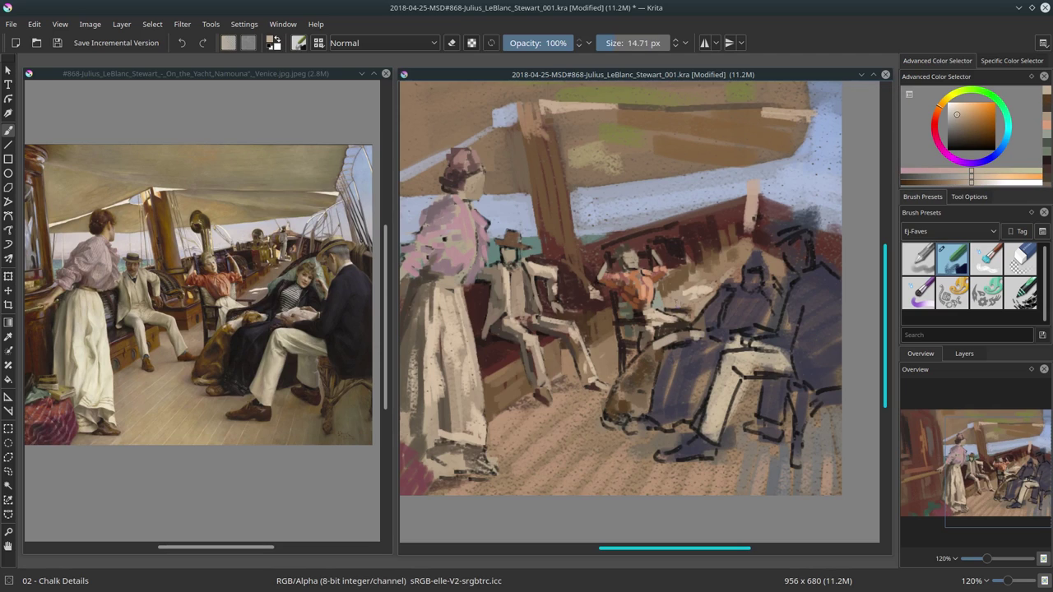
left_click(647, 361, "ctrl")
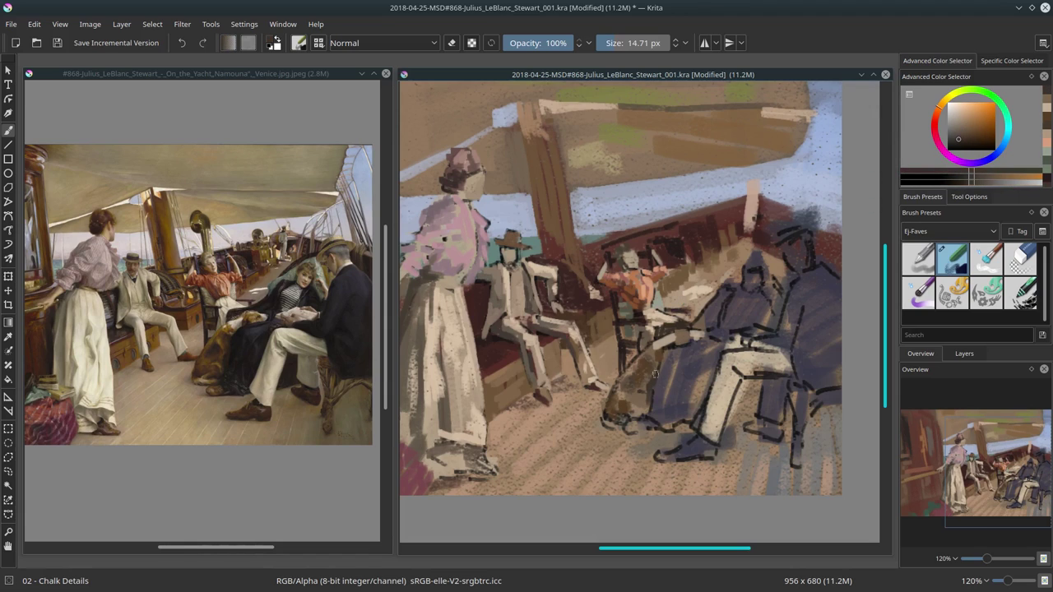
left_click(627, 420, "ctrl")
left_click(647, 362, "ctrl")
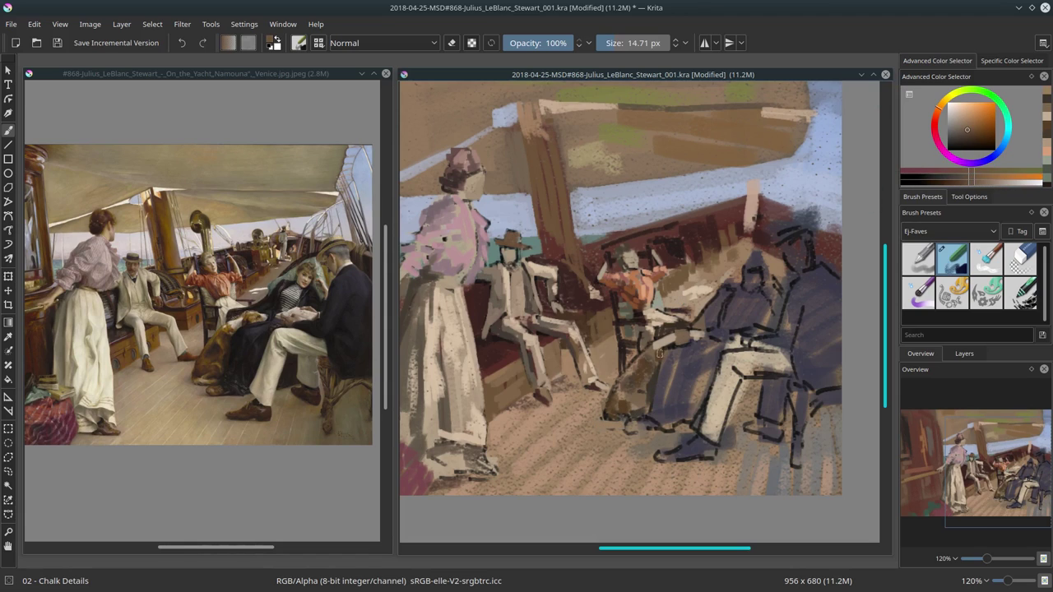
Add a short light stroke on the seated figure and sample a dark red-brown.
left_click(663, 426, "ctrl")
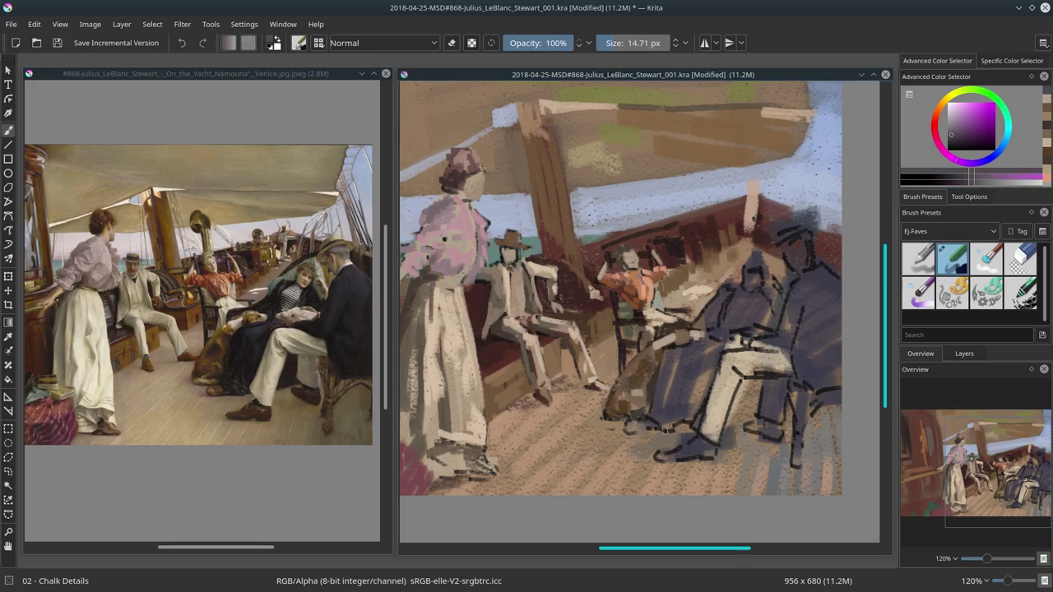
left_click(626, 421, "ctrl")
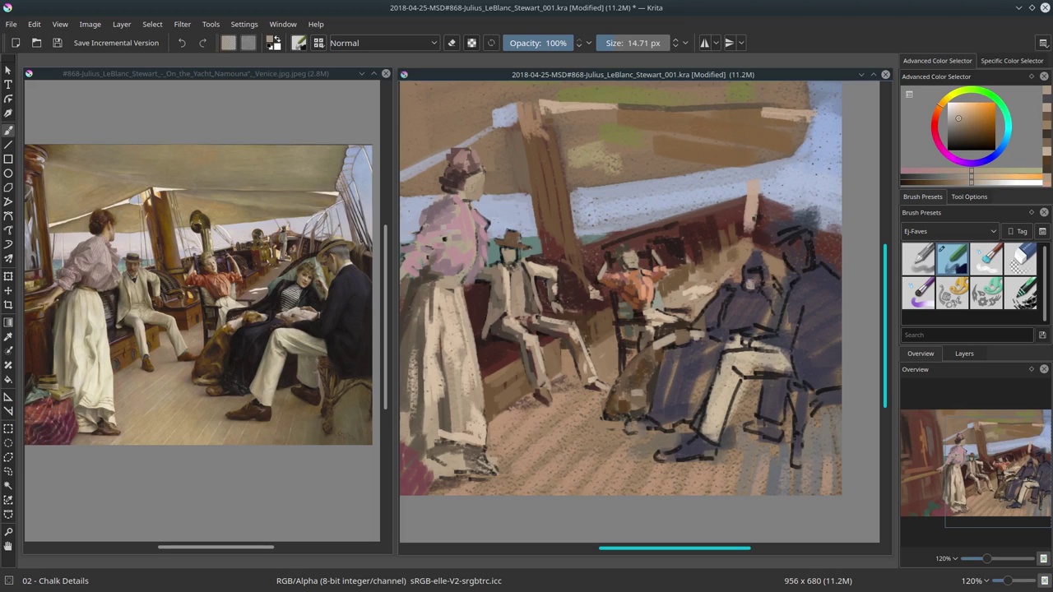
left_click(756, 265, "ctrl")
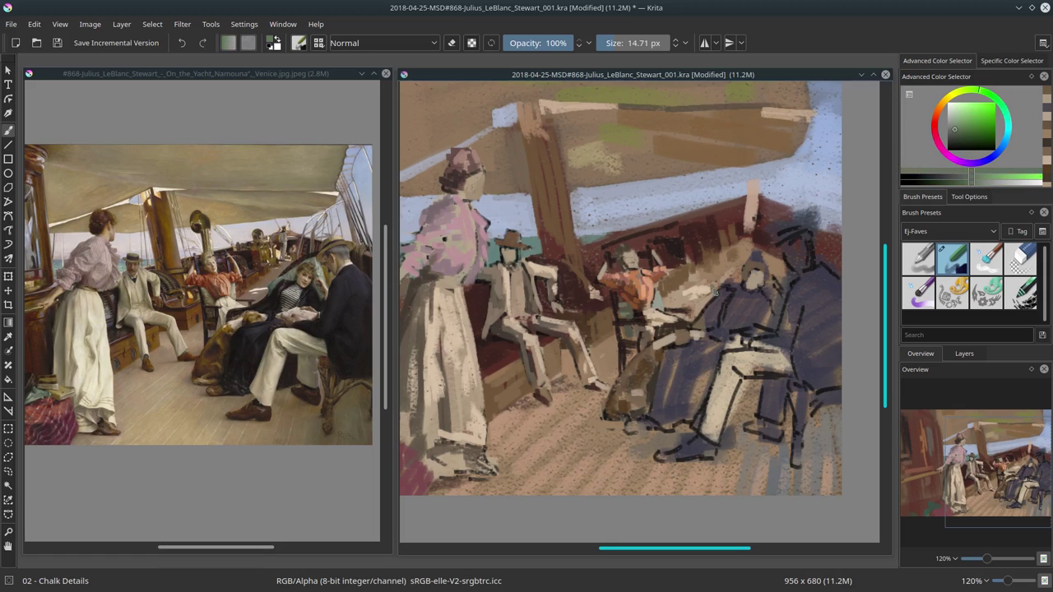
left_click_drag(714, 290, 774, 276)
left_click(767, 256, "ctrl")
left_click(772, 275, "ctrl")
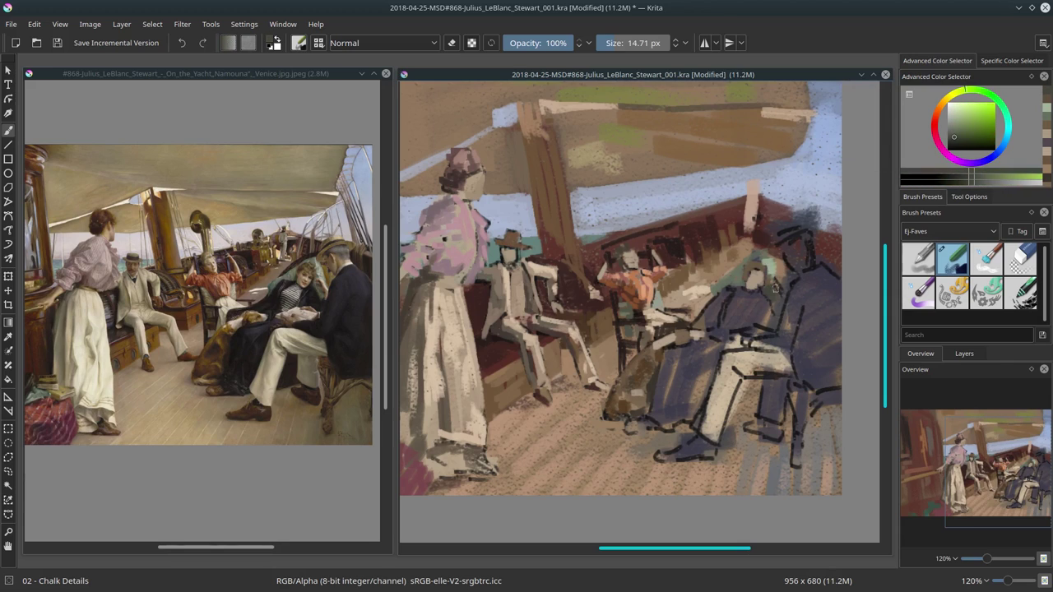
left_click(760, 266, "ctrl")
With a smaller brush, paint dark blue-purple strokes over the seated man's coat.
key("bracketleft")
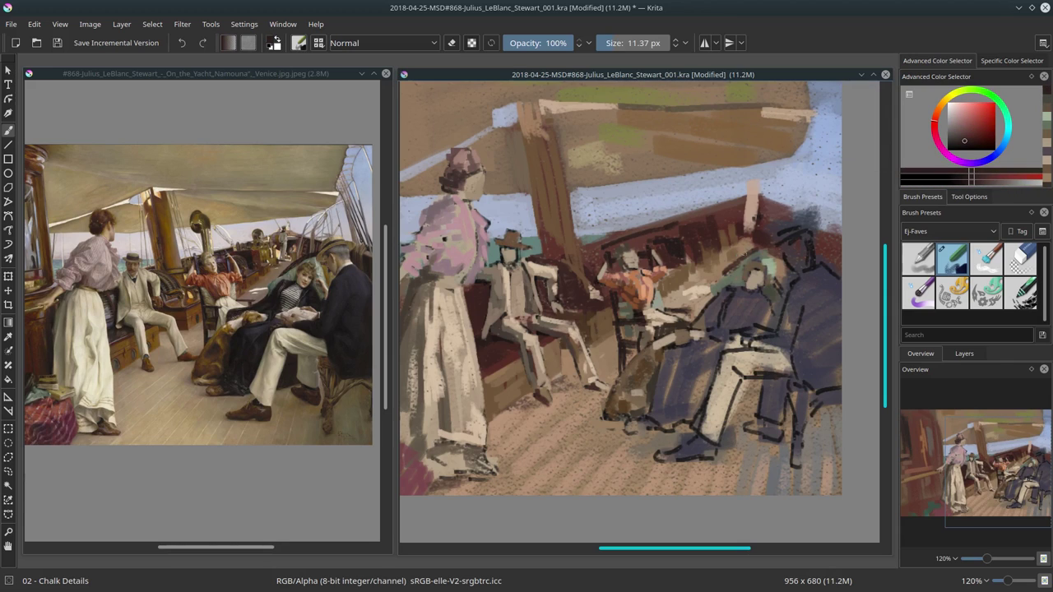
left_click(716, 316, "ctrl")
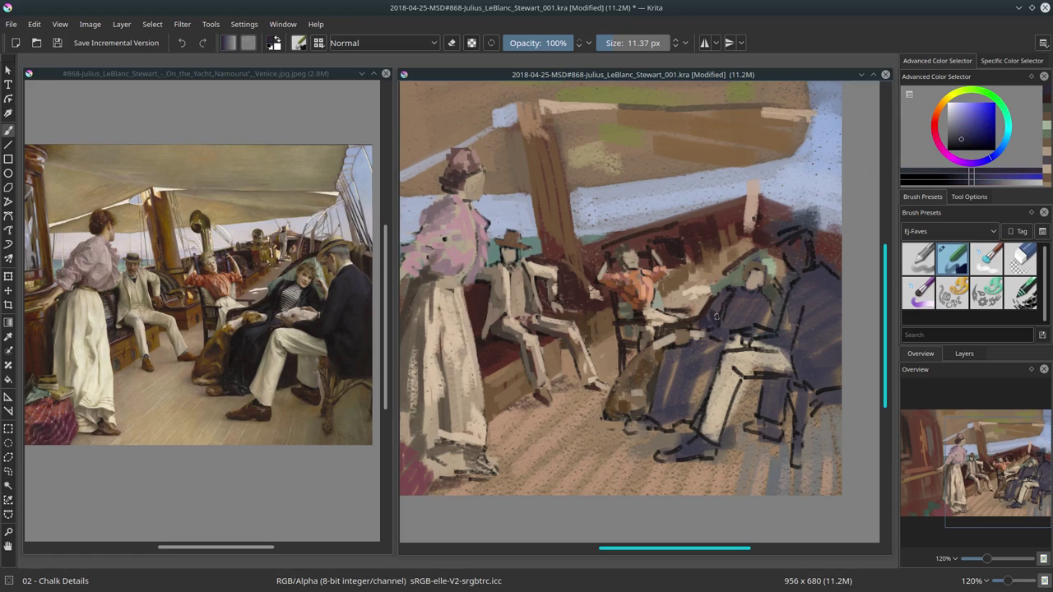
left_click(726, 291, "ctrl")
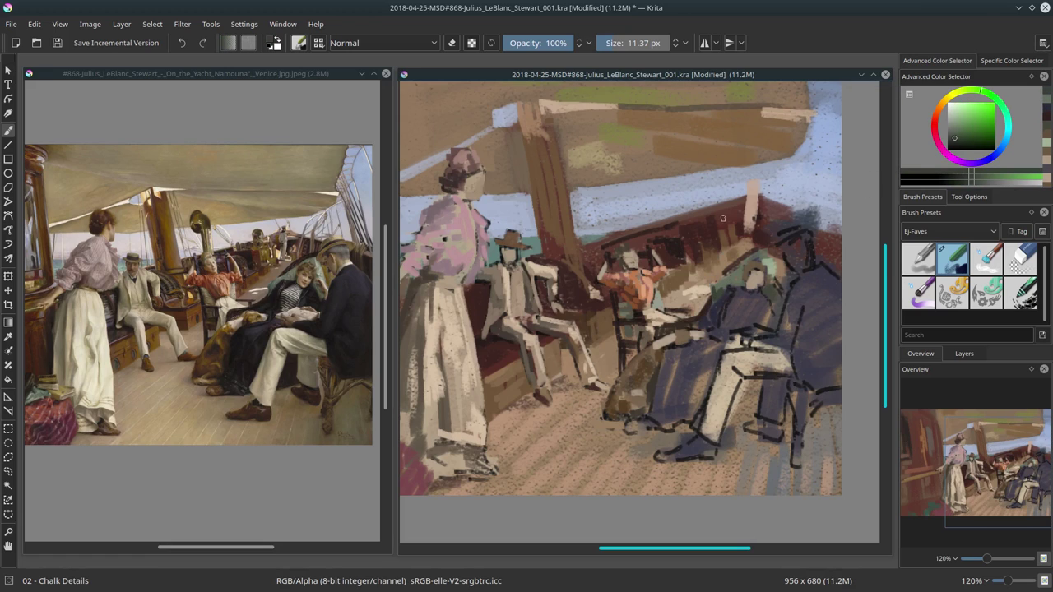
left_click(750, 321, "ctrl")
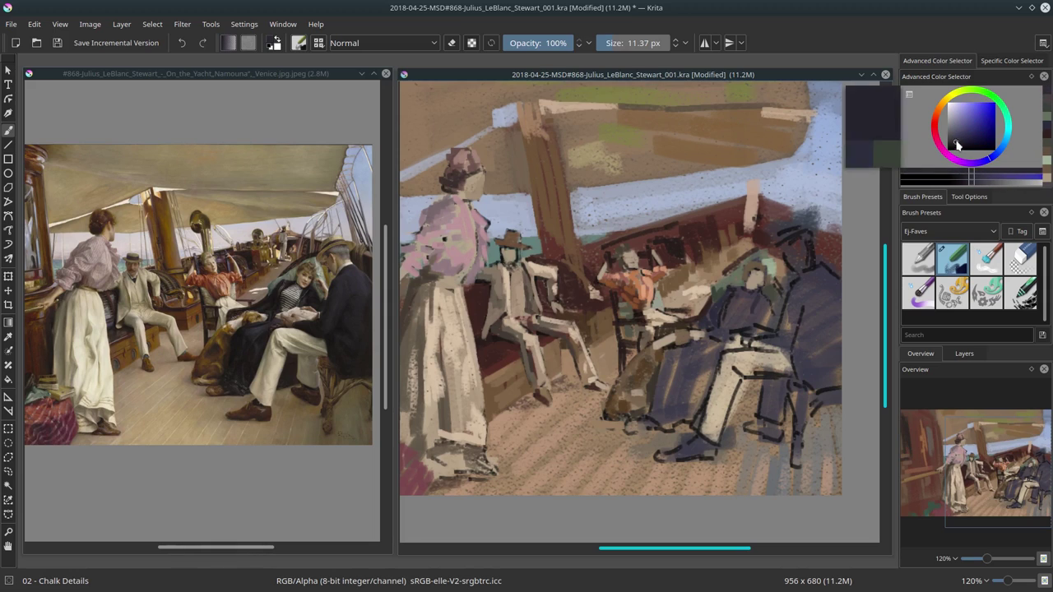
mouse_move(675, 356)
left_mouse_down()
mouse_move(654, 420)
mouse_move(695, 387)
left_mouse_up()
left_click(637, 425, "ctrl")
left_click(633, 382, "ctrl")
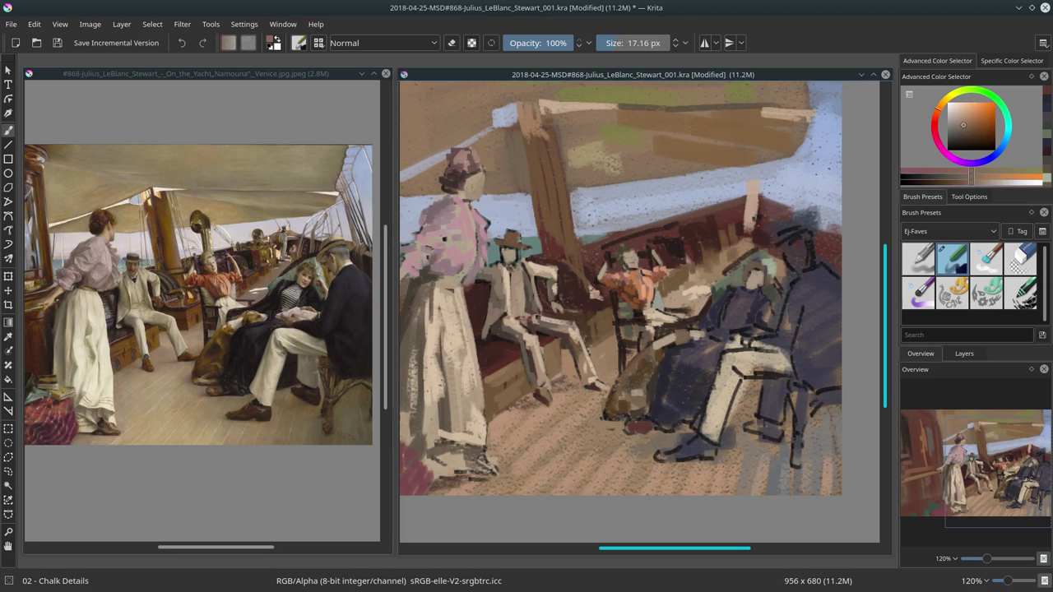
Paint broad brown strokes across the deck floor and dark blue-purple over the trousers.
mouse_move(566, 415)
left_mouse_down()
mouse_move(605, 413)
mouse_move(643, 462)
mouse_move(656, 458)
left_mouse_up()
left_click_drag(765, 461, 832, 459)
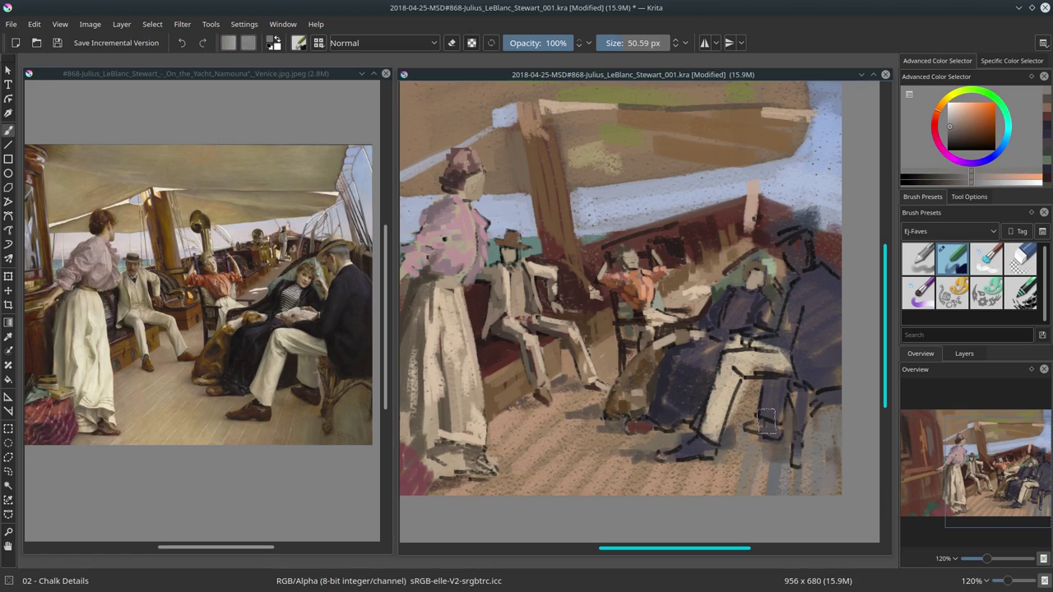
left_click(765, 415, "ctrl")
mouse_move(741, 380)
left_mouse_down()
mouse_move(744, 420)
mouse_move(757, 379)
left_mouse_up()
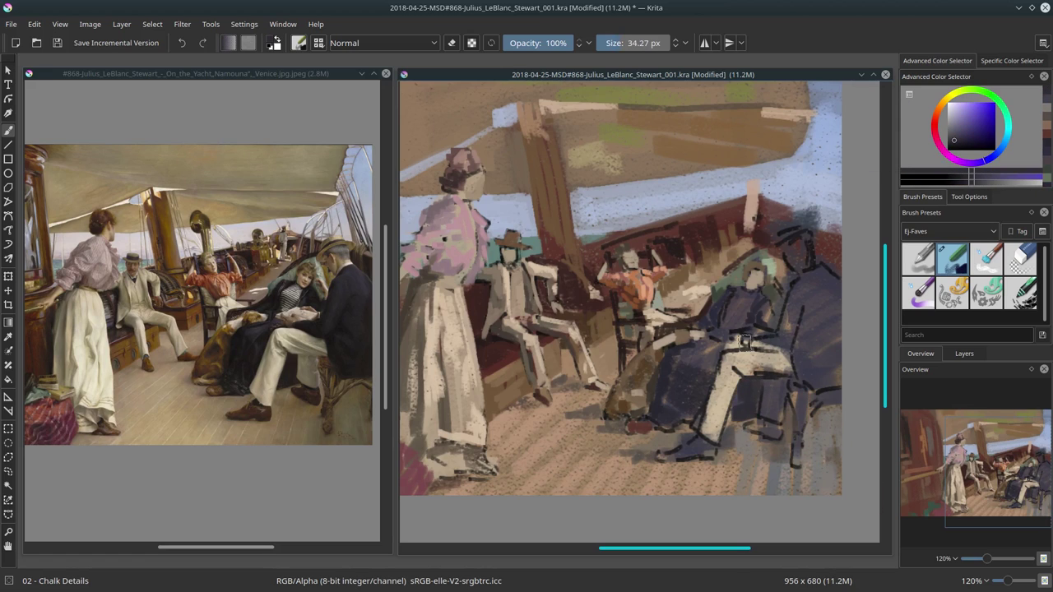
Paint dark orange-brown at the shoes, touch up the chair, and add dark purple to the right man's coat.
left_click(703, 442, "ctrl")
mouse_move(703, 434)
left_mouse_down()
mouse_move(663, 459)
mouse_move(778, 428)
mouse_move(786, 381)
left_mouse_up()
left_click(765, 411, "ctrl")
left_click(777, 386, "ctrl")
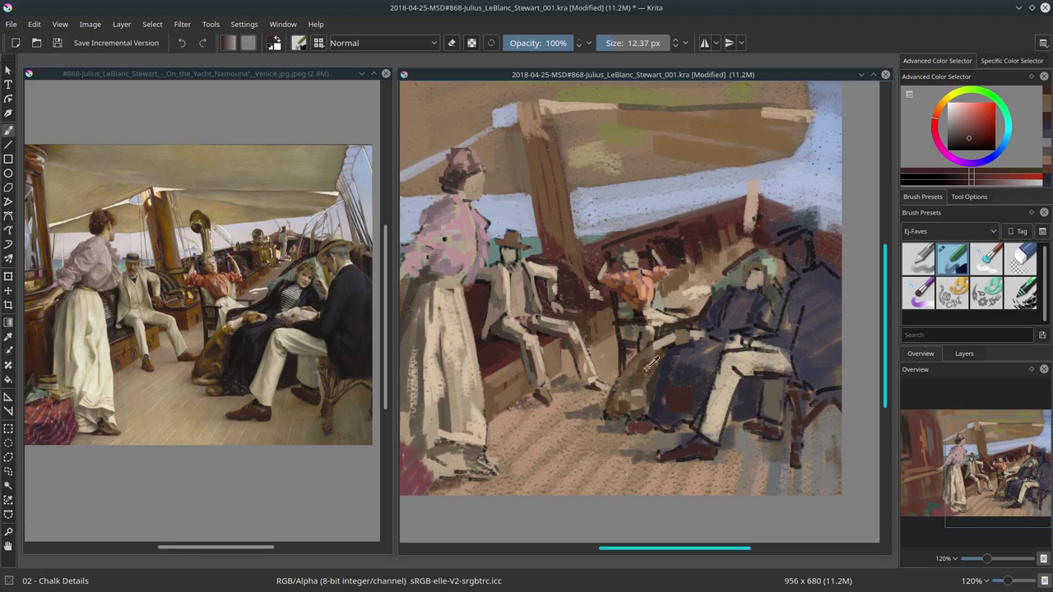
left_click(827, 421, "ctrl")
left_click(815, 399, "ctrl")
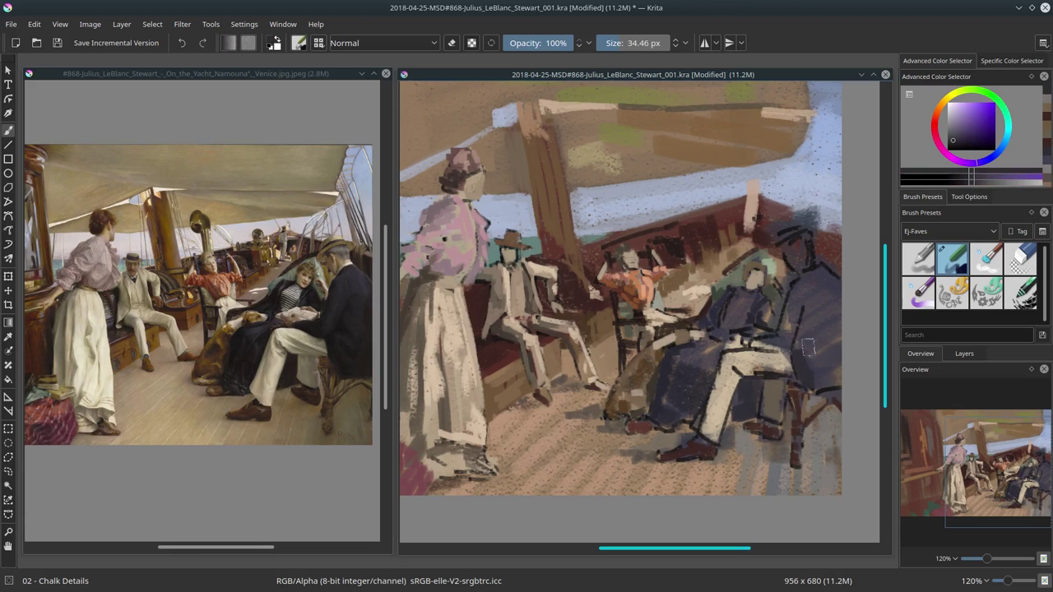
mouse_move(802, 382)
left_mouse_down()
mouse_move(815, 304)
mouse_move(818, 345)
left_mouse_up()
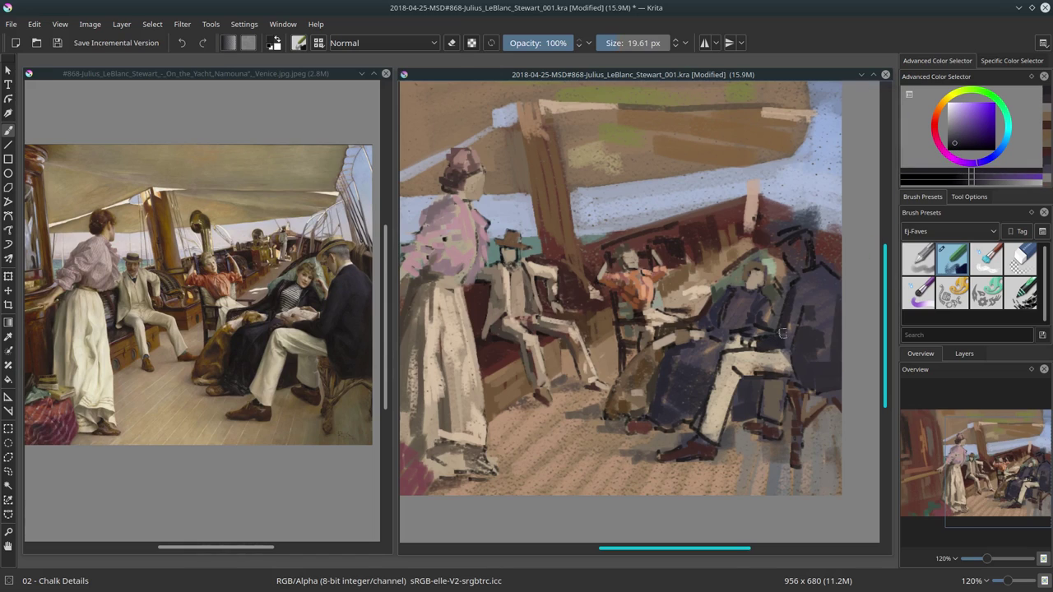
Paint light lavender over the seated man's shirt.
left_click(827, 283, "ctrl")
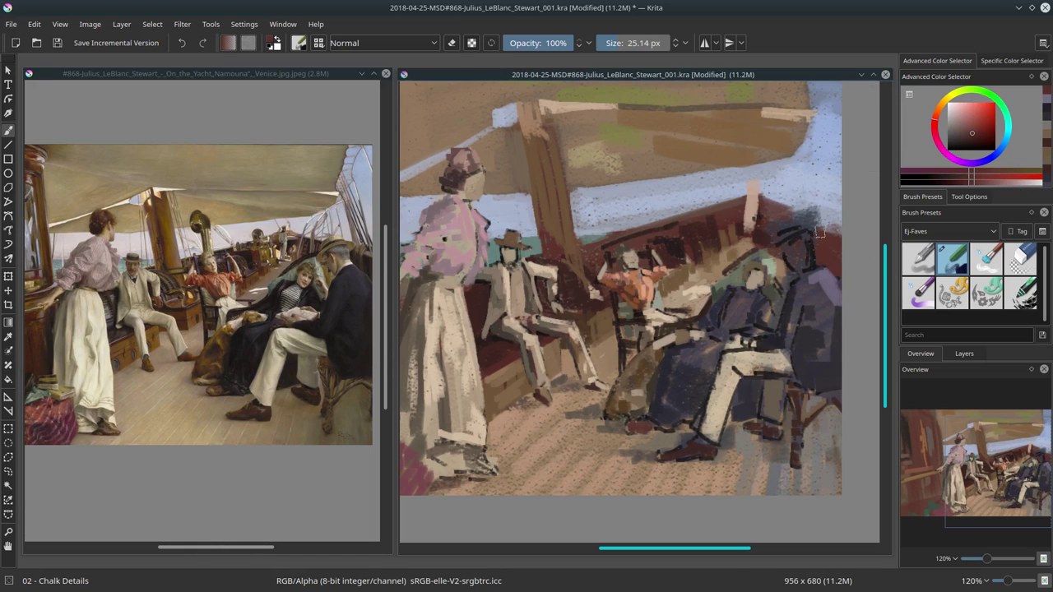
left_click(839, 206, "ctrl")
left_click(772, 350, "ctrl")
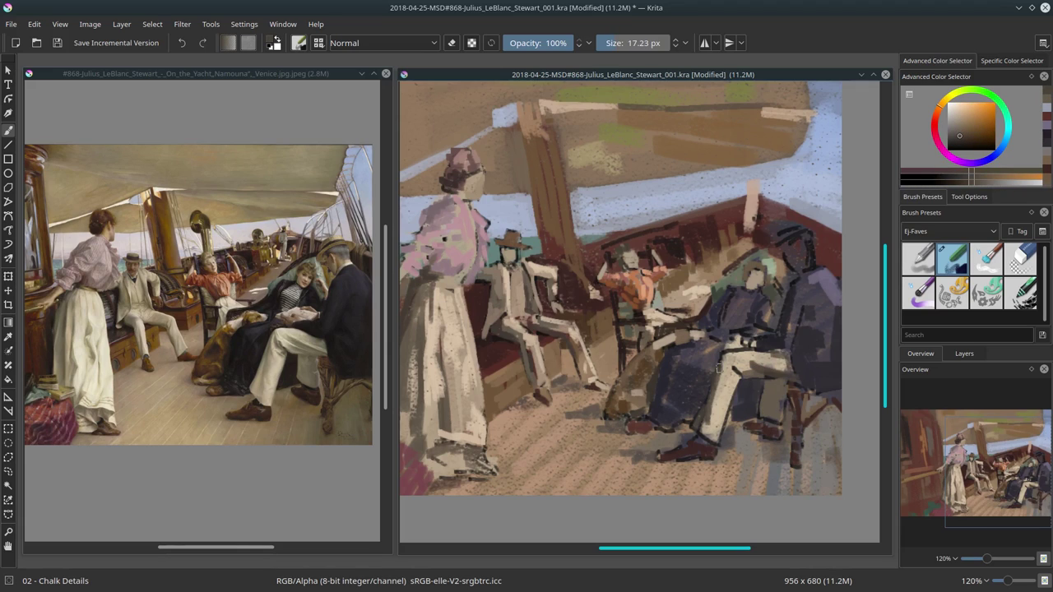
left_click(714, 380, "ctrl")
left_click(735, 385, "ctrl")
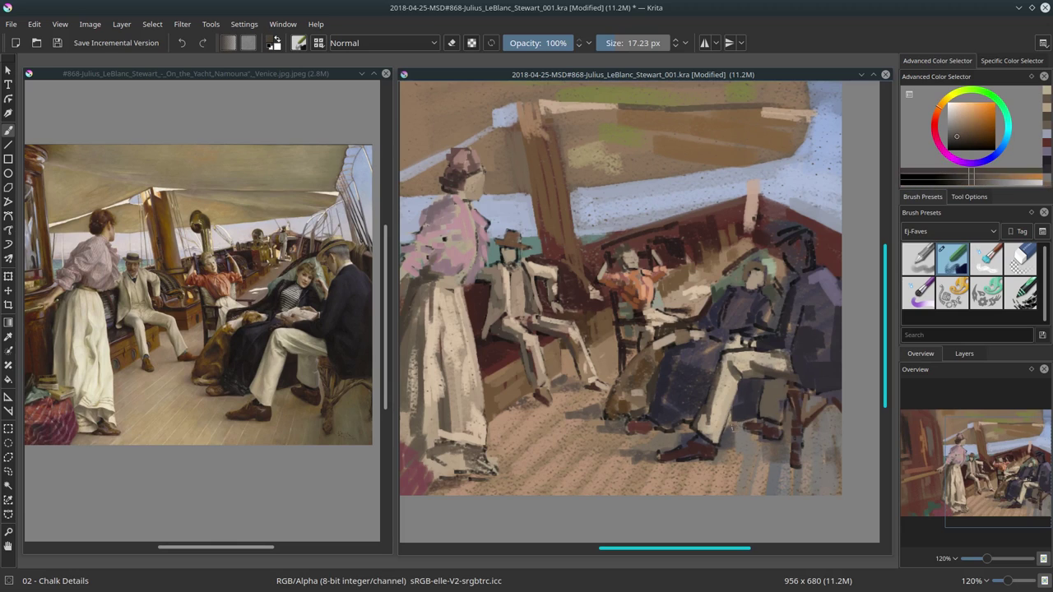
left_click(745, 312, "ctrl")
left_click(951, 113)
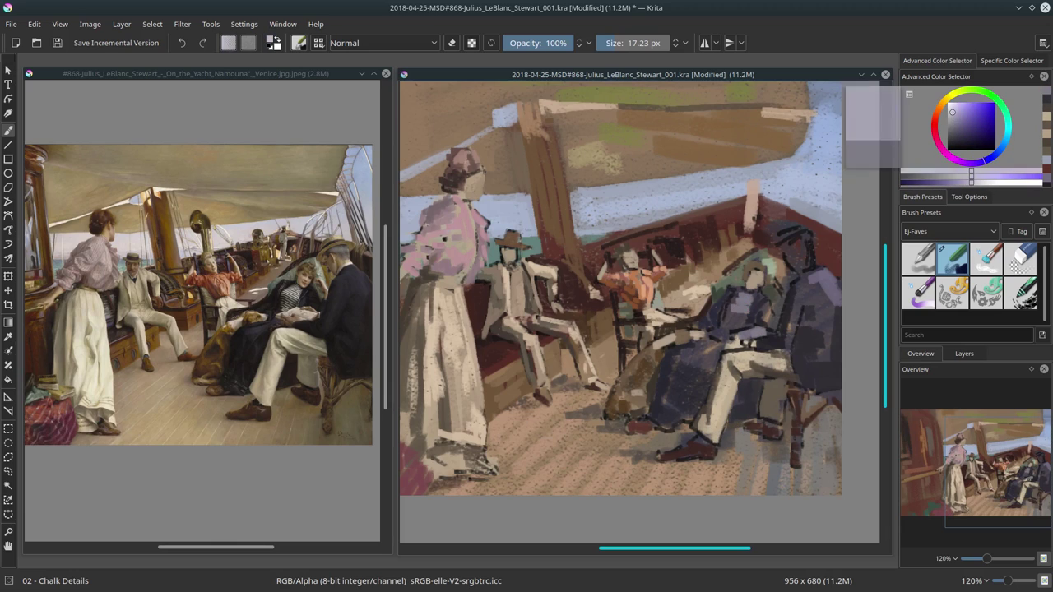
left_click_drag(724, 321, 750, 300)
With a smaller brush, detail the man's face and hat in dark and light tan touches.
key("bracketleft")
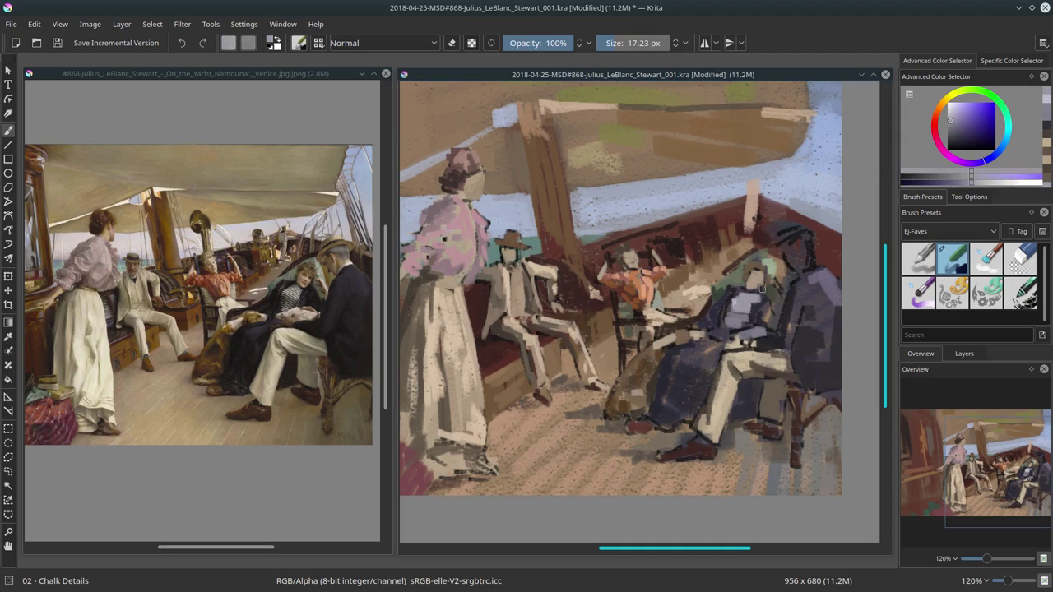
left_click(776, 308, "ctrl")
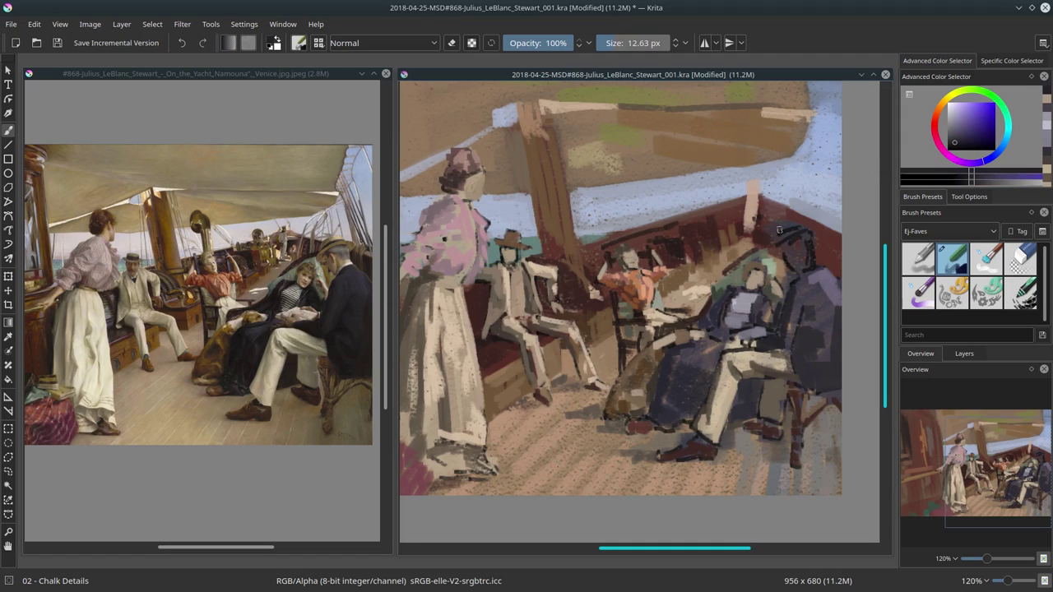
left_click(781, 247, "ctrl")
mouse_move(785, 245)
left_mouse_down()
mouse_move(797, 252)
mouse_move(802, 216)
left_mouse_up()
left_click(790, 235, "ctrl")
left_click(784, 249, "ctrl")
left_click(781, 239, "ctrl")
left_click(790, 222, "ctrl")
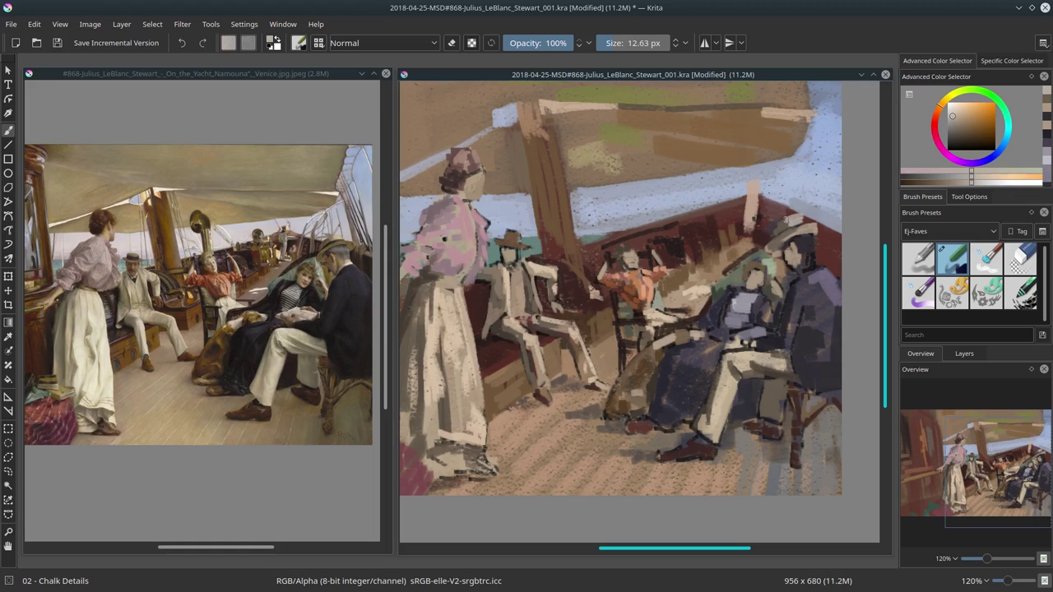
left_click(822, 221, "ctrl")
left_click(839, 214, "ctrl")
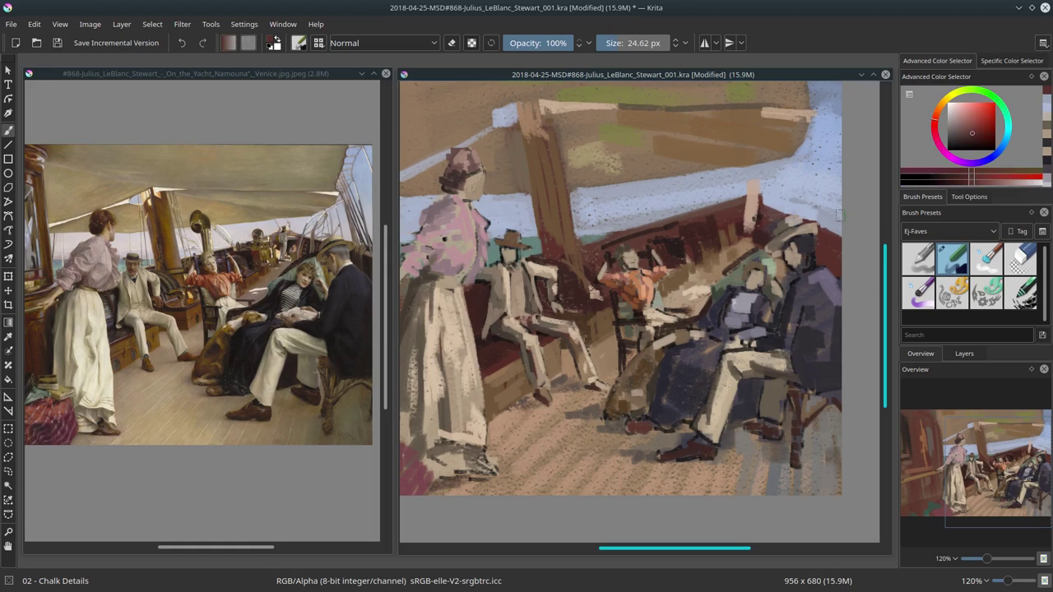
Zoom the study out to about 76%, re-centre it, and pick a slightly darker paint colour.
scroll(676, 308, "down", 3)
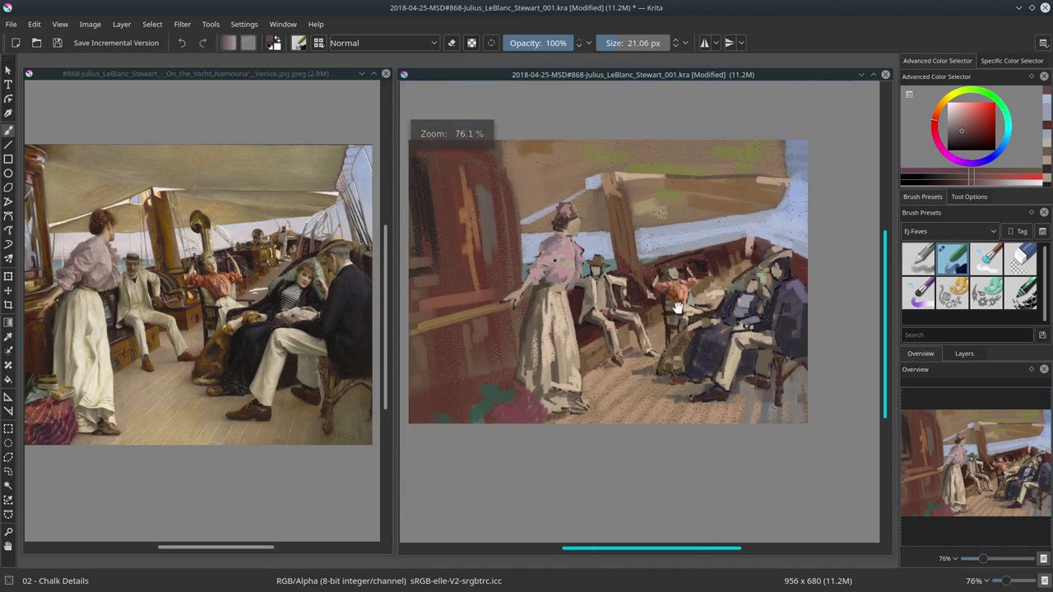
left_click_drag(676, 307, 709, 305)
scroll(292, 305, "up", 2)
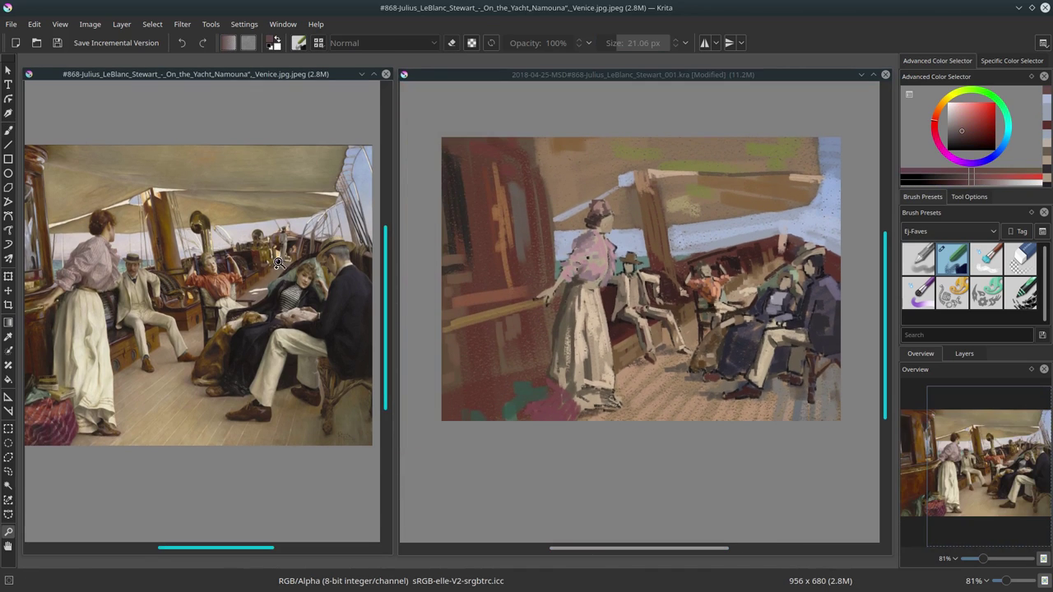
scroll(292, 338, "down", 3)
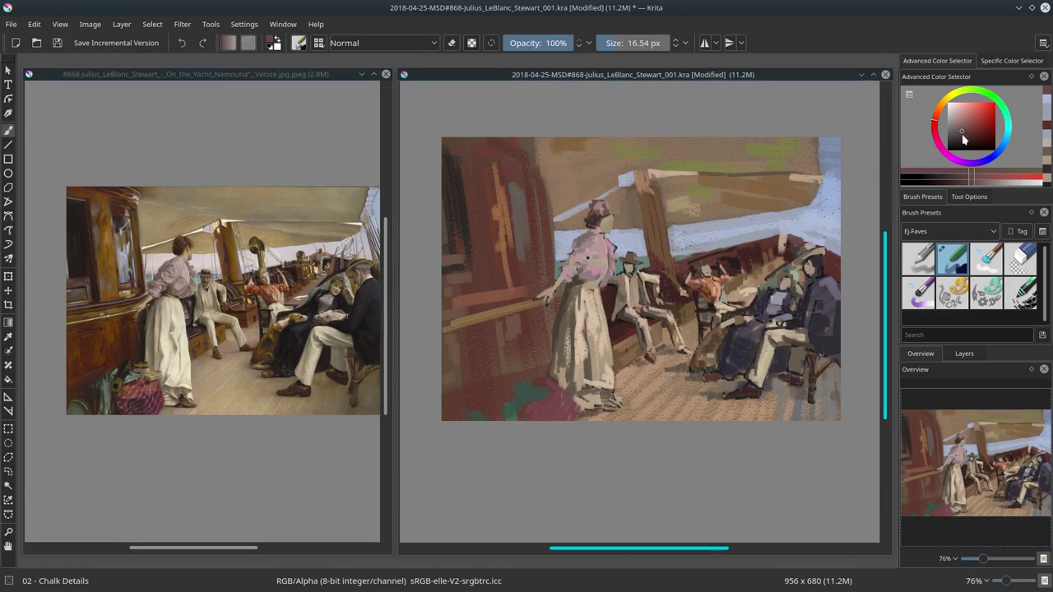
left_click(963, 137)
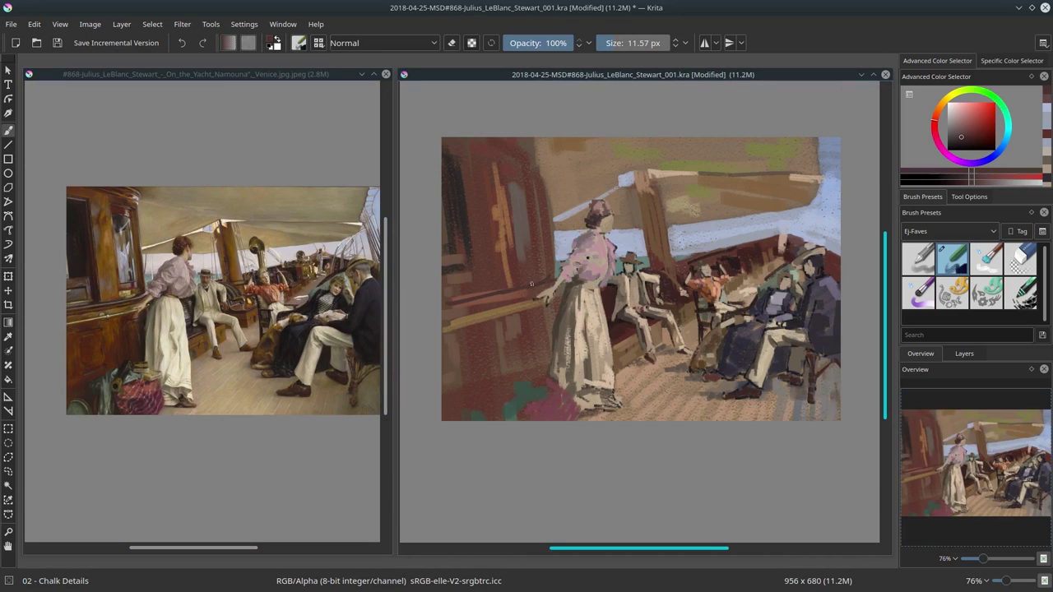
left_click(534, 202, "ctrl")
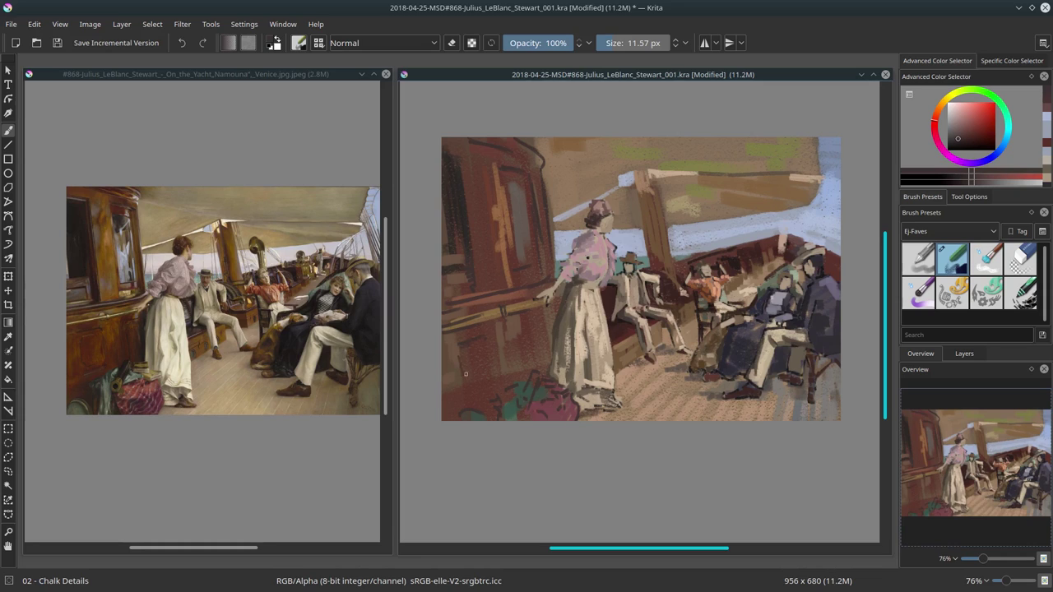
Paint a small dark stroke near the standing woman and pink strokes on her blouse.
key("bracketright")
key("bracketright")
key("bracketright")
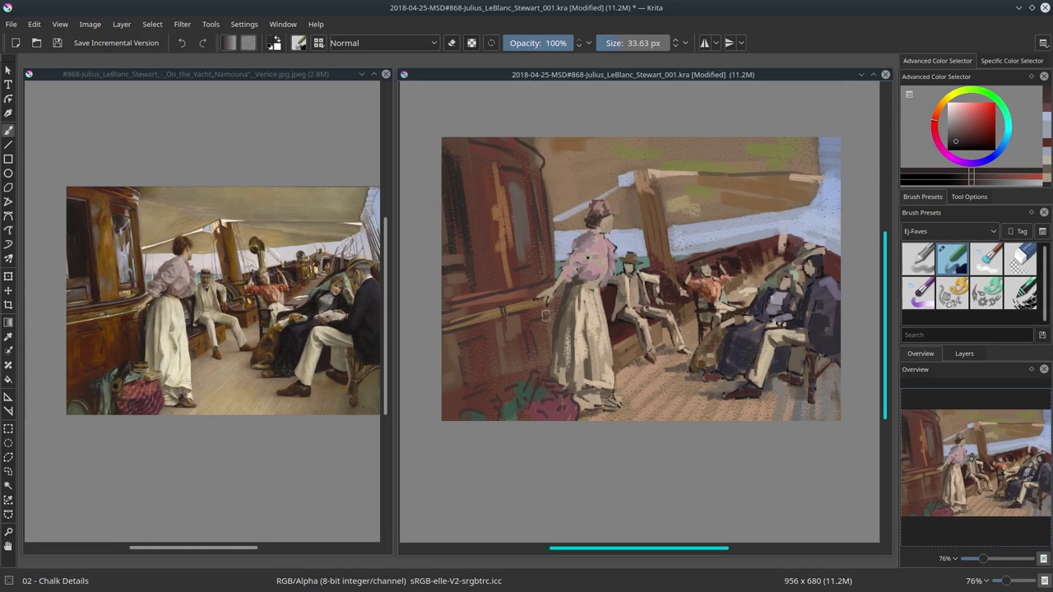
left_click_drag(543, 375, 562, 312)
left_click(543, 247, "ctrl")
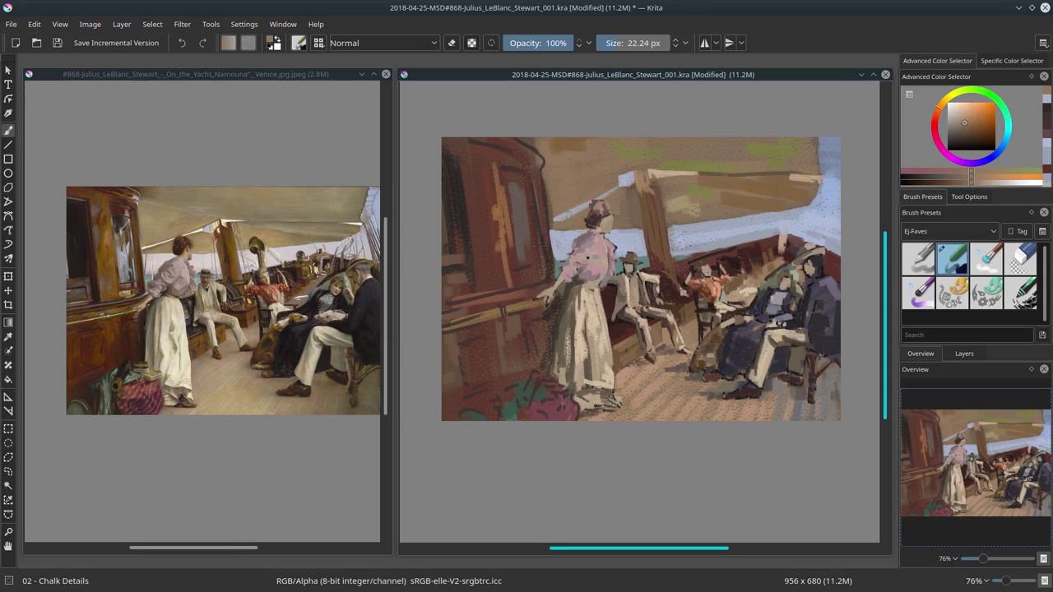
key("bracketleft")
left_click(485, 189, "ctrl")
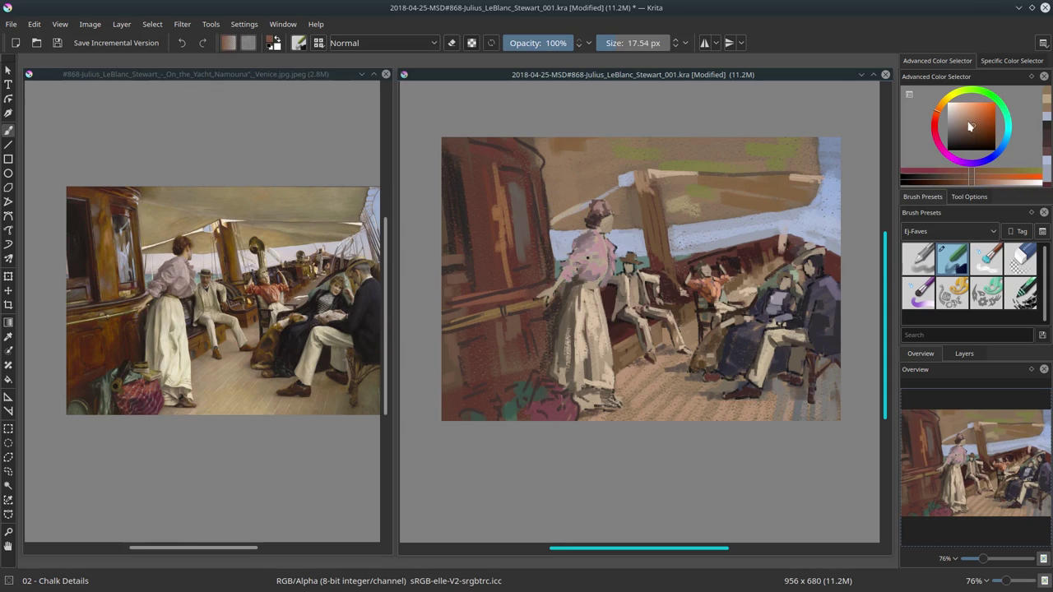
key("bracketright")
mouse_move(480, 179)
left_mouse_down()
mouse_move(511, 279)
mouse_move(502, 150)
mouse_move(527, 186)
left_mouse_up()
key("bracketright")
left_click(501, 184, "ctrl")
Add dark red strokes beside the woman's head and light teal panes in the cabin window.
left_click(519, 143, "ctrl")
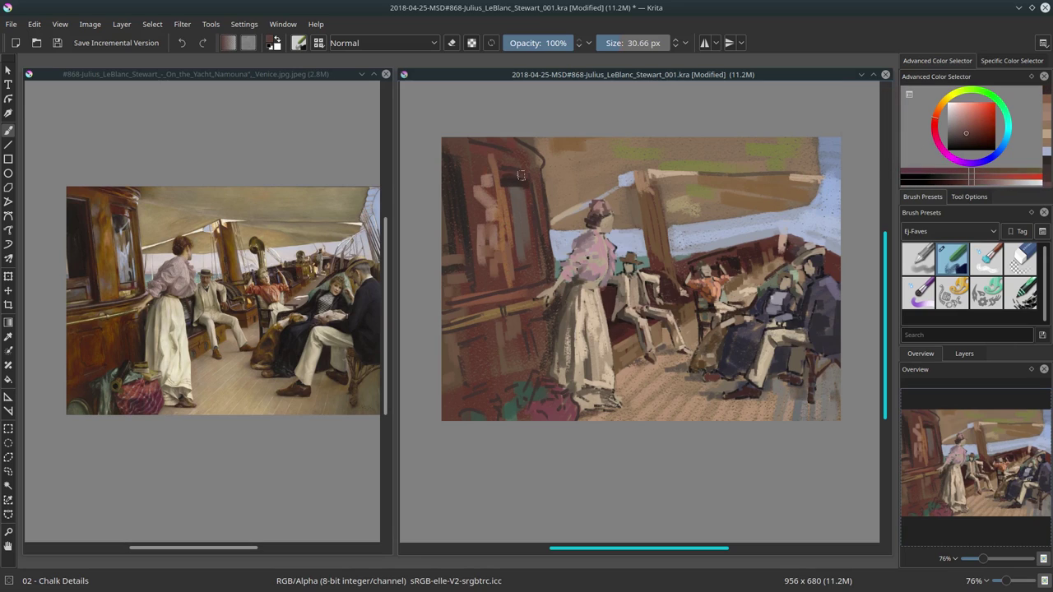
left_click(476, 155, "ctrl")
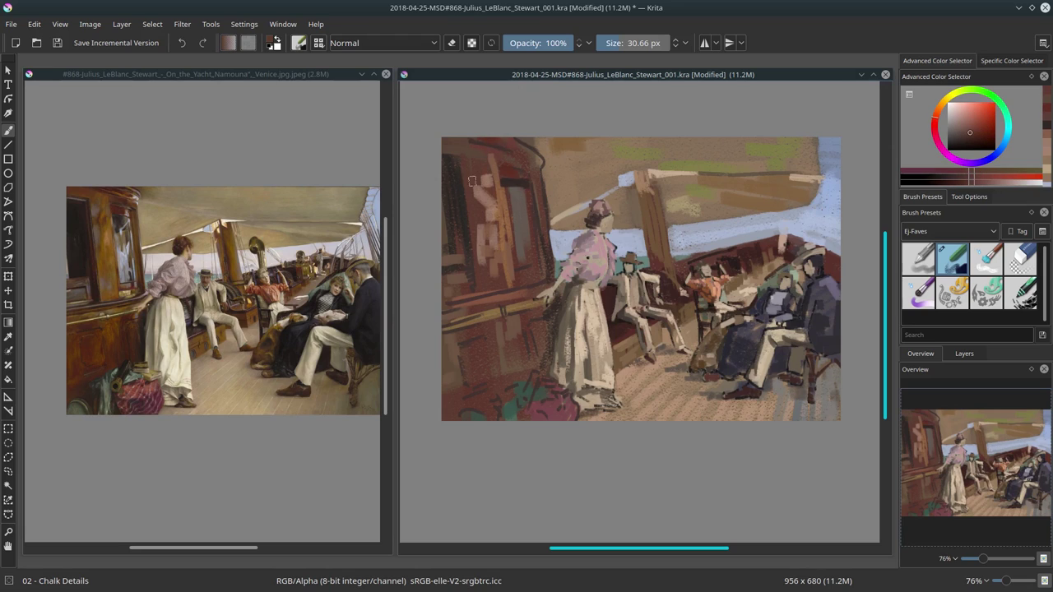
left_click(498, 274, "ctrl")
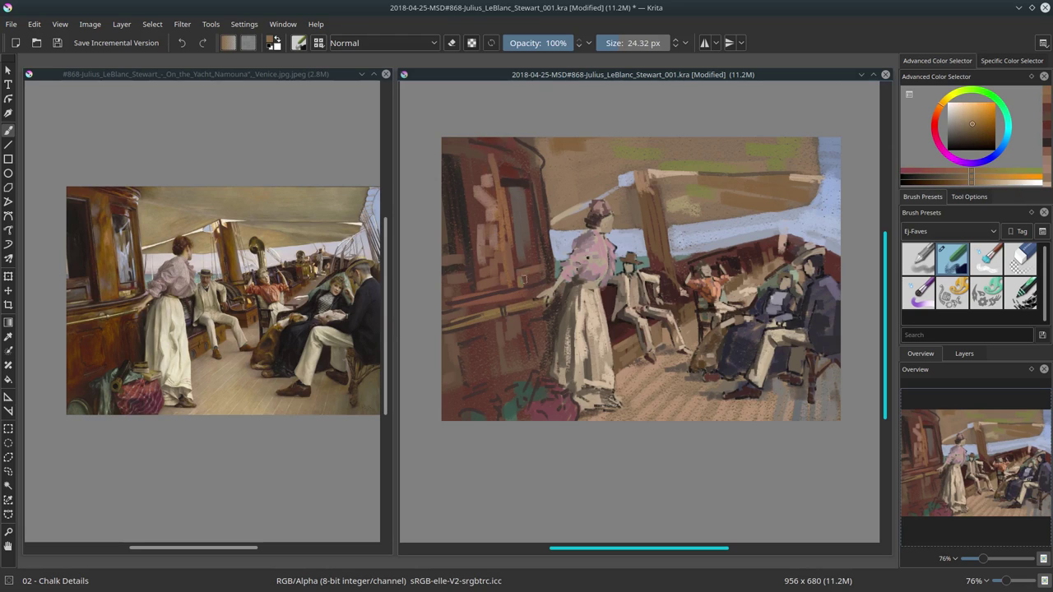
left_click(534, 226, "ctrl")
left_click(564, 267, "ctrl")
left_click_drag(527, 243, 517, 259)
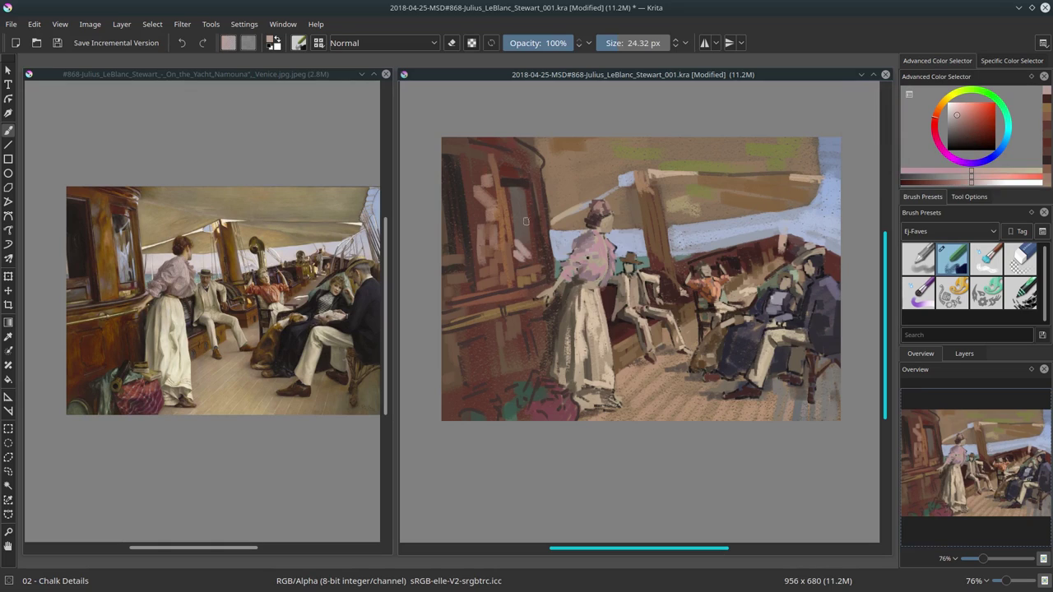
mouse_move(514, 220)
left_mouse_down()
mouse_move(514, 267)
mouse_move(533, 226)
mouse_move(527, 263)
left_mouse_up()
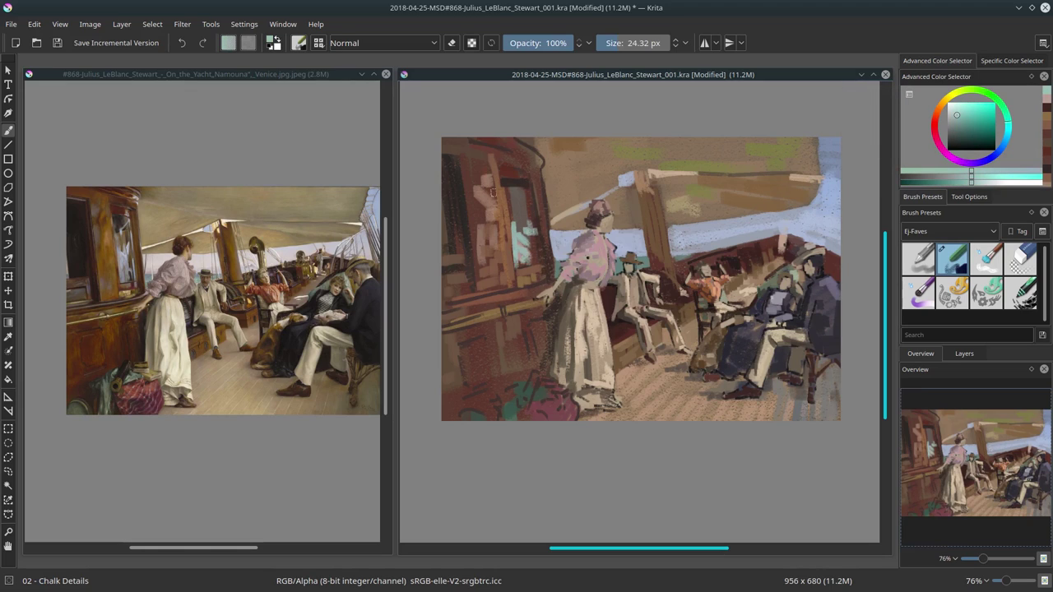
Sample browns and paint a dark stroke on the lower-left deck, then undo it.
left_click(543, 257, "ctrl")
key("bracketleft")
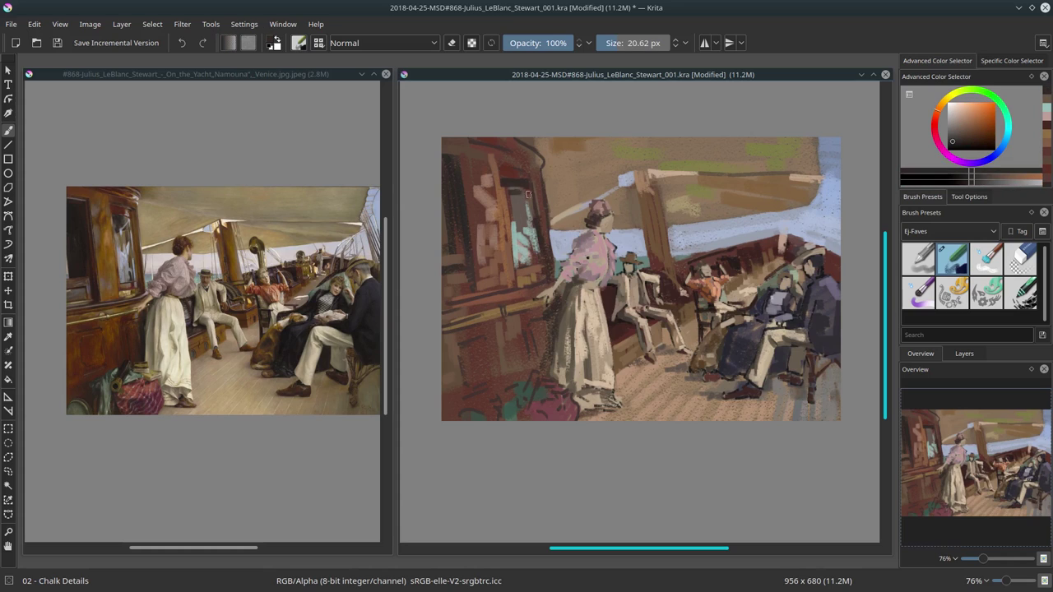
left_click(527, 195, "ctrl")
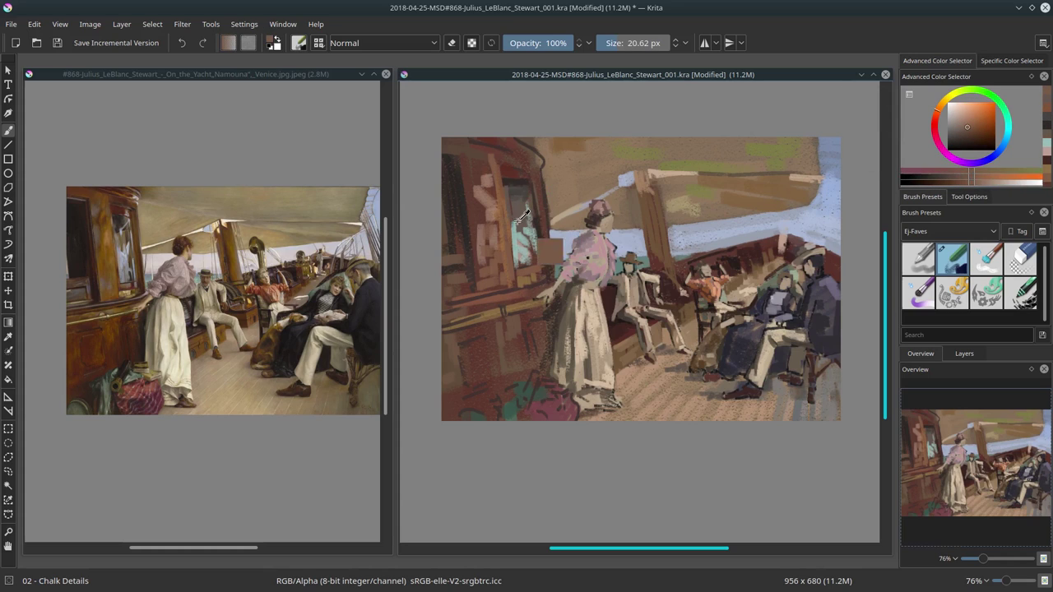
left_click(522, 215, "ctrl")
left_click(516, 248, "ctrl")
left_click(515, 316, "ctrl")
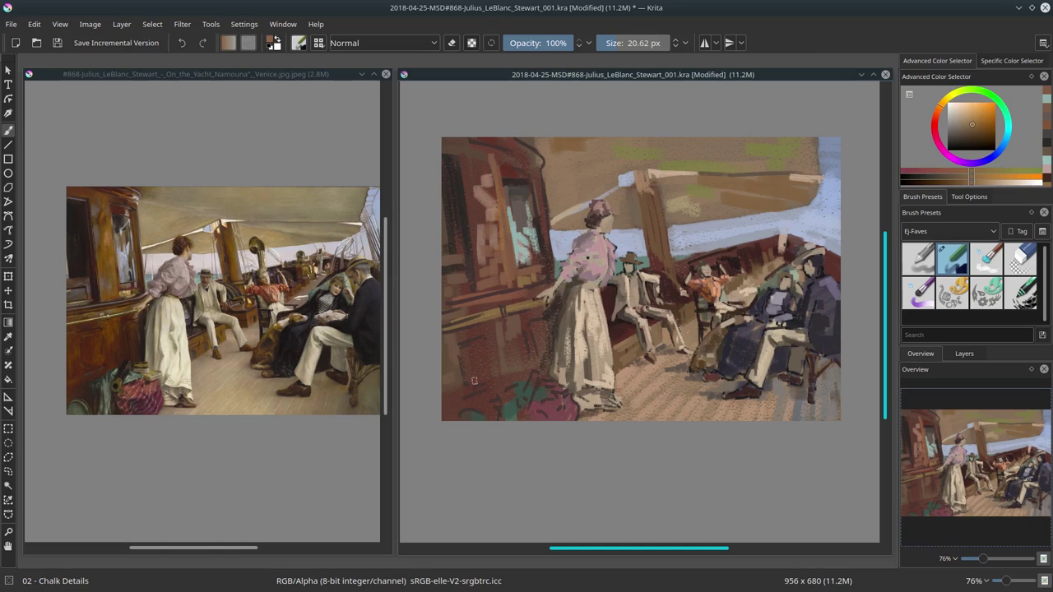
left_click(502, 338, "ctrl")
key("bracketright")
key("bracketright")
key("bracketright")
mouse_move(520, 367)
left_mouse_down()
mouse_move(477, 408)
mouse_move(448, 416)
left_mouse_up()
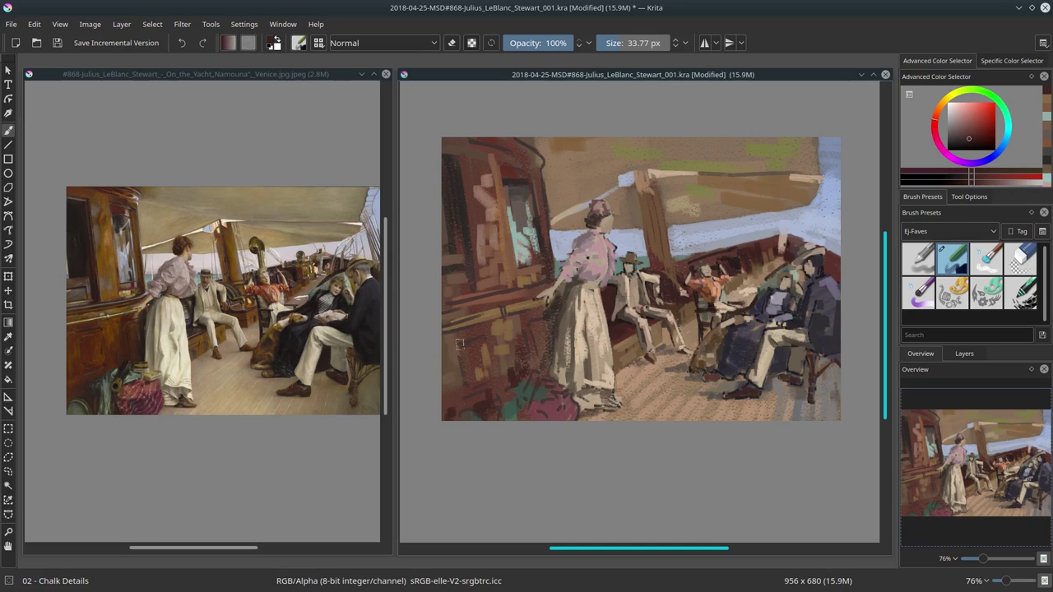
key("ctrl+z")
Paint a light tan ventilator block behind the seated figures using sampled sail and post colours.
left_click(694, 262, "ctrl")
left_click(735, 278, "ctrl")
left_click(677, 262, "ctrl")
key("bracketleft")
key("bracketleft")
key("bracketleft")
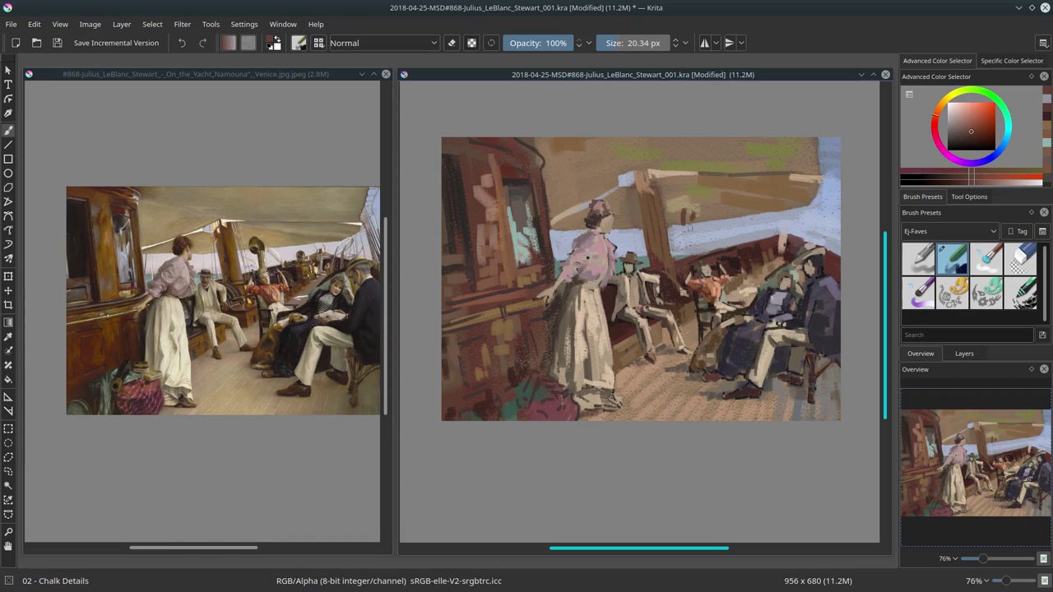
left_click(763, 175, "ctrl")
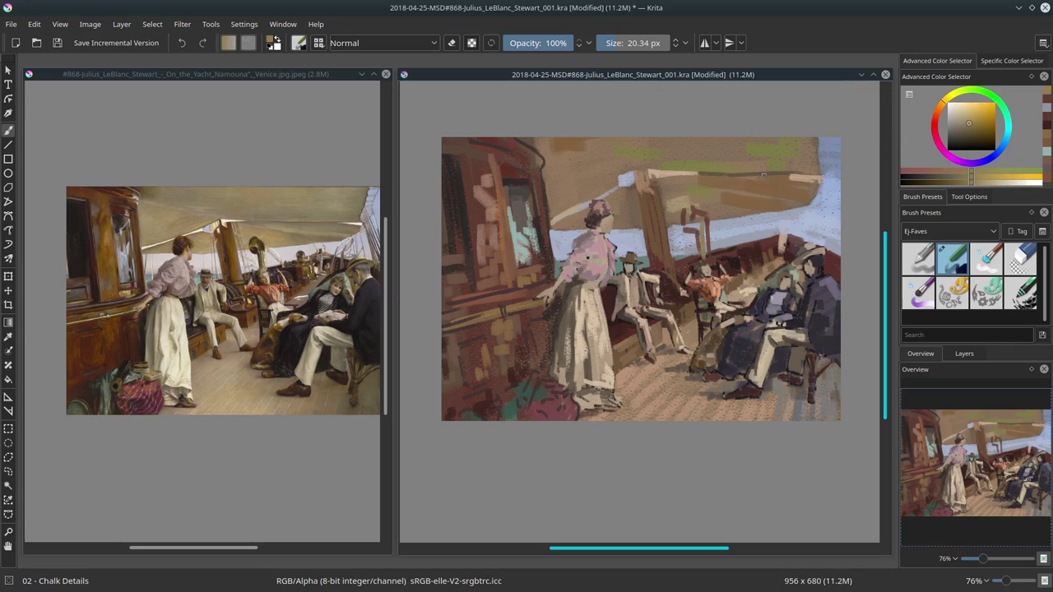
left_click(694, 222, "ctrl")
left_click(699, 224, "ctrl")
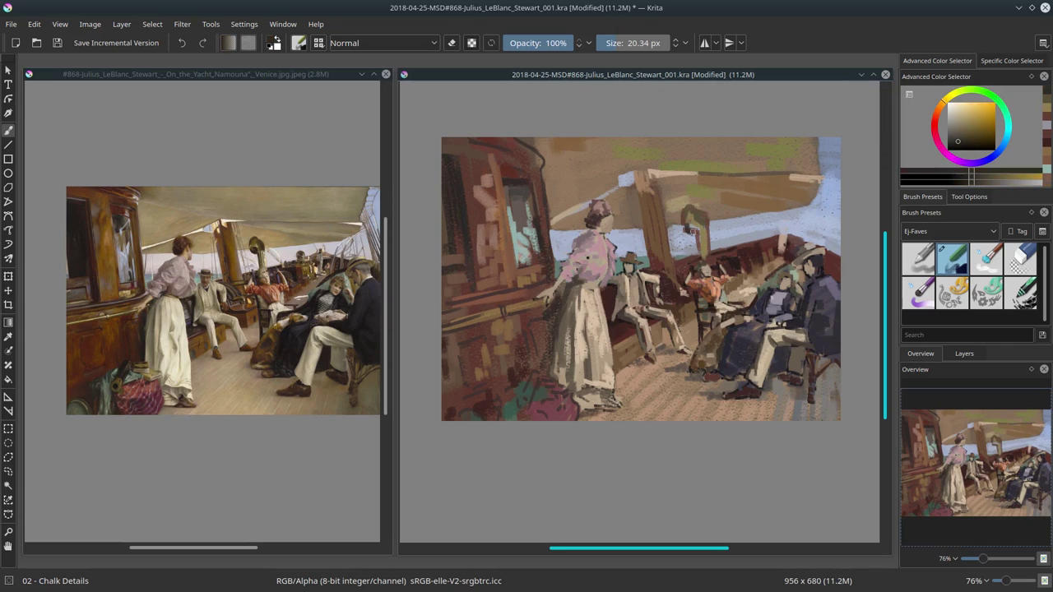
left_click(697, 225, "ctrl")
left_click_drag(699, 226, 707, 247)
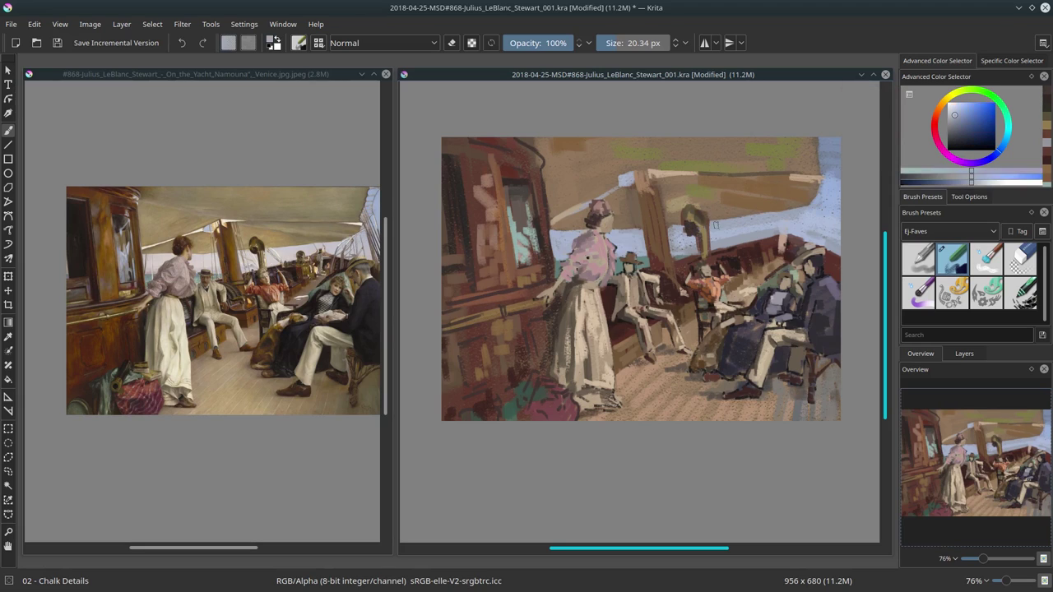
left_click(685, 200, "ctrl")
Try dark red-brown and light orange colours near the ventilator, then save the study.
left_click(737, 255, "ctrl")
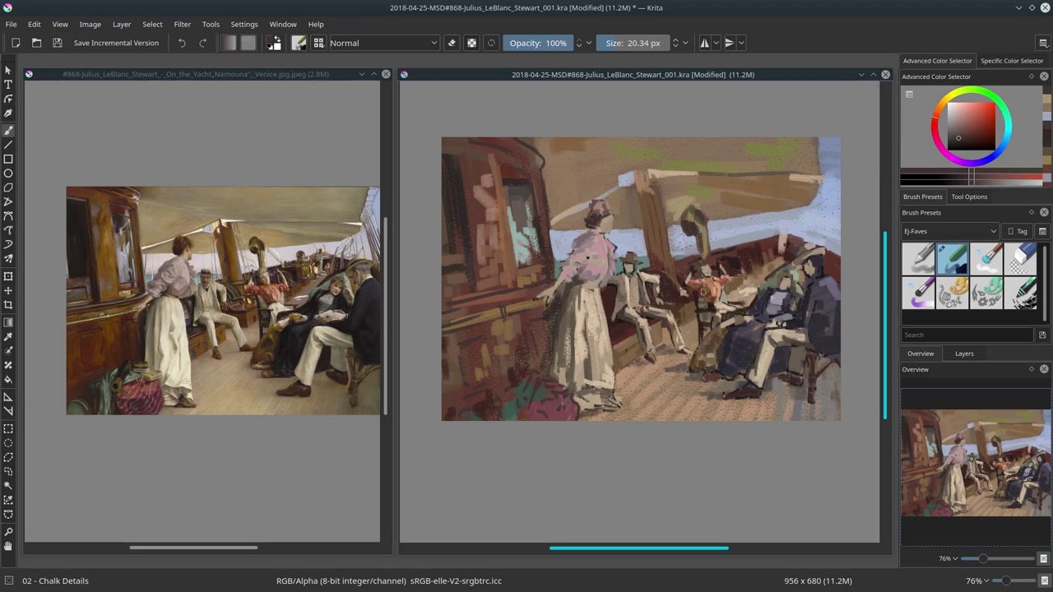
left_click(749, 241, "ctrl")
left_click(765, 238, "ctrl")
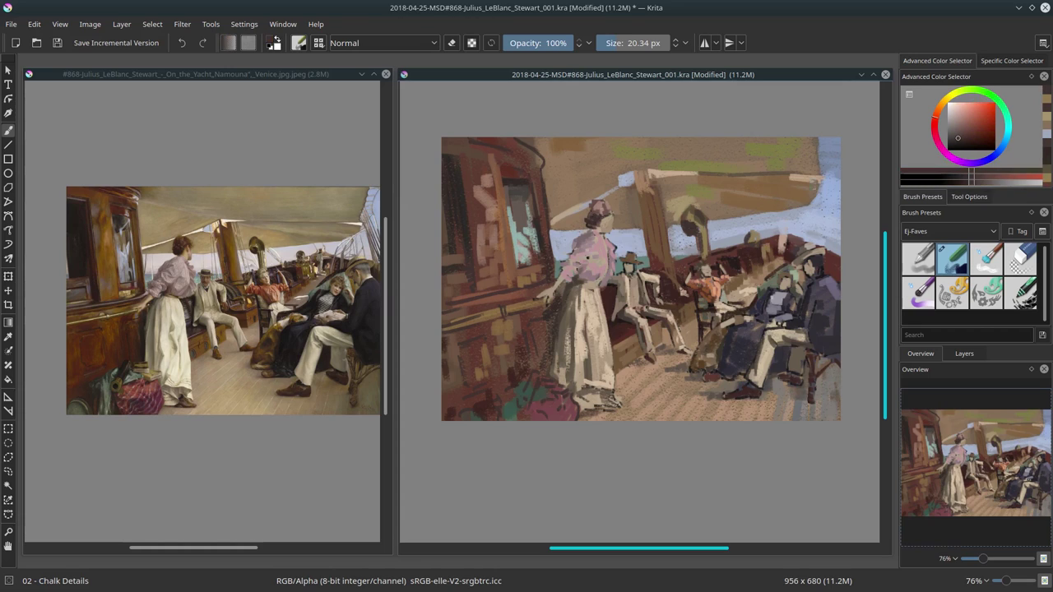
left_click(826, 219, "ctrl")
left_click_drag(826, 219, 825, 211)
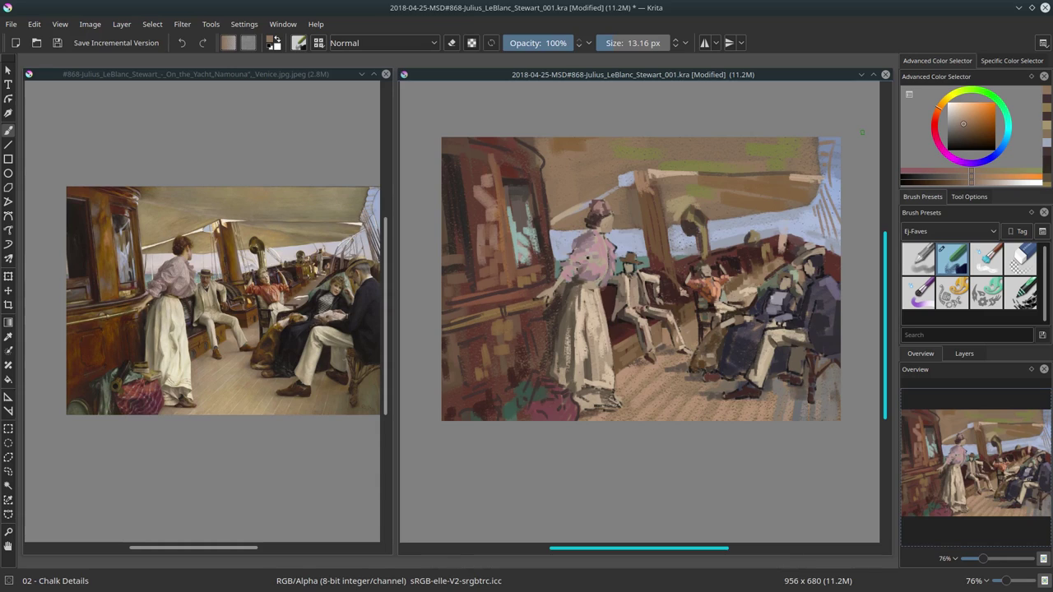
left_click(57, 44)
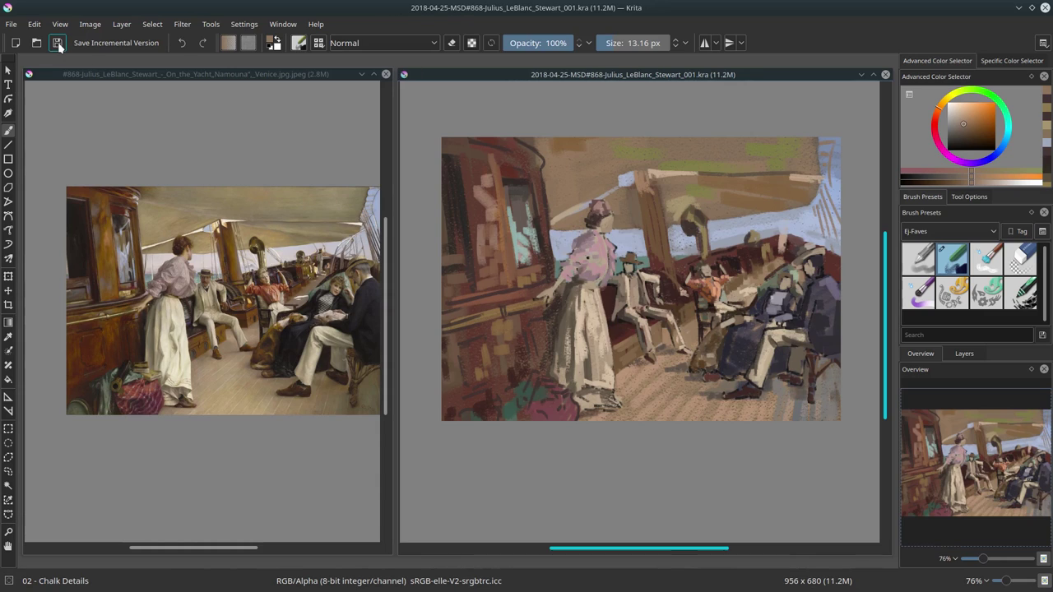
Paint a dark stroke under the canopy and fine-tune the colour.
left_click(494, 210, "ctrl")
left_click_drag(554, 167, 526, 142)
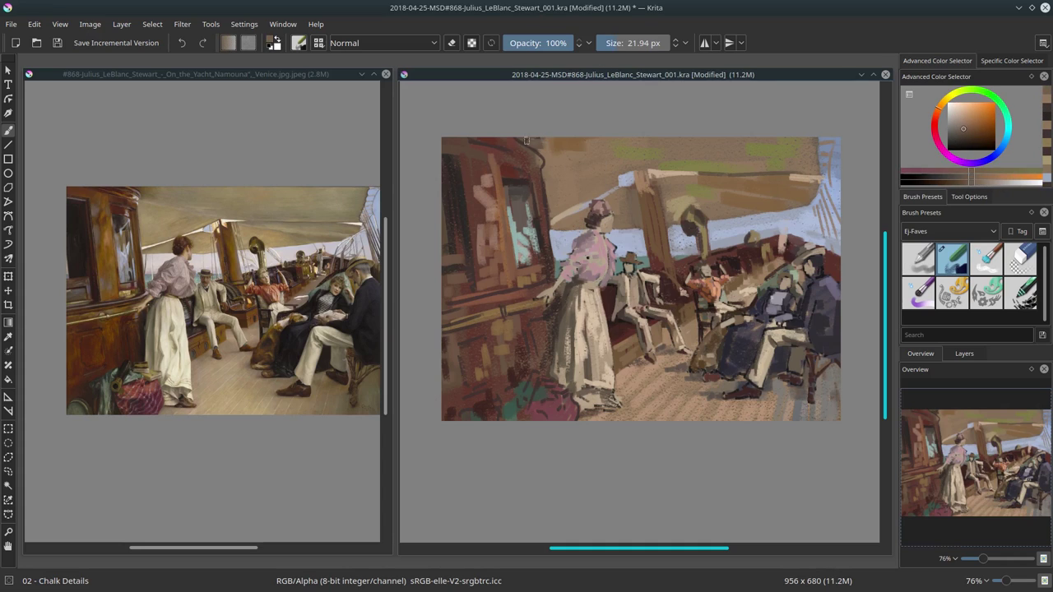
left_click(499, 213, "ctrl")
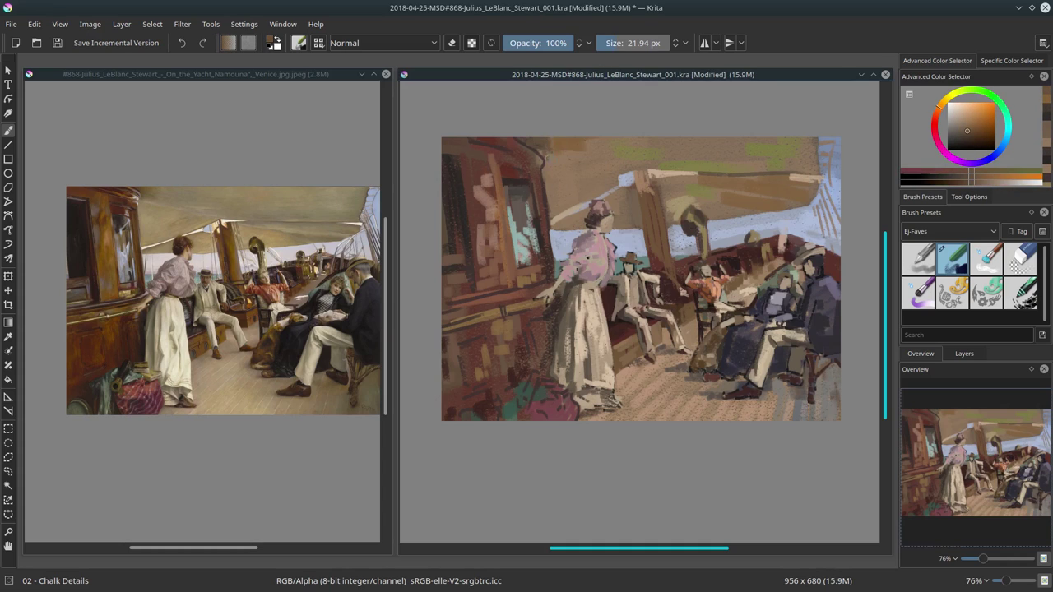
left_click(567, 160, "ctrl")
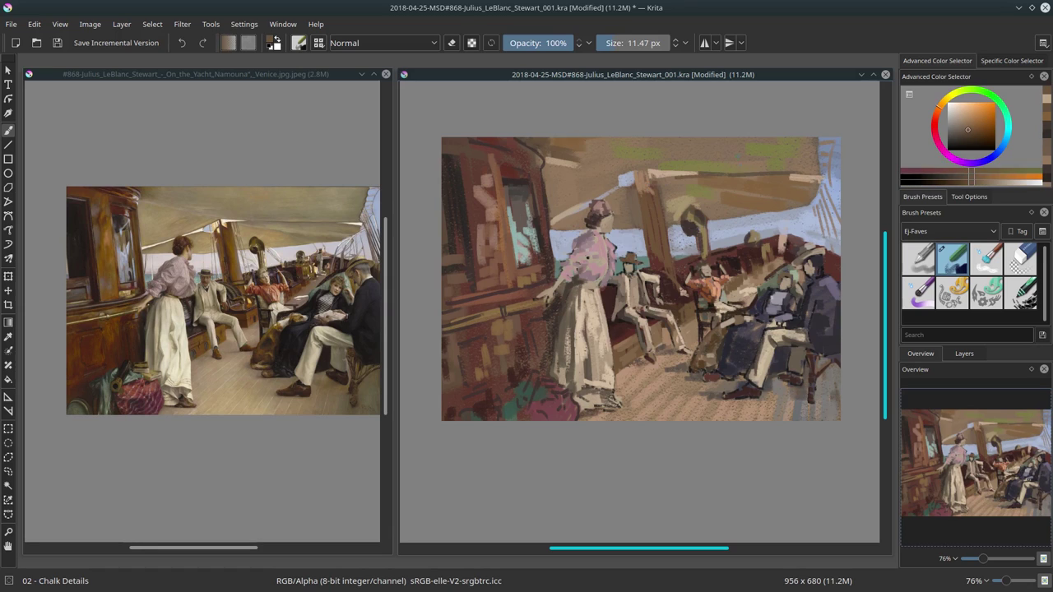
Choose a reddish brown and stroke it along the canopy's lower edge.
left_click(827, 148, "ctrl")
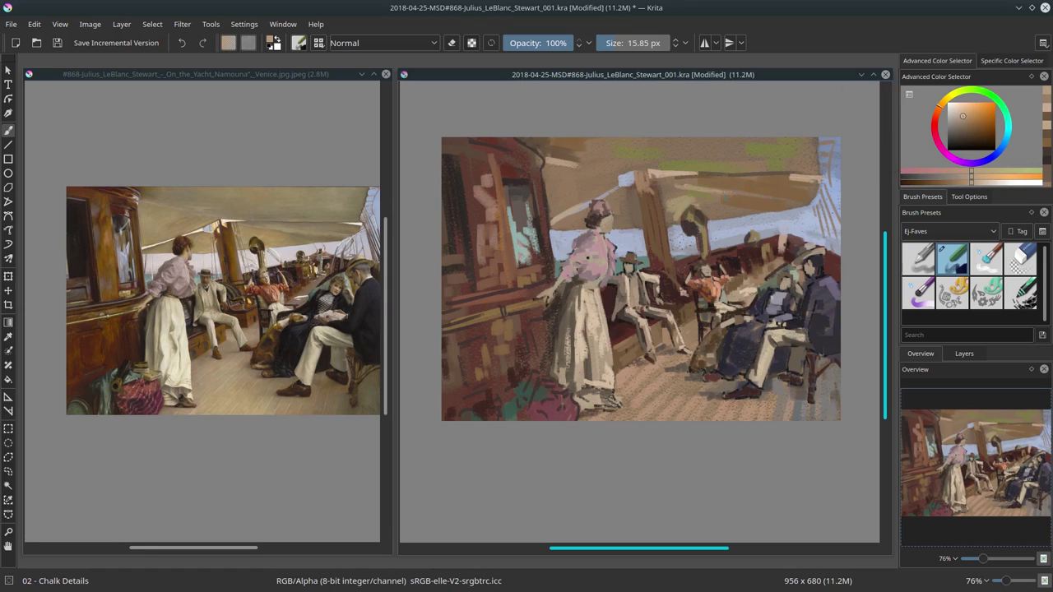
left_click(765, 179, "ctrl")
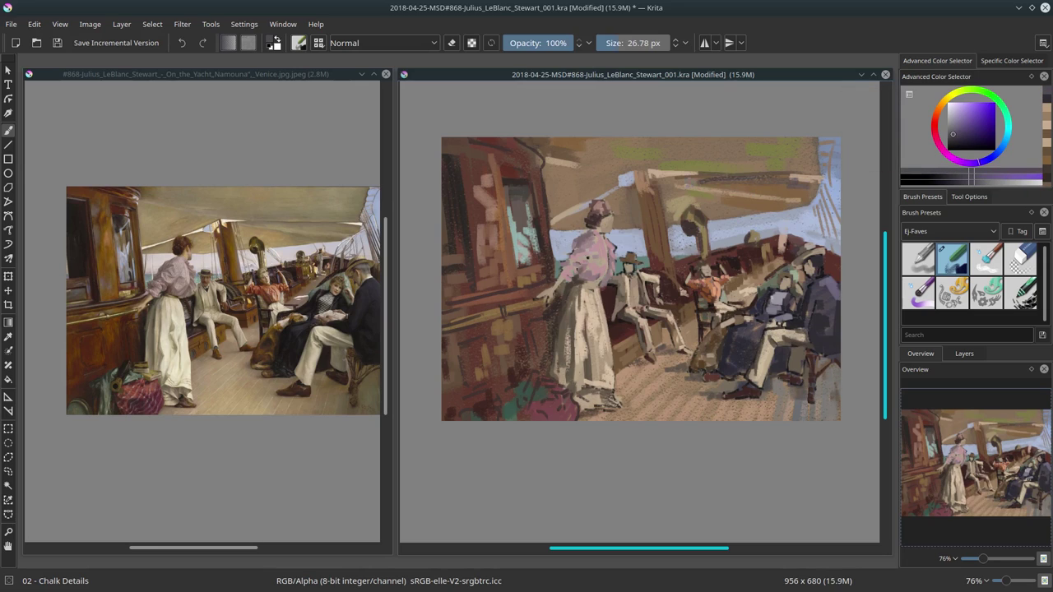
left_click(765, 207, "ctrl")
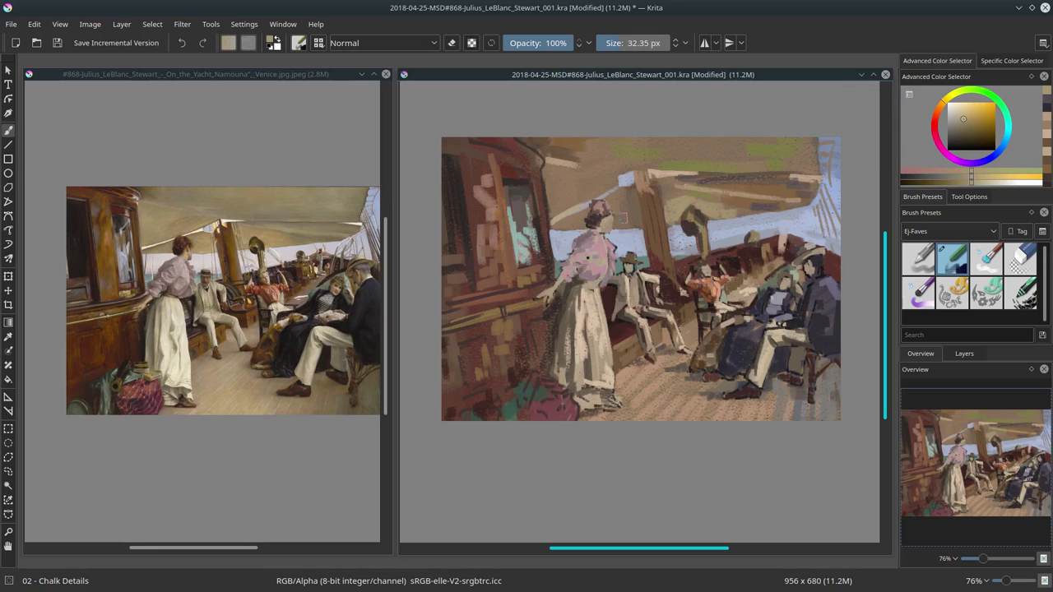
left_click(744, 175, "ctrl")
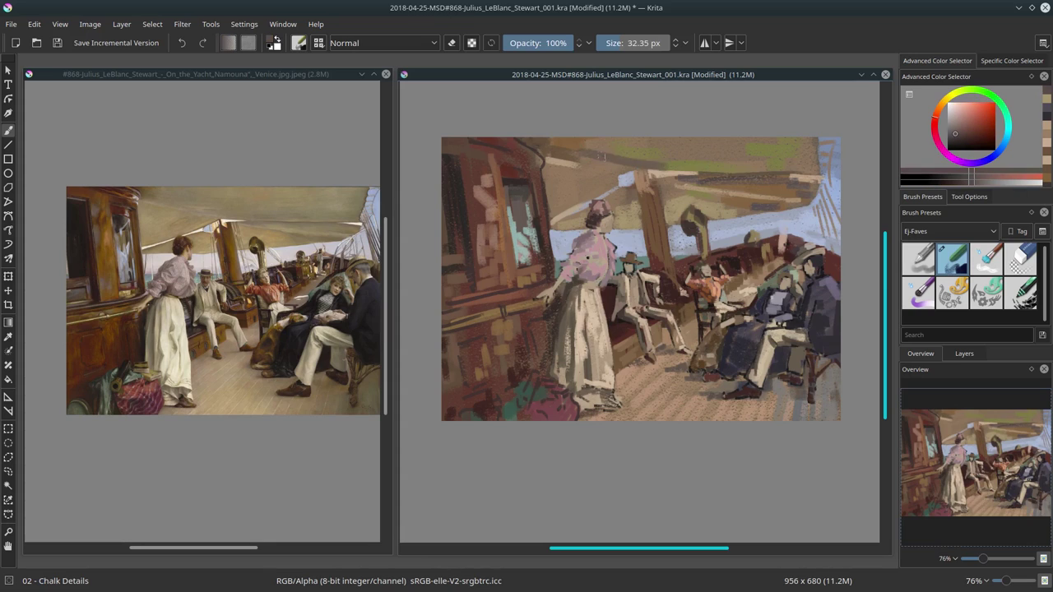
left_click_drag(603, 156, 785, 163)
left_click_drag(559, 154, 647, 150)
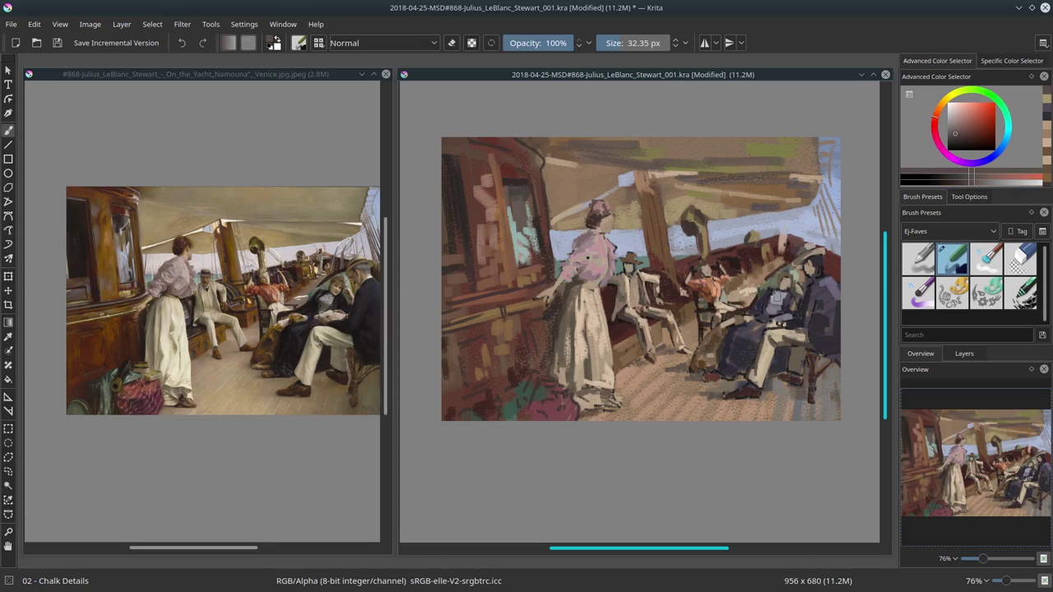
left_click(614, 289, "ctrl")
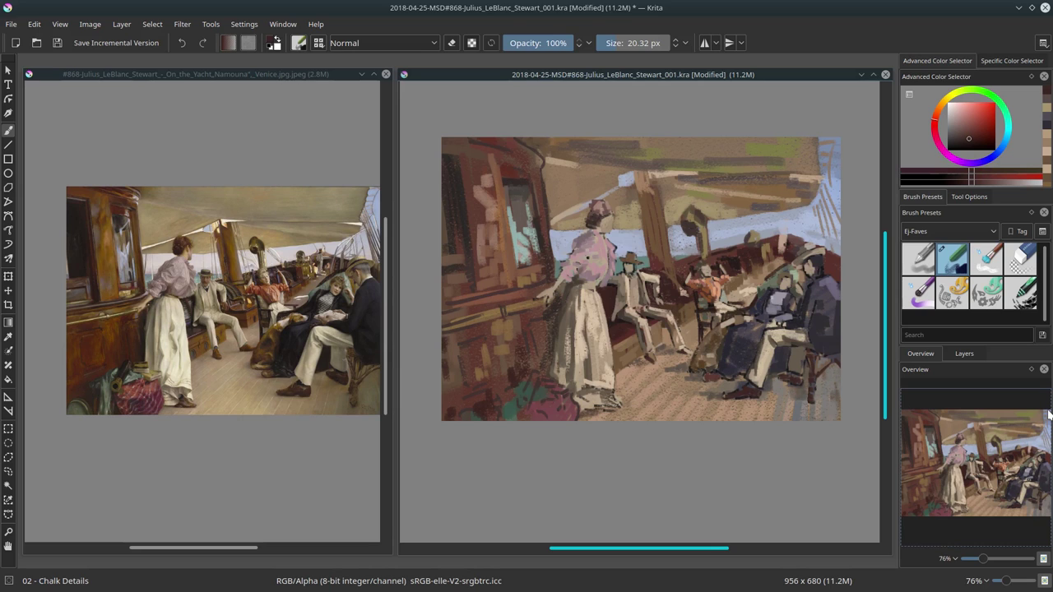
Pick greyish red-brown and tan ochre colours, then save the painting.
scroll(634, 353, "down", 3)
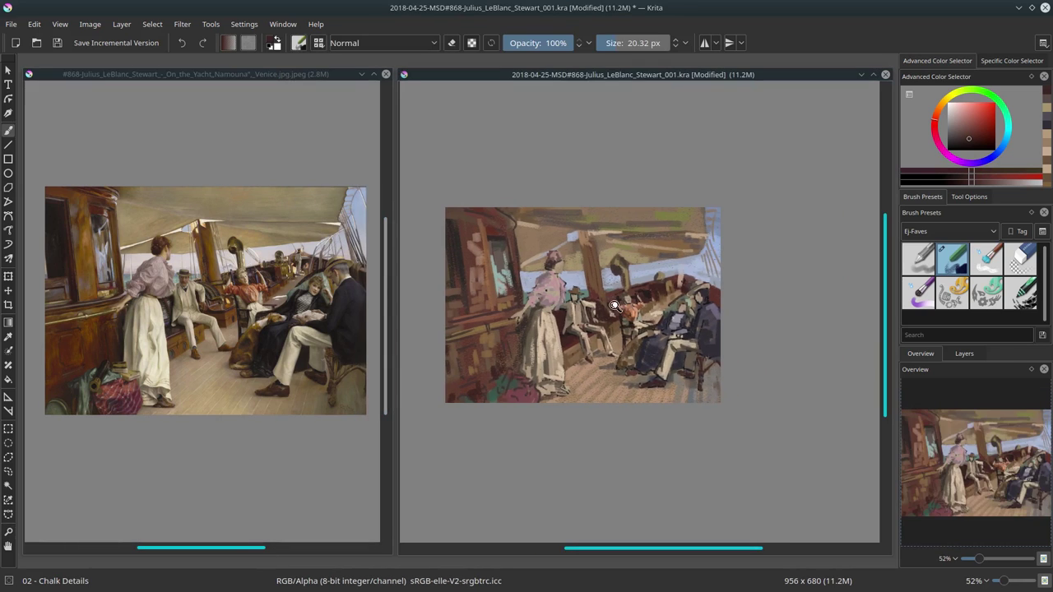
scroll(634, 352, "up", 1)
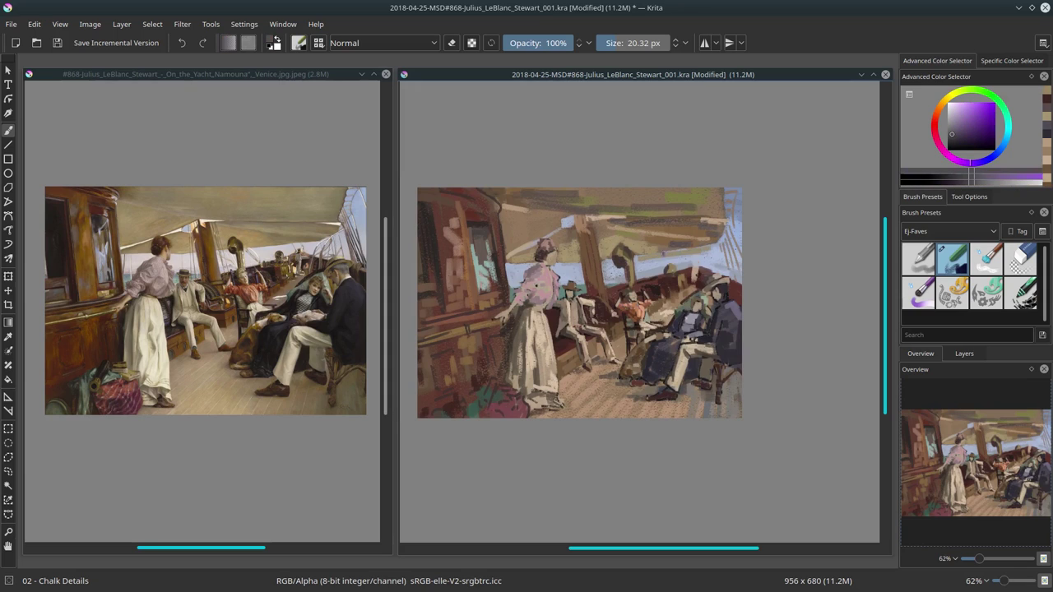
left_click(713, 271, "ctrl")
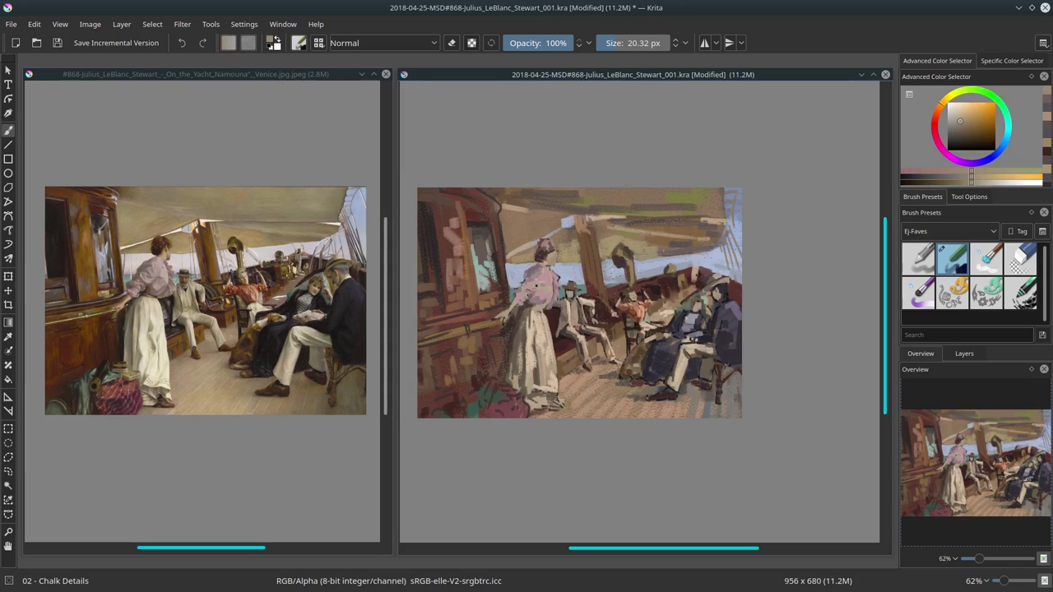
left_click(613, 256, "ctrl")
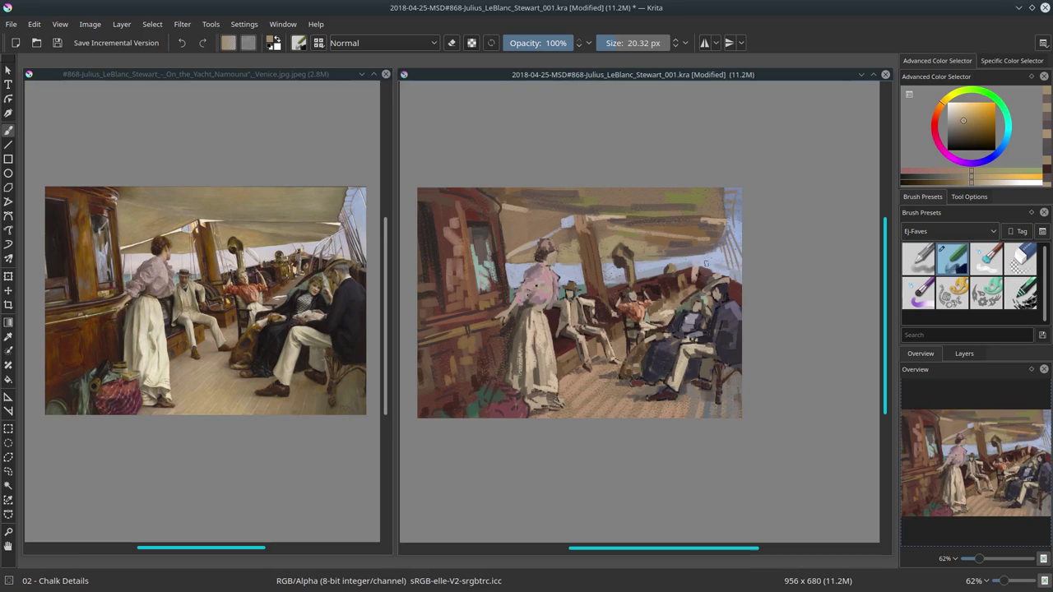
left_click(56, 43)
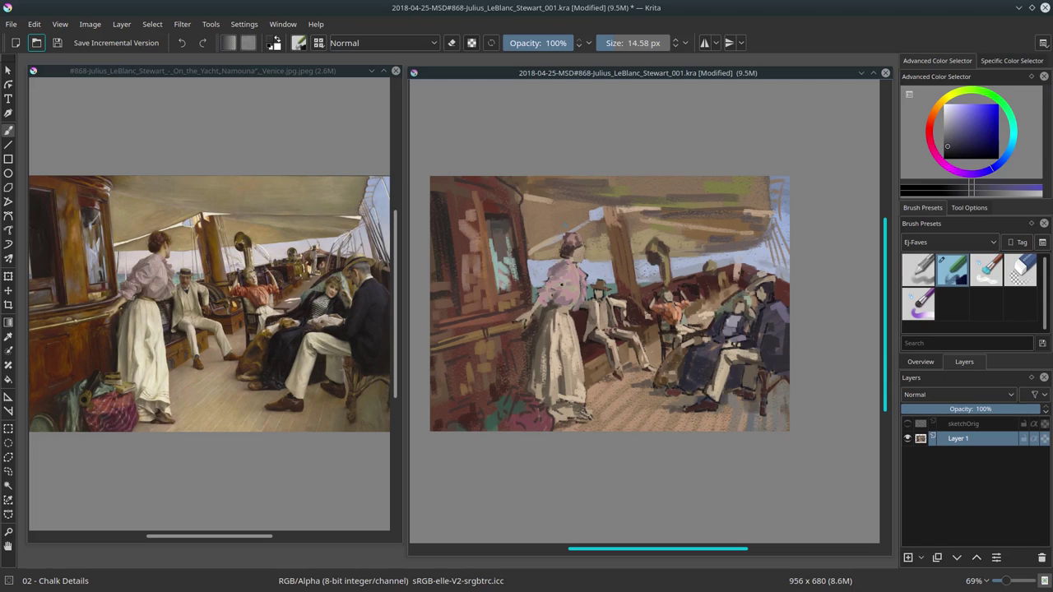
Sample darker browns from the left cabin wall and shrink the brush to about 11 px.
left_click(438, 192, "ctrl")
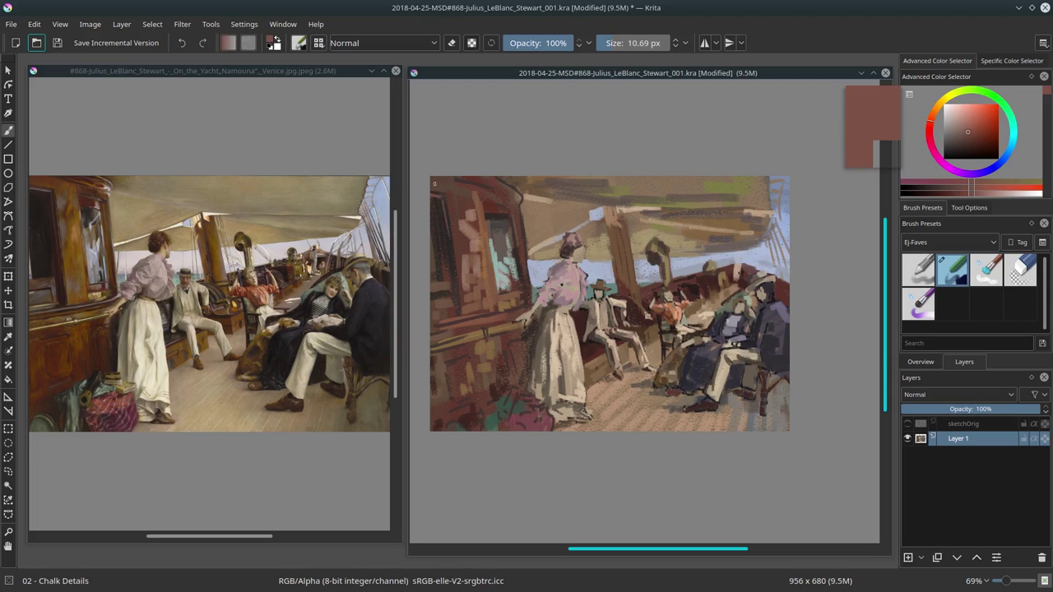
left_click(445, 198, "ctrl")
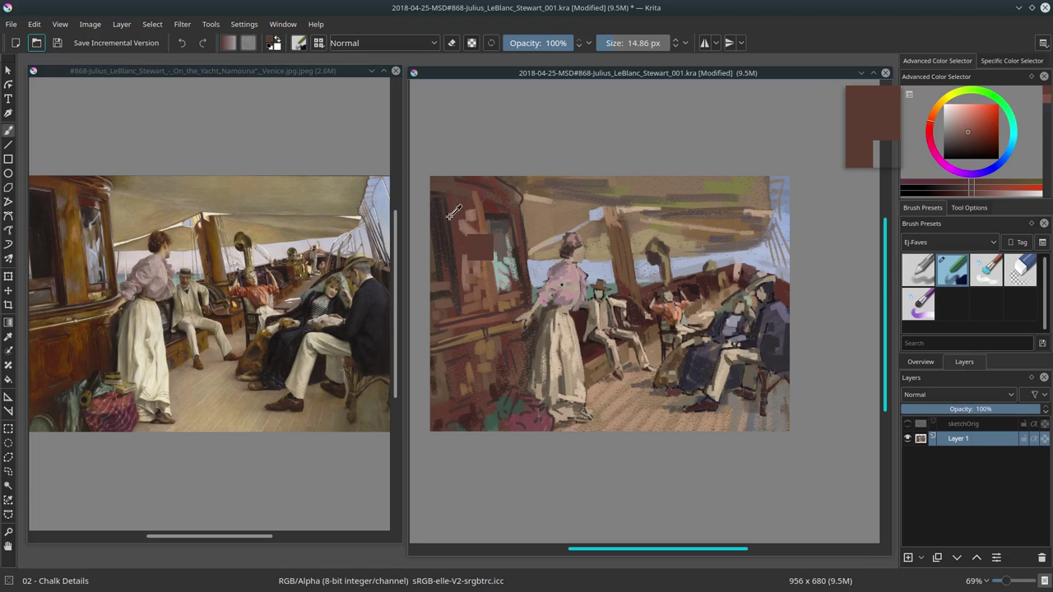
left_click(447, 245, "ctrl")
left_click(444, 194, "ctrl")
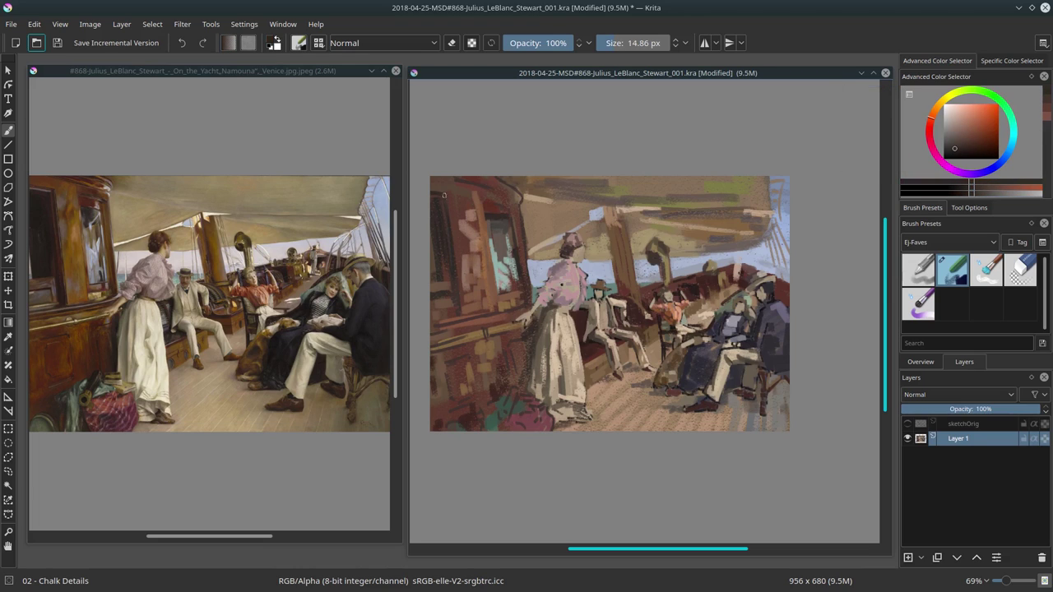
left_click(444, 225, "ctrl")
left_click(435, 202, "ctrl")
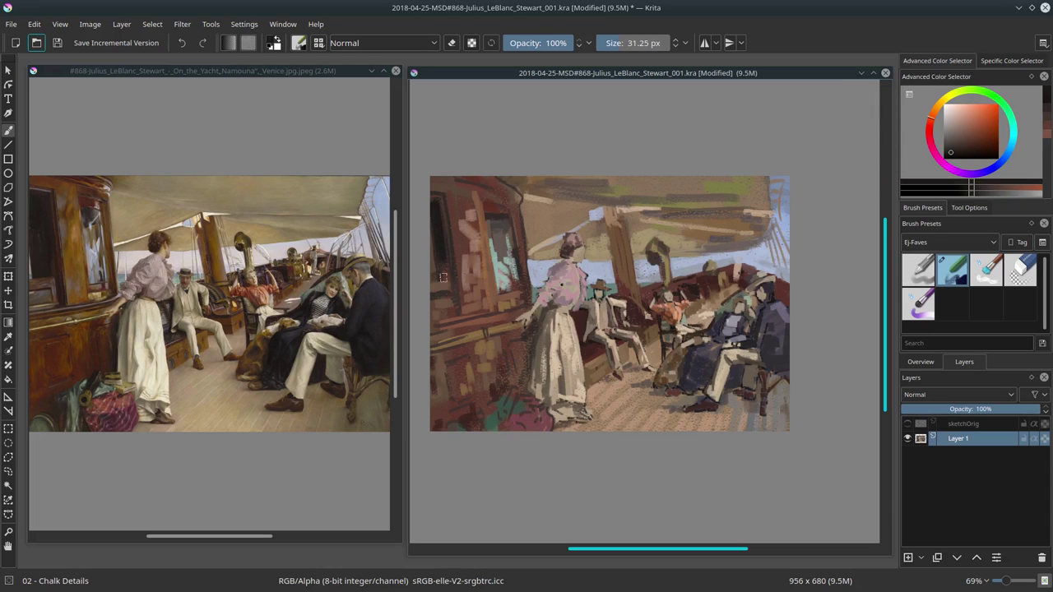
left_click_drag(439, 277, 443, 199)
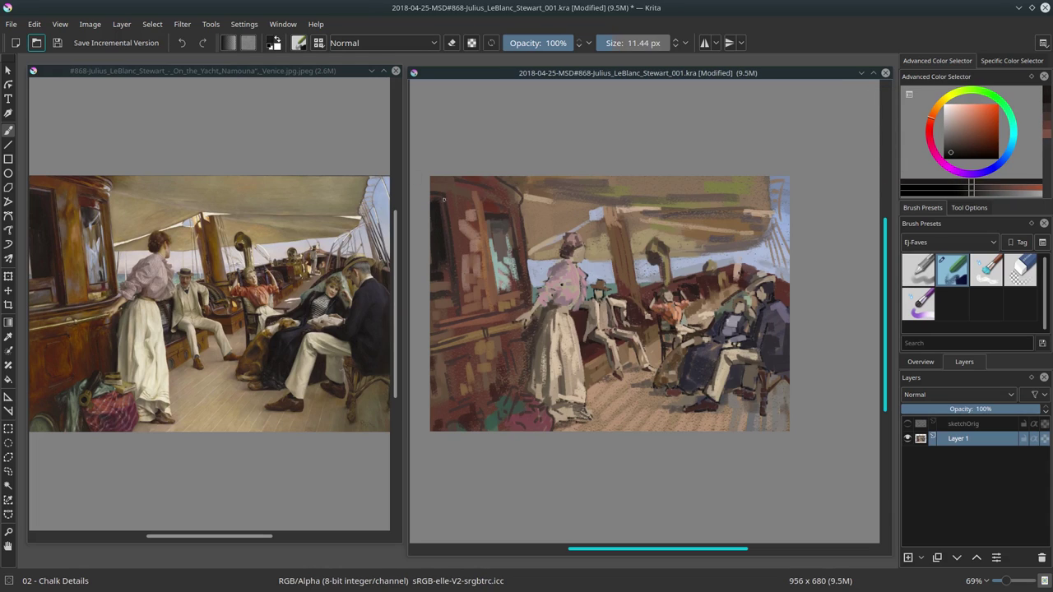
Sample the window teal and paint a light teal accent on the cabin window.
left_click(493, 227, "ctrl")
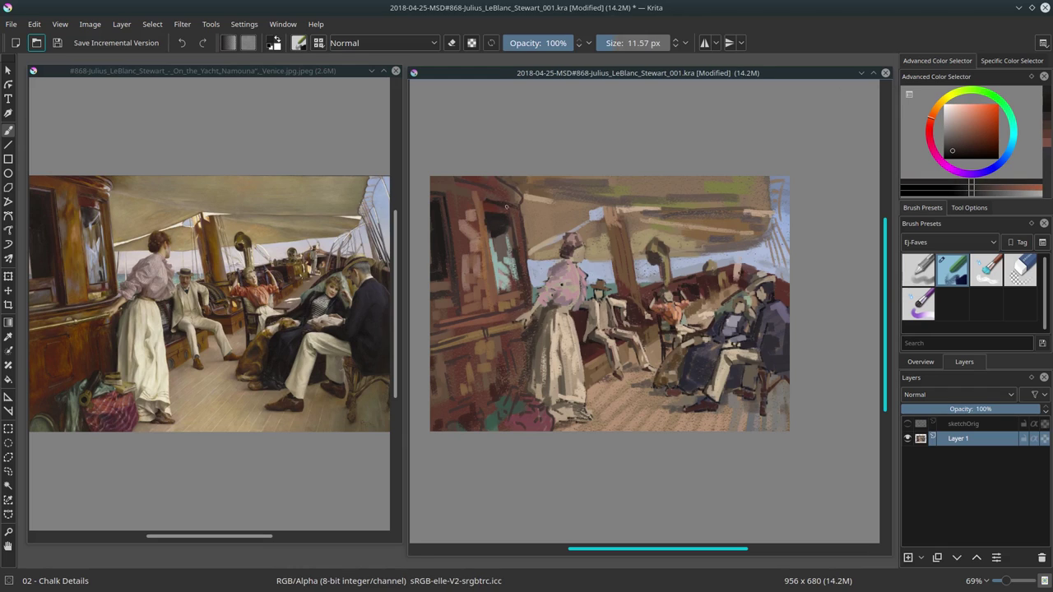
left_click(501, 218, "ctrl")
left_click(496, 235, "ctrl")
left_click_drag(509, 219, 511, 257)
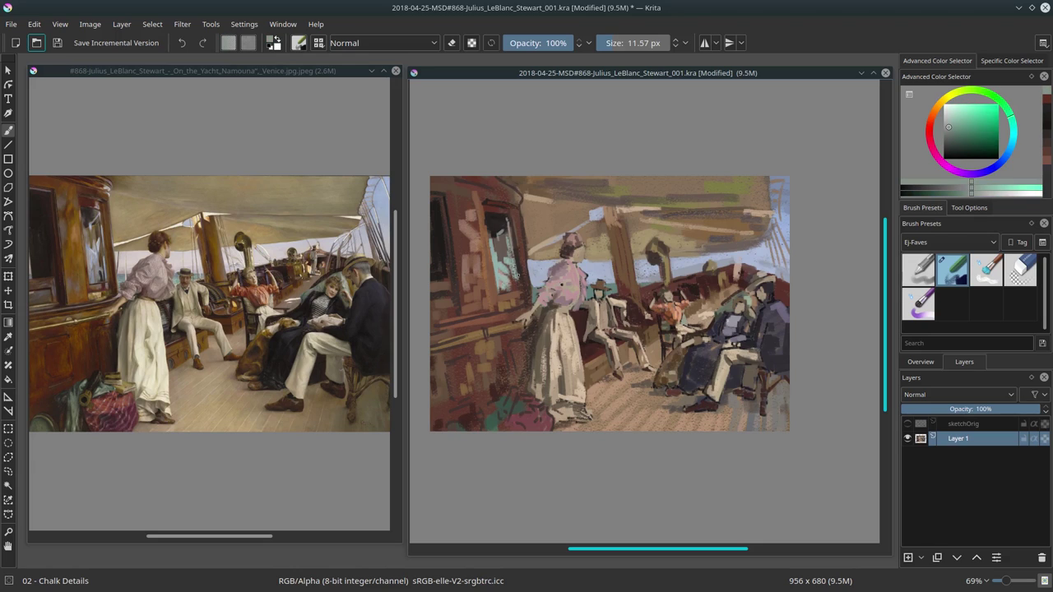
Paint a pinkish patch with lighter brown dabs on the lower deck, undoing a dark square.
left_click(450, 300, "ctrl")
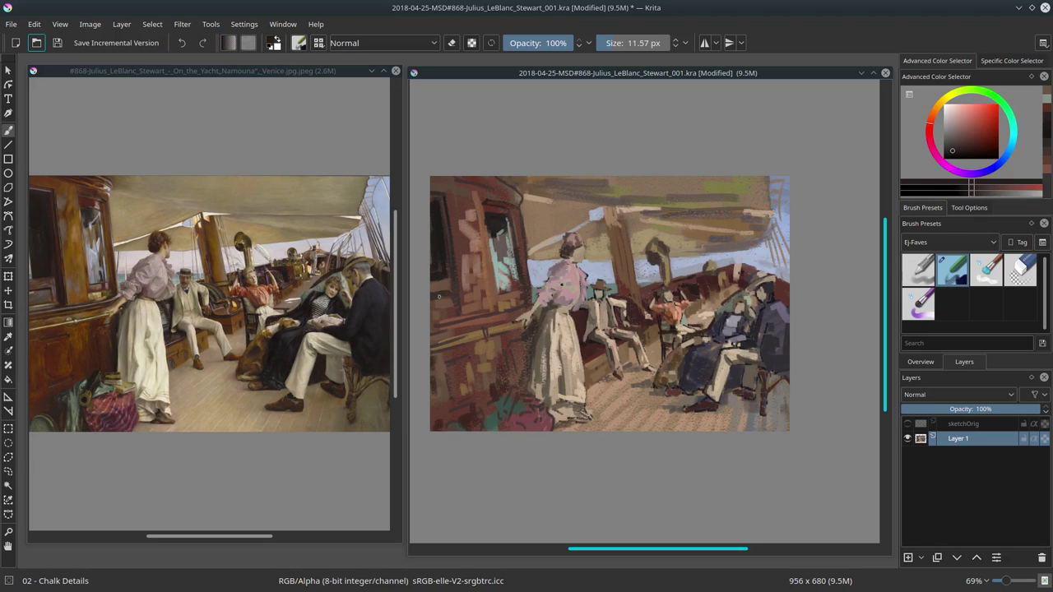
left_click(450, 300, "ctrl")
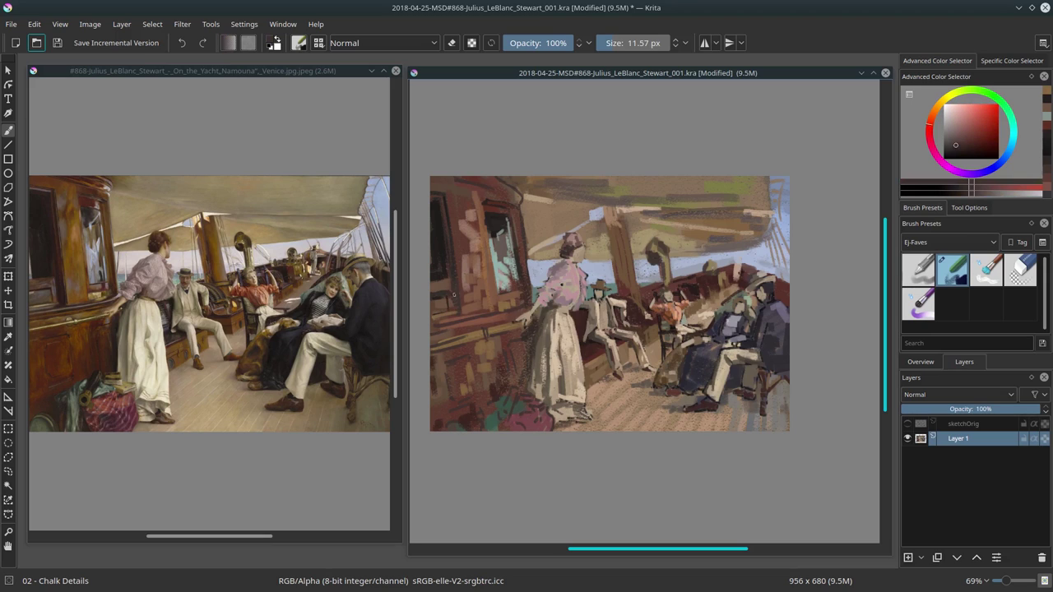
left_click_drag(453, 317, 462, 318)
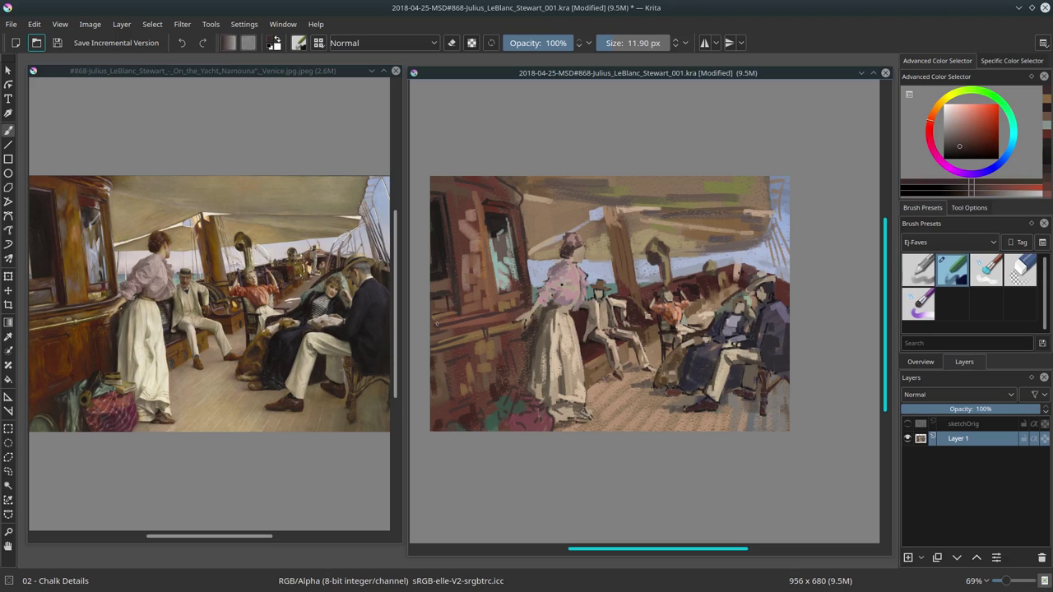
left_click_drag(504, 311, 485, 311)
left_click(501, 337, "ctrl")
mouse_move(526, 350)
left_mouse_down()
mouse_move(486, 345)
mouse_move(499, 360)
left_mouse_up()
left_click(481, 316, "ctrl")
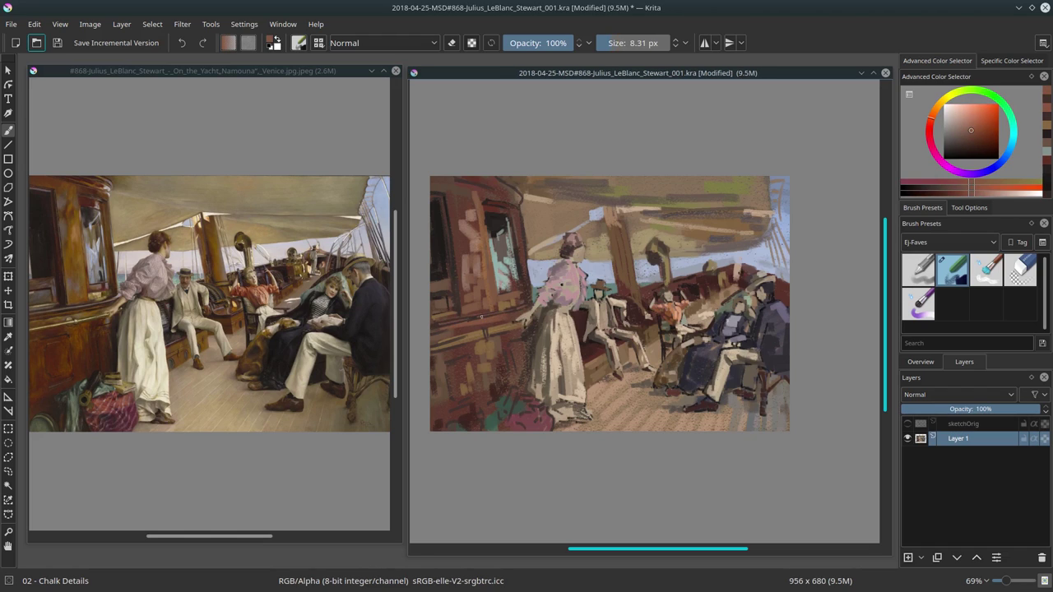
left_click(464, 319, "ctrl")
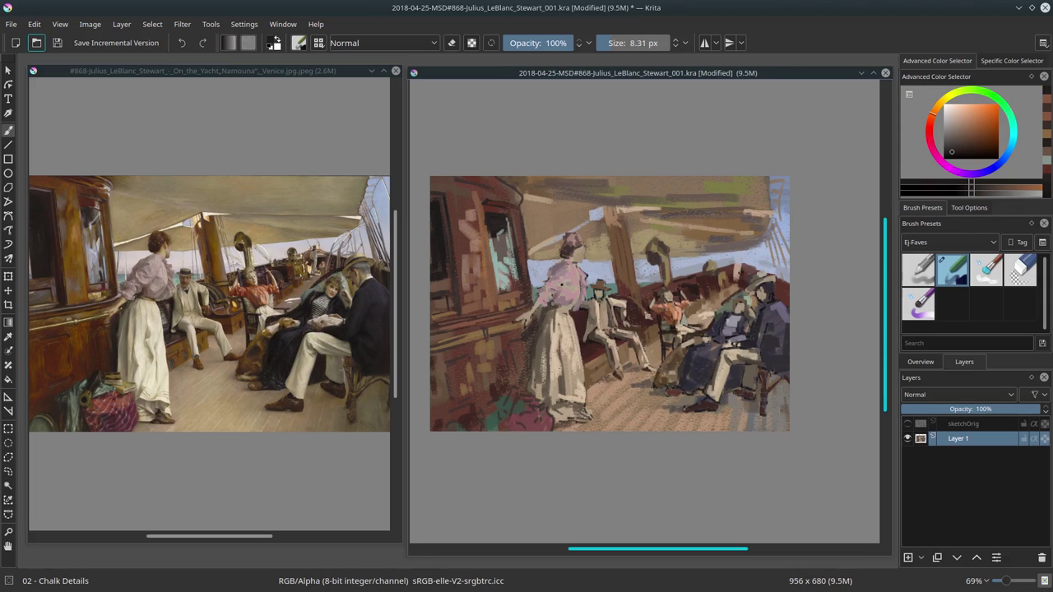
left_click_drag(526, 354, 511, 370)
key("ctrl+z")
Undo a stray red deck stroke and resample tan, dark red and orange-brown colours.
left_click(477, 322, "ctrl")
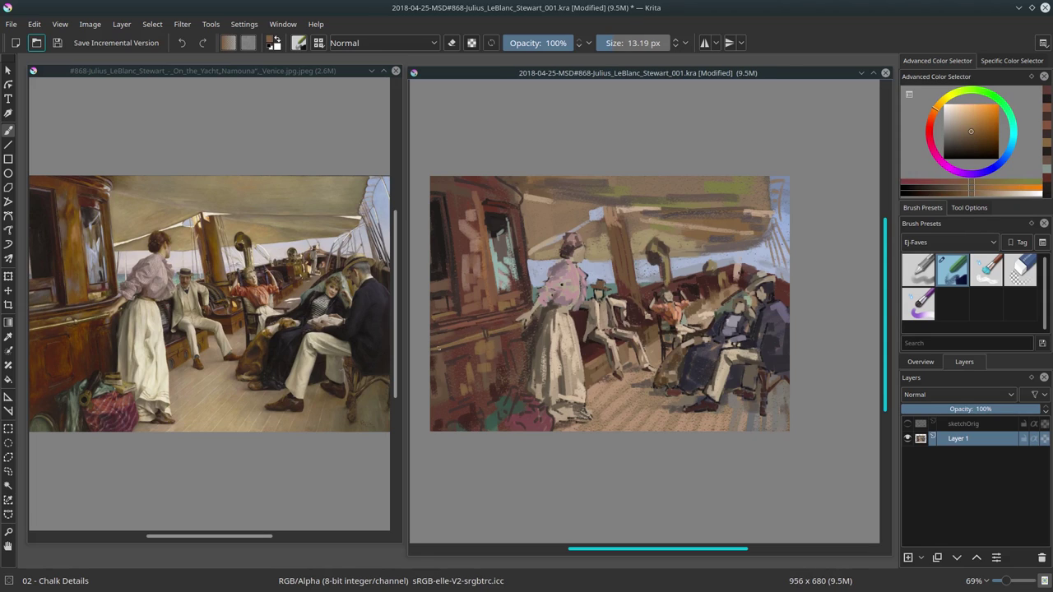
left_click(500, 327, "ctrl")
left_click_drag(460, 344, 494, 338)
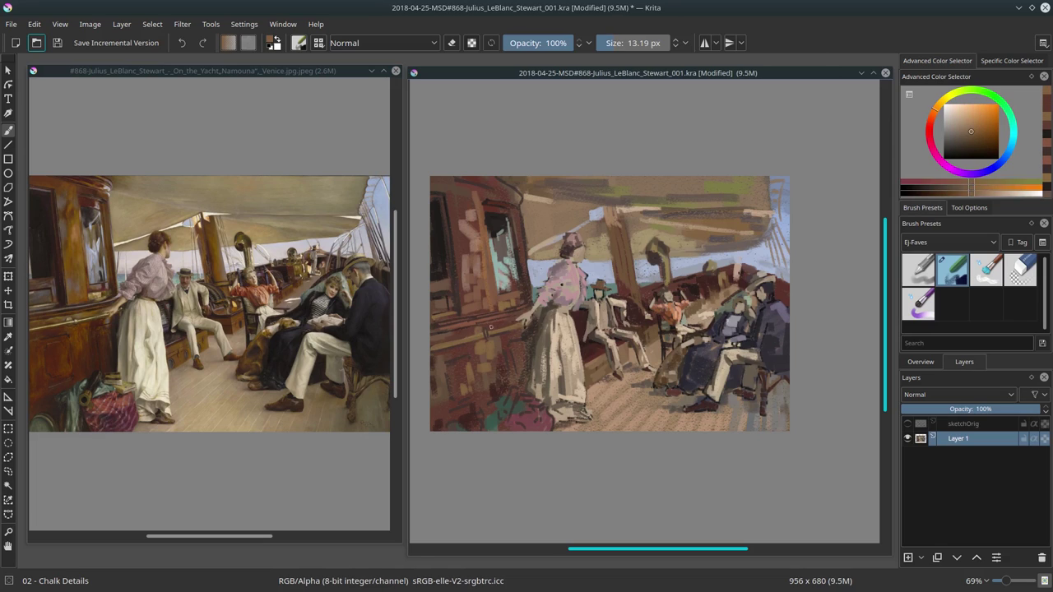
key("ctrl+z")
left_click(562, 284, "ctrl")
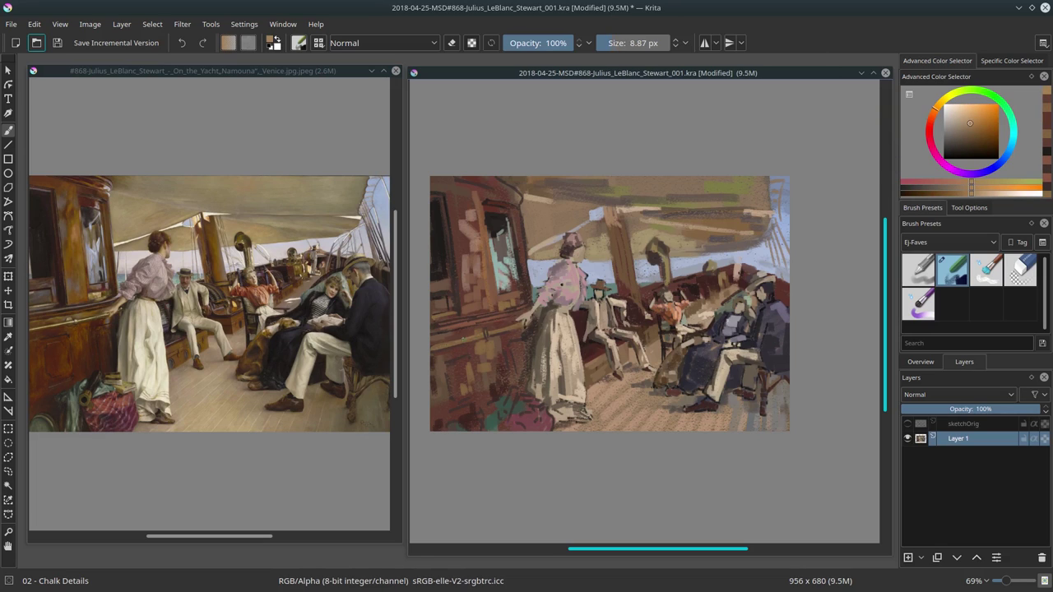
left_click(460, 346, "ctrl")
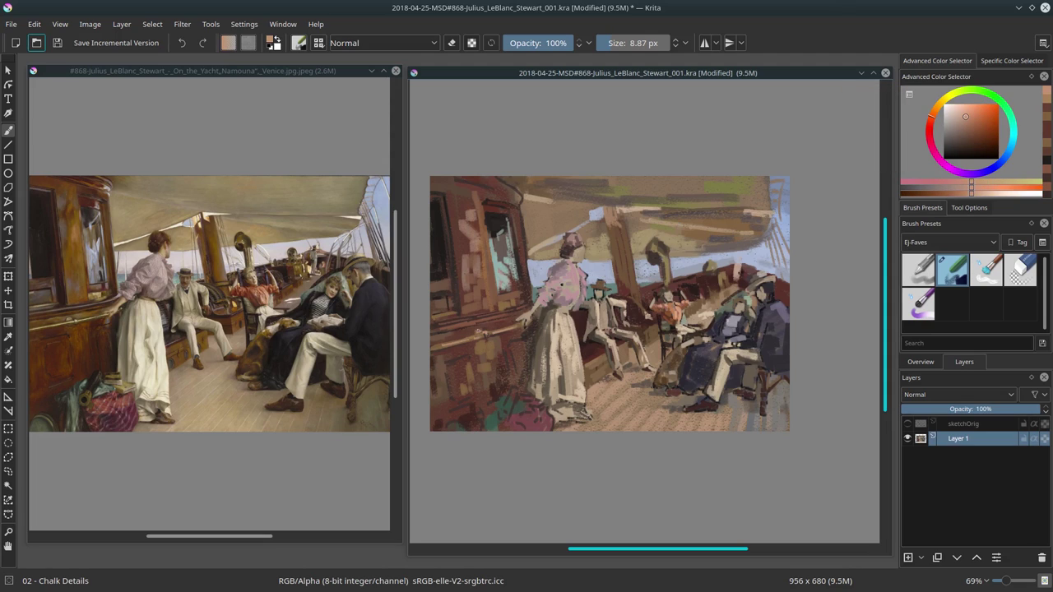
left_click(539, 325, "ctrl")
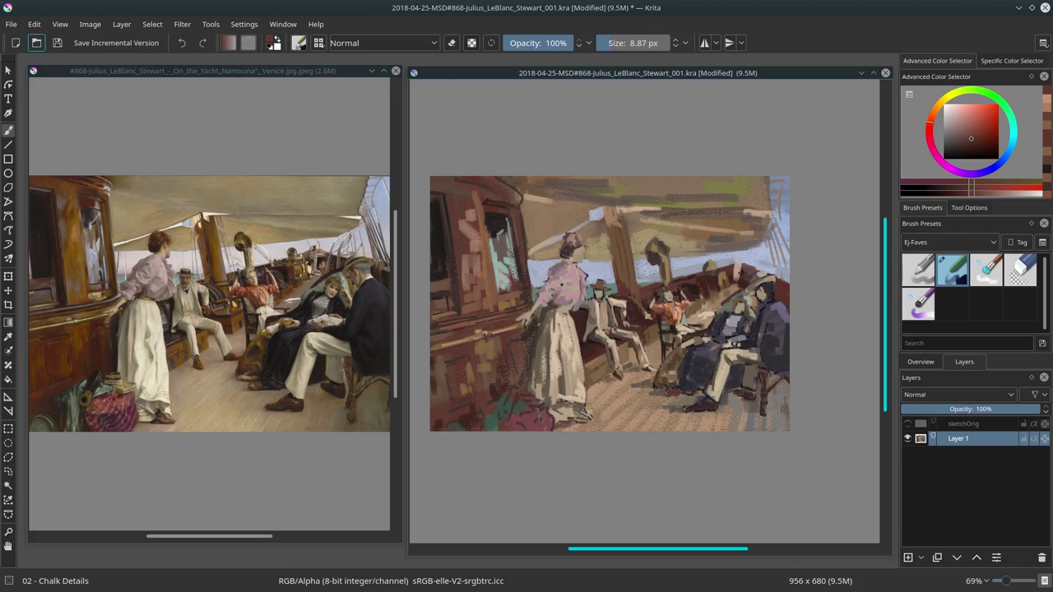
left_click(538, 325, "ctrl")
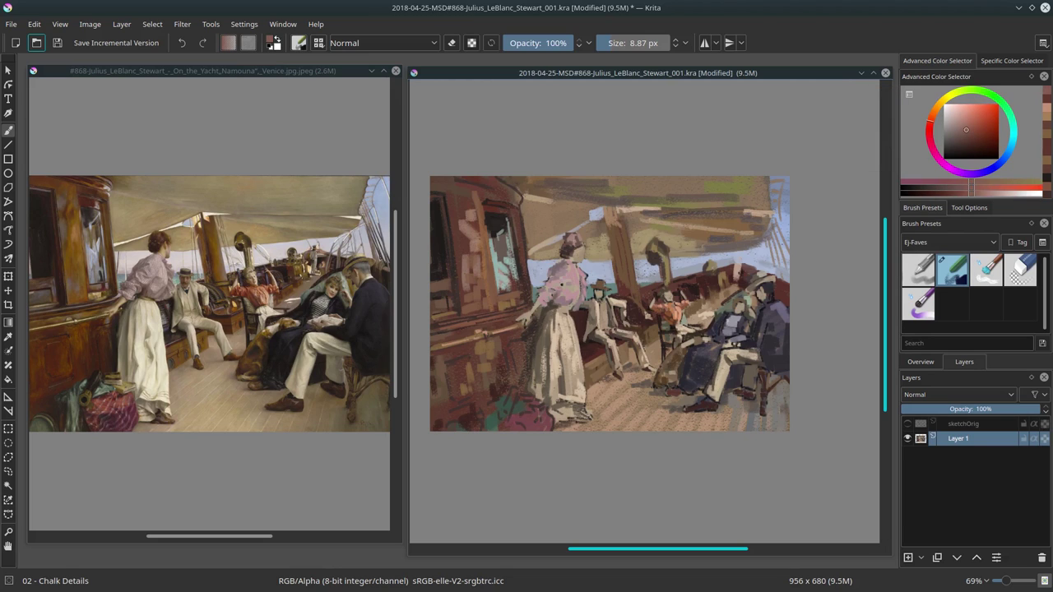
key("bracketright")
left_click(525, 239, "ctrl")
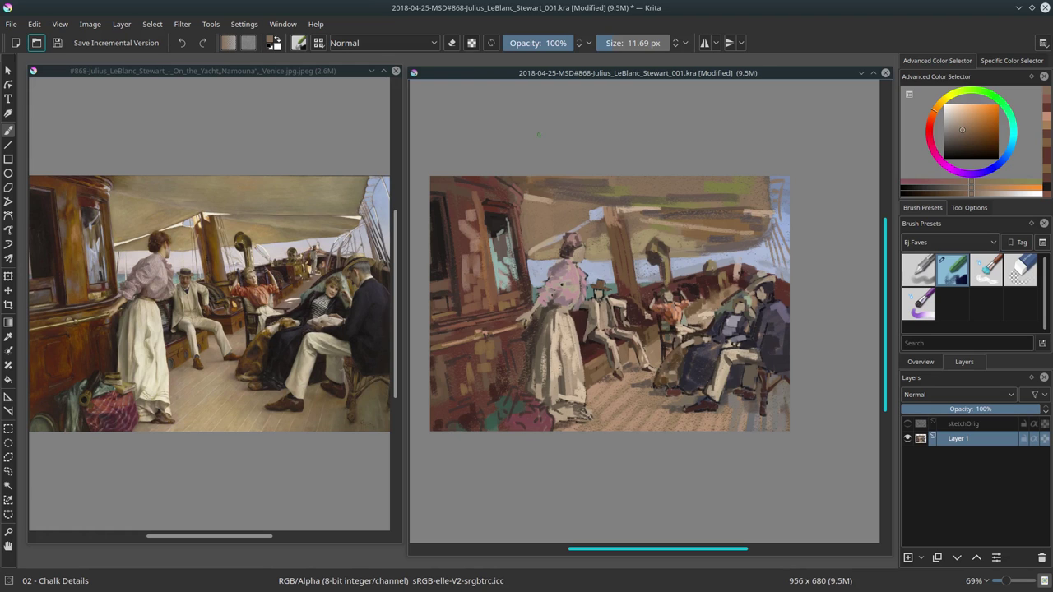
Show and hide the SimpleScreenRecorder window, then save the Krita study.
left_click(465, 11)
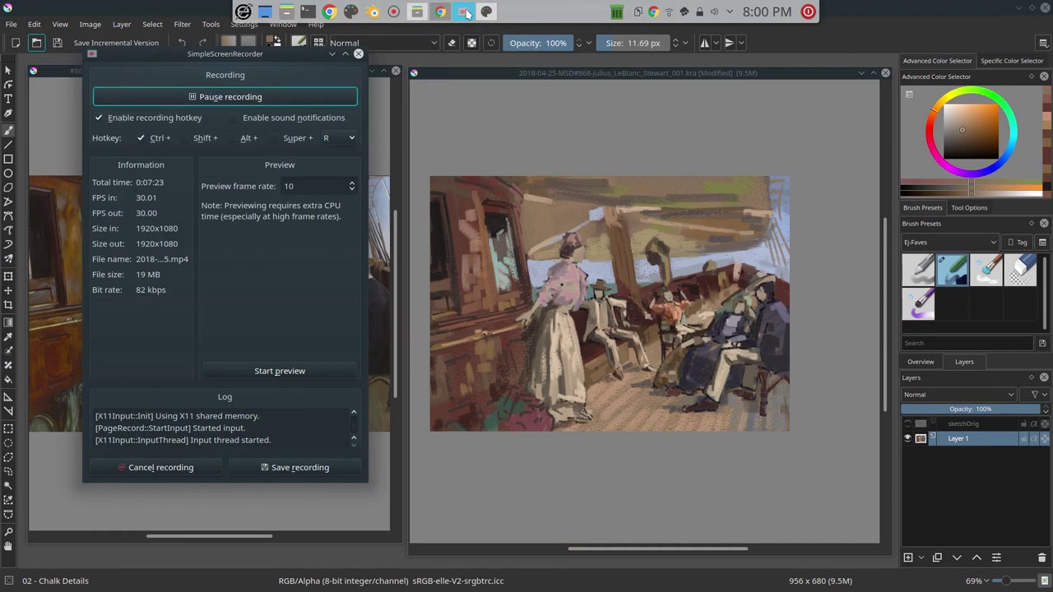
left_click(465, 11)
left_click(56, 43)
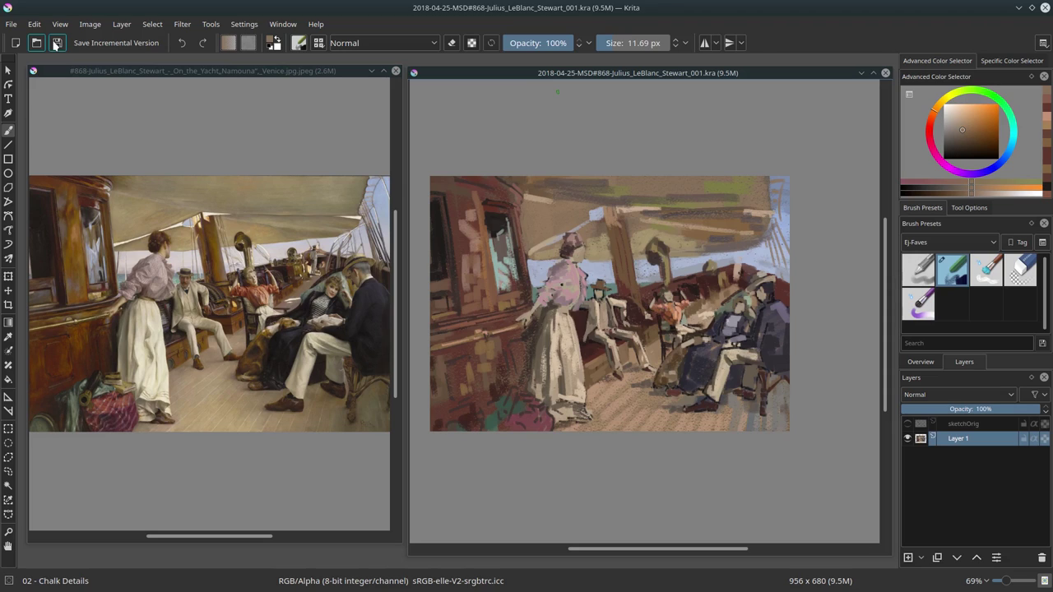
Paint a dark reddish-brown vertical stroke on the lower deck with an enlarged brush.
left_click(449, 359, "ctrl")
left_click(448, 360)
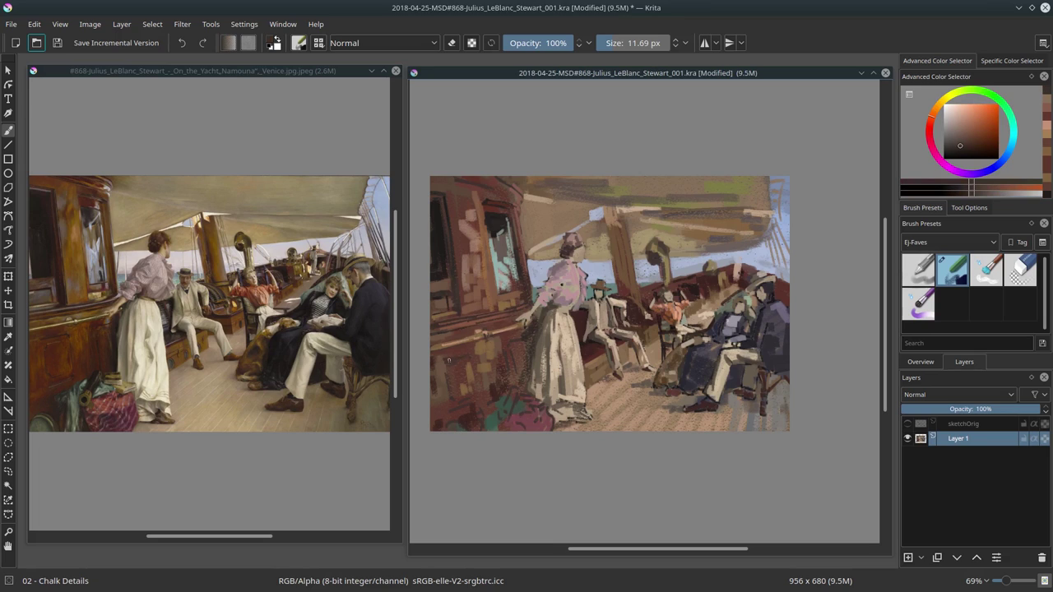
left_click(480, 388, "ctrl")
left_click_drag(480, 388, 475, 368)
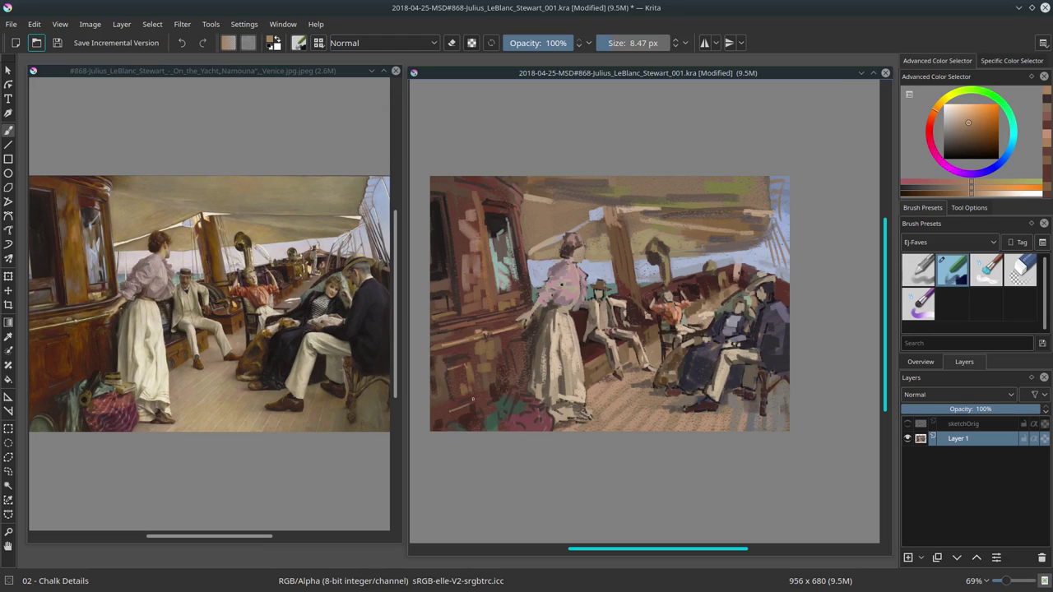
left_click(494, 393, "ctrl")
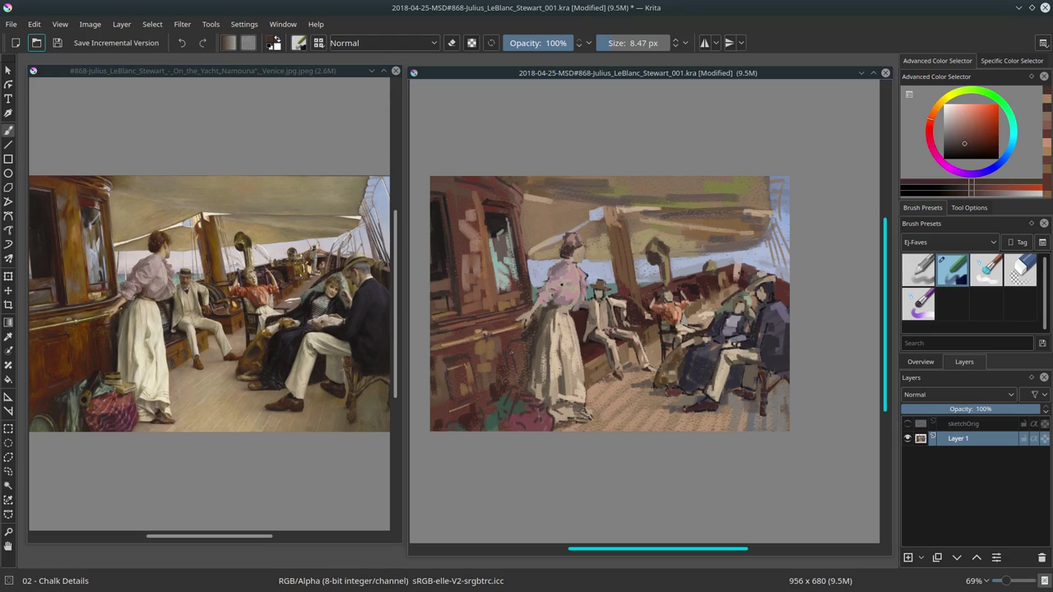
left_click(531, 356, "ctrl")
mouse_move(530, 355)
left_mouse_down()
mouse_move(551, 355)
mouse_move(501, 416)
left_mouse_up()
Choose a dark teal-green and dab small strokes at the lower left with an 11 px brush.
left_click(496, 224, "ctrl")
left_click(509, 400, "ctrl")
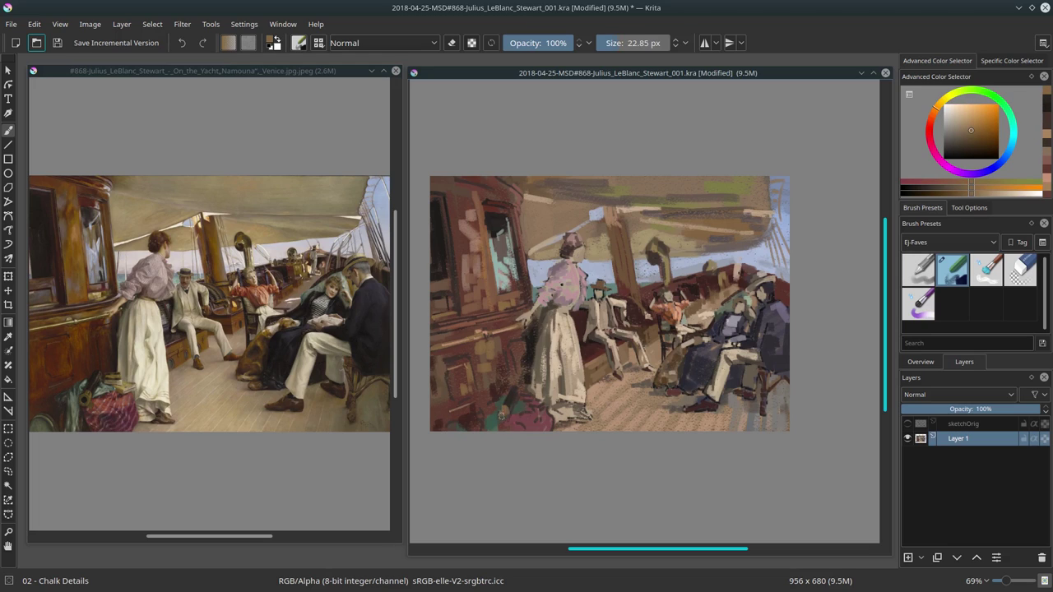
left_click(526, 408, "ctrl")
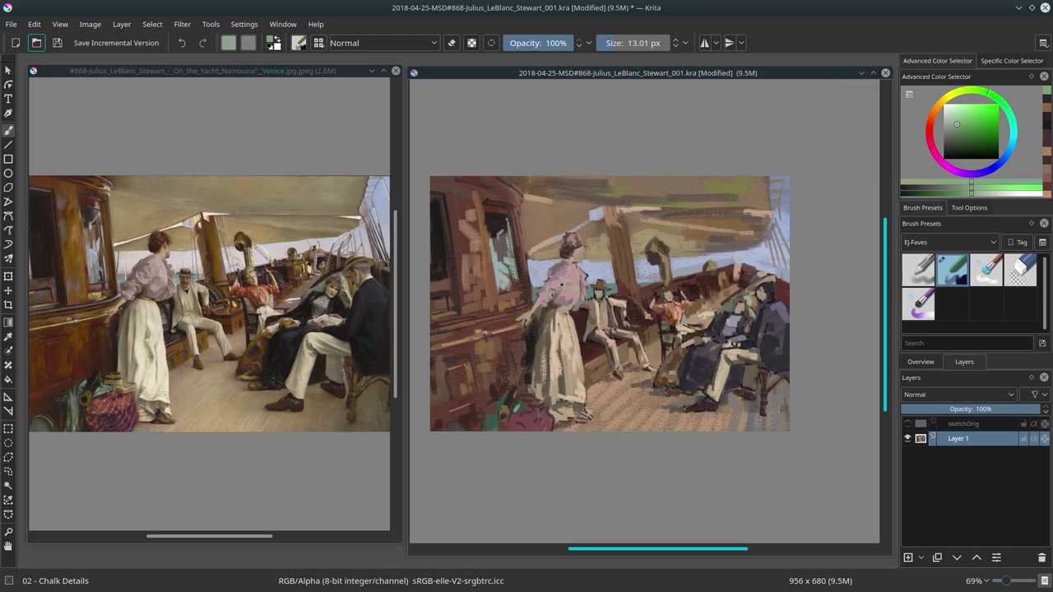
left_click(485, 402, "ctrl")
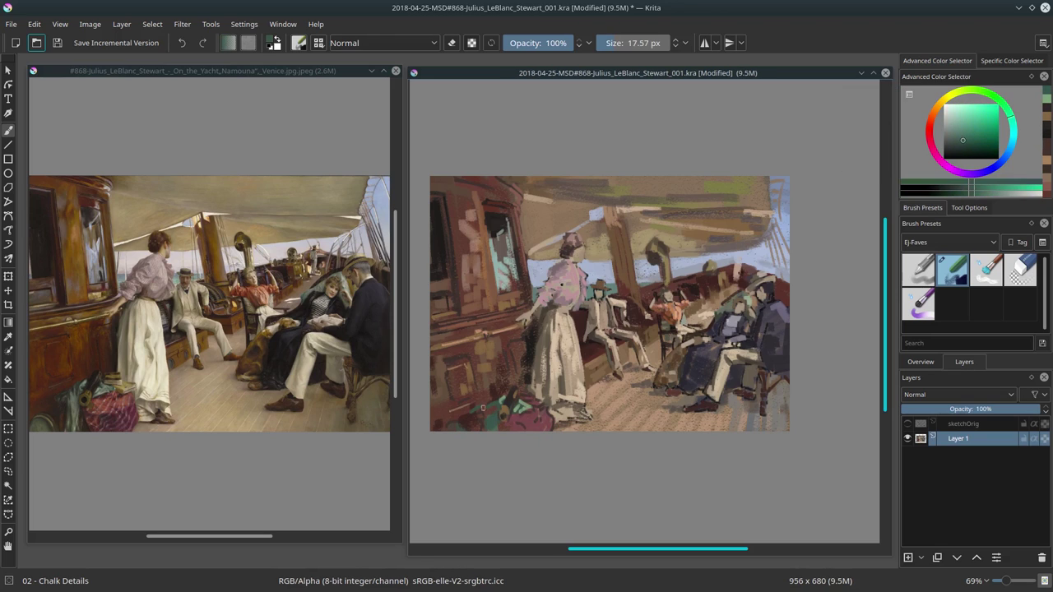
left_click(495, 416, "ctrl")
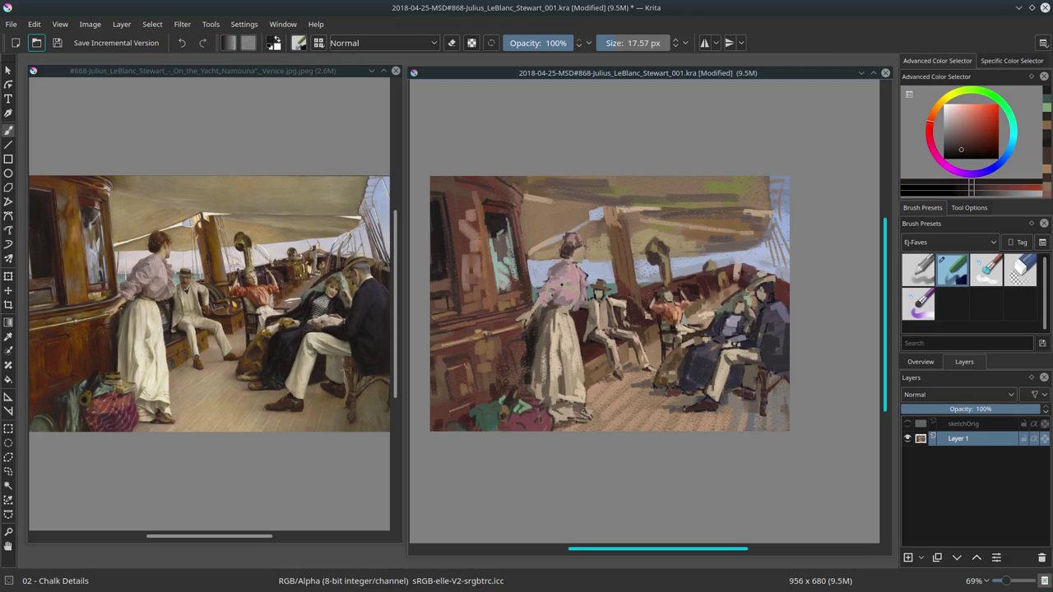
left_click(483, 412, "ctrl")
left_click(531, 399, "ctrl")
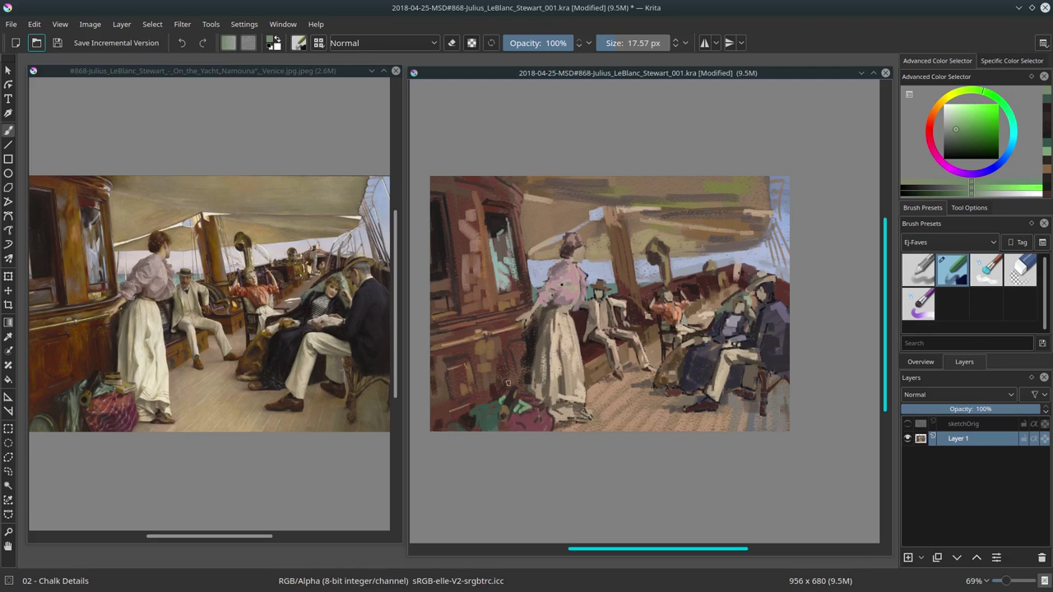
key("bracketright")
left_click(462, 419, "ctrl")
key("bracketleft")
key("bracketleft")
left_click_drag(454, 425, 493, 424)
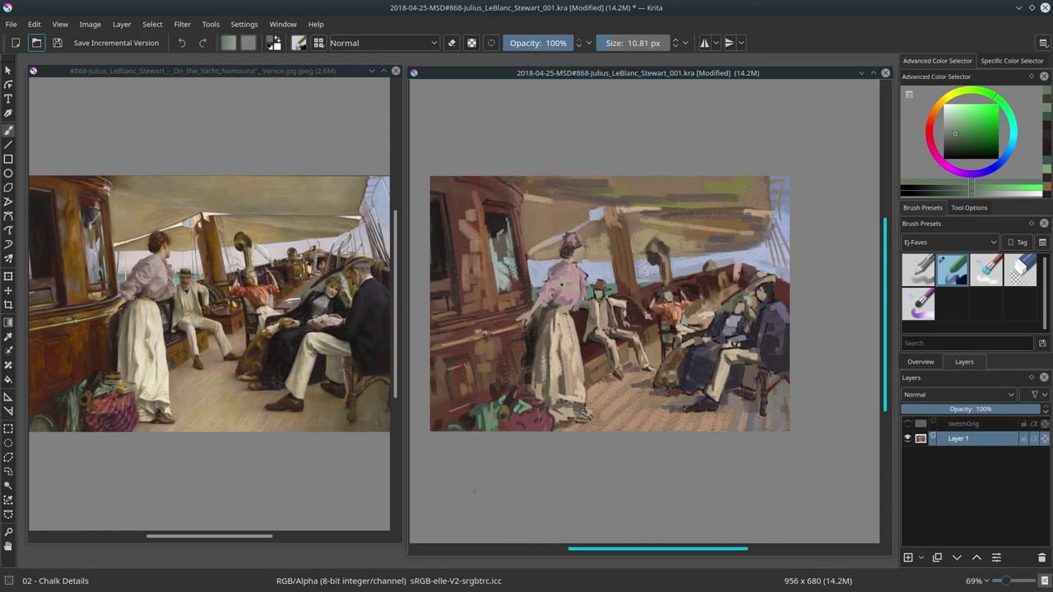
Sample magenta and pink tones for the lower-left luggage, then save with Ctrl+S.
left_click(531, 424, "ctrl")
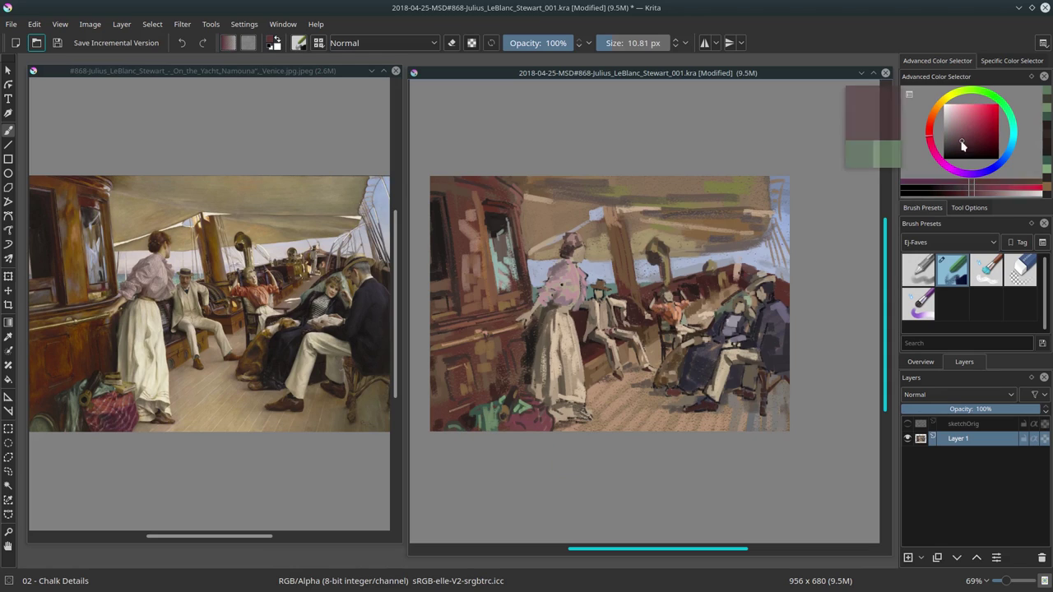
key("bracketright")
key("bracketright")
key("bracketright")
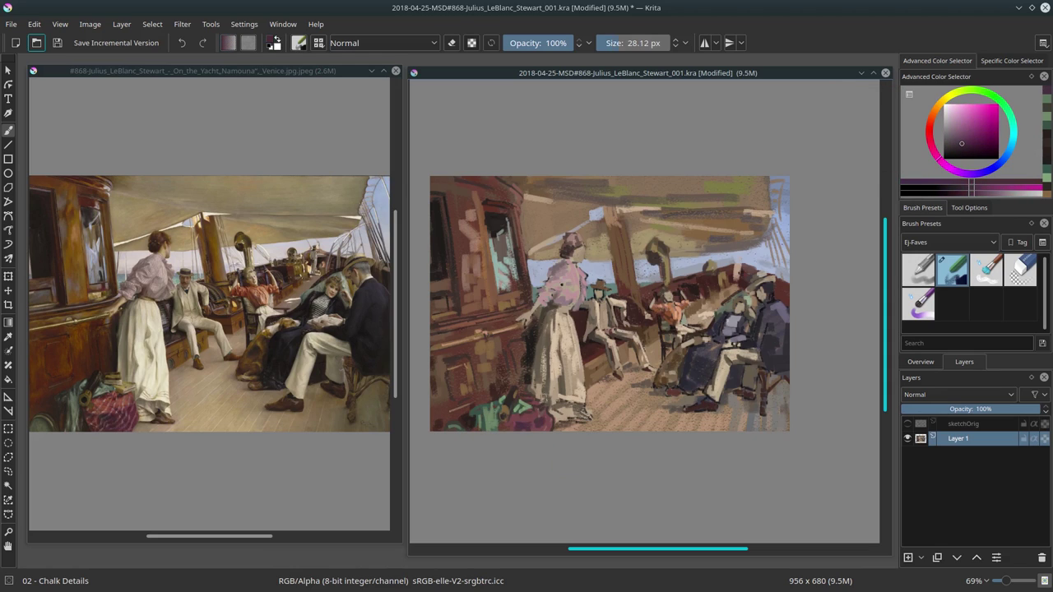
left_click(505, 425, "ctrl")
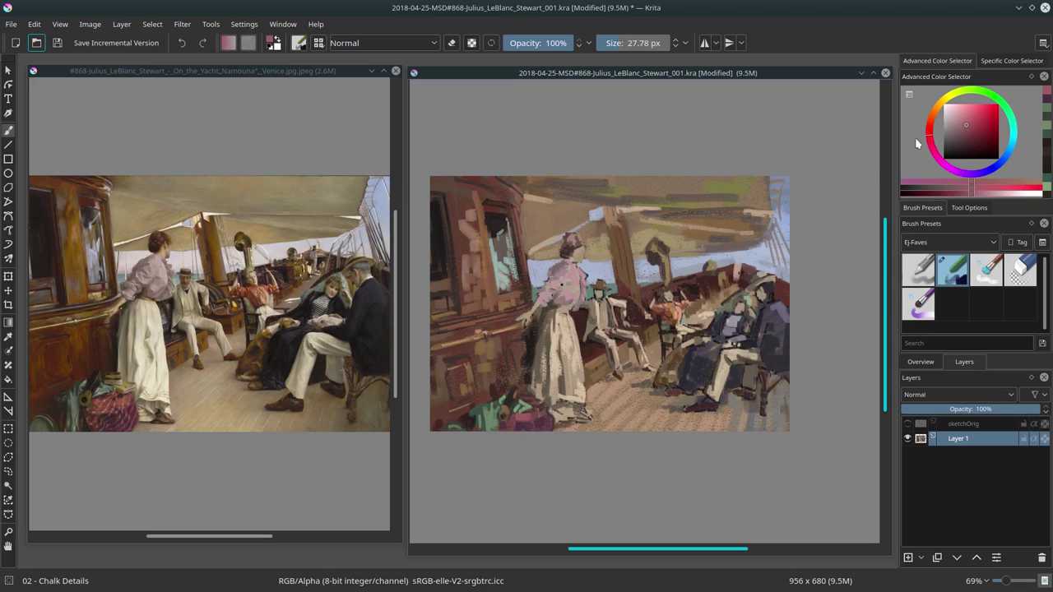
key("bracketleft")
key("bracketleft")
key("bracketleft")
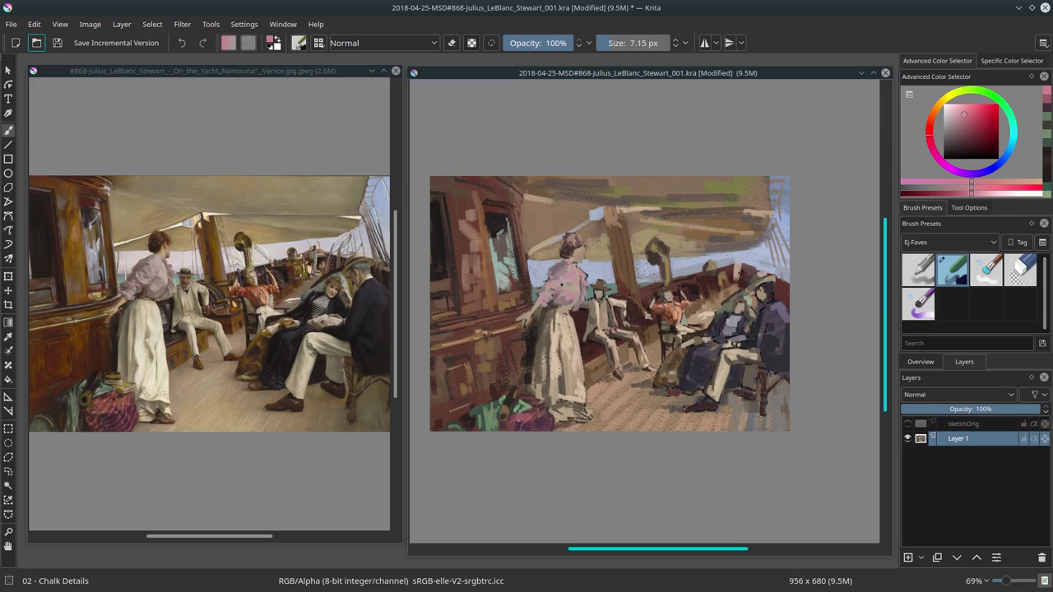
left_click(542, 420, "ctrl")
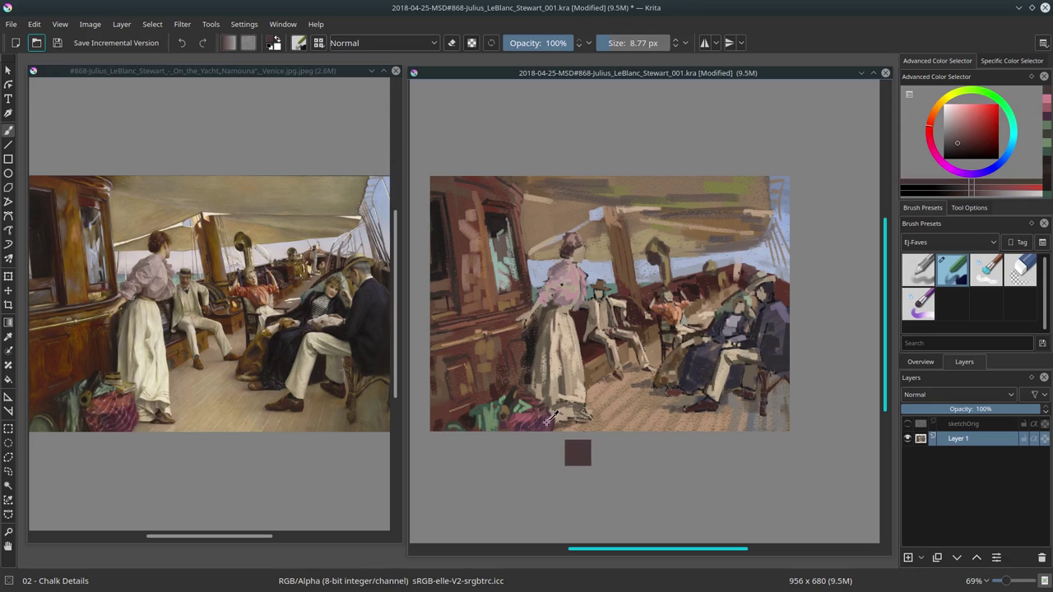
key("bracketright")
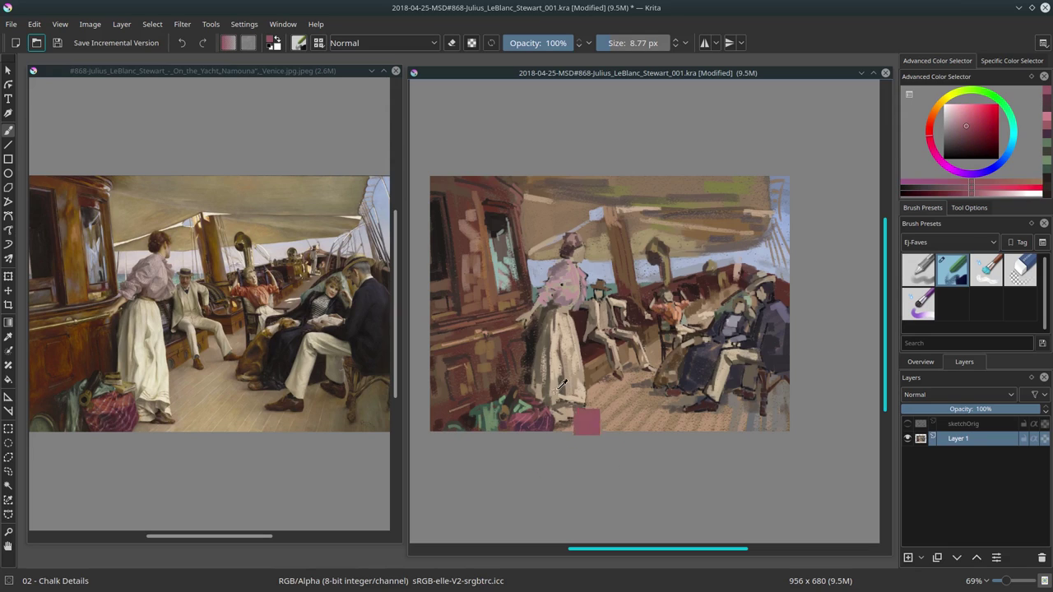
left_click(561, 383, "ctrl")
left_click(617, 247, "ctrl")
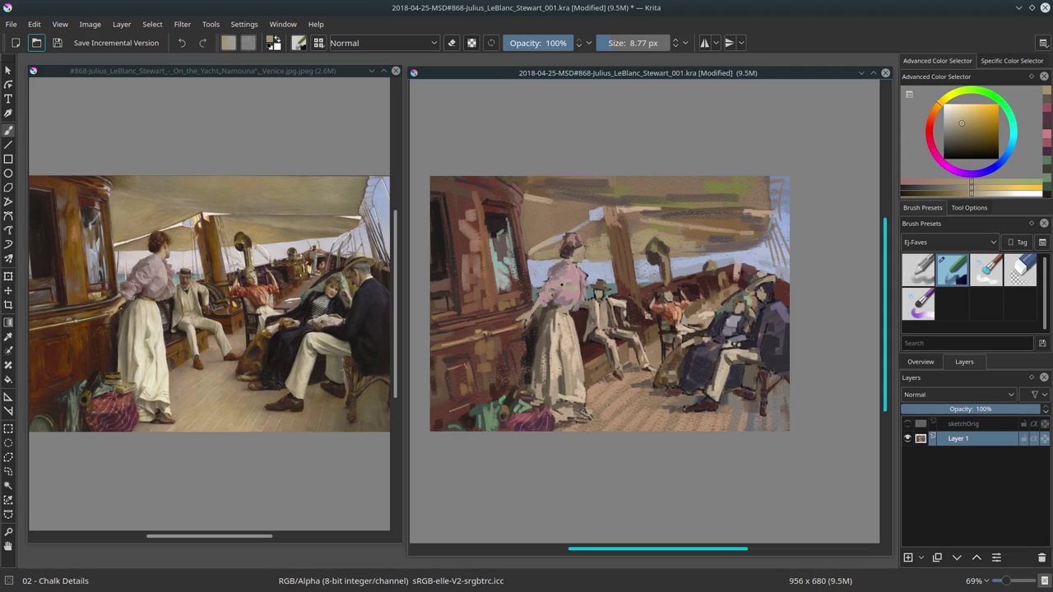
key("ctrl+s")
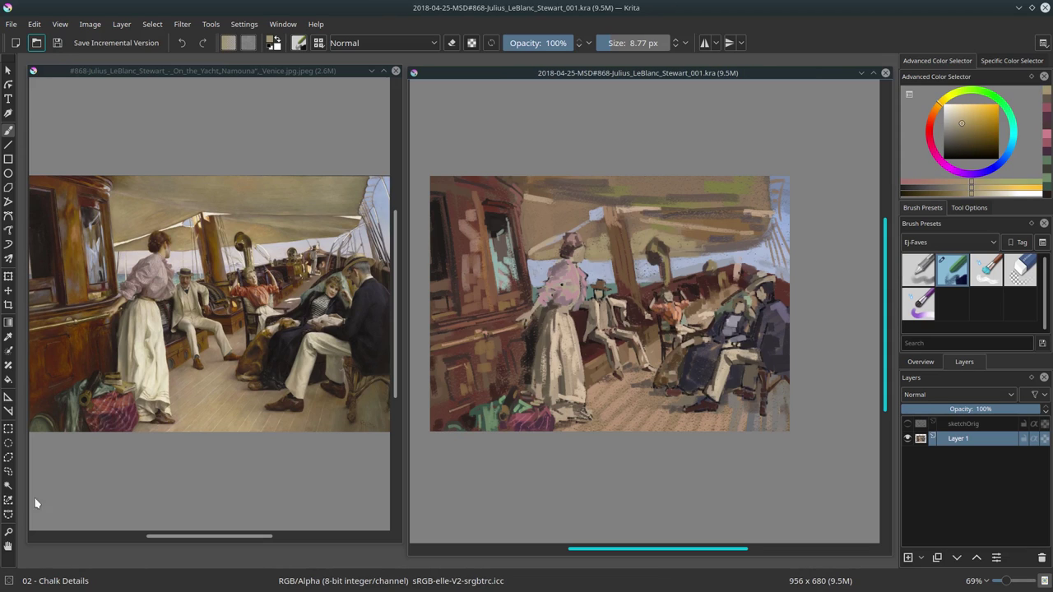
key("plus")
key("plus")
Zoom the reference image to about 90% and enlarge the painting brush to about 16 px.
left_click(230, 459)
left_click_drag(230, 458, 341, 411)
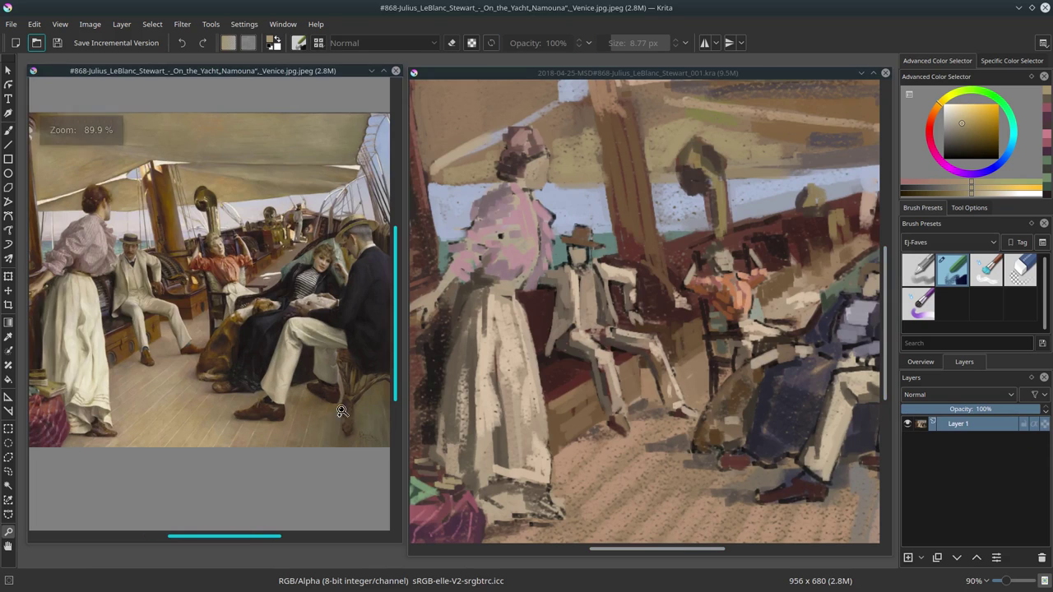
key("ctrl+Tab")
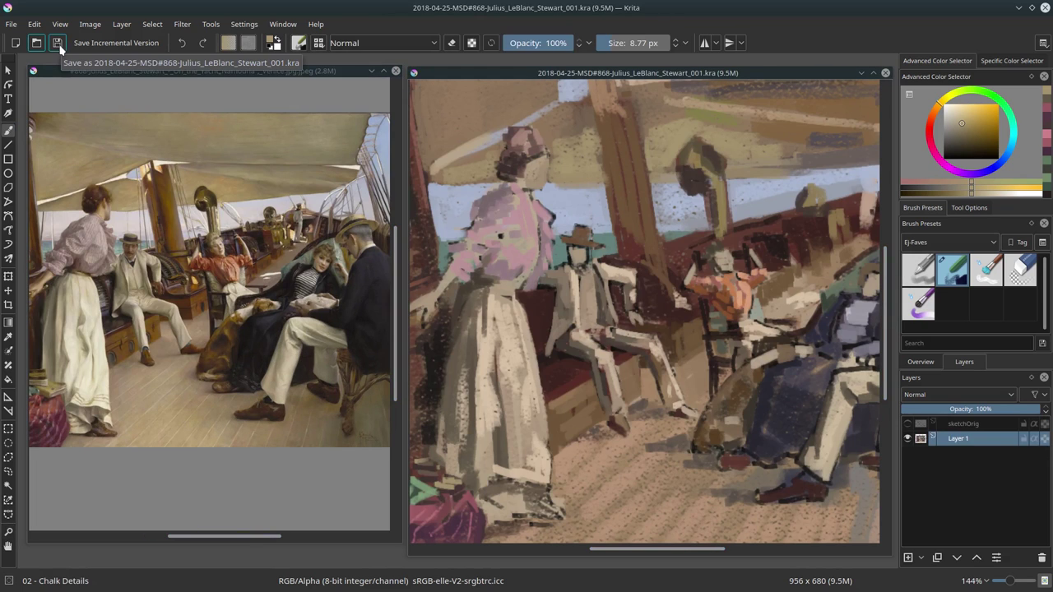
left_click_drag(724, 164, 781, 172)
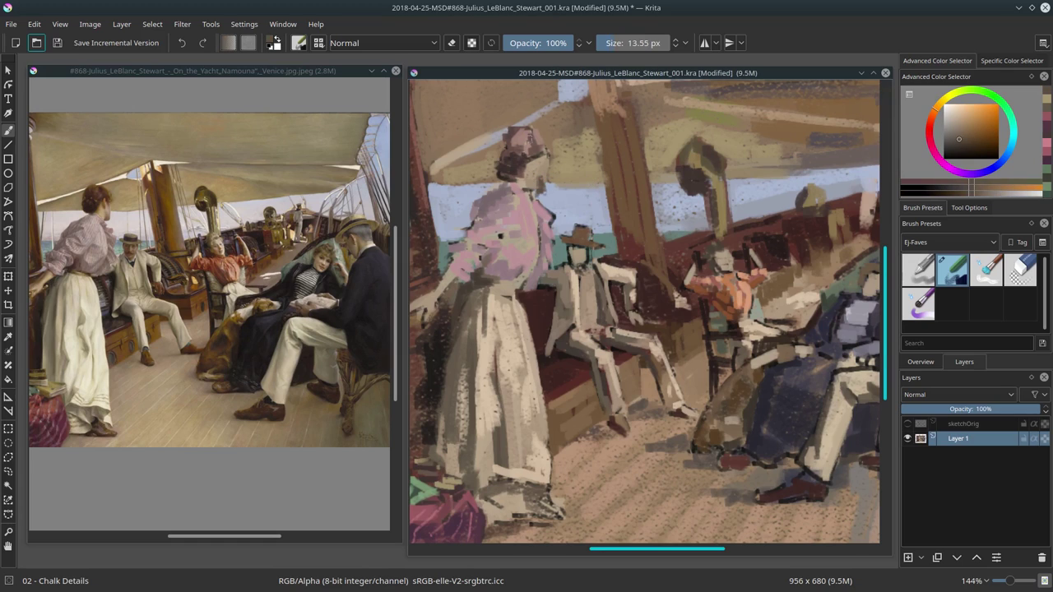
Sample a dark maroon and paint a dark stroke on the woman's hat.
left_click(551, 162, "ctrl")
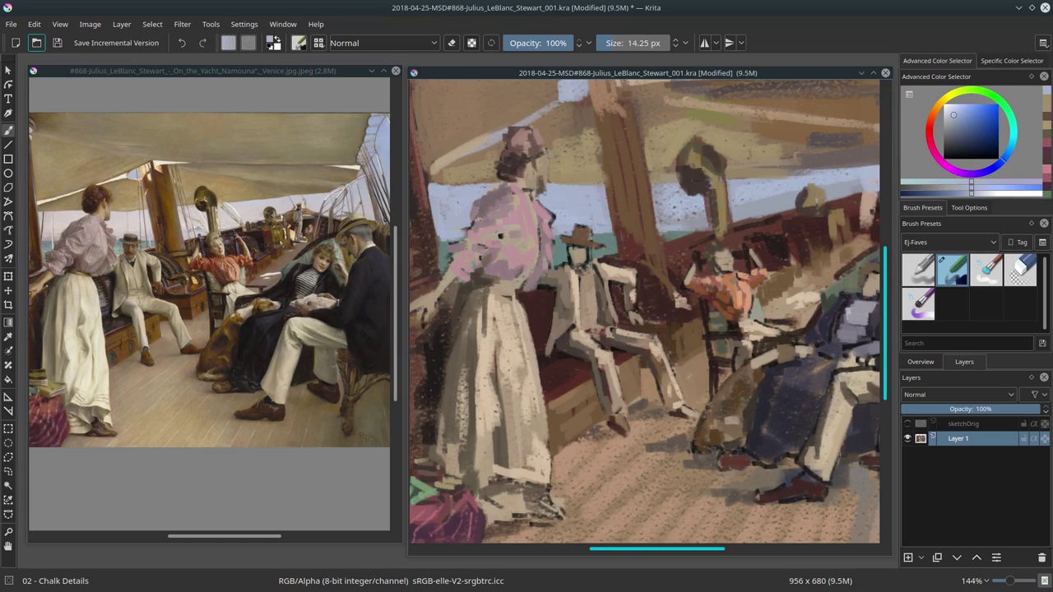
left_click(591, 193, "ctrl")
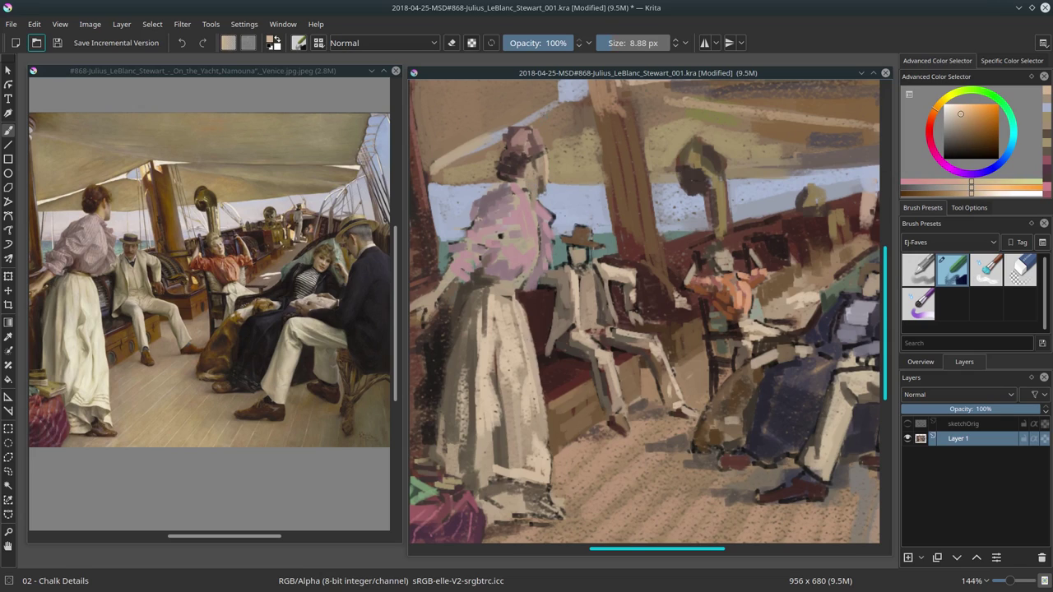
key("bracketright")
left_click(518, 165, "ctrl")
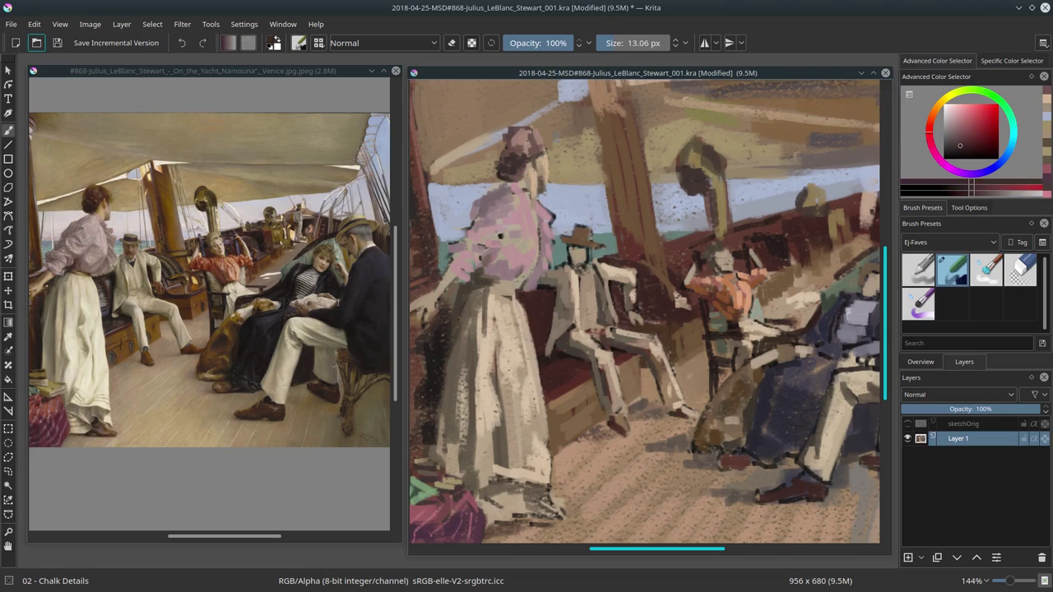
left_click_drag(516, 146, 533, 151)
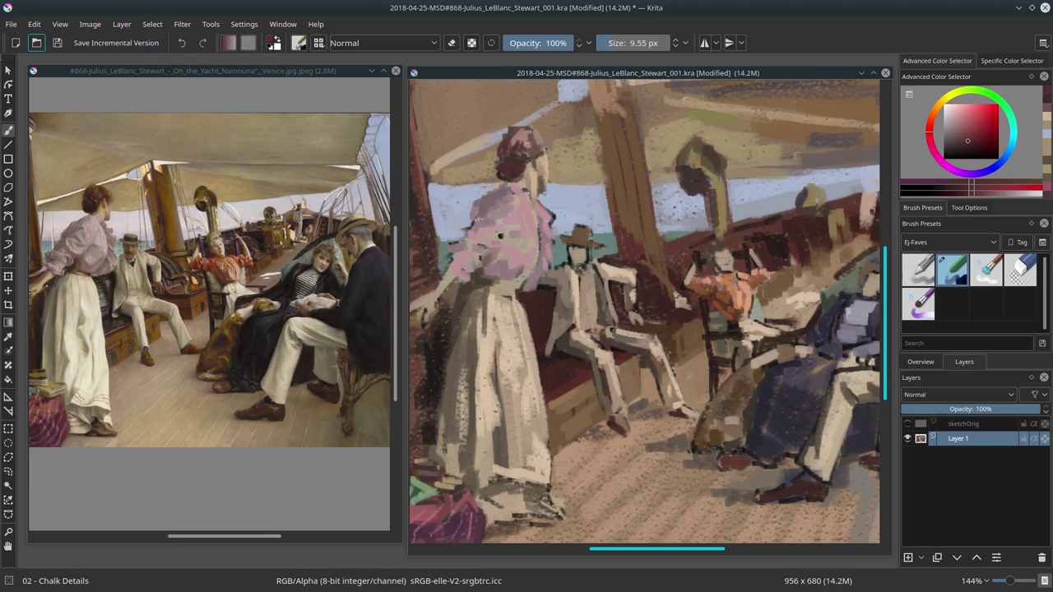
With a 7 px brush, sample dark red and repaint the woman's hair.
left_click(527, 152, "ctrl")
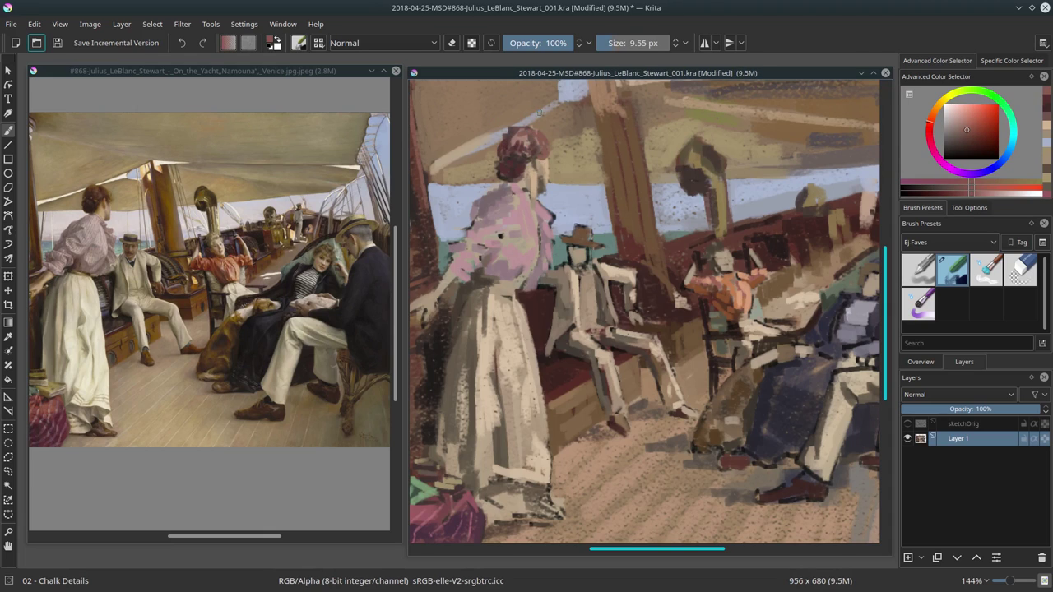
key("bracketleft")
left_click(541, 195, "ctrl")
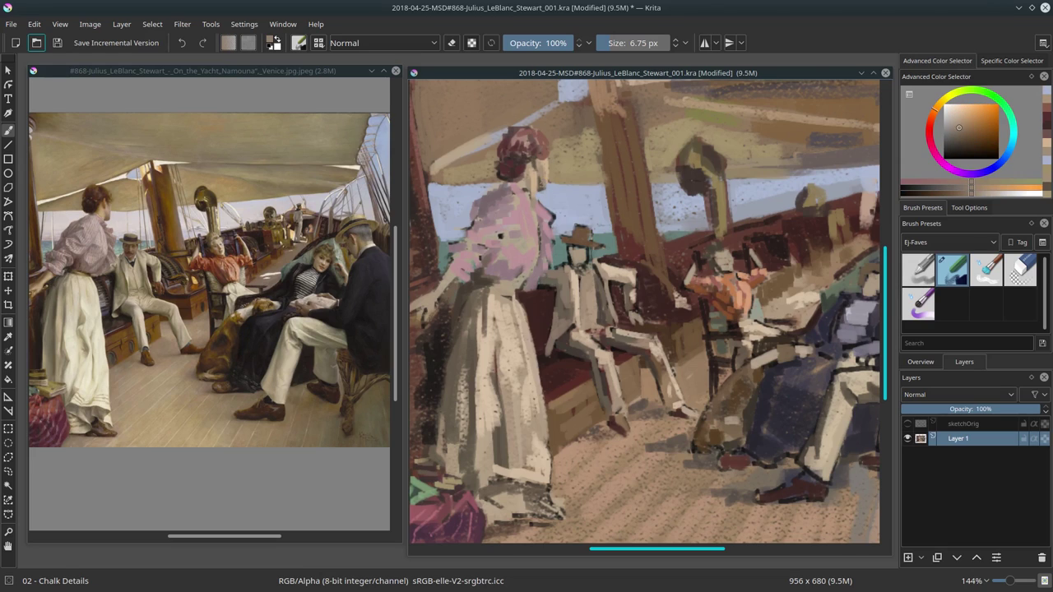
left_click(553, 160, "ctrl")
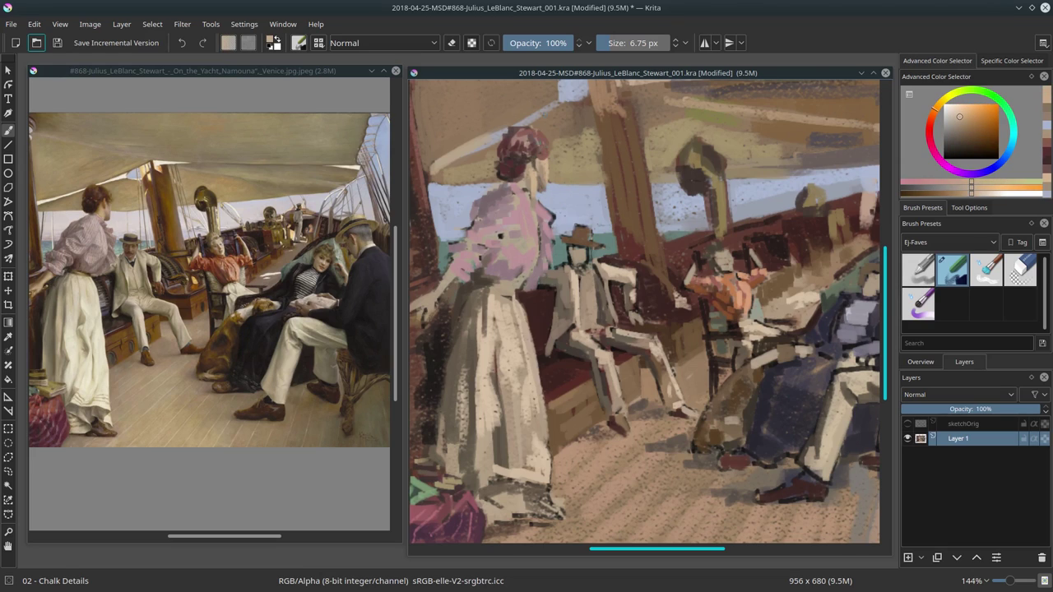
left_click(543, 196, "ctrl")
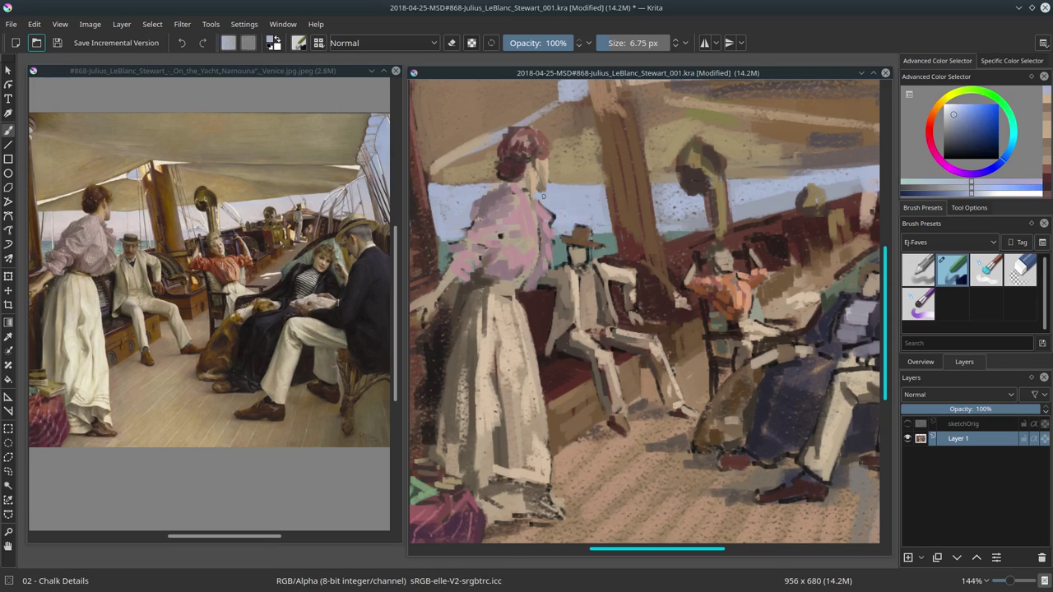
left_click(505, 135, "ctrl")
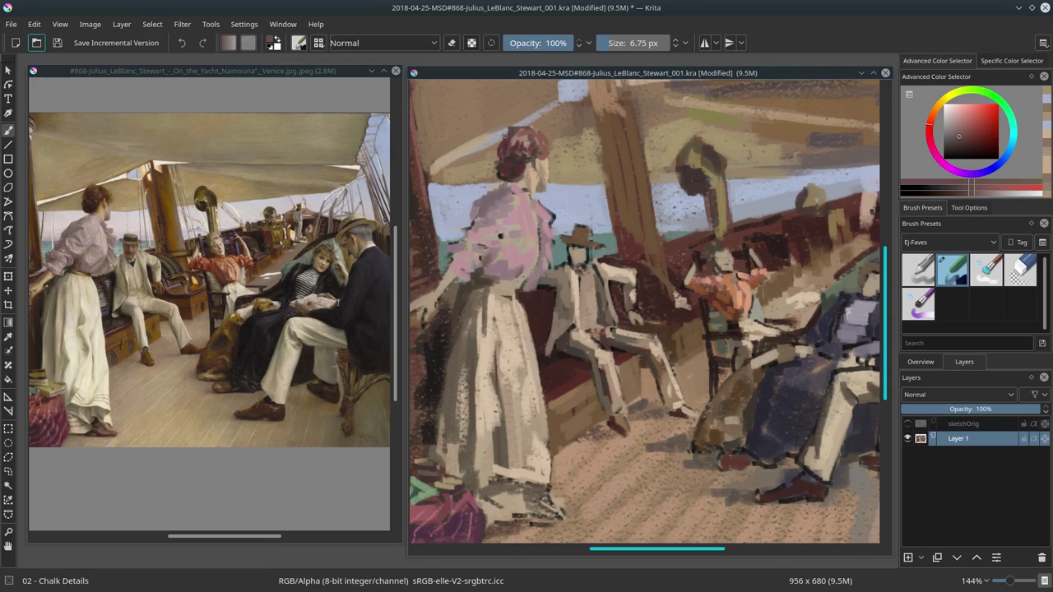
left_click_drag(505, 135, 514, 165)
Sample red-browns, paint a stroke above the hair, then undo that stray stroke.
left_click(510, 149, "ctrl")
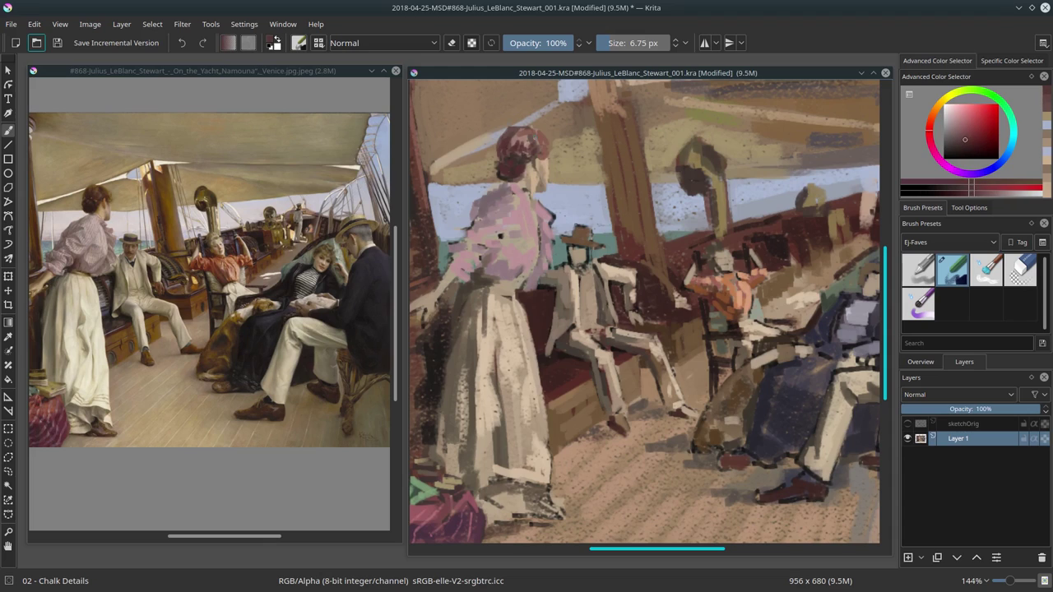
left_click(501, 162, "ctrl")
left_click(509, 188, "ctrl")
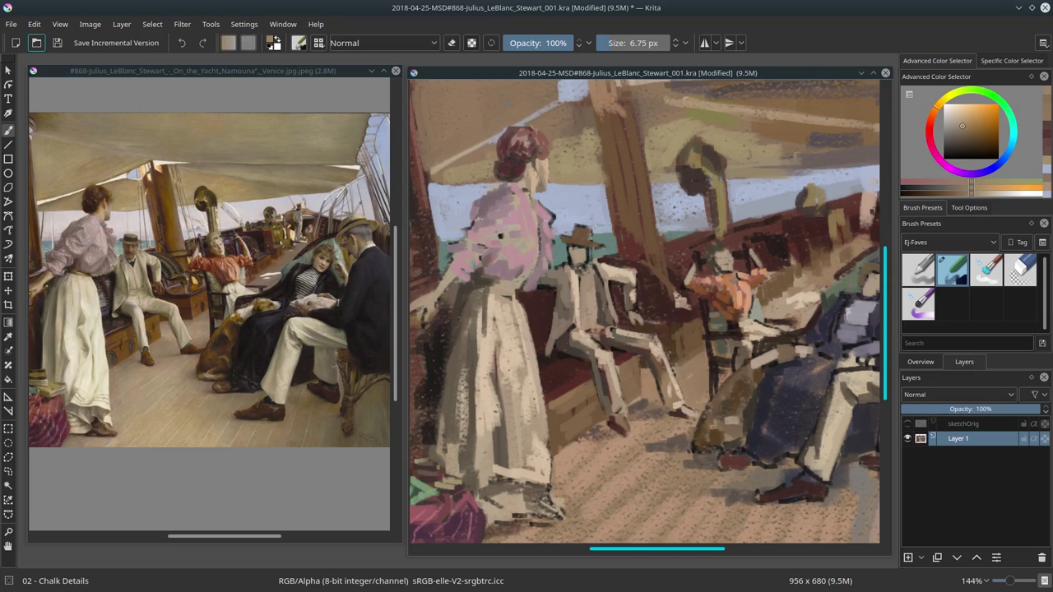
left_click_drag(520, 119, 543, 111)
left_click(516, 164, "ctrl")
key("ctrl+z")
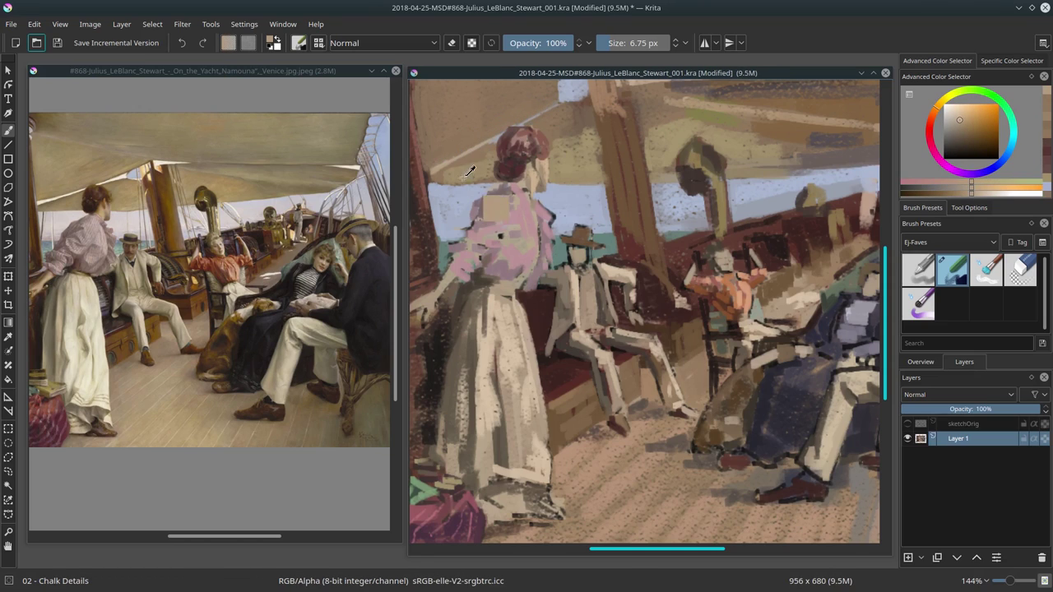
Sample light sky blue, zoom out, and show the painting's thumbnail in the Overview docker.
left_click(477, 189, "ctrl")
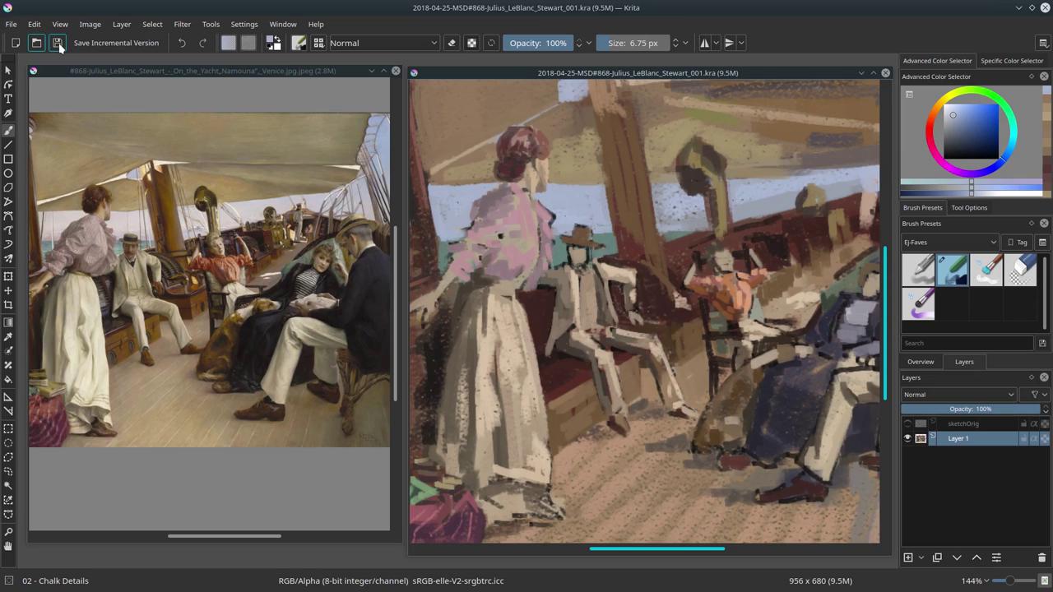
key("minus")
key("minus")
left_click(926, 363)
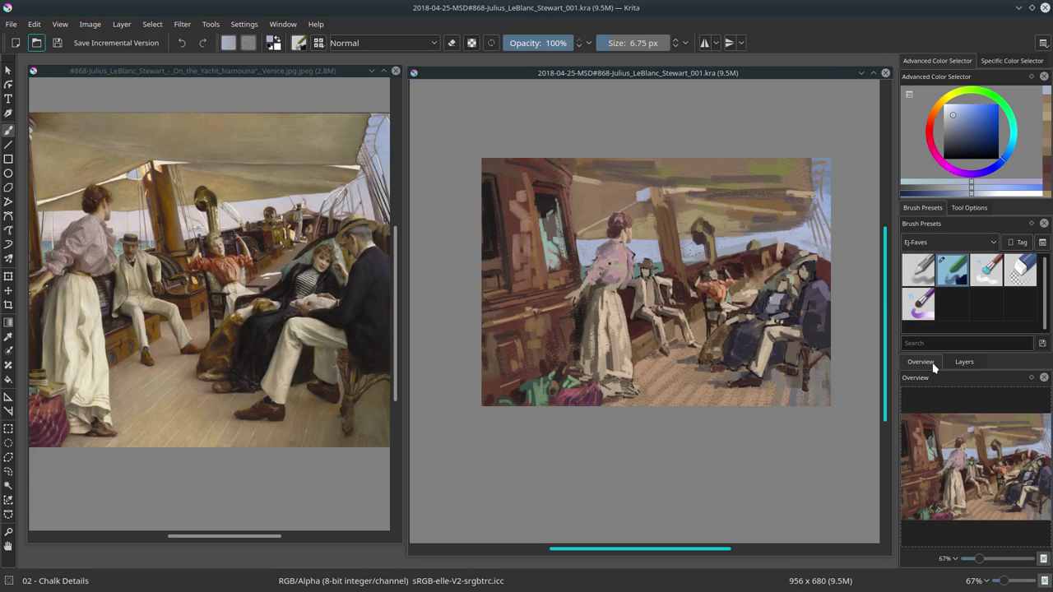
Sample a light teal and a brown from the reference painting and the study.
scroll(205, 247, "down", 3)
scroll(579, 211, "up", 3)
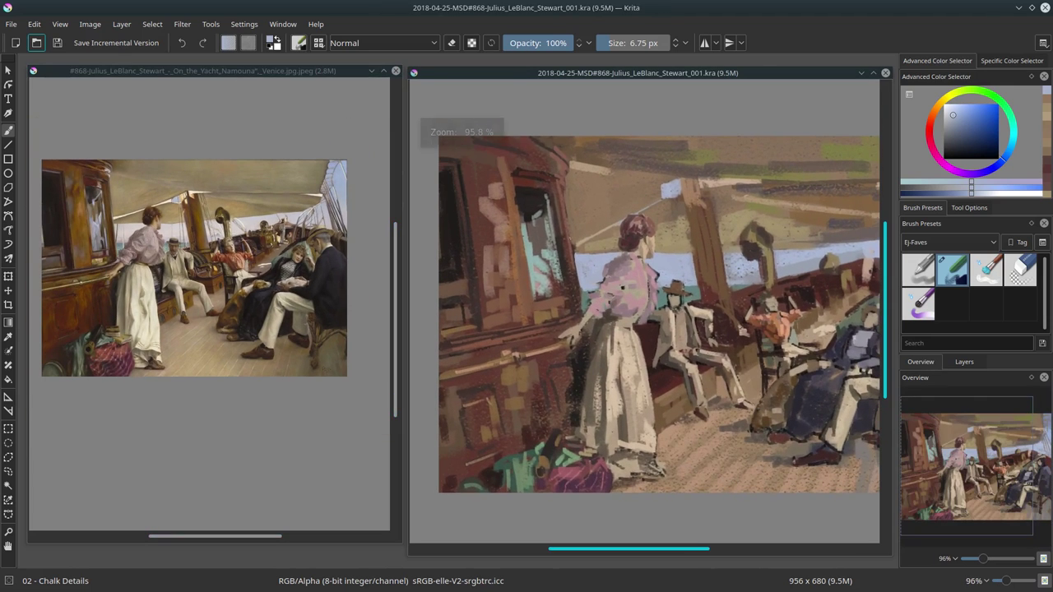
left_click(576, 218, "ctrl")
left_click(536, 247, "ctrl")
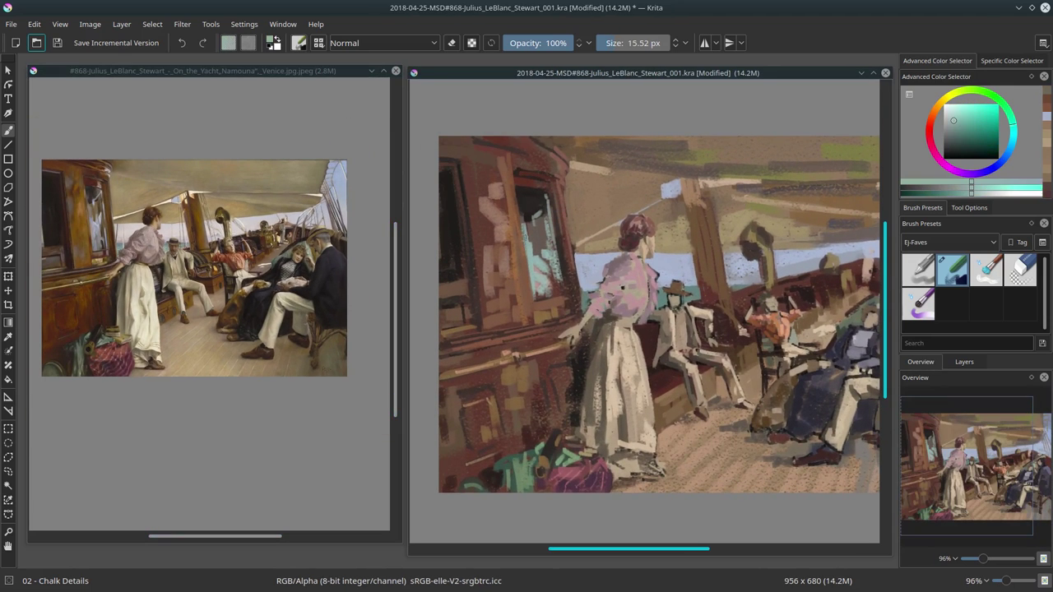
left_click(530, 279, "ctrl")
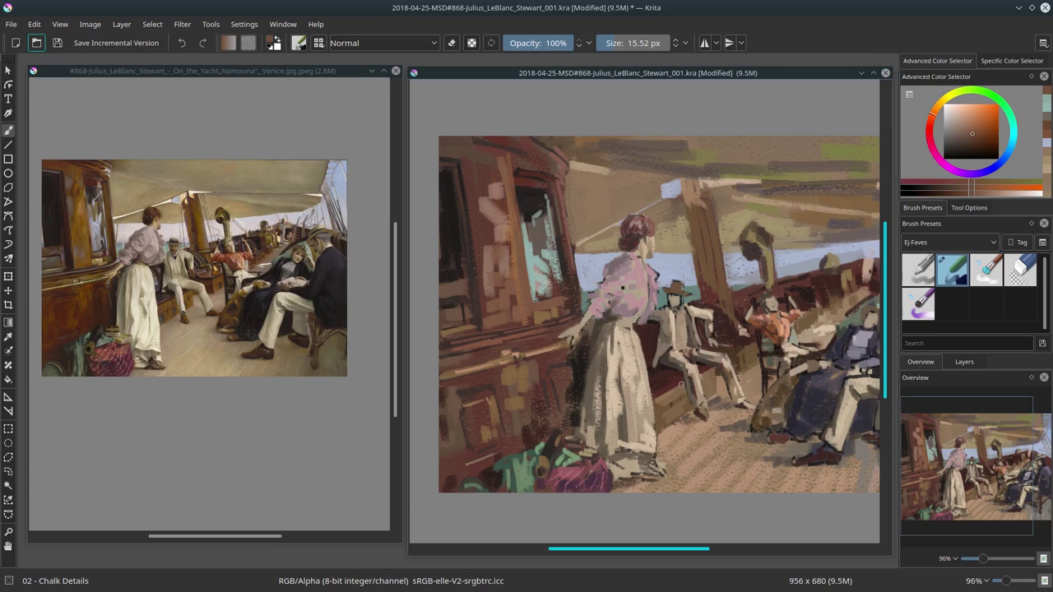
scroll(377, 367, "up", 3)
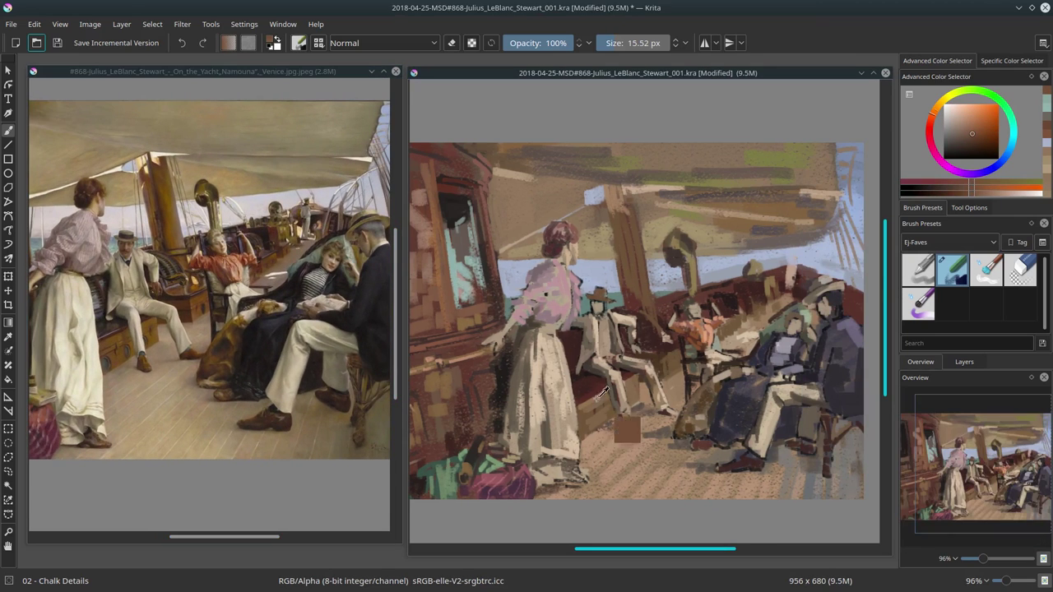
Sample deck browns and paint a small stroke near the man's legs.
left_click(600, 424, "ctrl")
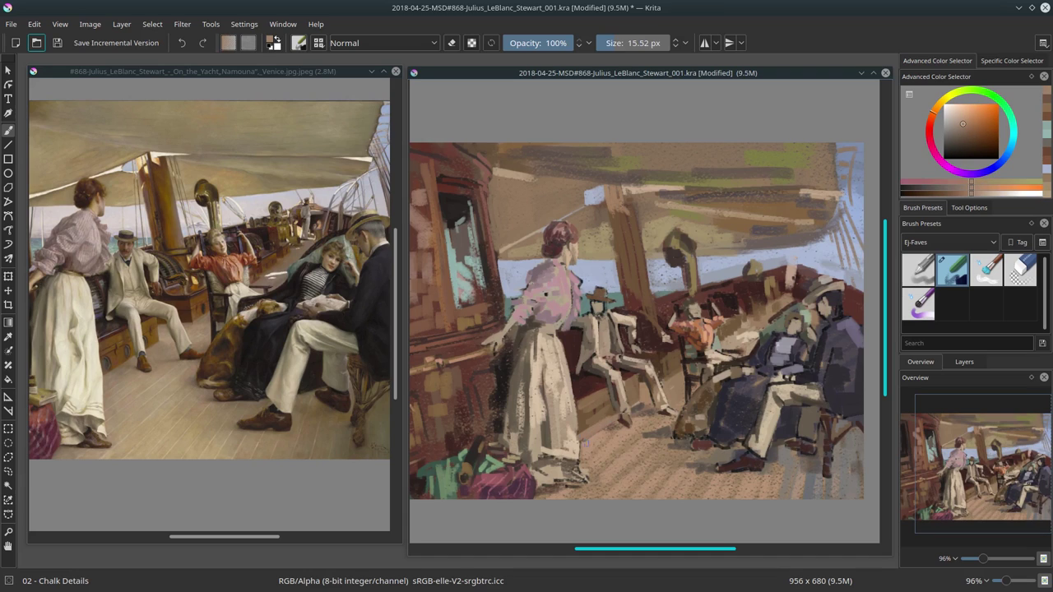
left_click(633, 432, "ctrl")
left_click(640, 405, "ctrl")
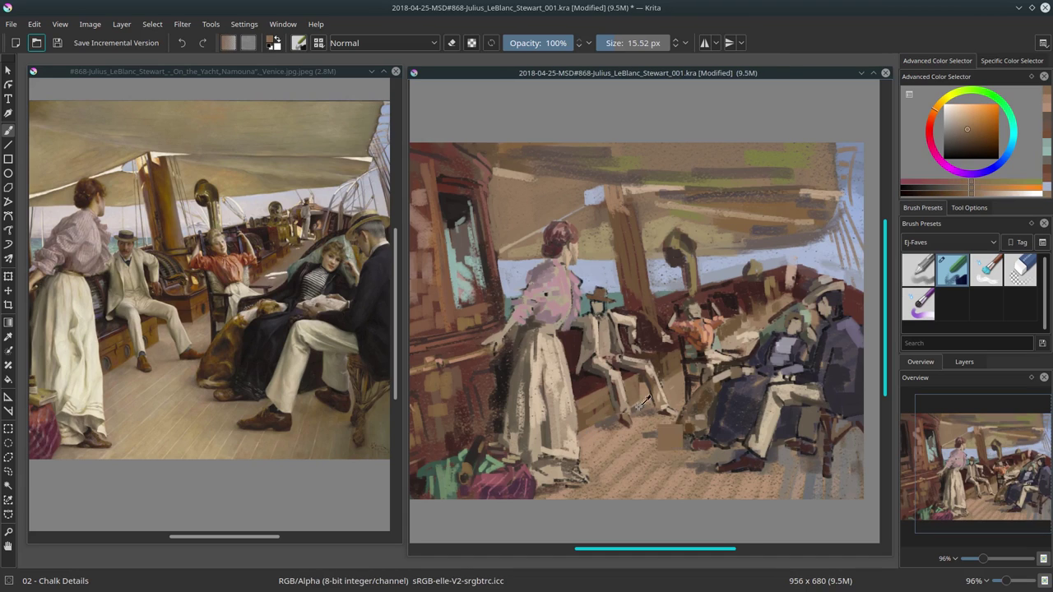
left_click(610, 425, "ctrl")
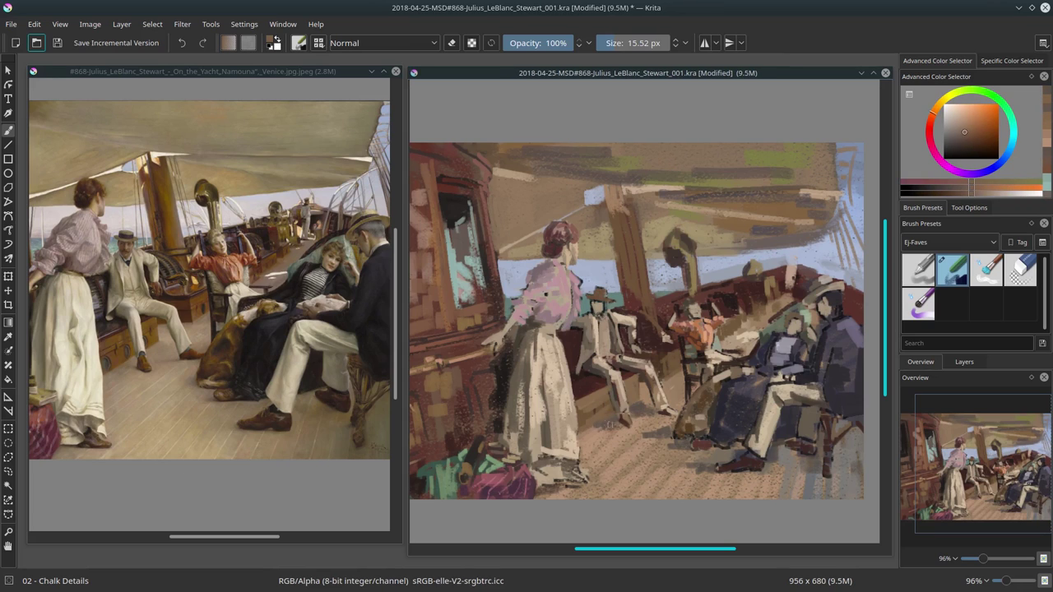
left_click_drag(642, 416, 658, 407)
Sample a lighter tone and a dark figure blue, resizing the brush from 29 px to 9 px.
left_click(616, 419, "ctrl")
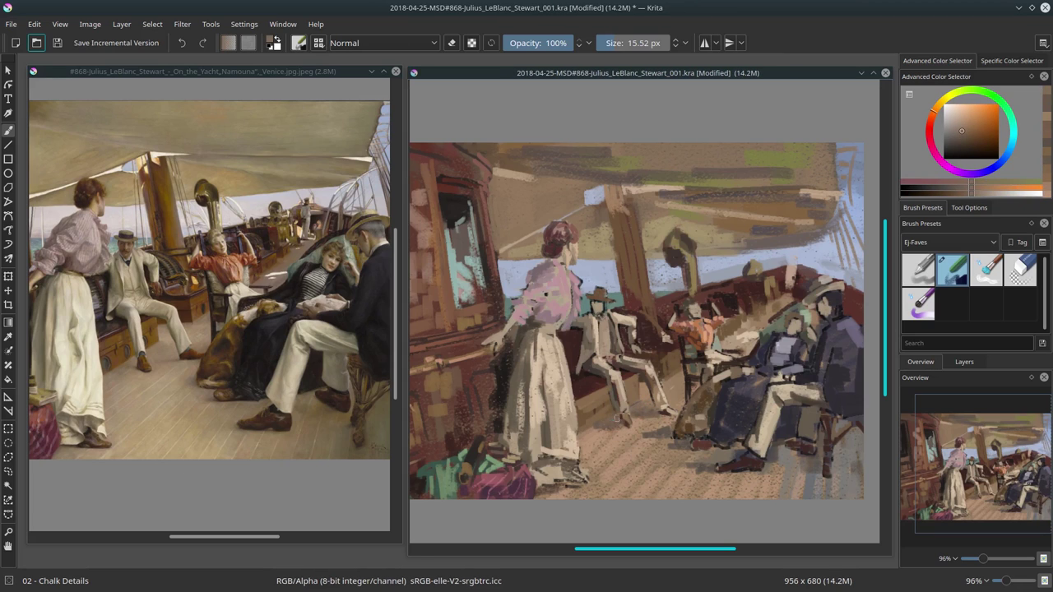
left_click(658, 451, "ctrl")
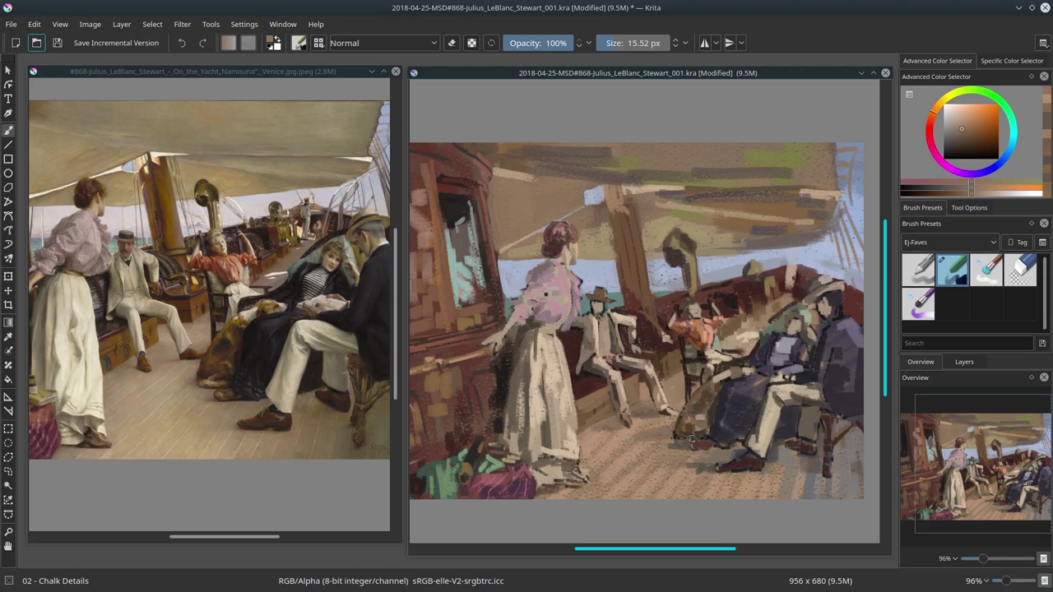
left_click_drag(658, 435, 691, 445)
left_click(747, 445, "ctrl")
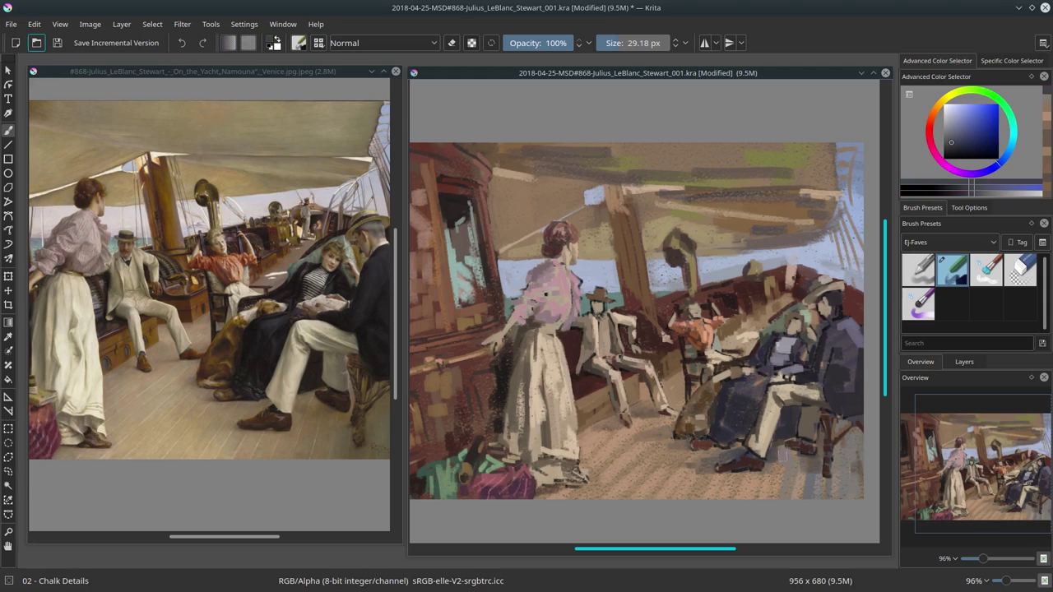
left_click_drag(797, 439, 741, 440)
Sample orange-browns, a blue-violet and a magenta-purple, enlarging the brush to about 20 px.
left_click(647, 400, "ctrl")
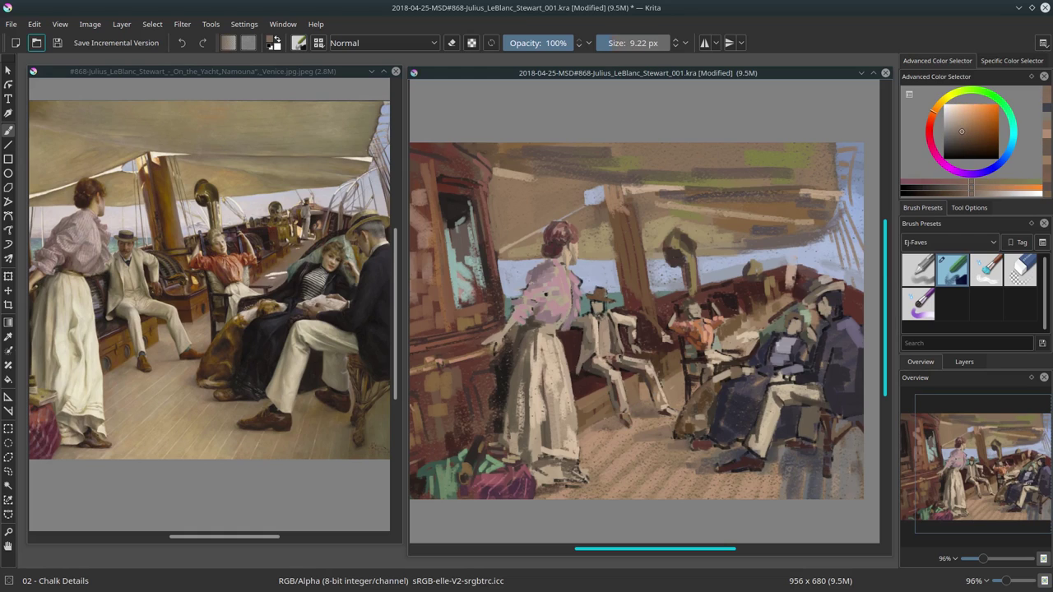
left_click(620, 418, "ctrl")
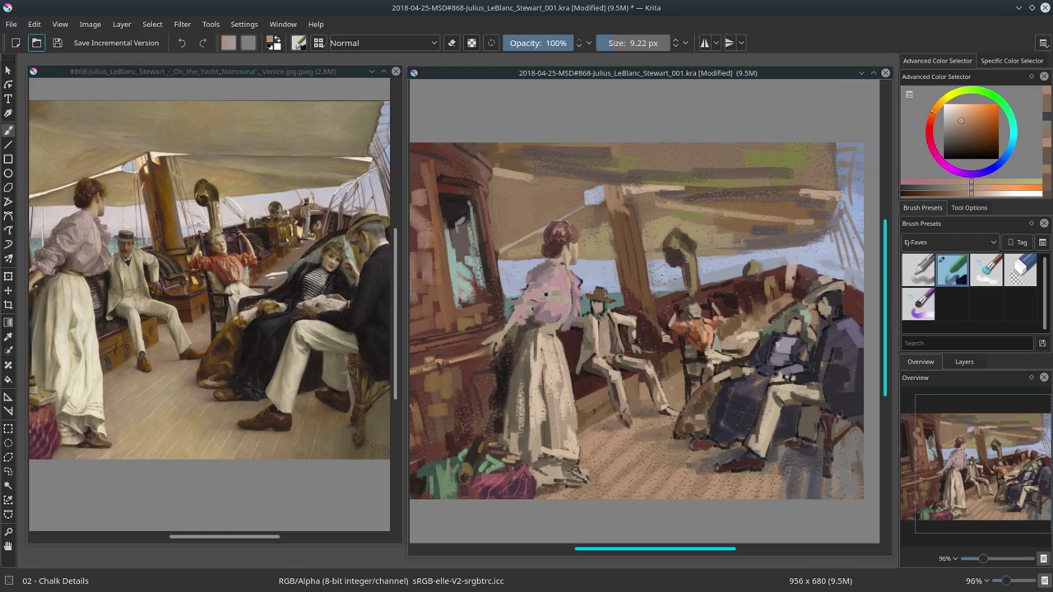
left_click(642, 429, "ctrl")
left_click_drag(642, 430, 647, 429)
left_click(582, 414, "ctrl")
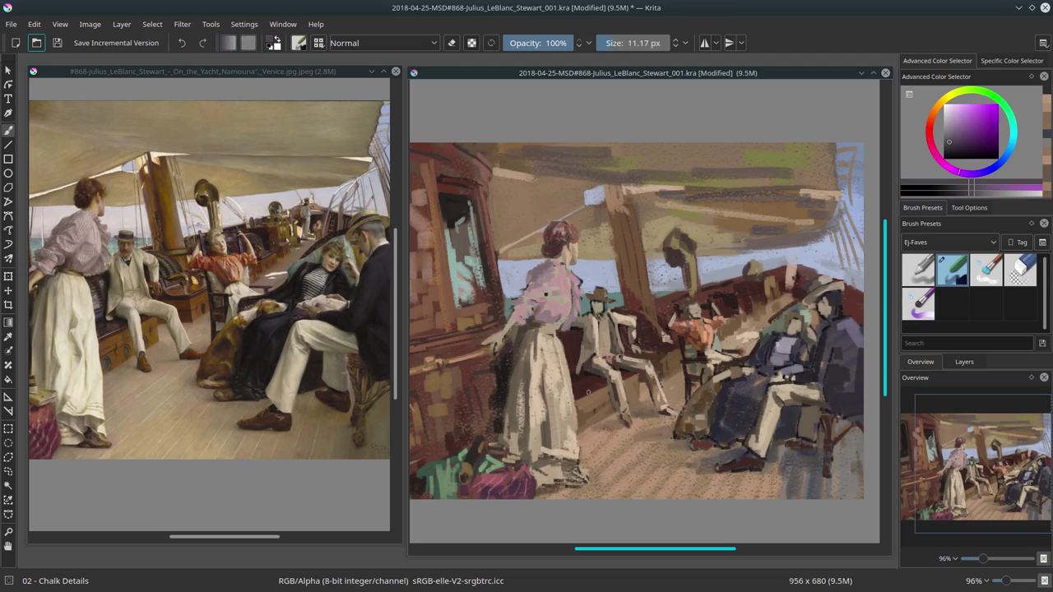
mouse_move(581, 414)
left_mouse_down()
mouse_move(603, 408)
mouse_move(609, 417)
left_mouse_up()
Sample orange and red-brown deck colours at a 10 px brush, then save the painting.
left_click(621, 418, "ctrl")
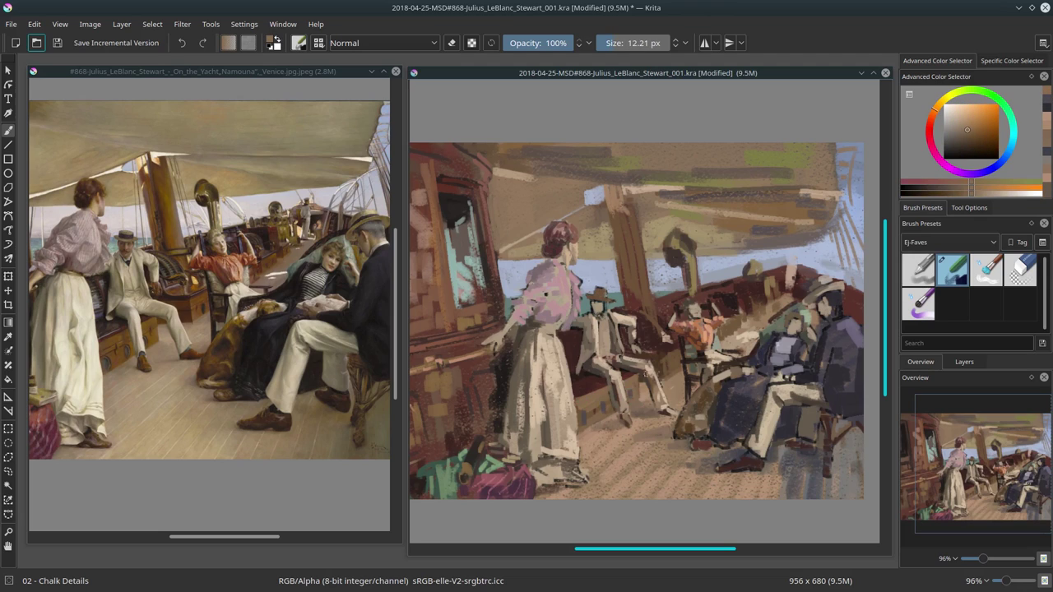
left_click(576, 349, "ctrl")
left_click_drag(576, 349, 578, 349)
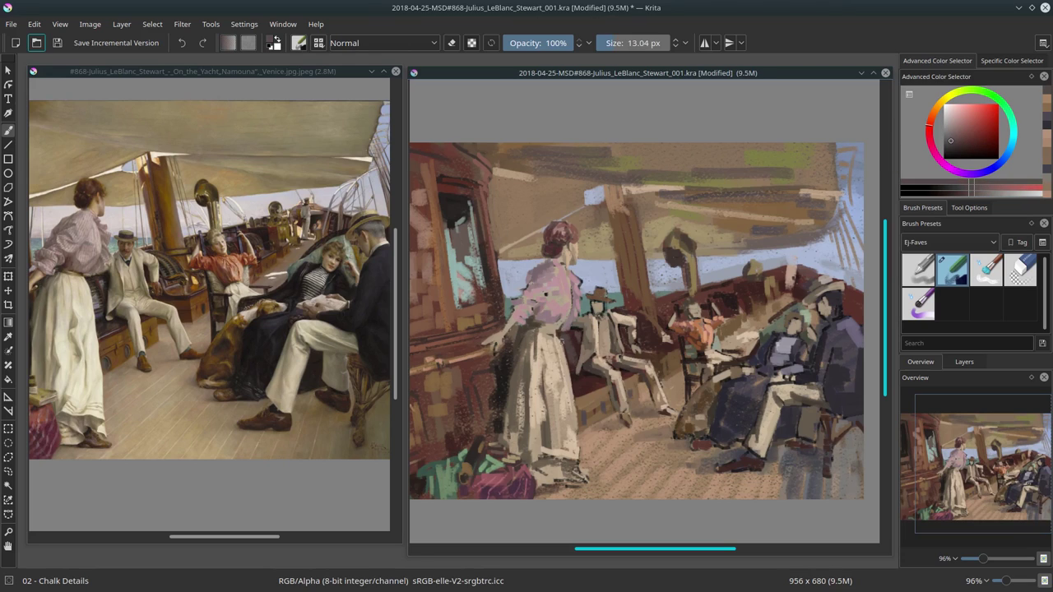
left_click(634, 424, "ctrl")
left_click_drag(634, 424, 629, 424)
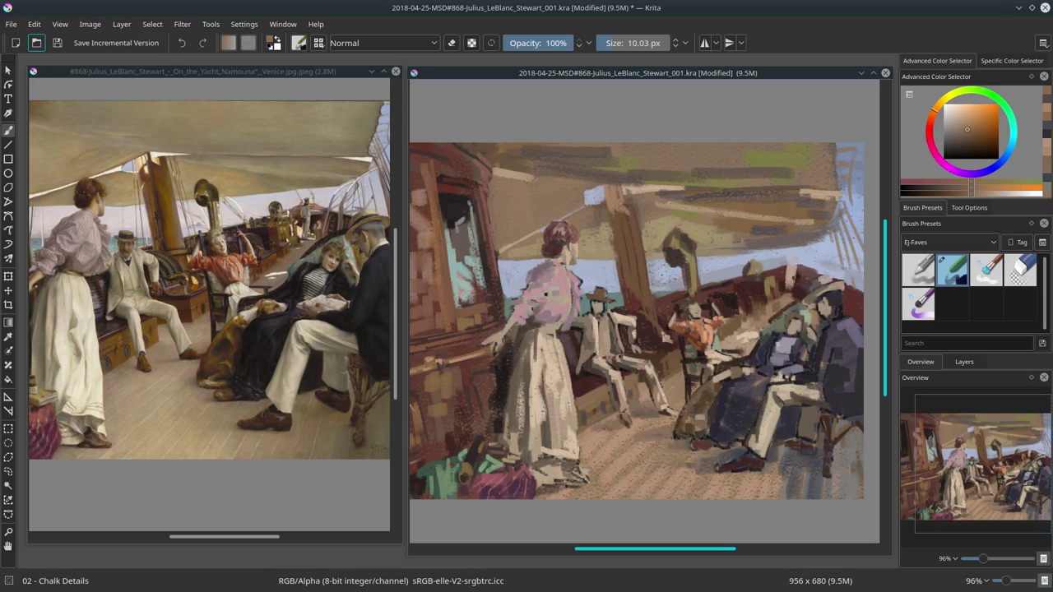
left_click(546, 294, "ctrl")
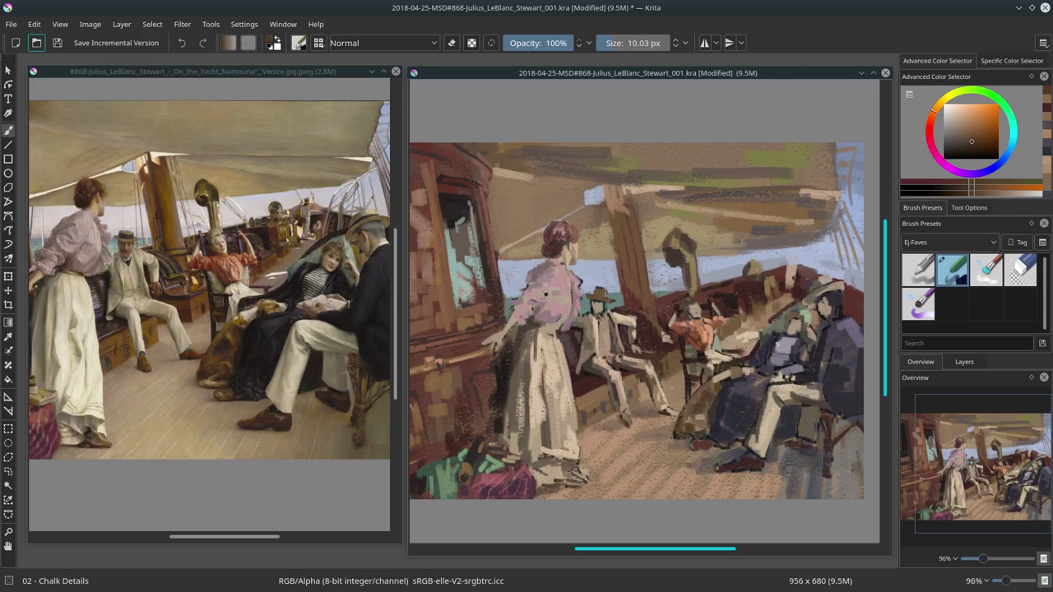
key("ctrl+s")
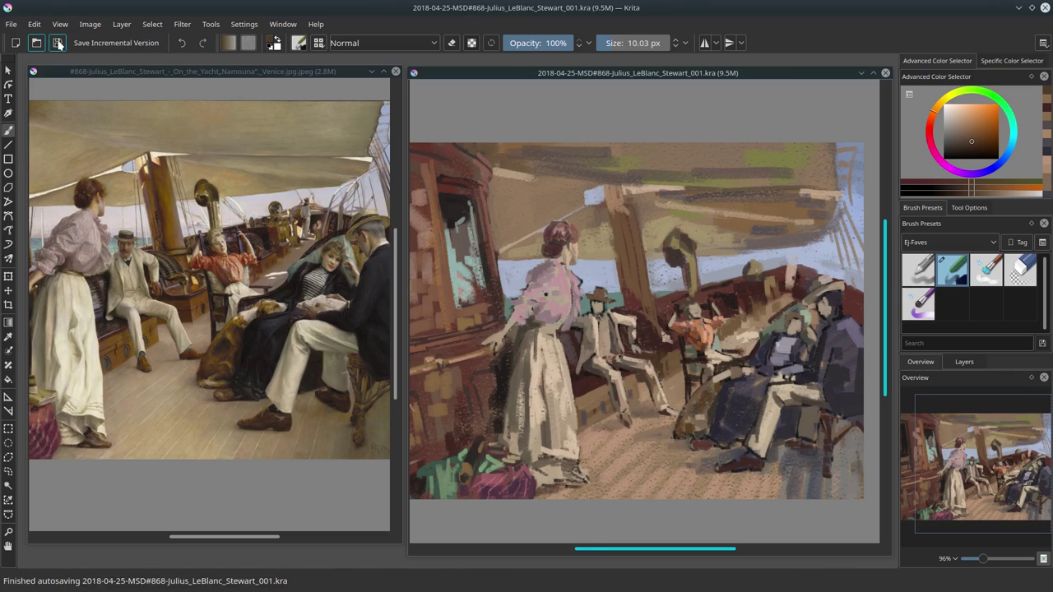
key("plus")
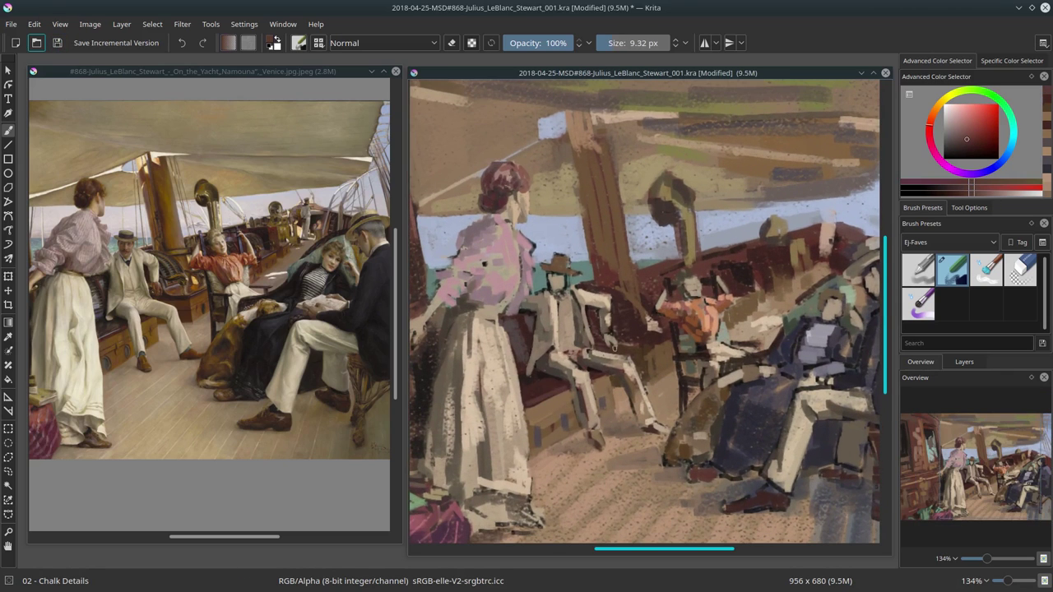
Repaint the mast in a lighter orange-brown with a 13 px brush.
left_click(627, 347, "ctrl")
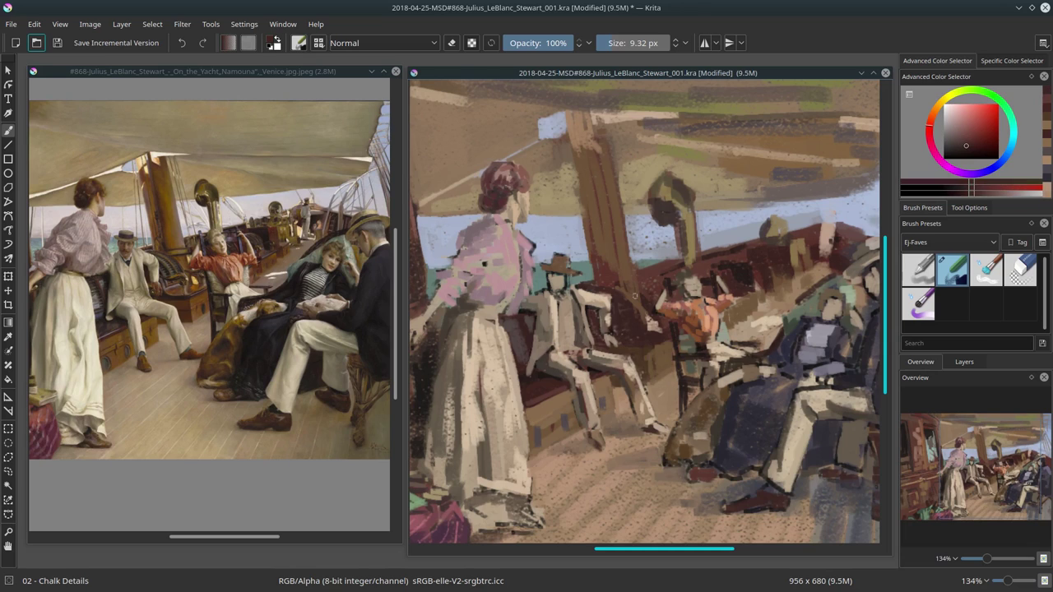
left_click(634, 295, "ctrl")
left_click_drag(640, 287, 652, 259, "ctrl")
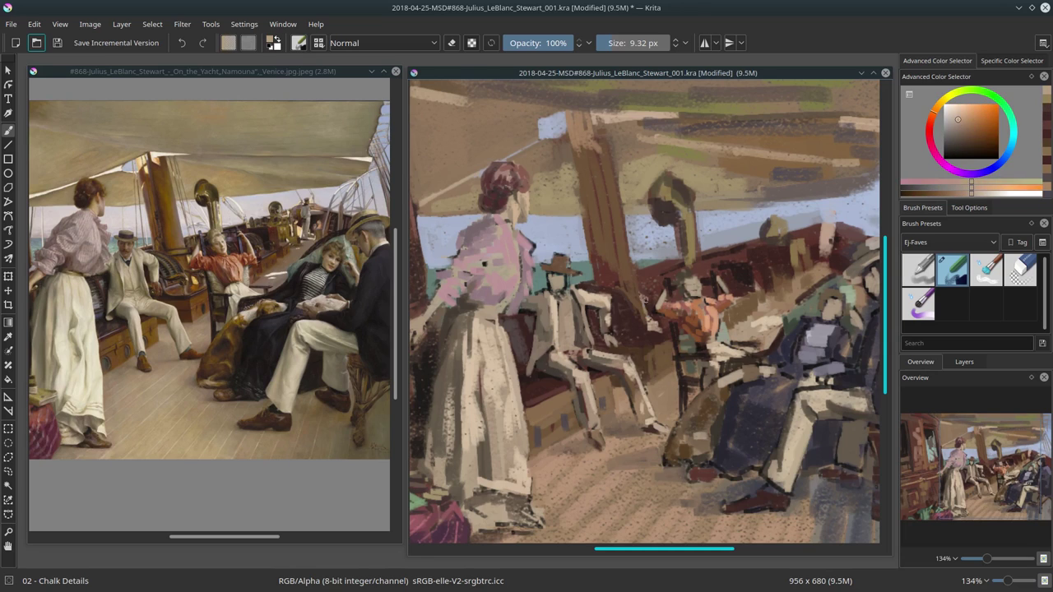
left_click(578, 159, "ctrl")
key("bracketright")
left_click_drag(578, 158, 568, 124)
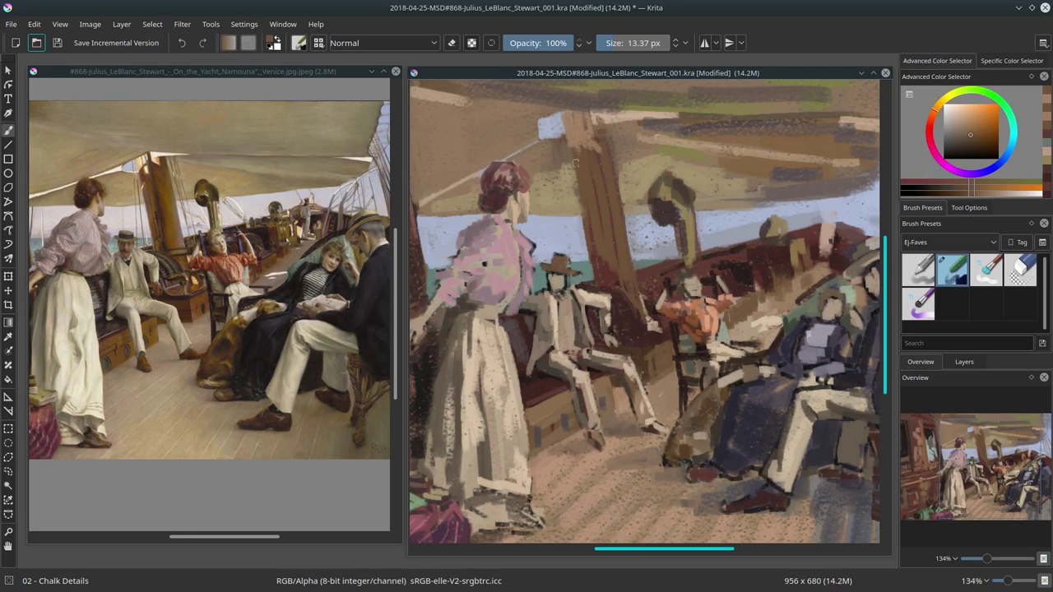
Sample oranges and a dark red, then add a small orange stroke near the mast.
left_click(576, 119, "ctrl")
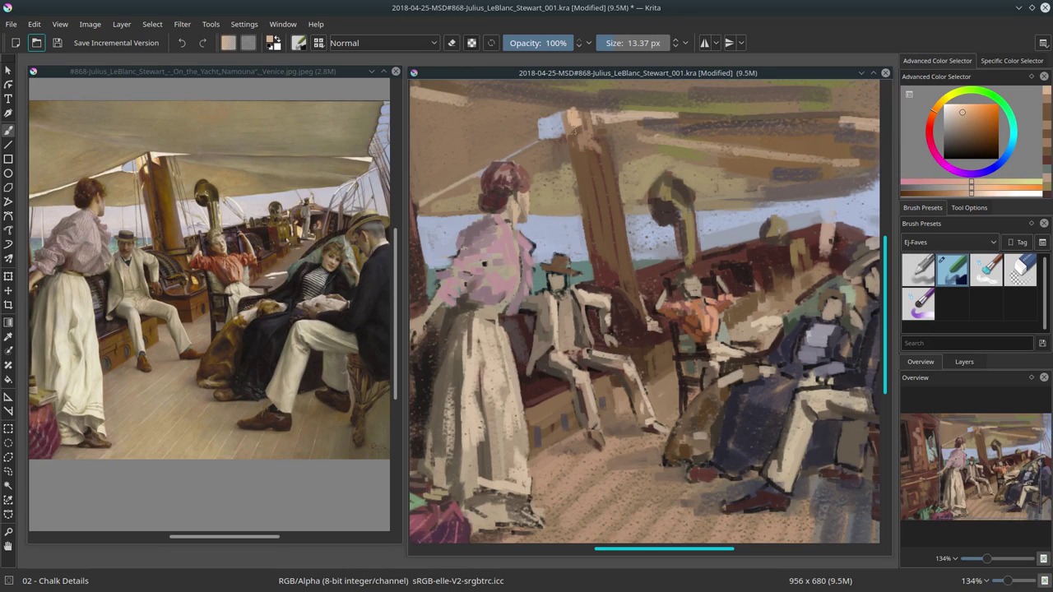
left_click(579, 142, "ctrl")
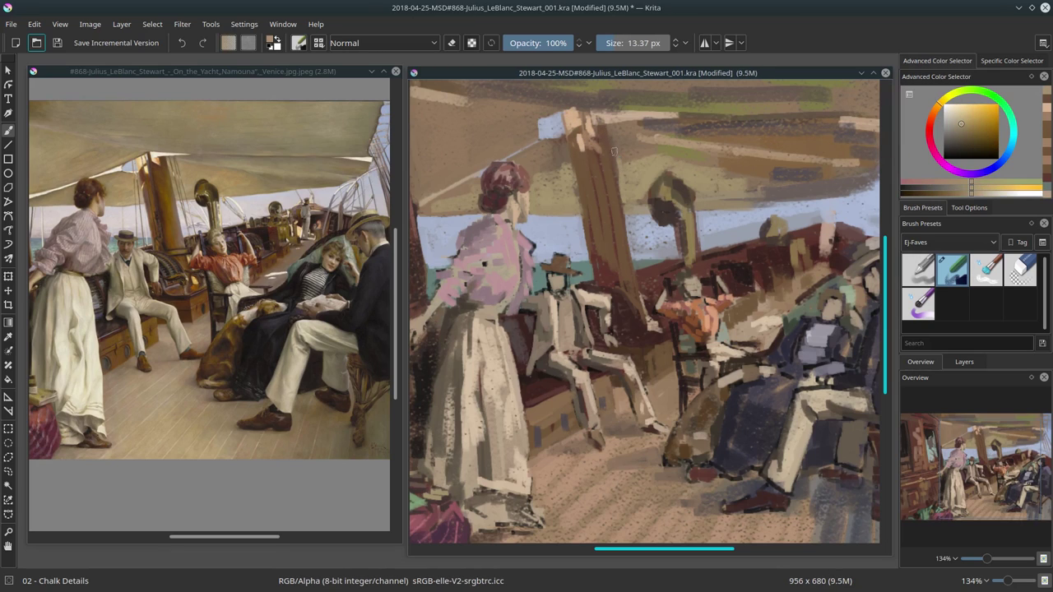
key("bracketright")
key("bracketright")
left_click(617, 211, "ctrl")
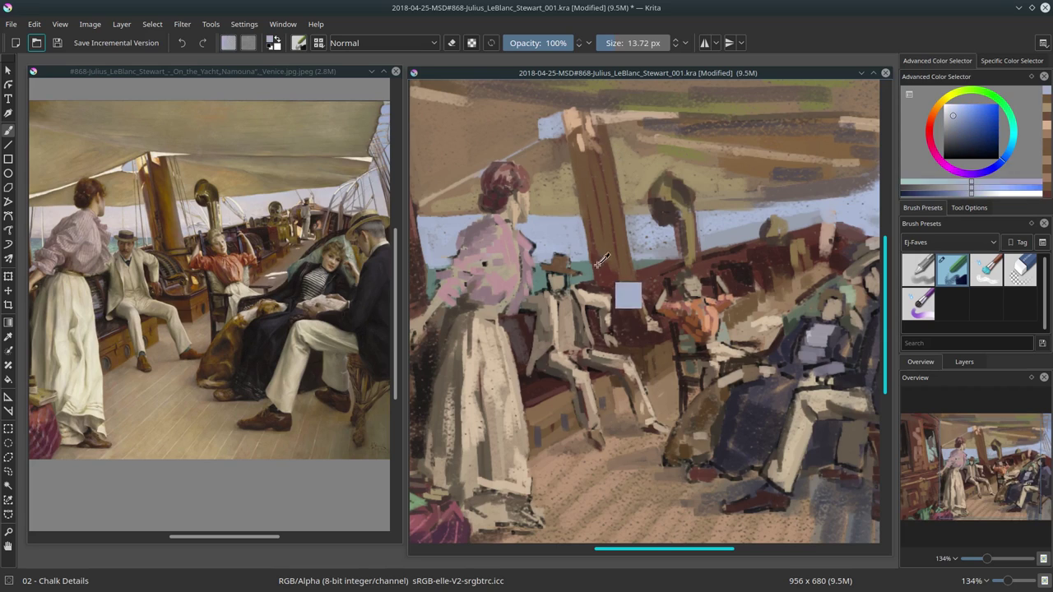
key("bracketleft")
key("bracketleft")
left_click(650, 333, "ctrl")
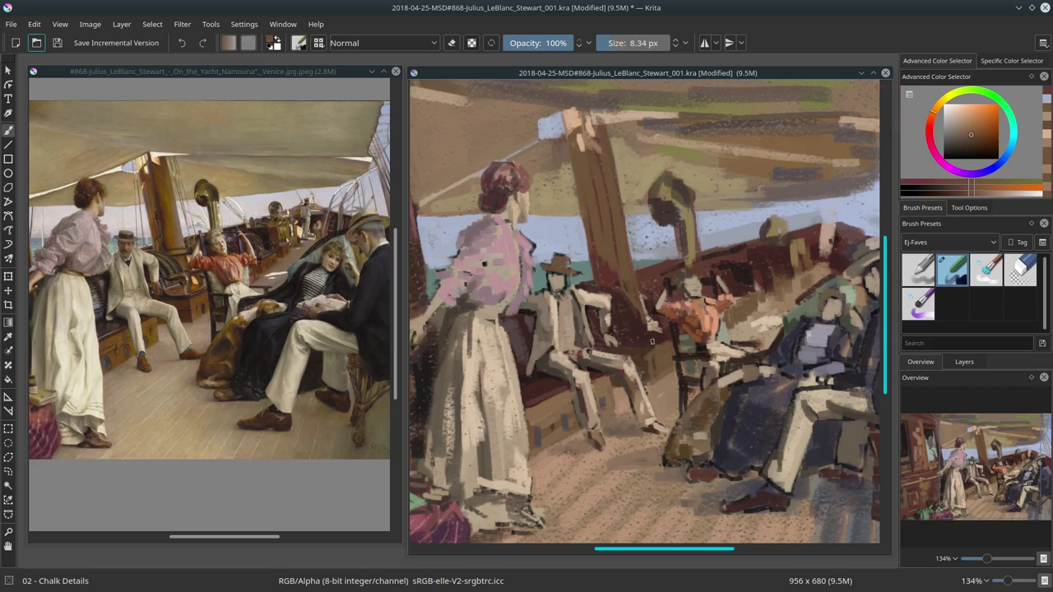
key("bracketright")
key("bracketright")
left_click_drag(646, 339, 631, 339)
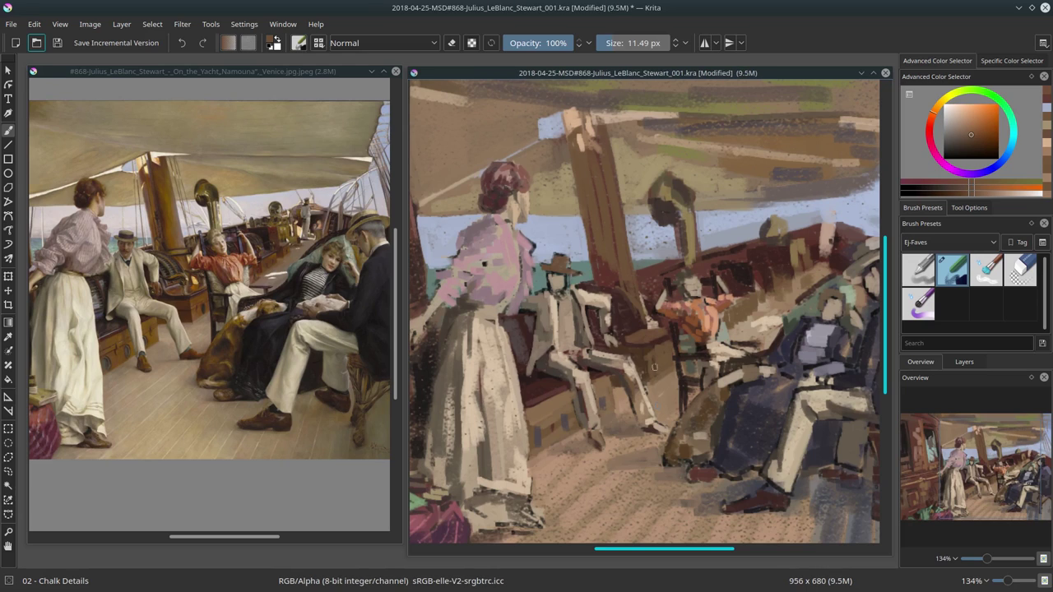
Paint four thin dark-red rope lines beside the mast with an 8 px brush, then save.
key("bracketleft")
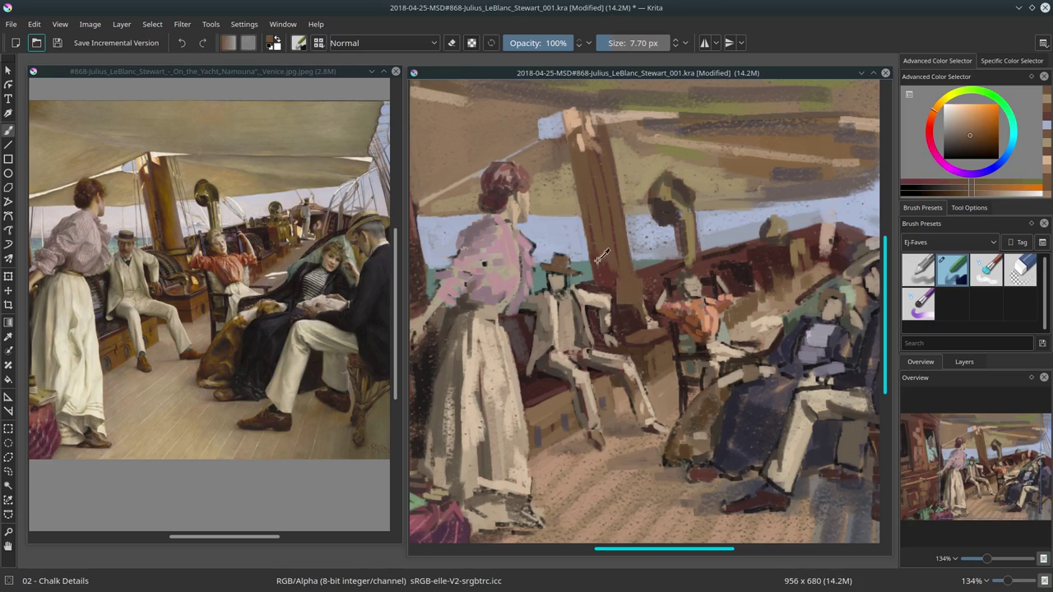
left_click(564, 155, "ctrl")
mouse_move(560, 125)
left_mouse_down()
mouse_move(574, 228)
mouse_move(561, 199)
mouse_move(578, 256)
left_mouse_up()
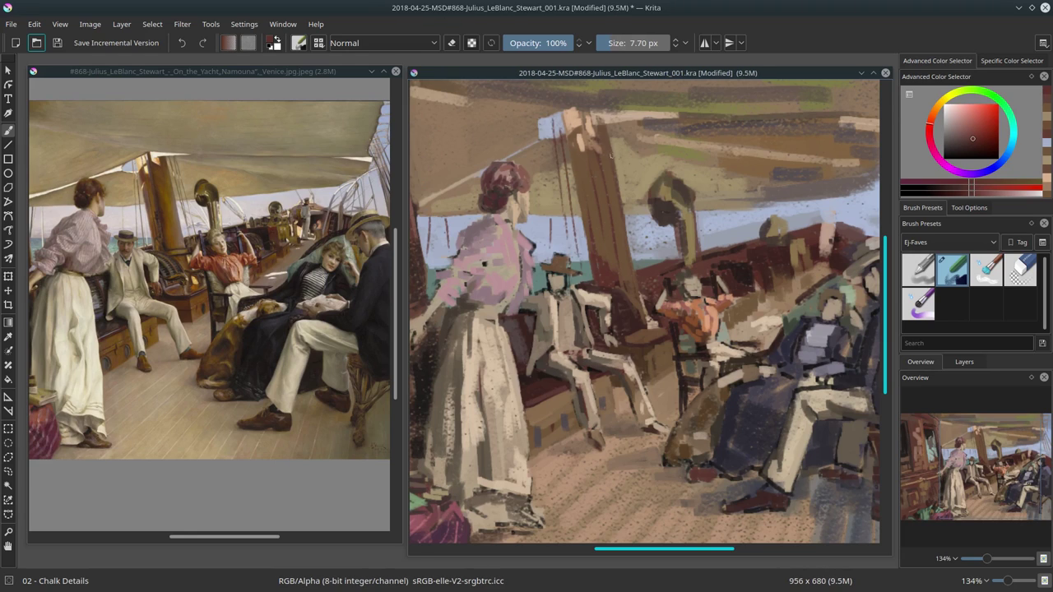
left_click_drag(614, 128, 630, 199)
left_click_drag(622, 131, 638, 227)
left_click_drag(623, 128, 645, 237)
left_click(57, 44)
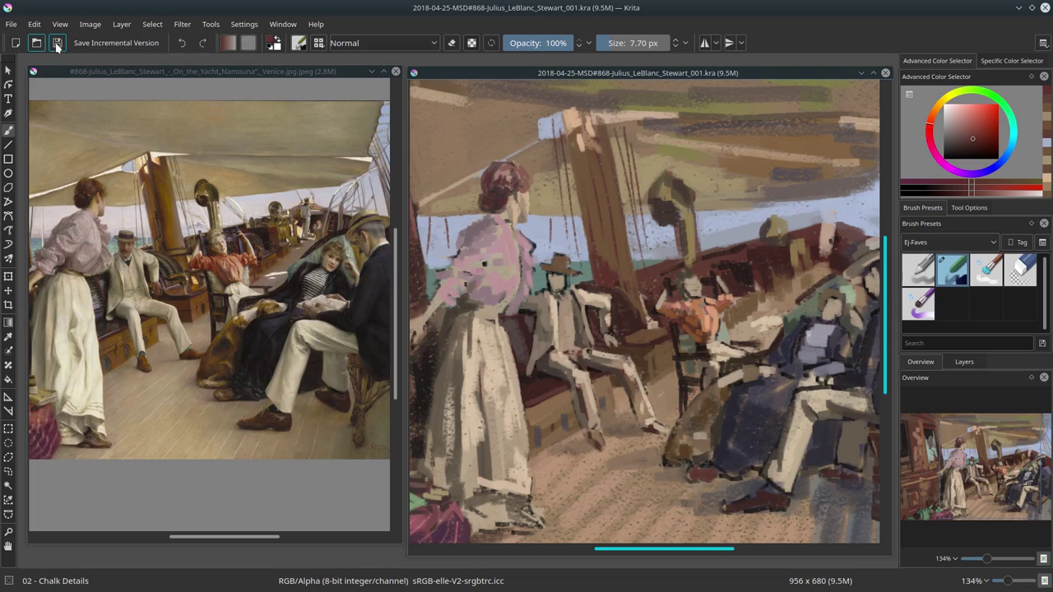
Dab dark brown and add small strokes around the smokestack and on the orange figure.
left_click(649, 188, "ctrl")
left_click(650, 188)
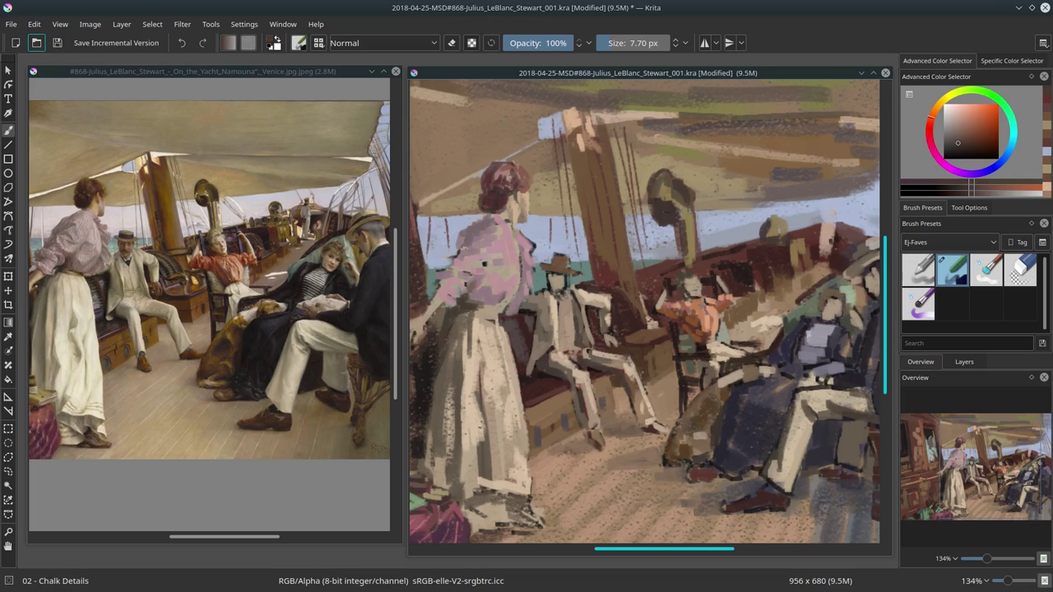
left_click(699, 205, "ctrl")
mouse_move(695, 201)
left_mouse_down()
mouse_move(724, 235)
mouse_move(720, 276)
left_mouse_up()
left_click(687, 184, "ctrl")
left_click(691, 247, "ctrl")
left_click(666, 228, "ctrl")
left_click_drag(674, 230, 679, 274)
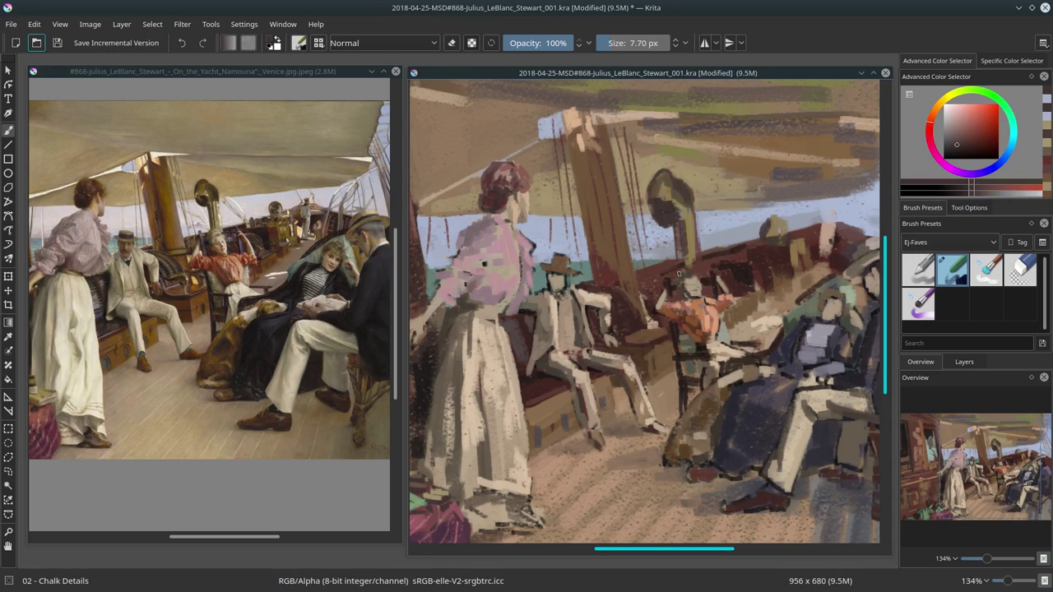
Paint a light beige vertical stroke beside the smokestack, pick light blue, and save.
key("bracketleft")
left_click(678, 232, "ctrl")
key("bracketleft")
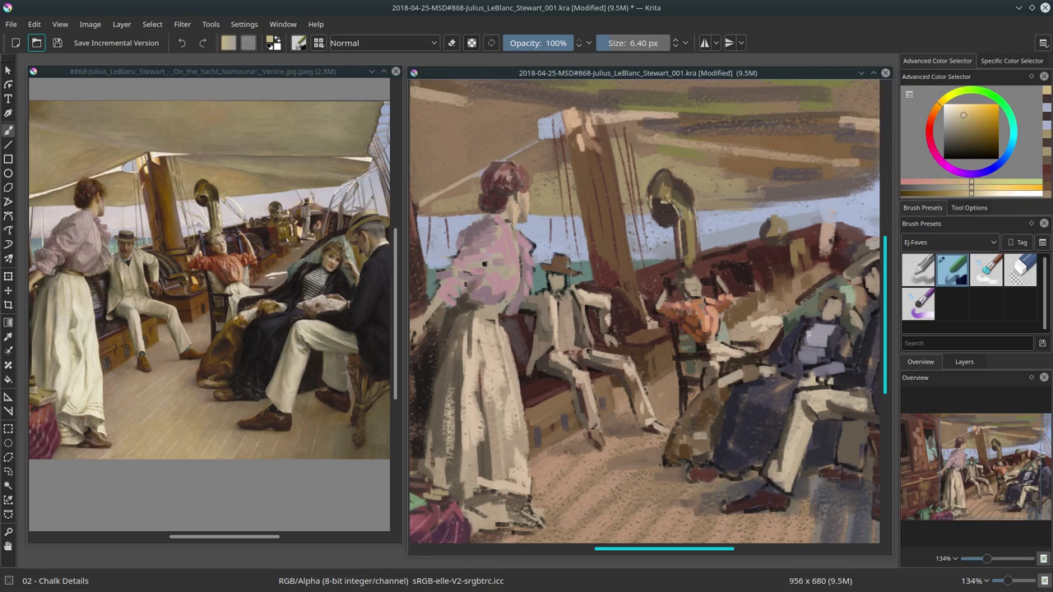
key("bracketright")
left_click_drag(697, 210, 697, 263)
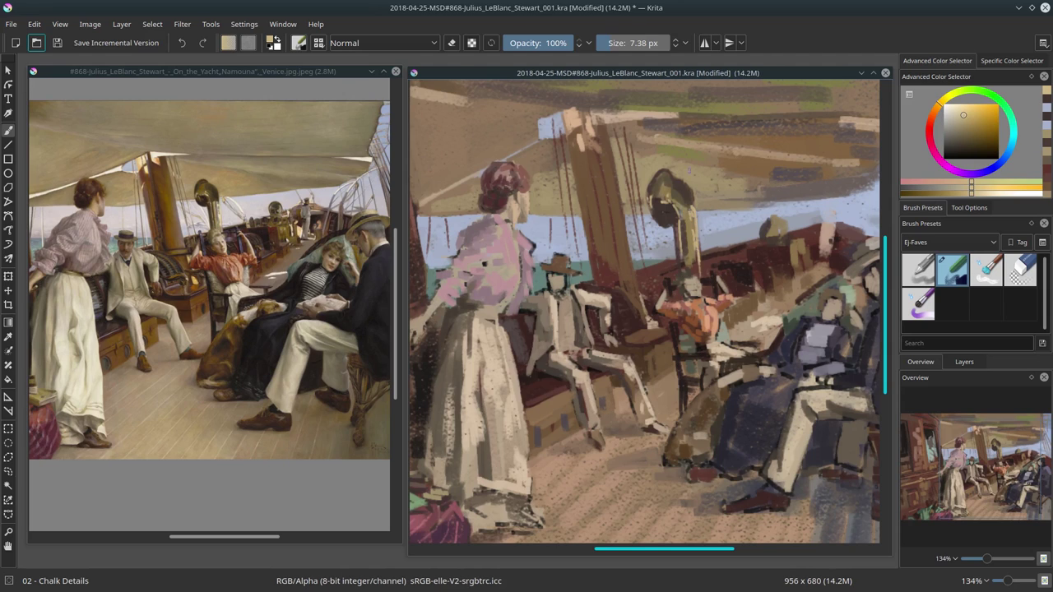
left_click(712, 241, "ctrl")
left_click(717, 228, "ctrl")
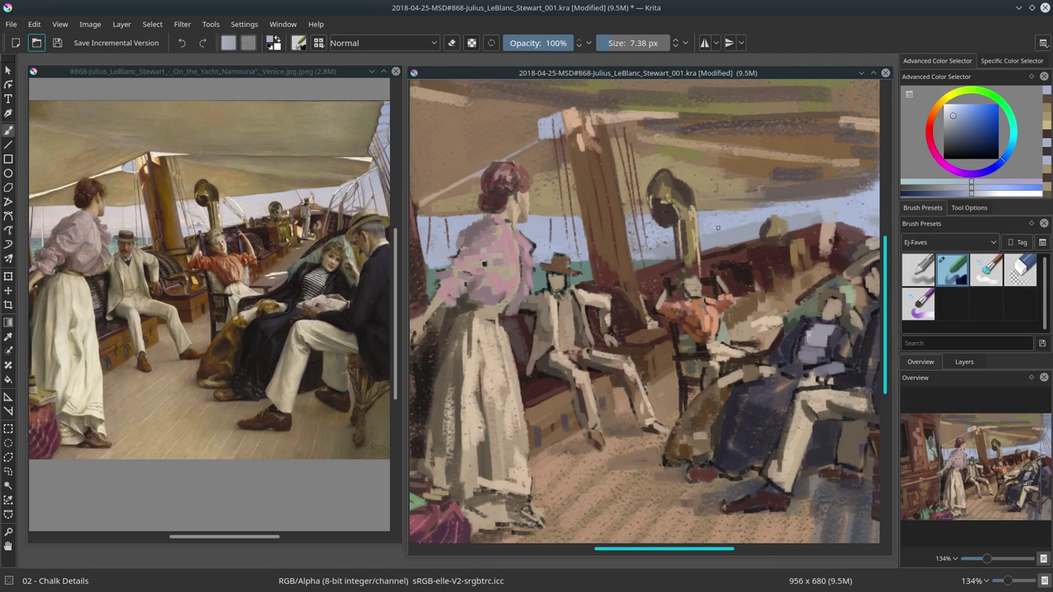
left_click(56, 44)
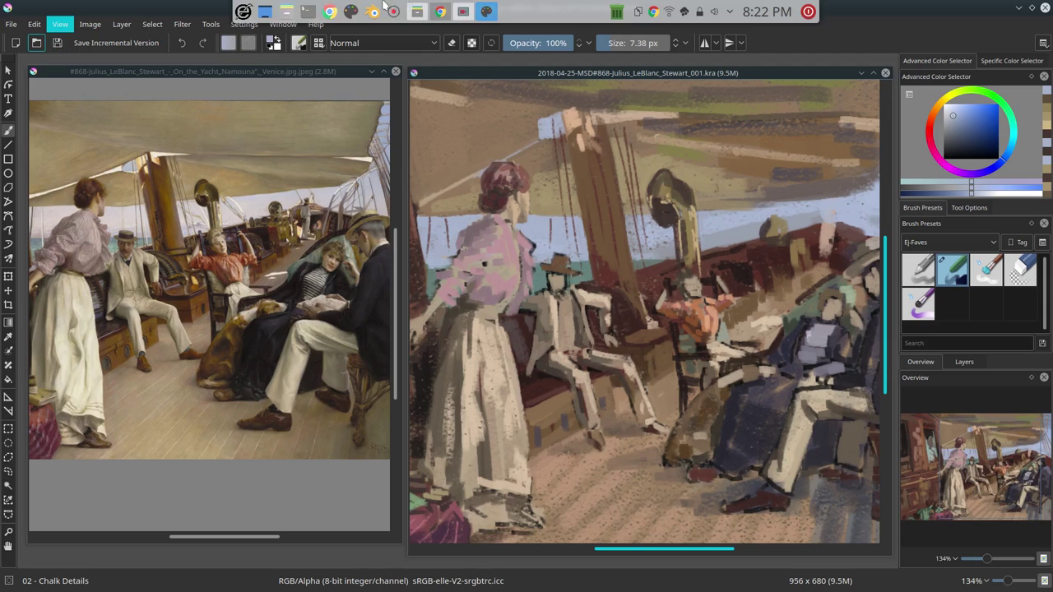
left_click(393, 12)
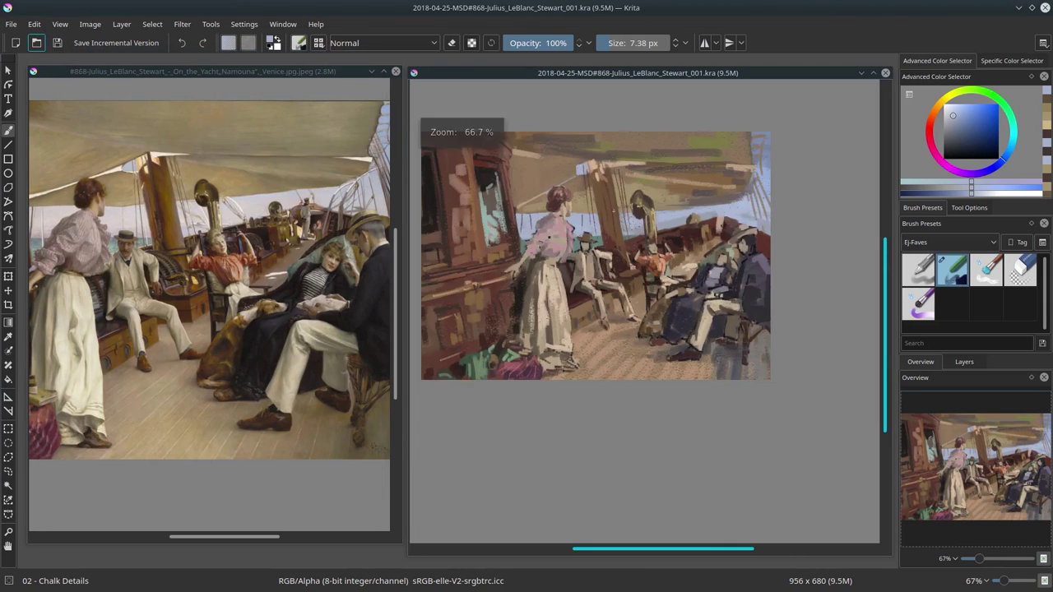
Check the painting mirrored and back to normal, sample browns at 15 px, and save.
key("m")
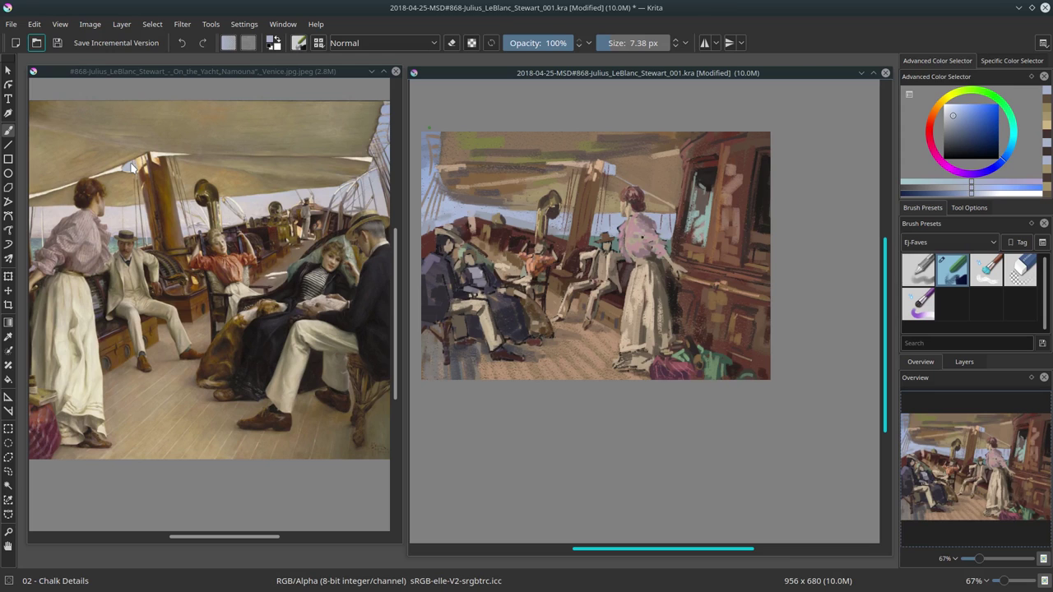
key("m")
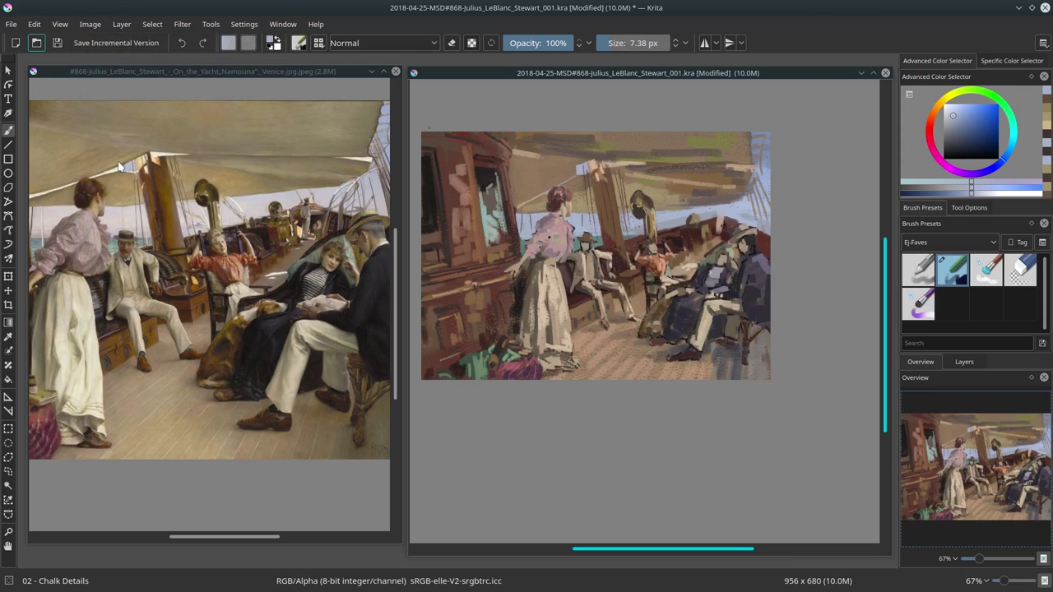
left_click(119, 167, "ctrl")
key("bracketright")
key("bracketright")
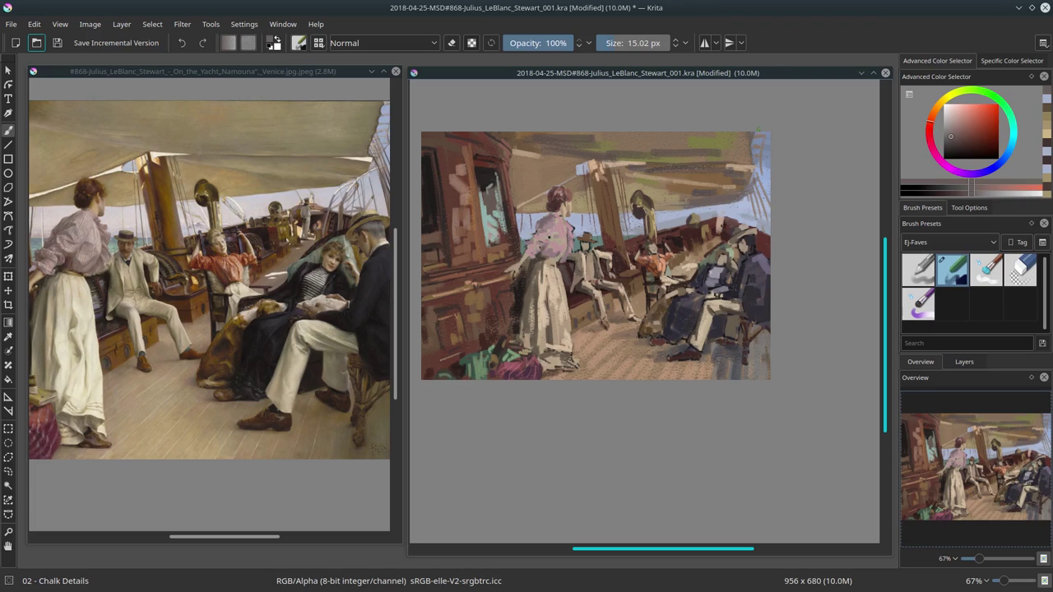
left_click(755, 138, "ctrl")
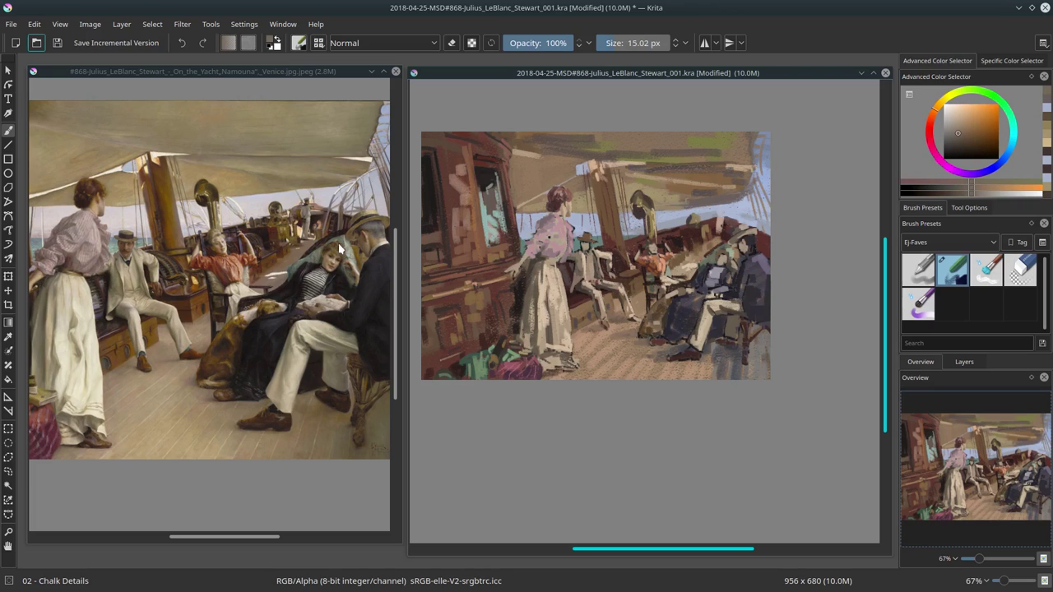
left_click(57, 43)
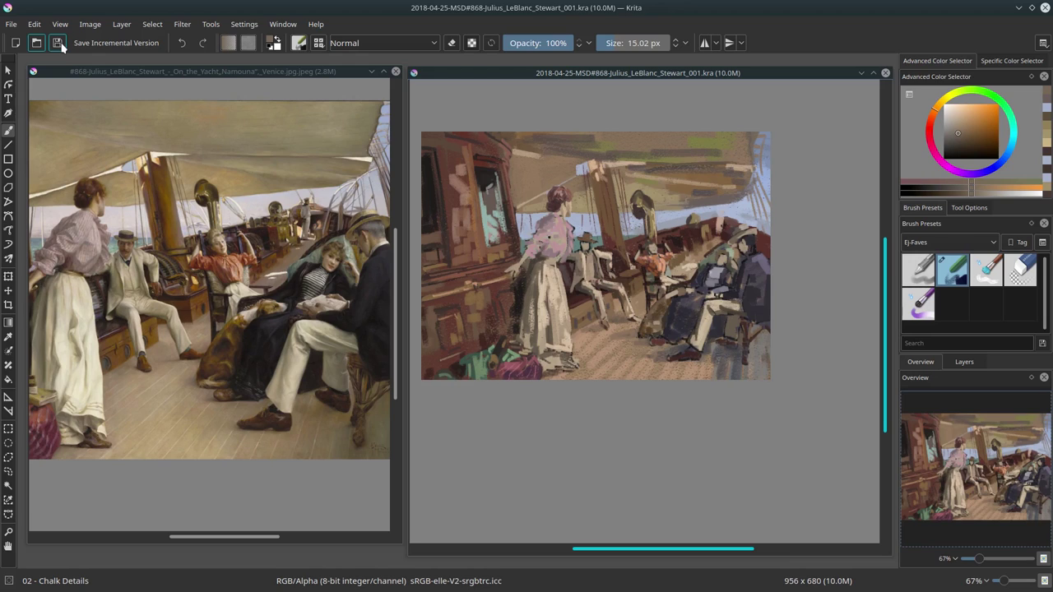
Dab a small sky-blue mark with the brush at about 20 px.
left_click(662, 223, "ctrl")
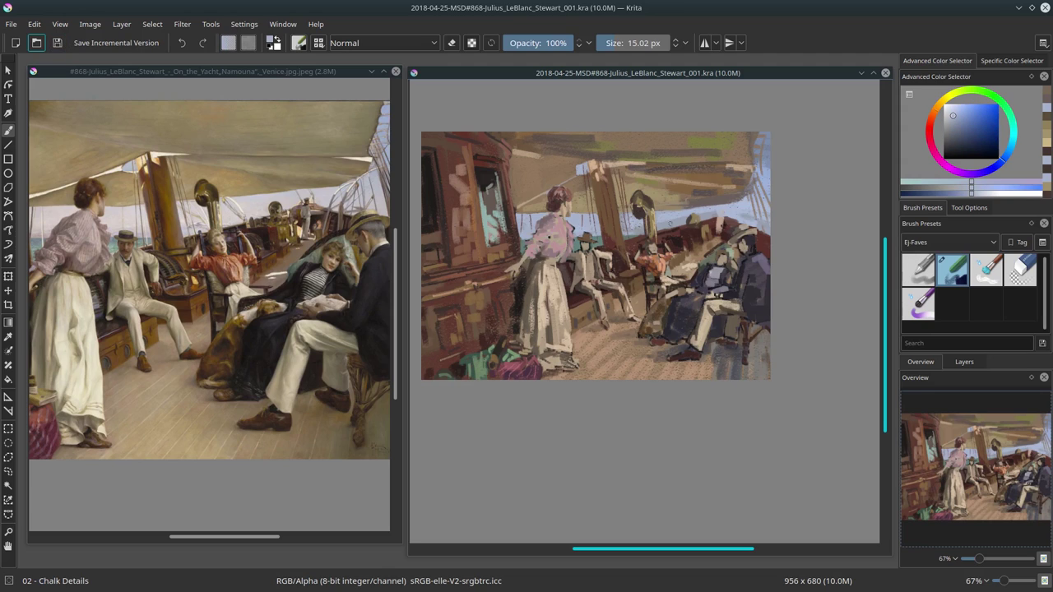
key("bracketright")
left_click(663, 226)
Zoom in to 140% on the standing woman and select the 02 - Chalk Details preset.
left_click(743, 212, "ctrl")
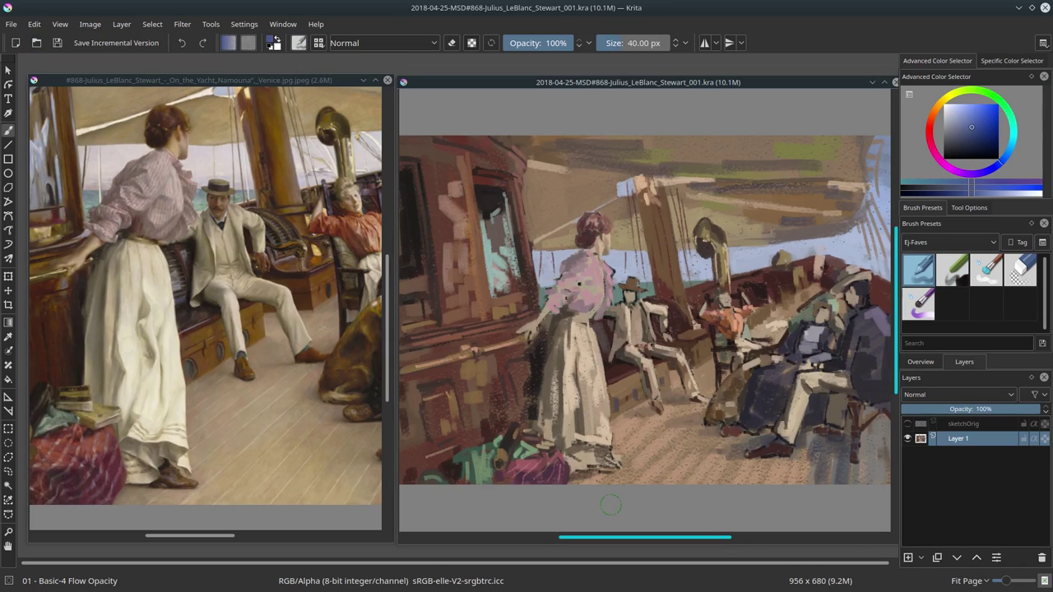
left_click(8, 531)
left_click(703, 478)
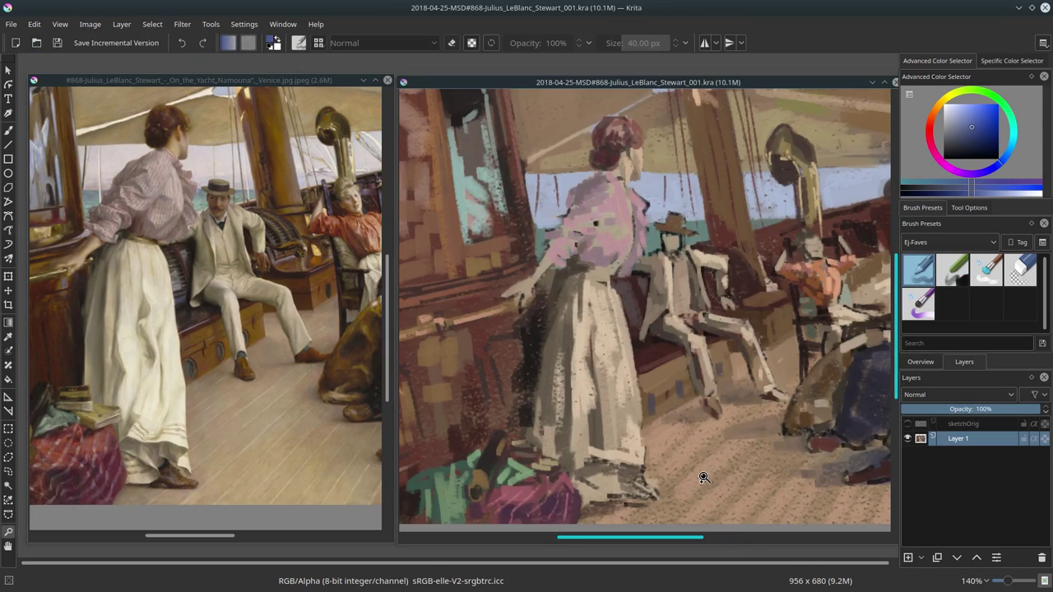
left_click(952, 269)
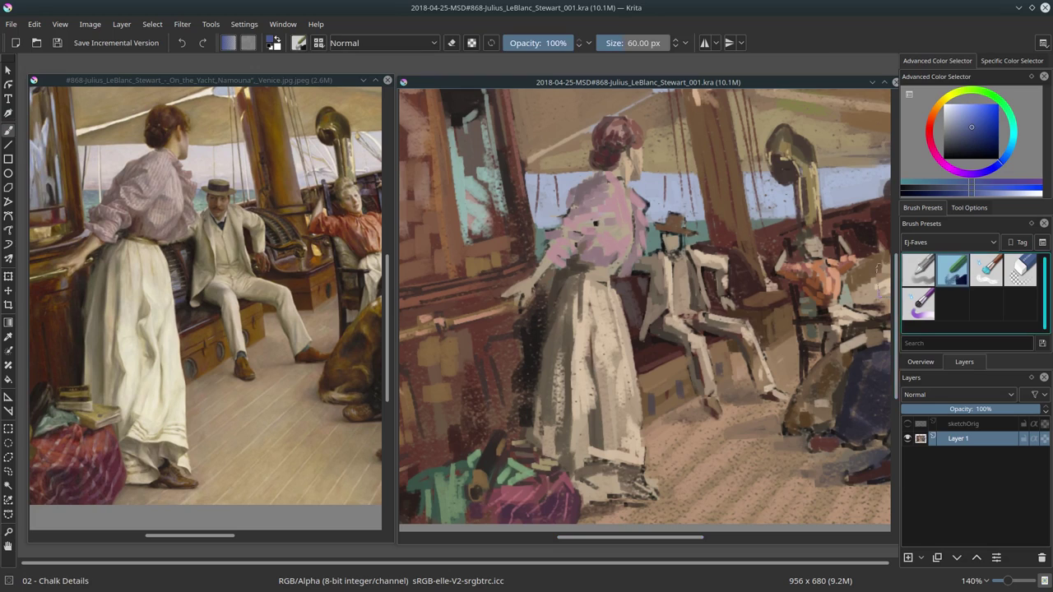
Paint a dark brown waistband across the woman's waist and pick a lighter skirt colour.
left_click(556, 280, "ctrl")
left_click(556, 281, "ctrl")
left_click_drag(574, 268, 603, 271)
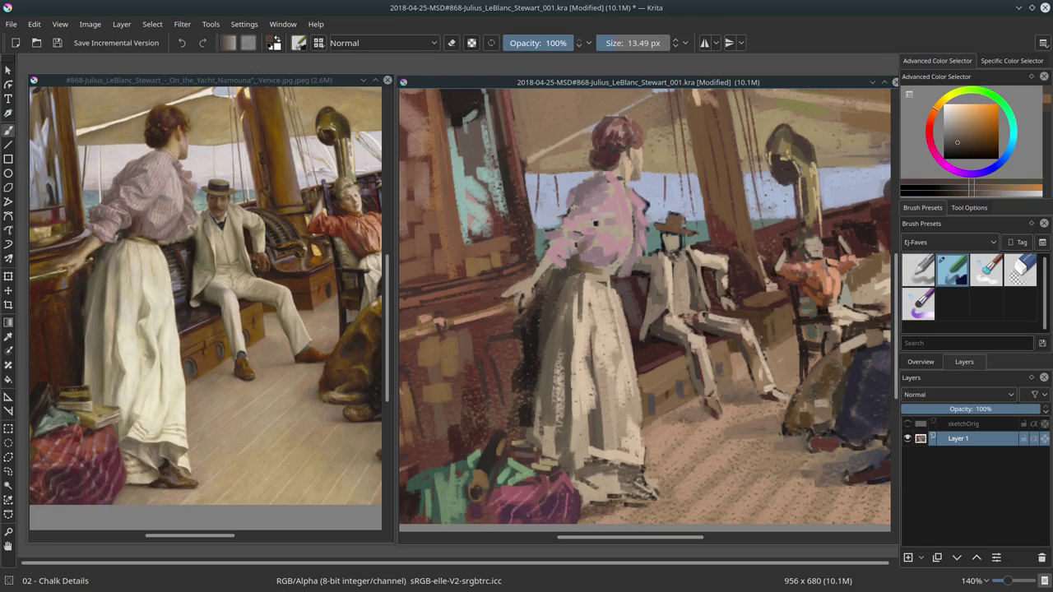
left_click(612, 284, "ctrl")
left_click(608, 327, "ctrl")
Sample dark browns for the skirt shadows with a smaller brush, settling on dark teal-green.
left_click(588, 278, "ctrl")
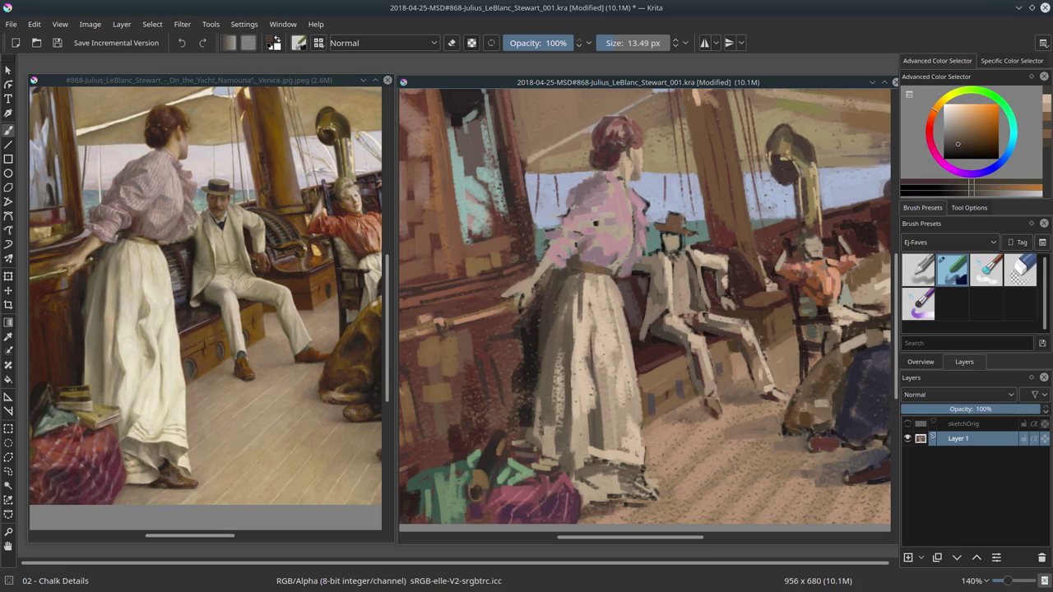
left_click(539, 331, "ctrl")
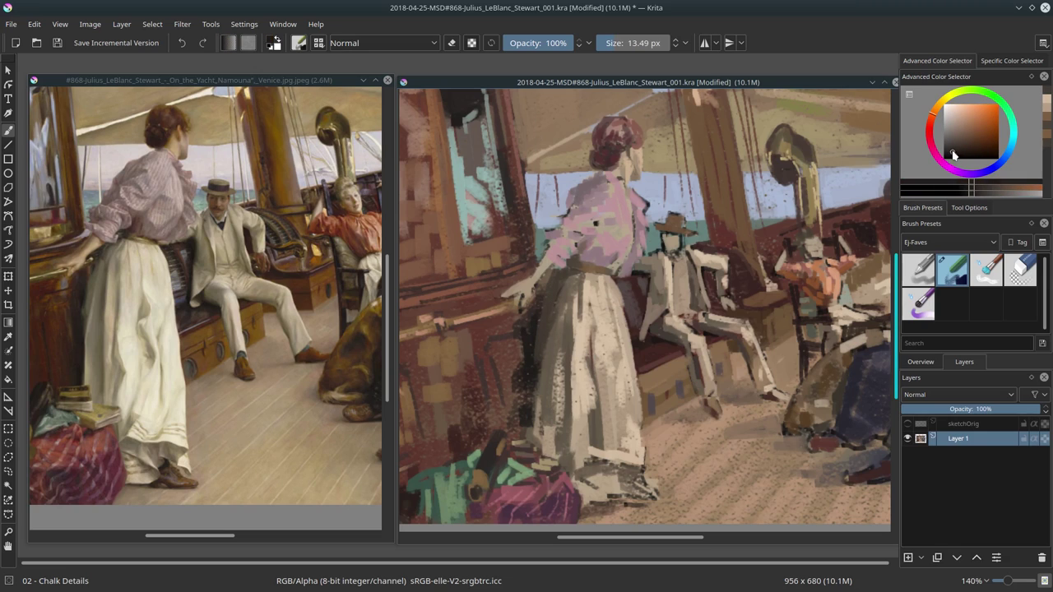
left_click(528, 329, "ctrl")
left_click(527, 322, "ctrl")
key("bracketleft")
key("bracketleft")
left_click(540, 232, "ctrl")
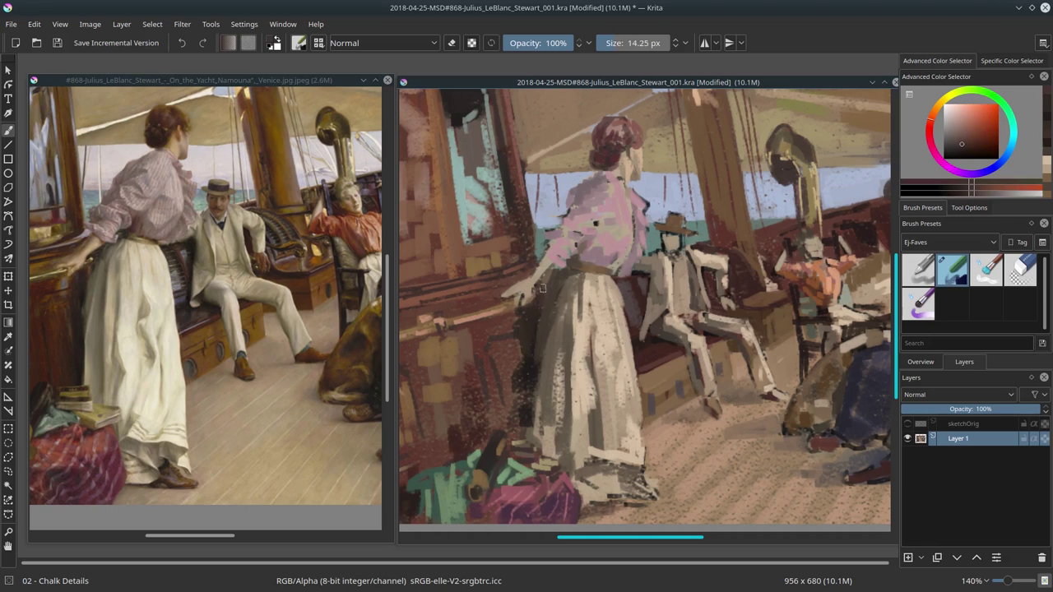
left_click(544, 287, "ctrl")
left_click(553, 246, "ctrl")
left_click(563, 232, "ctrl")
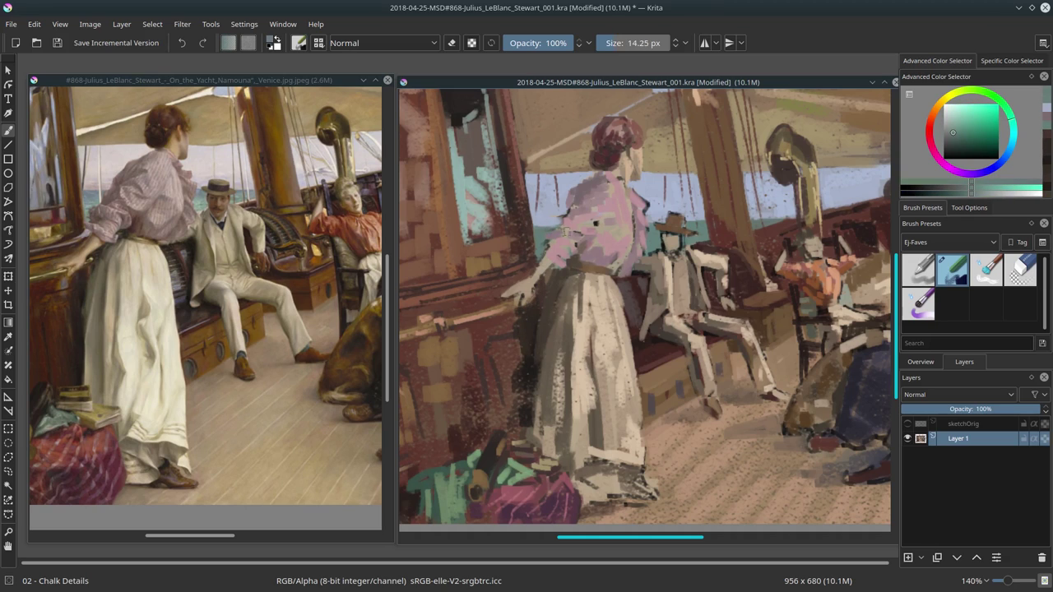
Sample orange-browns and reddish-browns for the skirt, ending with a 10 px brush.
left_click(566, 234, "ctrl")
key("bracketleft")
left_click(537, 344, "ctrl")
key("bracketright")
key("bracketright")
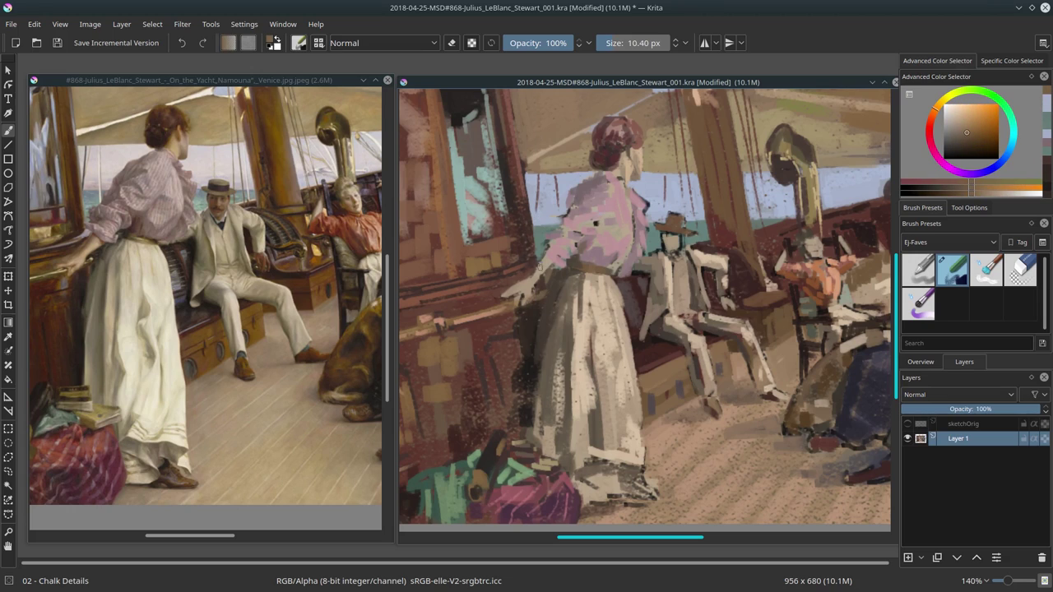
left_click(518, 331, "ctrl")
left_click(523, 335, "ctrl")
left_click(496, 333, "ctrl")
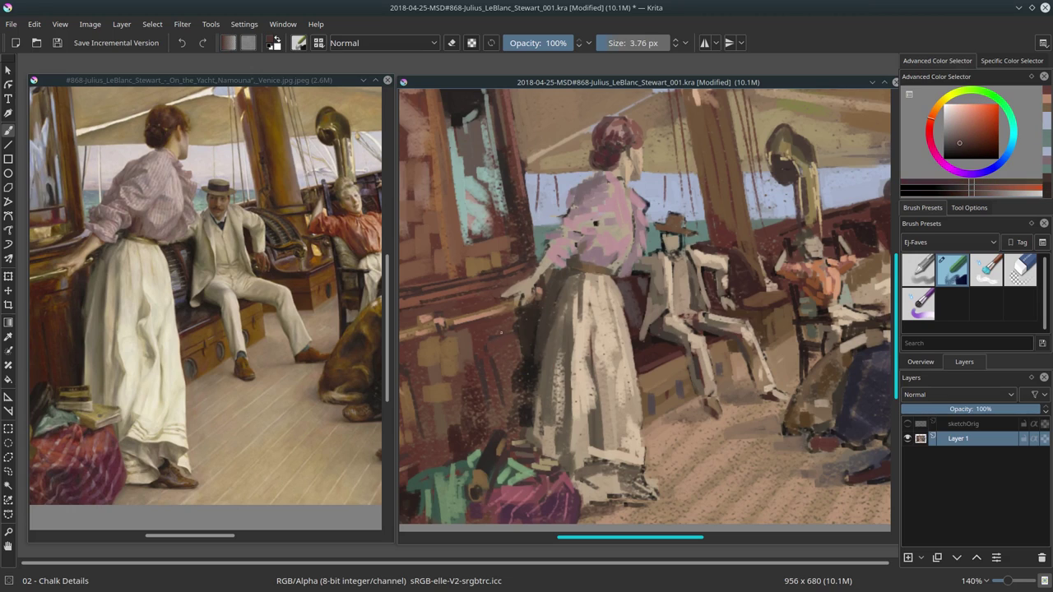
key("bracketleft")
key("bracketleft")
key("bracketleft")
left_click(507, 315, "ctrl")
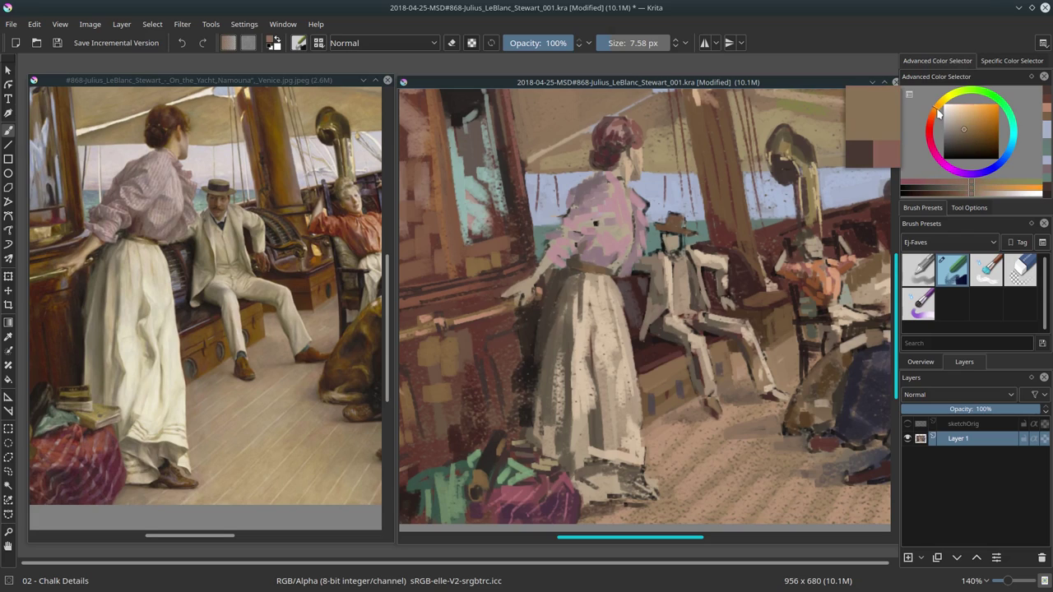
key("bracketright")
key("bracketright")
key("bracketleft")
key("bracketleft")
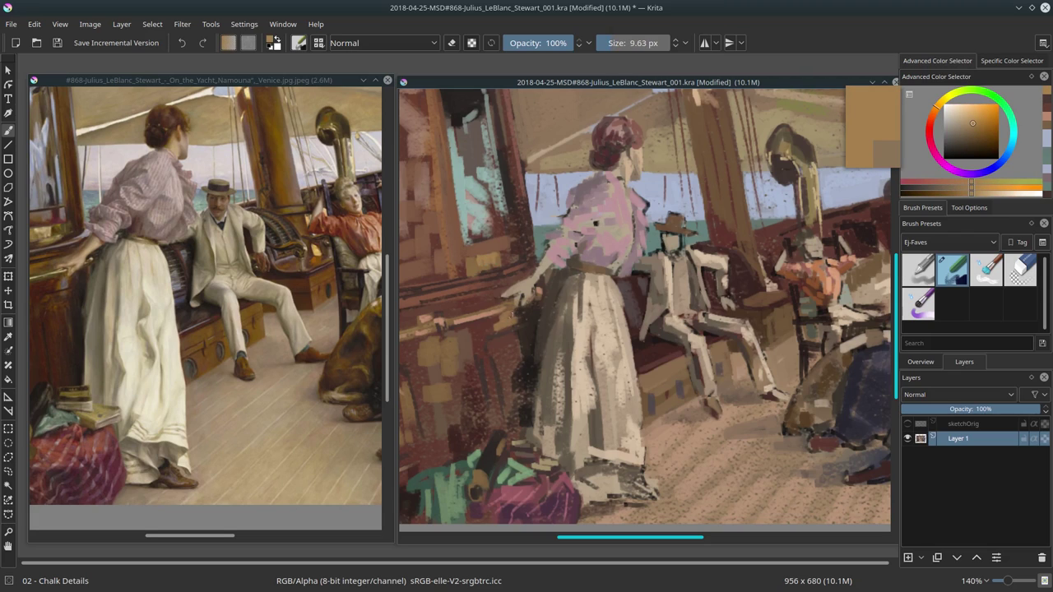
scroll(206, 329, "left", 4)
Paint light and darker orange chalk strokes along the railing with a finer brush.
scroll(444, 329, "left", 3)
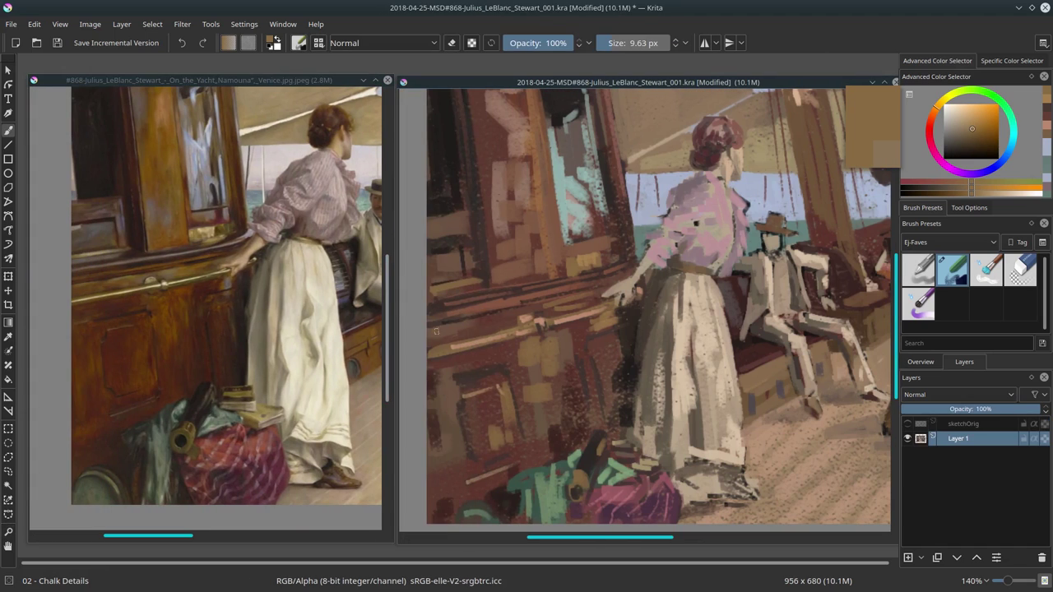
mouse_move(436, 331)
left_mouse_down()
mouse_move(556, 301)
mouse_move(517, 321)
left_mouse_up()
left_click(441, 347, "ctrl")
key("bracketleft")
key("bracketleft")
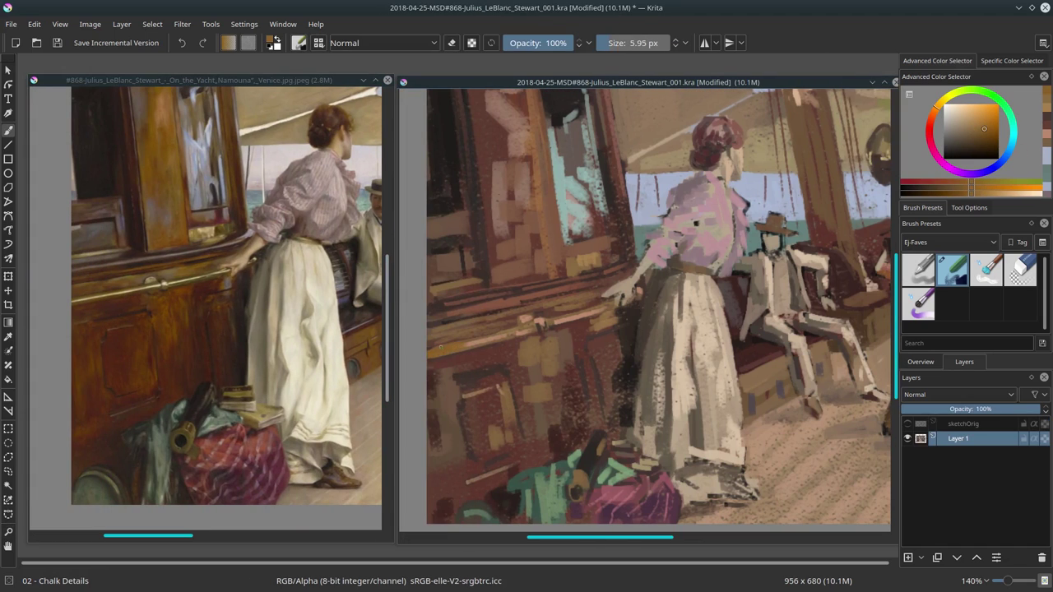
left_click(445, 353, "ctrl")
left_click_drag(446, 354, 535, 325)
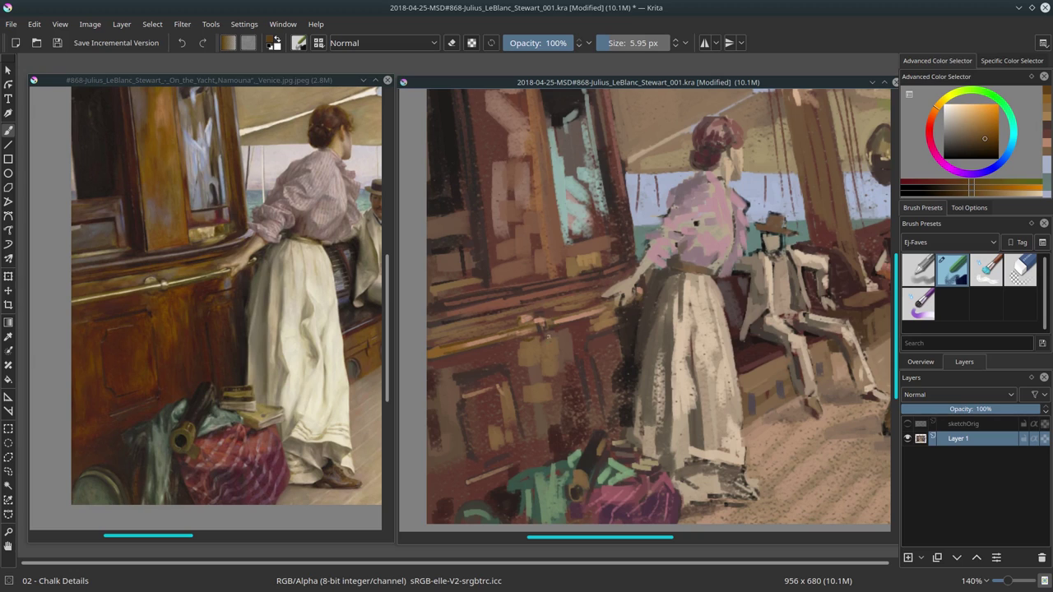
Sample darker reds from the painting and adjust the brush to a smaller size.
left_click(548, 338, "ctrl")
key("bracketright")
key("bracketright")
key("bracketright")
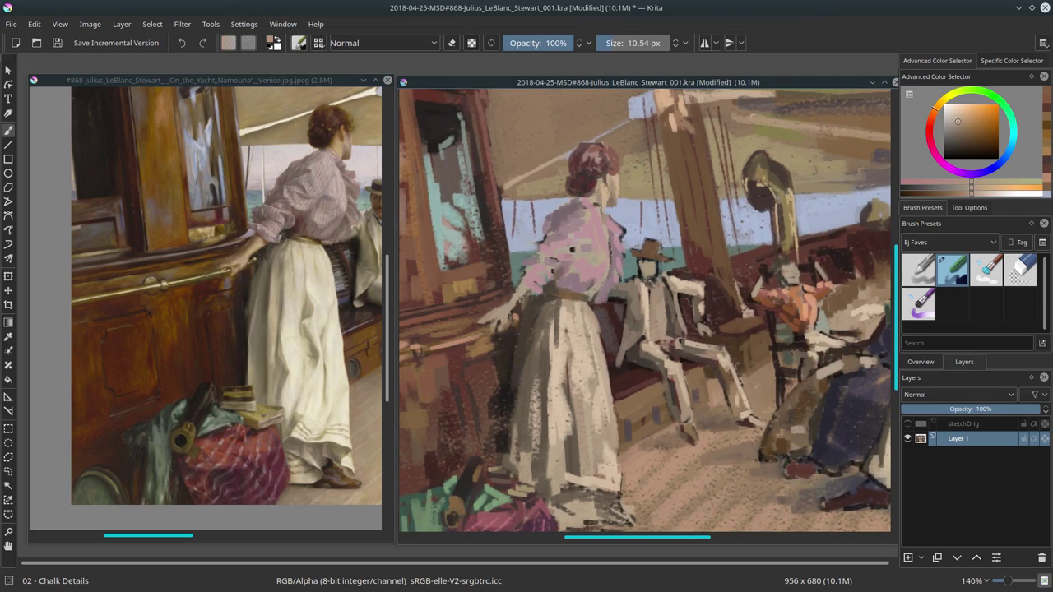
key("bracketleft")
left_click(490, 323, "ctrl")
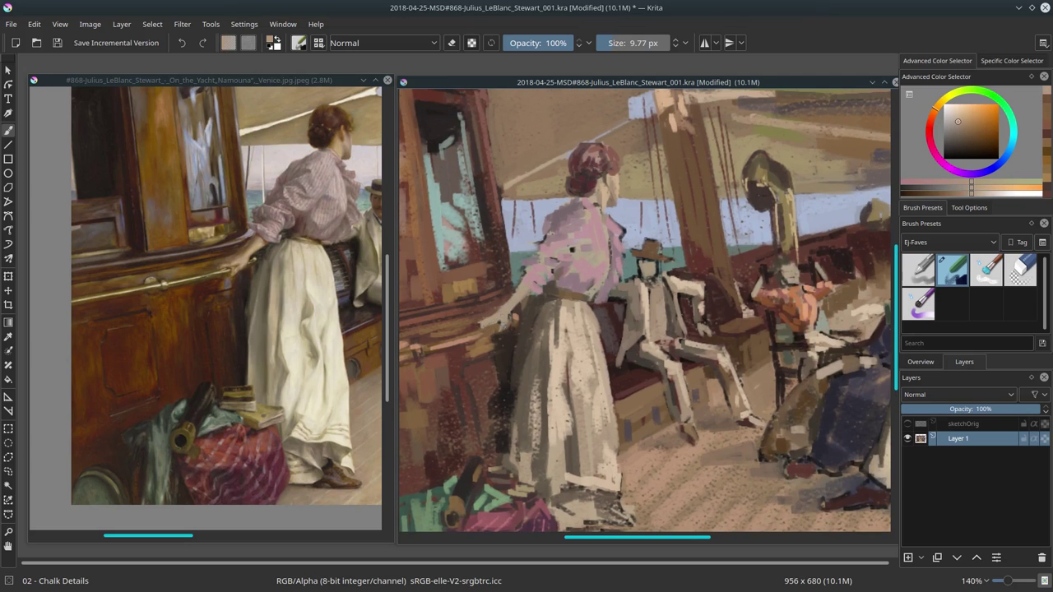
left_click(476, 328, "ctrl")
key("bracketleft")
key("bracketleft")
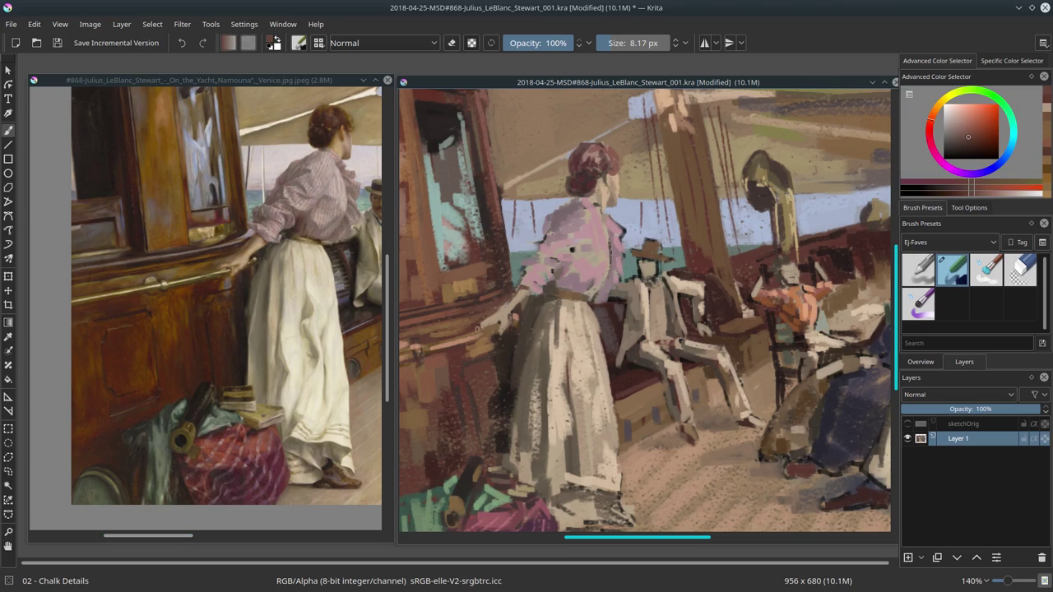
Paint light red-brown strokes along the leaning woman's arm.
left_click(510, 320, "ctrl")
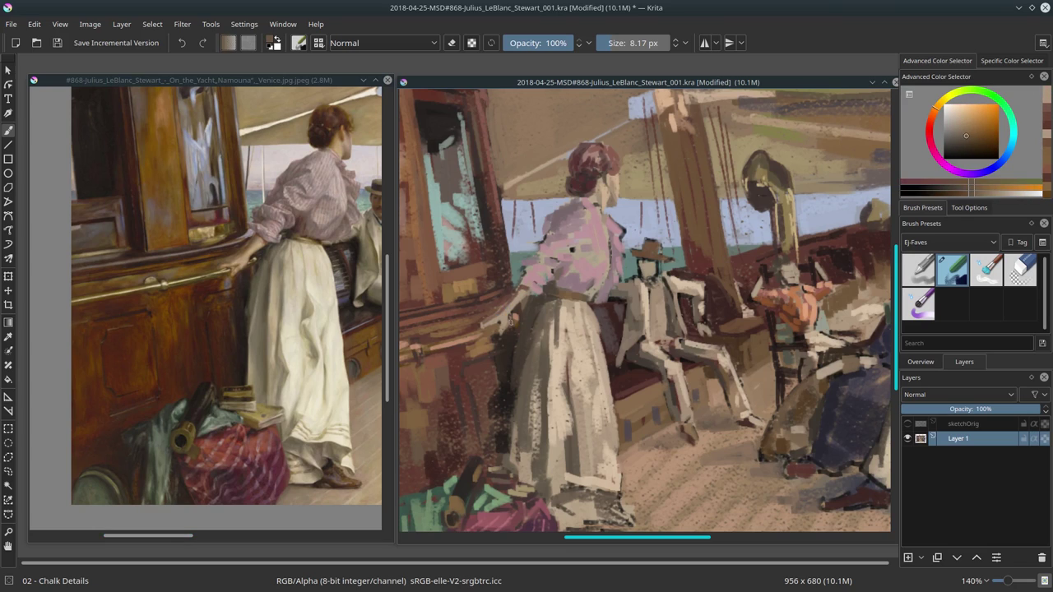
left_click(490, 310, "ctrl")
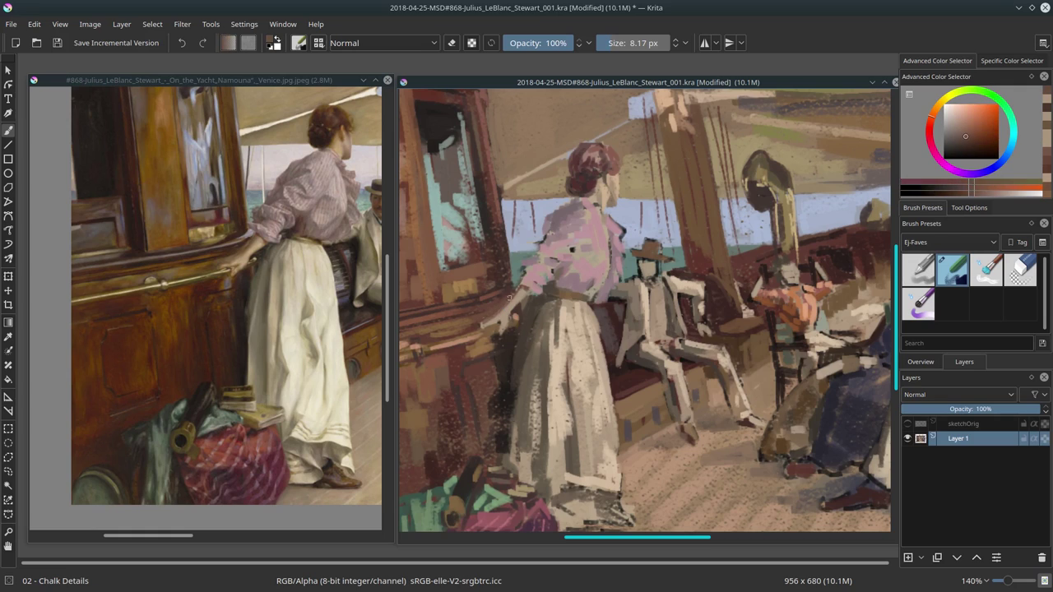
key("bracketright")
key("bracketright")
key("bracketright")
left_click(504, 320, "ctrl")
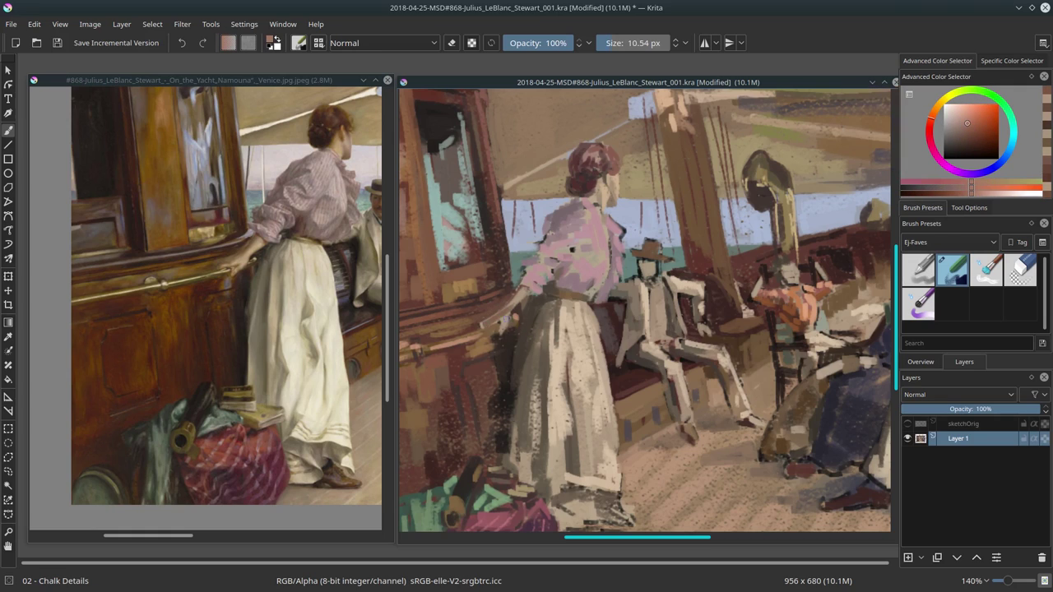
left_click_drag(504, 319, 485, 323)
left_click_drag(529, 288, 486, 322)
Sample muted orange-brown tones and lay dark strokes on the woman's skirt.
key("bracketleft")
key("bracketleft")
key("bracketleft")
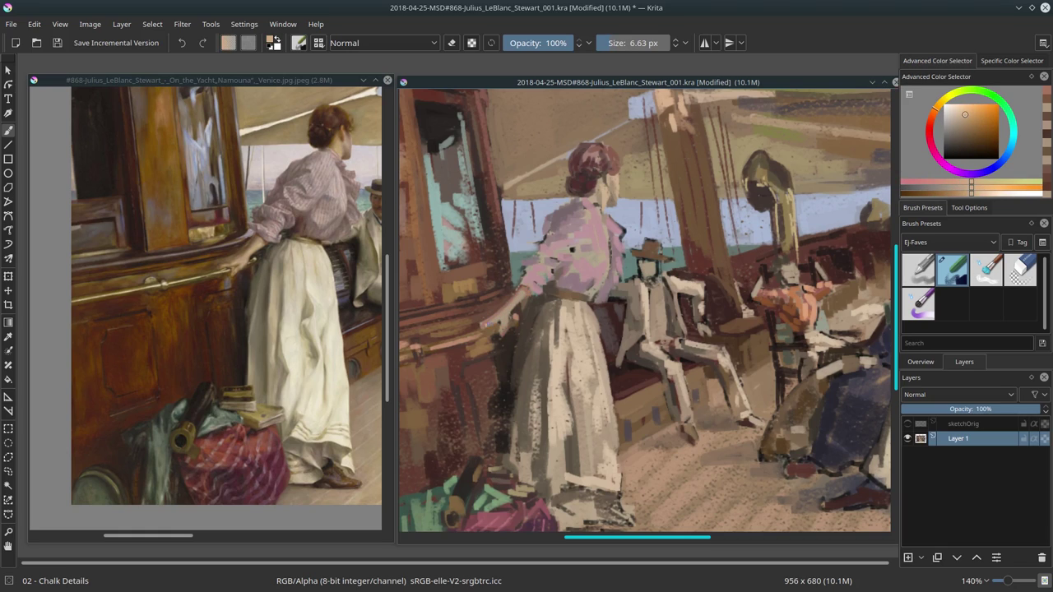
left_click(513, 332, "ctrl")
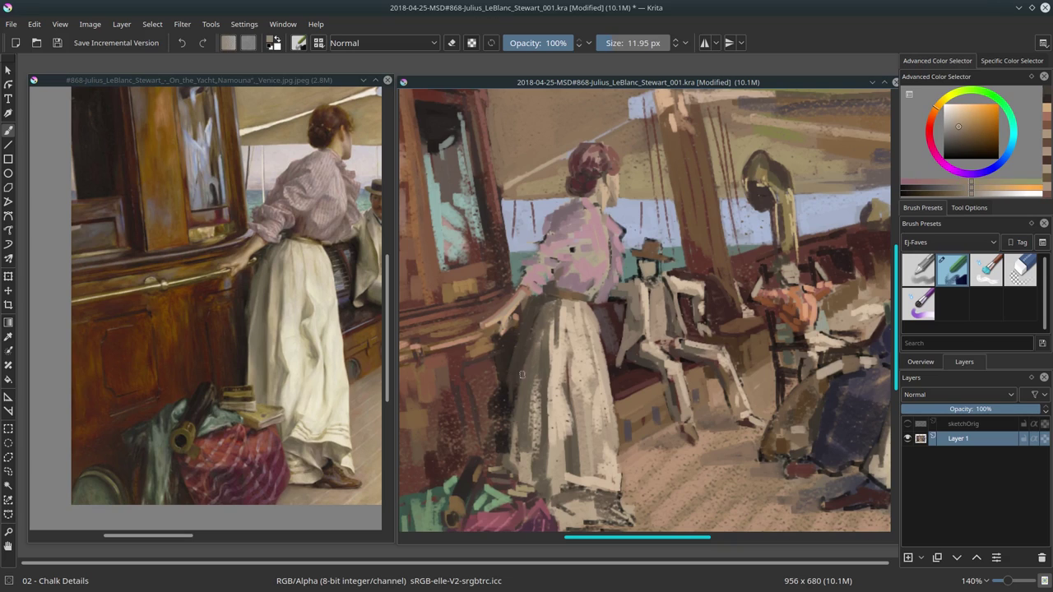
left_click(520, 368, "ctrl")
key("bracketright")
key("bracketright")
key("bracketright")
left_click(515, 388, "ctrl")
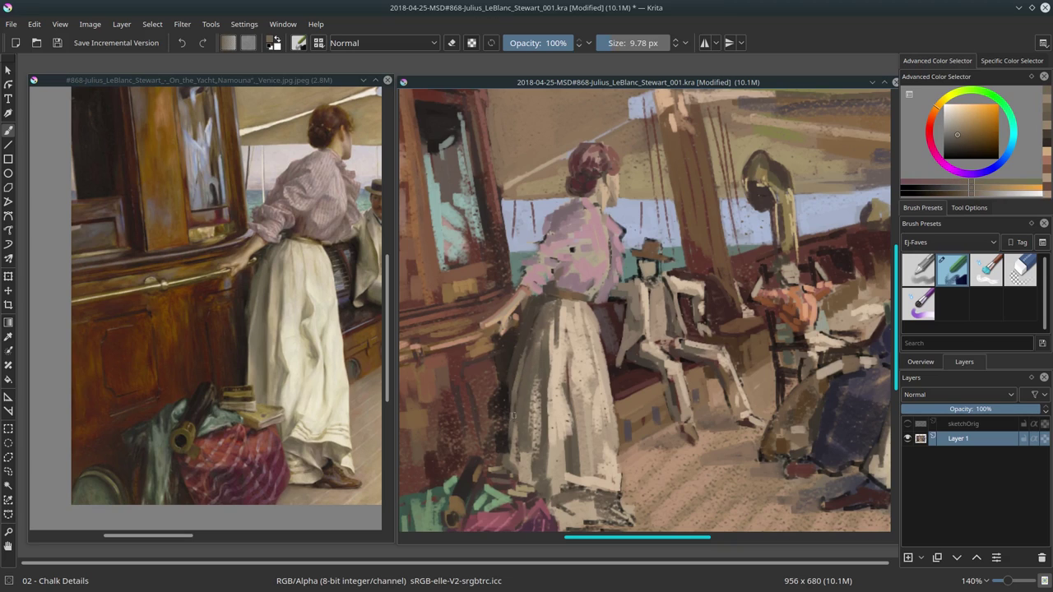
left_click(572, 248, "ctrl")
left_click_drag(538, 444, 538, 400)
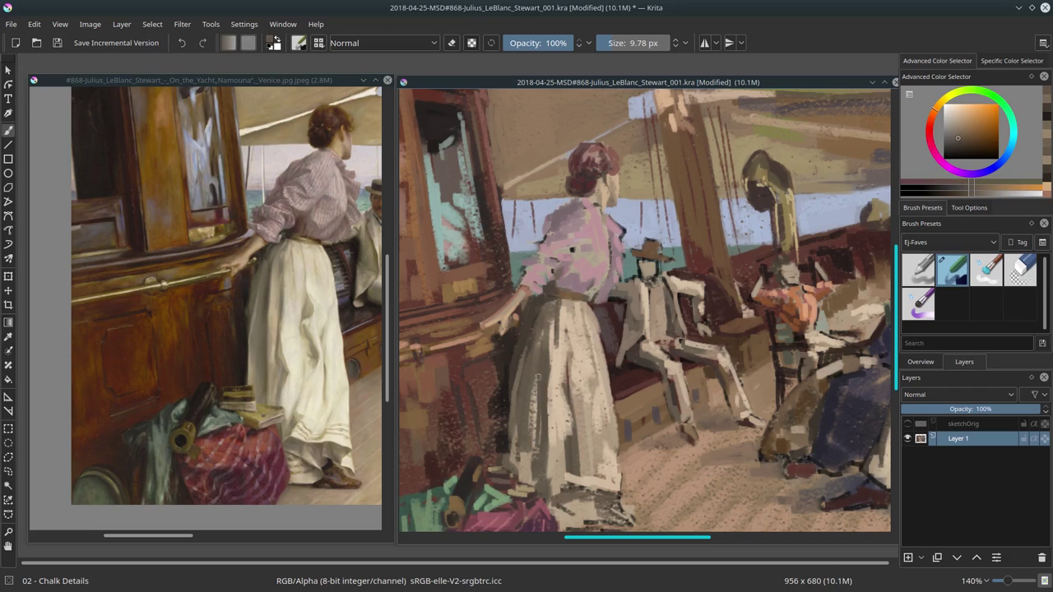
mouse_move(541, 359)
left_mouse_down()
mouse_move(543, 331)
mouse_move(541, 420)
left_mouse_up()
Continue dark vertical chalk strokes down the skirt with a larger brush.
key("bracketright")
key("bracketright")
key("bracketright")
left_click(572, 383, "ctrl")
left_click_drag(540, 359, 540, 436)
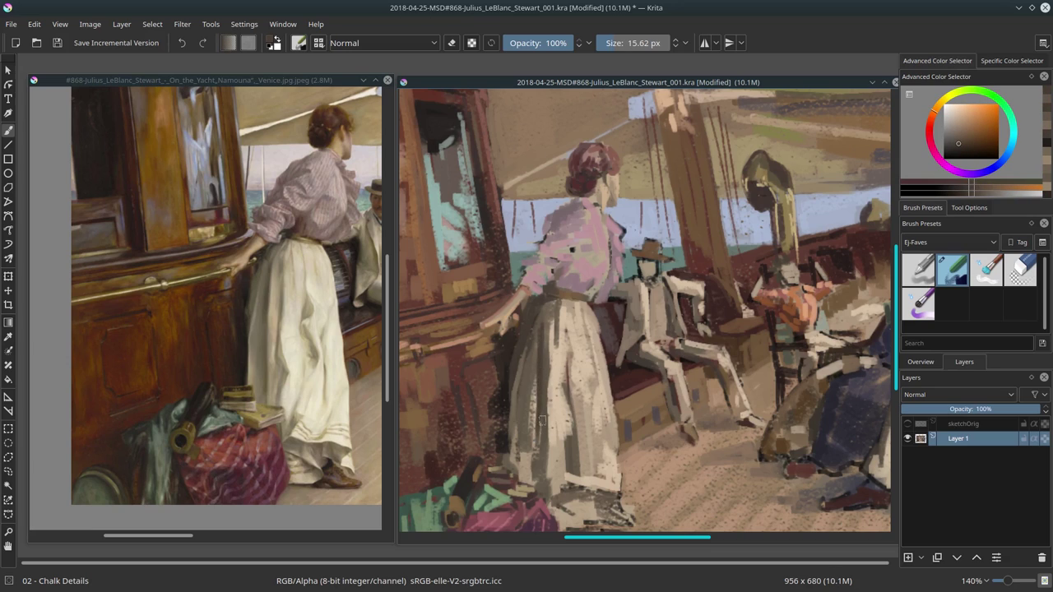
mouse_move(542, 338)
left_mouse_down()
mouse_move(540, 457)
mouse_move(538, 444)
left_mouse_up()
key("bracketleft")
key("bracketleft")
left_click(539, 378, "ctrl")
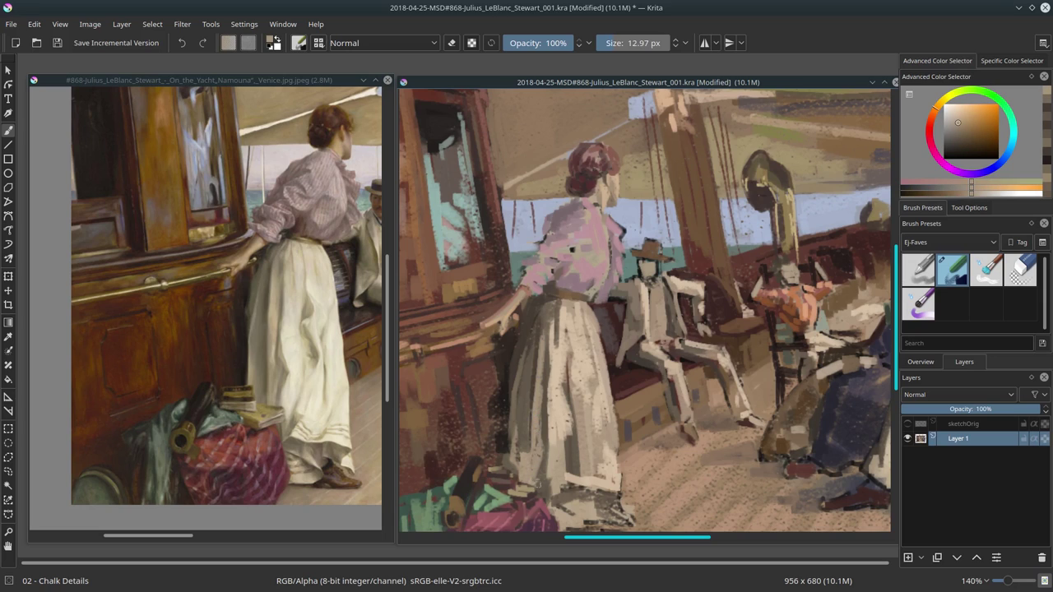
left_click(524, 453, "ctrl")
left_click_drag(531, 394, 530, 465)
Add light vertical skirt strokes, then sample reddish-browns with a smaller brush.
left_click(524, 421, "ctrl")
left_click_drag(508, 423, 506, 462)
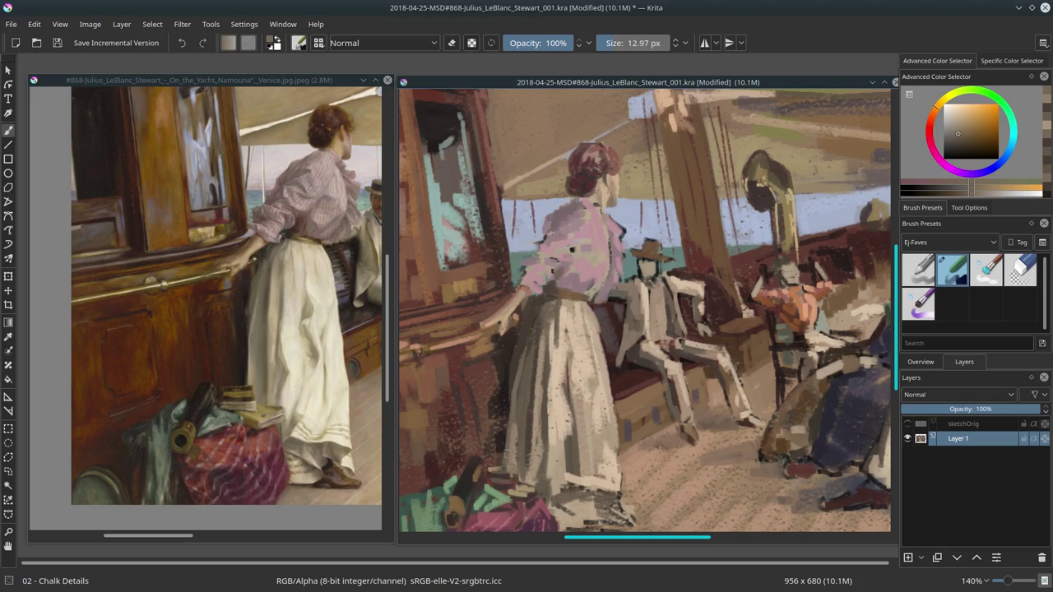
key("bracketleft")
left_click(580, 379, "ctrl")
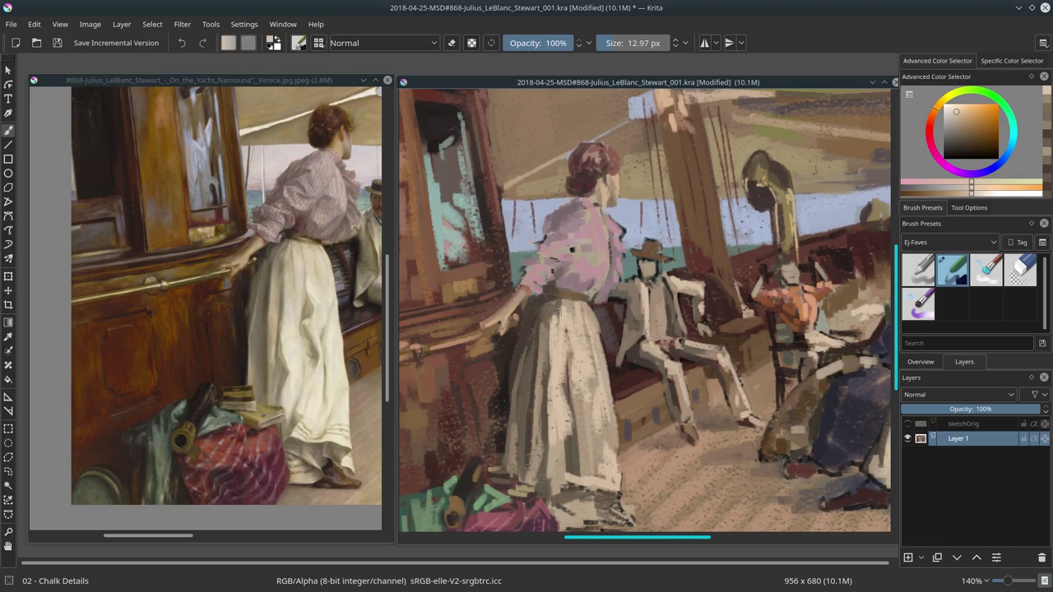
left_click(508, 311, "ctrl")
key("bracketleft")
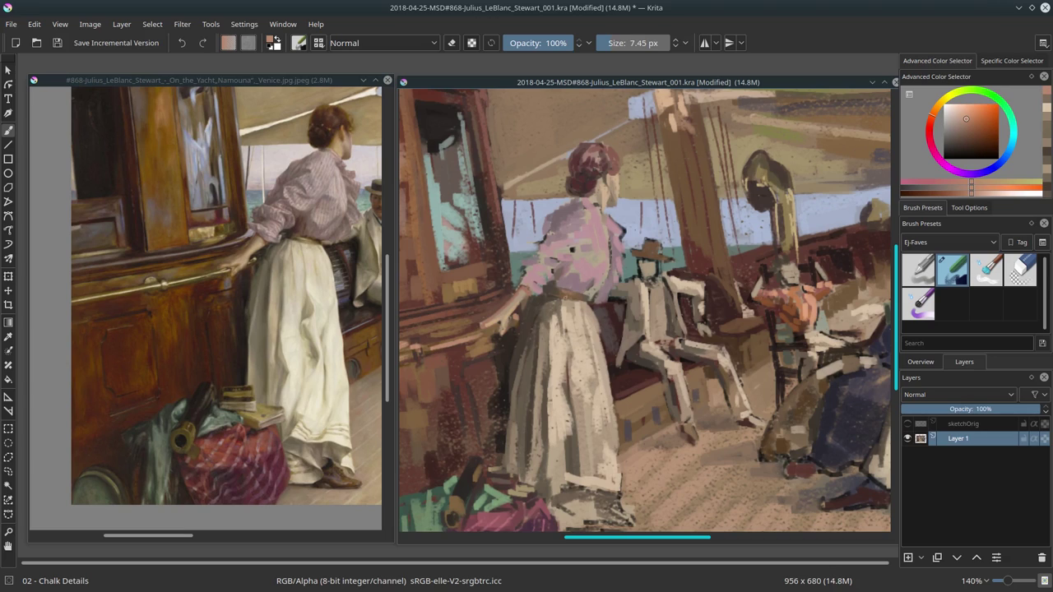
left_click(569, 309, "ctrl")
key("bracketleft")
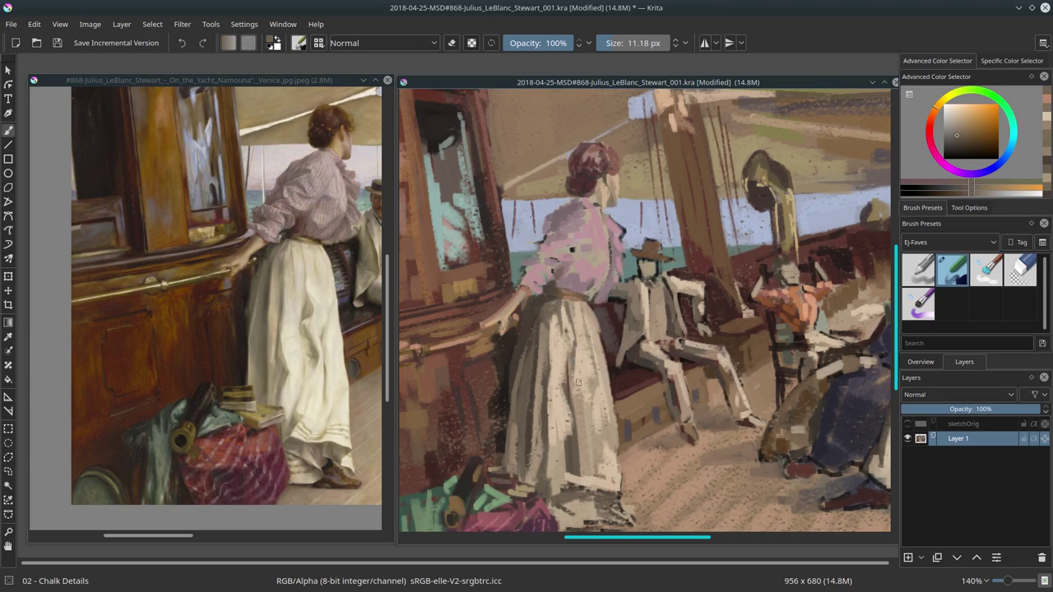
Paint light cream strokes down the skirt and undo a stray cream dab.
key("bracketright")
key("bracketright")
key("bracketright")
left_click(590, 488, "ctrl")
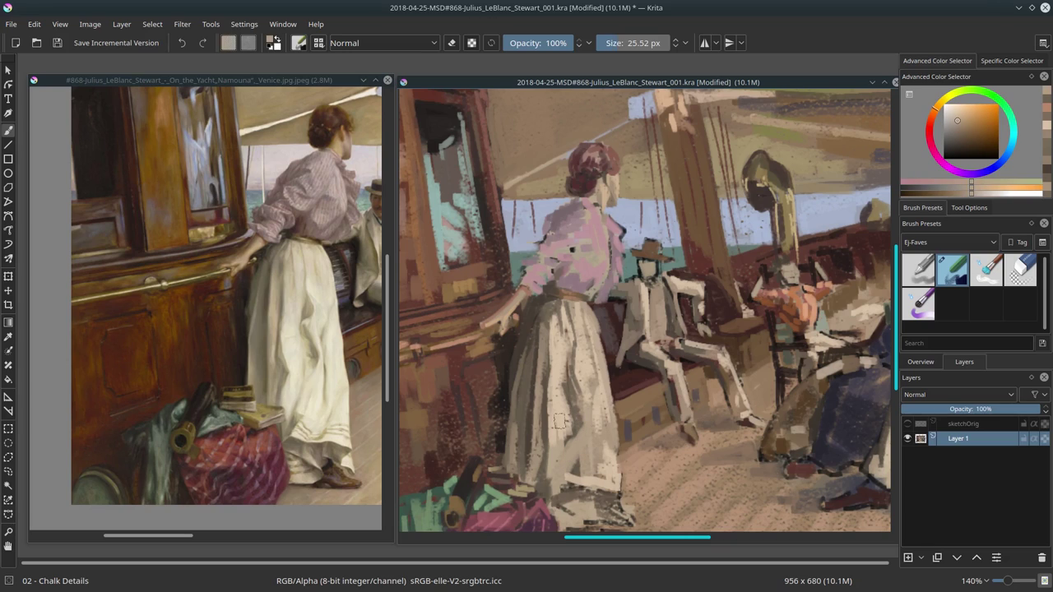
left_click(578, 363, "ctrl")
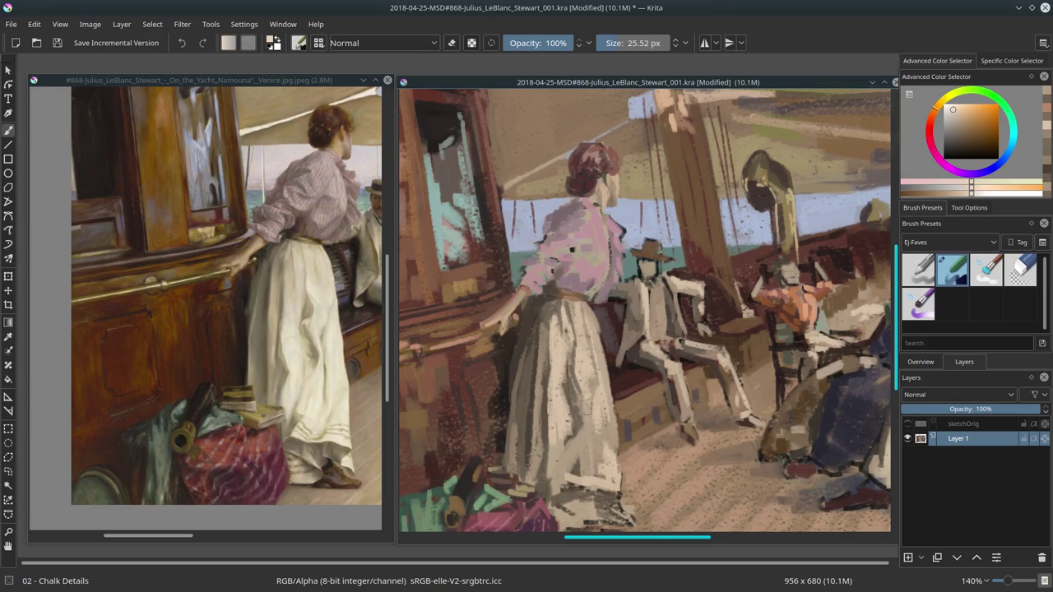
key("bracketleft")
key("bracketleft")
key("bracketleft")
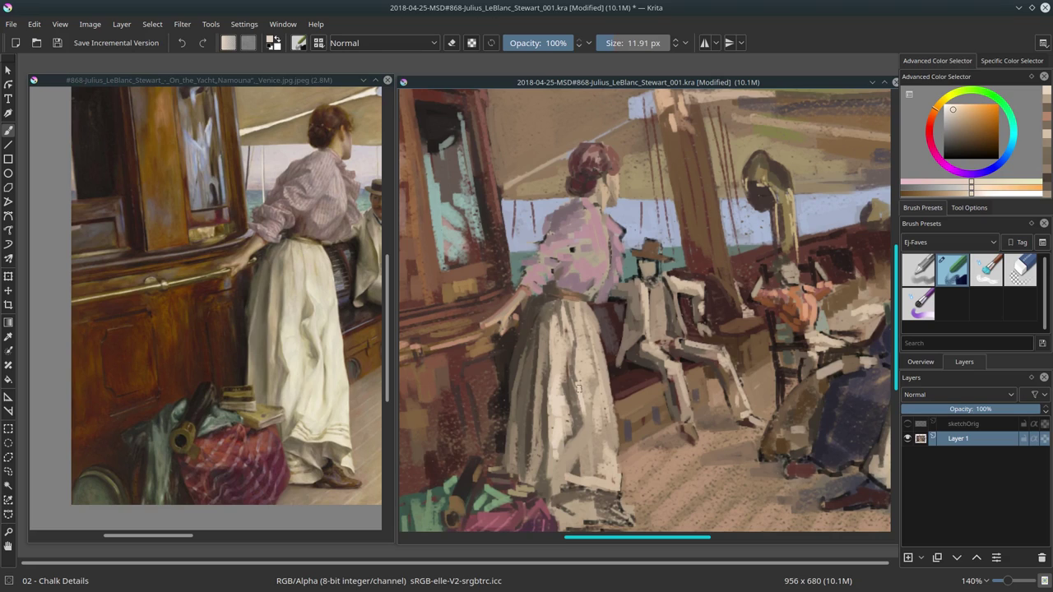
left_click_drag(594, 416, 574, 476)
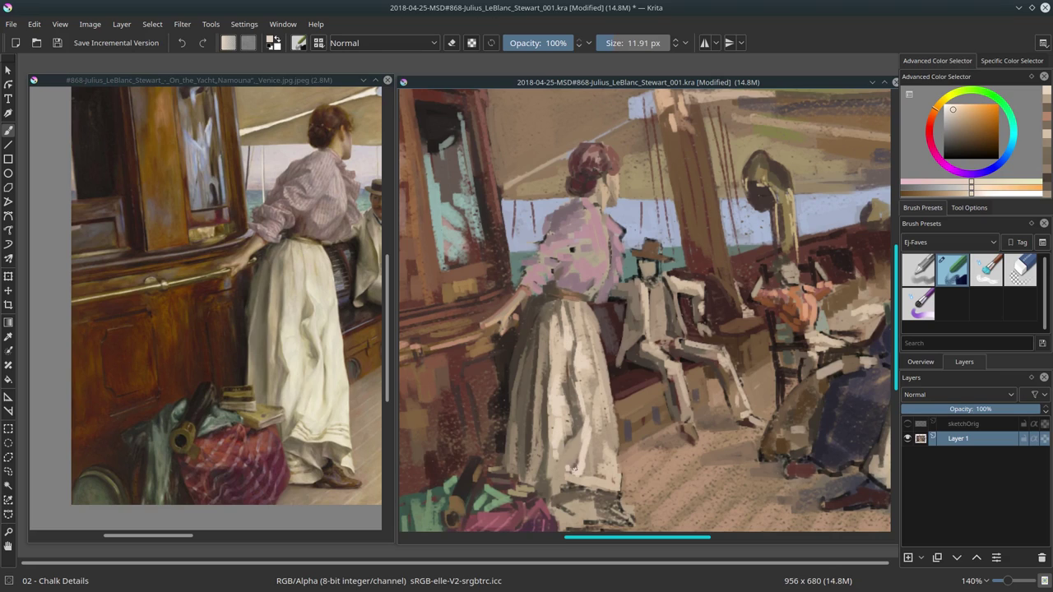
left_click(593, 428)
key("ctrl+z")
Add small dark skirt strokes, then more cream strokes down the folds.
left_click(584, 400, "ctrl")
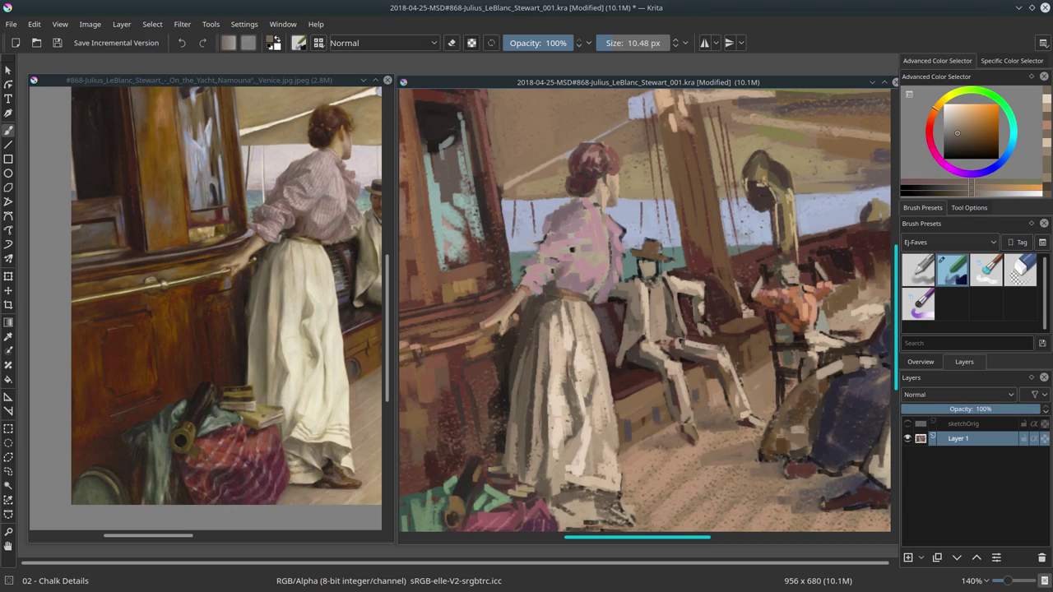
left_click_drag(588, 406, 593, 461)
left_click(605, 376, "ctrl")
key("bracketleft")
mouse_move(596, 367)
left_mouse_down()
mouse_move(601, 418)
mouse_move(607, 400)
mouse_move(617, 434)
mouse_move(613, 477)
left_mouse_up()
mouse_move(615, 434)
left_mouse_down()
mouse_move(608, 481)
mouse_move(552, 497)
mouse_move(566, 487)
mouse_move(650, 526)
left_mouse_up()
Darken the skirt hem and add small strokes along it.
left_click(566, 485, "ctrl")
left_click(615, 497, "ctrl")
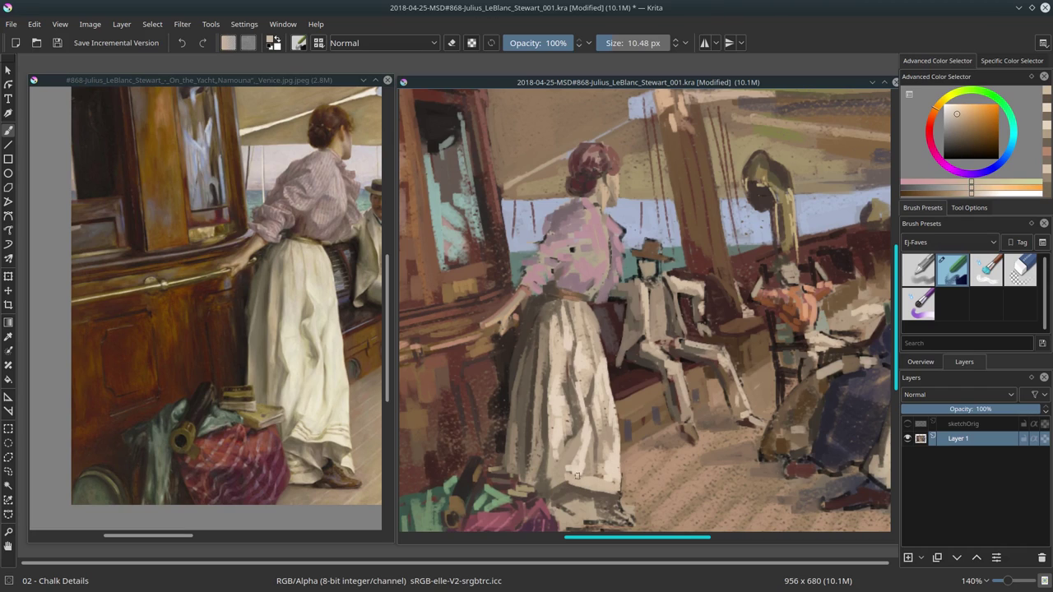
left_click(592, 503, "ctrl")
mouse_move(568, 494)
left_mouse_down()
mouse_move(615, 496)
mouse_move(570, 518)
left_mouse_up()
left_click(580, 510, "ctrl")
mouse_move(562, 466)
left_mouse_down()
mouse_move(551, 487)
mouse_move(573, 475)
mouse_move(620, 477)
mouse_move(618, 487)
left_mouse_up()
Sample a new colour, shrink the brush, and save the study.
left_click(585, 459, "ctrl")
key("bracketleft")
key("ctrl+s")
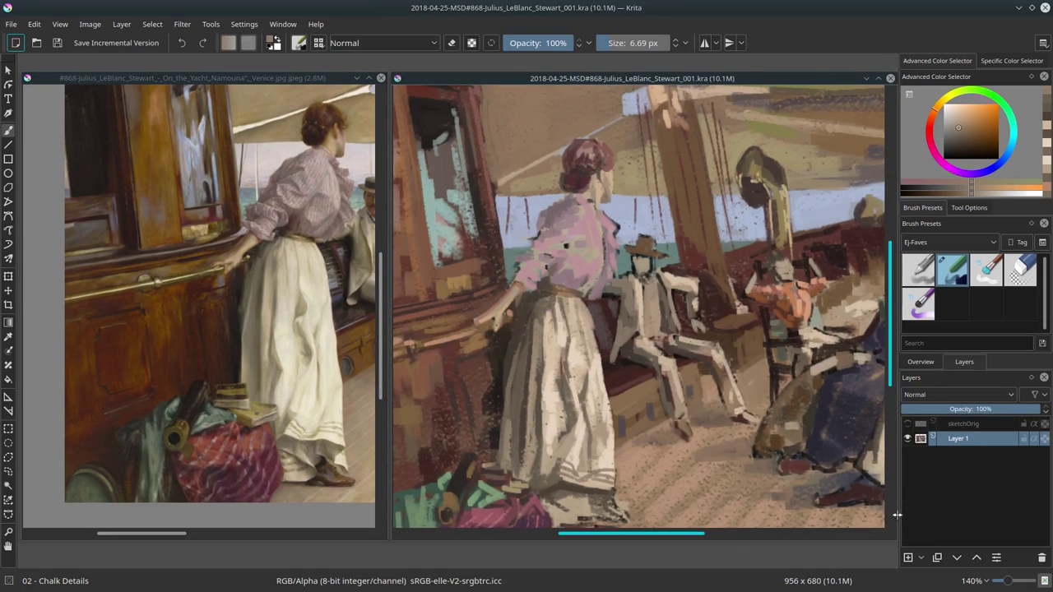
Narrow the canvas area slightly and paint a pink stroke on the figure.
left_click_drag(896, 515, 900, 504)
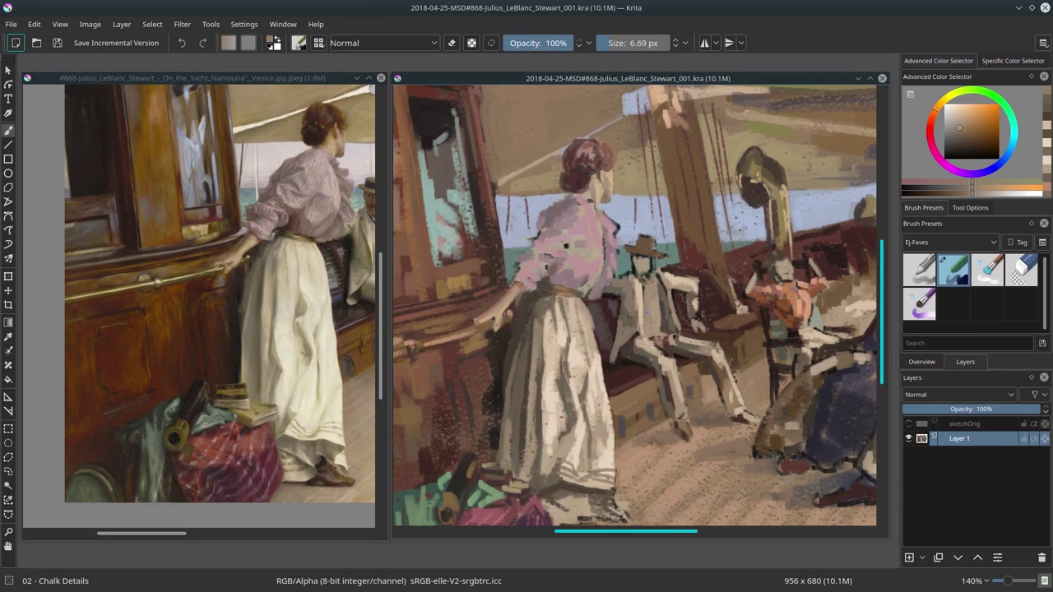
left_click(537, 257, "ctrl")
left_click_drag(536, 257, 526, 246)
key("bracketright")
key("bracketright")
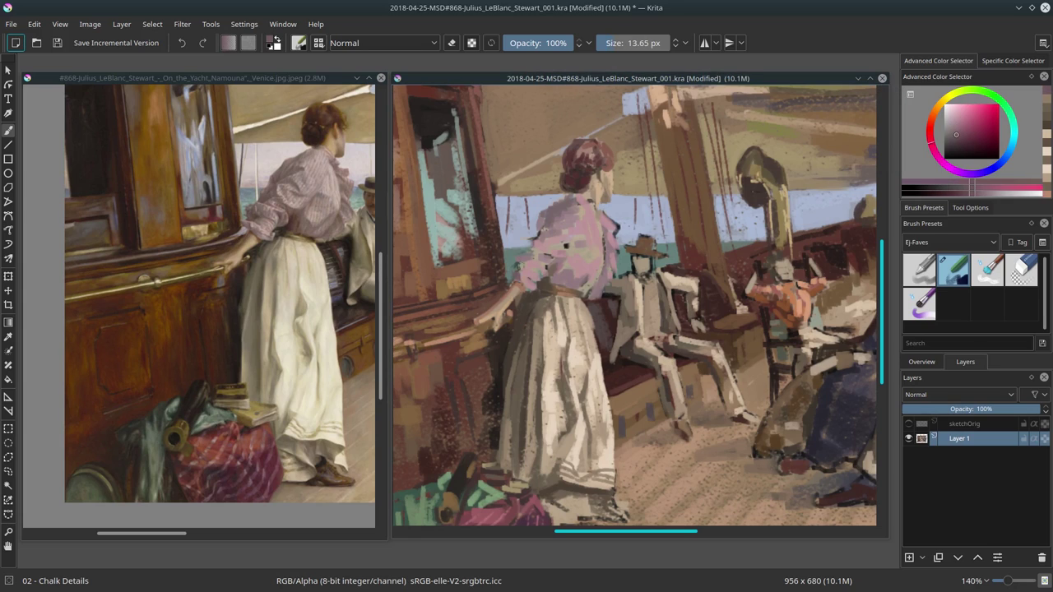
key("bracketleft")
Sample a light orange, enlarge the brush, and paint light strokes around the woman's waist.
left_click(945, 191)
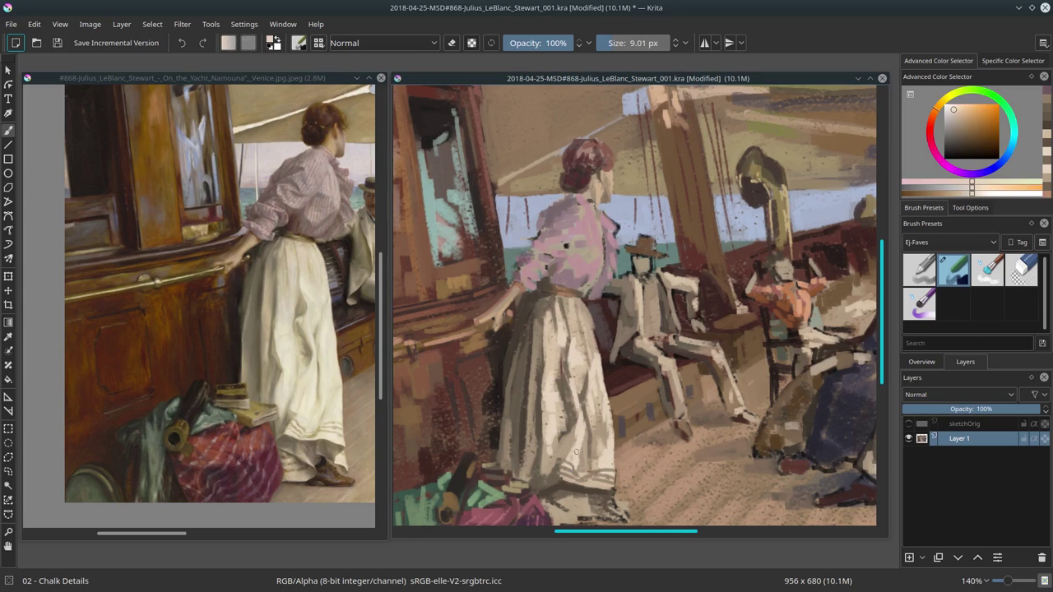
key("bracketleft")
key("bracketright")
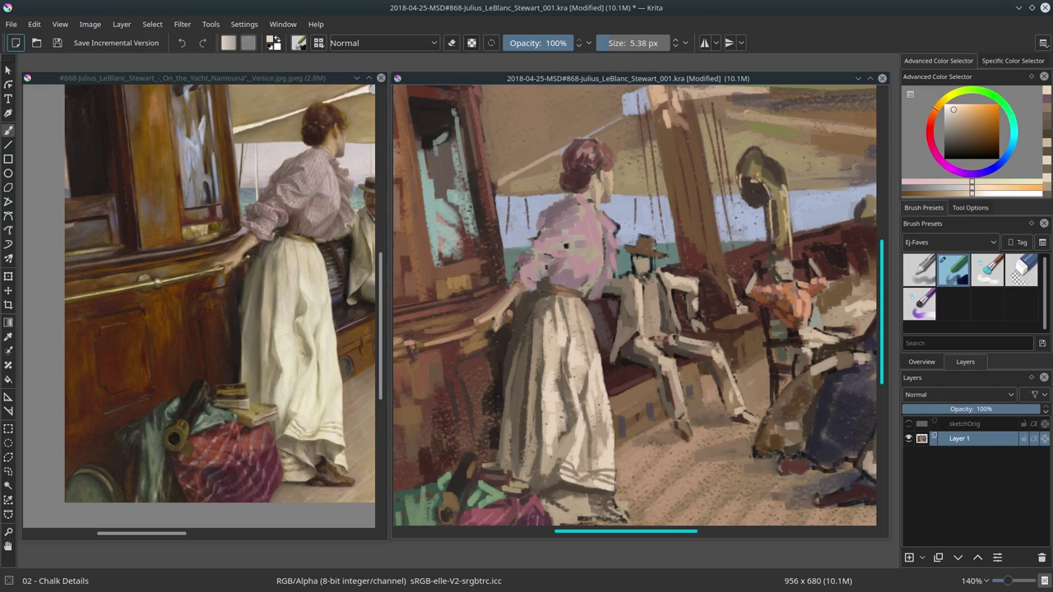
key("bracketright")
left_click(618, 444, "ctrl")
left_click(608, 393, "ctrl")
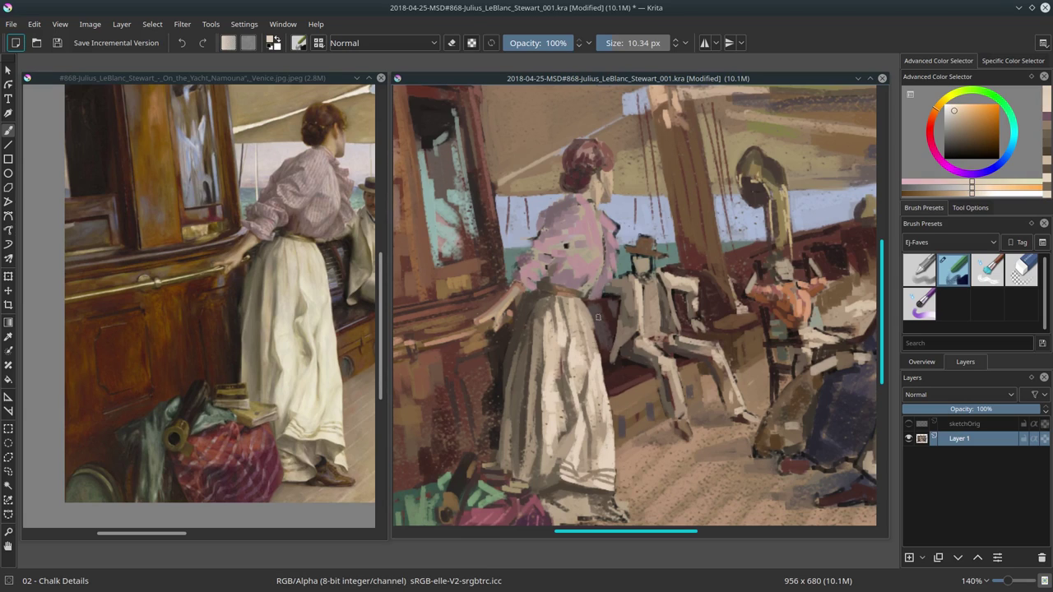
mouse_move(589, 334)
left_mouse_down()
mouse_move(587, 355)
mouse_move(600, 335)
left_mouse_up()
Dab light pinkish marks near the skirt hem with a smaller brush.
key("bracketleft")
scroll(583, 471, "down", 1)
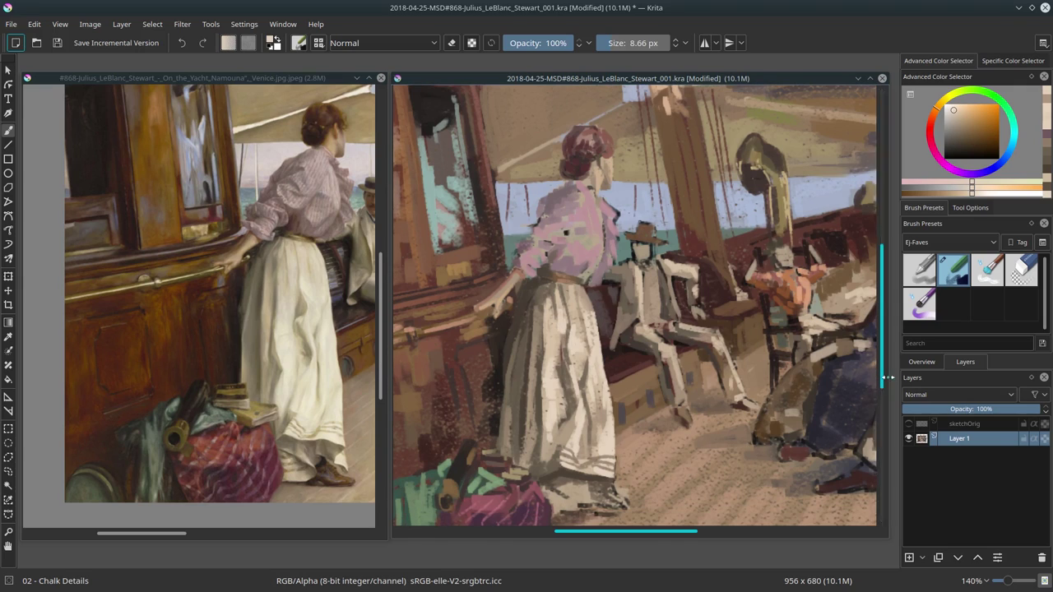
left_click(593, 503, "ctrl")
mouse_move(559, 492)
left_mouse_down()
mouse_move(589, 510)
mouse_move(614, 481)
mouse_move(618, 502)
mouse_move(619, 472)
mouse_move(589, 505)
mouse_move(578, 488)
left_mouse_up()
left_click(570, 488, "ctrl")
left_click(644, 485, "ctrl")
left_click(618, 503, "ctrl")
key("bracketleft")
left_click(602, 467, "ctrl")
Sample pinkish and darker grey-brown tones and shrink the brush.
left_click(581, 493, "ctrl")
key("bracketright")
key("bracketright")
left_click(589, 503, "ctrl")
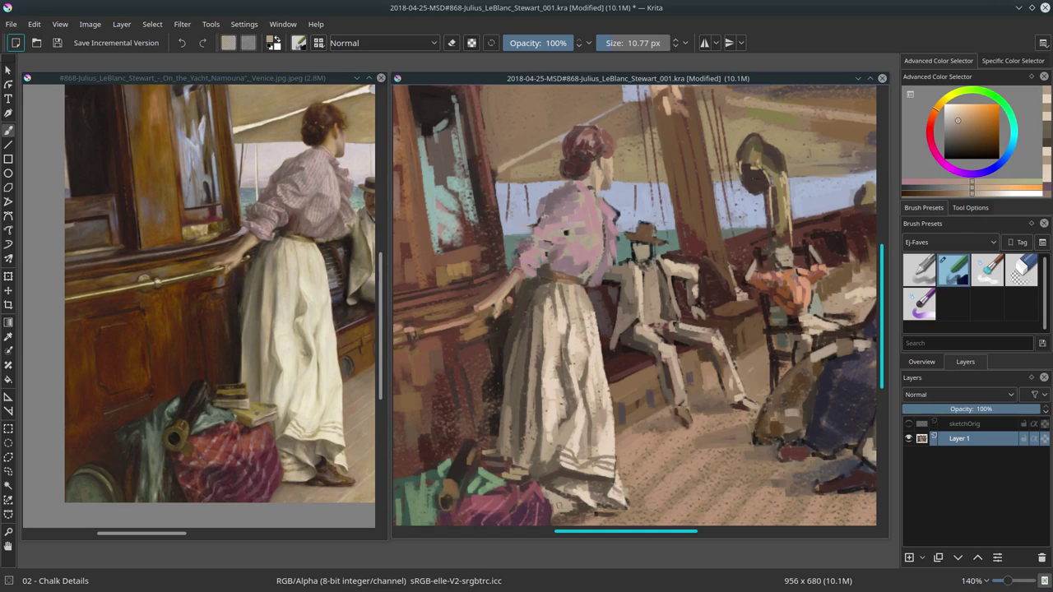
left_click(589, 504, "ctrl")
left_click(589, 514, "ctrl")
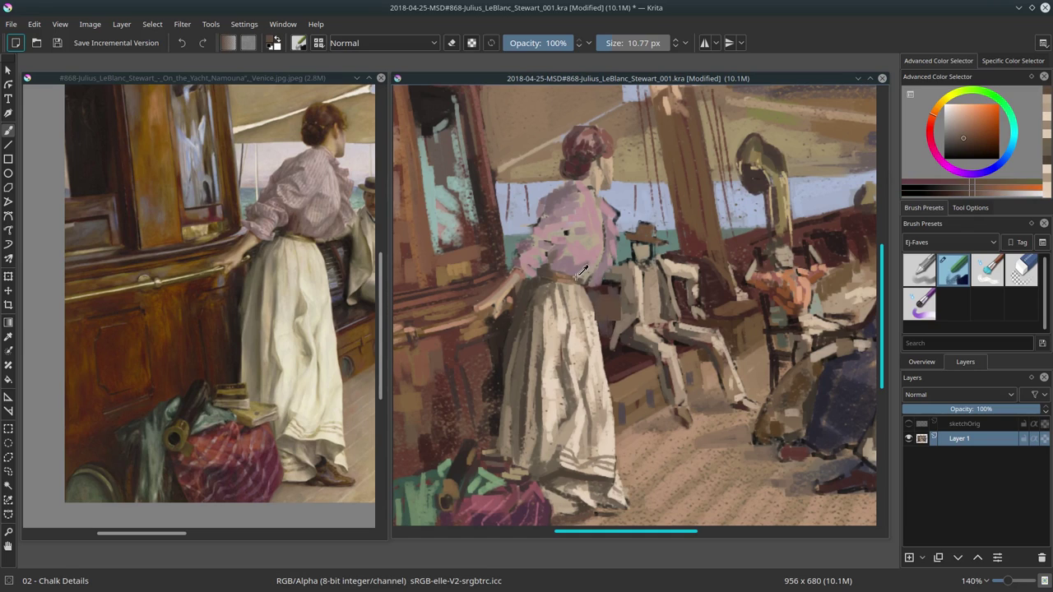
left_click(608, 308, "ctrl")
key("bracketleft")
key("bracketleft")
key("bracketleft")
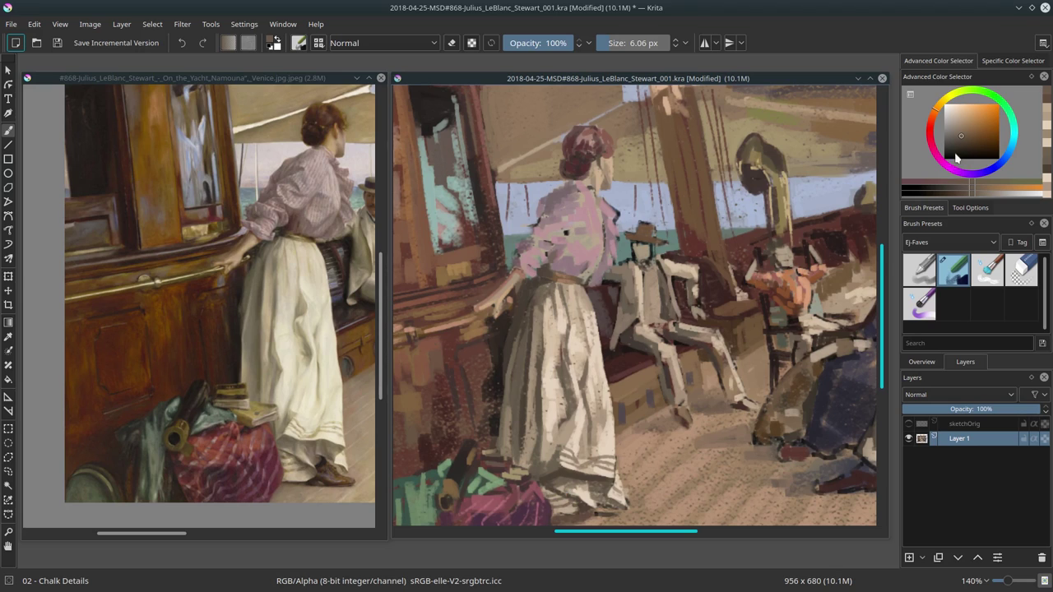
Try greyish-beige, peach and dark reddish-brown colours, then enlarge the brush.
left_click(480, 356, "ctrl")
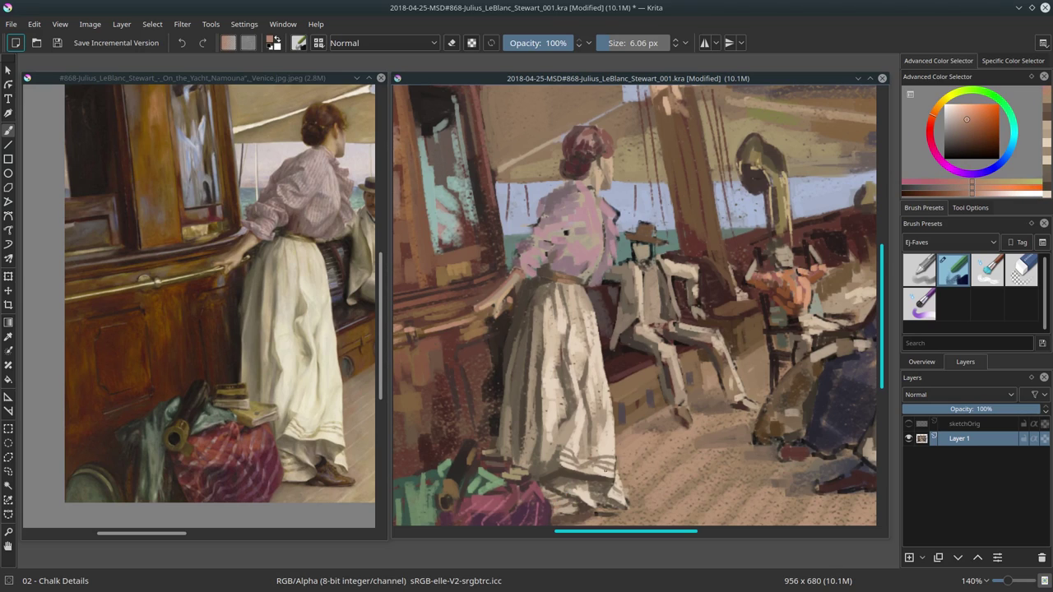
left_click(561, 511, "ctrl")
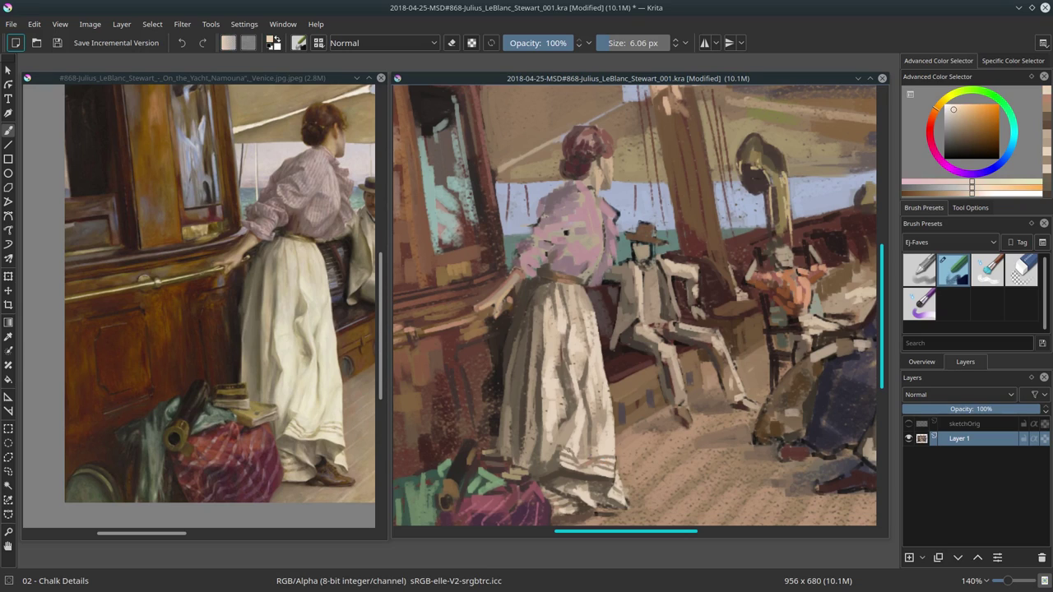
left_click(609, 500, "ctrl")
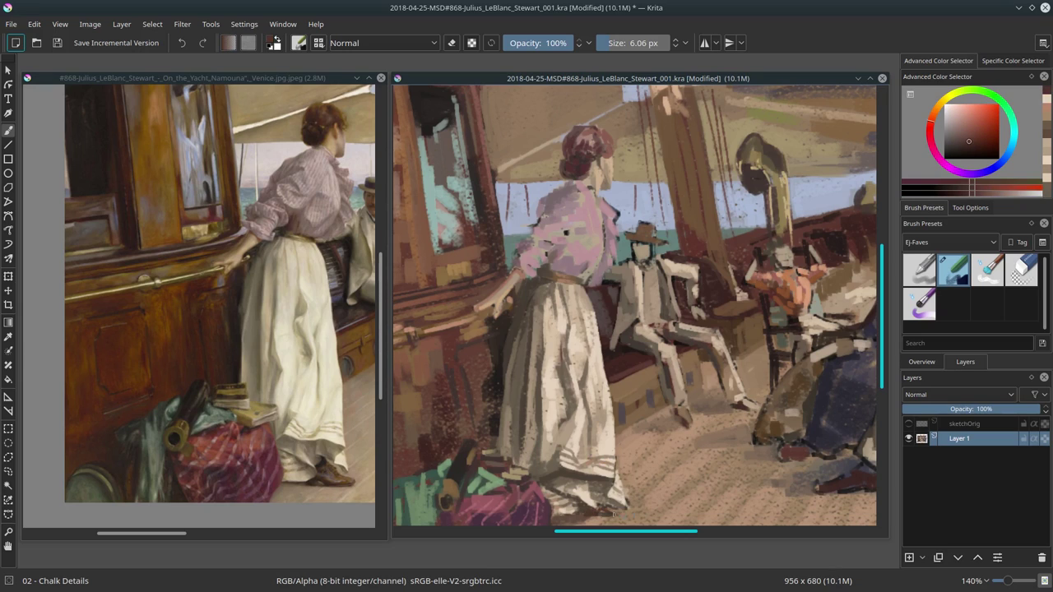
scroll(609, 510, "down", 1)
mouse_move(609, 490)
left_mouse_down()
mouse_move(626, 490)
mouse_move(617, 497)
left_mouse_up()
left_click(578, 504, "ctrl")
Dab dark paint around the woman's feet, then sample a lighter colour.
left_click(578, 504, "ctrl")
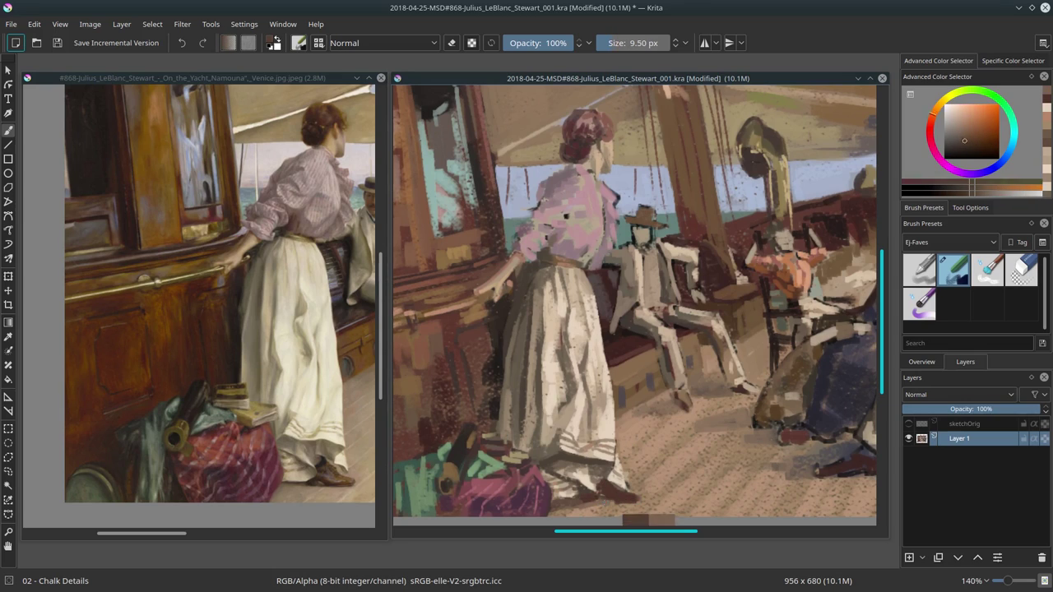
left_click(613, 494, "ctrl")
left_click(620, 481)
left_click(606, 489)
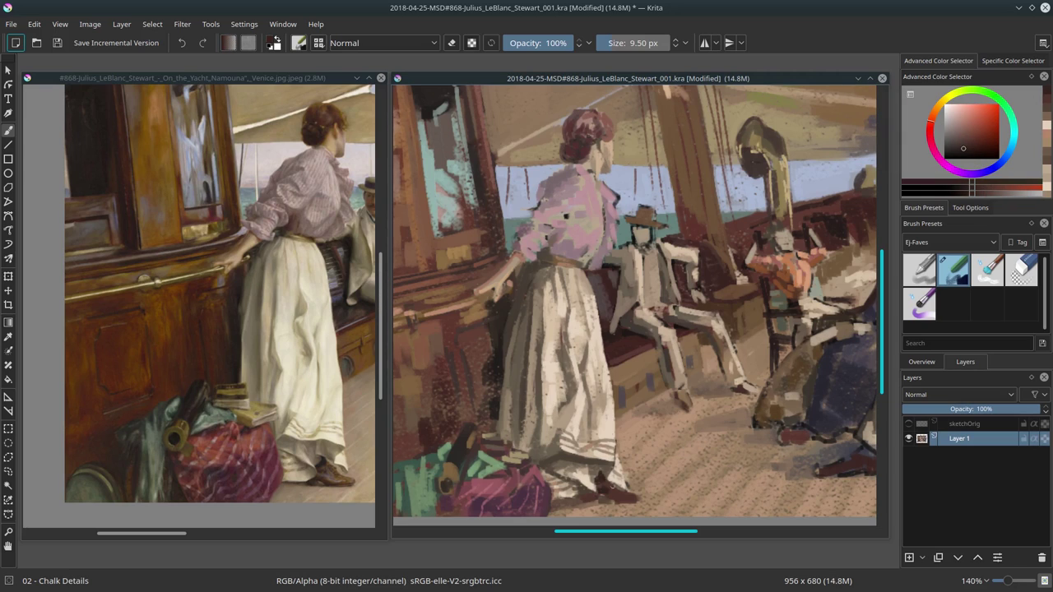
left_click(613, 492, "ctrl")
left_click(615, 492, "ctrl")
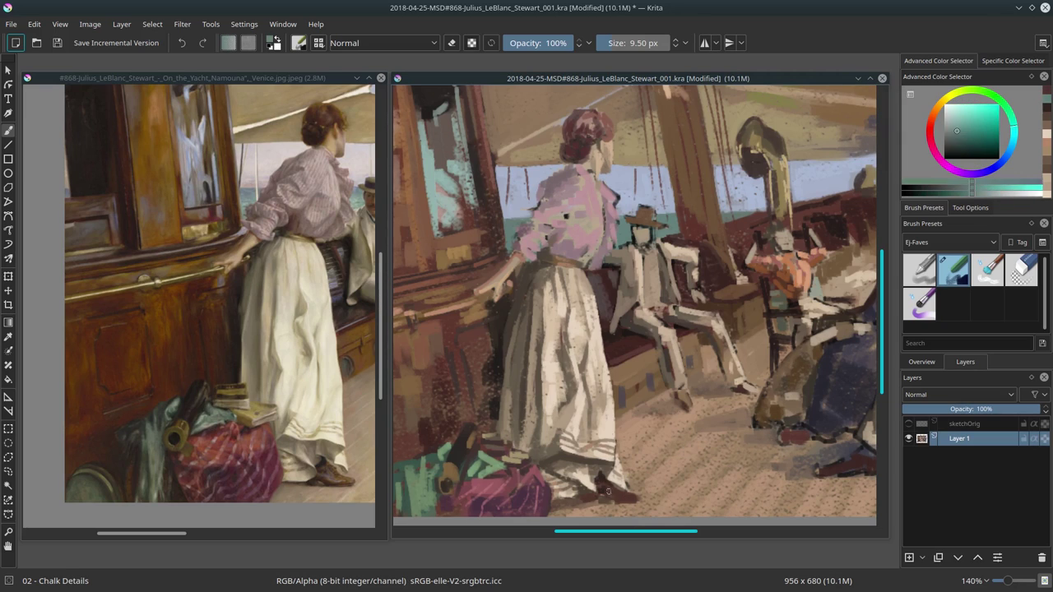
left_click(614, 492, "ctrl")
left_click(614, 493, "ctrl")
Shrink the brush to about 5.7 px and paint small dark strokes near the feet.
mouse_move(615, 493)
left_mouse_down()
mouse_move(598, 493)
mouse_move(640, 497)
left_mouse_up()
left_click(632, 496, "ctrl")
left_click(625, 497, "ctrl")
left_click(589, 500, "ctrl")
left_click(601, 499, "ctrl")
left_click(606, 501, "ctrl")
left_click(606, 501, "ctrl")
left_click(626, 486, "ctrl")
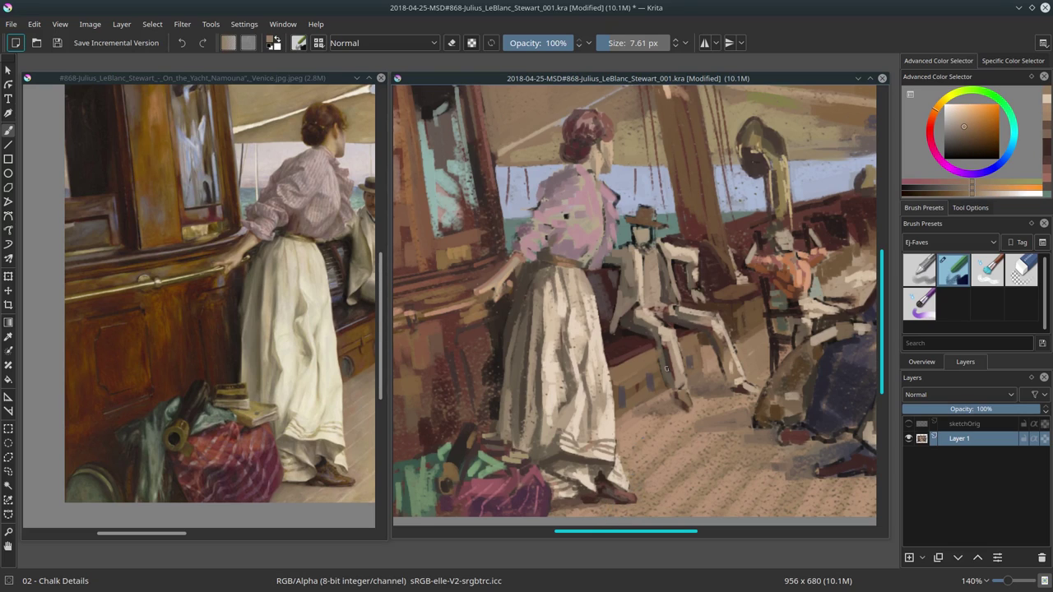
Save the study, fit the painting in view, and zoom in on the woman.
left_click(57, 43)
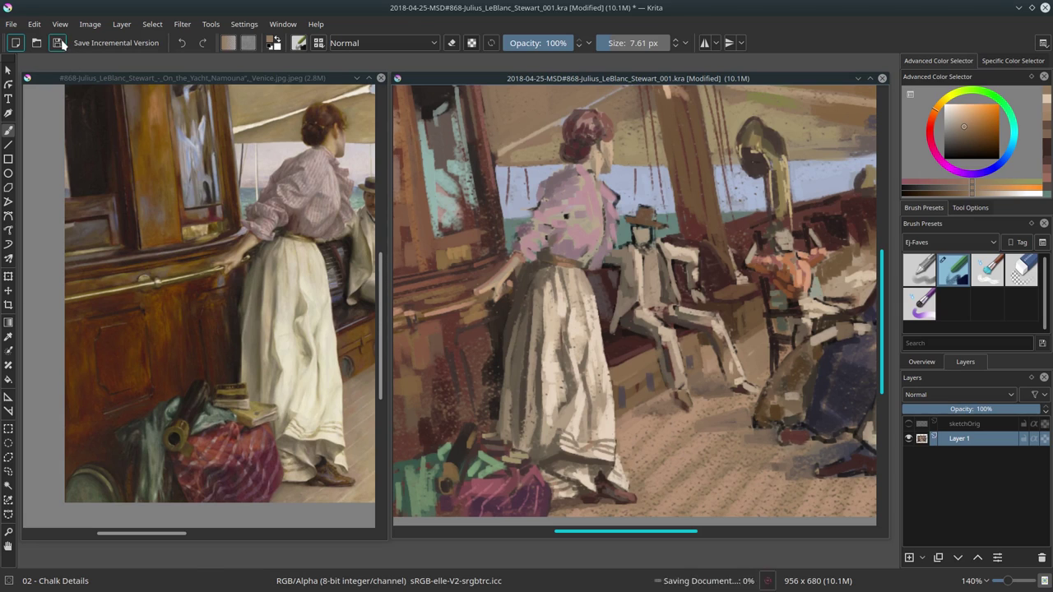
key("2")
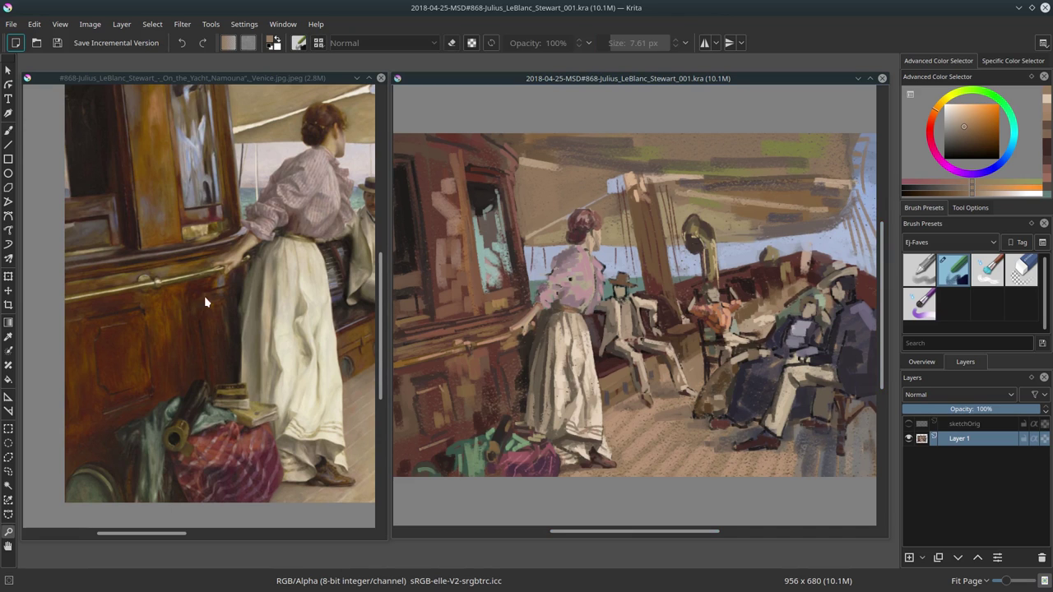
scroll(669, 336, "up", 5)
scroll(668, 337, "up", 1)
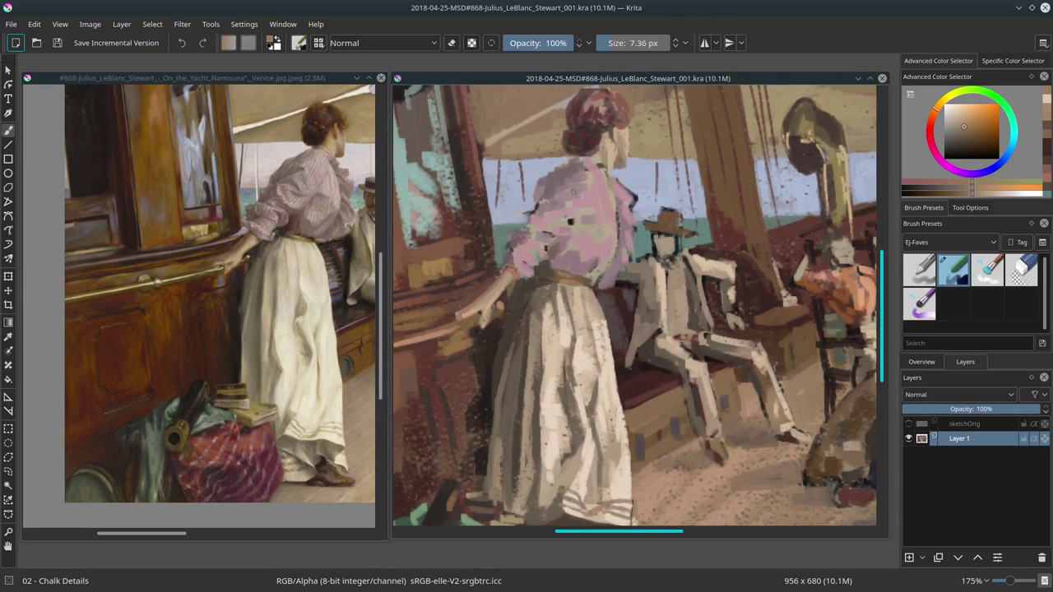
With a pinkish red and a ~9 px brush, stroke dark over the neck and shoulder.
left_click(575, 325, "ctrl")
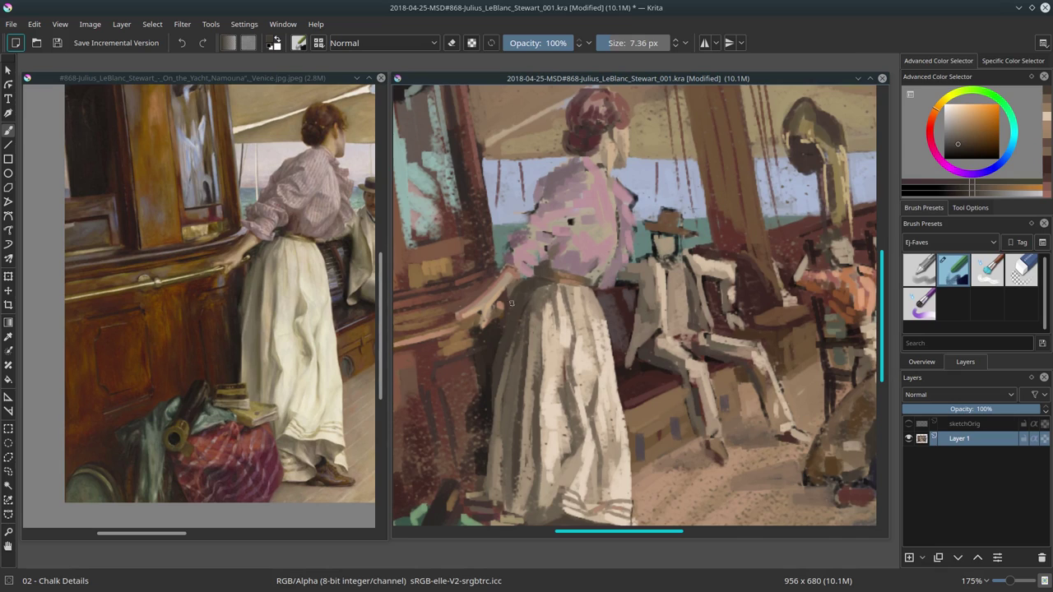
left_click(567, 257, "ctrl")
mouse_move(567, 257)
left_mouse_down()
mouse_move(539, 265)
mouse_move(592, 274)
left_mouse_up()
left_click(548, 265, "ctrl")
left_click(549, 265, "ctrl")
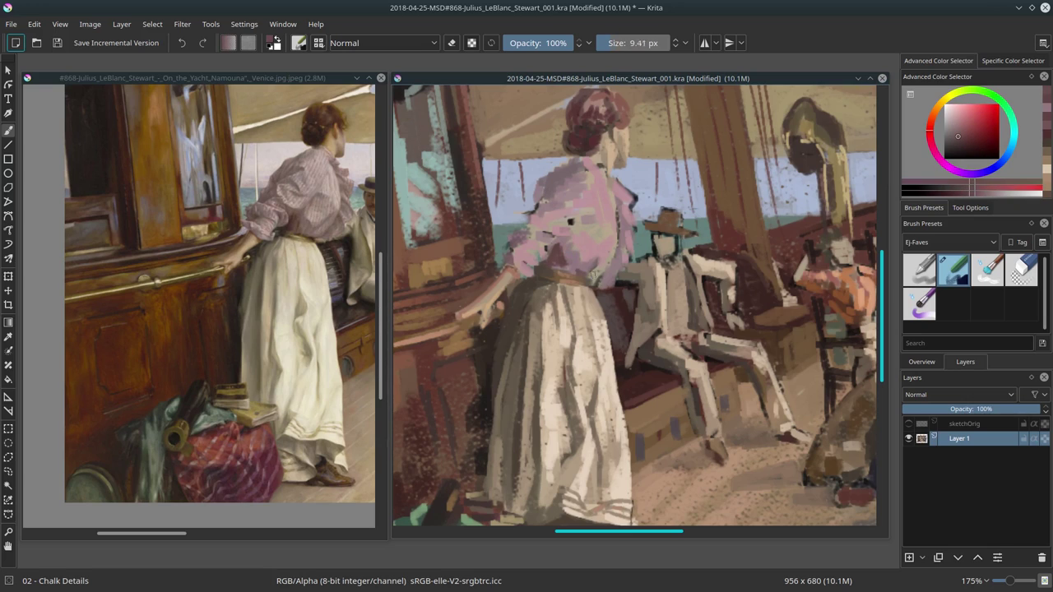
left_click(609, 247, "ctrl")
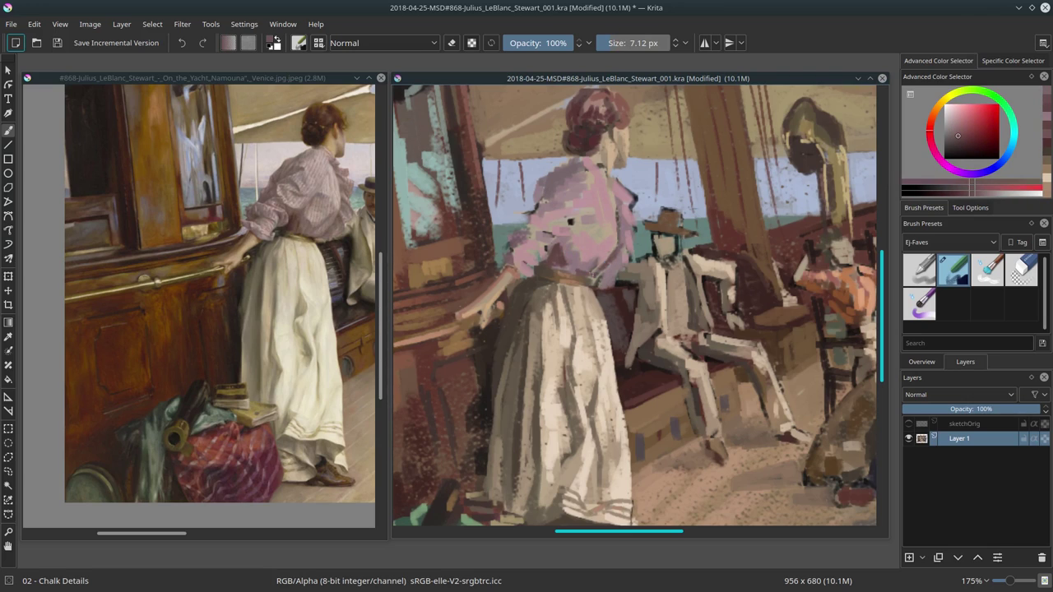
left_click_drag(613, 210, 602, 177)
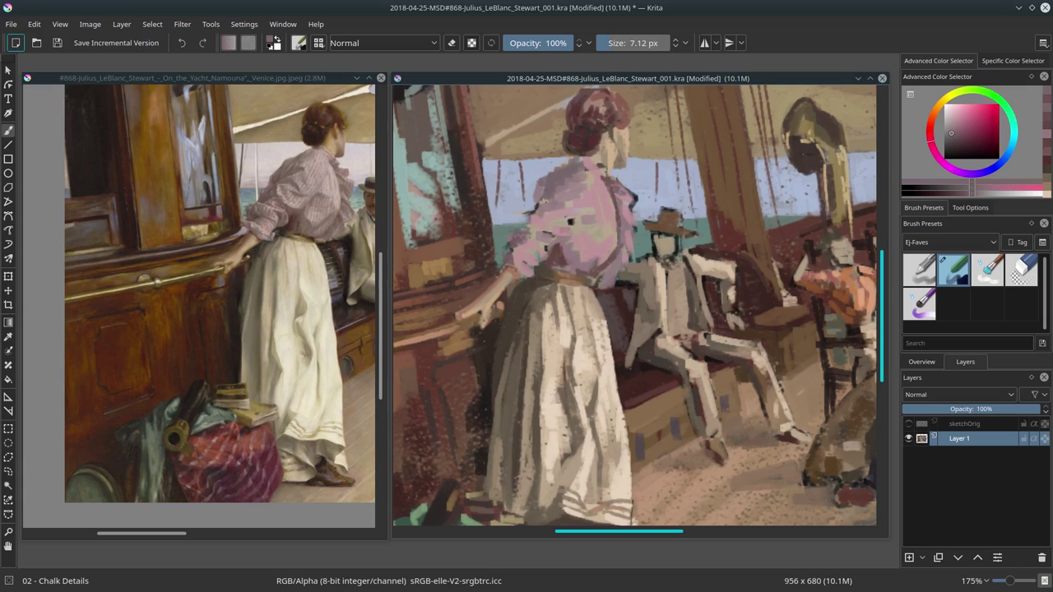
Sample light and darker pinks, then a tan orange, for the blouse.
left_click(626, 221, "ctrl")
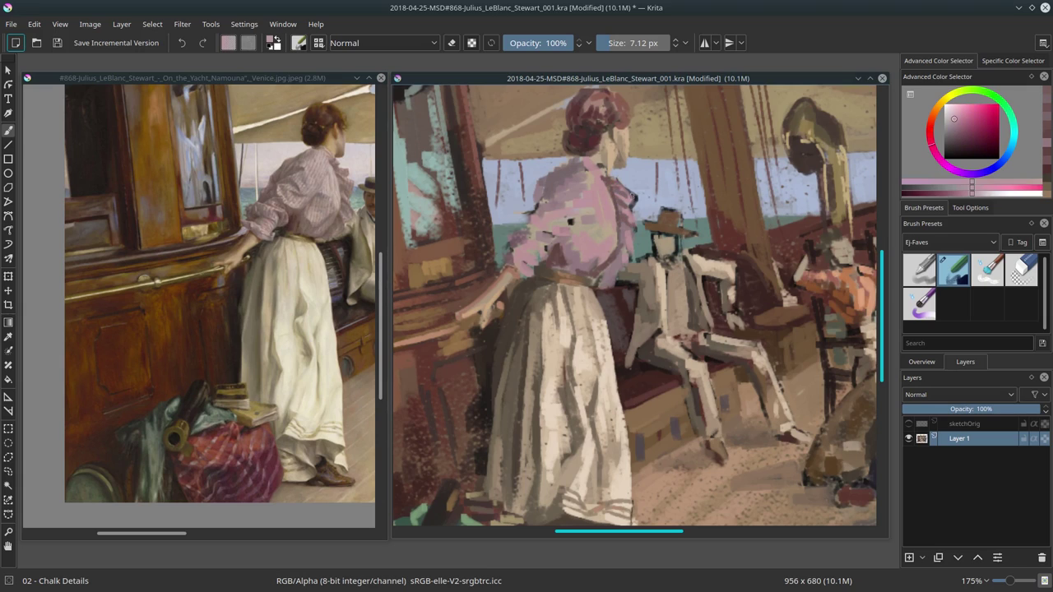
left_click(626, 196, "ctrl")
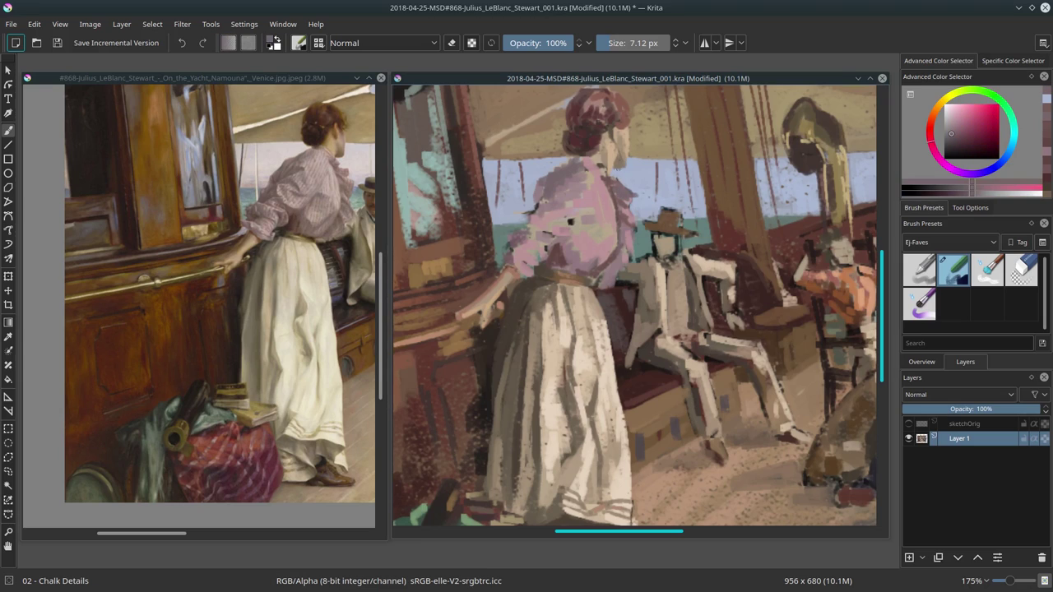
left_click(642, 217, "ctrl")
left_click(636, 209, "ctrl")
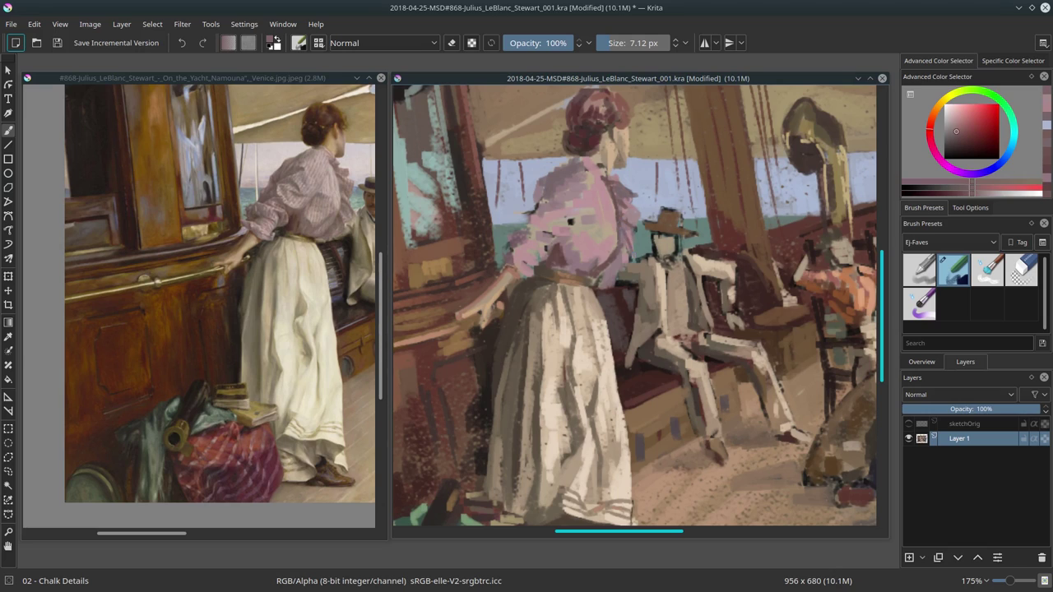
left_click(629, 244, "ctrl")
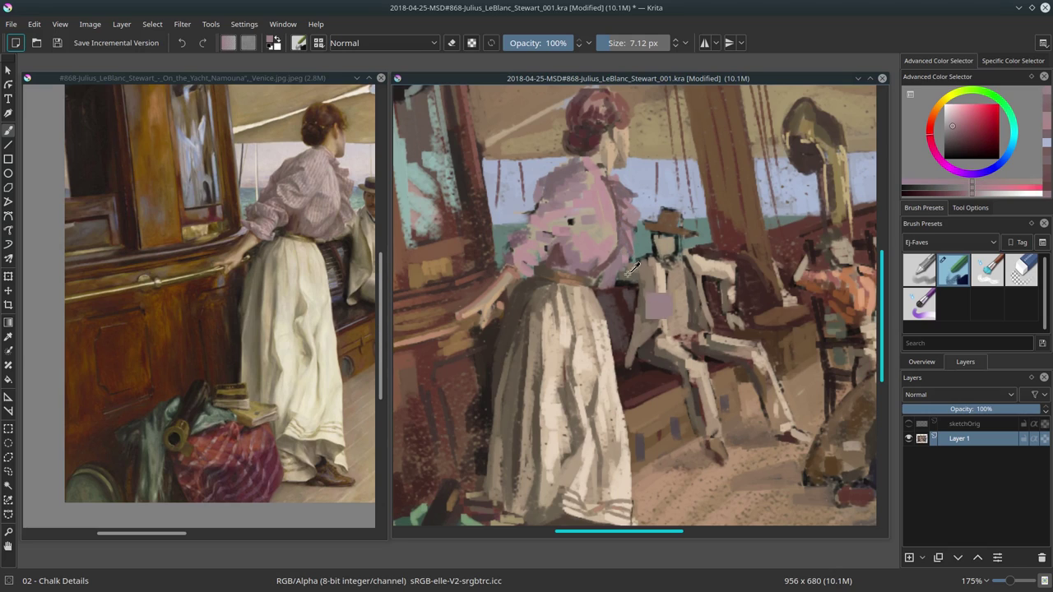
left_click(654, 309, "ctrl")
Switch between dark red and tan orange colours, settling on dark red.
left_click(609, 283, "ctrl")
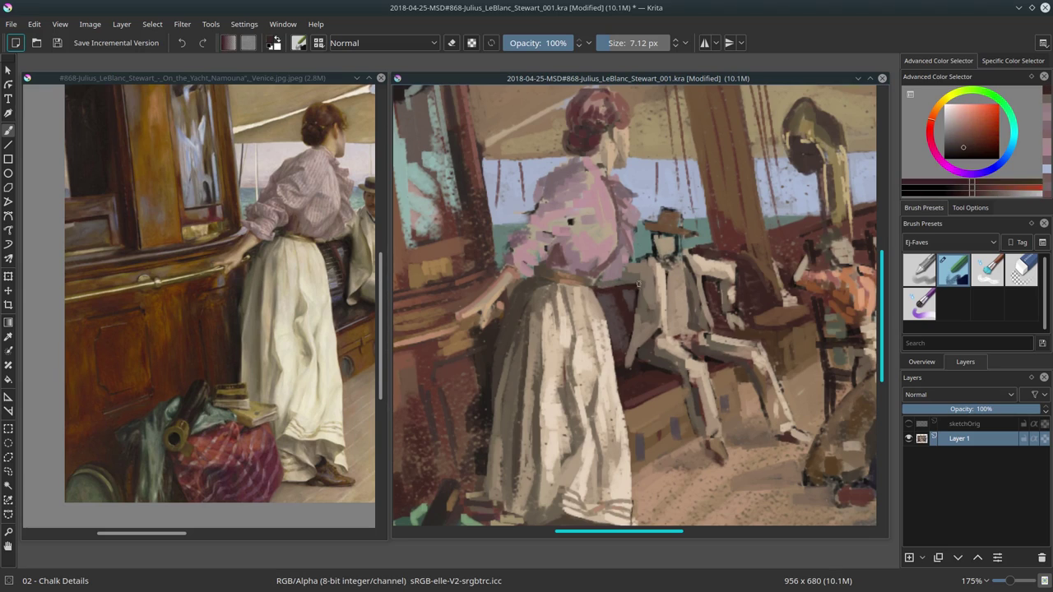
left_click(601, 282, "ctrl")
left_click(594, 279, "ctrl")
left_click(593, 280, "ctrl")
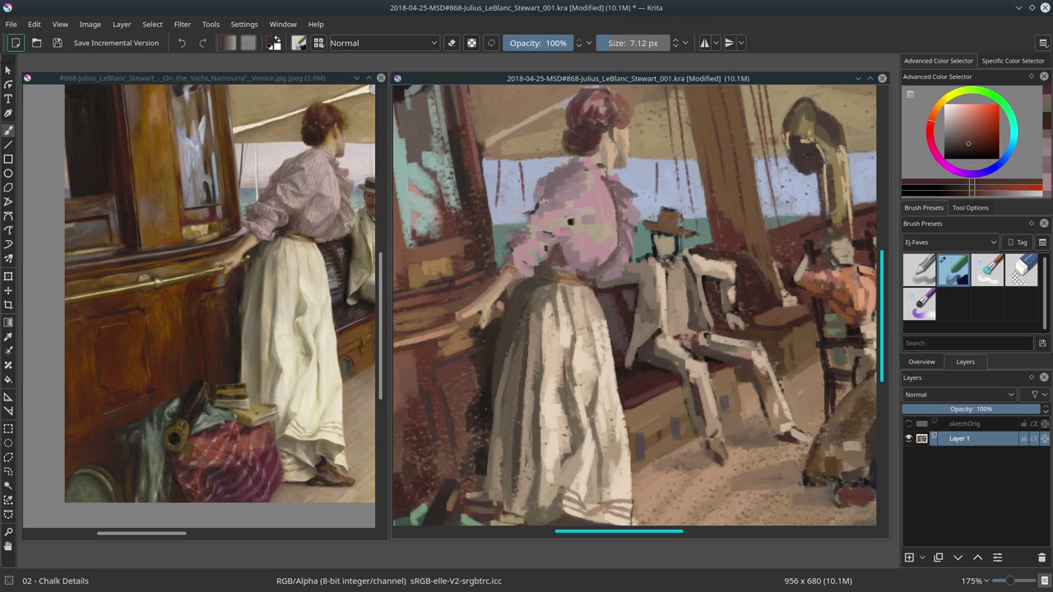
left_click(607, 285, "ctrl")
left_click(608, 284, "ctrl")
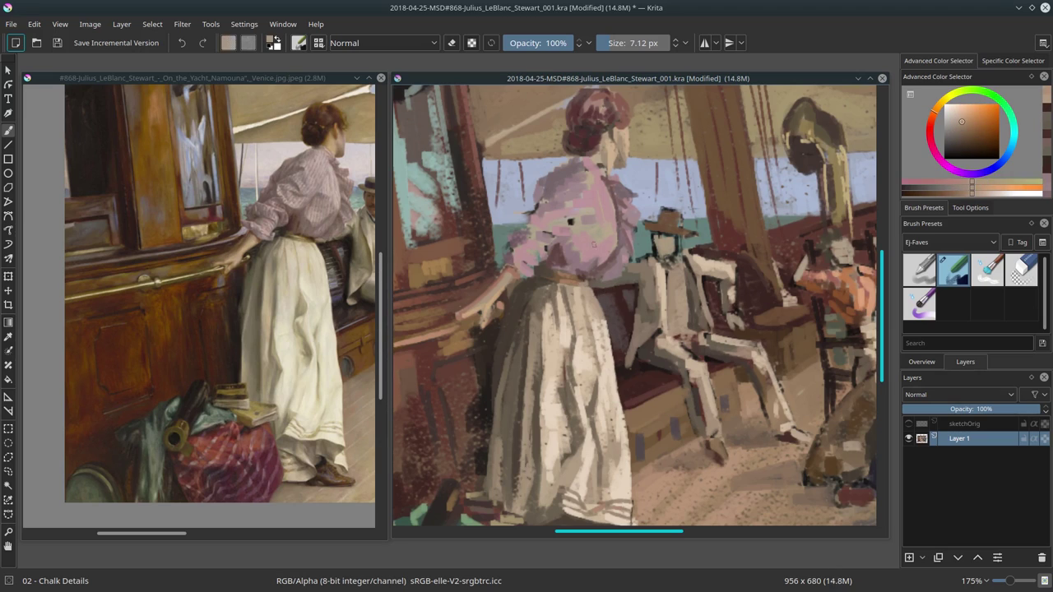
left_click(585, 278, "ctrl")
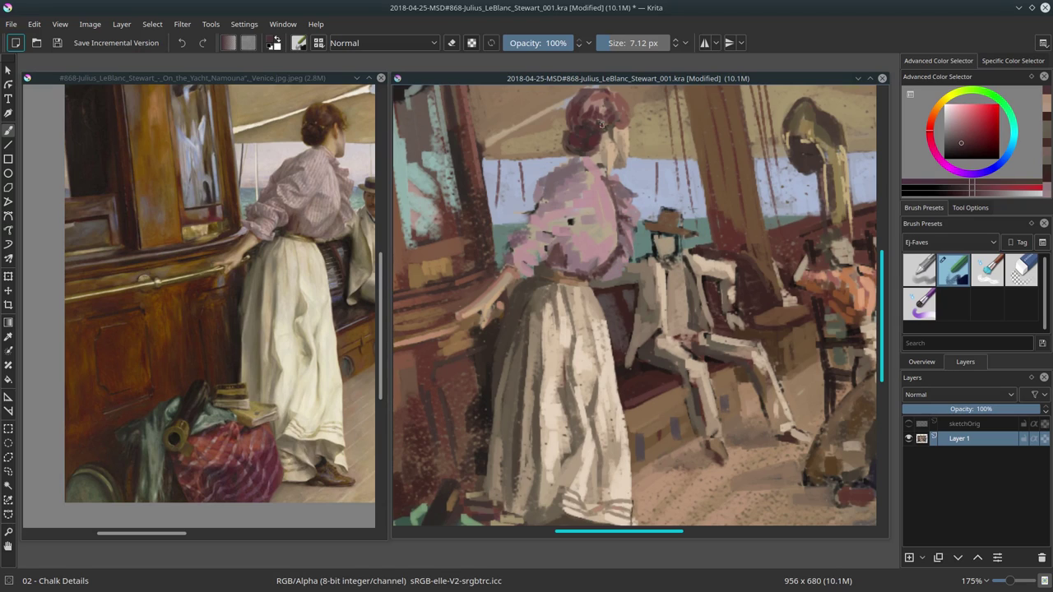
Pan the reference and sample light peach and skirt shades from the study.
left_click_drag(158, 533, 209, 535)
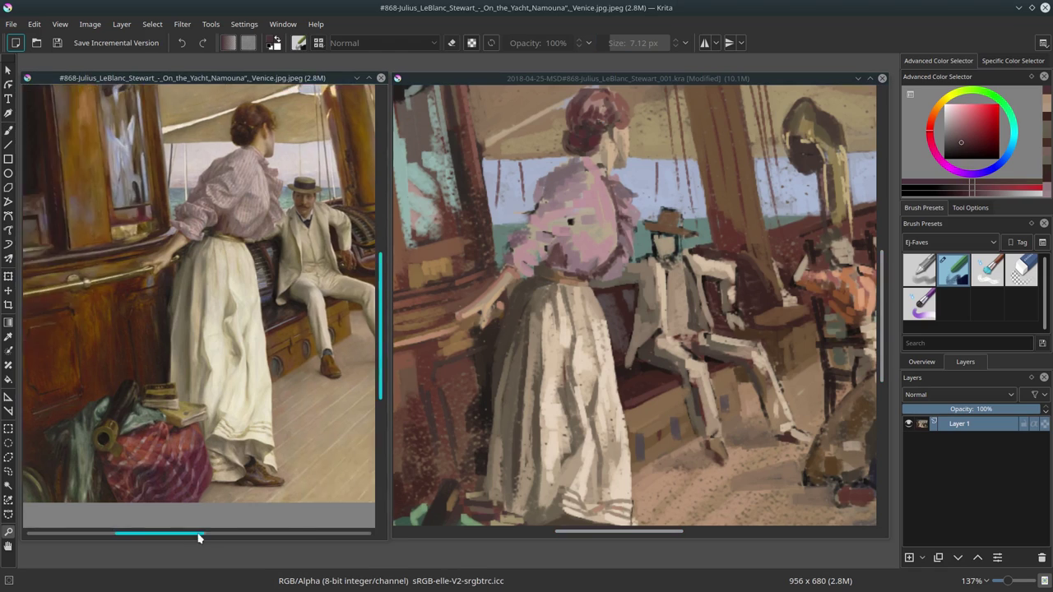
left_click(557, 223)
left_click(557, 223, "ctrl")
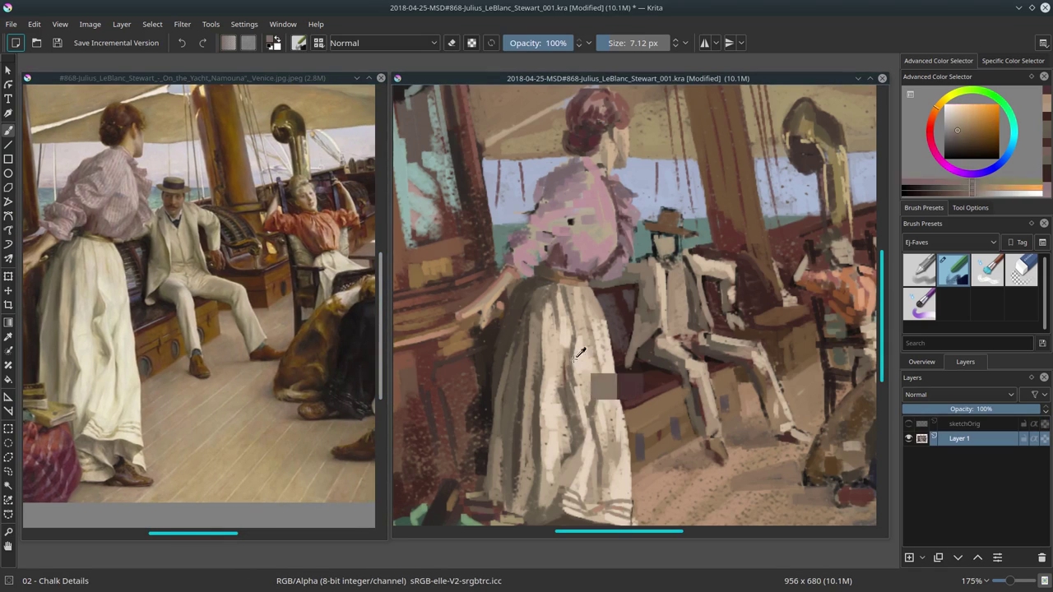
left_click(585, 415, "ctrl")
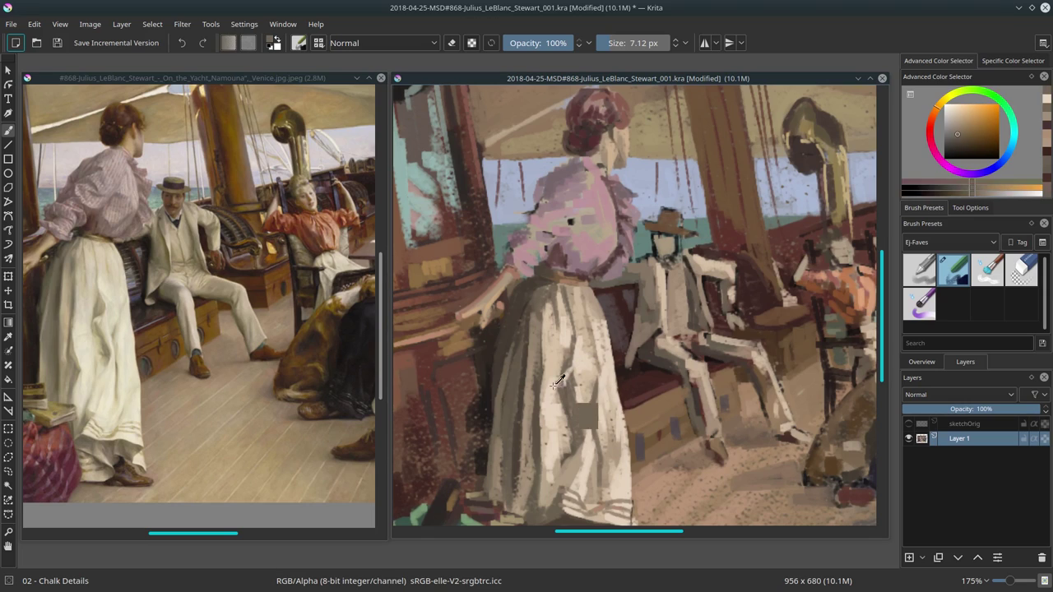
left_click(557, 405, "ctrl")
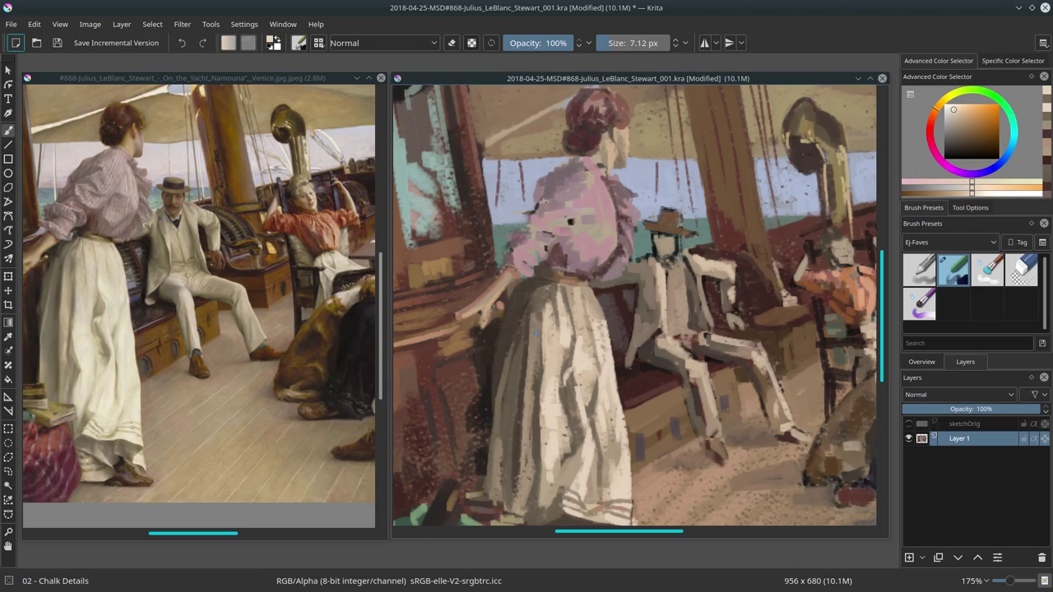
scroll(568, 220, "down", 5)
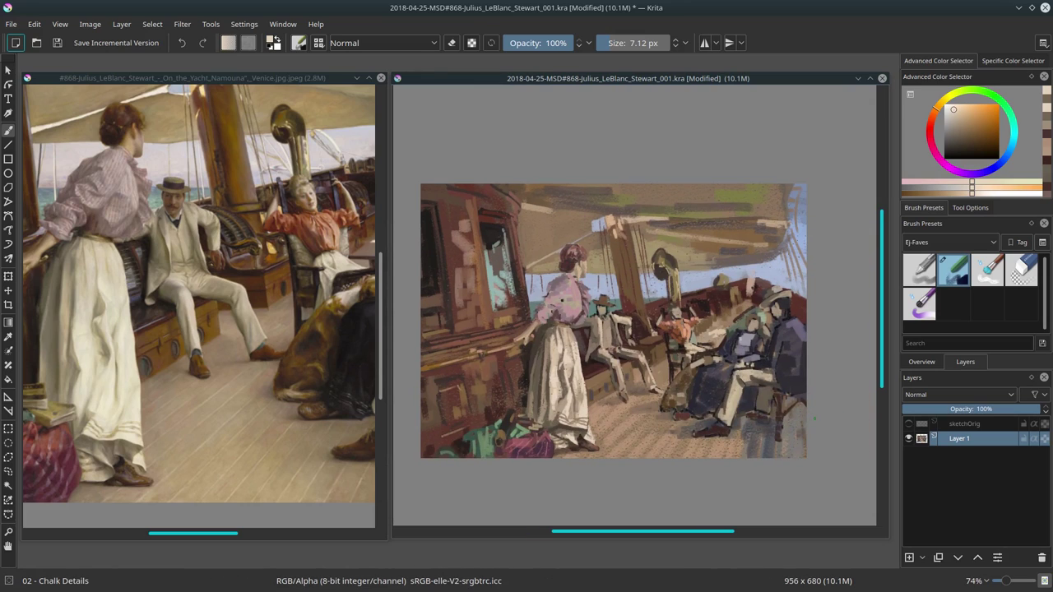
Save the painting, zoom in on the figures, and open the network connections list.
left_click(58, 43)
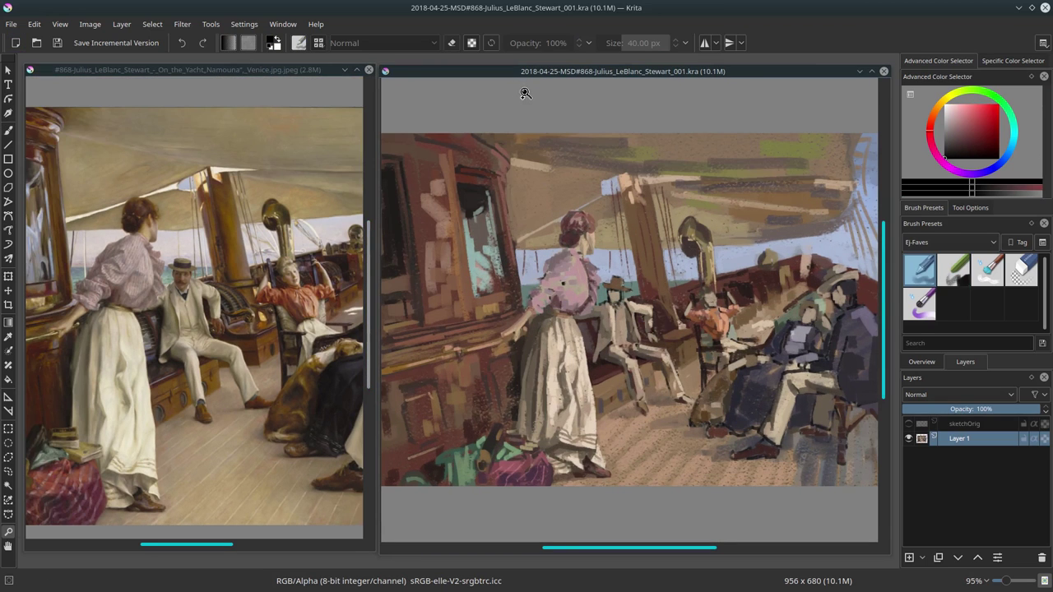
left_click_drag(470, 176, 694, 502)
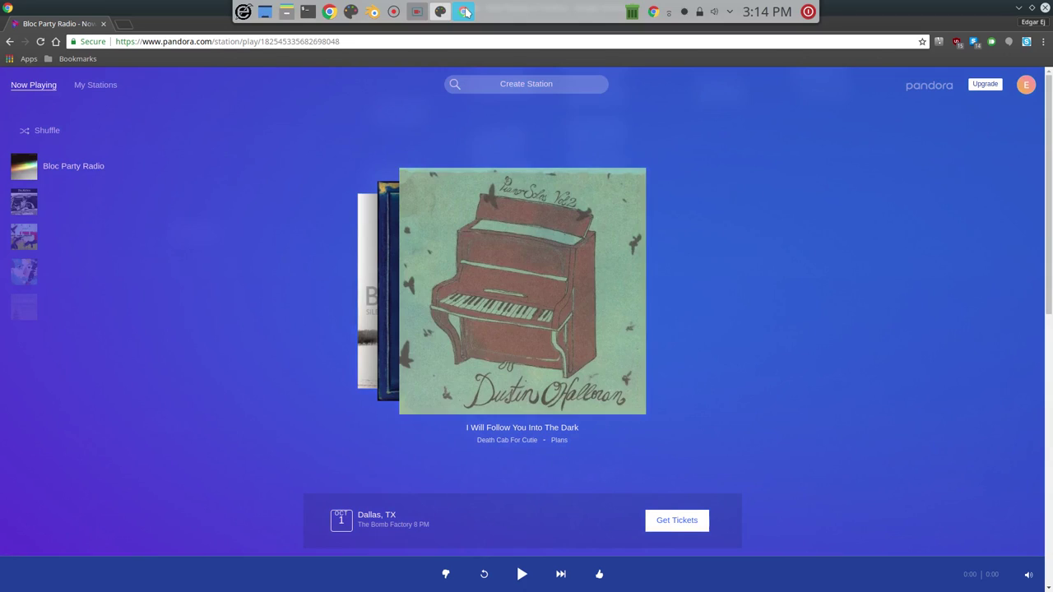
left_click(669, 12)
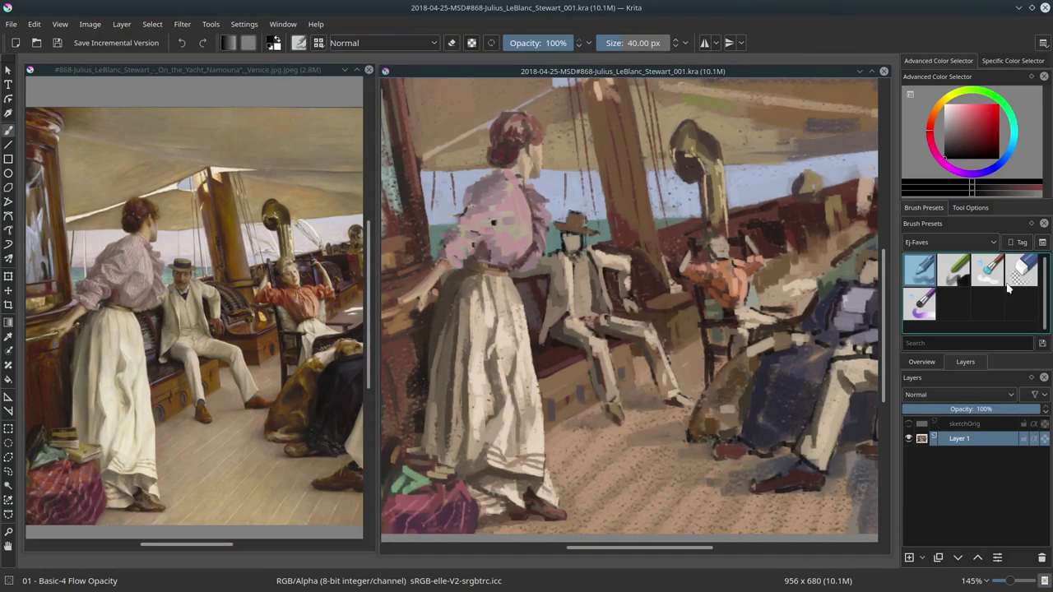
Switch to the 02 - Chalk Details brush at about 7.67 px with a dark pink.
key("slash")
left_click(522, 277, "ctrl")
left_click(962, 138)
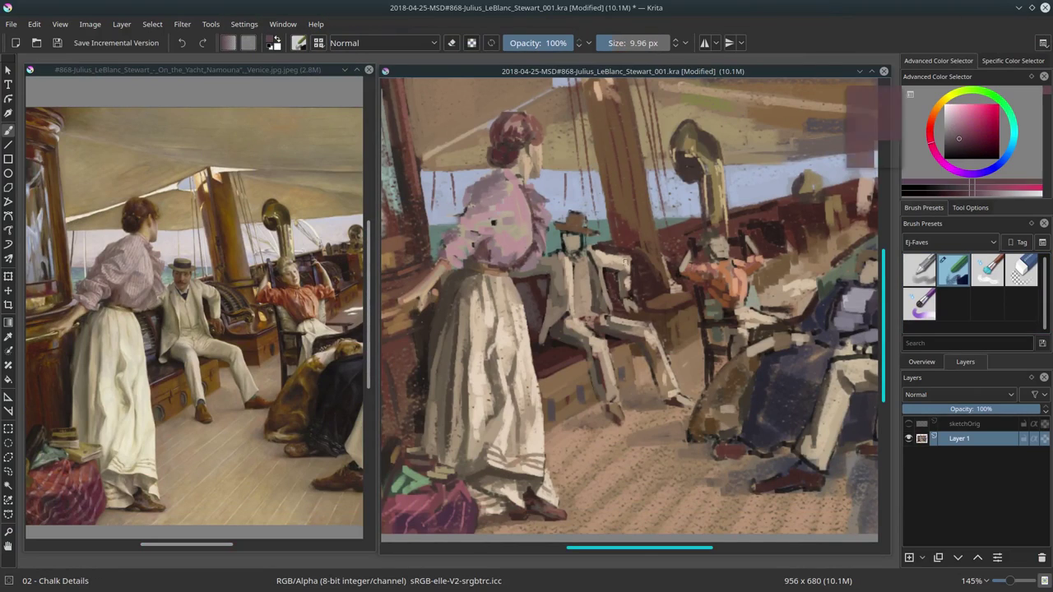
left_click(500, 226, "ctrl")
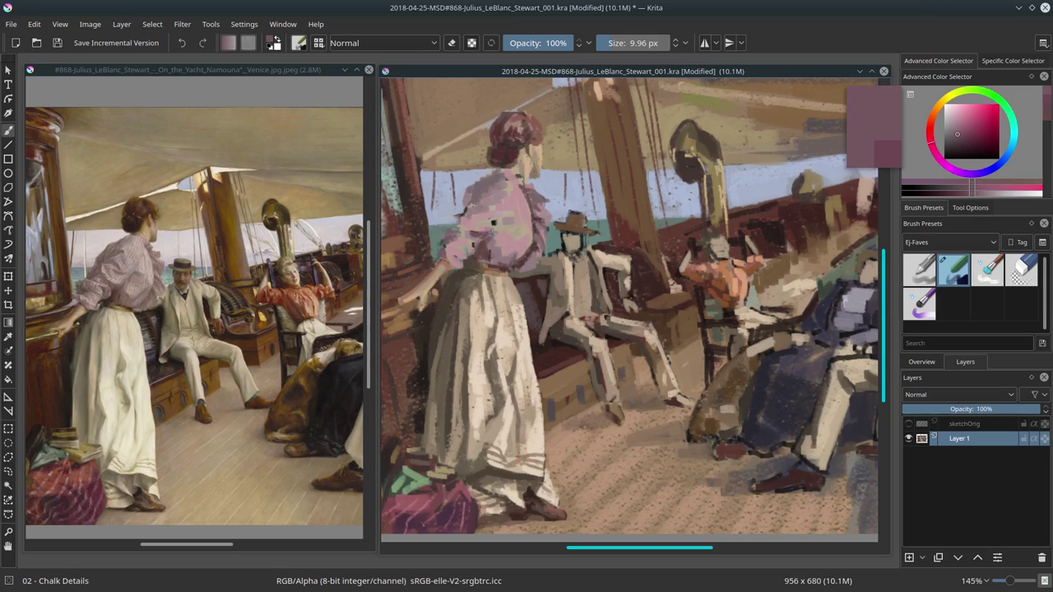
left_click(497, 246, "ctrl")
left_click(477, 245, "ctrl")
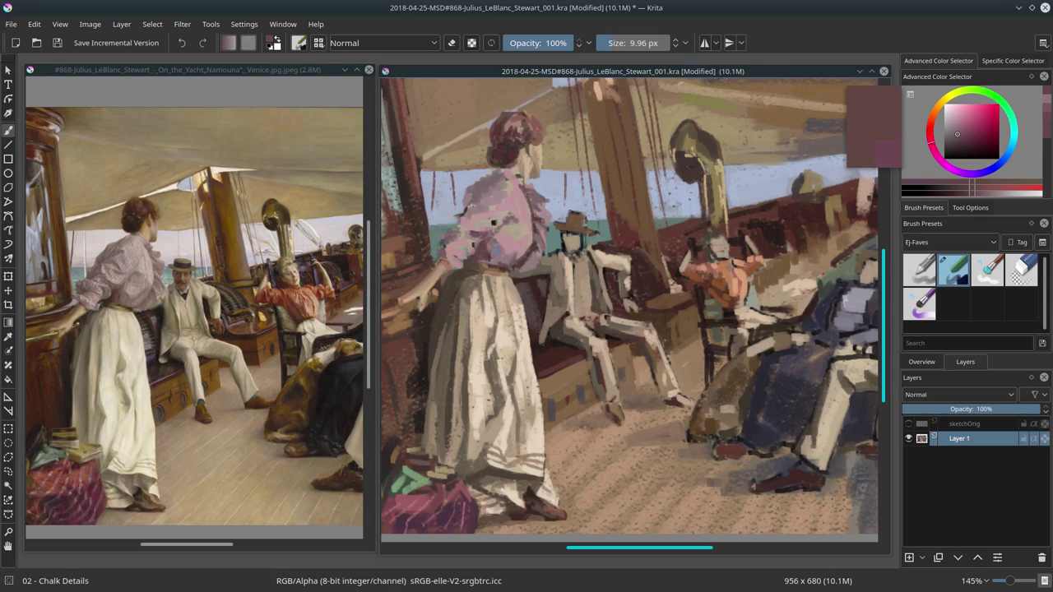
left_click(477, 244, "ctrl")
key("bracketleft")
key("bracketright")
key("bracketright")
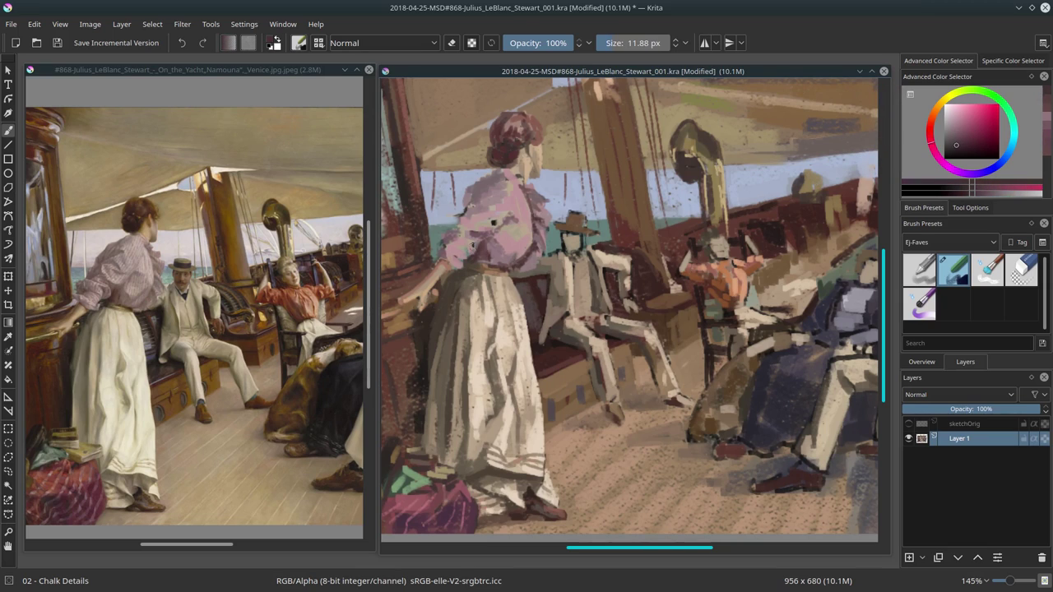
key("bracketleft")
Sample pinks, teal and reddish-brown, then paint a small dark stroke near the woman's shoulder.
left_click(445, 241, "ctrl")
left_click(510, 218, "ctrl")
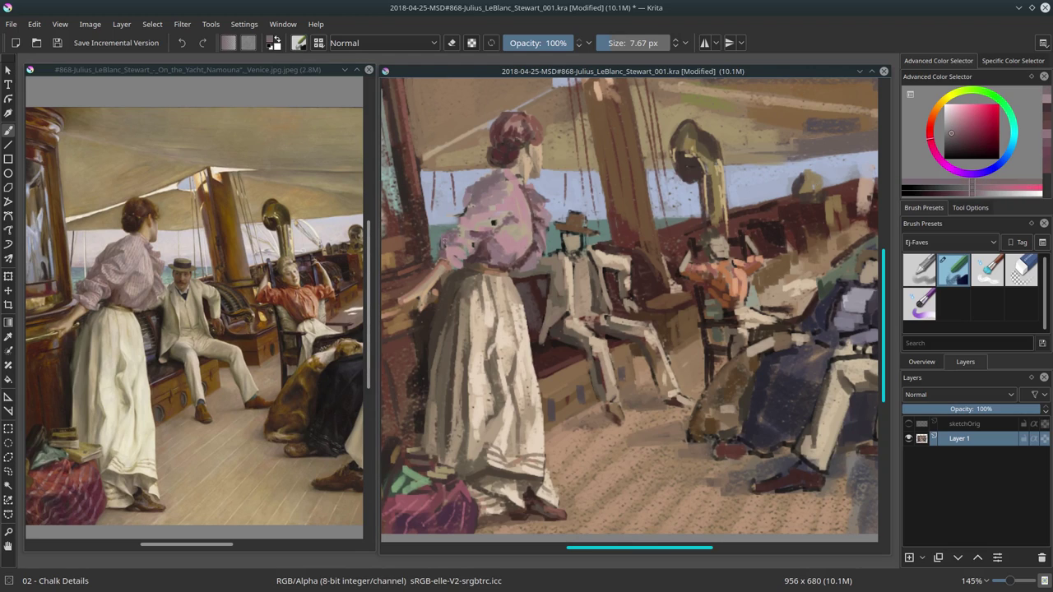
left_click(472, 245, "ctrl")
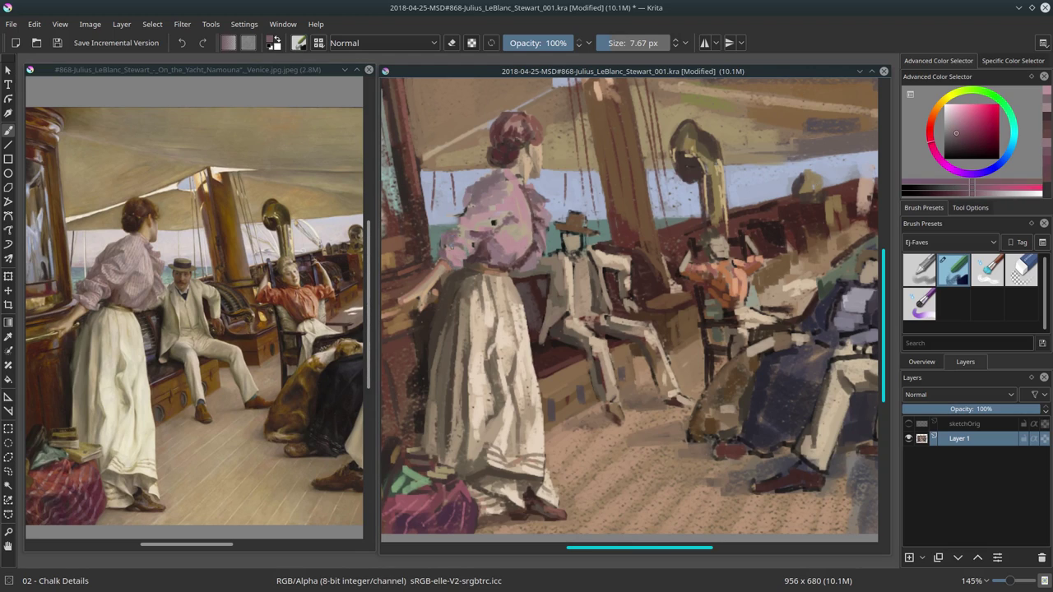
left_click(440, 233, "ctrl")
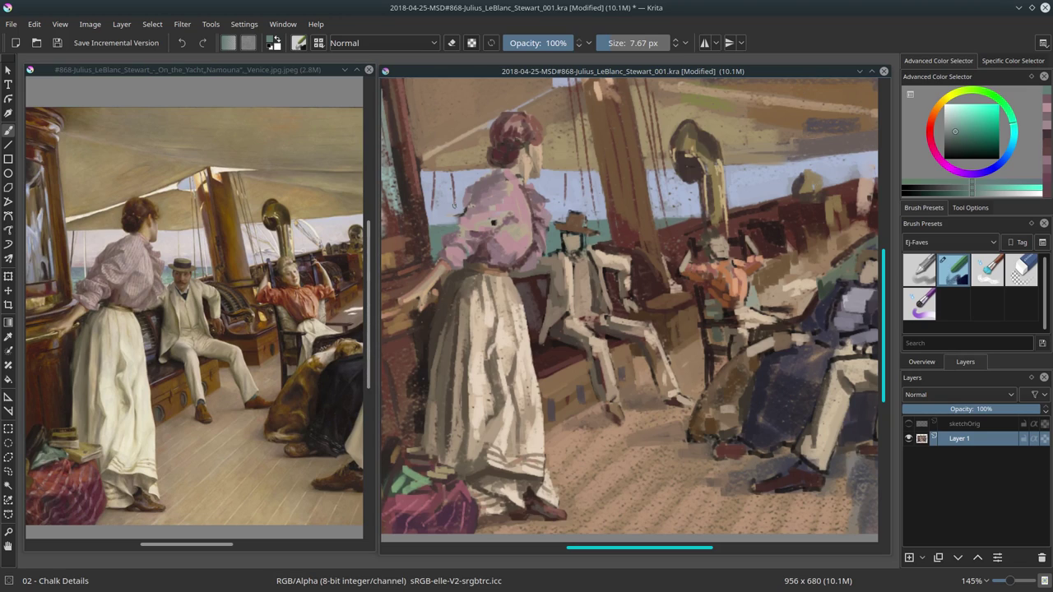
left_click(497, 205, "ctrl")
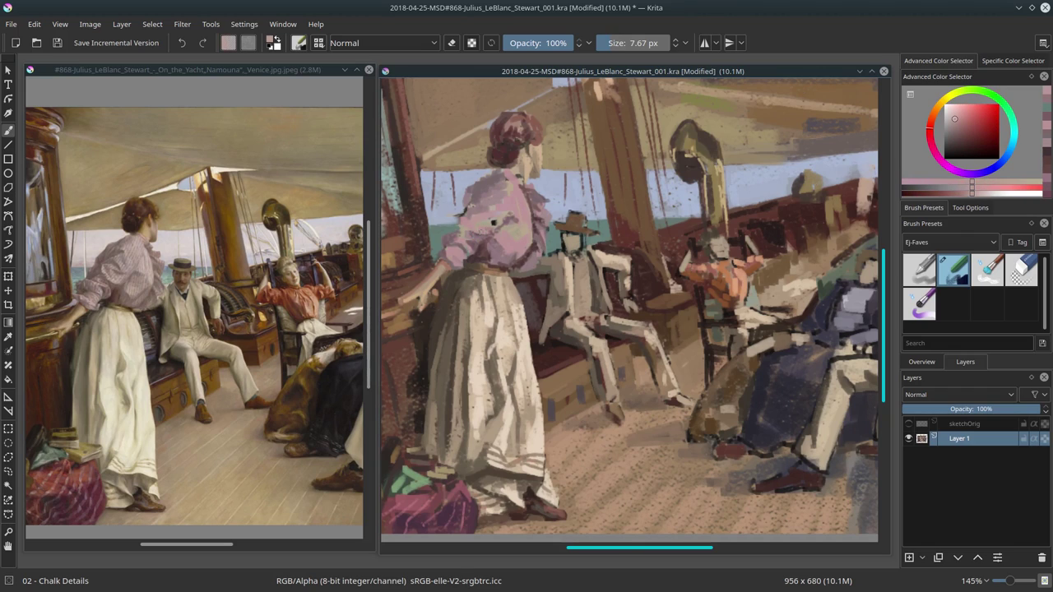
left_click(513, 283, "ctrl")
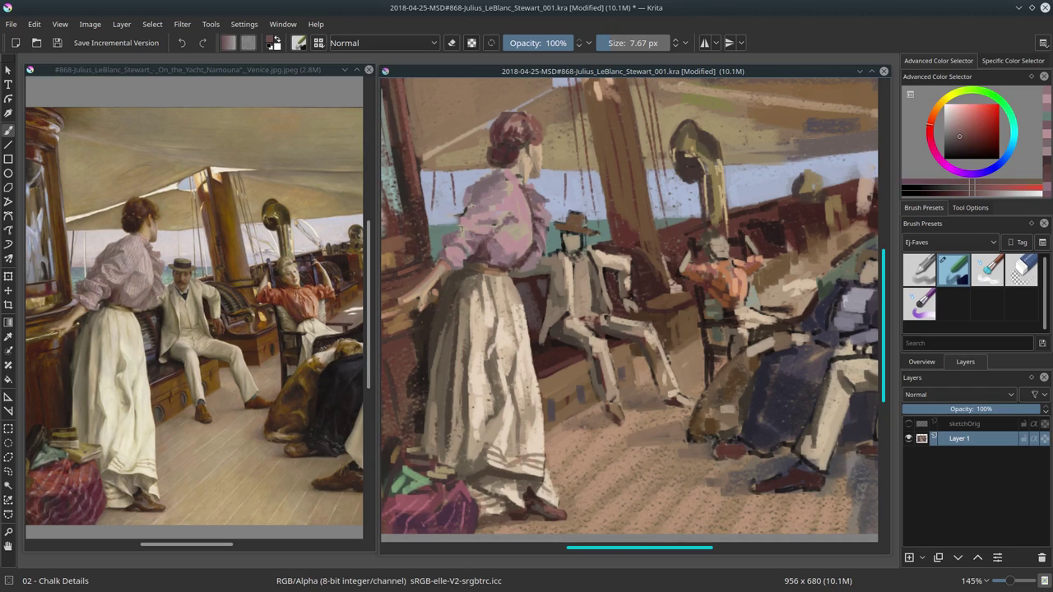
mouse_move(467, 220)
left_mouse_down()
mouse_move(459, 214)
mouse_move(492, 202)
left_mouse_up()
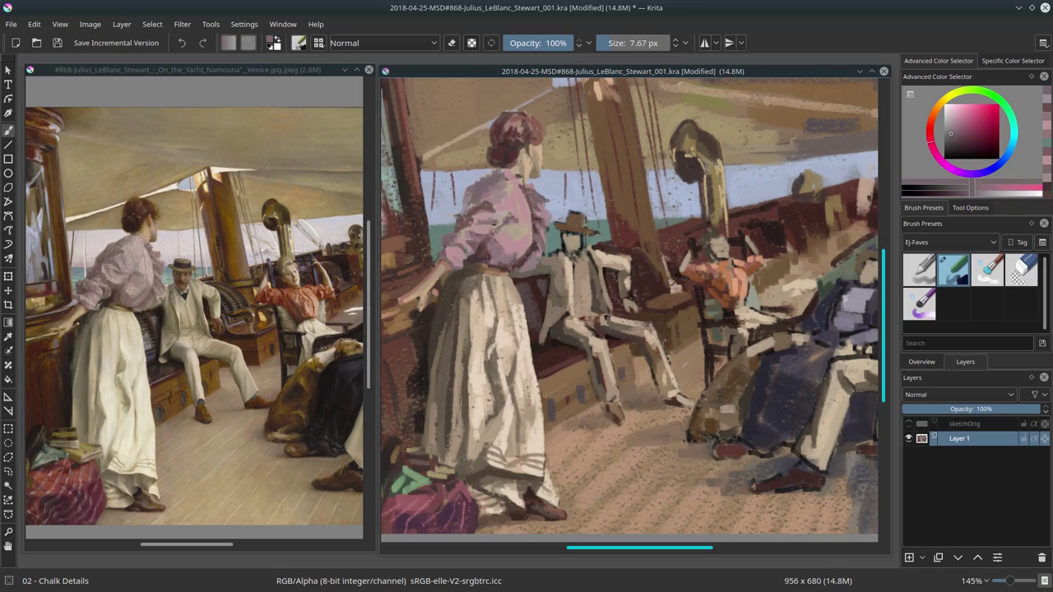
Sample the hair's dark pinkish red, dark reds and a light orange-tan colour.
left_click(508, 174, "ctrl")
left_click(505, 175, "ctrl")
left_click(503, 175, "ctrl")
left_click(500, 175, "ctrl")
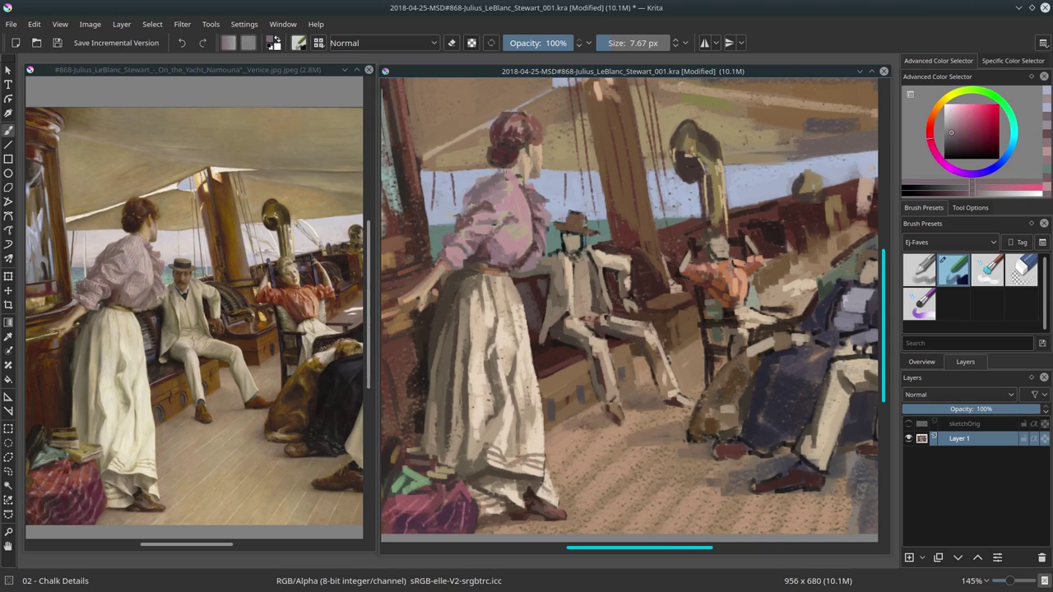
left_click(510, 176, "ctrl")
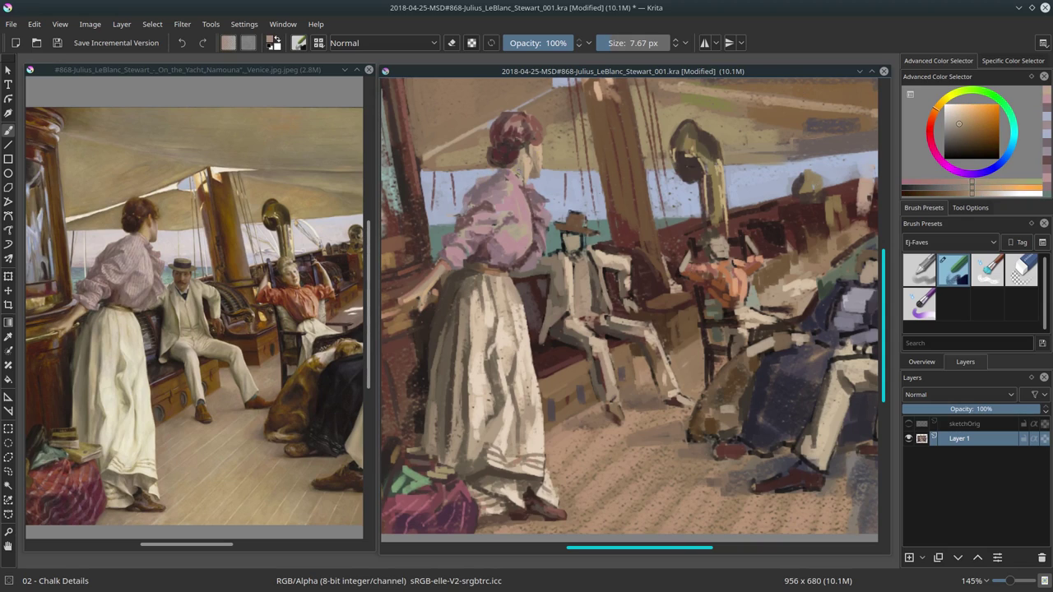
left_click(523, 177, "ctrl")
left_click(524, 177, "ctrl")
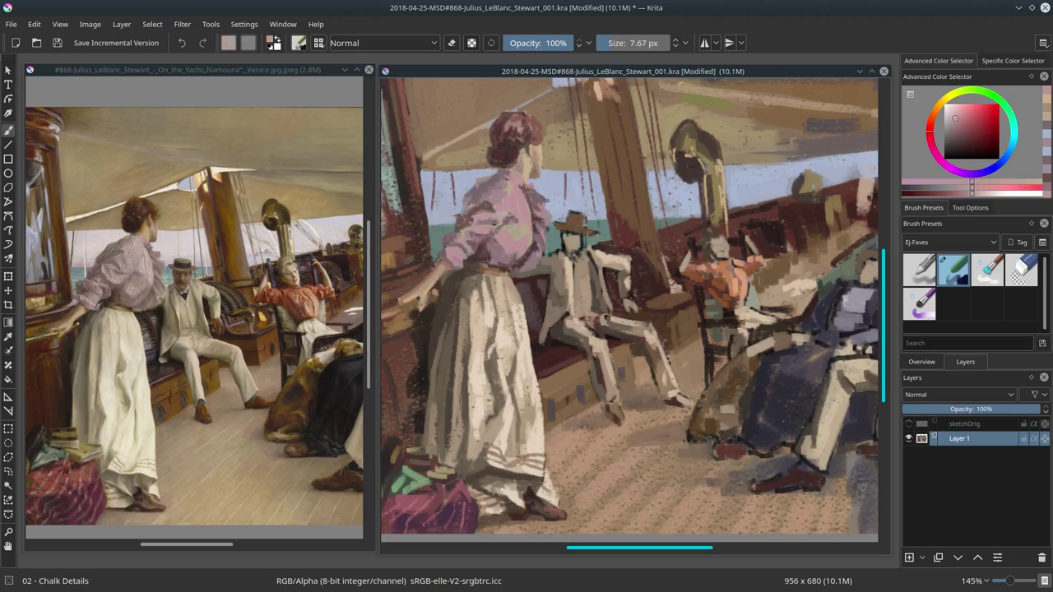
left_click(529, 178, "ctrl")
left_click(529, 178, "ctrl")
left_click(529, 178, "ctrl")
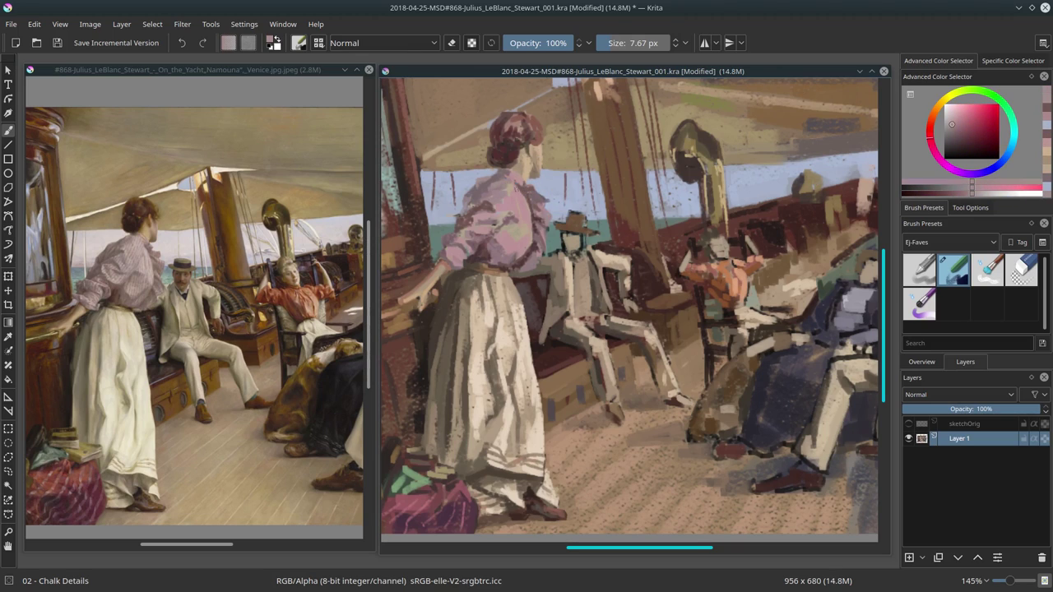
left_click(542, 218, "ctrl")
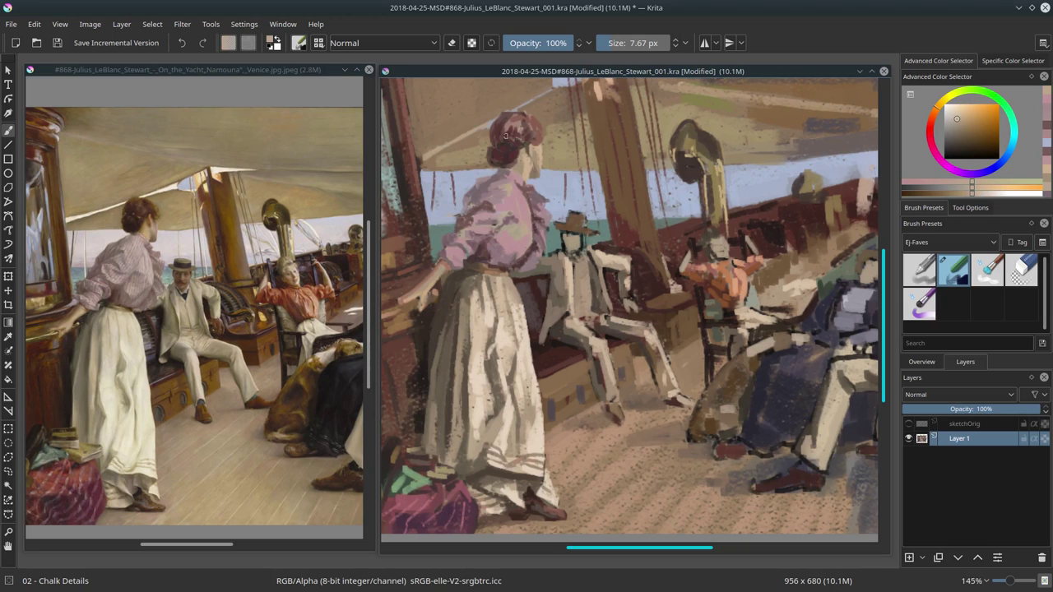
Dab light tan, darker and pink marks across the woman's blouse.
left_click(495, 241)
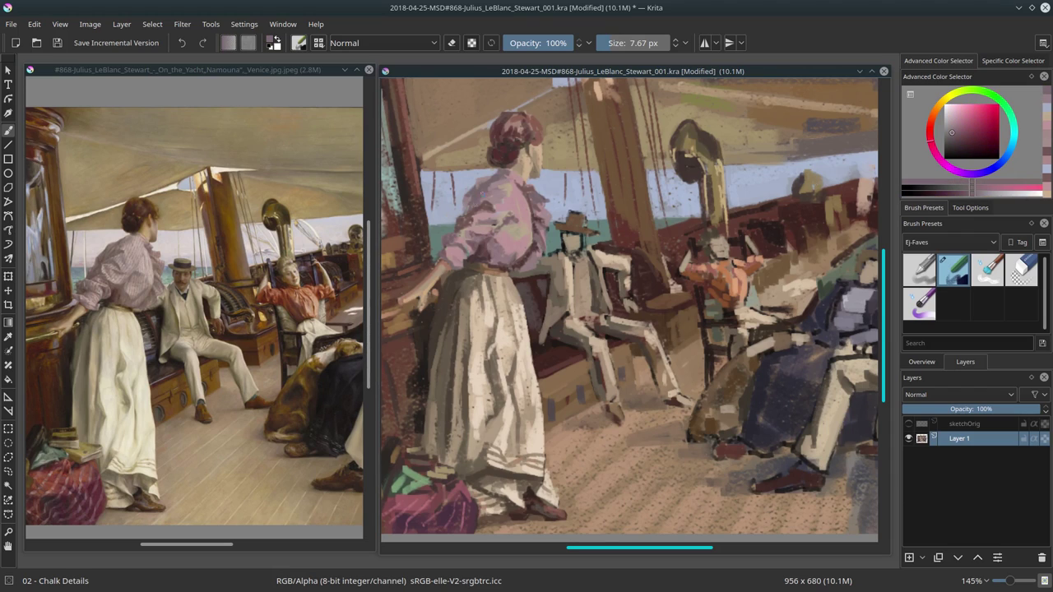
left_click(504, 192, "ctrl")
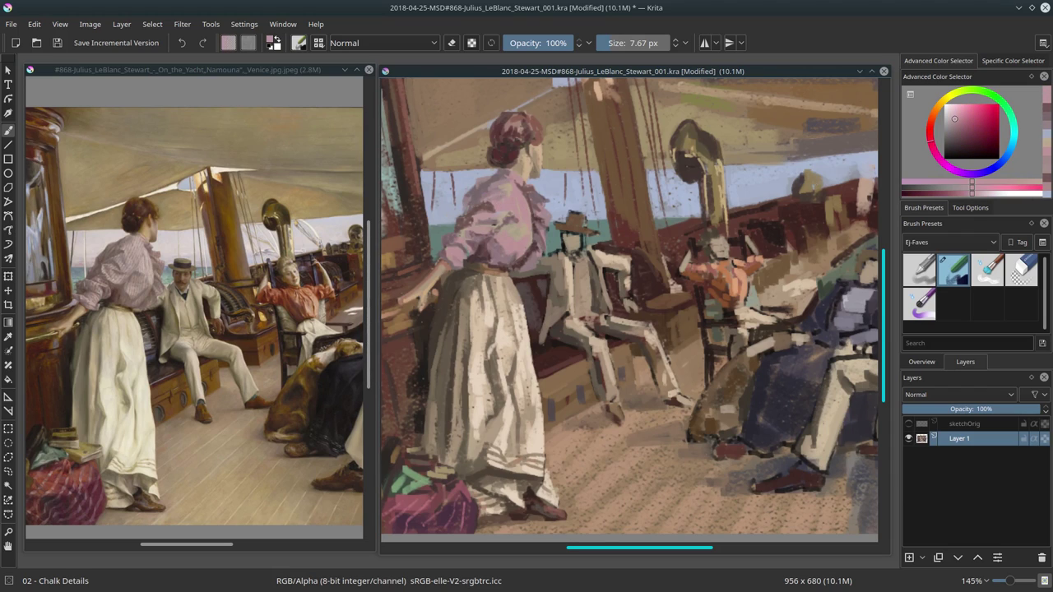
left_click(492, 198)
left_click(491, 199, "ctrl")
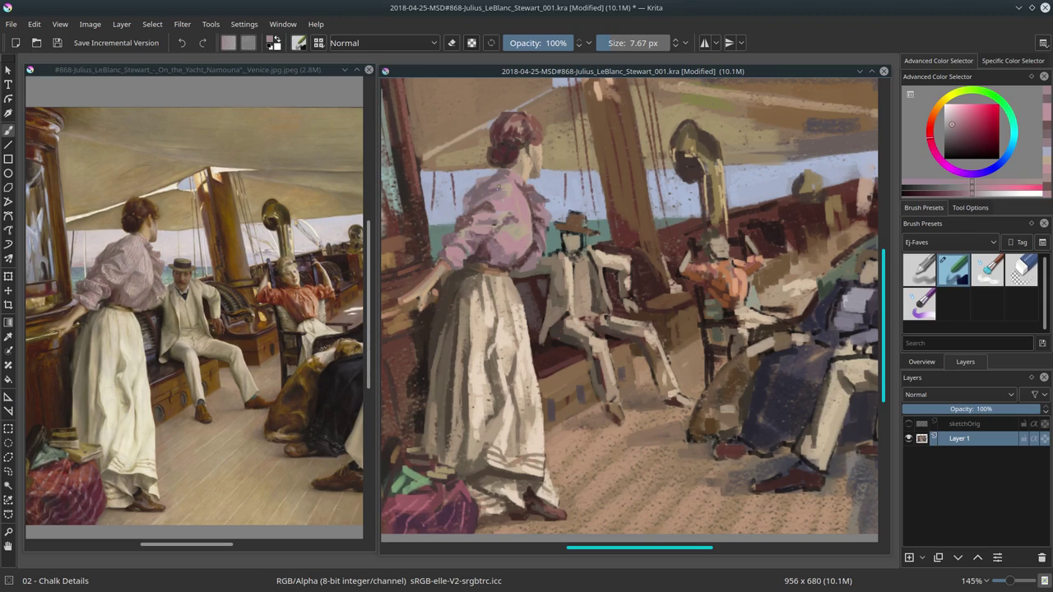
left_click(507, 212, "ctrl")
left_click(508, 212, "ctrl")
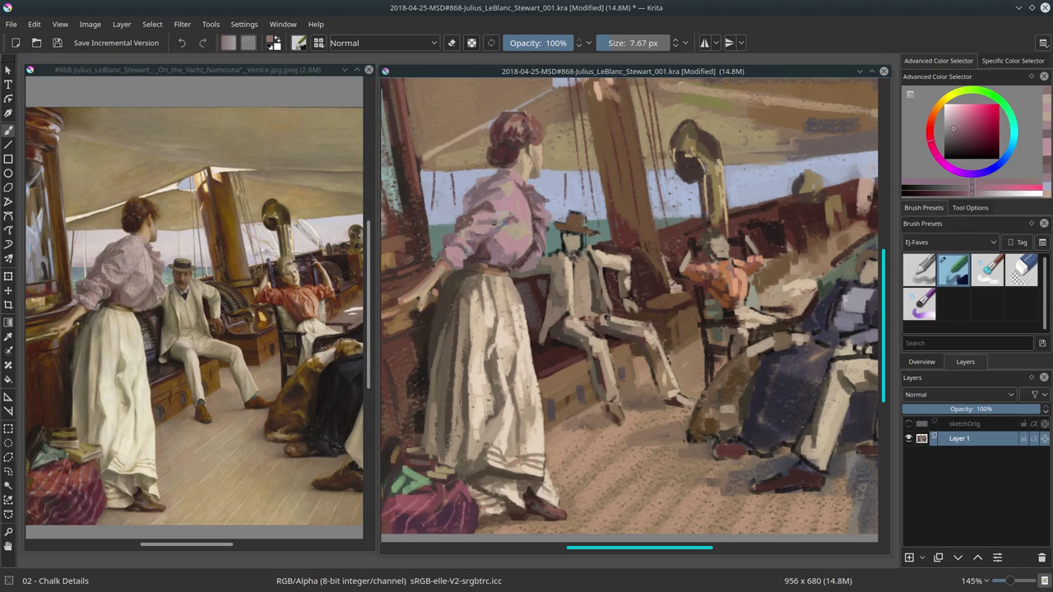
left_click(510, 212)
left_click(508, 214, "ctrl")
left_click(527, 253, "ctrl")
mouse_move(526, 252)
left_mouse_down()
mouse_move(495, 220)
mouse_move(529, 212)
left_mouse_up()
Soften the blouse with light-pink strokes, add a shoulder stroke, and shrink the brush to 6.95 px.
left_click(525, 253, "ctrl")
left_click(528, 234, "ctrl")
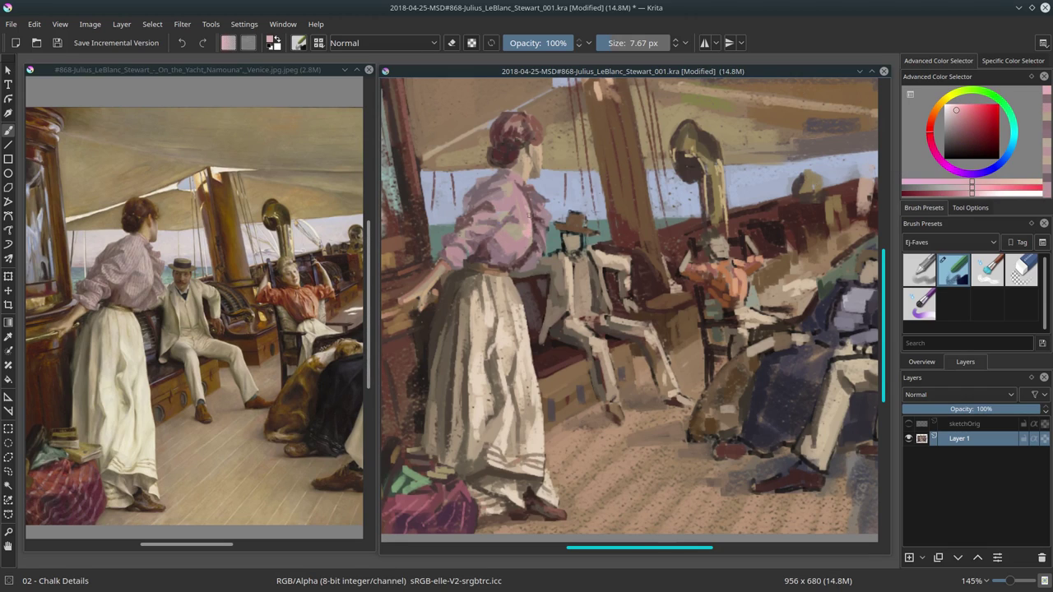
left_click(506, 220, "ctrl")
left_click(562, 268, "ctrl")
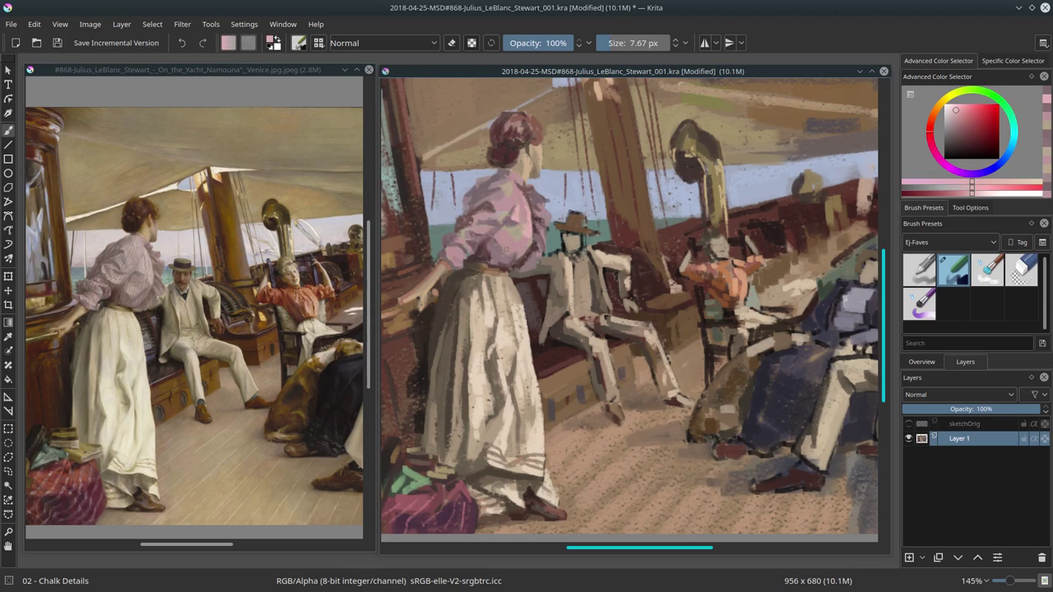
left_click_drag(492, 231, 463, 242)
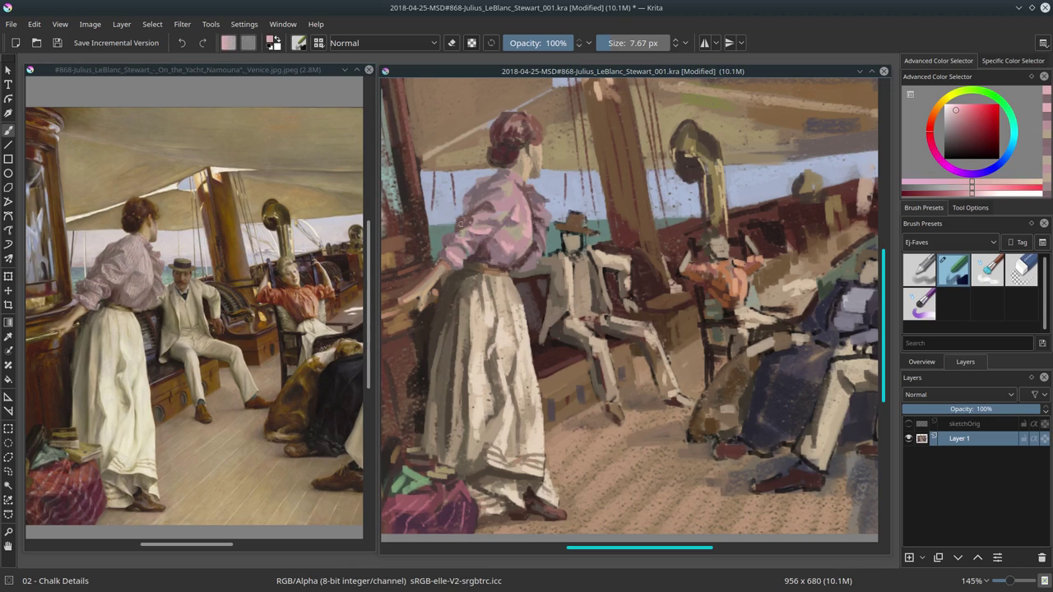
left_click_drag(510, 186, 513, 204)
key("bracketleft")
Try Multiply and Color Dodge blending at about 7.78 px, dabbing a highlight on the blouse shoulder.
left_click(496, 206, "ctrl")
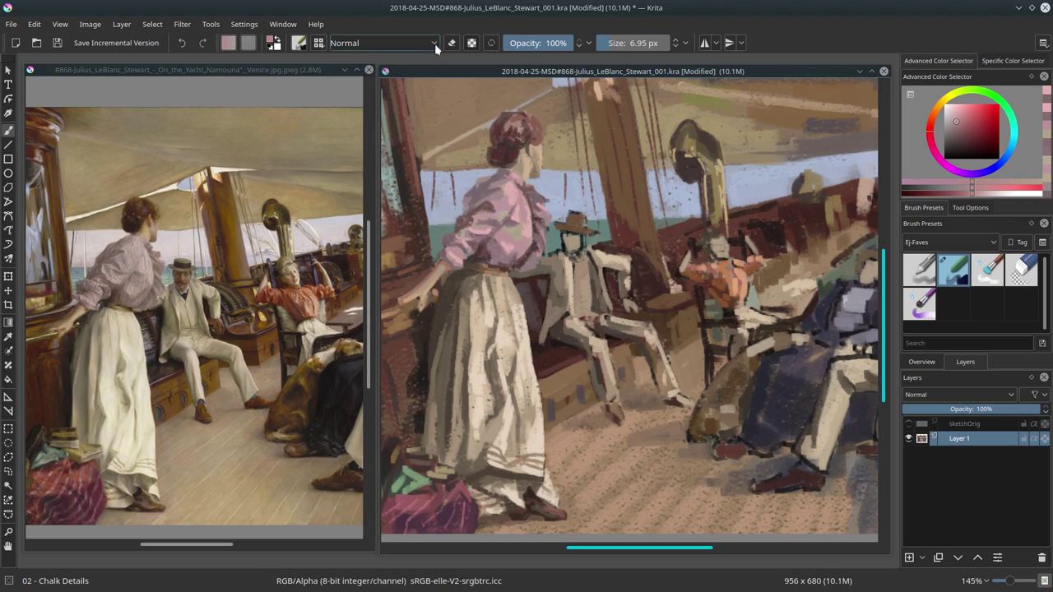
key("alt+shift+m")
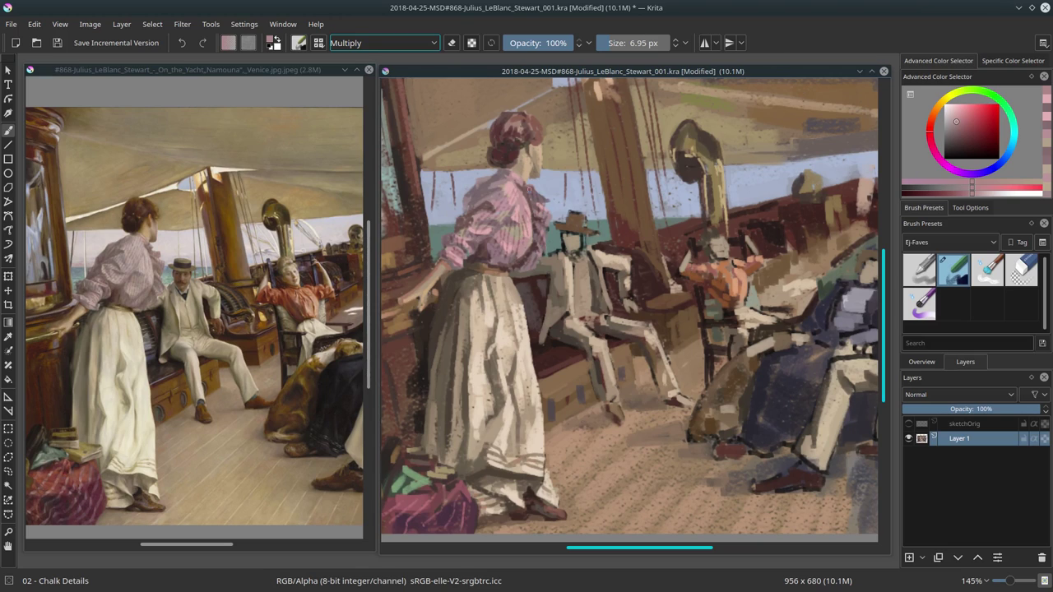
key("alt+shift+d")
left_click(507, 247, "ctrl")
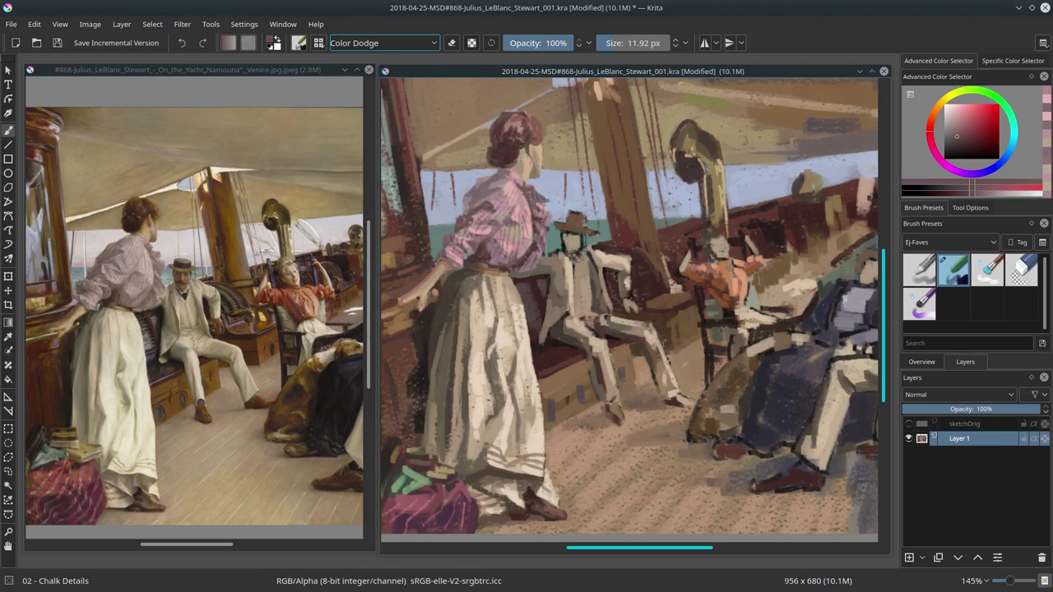
key("bracketright")
key("bracketleft")
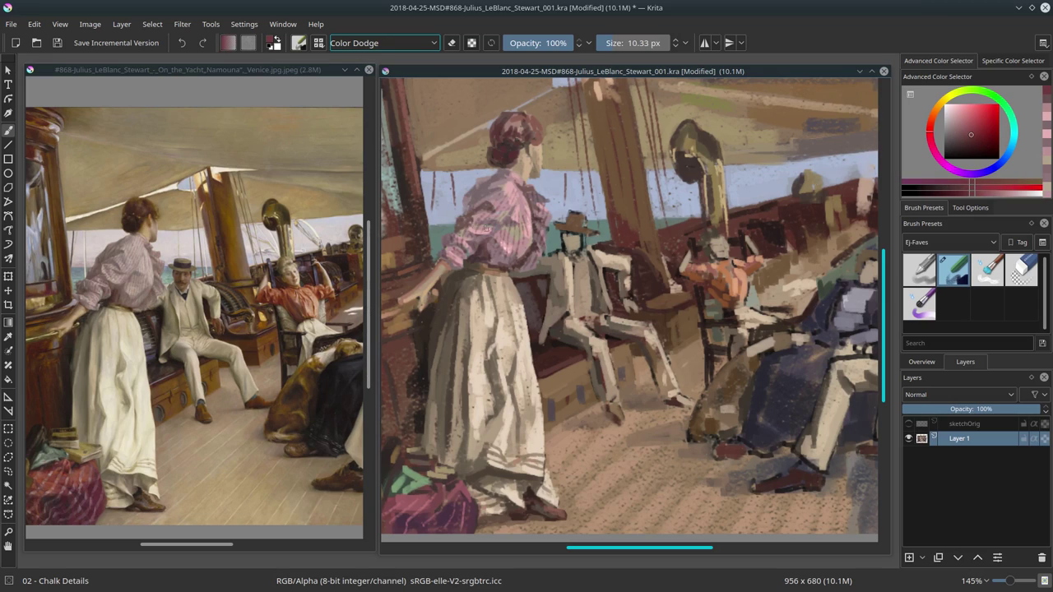
key("bracketleft")
key("bracketleft")
left_click(541, 209)
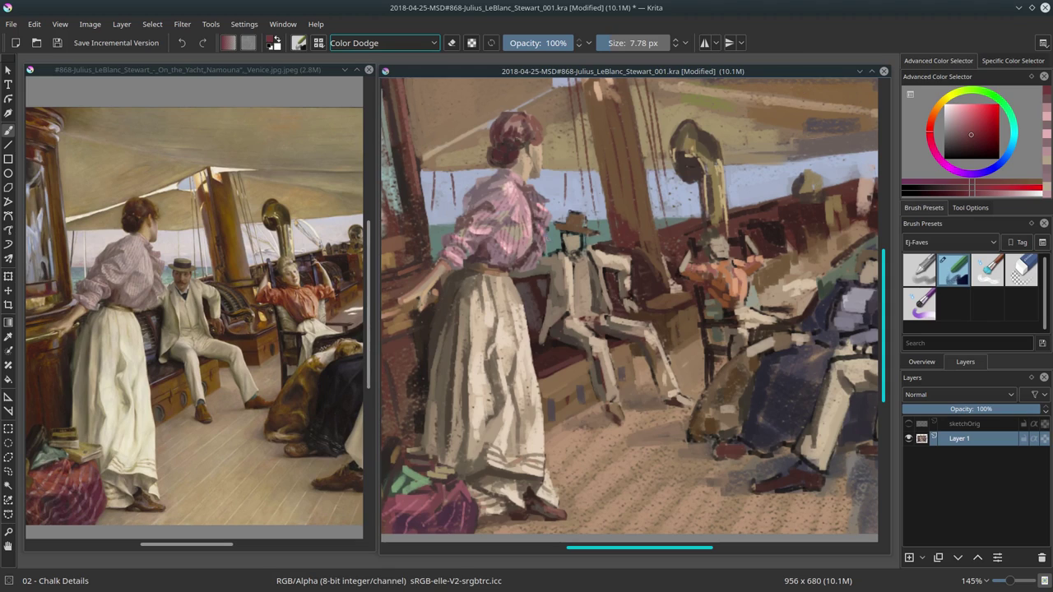
Load a paler pink at about 5.83 px and set the brush blend mode to Multiply.
left_click(434, 43)
left_click(362, 53)
left_click(517, 233, "ctrl")
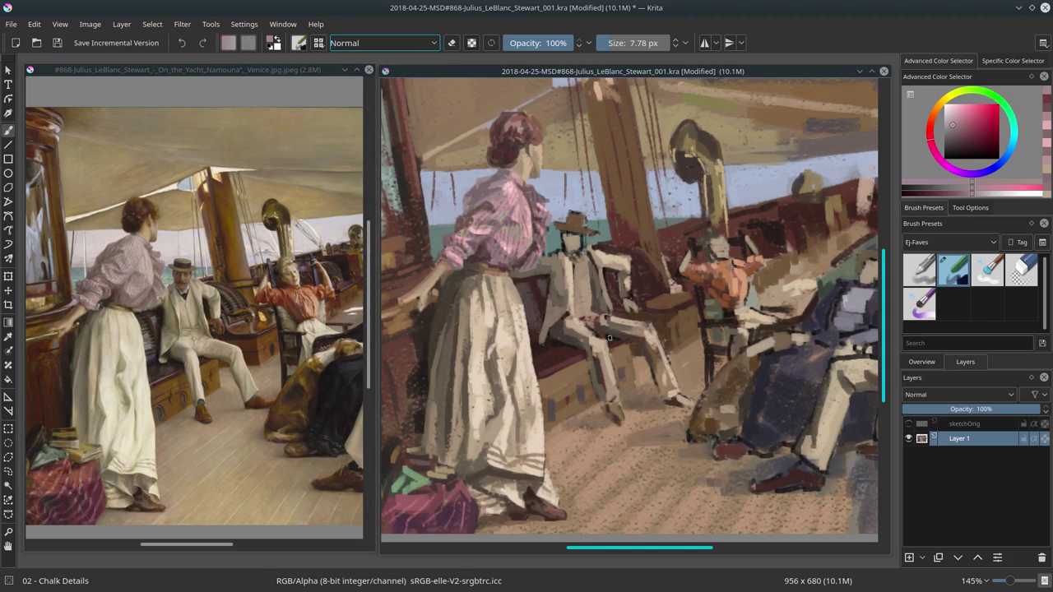
key("bracketright")
key("bracketright")
key("bracketright")
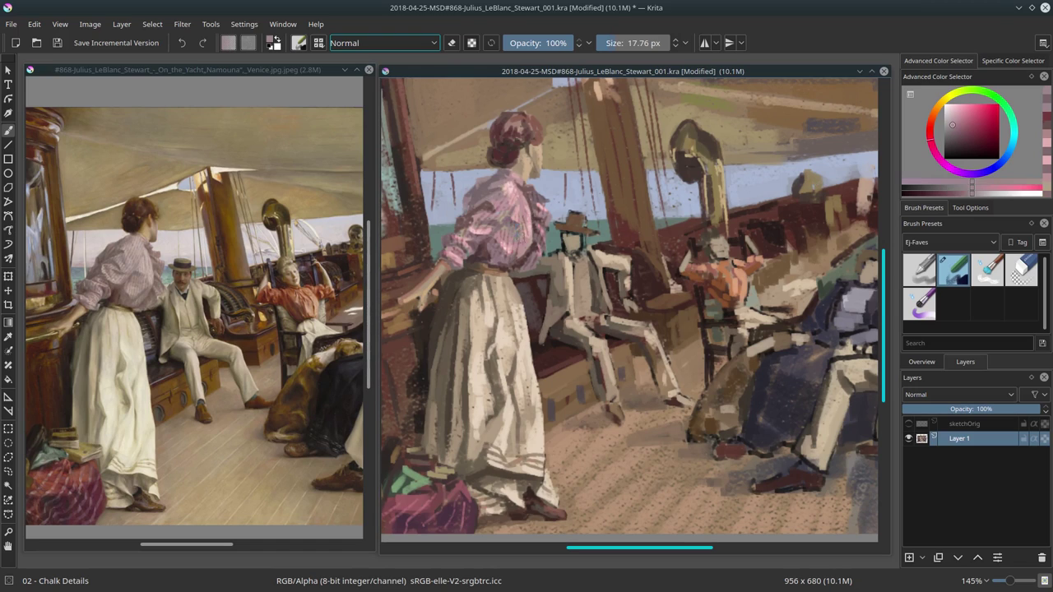
key("bracketleft")
key("bracketleft")
key("bracketleft")
left_click(435, 43)
left_click(362, 86)
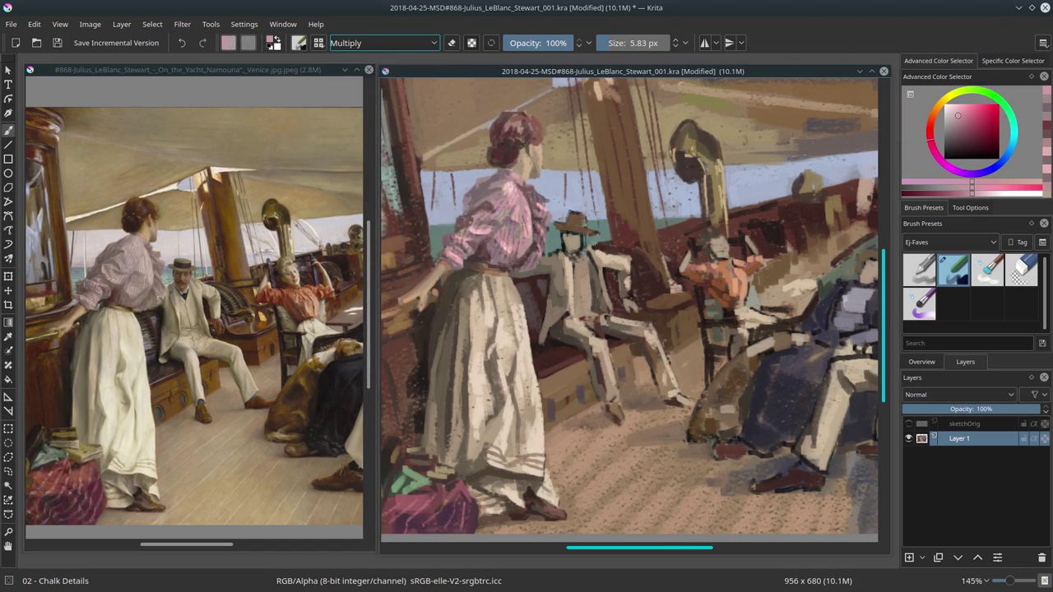
key("2")
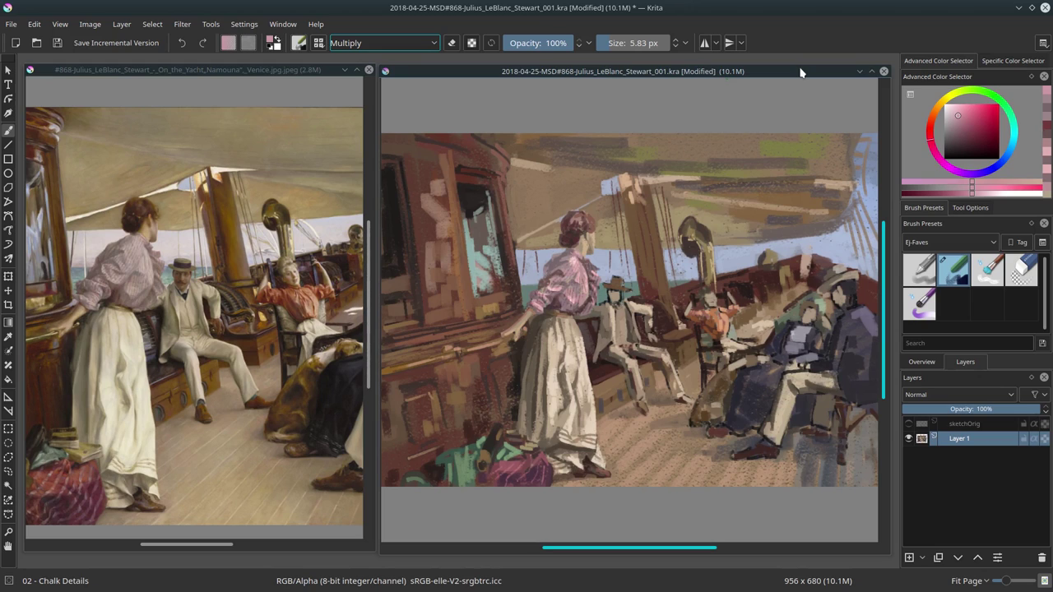
Zoom out to judge the full composition and save the .kra file with Ctrl+S.
key("minus")
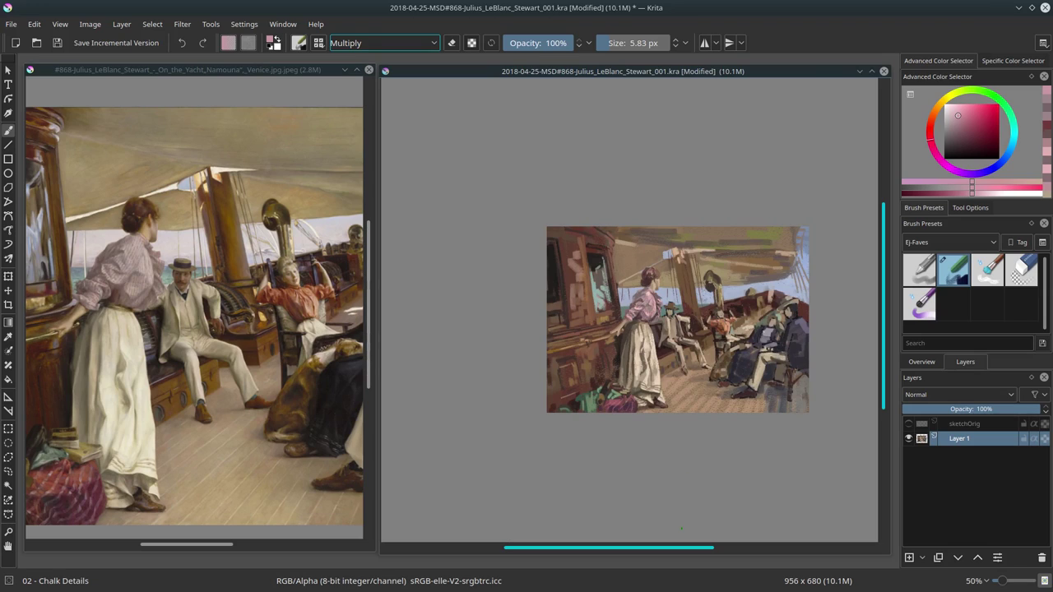
key("ctrl+s")
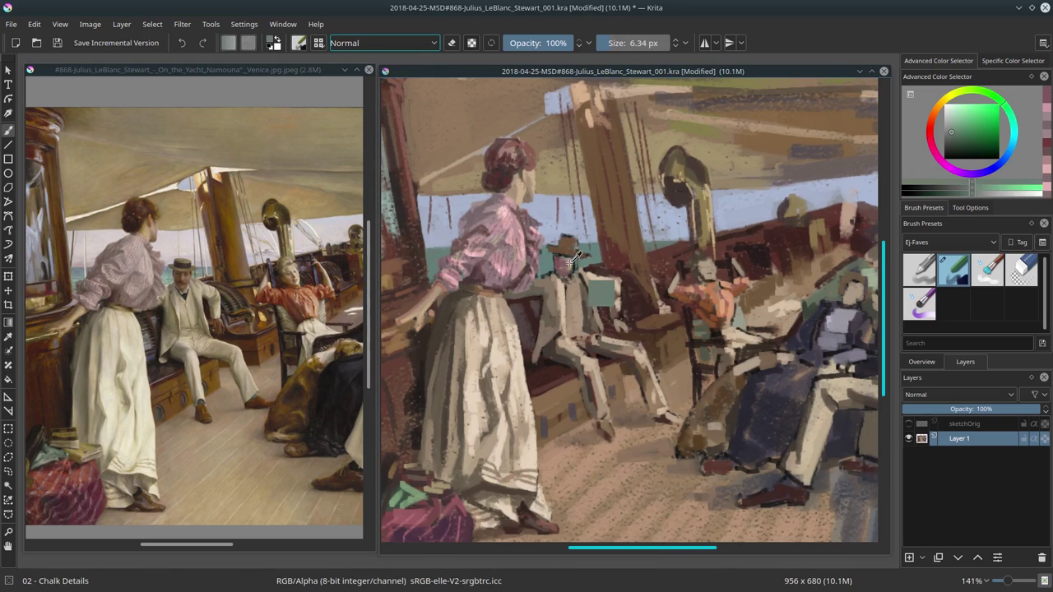
Darken the seated man's hat with orange-brown and dark reddish-brown strokes.
left_click_drag(559, 245, 578, 247)
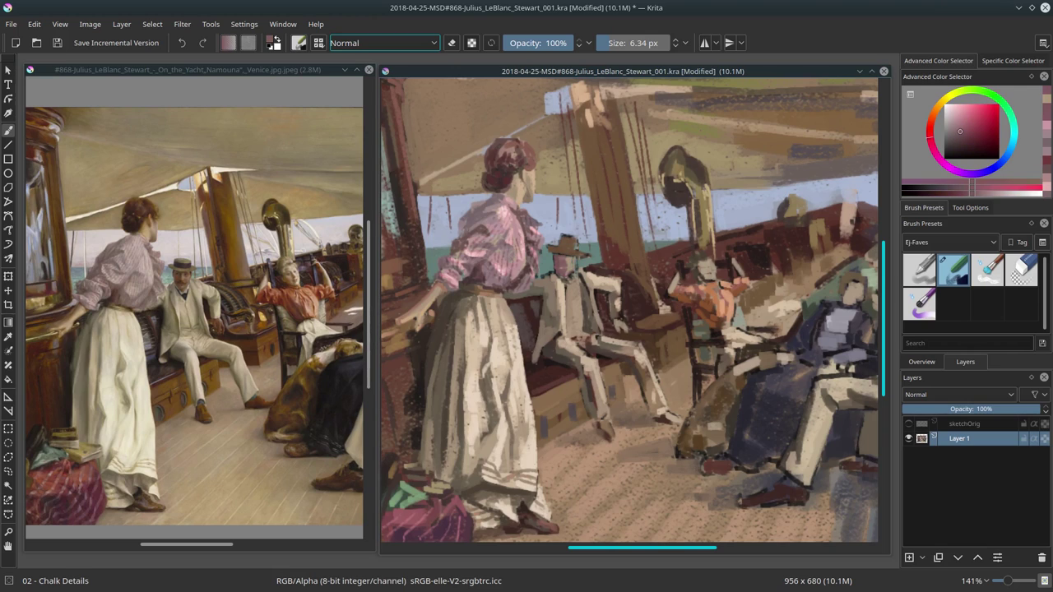
left_click(567, 247, "ctrl")
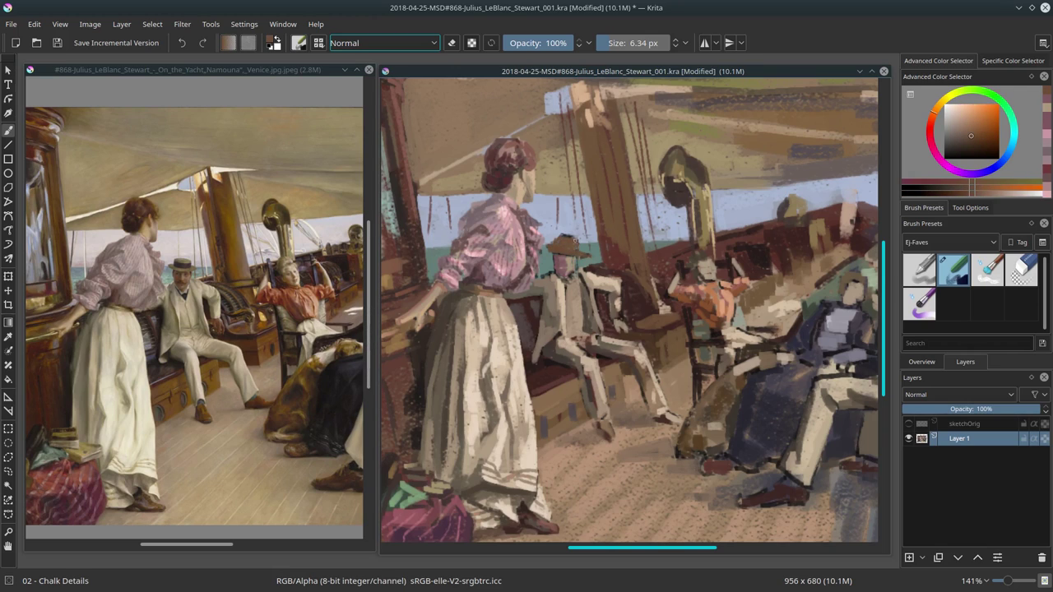
left_click(564, 246, "ctrl")
mouse_move(565, 246)
left_mouse_down()
mouse_move(576, 246)
mouse_move(551, 241)
left_mouse_up()
left_click(557, 241, "ctrl")
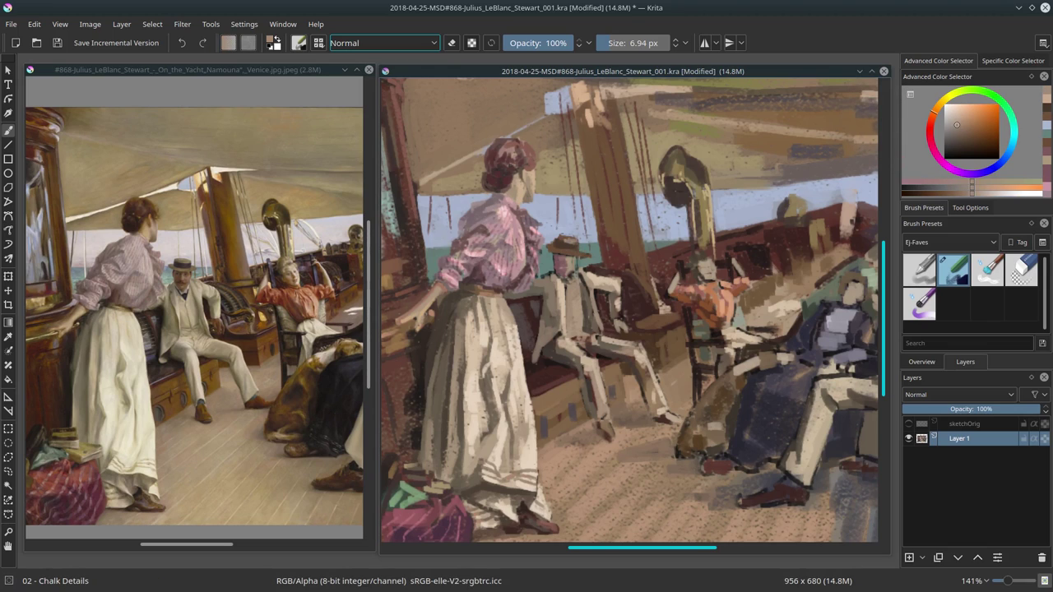
left_click(579, 261, "ctrl")
left_click(579, 243, "ctrl")
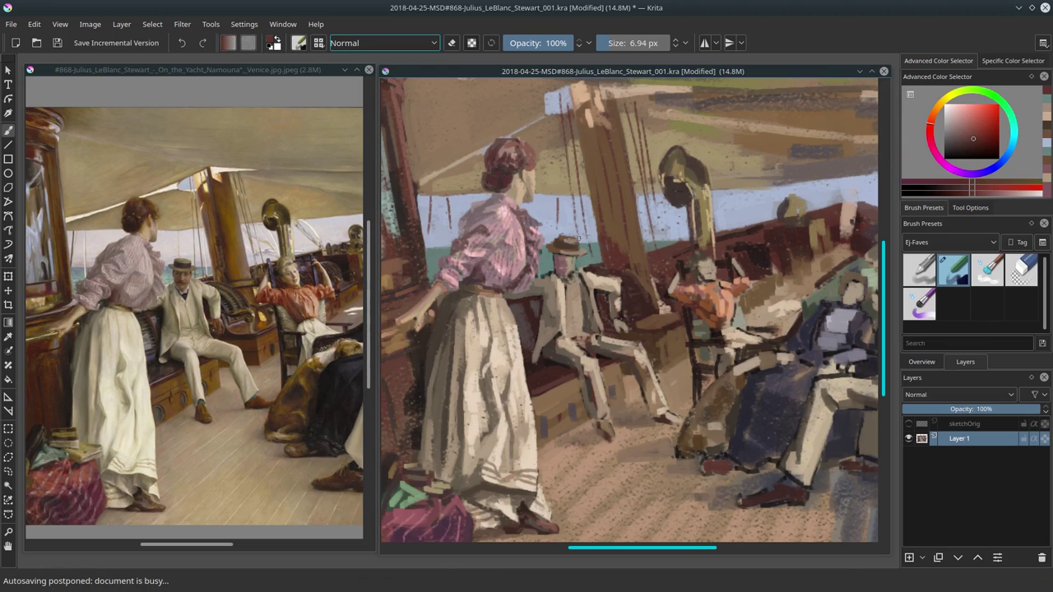
Build up the seated man's face in muted and light orange-tan tones at about 5 px.
left_click(566, 250, "ctrl")
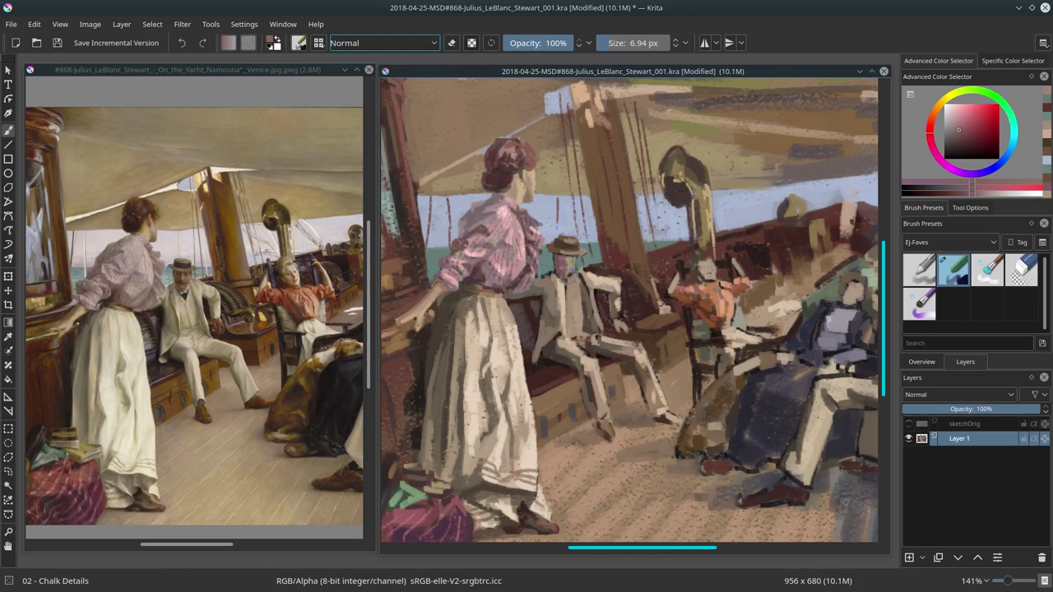
left_click(566, 250, "ctrl")
key("bracketleft")
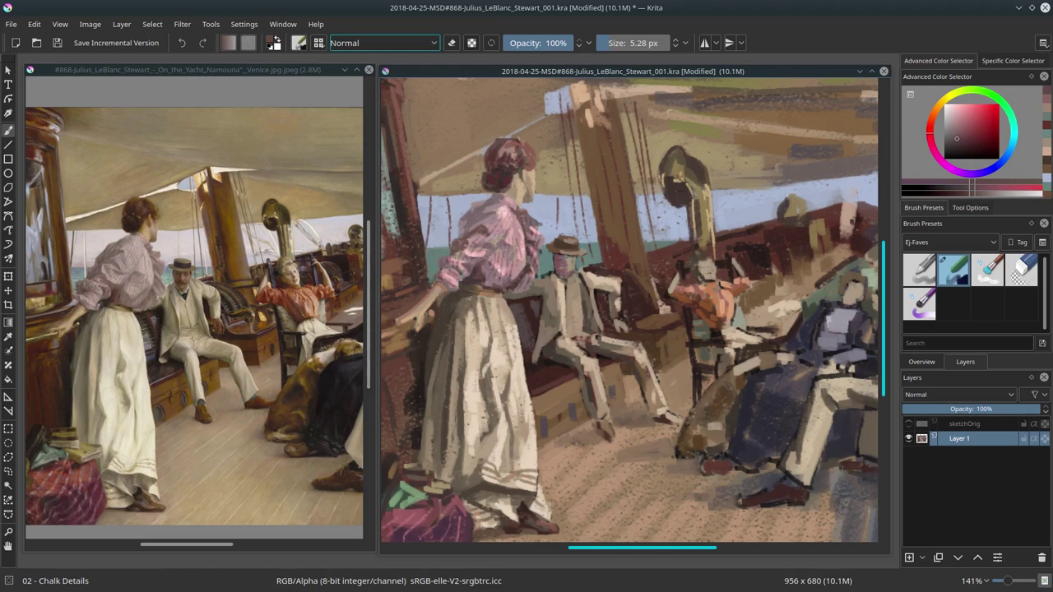
left_click(566, 250, "ctrl")
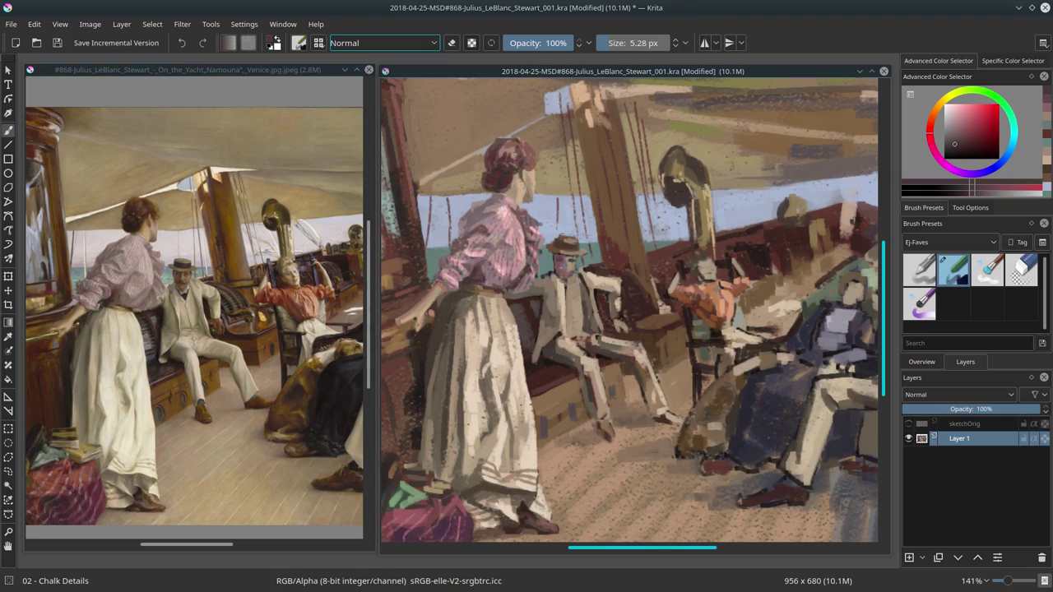
left_click(587, 258, "ctrl")
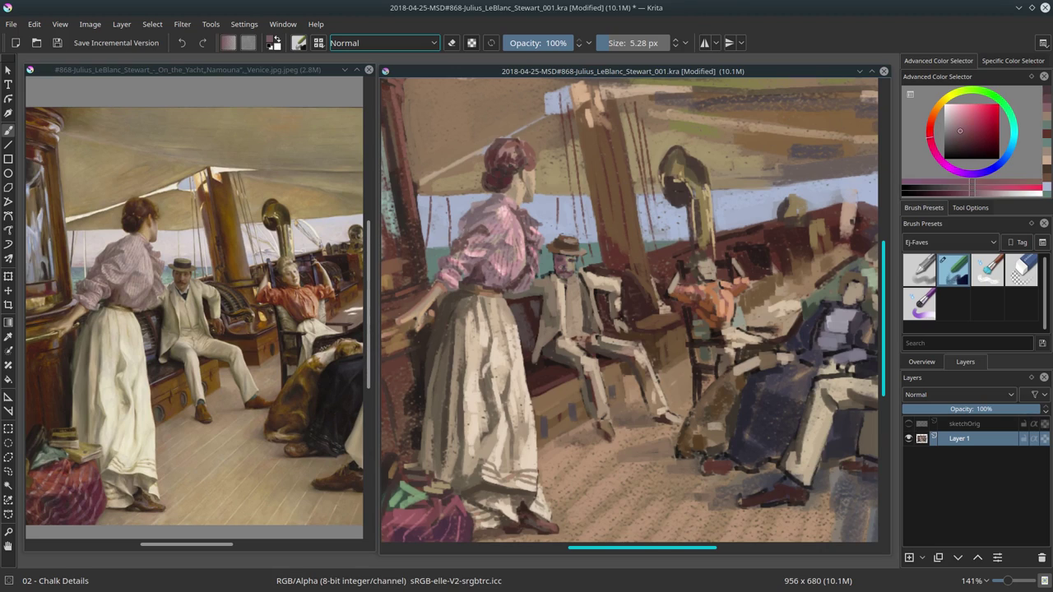
left_click(613, 294, "ctrl")
left_click(575, 263, "ctrl")
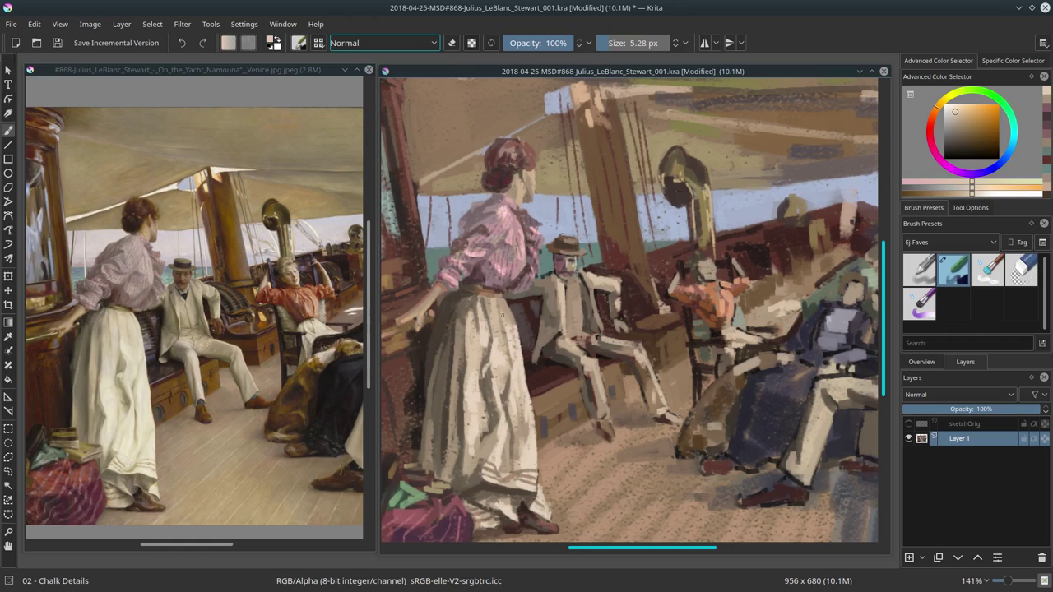
left_click(8, 458)
Copy and paste the seated man's head, nudge it left, and merge it into Layer 1.
key("ctrl+c")
key("ctrl+v")
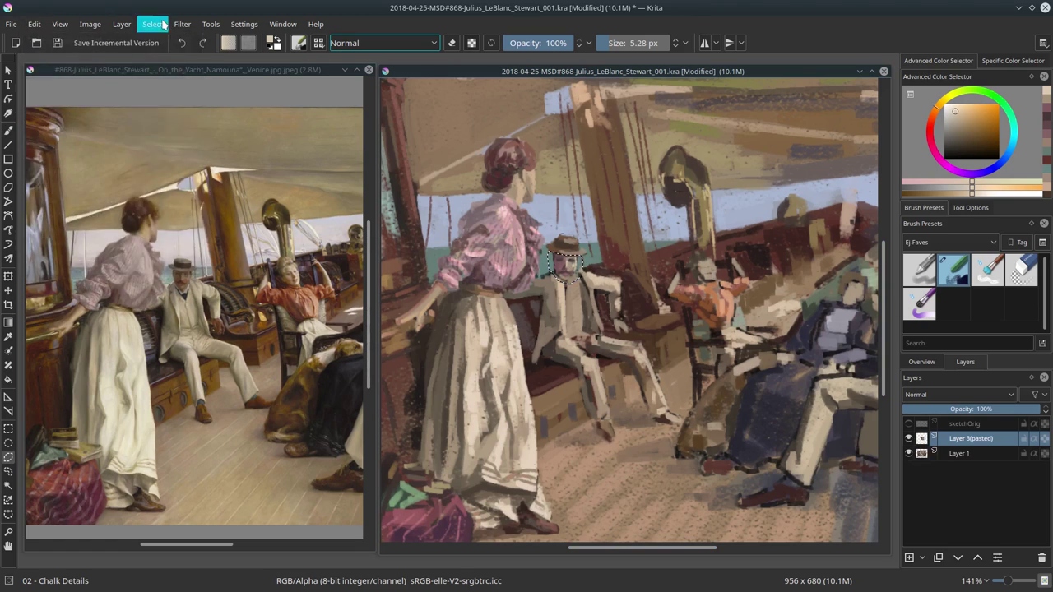
key("ctrl+t")
left_click_drag(551, 281, 574, 277)
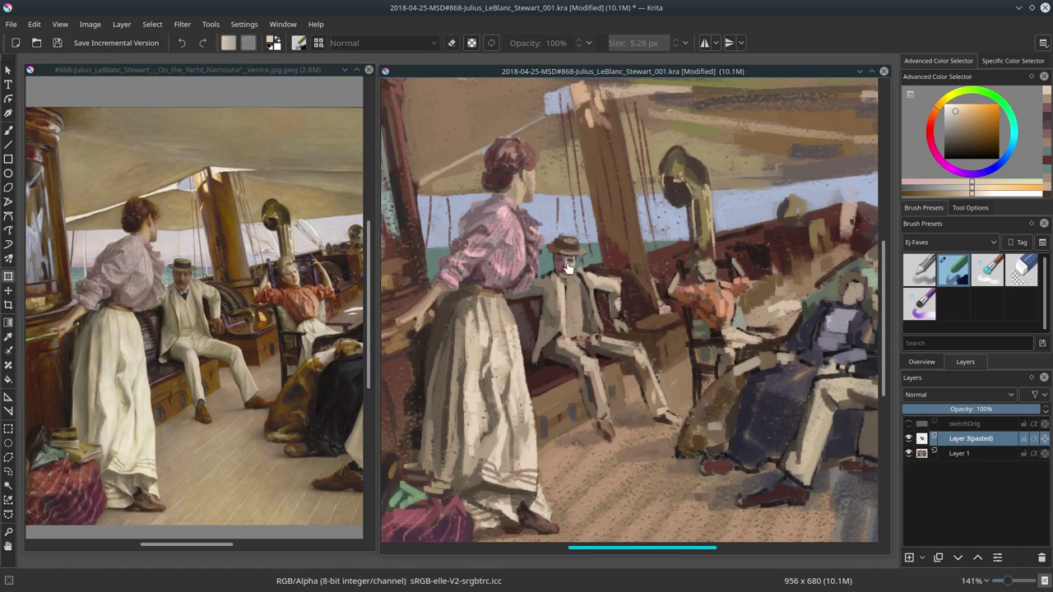
left_click_drag(568, 273, 549, 282)
key("ctrl+e")
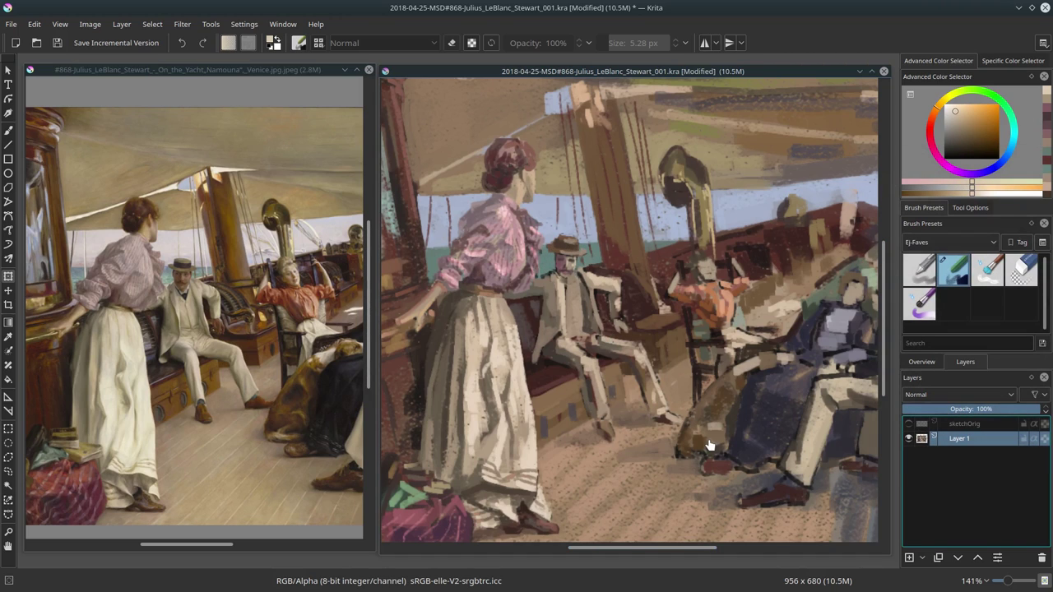
With the chalk brush at about 9.5 px, paint light peach strokes around the seated man's face.
key("b")
left_click(607, 249, "ctrl")
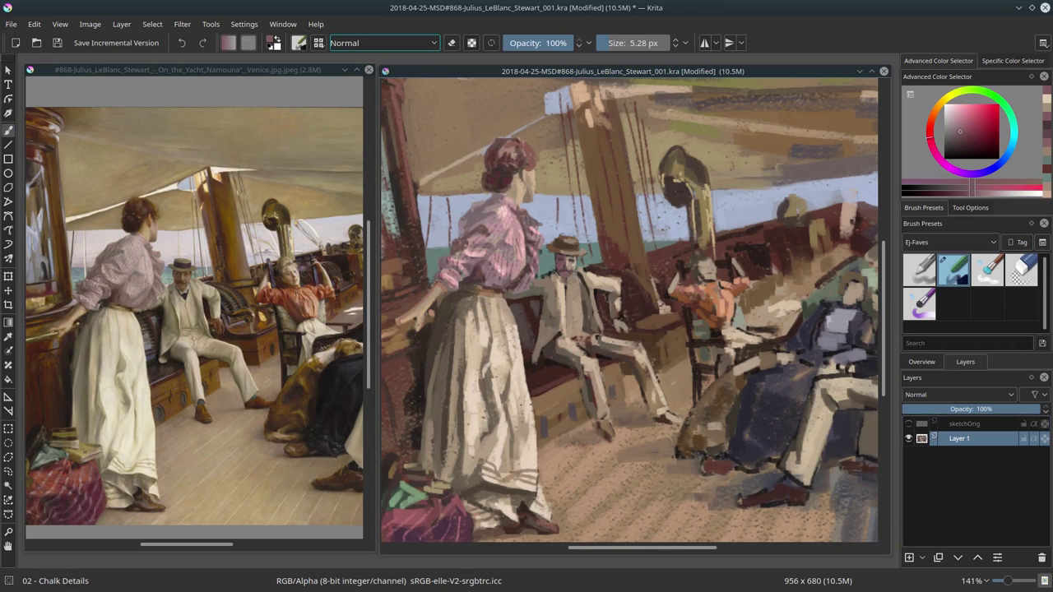
left_click(607, 249, "ctrl")
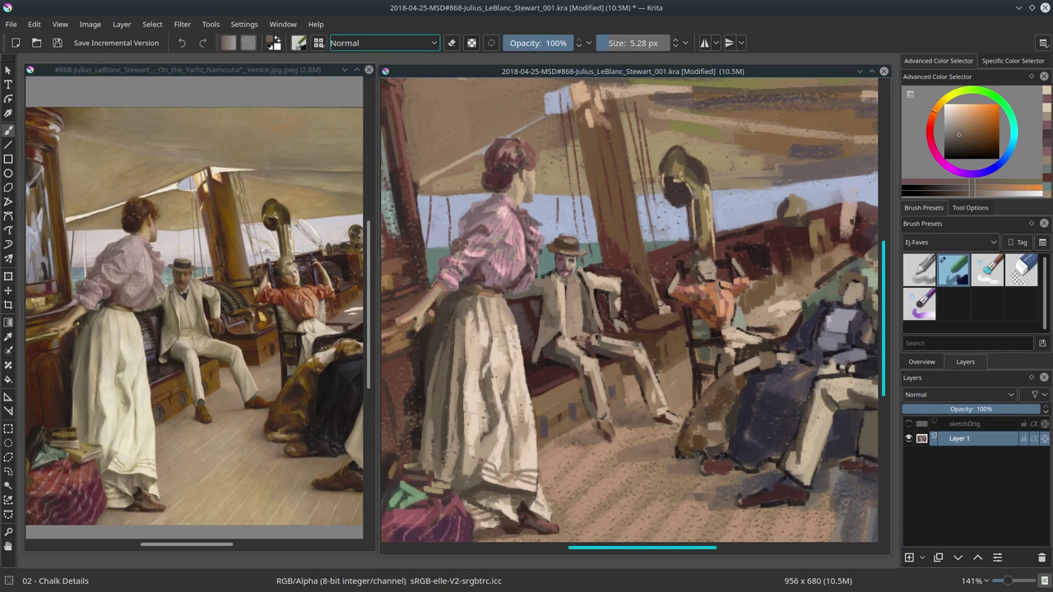
left_click(952, 151)
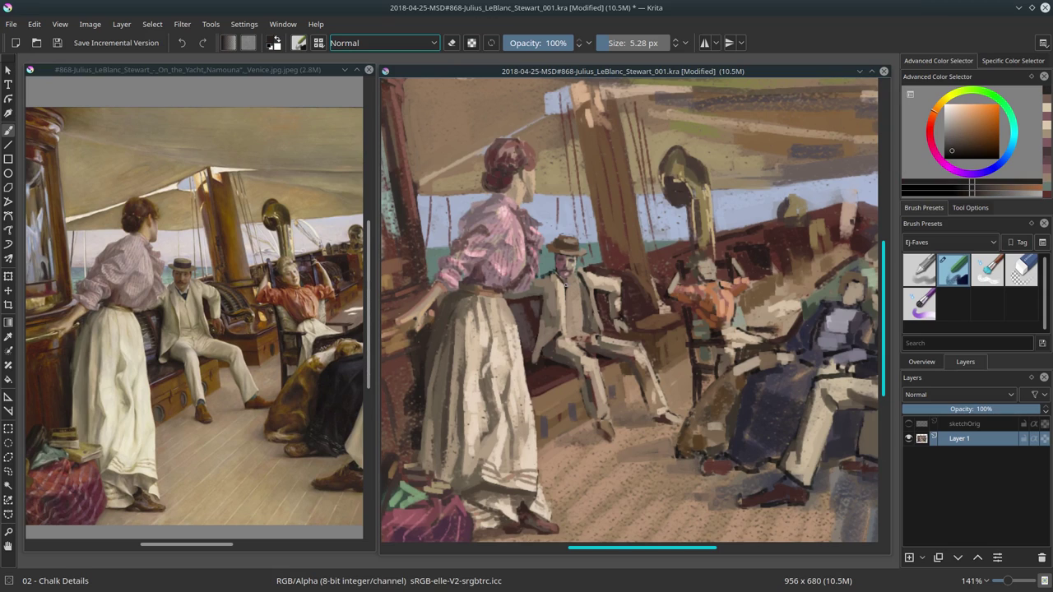
left_click(567, 284, "ctrl")
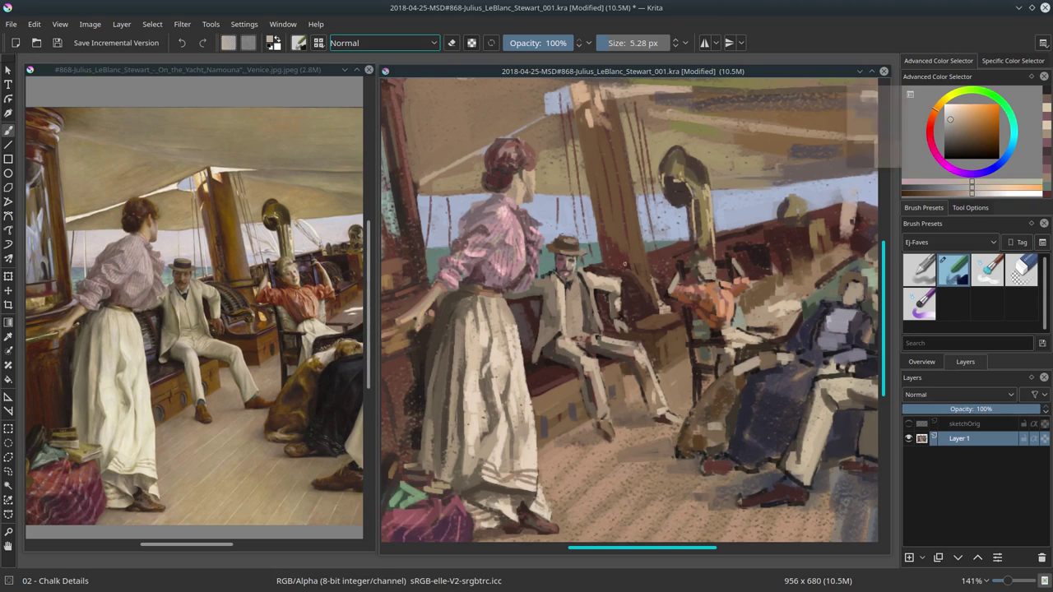
key("bracketright")
key("bracketright")
mouse_move(586, 278)
left_mouse_down()
mouse_move(587, 306)
mouse_move(613, 334)
left_mouse_up()
Dab darker tones on the man's collar and add strokes near his face, chest and arm.
left_click(650, 298, "ctrl")
left_click(617, 296, "ctrl")
key("bracketleft")
left_click(595, 342, "ctrl")
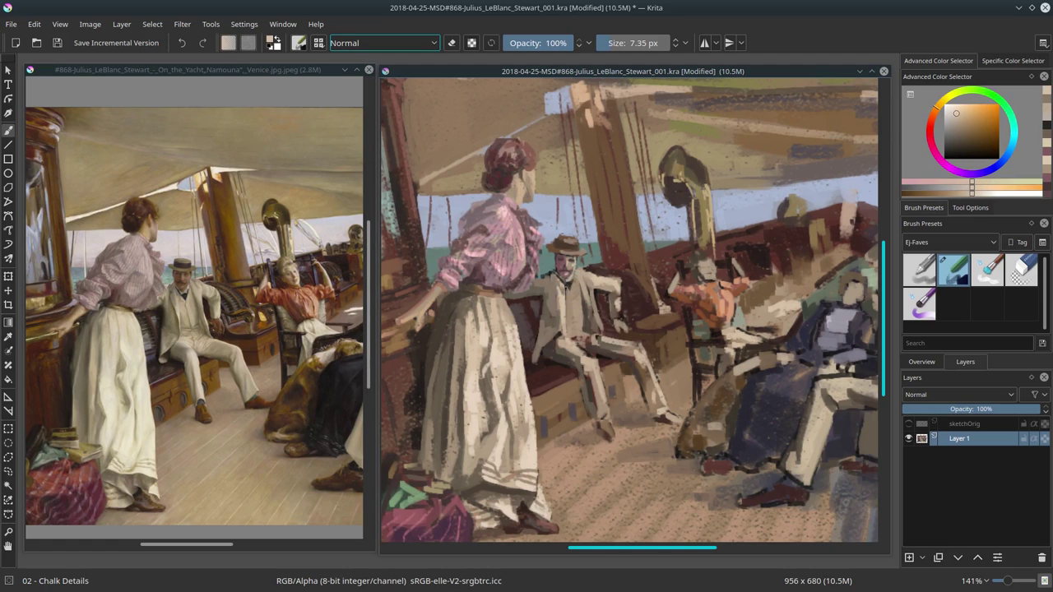
key("bracketright")
key("bracketright")
mouse_move(564, 290)
left_mouse_down()
mouse_move(548, 281)
mouse_move(561, 329)
mouse_move(598, 366)
left_mouse_up()
left_click(586, 299, "ctrl")
key("bracketleft")
key("bracketleft")
left_click(586, 353, "ctrl")
left_click_drag(541, 272, 551, 278)
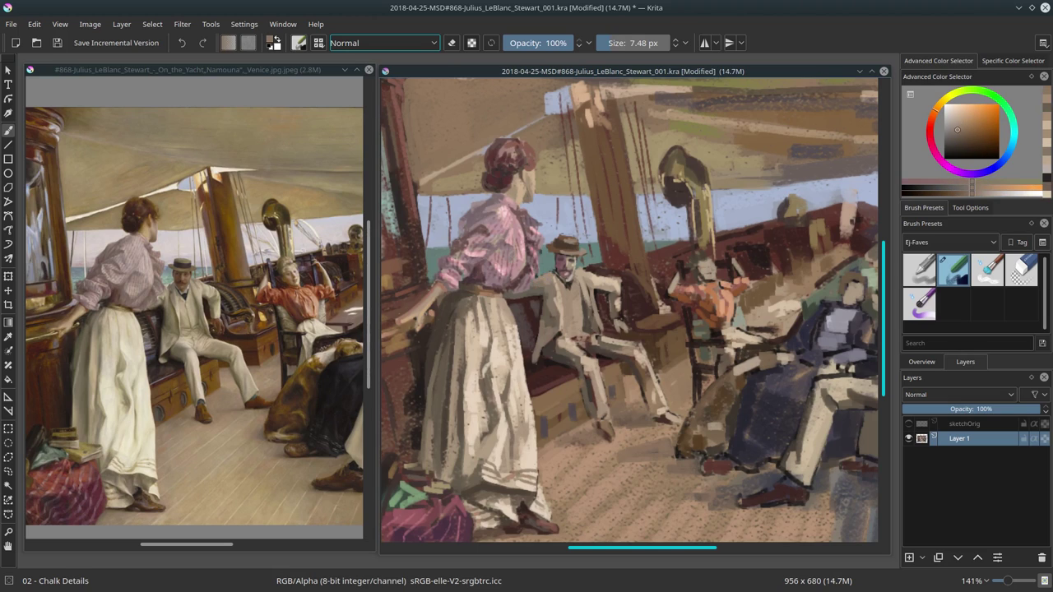
Mix through brown shades to a pinkish grey and dab it on the man's coat.
left_click(598, 339, "ctrl")
left_click(621, 345, "ctrl")
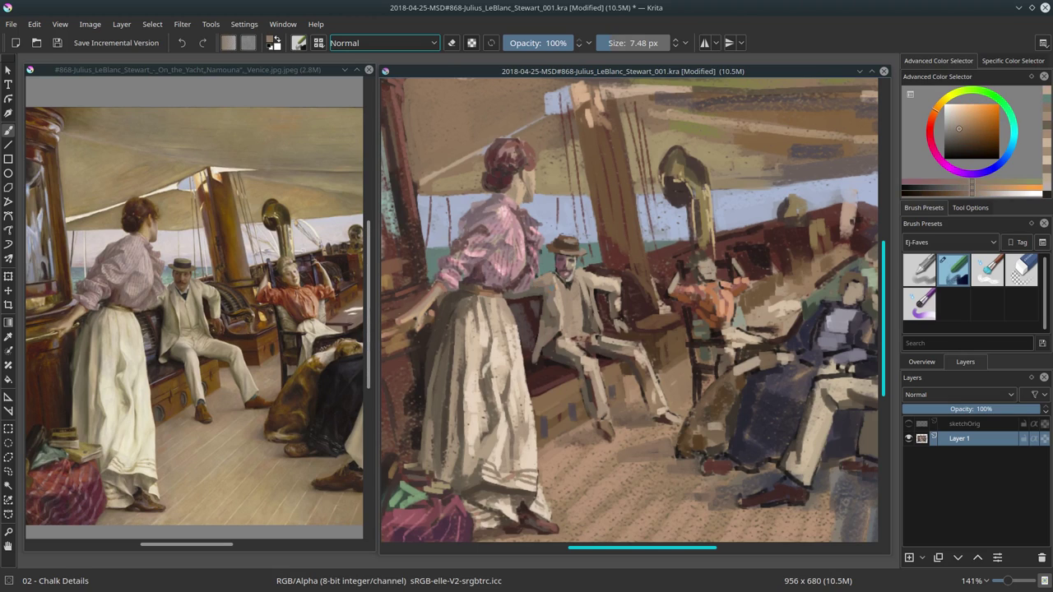
left_click(609, 354, "ctrl")
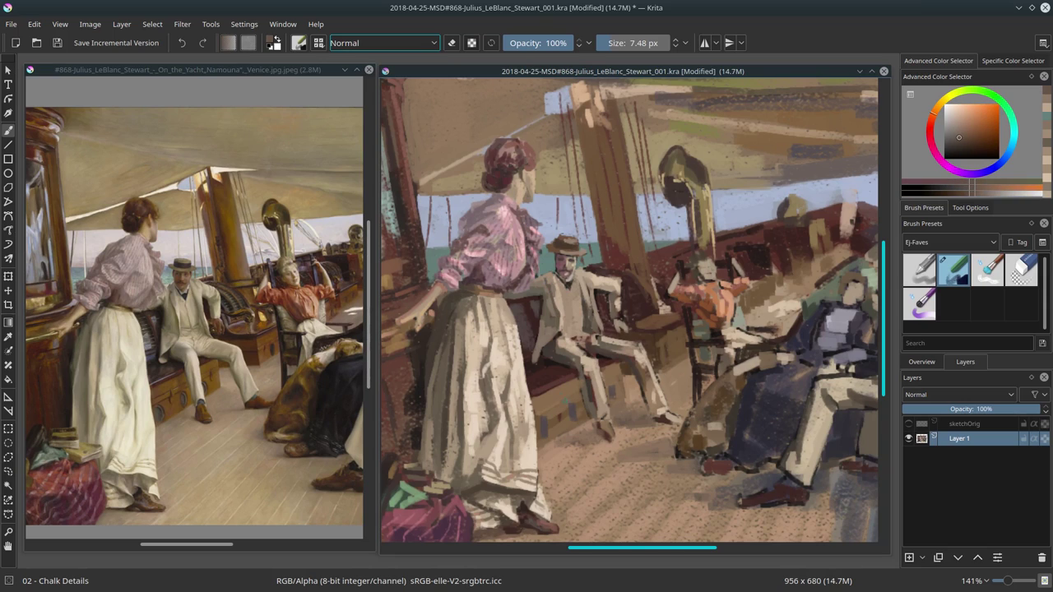
left_click(542, 307, "ctrl")
left_click(542, 312, "ctrl")
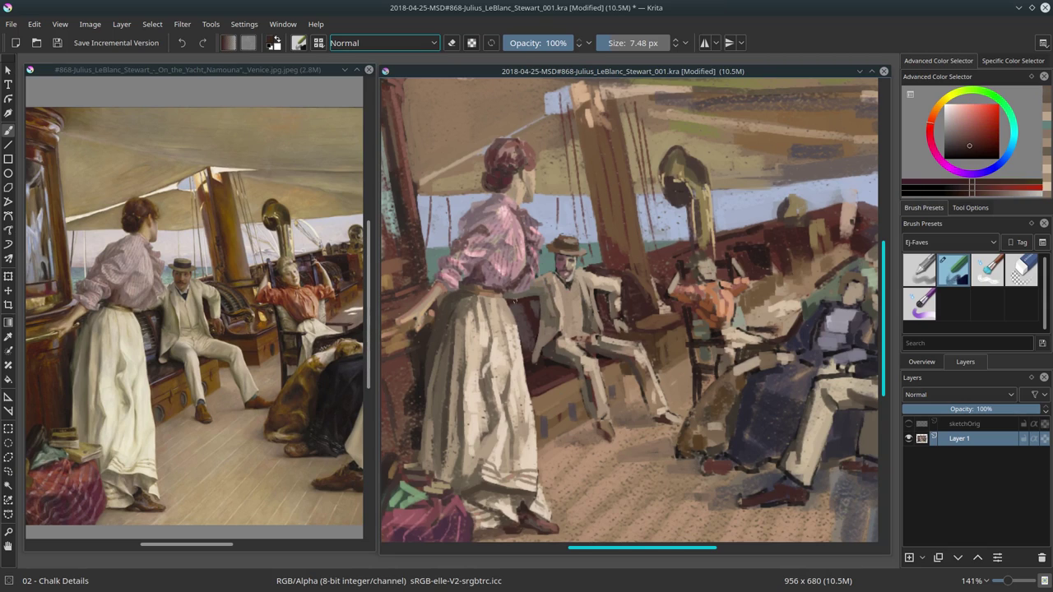
left_click(530, 280, "ctrl")
left_click(582, 347)
Dab warm grey-brown chalk on the man's coat, then shrink the brush to about 5 px.
left_click(555, 308, "ctrl")
left_click(559, 304, "ctrl")
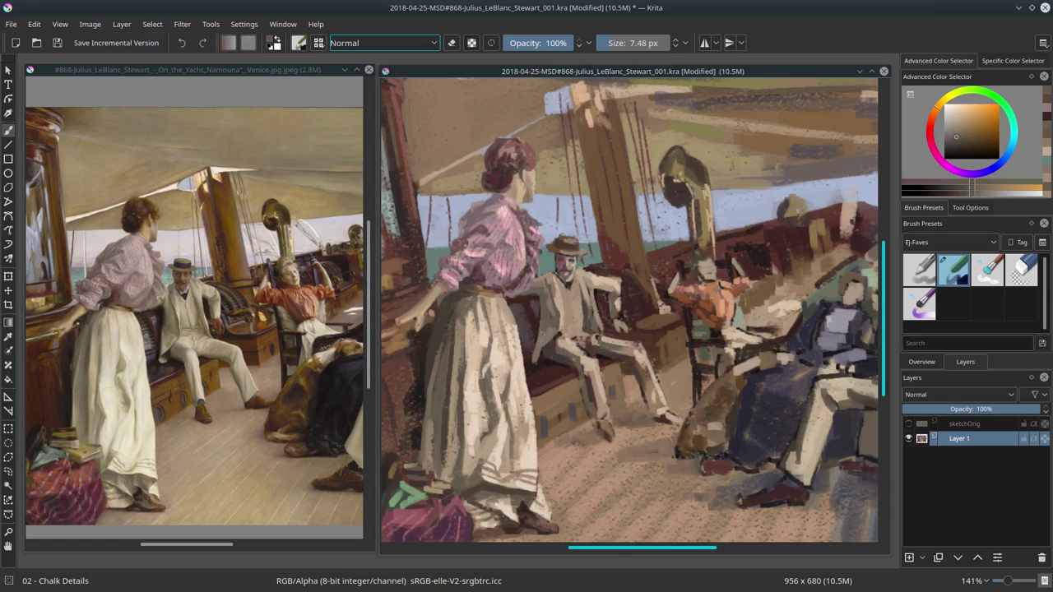
left_click(564, 300, "ctrl")
left_click(594, 331)
left_click(569, 294, "ctrl")
key("bracketleft")
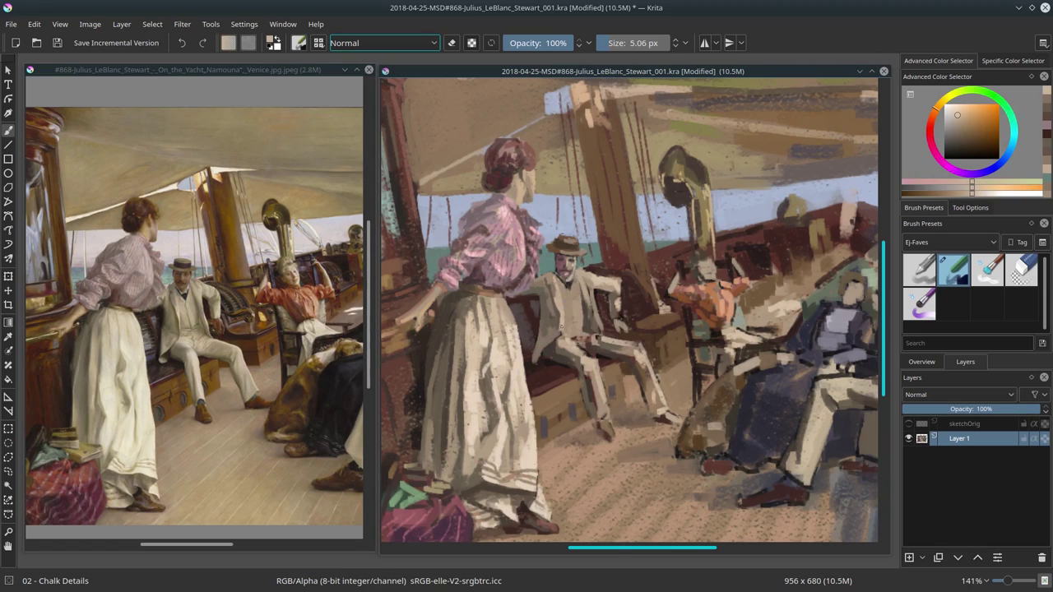
Pick lighter warm tones while resizing the brush between 8 px and about 4.7 px.
left_click(553, 348, "ctrl")
key("bracketright")
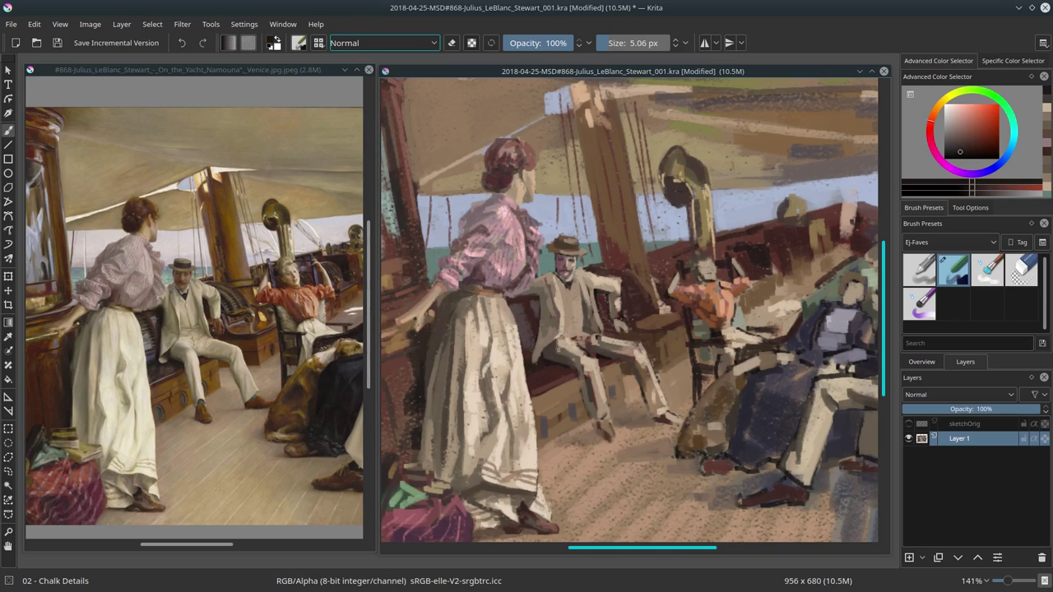
left_click(553, 351, "ctrl")
left_click(553, 351, "ctrl")
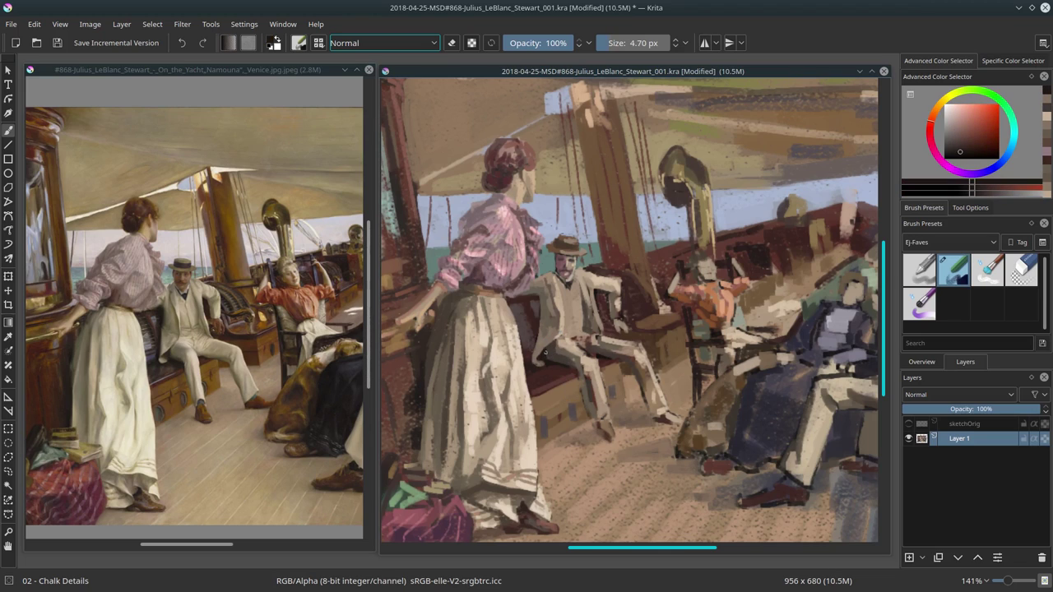
key("bracketleft")
key("bracketleft")
left_click(545, 354, "ctrl")
left_click(545, 354, "ctrl")
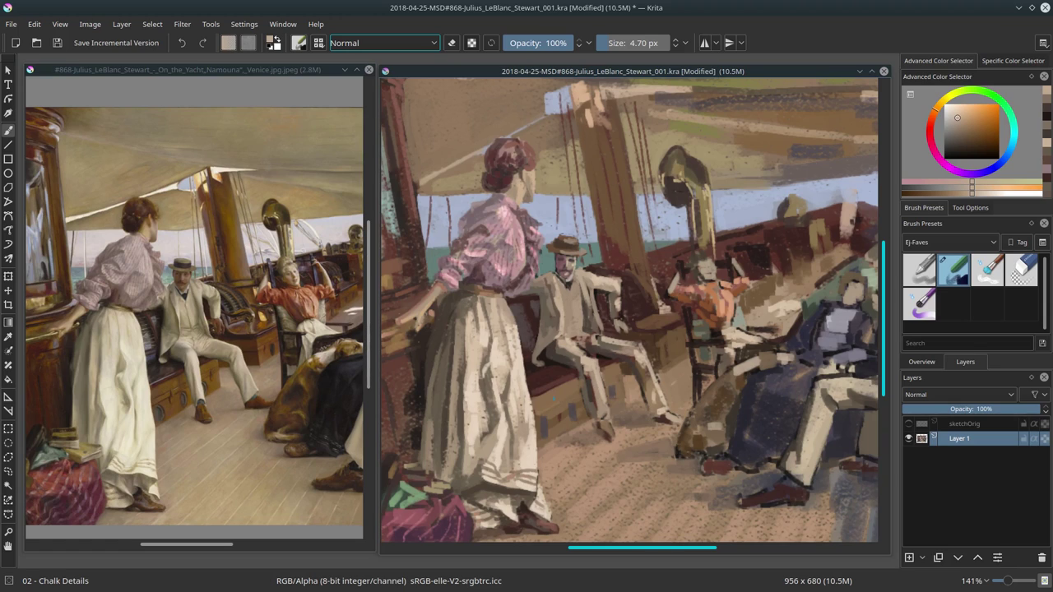
Polygon-select the seated man's arm, paste it as a new layer, and merge it down into Layer 1.
left_click(8, 457)
left_click(616, 278)
left_click(638, 306)
left_click(627, 337)
double_click(605, 310)
left_click(34, 24)
left_click(61, 129)
left_click(152, 23)
left_click(176, 52)
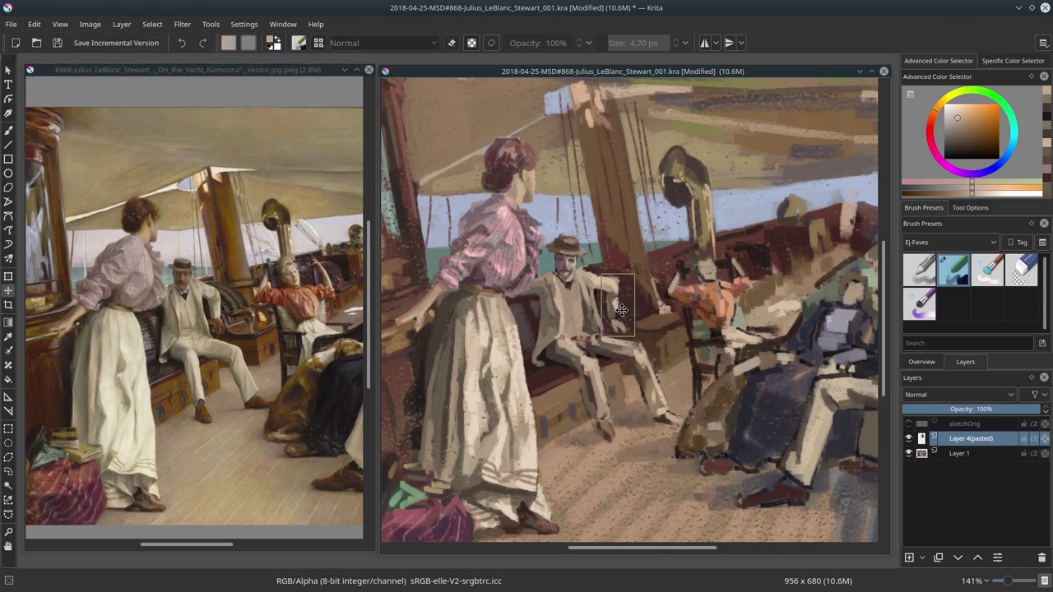
key("ctrl+v")
right_click(919, 441)
left_click(948, 268)
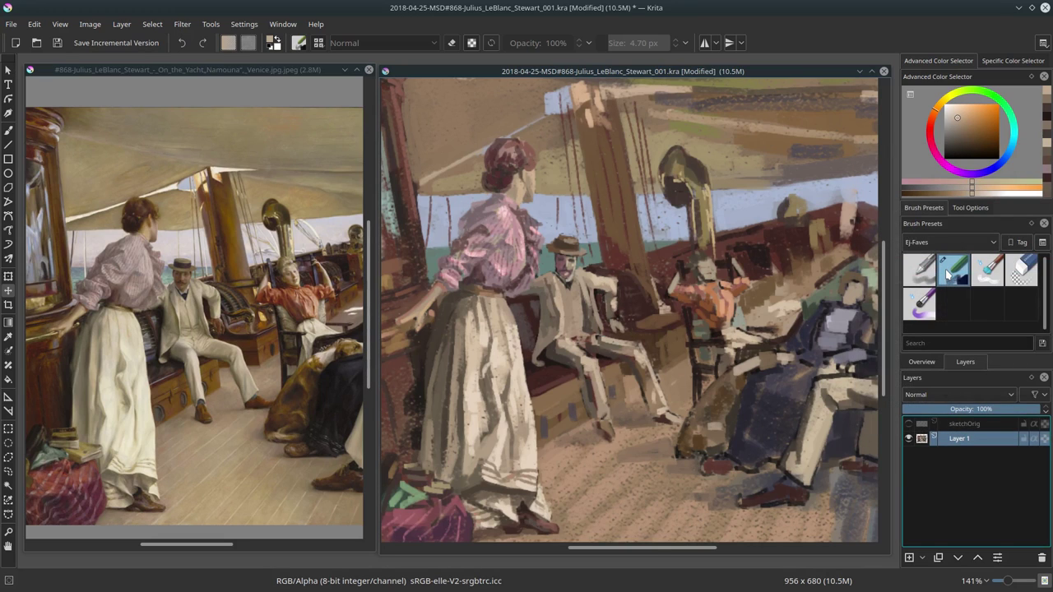
Paint dark strokes on the man's legs and jacket, then pick a dark red.
left_click(947, 271)
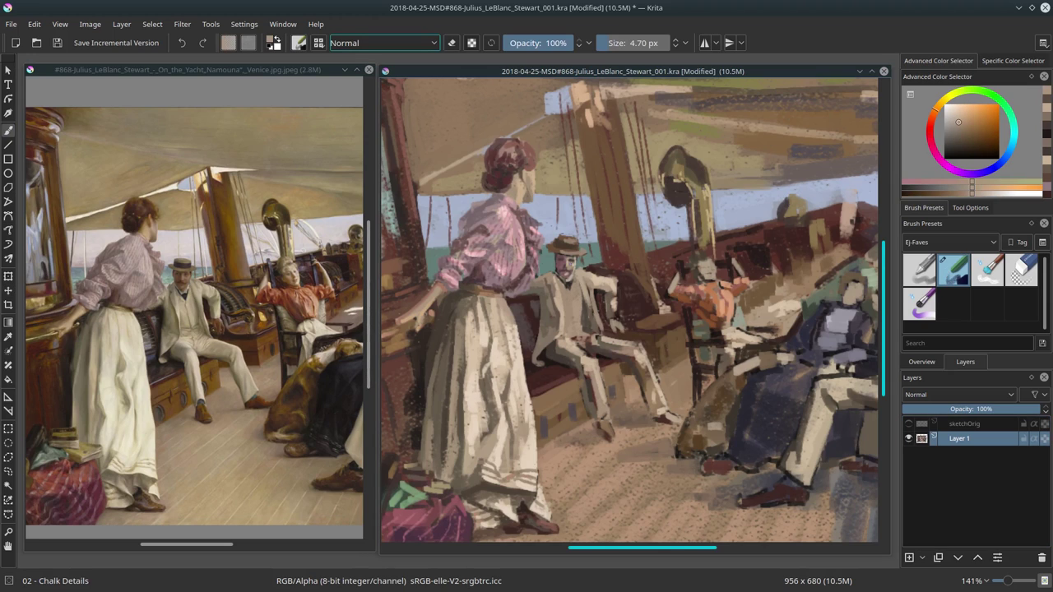
left_click_drag(607, 350, 655, 334)
left_click_drag(583, 284, 585, 305)
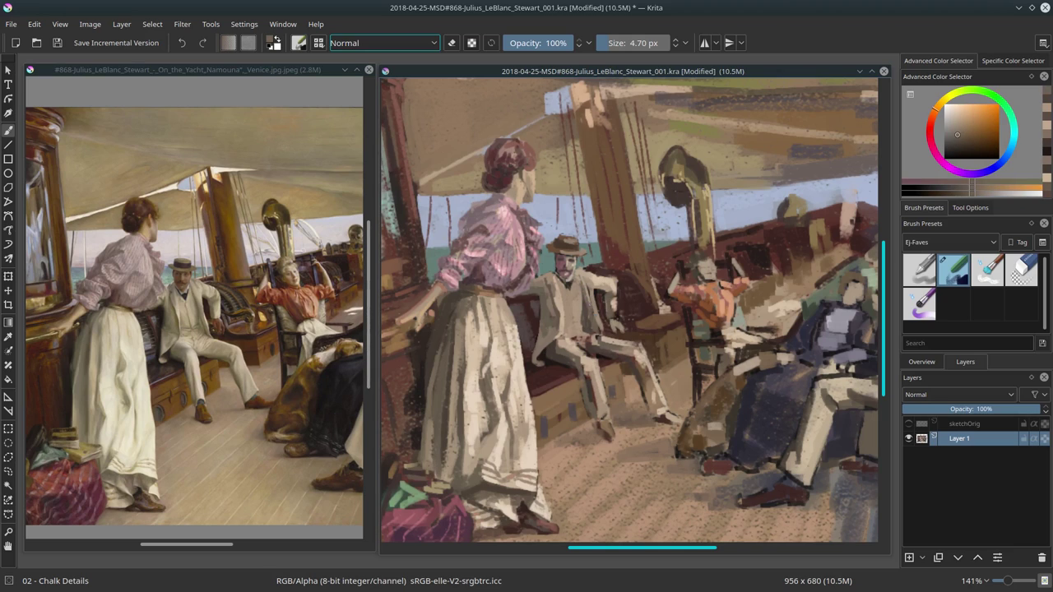
left_click(598, 293, "ctrl")
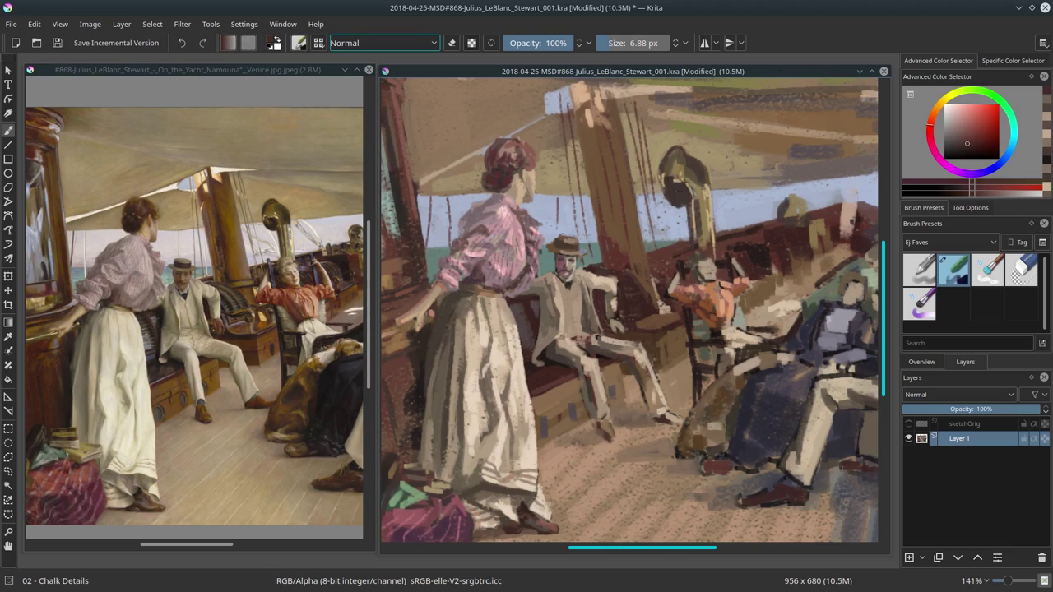
Sample light peach from the trousers and stroke it down the man's arm and shoulder.
left_click(589, 333, "ctrl")
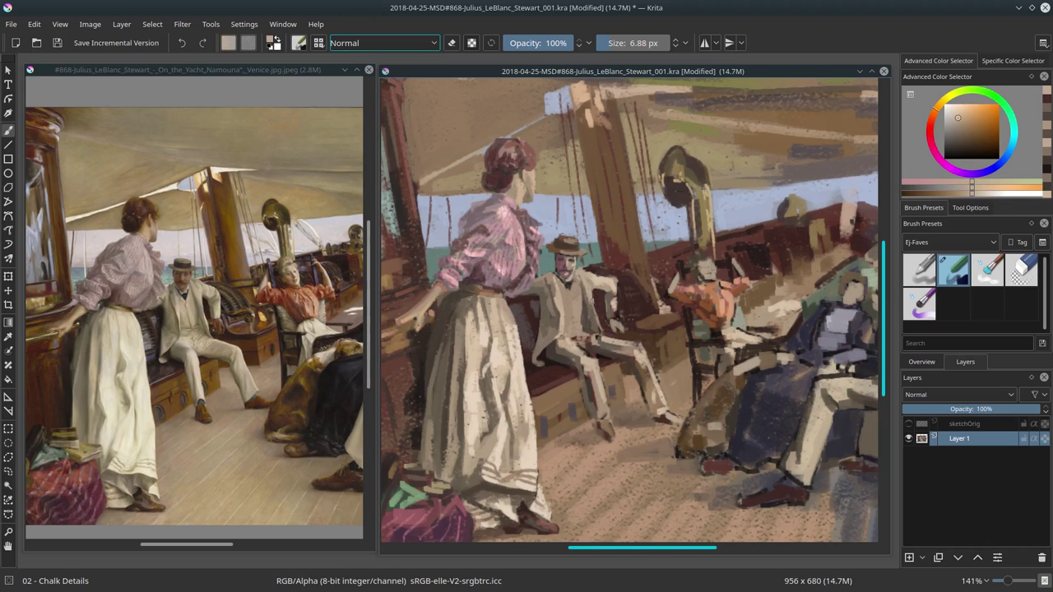
left_click(629, 355, "ctrl")
left_click(629, 306, "ctrl")
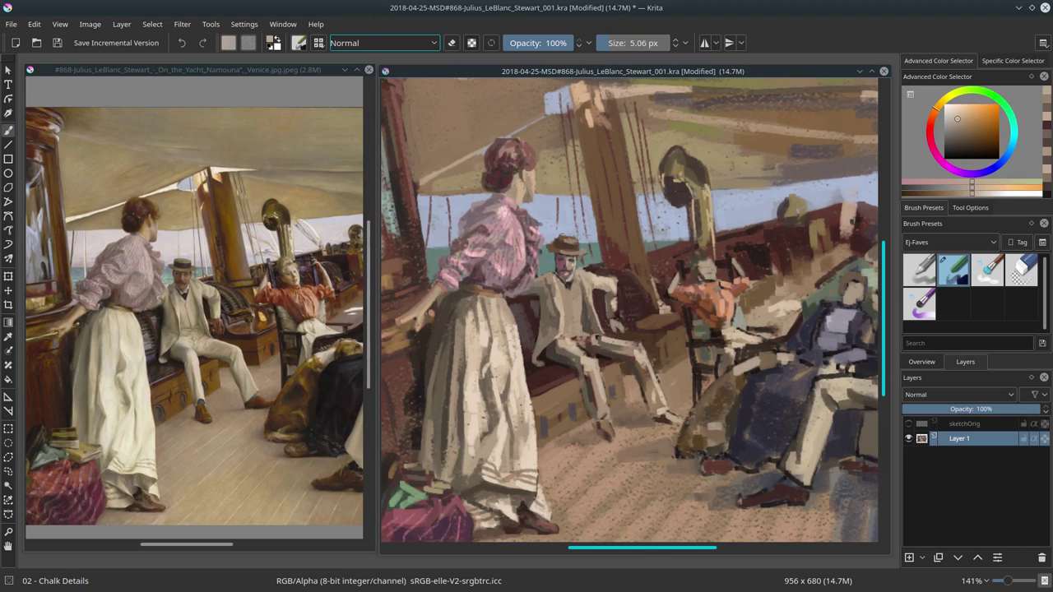
left_click(957, 115)
left_click_drag(585, 284, 590, 312)
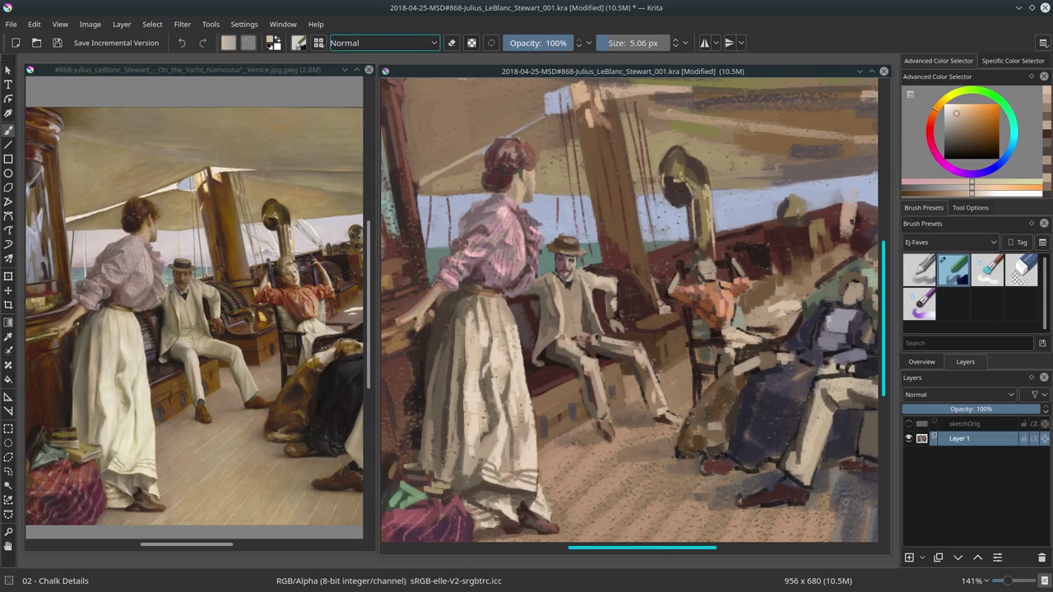
left_click(957, 130)
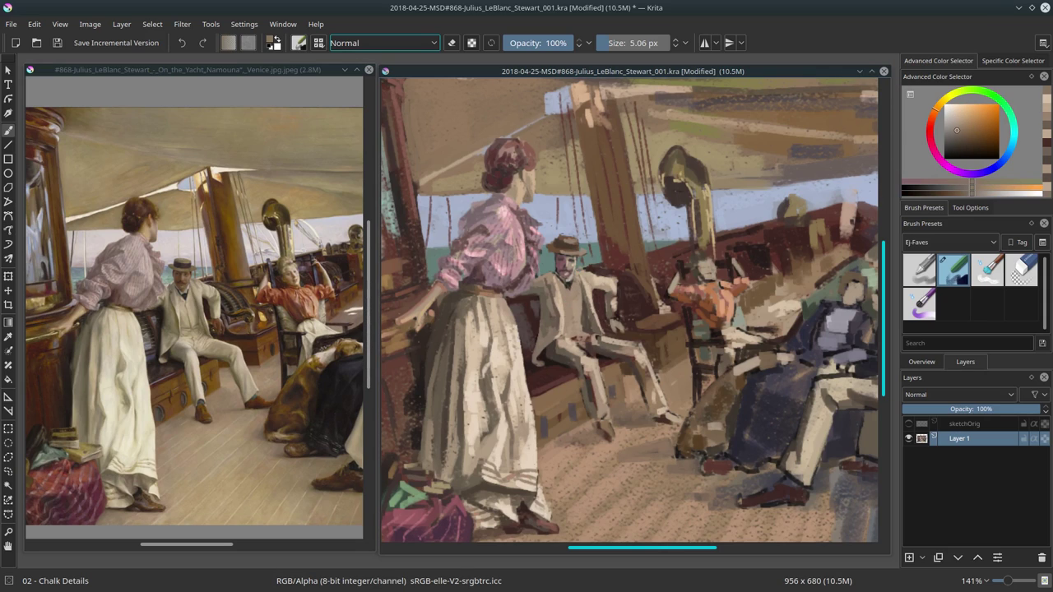
left_click(959, 132)
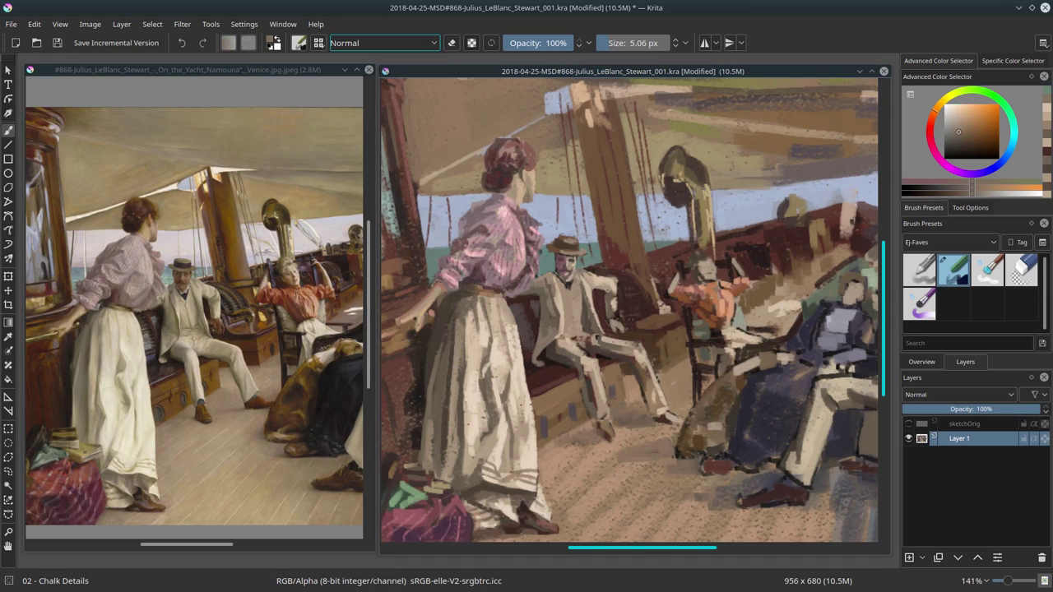
left_click_drag(594, 287, 633, 320)
Add a light stroke along the arm, then switch to a dark red with a smaller brush.
left_click(602, 280, "ctrl")
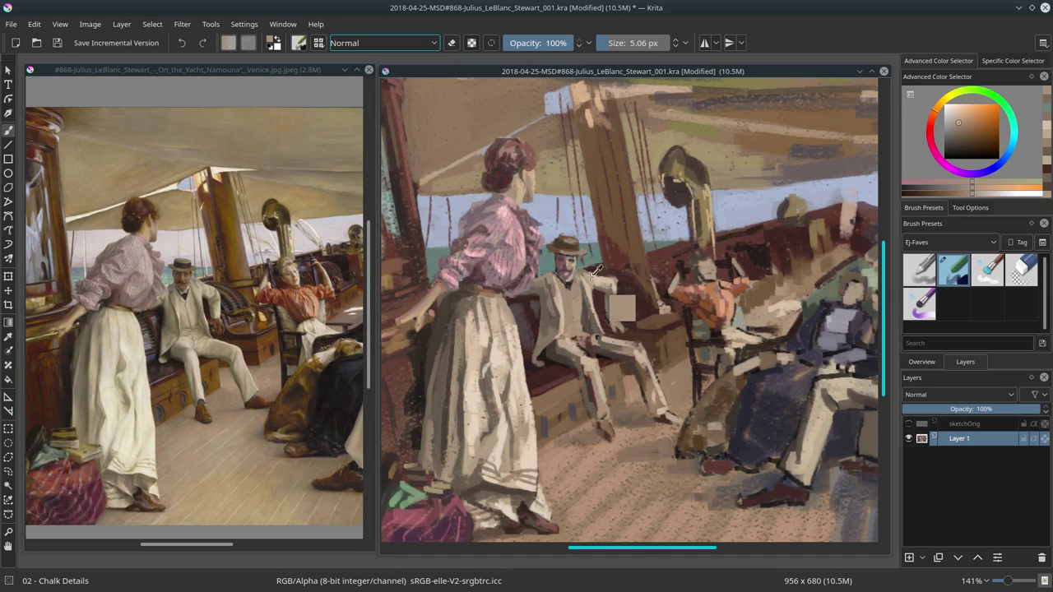
left_click(608, 281, "ctrl")
left_click(598, 220, "ctrl")
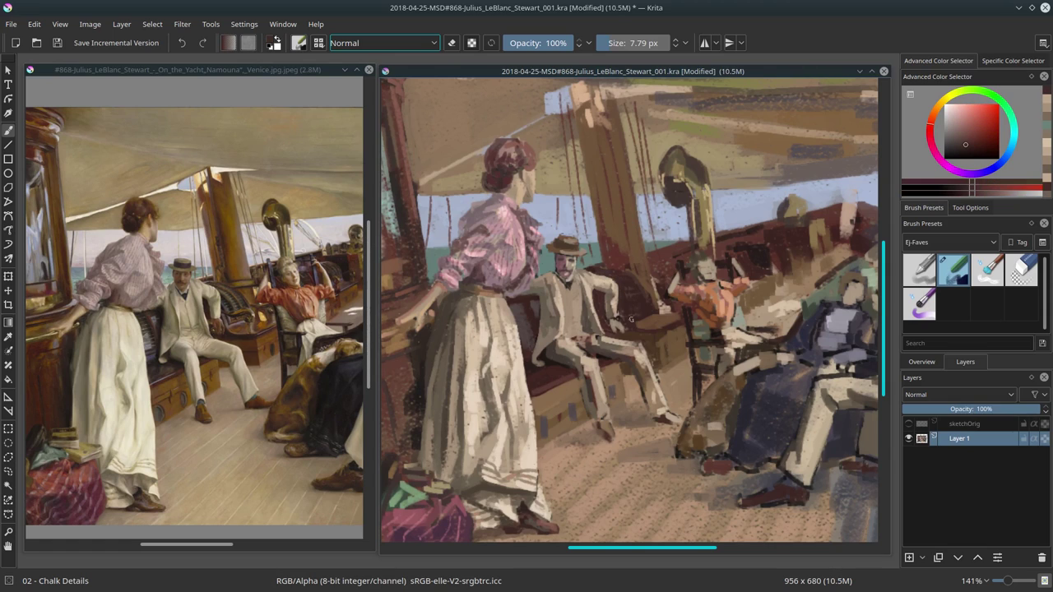
left_click(617, 233, "ctrl")
key("bracketleft")
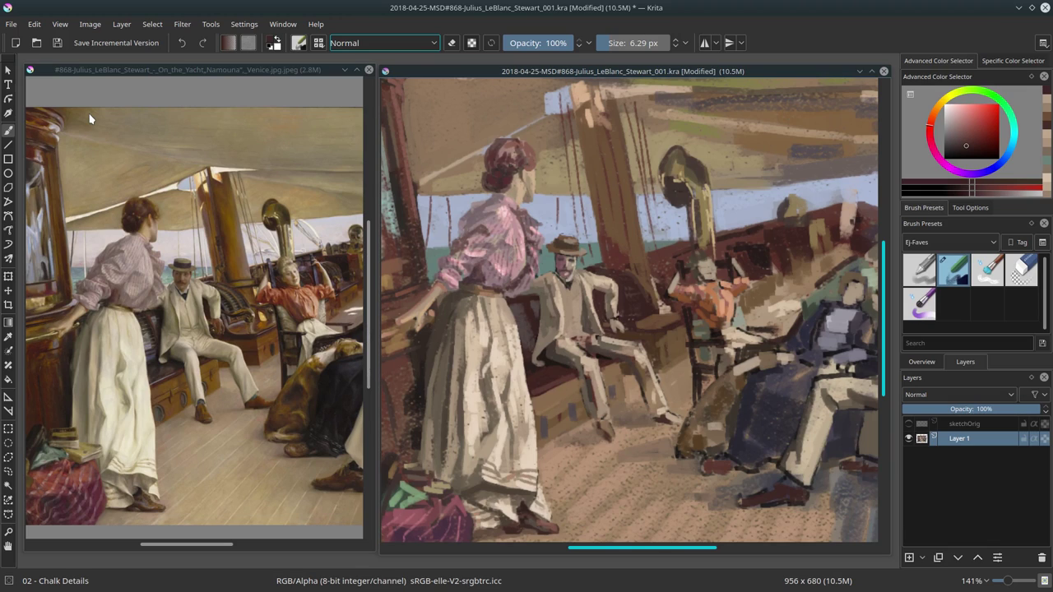
left_click(618, 331, "ctrl")
Sample dark reds, browns and light beige from the canvas and paint light strokes on the man's arm.
left_click(595, 302, "ctrl")
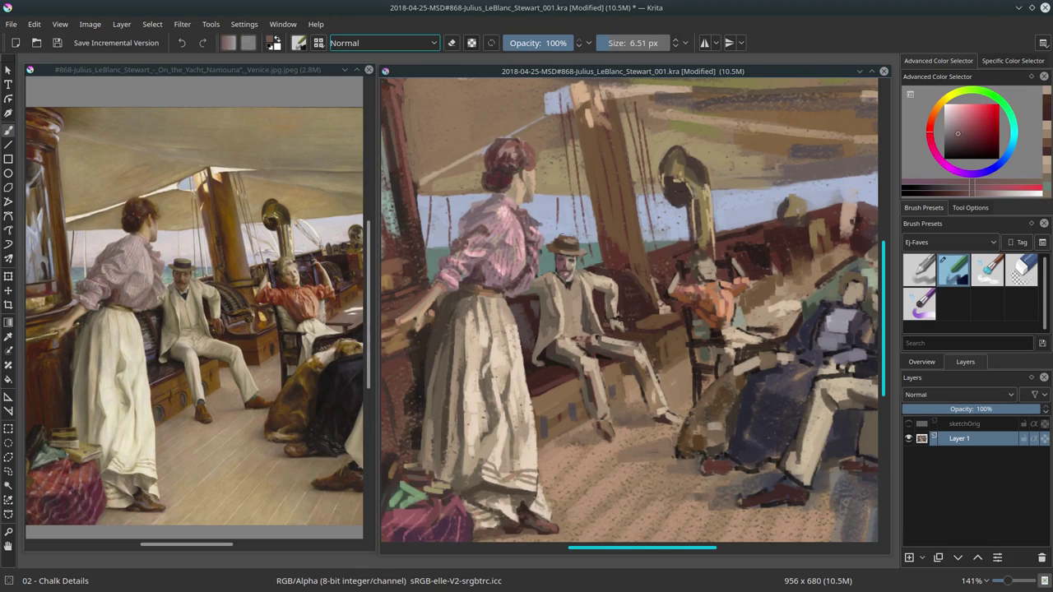
left_click(874, 129, "ctrl")
left_click(626, 319, "ctrl")
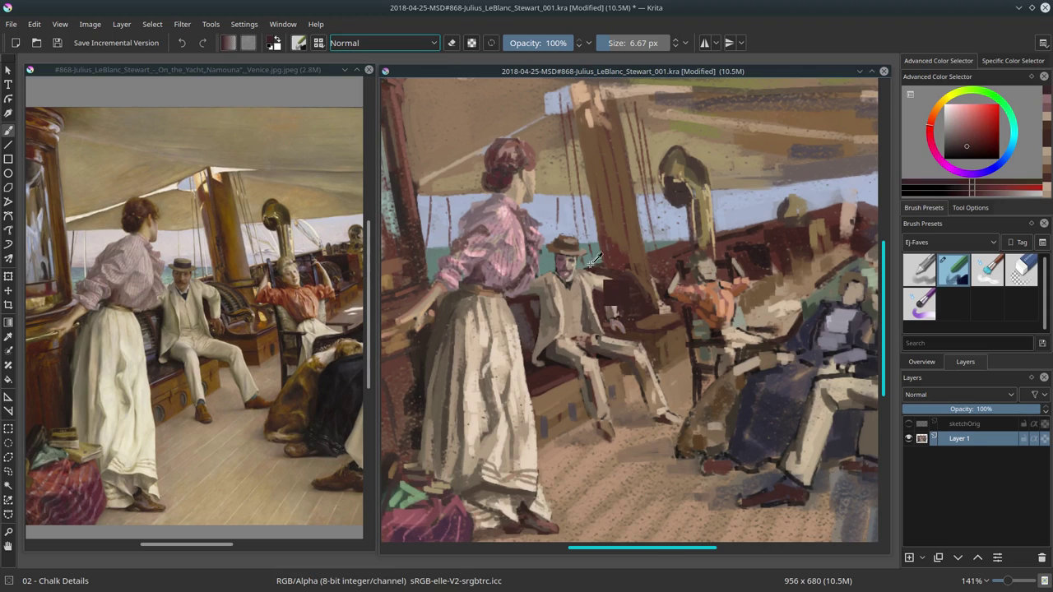
left_click(596, 337, "ctrl")
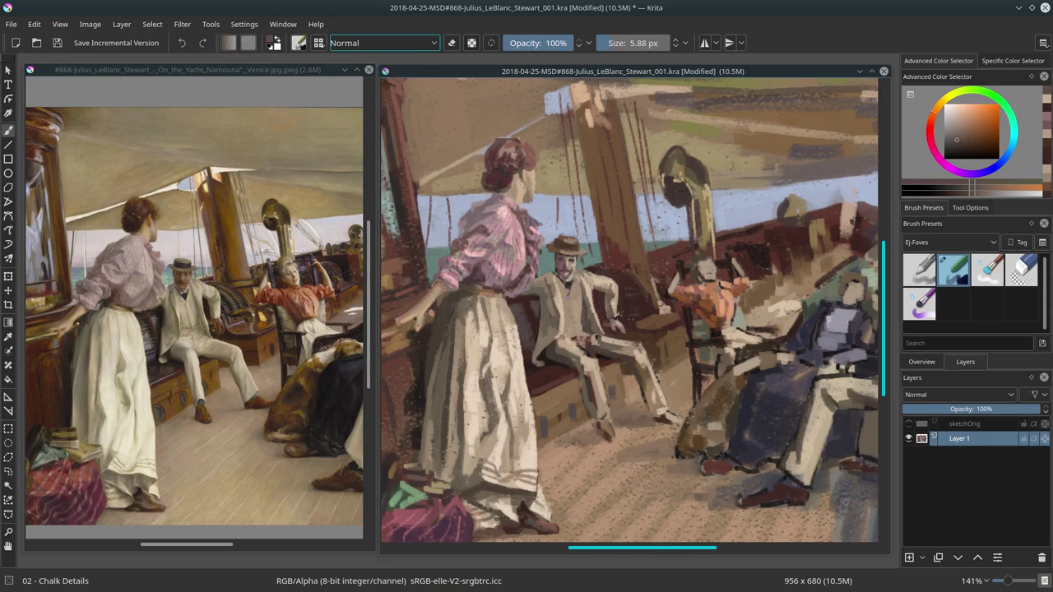
left_click(608, 325, "ctrl")
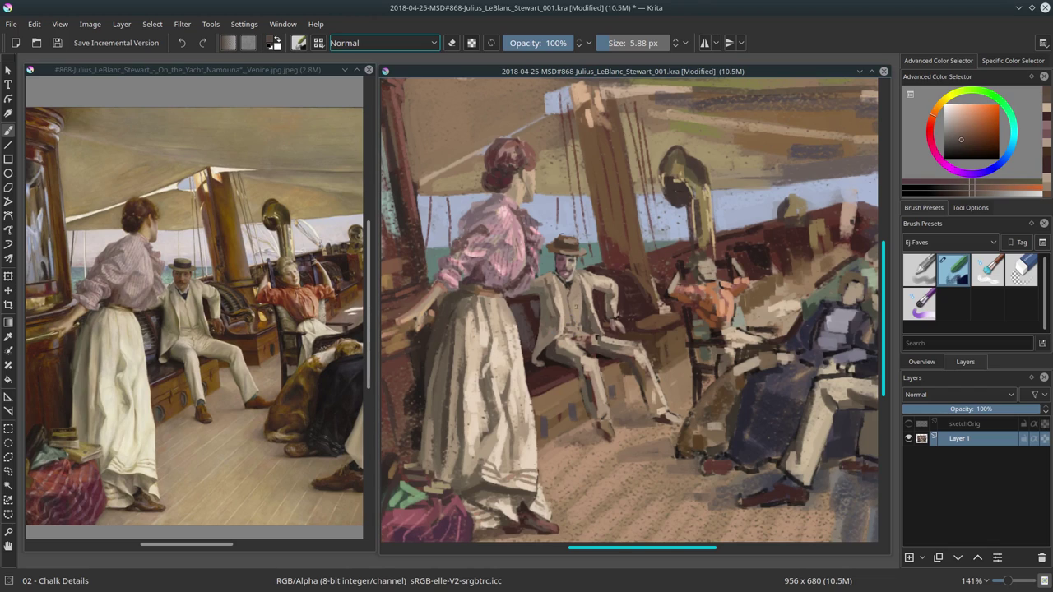
left_click(575, 306, "ctrl")
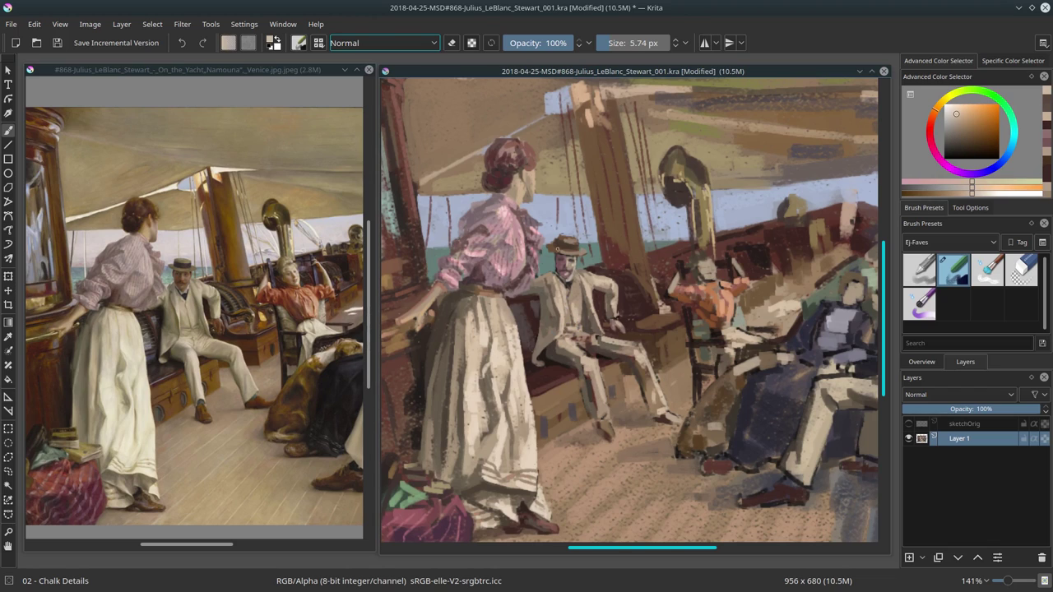
left_click(585, 314, "ctrl")
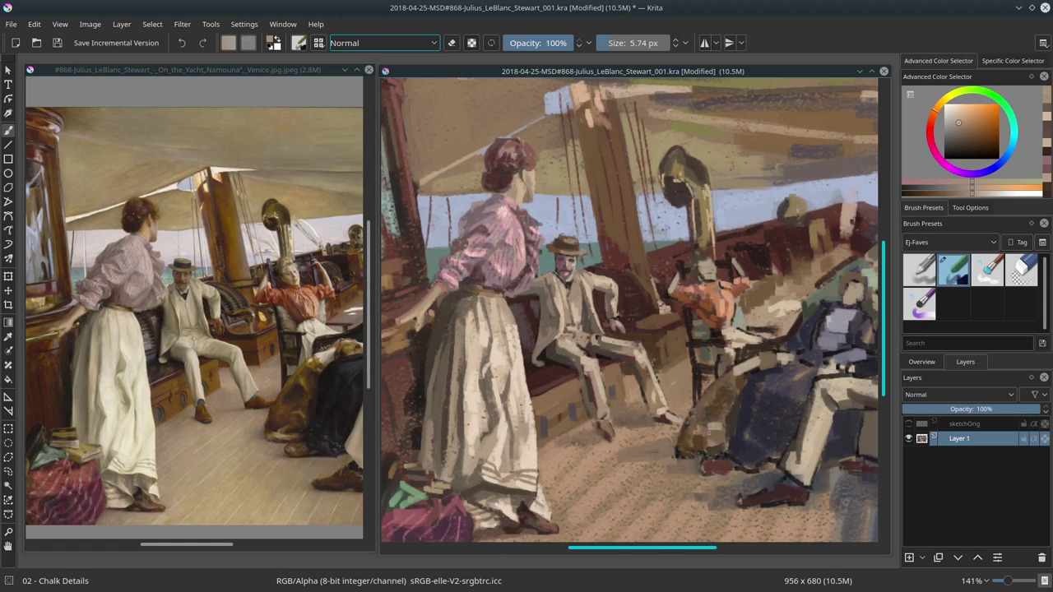
left_click(600, 382, "ctrl")
left_click(586, 348, "ctrl")
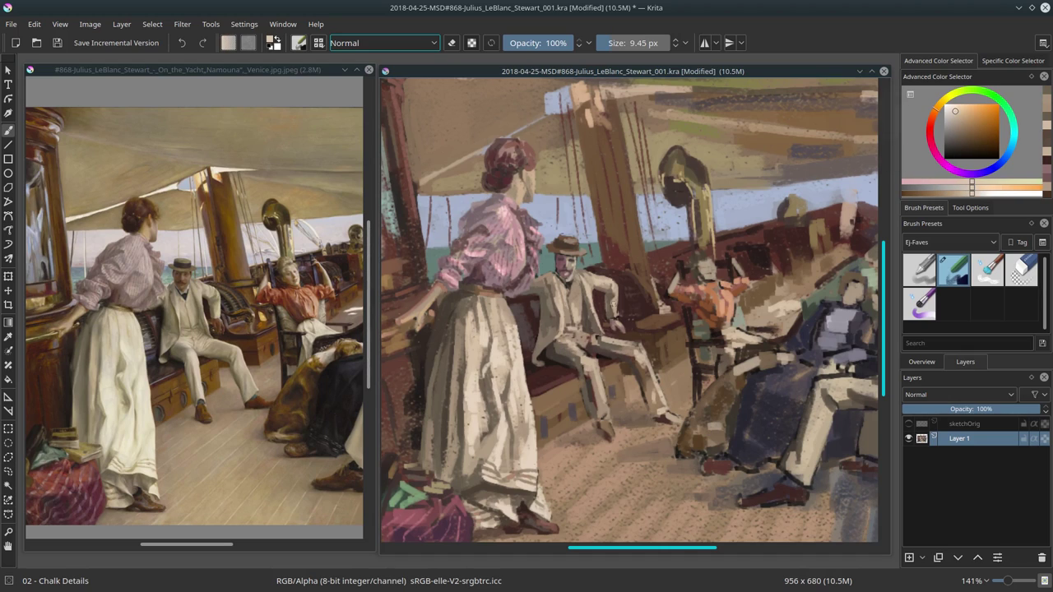
left_click_drag(589, 355, 598, 390)
Paint light strokes on the man's knee and lower leg.
left_click(615, 345, "ctrl")
left_click_drag(605, 349, 619, 354)
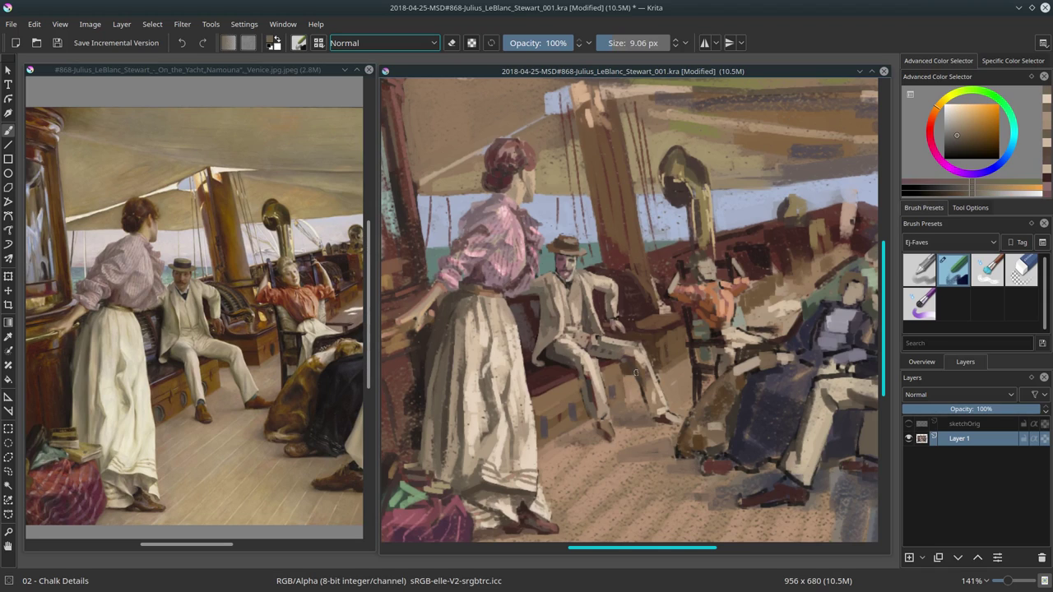
left_click(589, 362, "ctrl")
left_click_drag(589, 408, 589, 421)
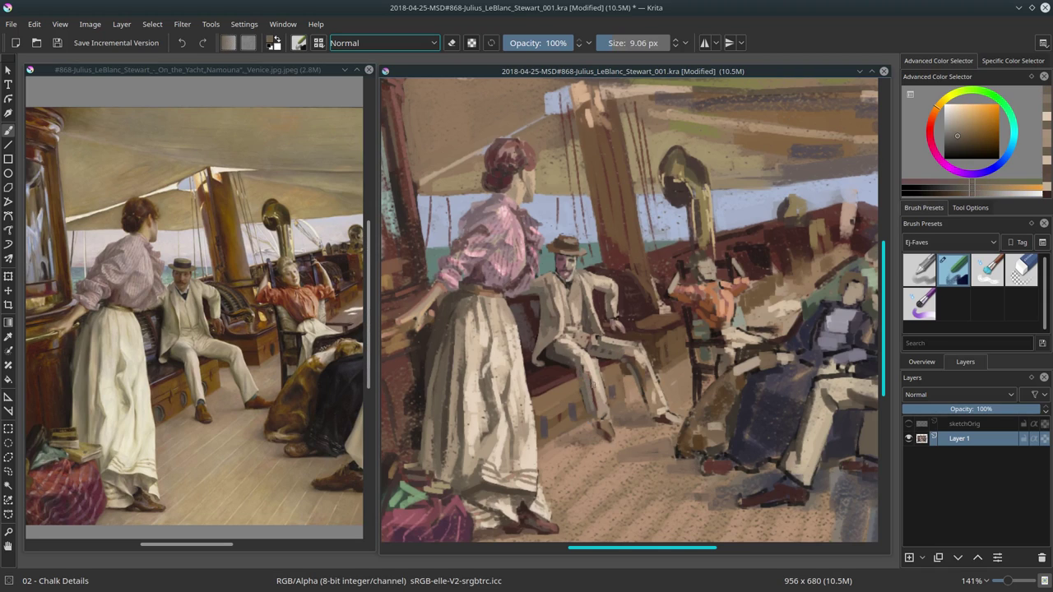
With a smaller brush, add dark strokes on the man's lower leg.
left_click(592, 356, "ctrl")
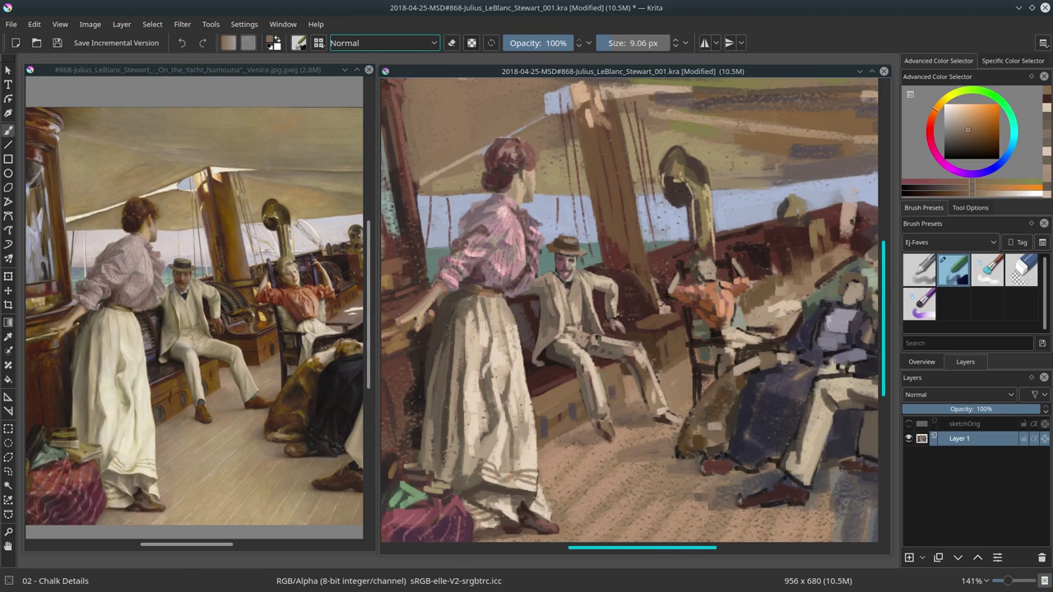
left_click(589, 356, "ctrl")
left_click(609, 387, "ctrl")
key("[")
left_click_drag(625, 403, 634, 415)
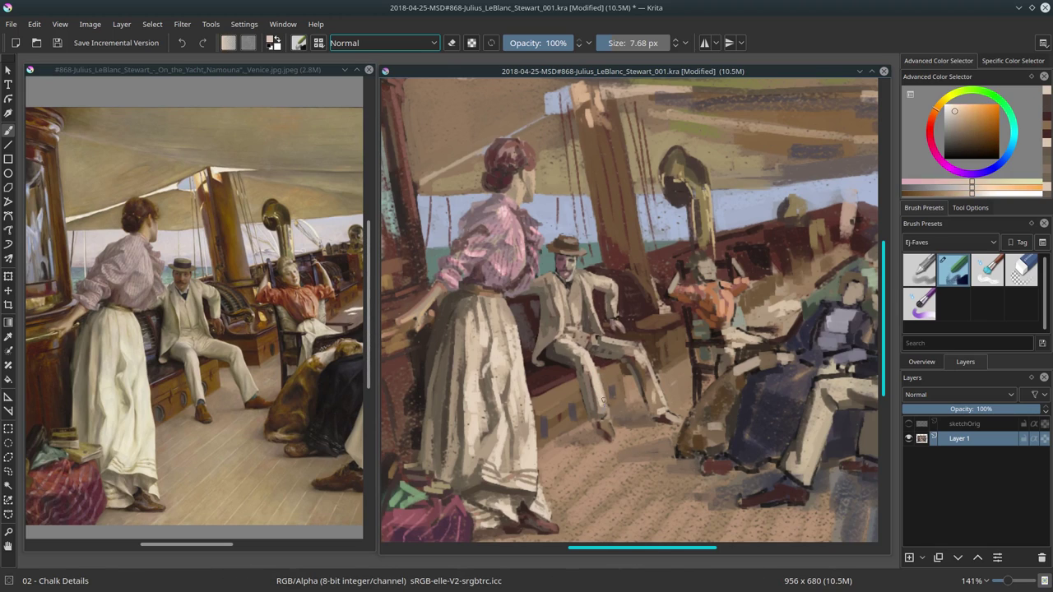
Sample a reddish-brown from the painting and paint a small stroke on the man's foot.
left_click(626, 444, "ctrl")
left_click(602, 411, "ctrl")
left_click(604, 417, "ctrl")
left_click(635, 456, "ctrl")
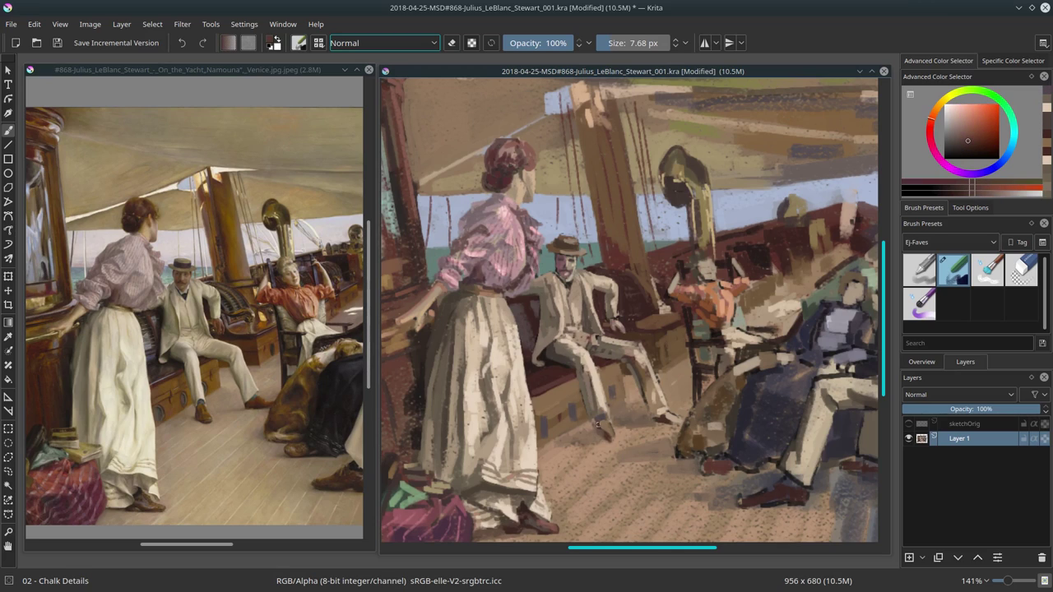
left_click(605, 433, "ctrl")
left_click(609, 434, "ctrl")
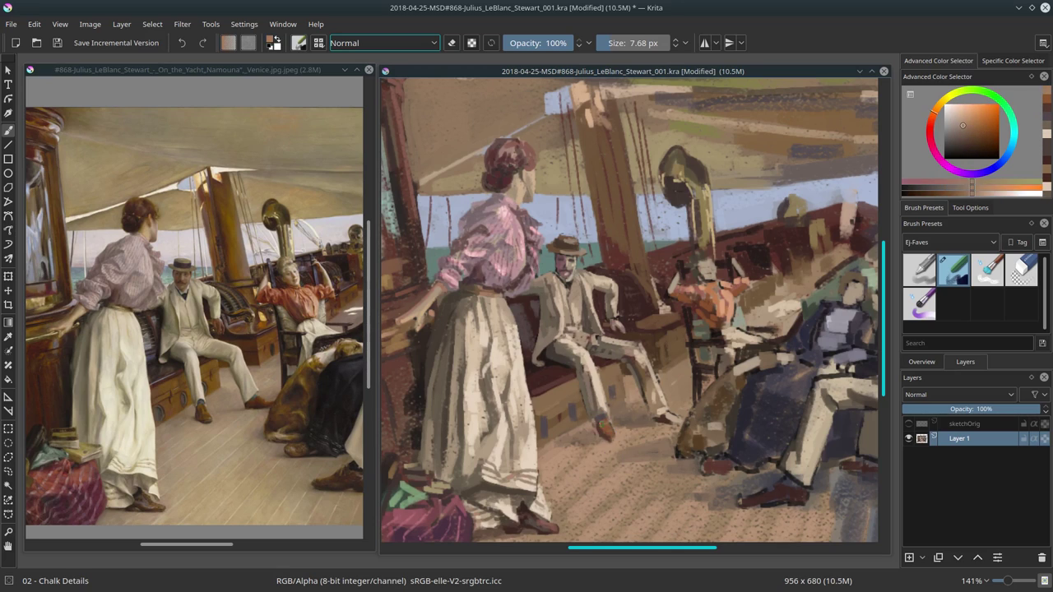
left_click_drag(605, 430, 613, 436)
Sample light peach and dark brown tones from the canvas while shrinking the brush.
left_click(598, 384, "ctrl")
left_click(637, 402, "ctrl")
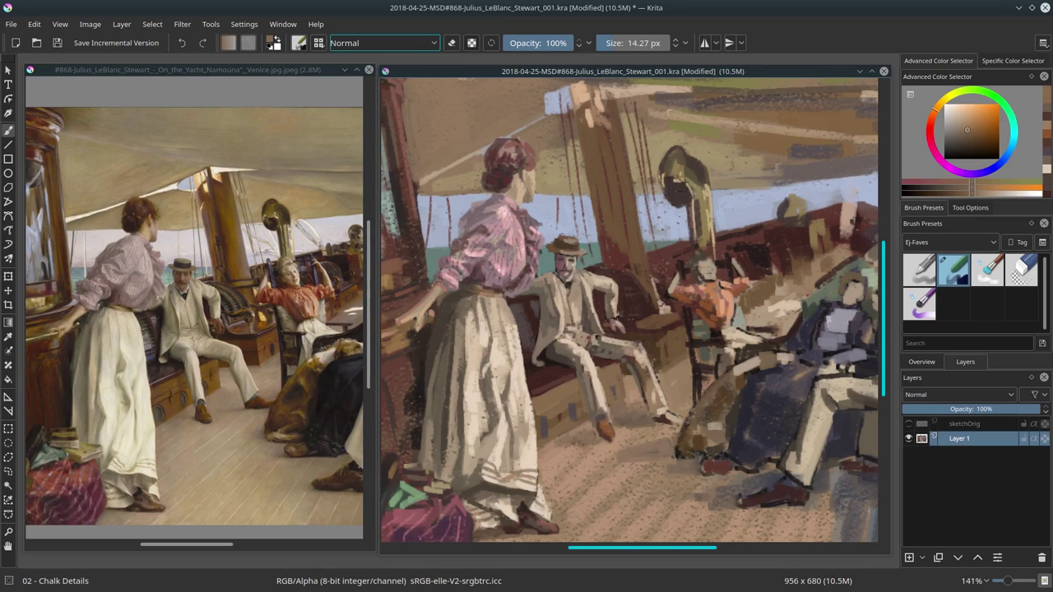
left_click(600, 362, "ctrl")
key("]")
key("[")
left_click(613, 424, "ctrl")
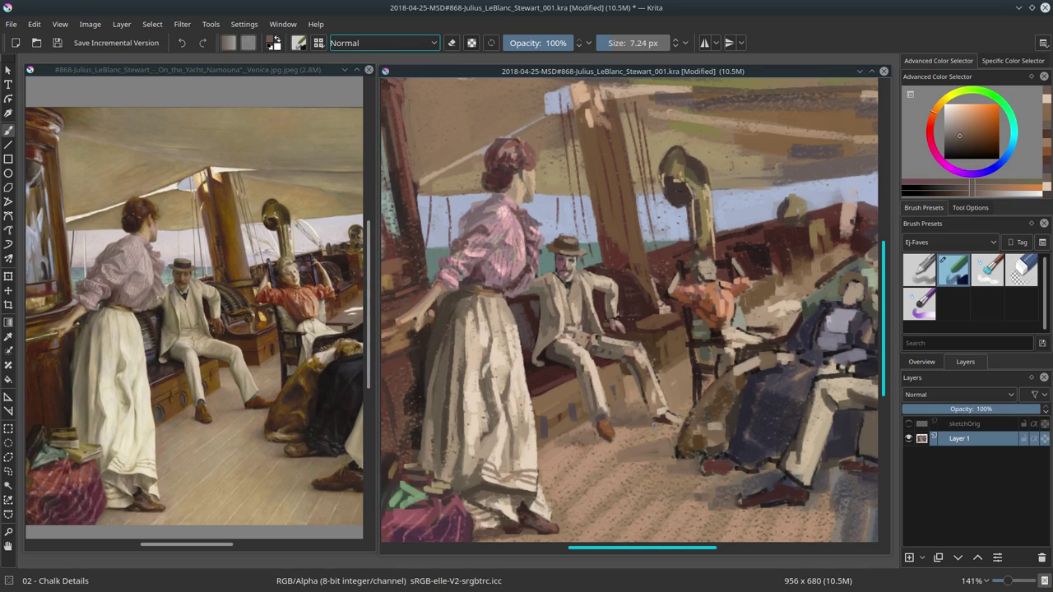
left_click(638, 350, "ctrl")
key("[")
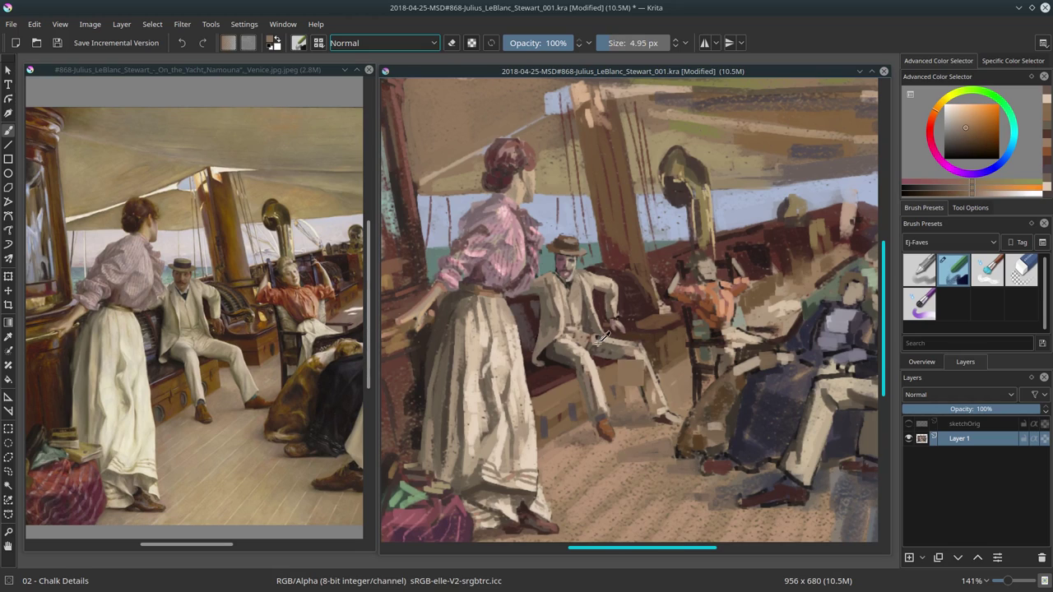
left_click(598, 329, "ctrl")
left_click(598, 327, "ctrl")
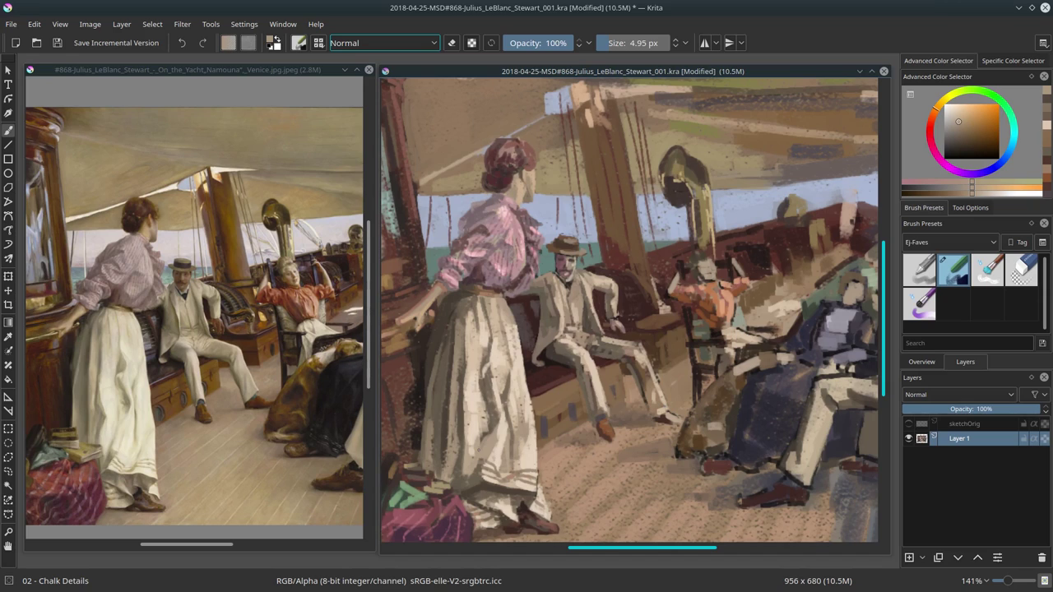
Lasso the seated woman in orange and paste her onto a new layer.
left_click(8, 457)
left_click_drag(765, 293, 627, 362)
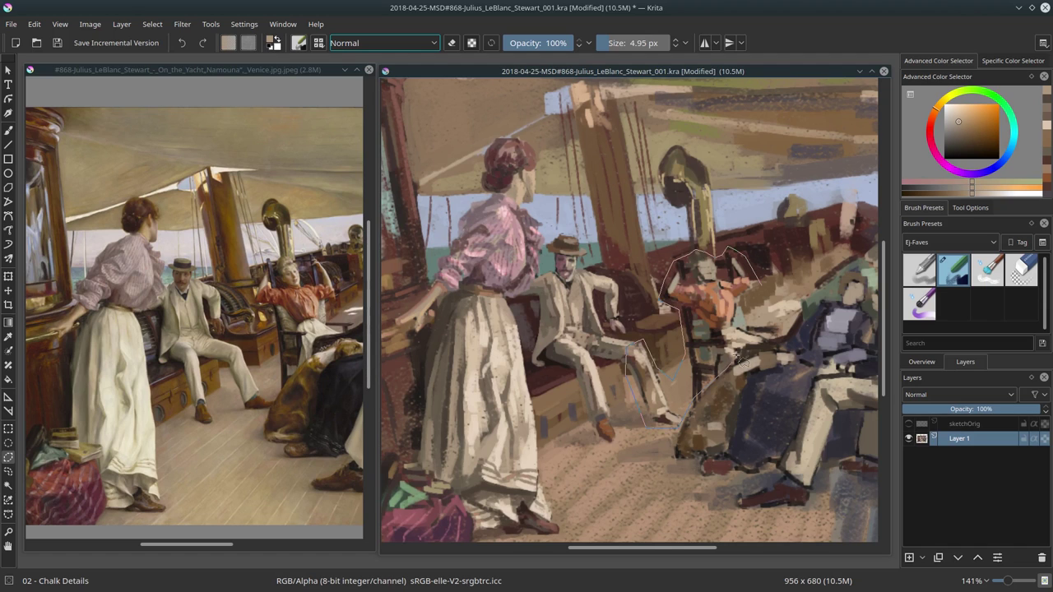
left_click_drag(637, 394, 765, 293)
key("ctrl+c")
key("ctrl+v")
left_click(152, 24)
left_click(179, 53)
Transform the pasted woman slightly wider and merge her into Layer 1.
key("t")
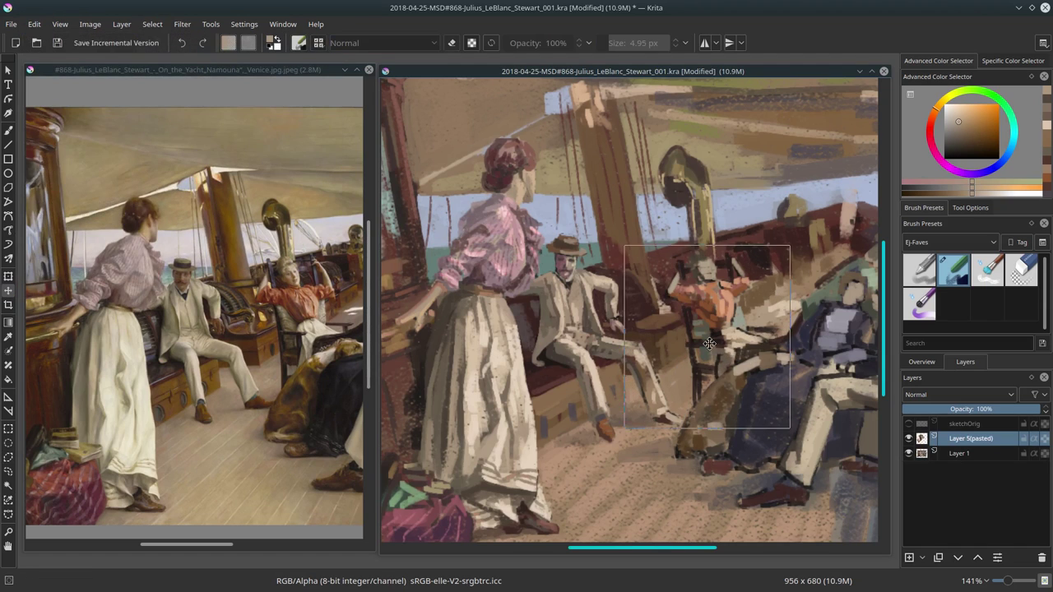
key("ctrl+t")
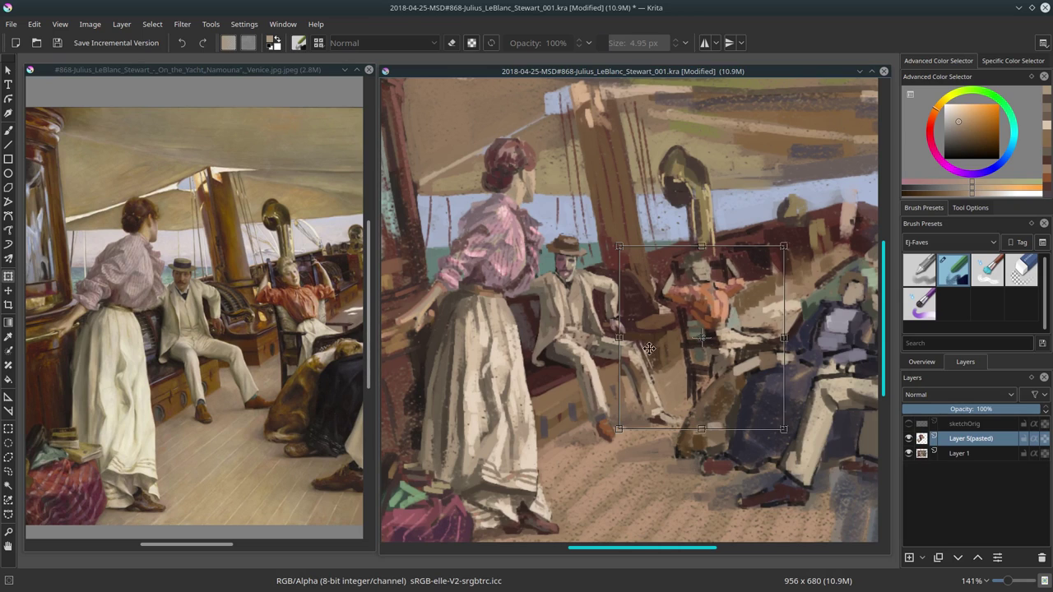
left_click_drag(784, 337, 786, 339)
right_click(963, 438)
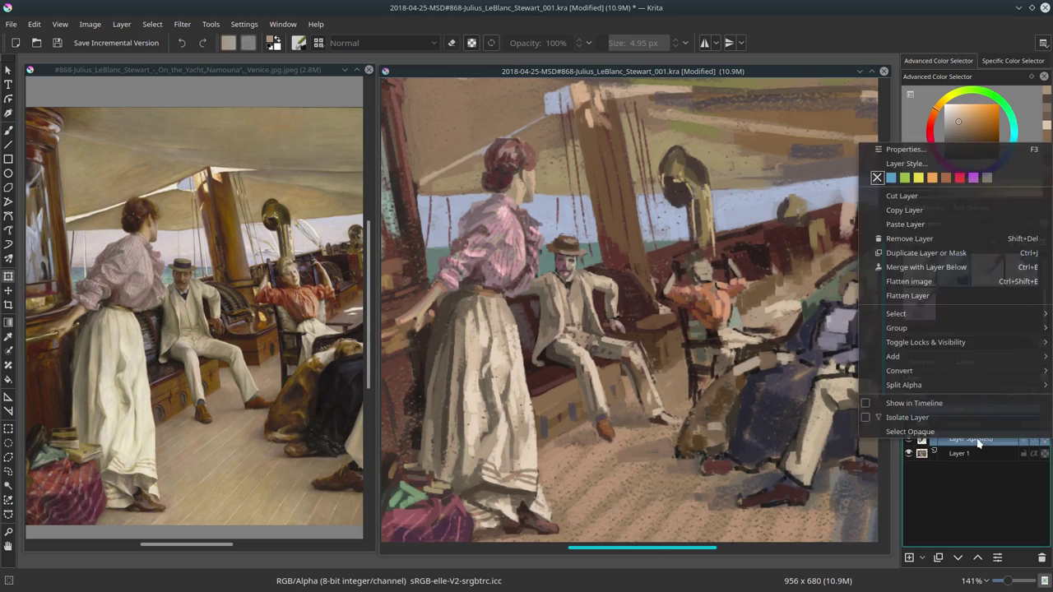
left_click(929, 411)
Paint around the merged woman with colours sampled from the painting.
key("b")
left_click(659, 329, "ctrl")
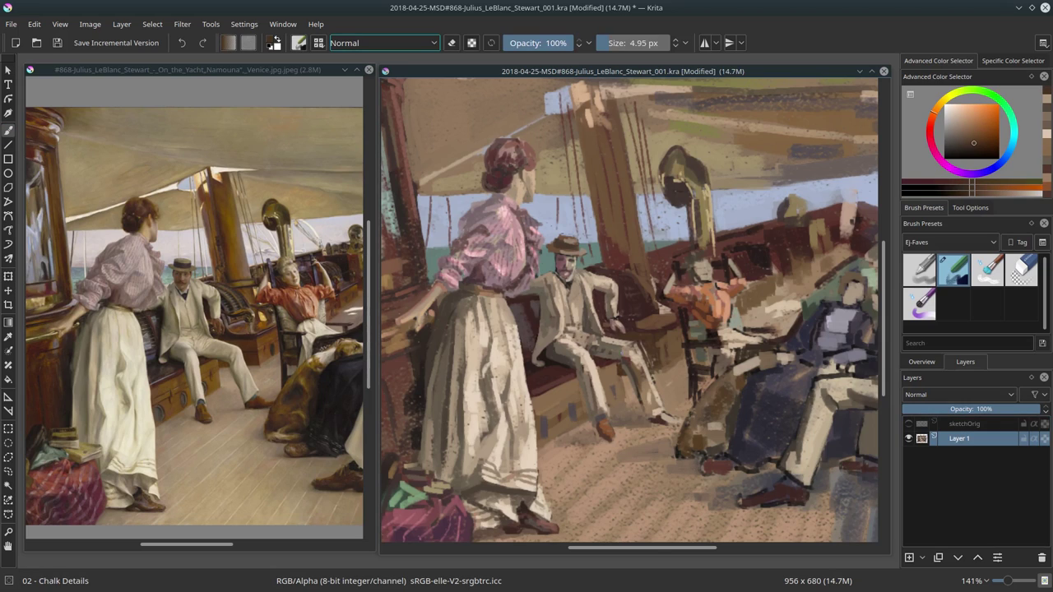
mouse_move(625, 368)
left_mouse_down()
mouse_move(642, 366)
mouse_move(631, 360)
mouse_move(639, 342)
left_mouse_up()
left_click(638, 364, "ctrl")
left_click(632, 358, "ctrl")
left_click(638, 342, "ctrl")
Sample lighter and muted orange tones and stroke them over the orange figure.
left_click(639, 342, "ctrl")
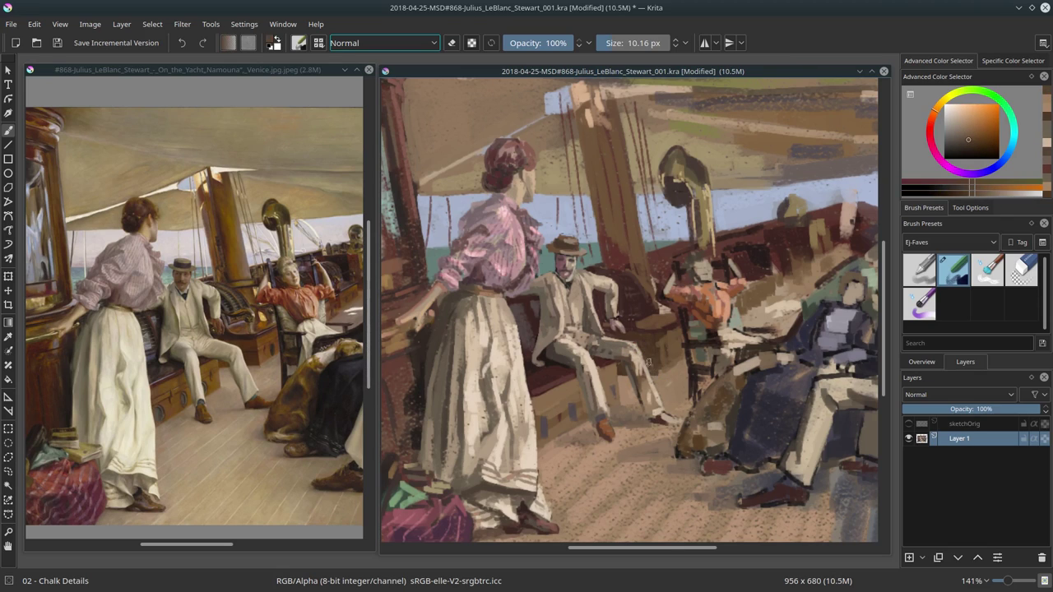
left_click(667, 344, "ctrl")
left_click(690, 448, "ctrl")
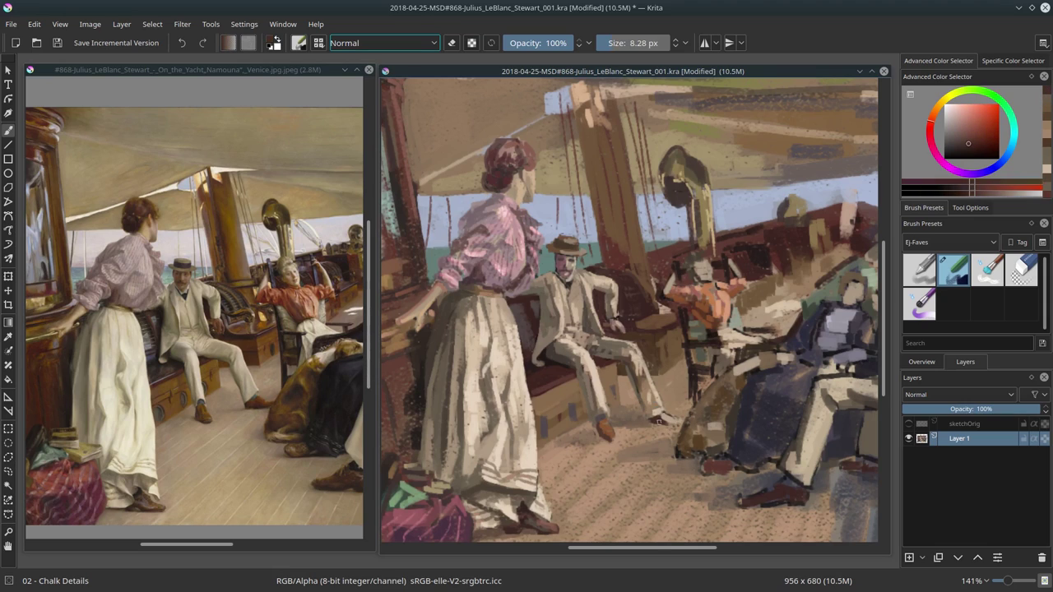
mouse_move(690, 448)
left_mouse_down()
mouse_move(652, 460)
mouse_move(634, 447)
left_mouse_up()
left_click(690, 451, "ctrl")
left_click(635, 447, "ctrl")
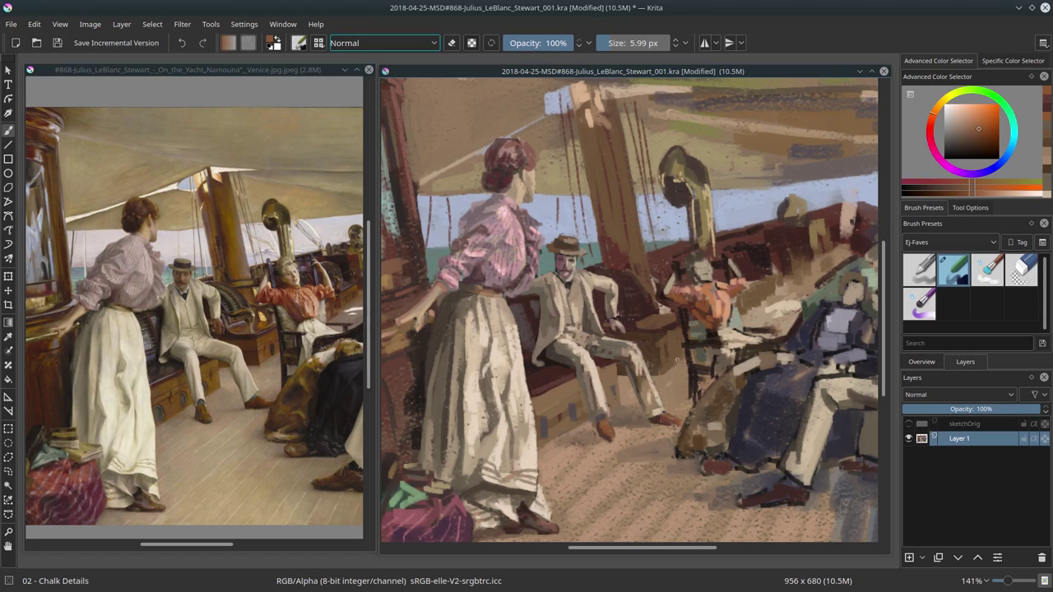
Paint light pinkish-grey strokes on the deck beside the seated man.
scroll(713, 458, "down", 4)
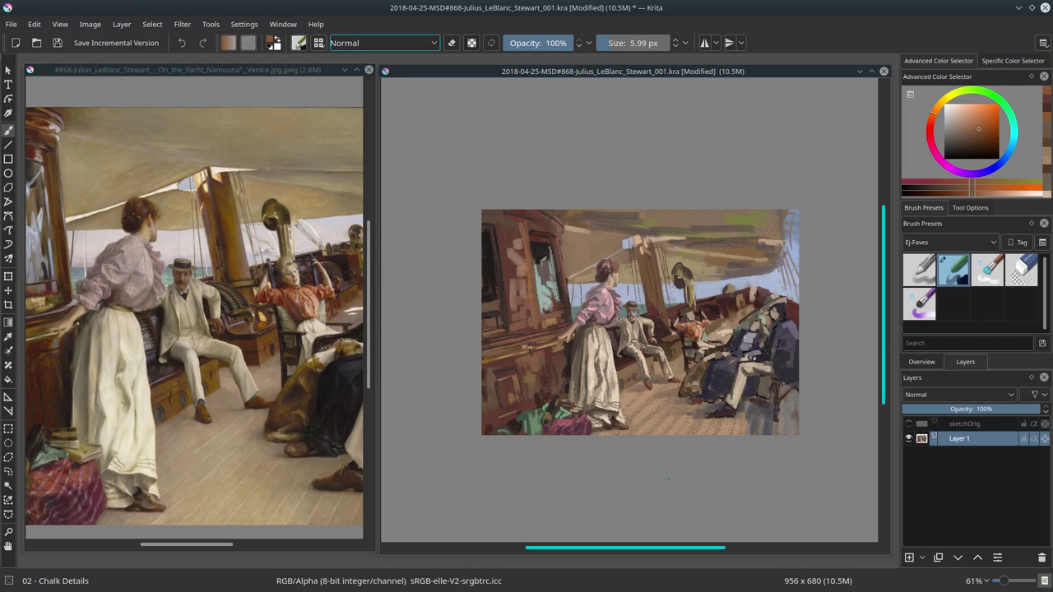
scroll(678, 411, "up", 6)
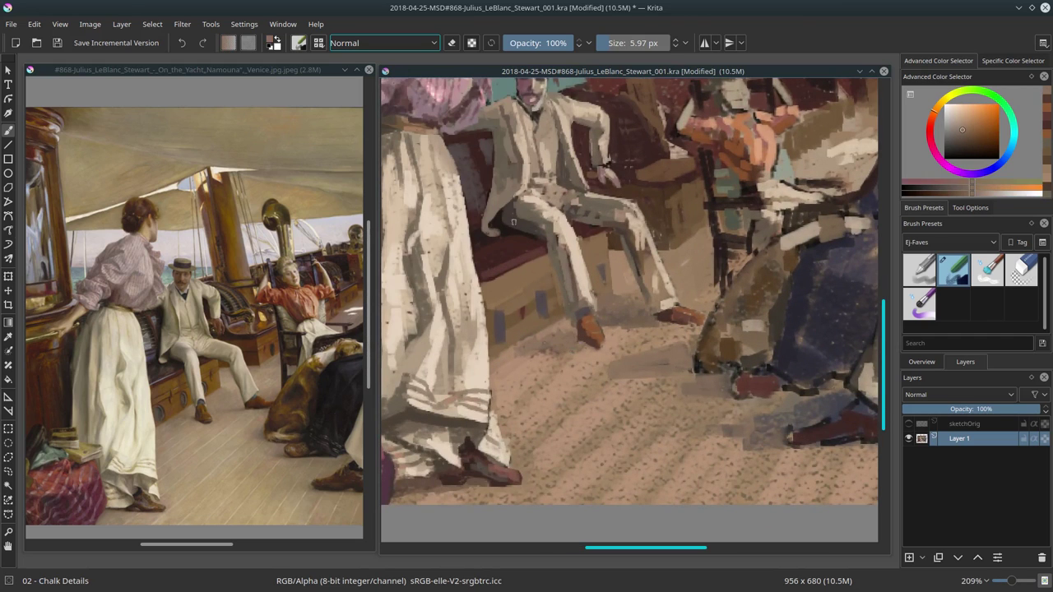
left_click(474, 143, "ctrl")
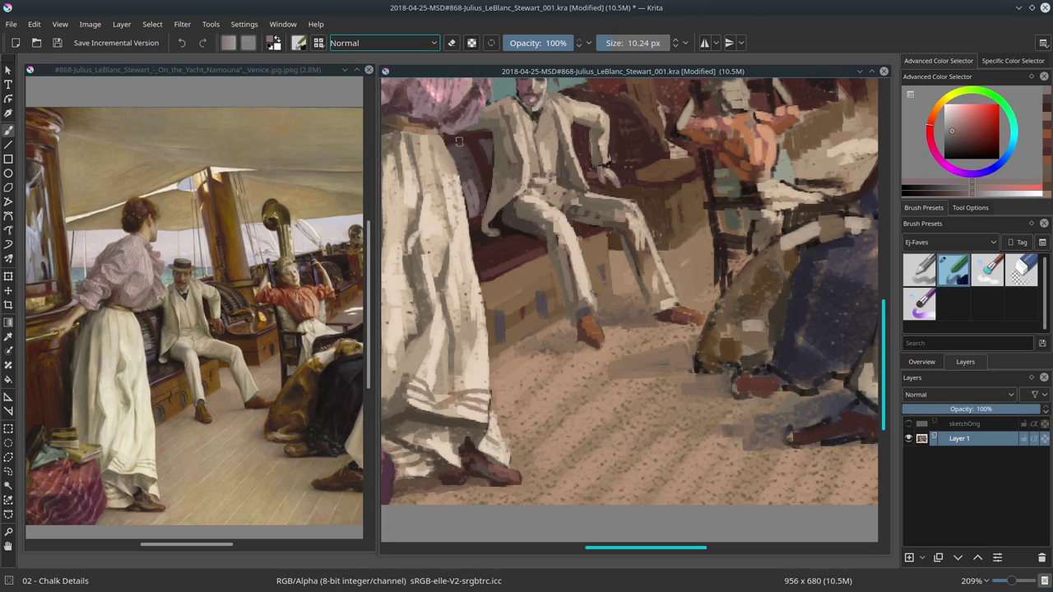
mouse_move(485, 145)
left_mouse_down()
mouse_move(510, 144)
mouse_move(469, 146)
mouse_move(471, 132)
left_mouse_up()
left_click(498, 255, "ctrl")
scroll(657, 236, "down", 6)
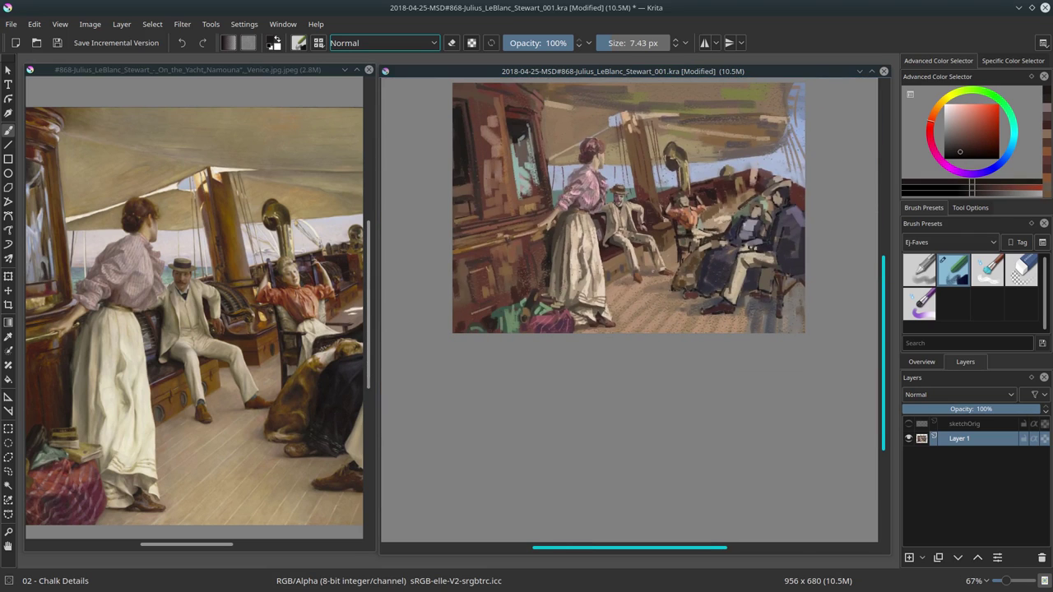
Save the painting, zoom out, and switch back to the 02 - Chalk Details brush.
key("ctrl+s")
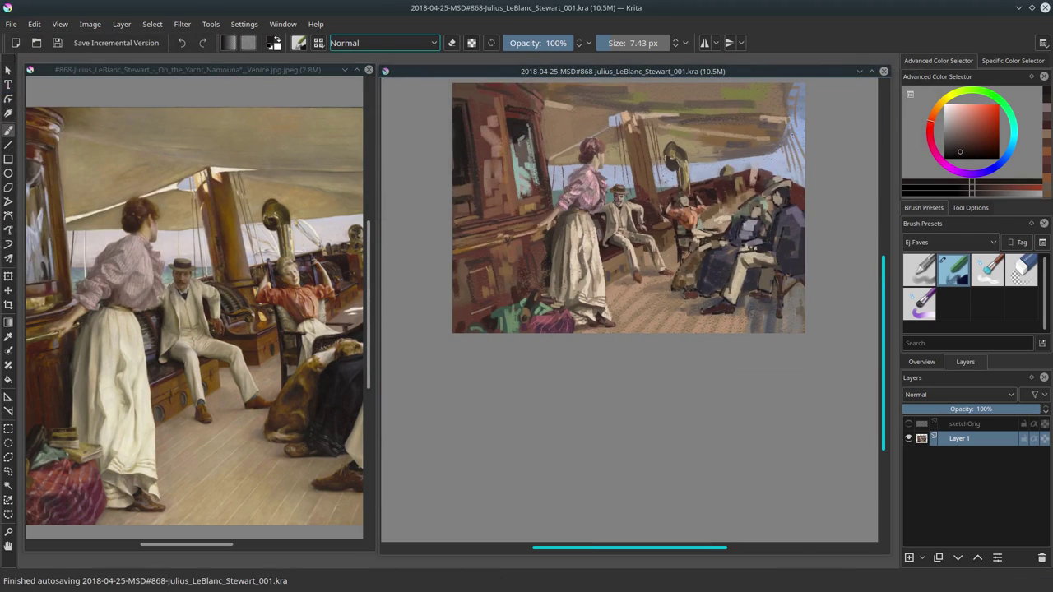
key("minus")
key("minus")
left_click(921, 362)
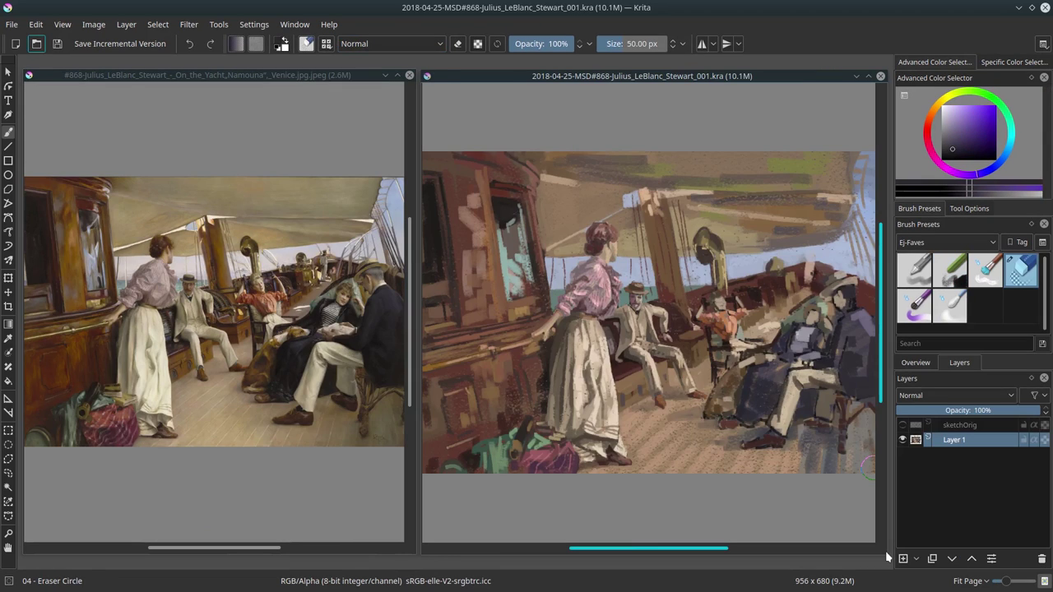
key("slash")
scroll(213, 312, "up", 3)
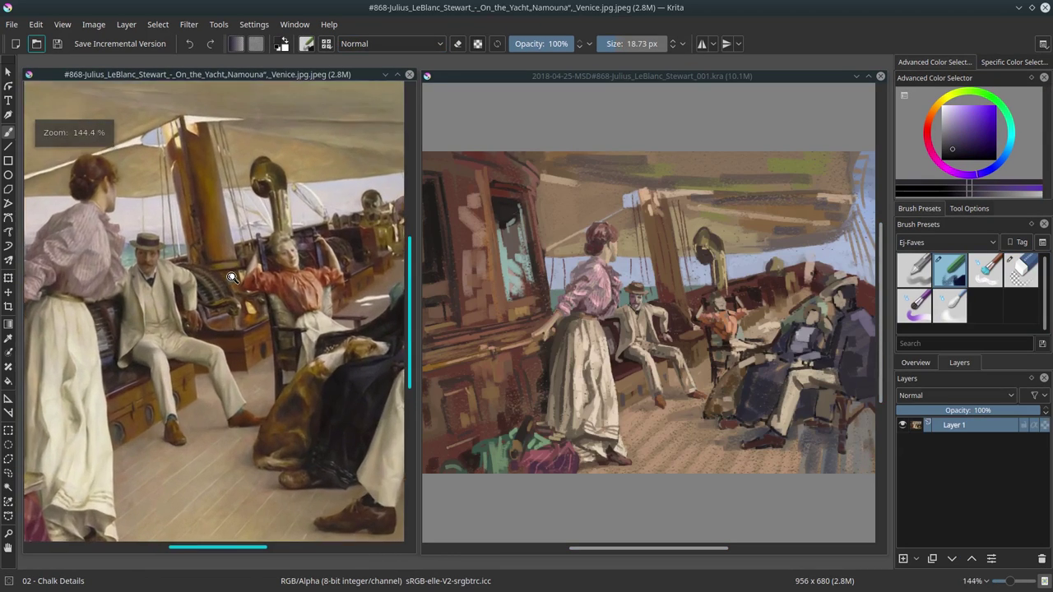
scroll(214, 313, "up", 2)
scroll(619, 325, "up", 3)
scroll(619, 325, "up", 2)
Sample reddish and beige tones, and return the brush blending mode to Normal.
left_click_drag(618, 325, 577, 325)
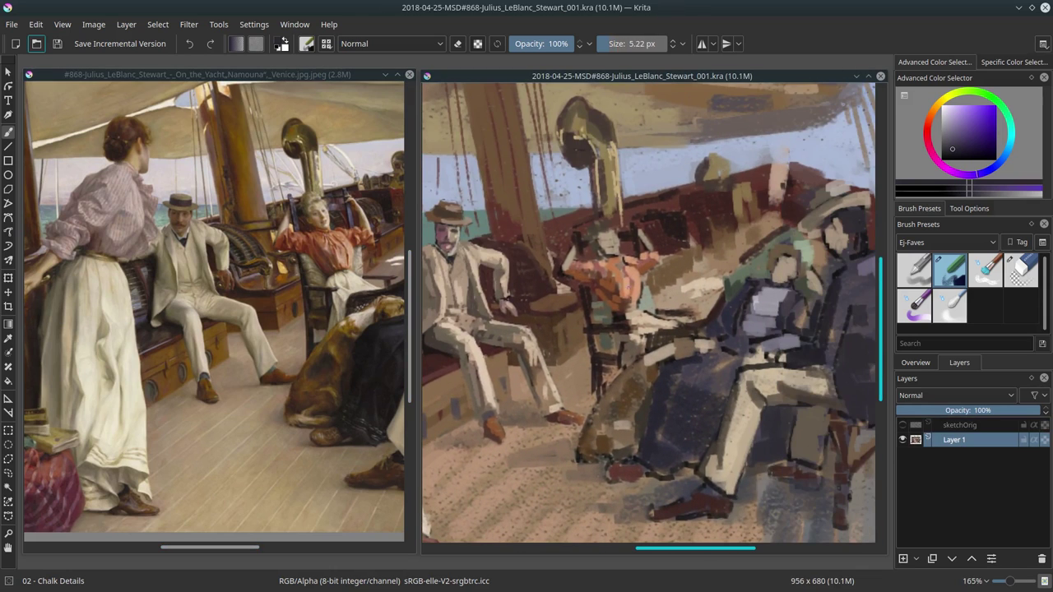
left_click(588, 236, "ctrl")
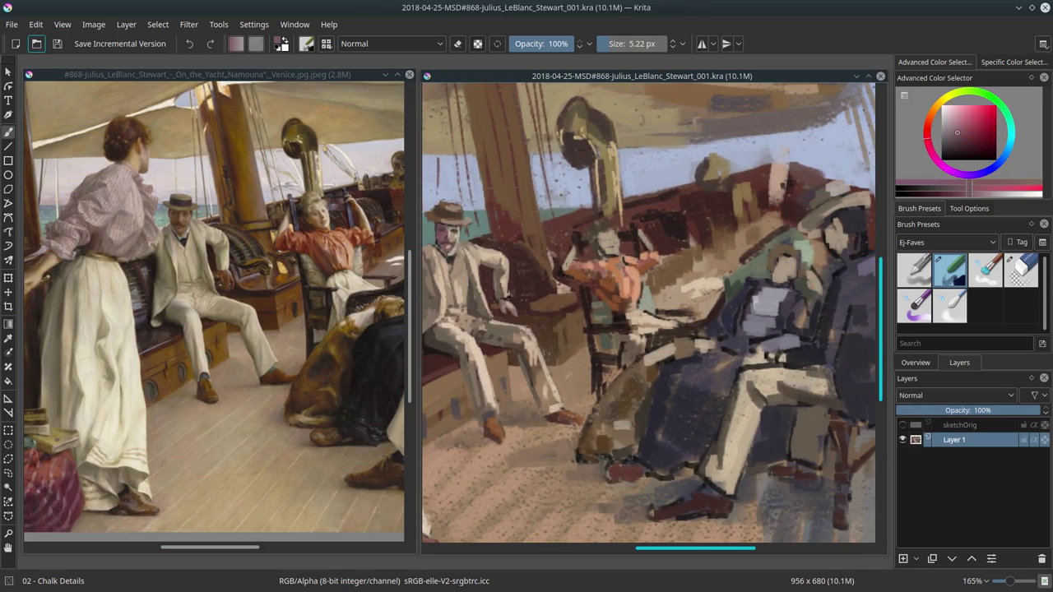
left_click(600, 294)
left_click(955, 123)
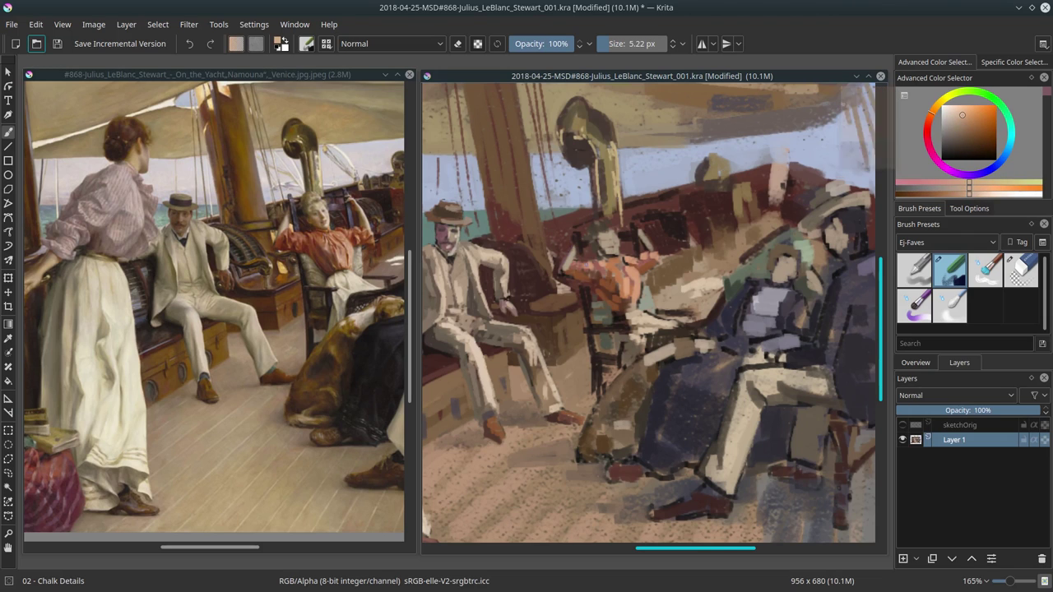
left_click_drag(394, 160, 568, 160)
key("bracketright")
key("bracketright")
key("bracketright")
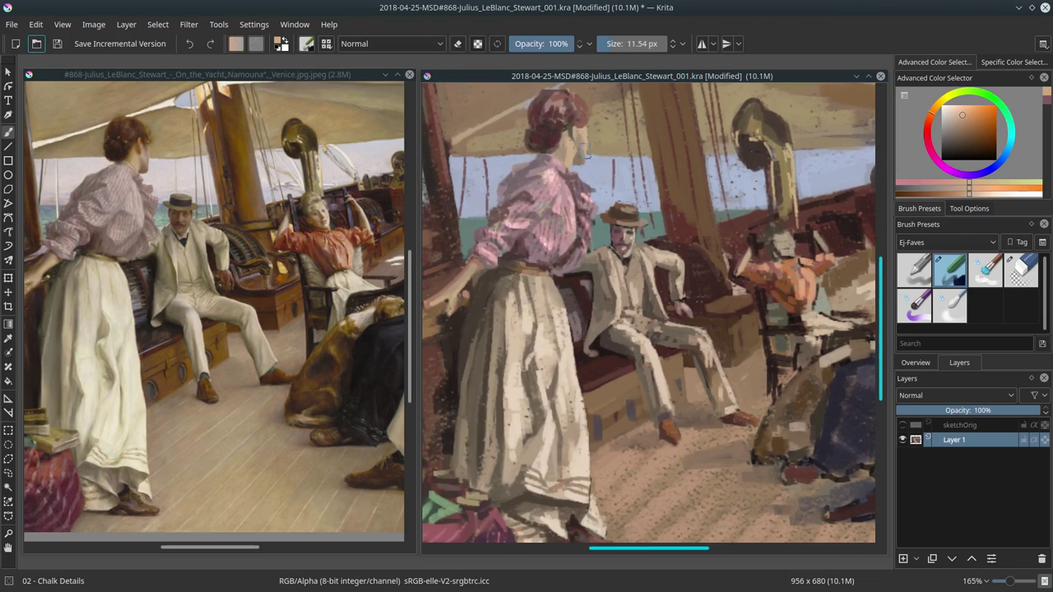
key("alt+shift+plus")
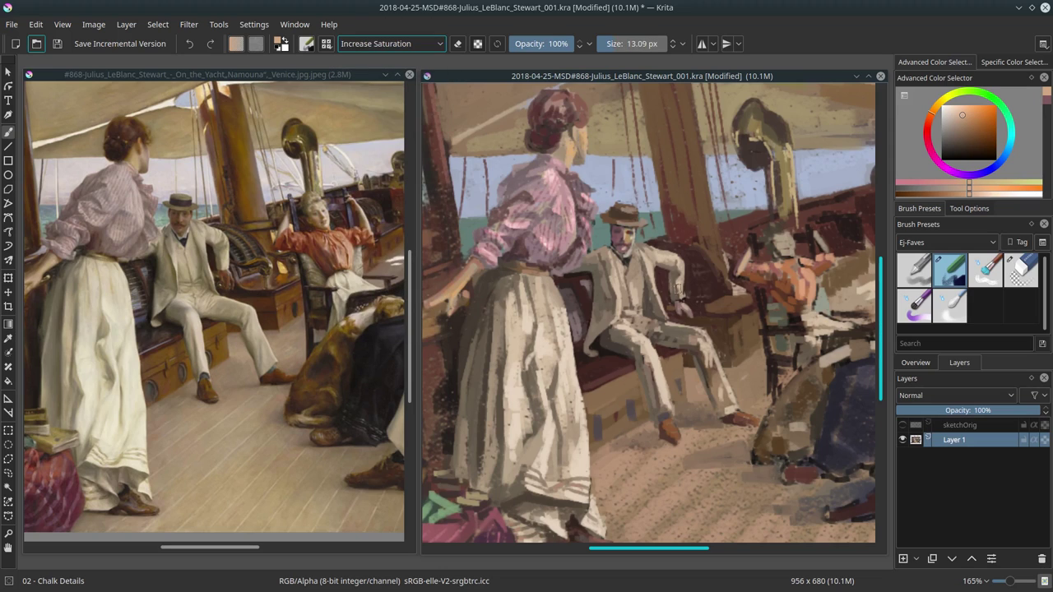
left_click(443, 43)
left_click(436, 236)
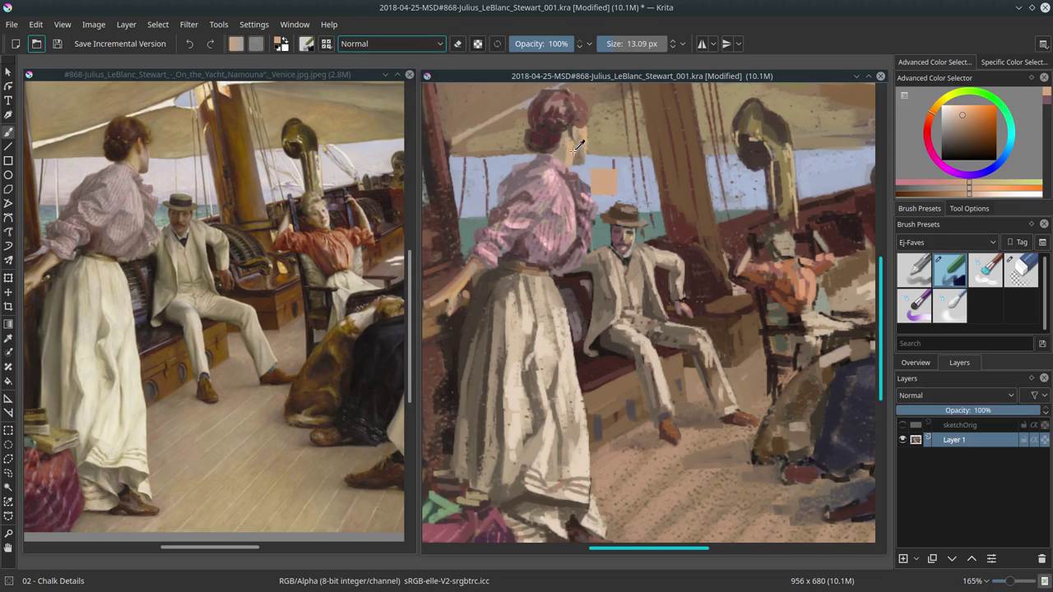
Paint small skin-tone strokes near the seated woman, then pick crimson, tan and brown.
left_click(576, 149, "ctrl")
left_click_drag(576, 153, 403, 156)
key("bracketleft")
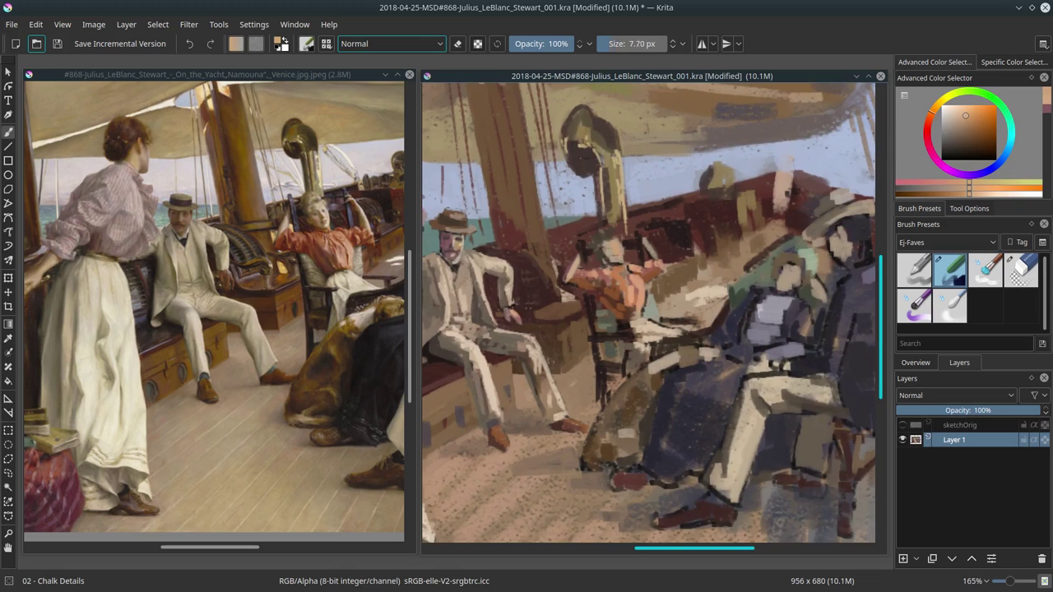
left_click_drag(644, 239, 658, 259)
left_click(639, 234, "ctrl")
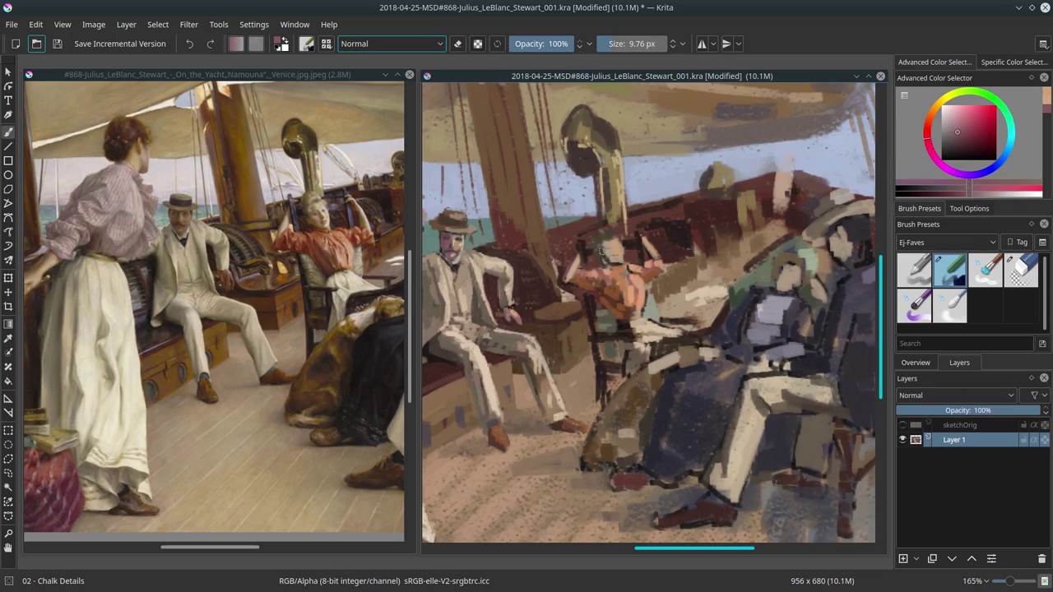
left_click(570, 239, "ctrl")
key("bracketright")
key("bracketright")
left_click(557, 303, "ctrl")
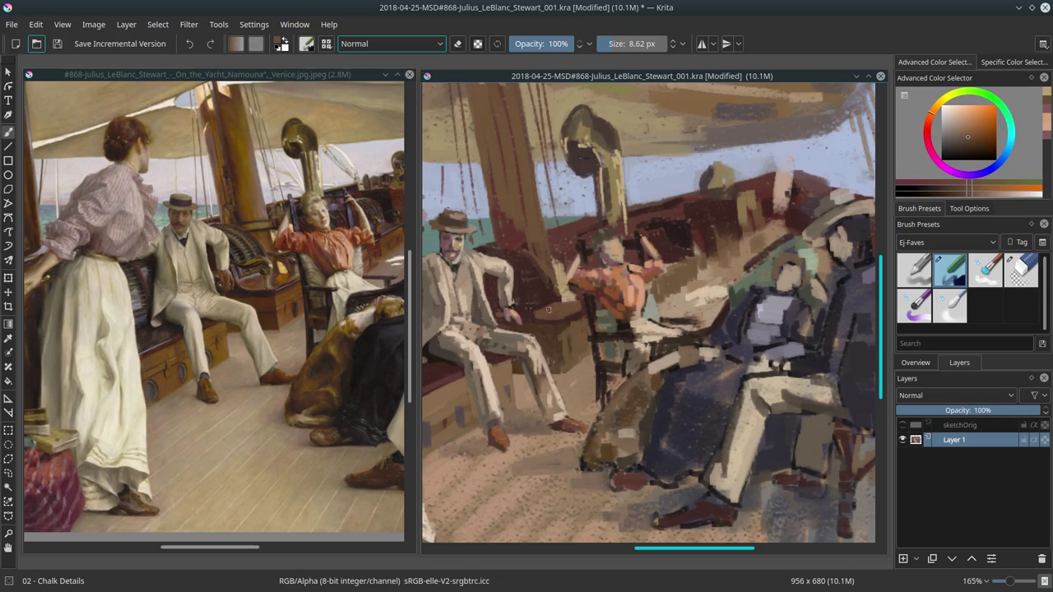
key("bracketleft")
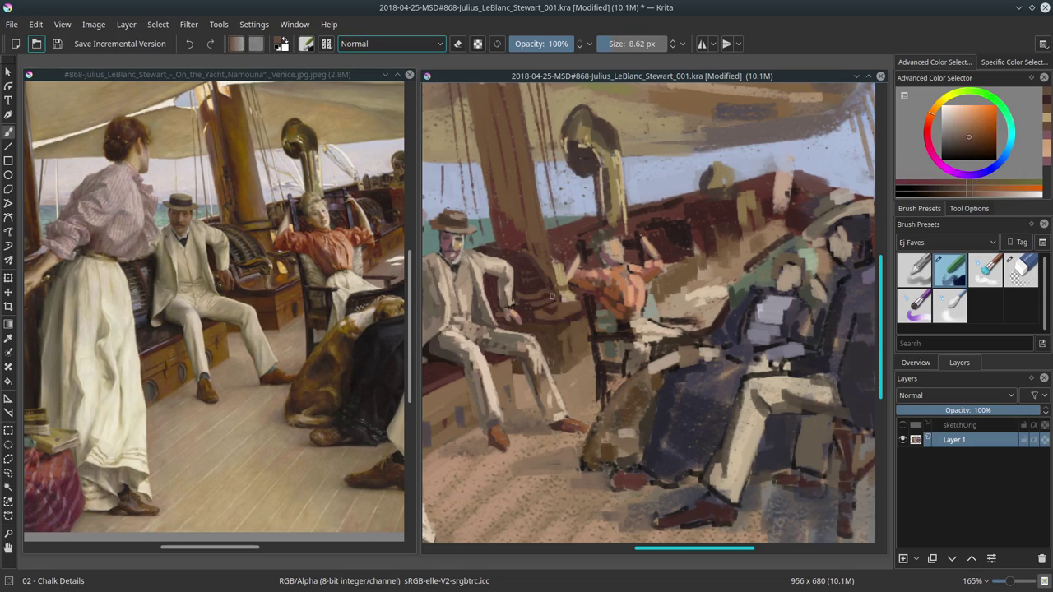
Sample tans from the orange-clad figure and reposition the view up and right.
left_click(717, 237, "ctrl")
left_click(583, 302, "ctrl")
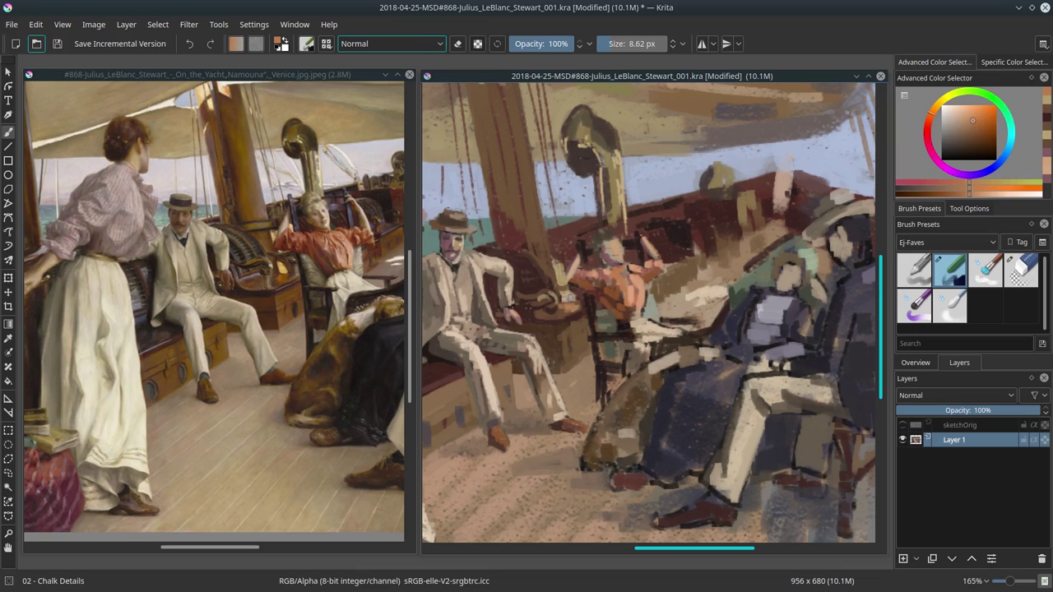
left_click(568, 296, "ctrl")
left_click(579, 292, "ctrl")
key("bracketright")
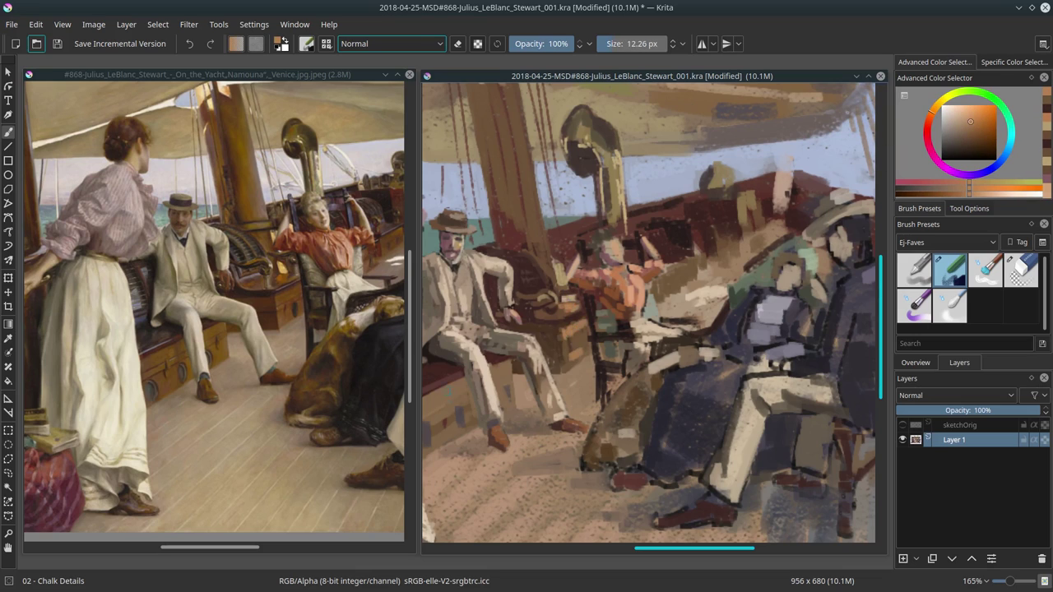
left_click_drag(580, 291, 613, 280)
key("bracketleft")
key("bracketleft")
Sample darker brown, lighter tan and light peach tones with a finer brush.
left_click(510, 374, "ctrl")
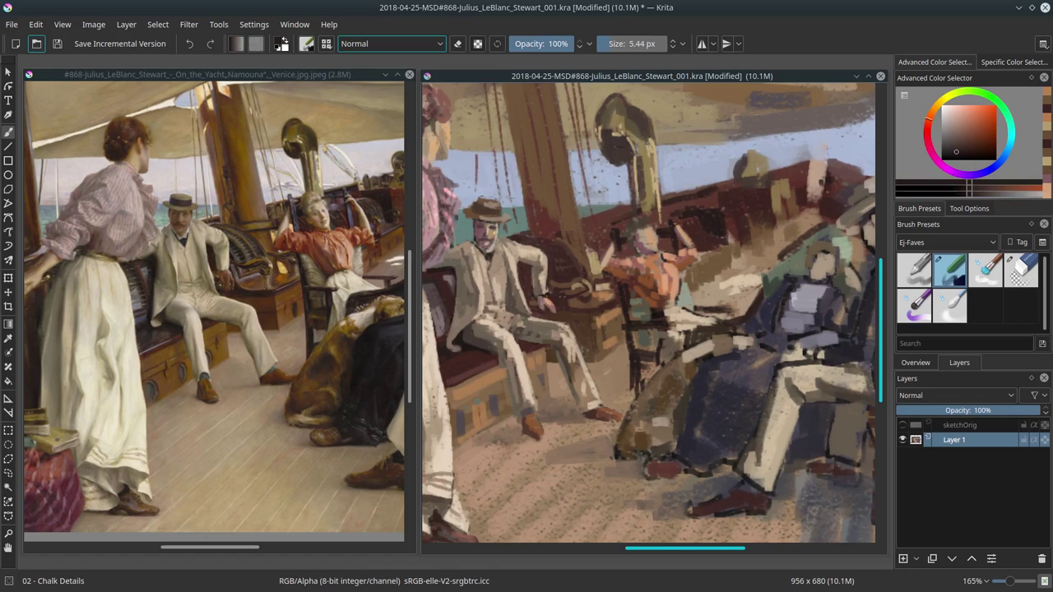
left_click(470, 405, "ctrl")
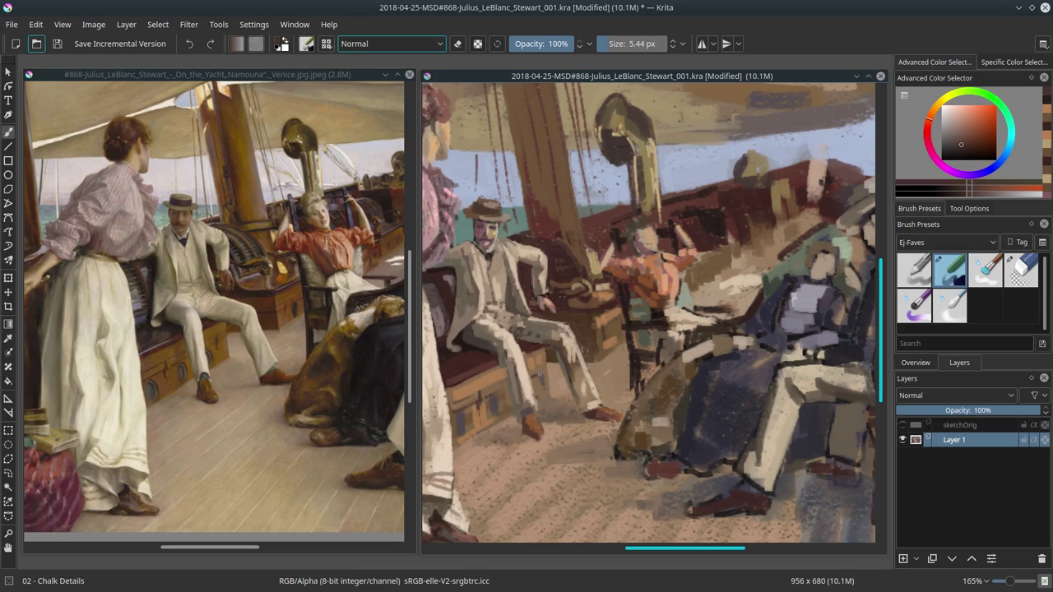
left_click(494, 461, "ctrl")
key("bracketleft")
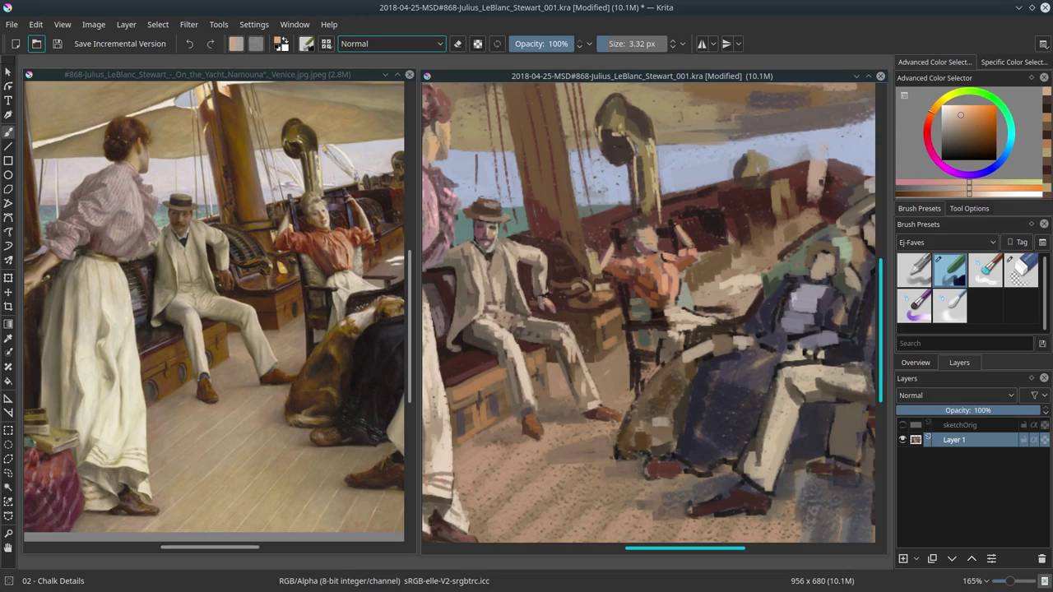
left_click(493, 460, "ctrl")
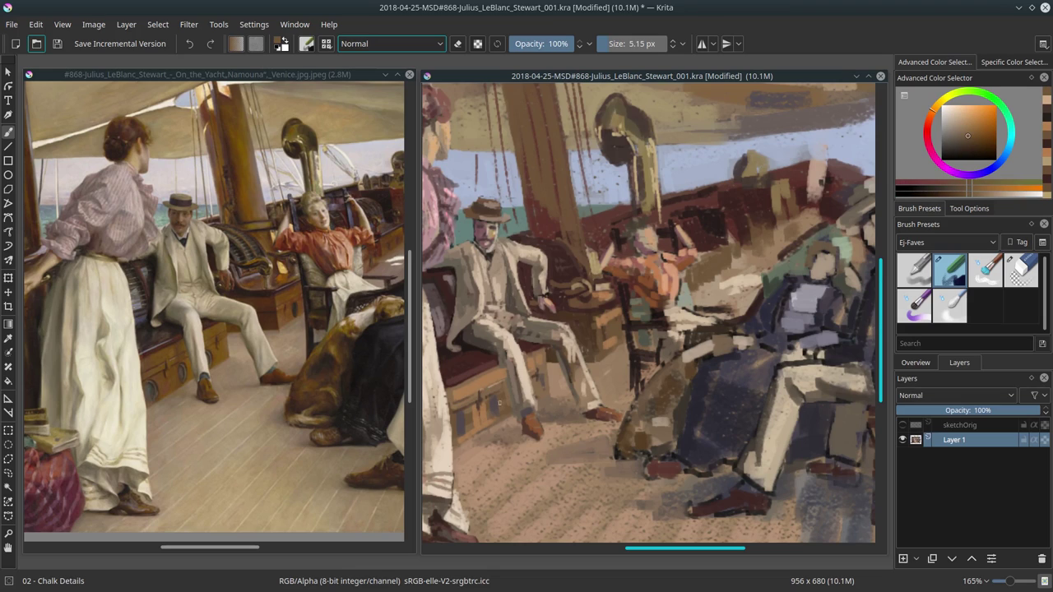
key("bracketright")
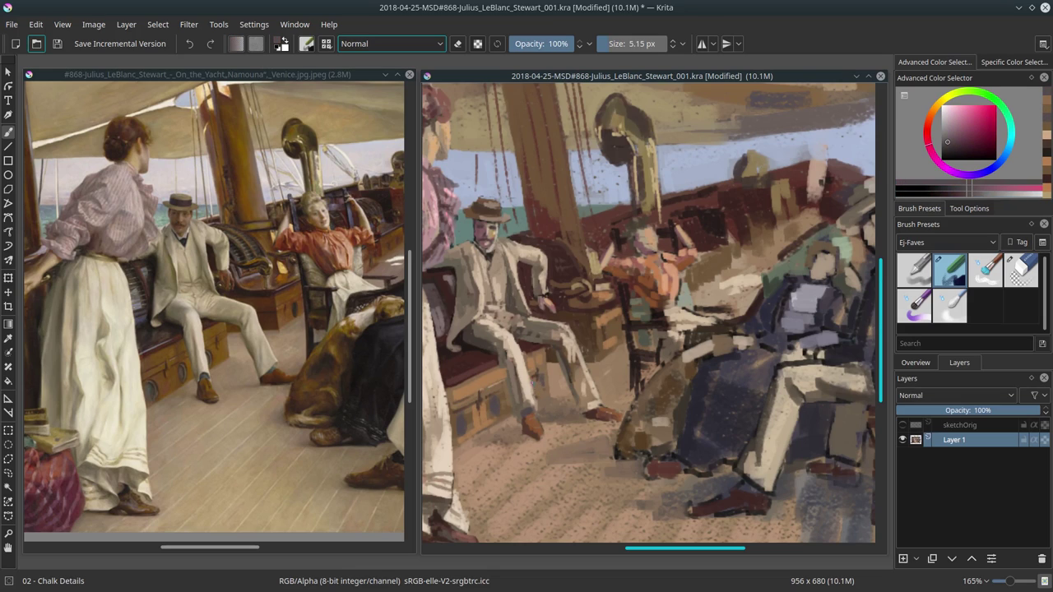
left_click(551, 410, "ctrl")
Try a dark purple chalk patch on the figures at about 5 px, then undo it.
left_click(547, 274, "ctrl")
key("bracketright")
key("bracketright")
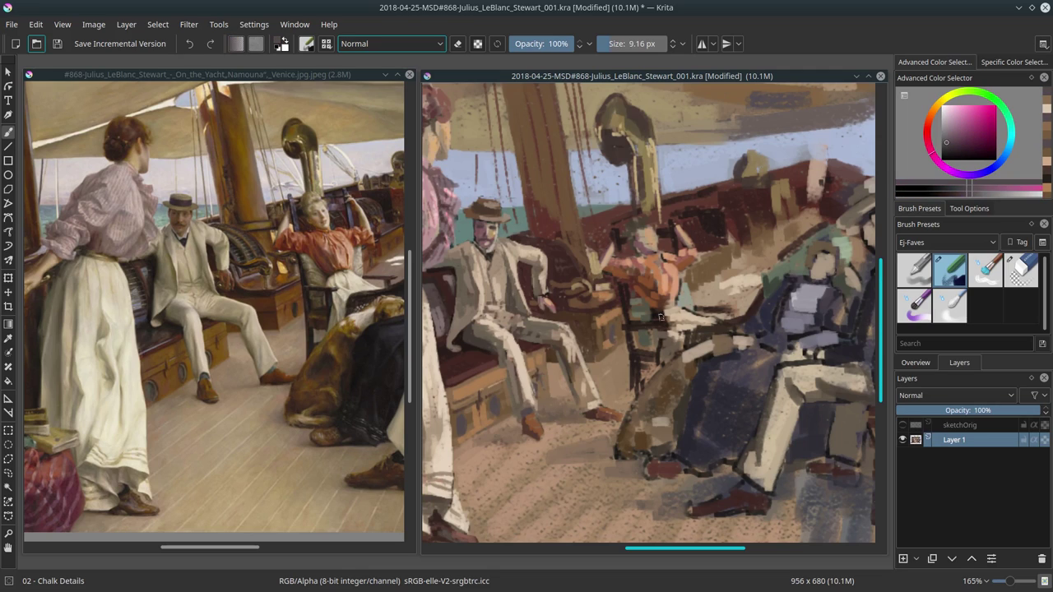
left_click(619, 287, "ctrl")
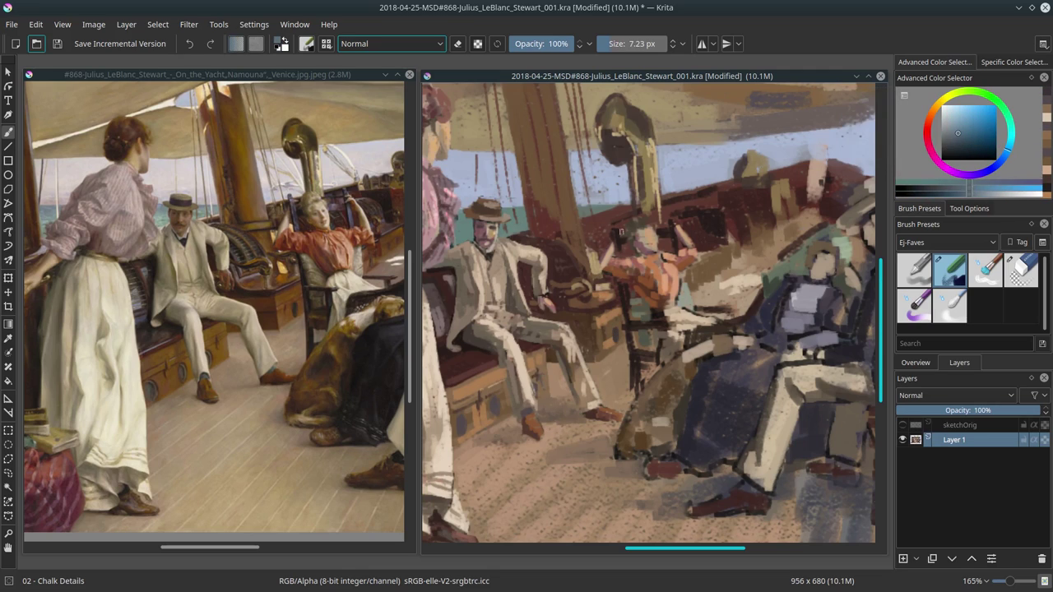
left_click(611, 236, "ctrl")
key("bracketleft")
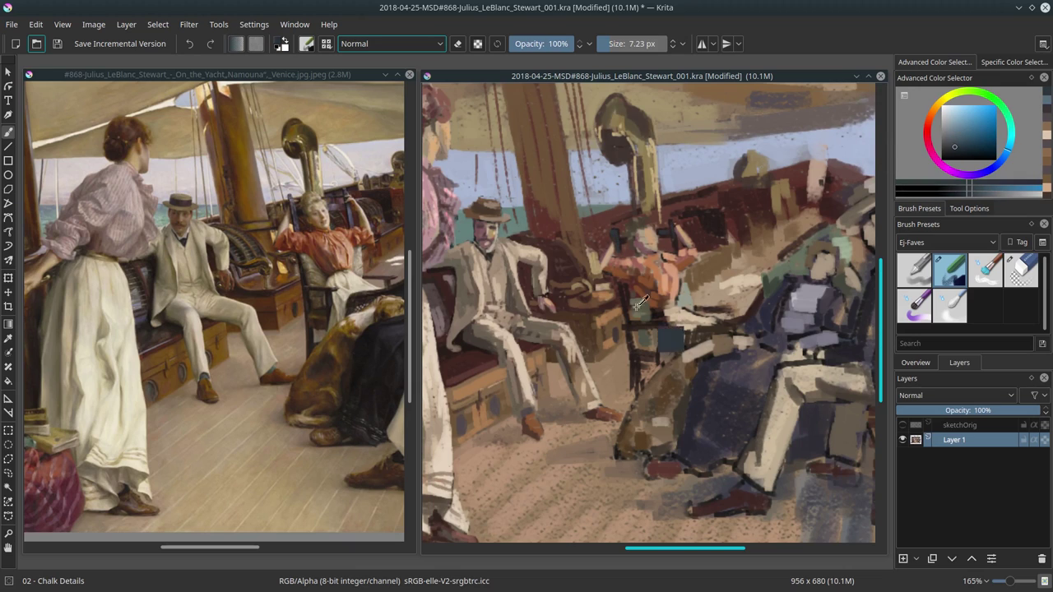
left_click(638, 300, "ctrl")
key("bracketleft")
left_click_drag(646, 321, 691, 325)
key("ctrl+z")
Shift a sampled reddish-brown to a lighter orange and enlarge the brush to about 12 px.
left_click(627, 285, "ctrl")
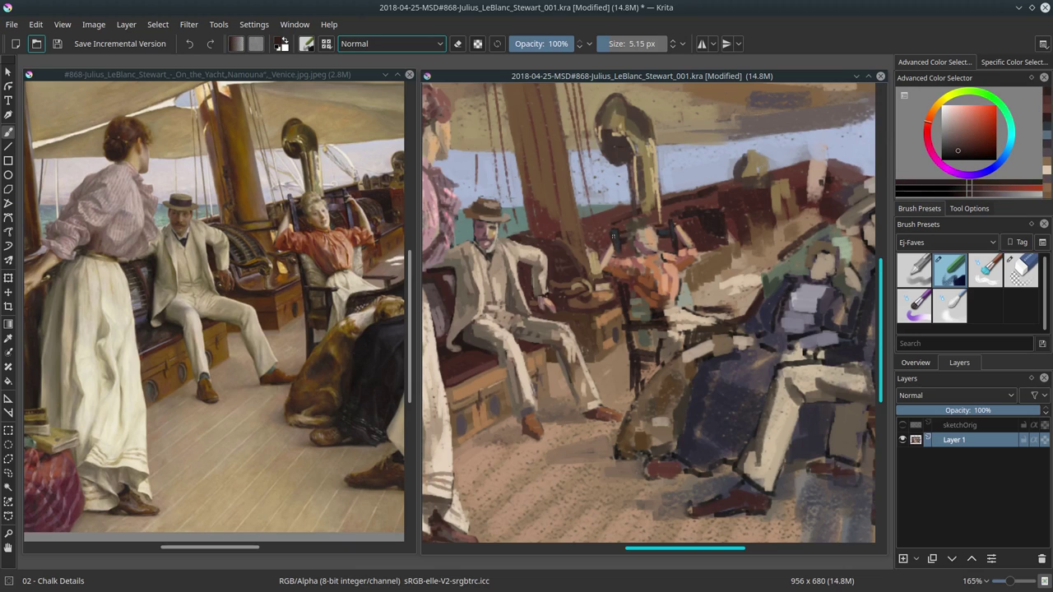
key("bracketright")
left_click(629, 287, "ctrl")
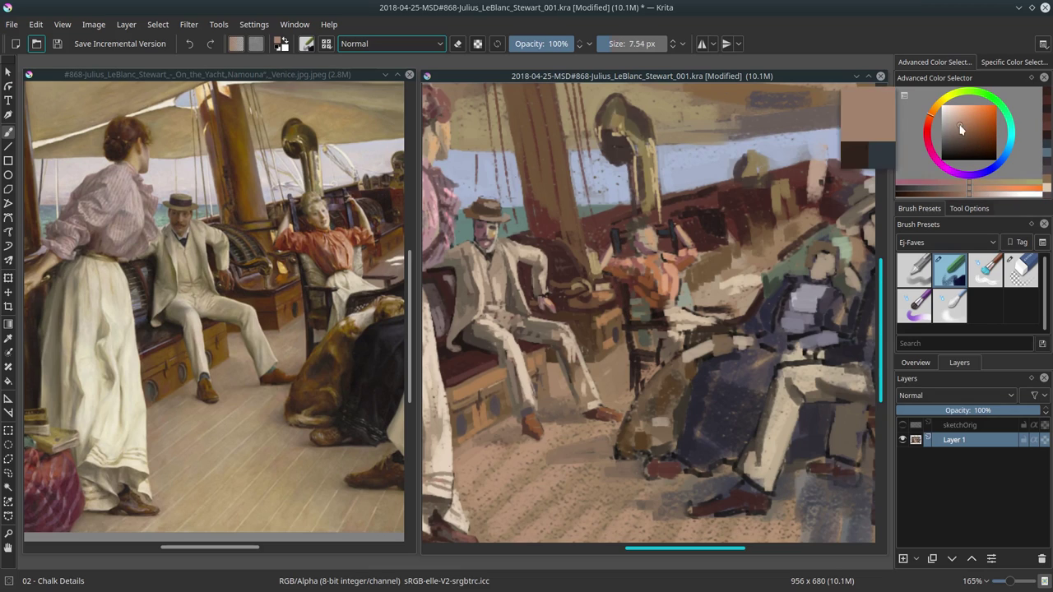
left_click(947, 97)
left_click(951, 143)
left_click(946, 152)
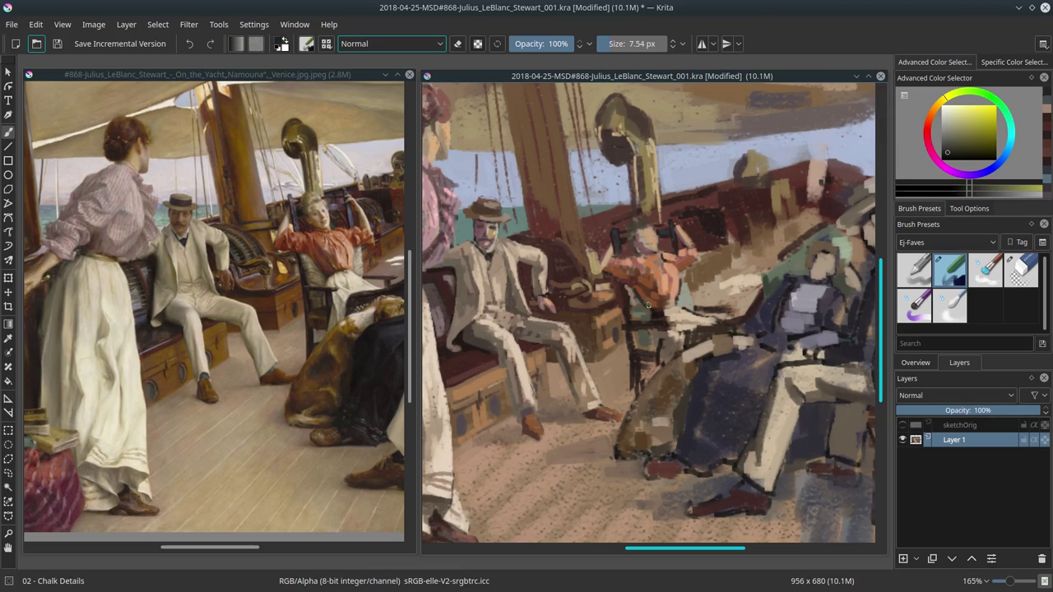
left_click(636, 300, "ctrl")
left_click(647, 317, "ctrl")
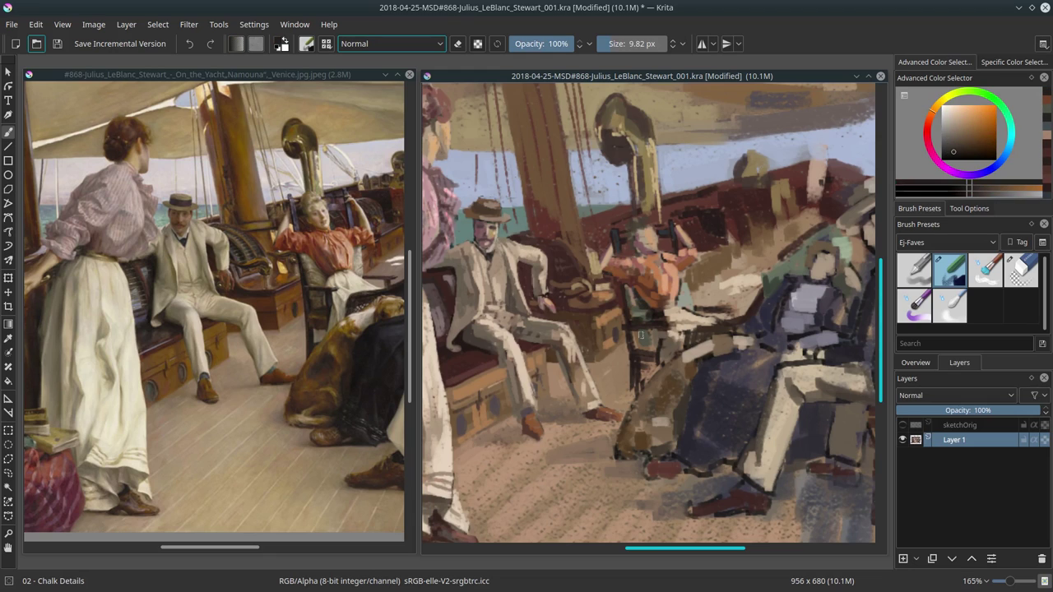
left_click(655, 383, "ctrl")
left_click(658, 317, "ctrl")
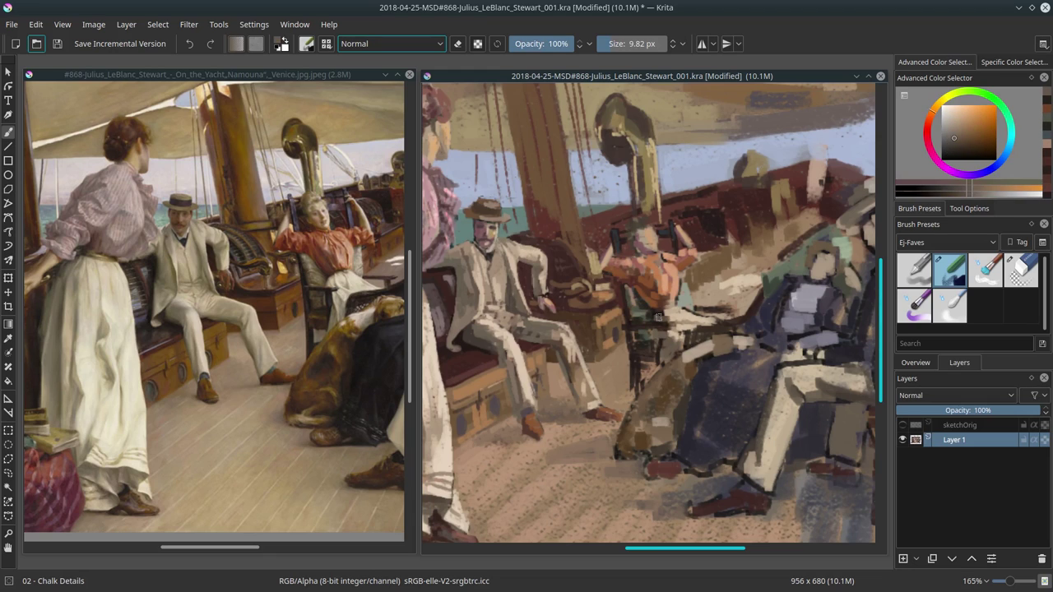
left_click(698, 380, "ctrl")
left_click(677, 403, "ctrl")
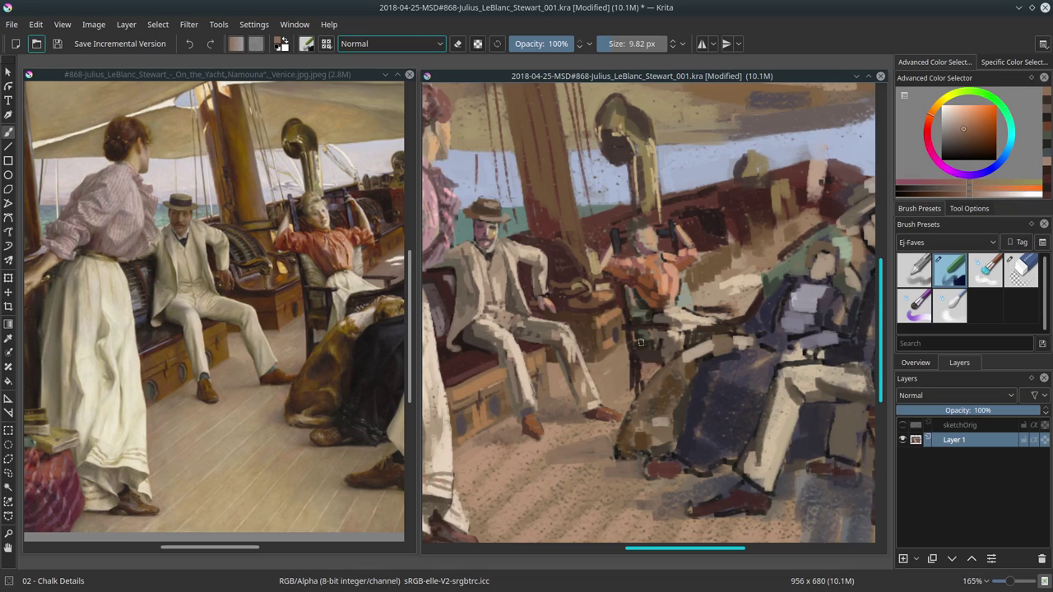
left_click(662, 432, "ctrl")
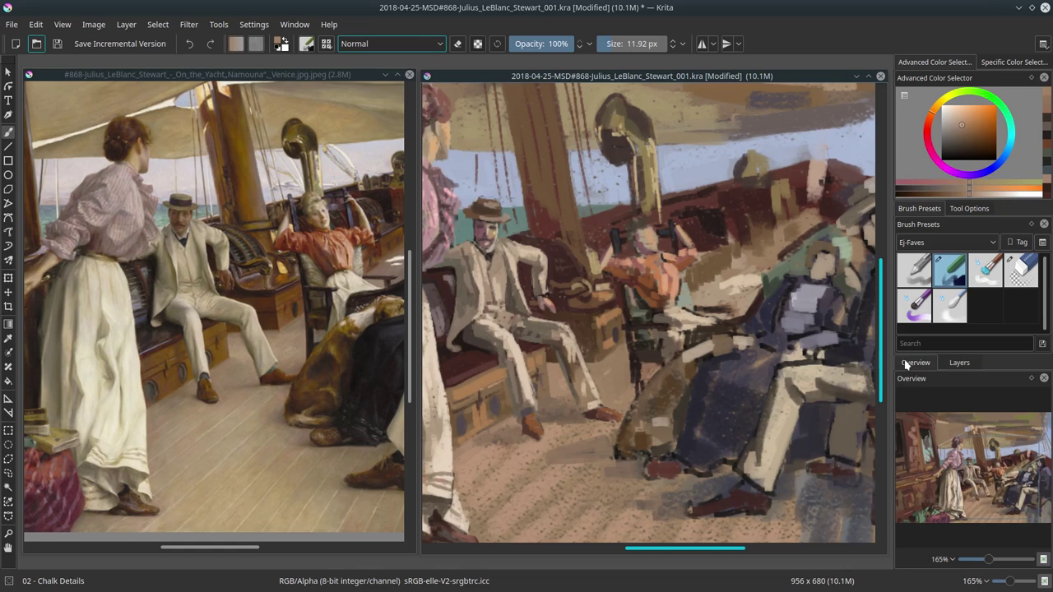
Save the study and scroll the reference right to the right-hand group of figures.
left_click(64, 48)
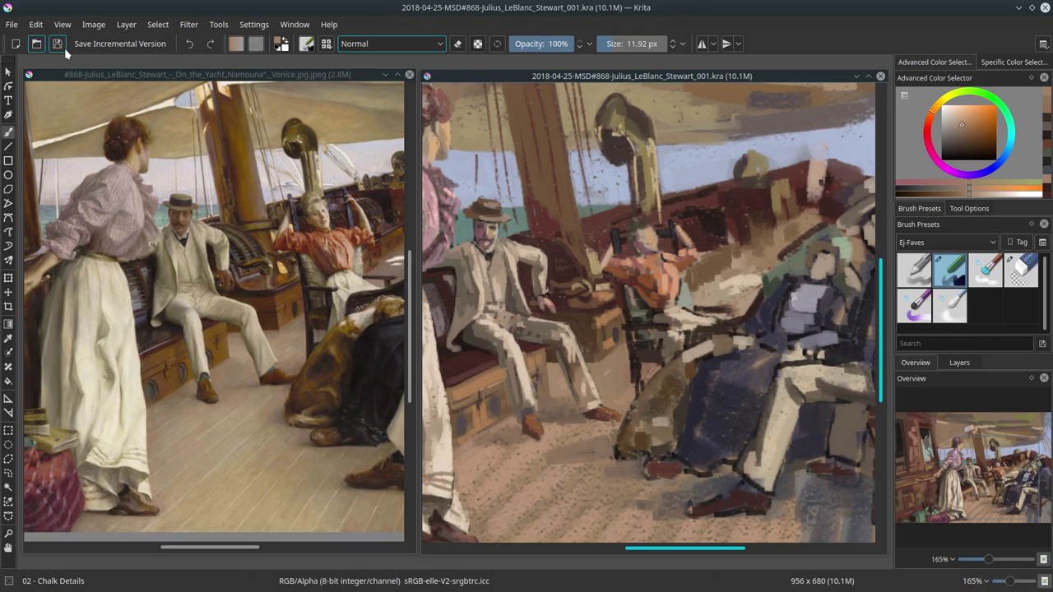
left_click_drag(231, 547, 287, 548)
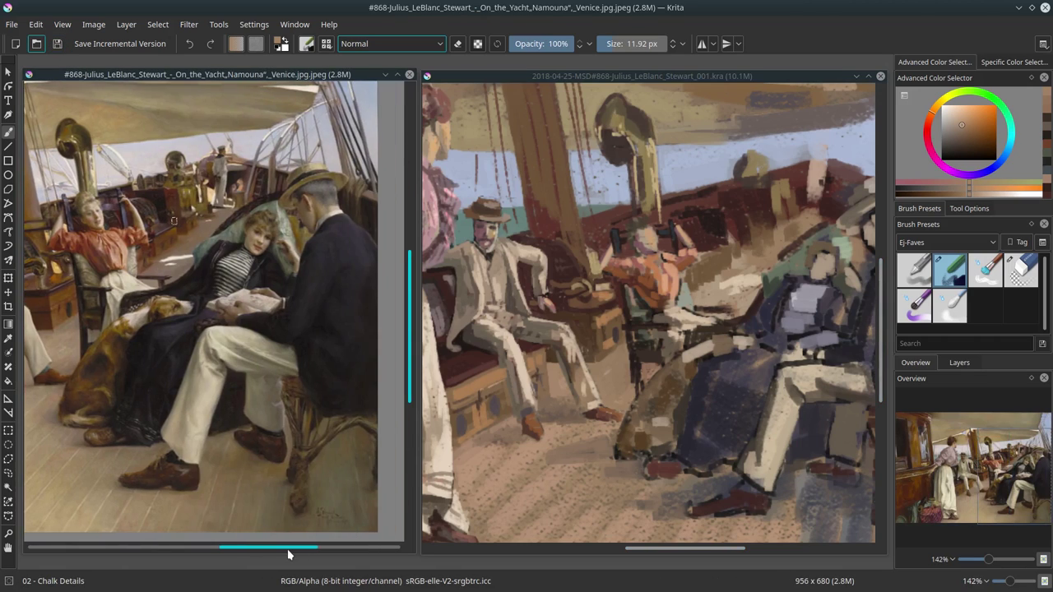
key("ctrl+Tab")
key("ctrl+Tab")
key("ctrl+Tab")
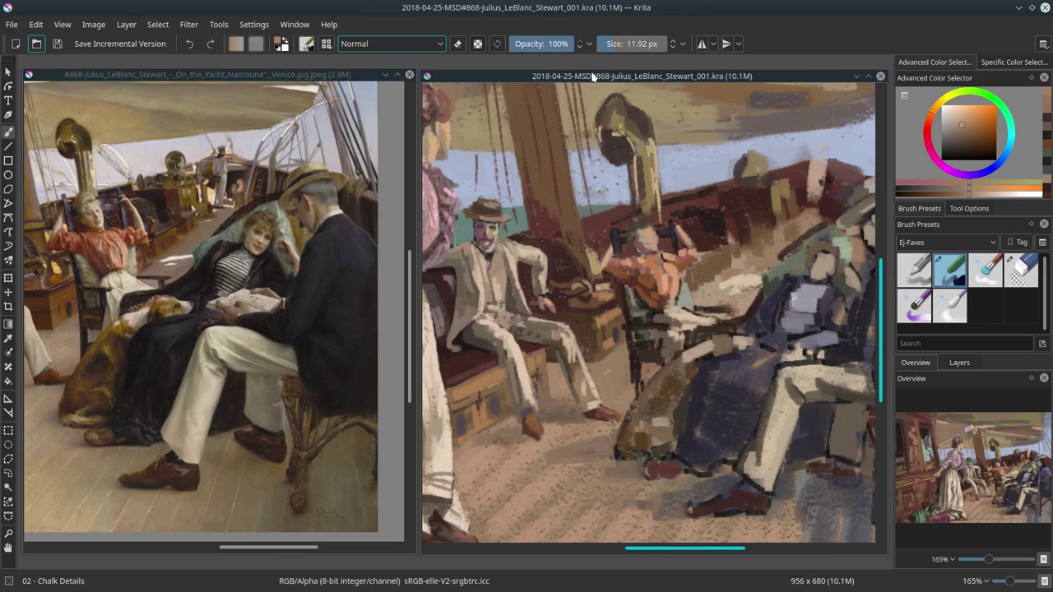
left_click(284, 76)
left_click(590, 78)
left_click(315, 69)
left_click_drag(298, 548, 274, 553)
left_click(656, 368)
Sample pinkish, dark and blue-grey tones, shrink the brush to 4.5 px, and zoom out.
left_click(682, 401)
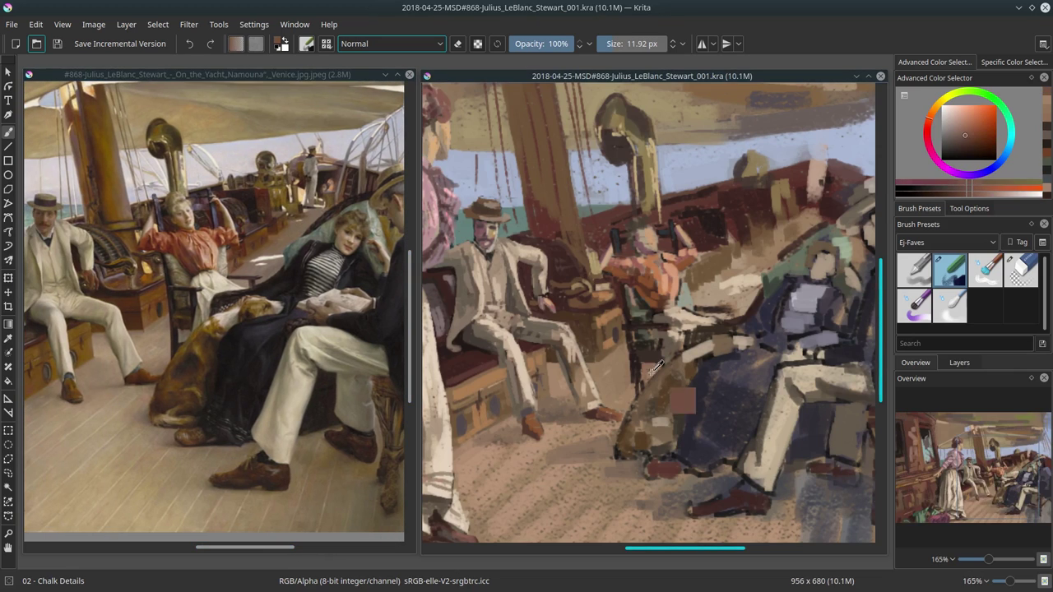
left_click(656, 368, "ctrl")
key("bracketleft")
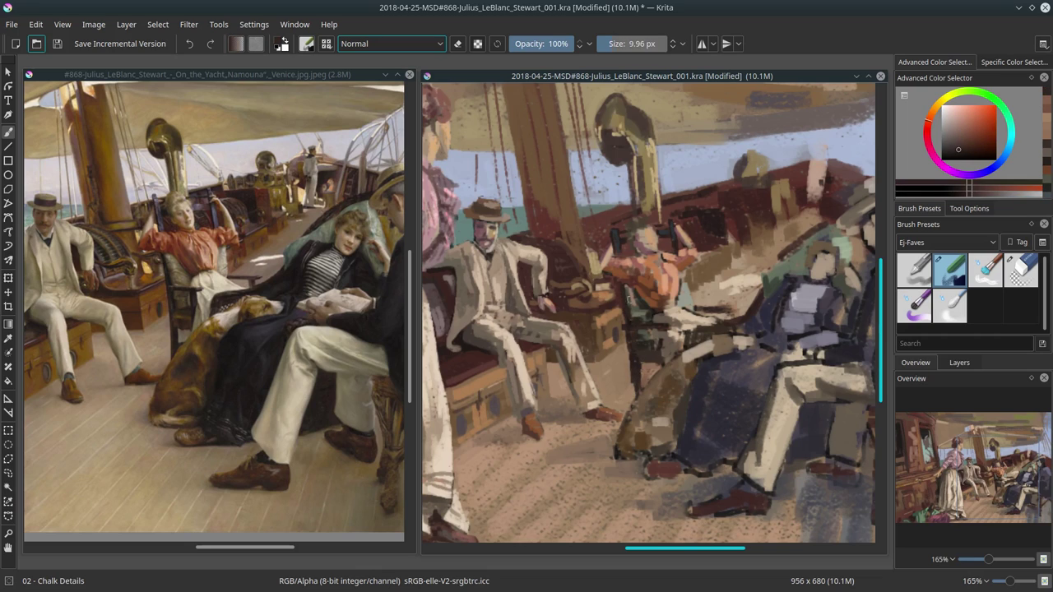
left_click(665, 337, "ctrl")
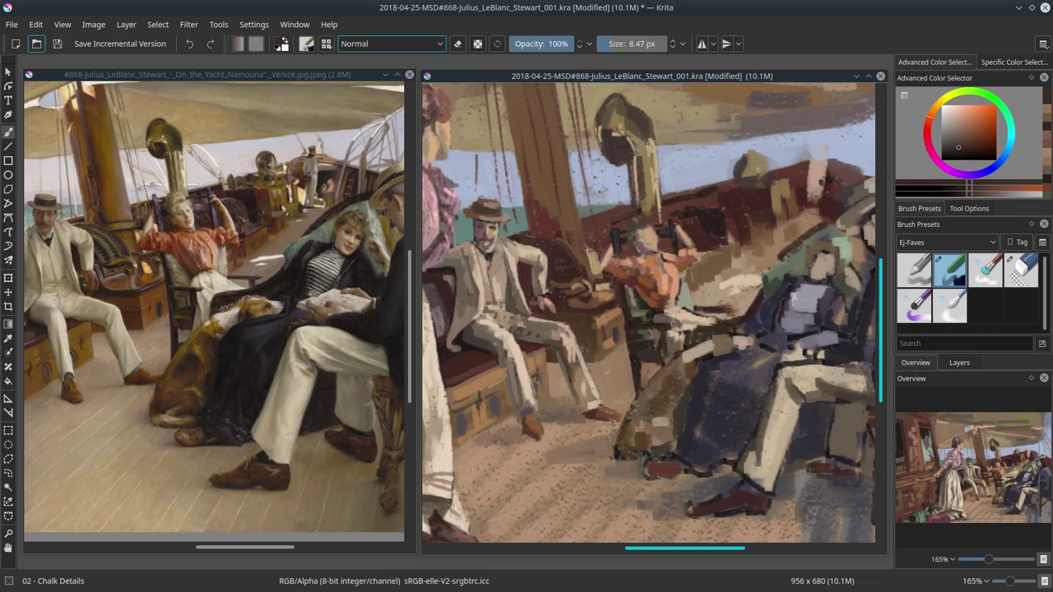
left_click(649, 324, "ctrl")
key("bracketleft")
key("bracketleft")
key("bracketleft")
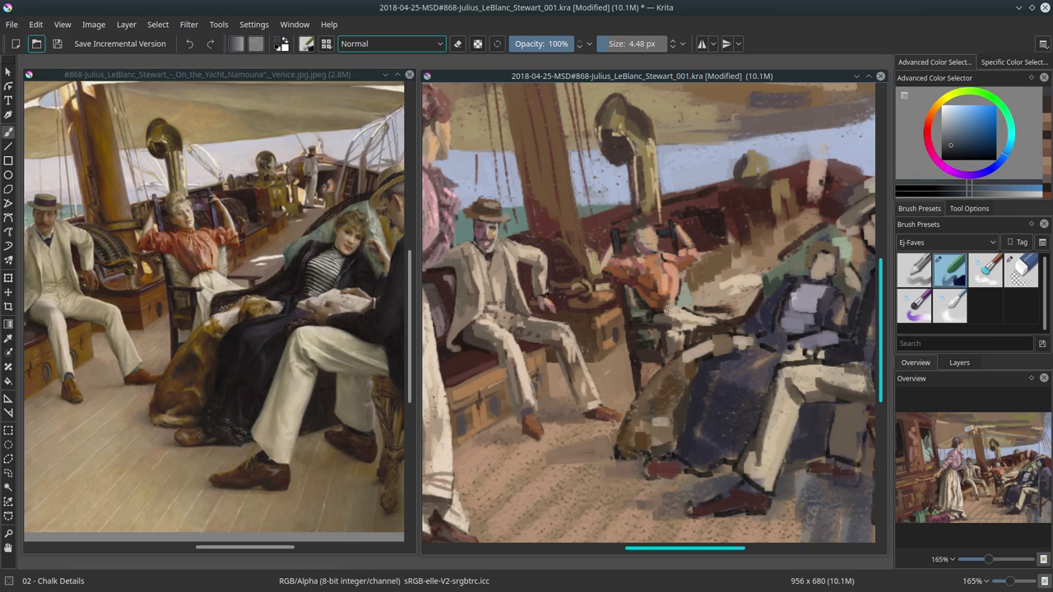
key("minus")
key("minus")
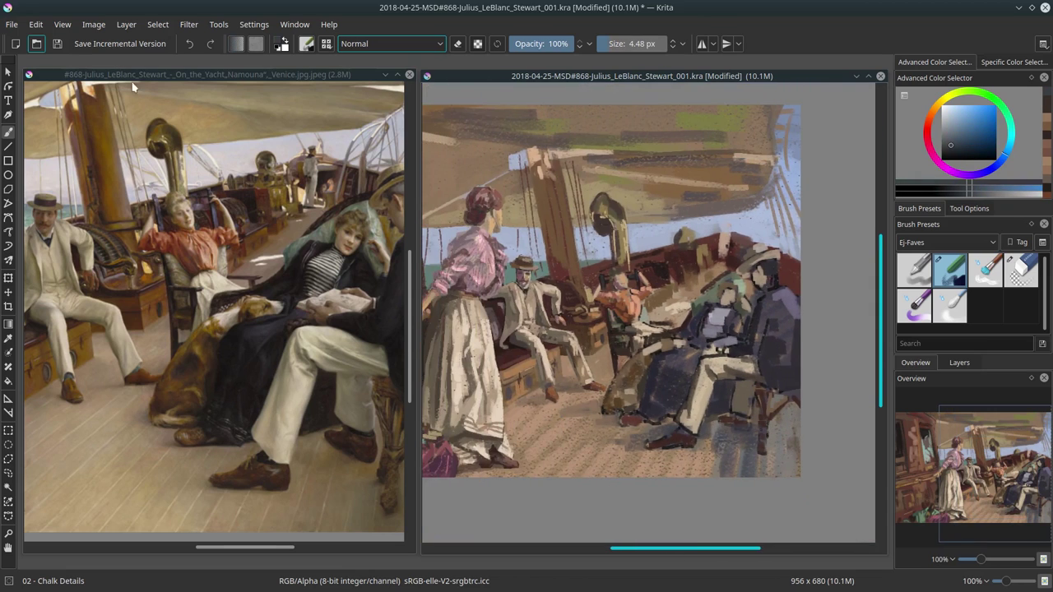
Save, then lasso the right-hand figures and enlarge them slightly toward the upper left.
key("ctrl+s")
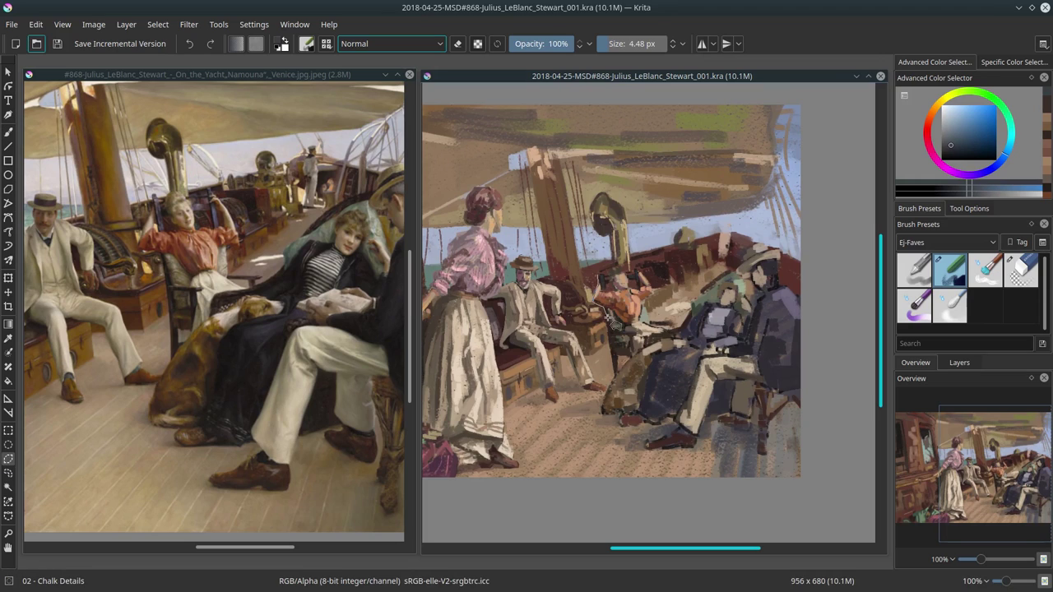
left_click_drag(610, 320, 614, 376)
mouse_move(650, 429)
left_mouse_down()
mouse_move(663, 448)
mouse_move(699, 444)
mouse_move(724, 423)
mouse_move(755, 425)
mouse_move(760, 456)
left_mouse_up()
mouse_move(797, 409)
left_mouse_down()
mouse_move(792, 290)
mouse_move(765, 245)
mouse_move(675, 329)
mouse_move(596, 283)
left_mouse_up()
key("ctrl+t")
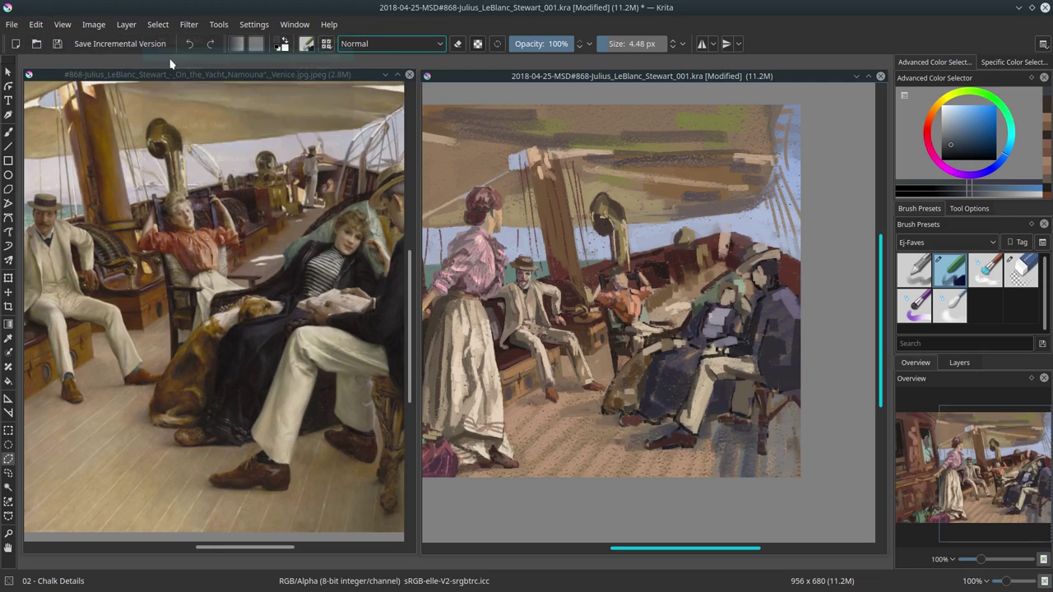
left_click_drag(586, 235, 582, 232)
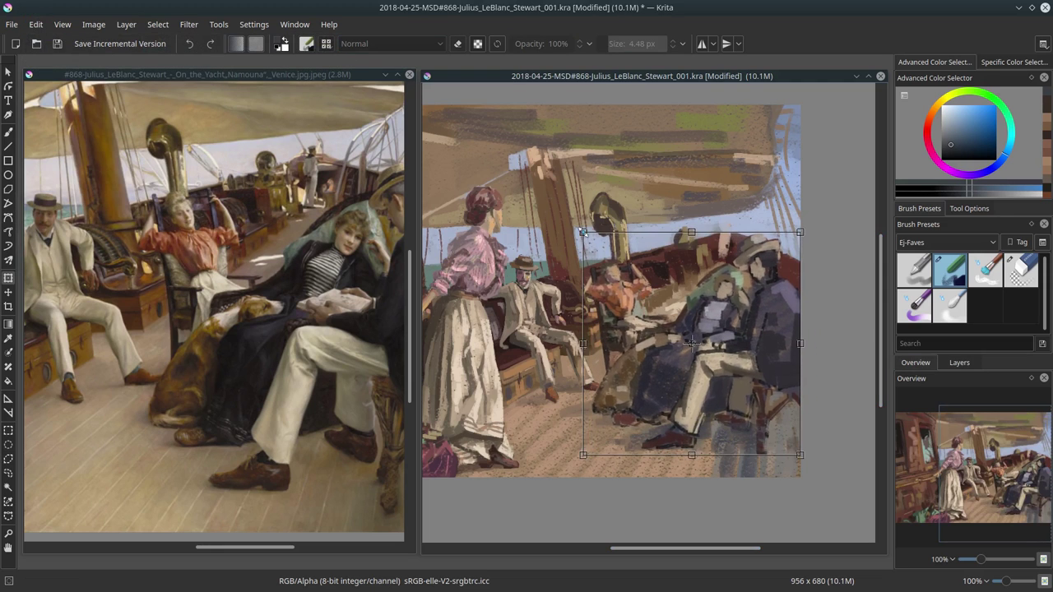
key("Return")
Flip repeatedly between the reference and painting views to compare the enlarged figures.
left_click(312, 76)
left_click(560, 78)
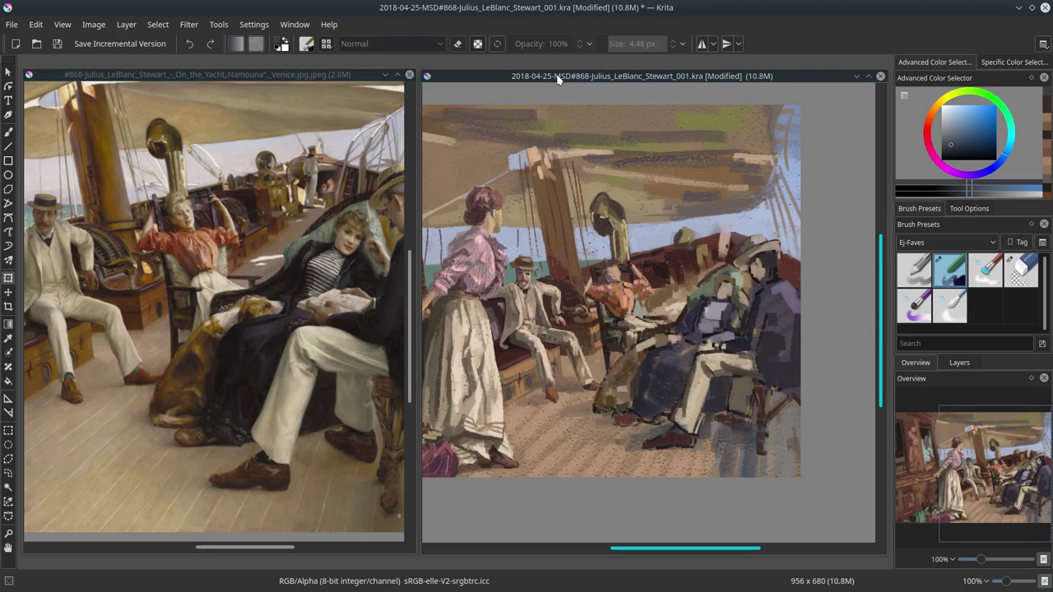
left_click(329, 75)
left_click(511, 78)
left_click(317, 75)
left_click(541, 77)
left_click(301, 76)
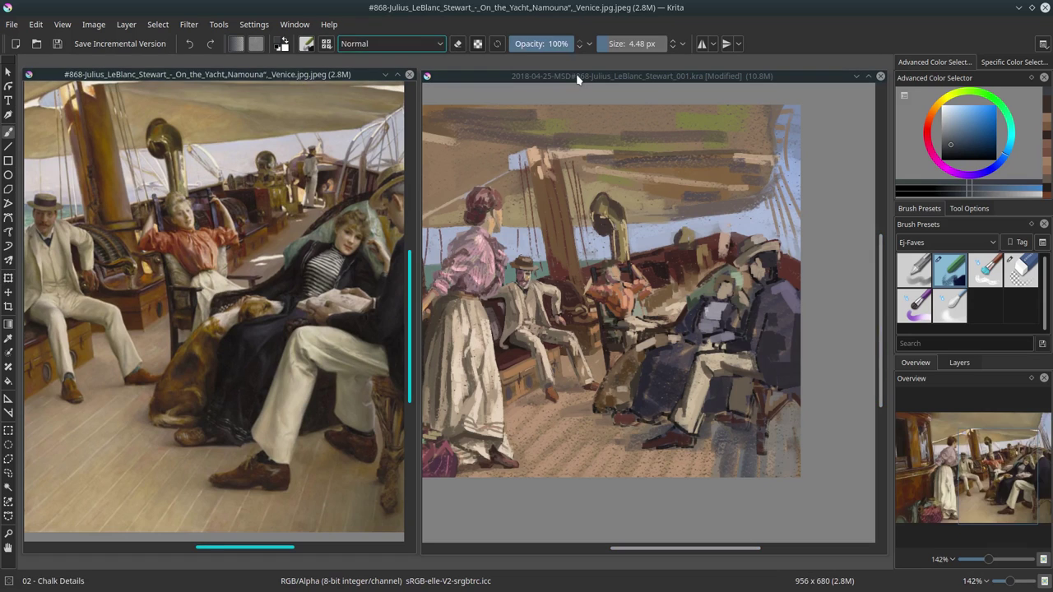
left_click(579, 78)
left_click(325, 76)
left_click(551, 78)
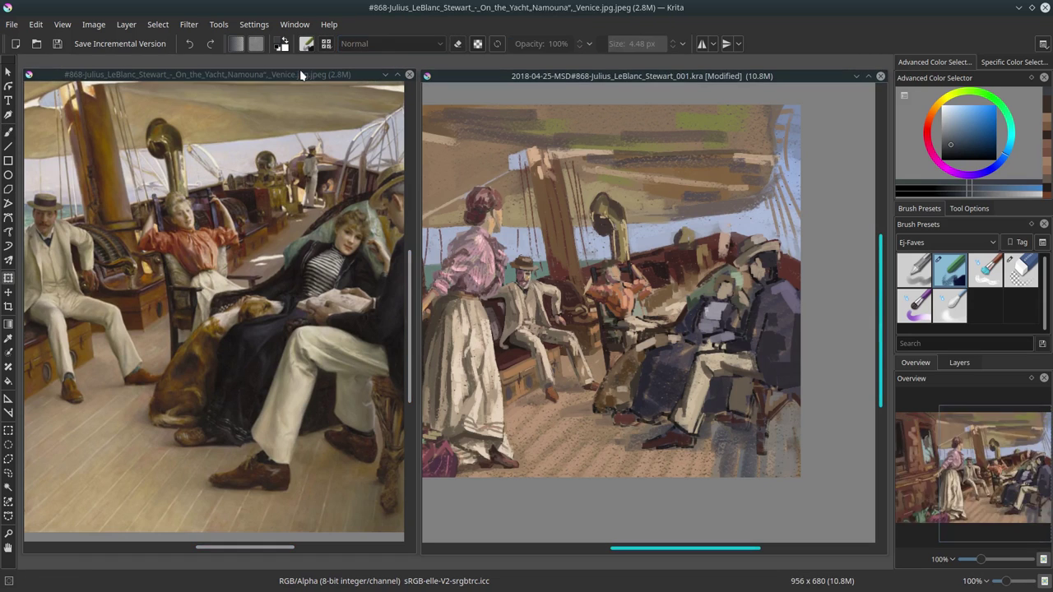
left_click(324, 76)
left_click(523, 79)
left_click(331, 76)
left_click(552, 76)
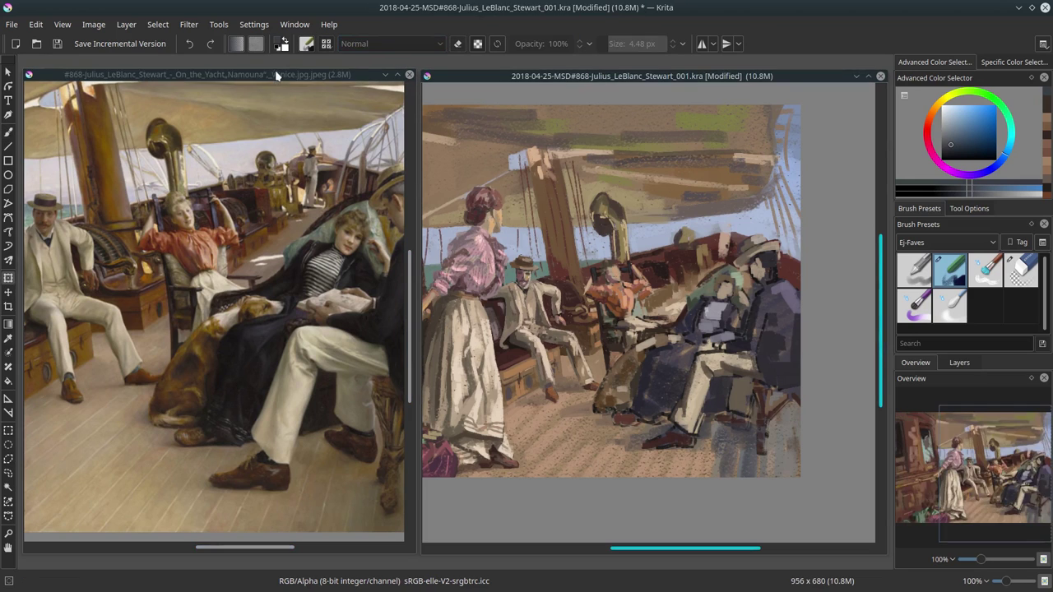
left_click(331, 76)
left_click(543, 76)
left_click(336, 76)
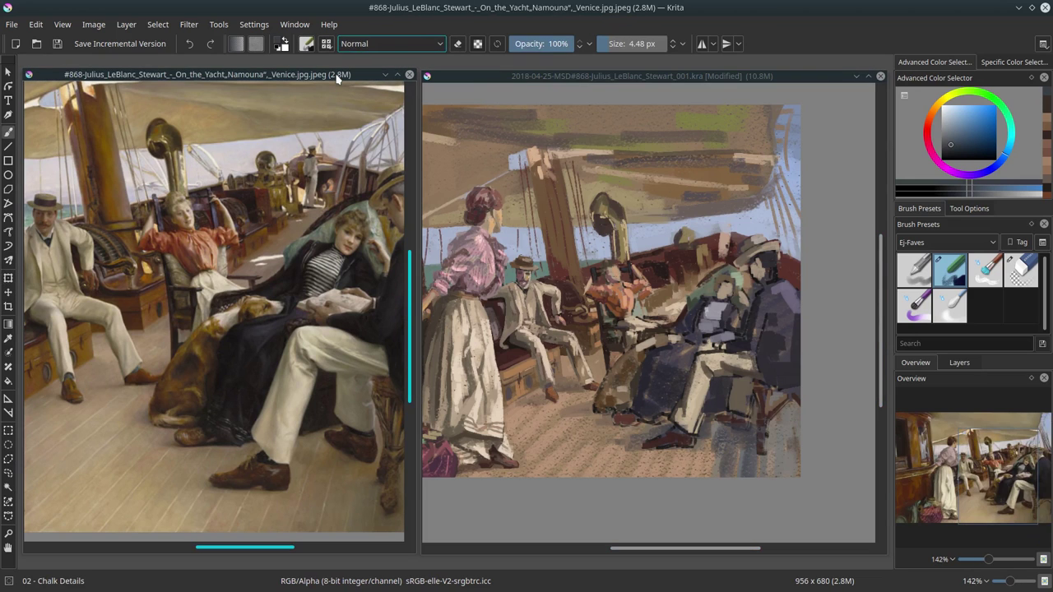
left_click(536, 78)
Check the layer list, then return to the overview thumbnail.
left_click(959, 362)
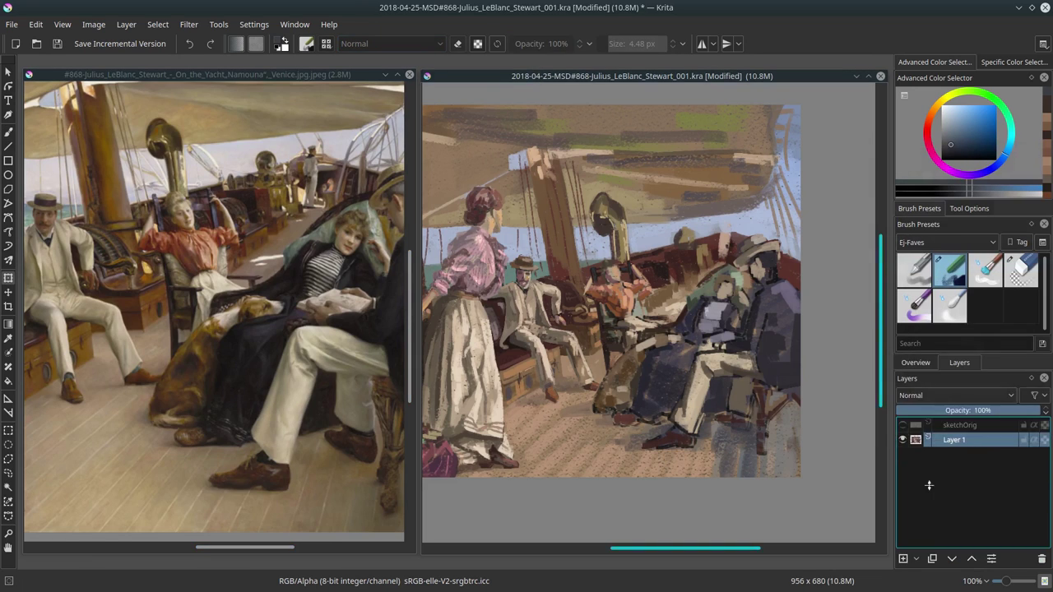
left_click(916, 363)
scroll(691, 360, "down", 1)
scroll(705, 370, "down", 2)
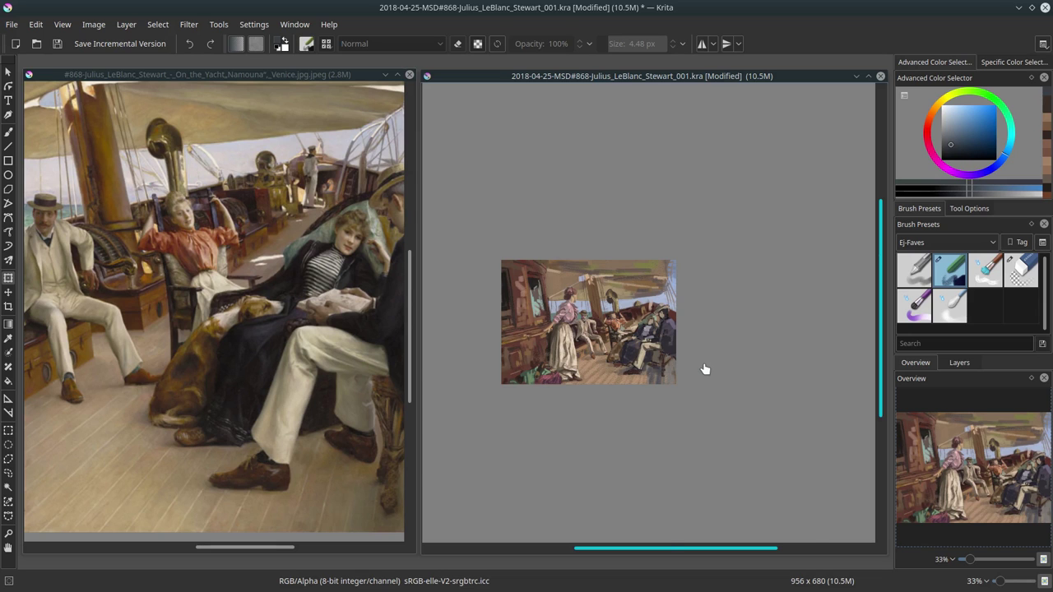
Zoom in and pan so the woman in pink and seated figures fill the view.
scroll(705, 369, "up", 2)
scroll(714, 412, "up", 2)
scroll(683, 395, "up", 2)
scroll(646, 373, "up", 1)
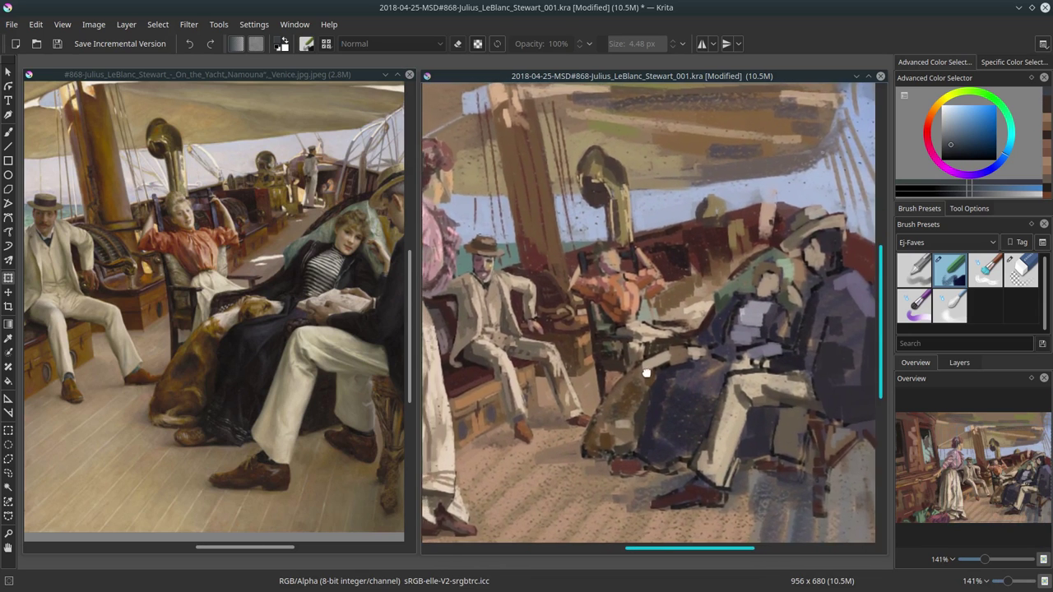
mouse_move(646, 373)
left_mouse_down()
mouse_move(740, 395)
mouse_move(700, 366)
left_mouse_up()
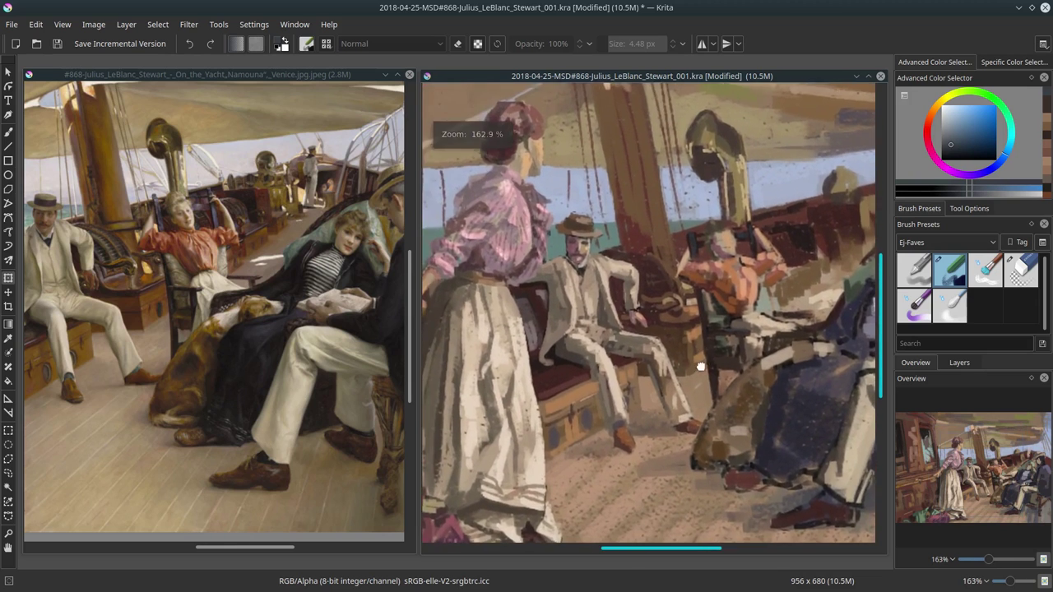
left_click_drag(752, 338, 621, 329)
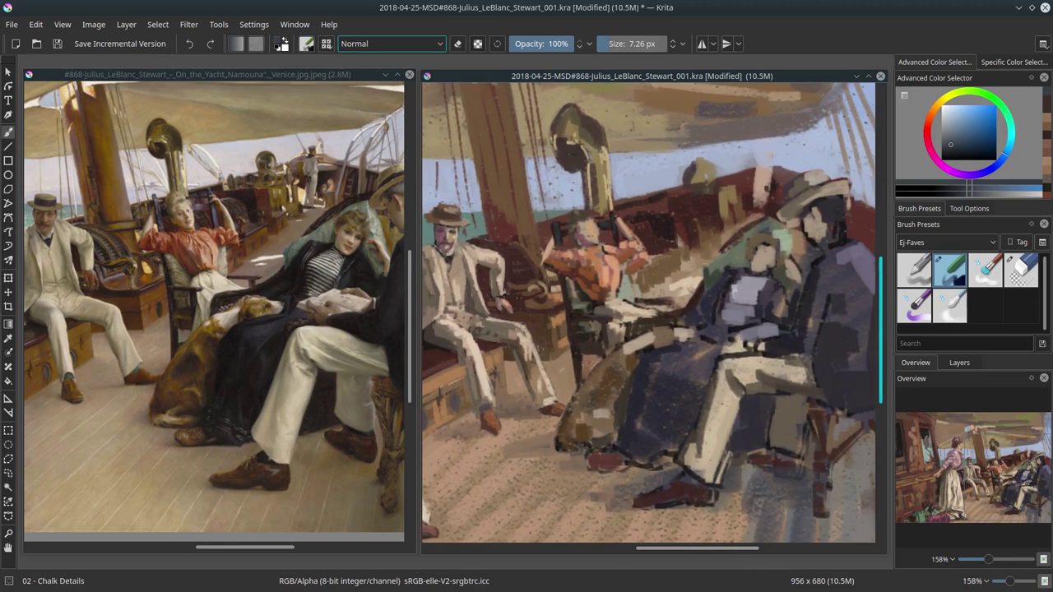
left_click(650, 306, "ctrl")
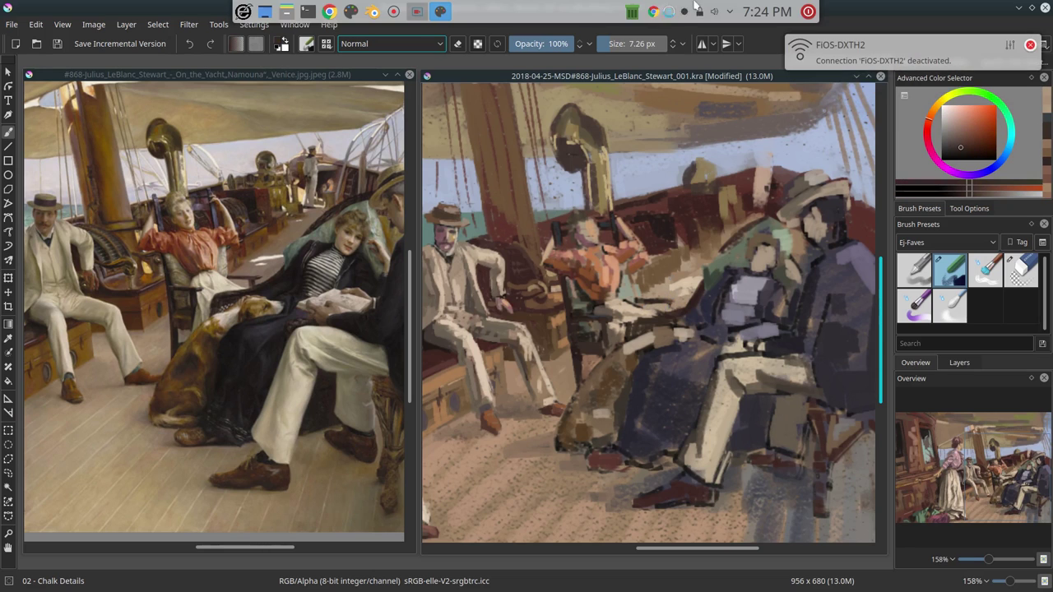
Turn off Plasma application and system notifications, then save the master study.
left_click(744, 11)
left_click(639, 67)
left_click(96, 89)
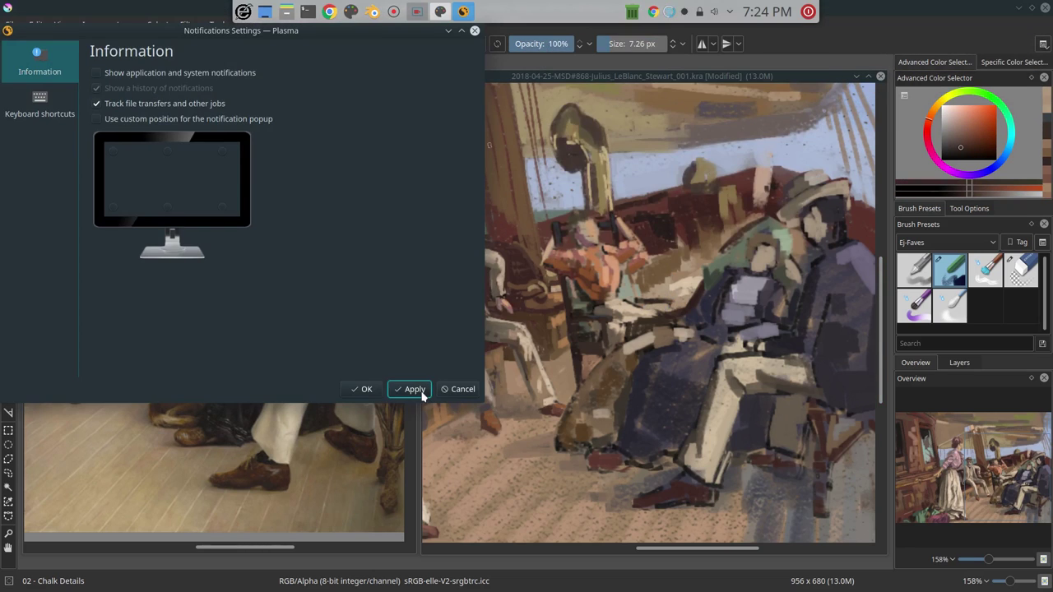
left_click(413, 389)
left_click(366, 389)
left_click(59, 44)
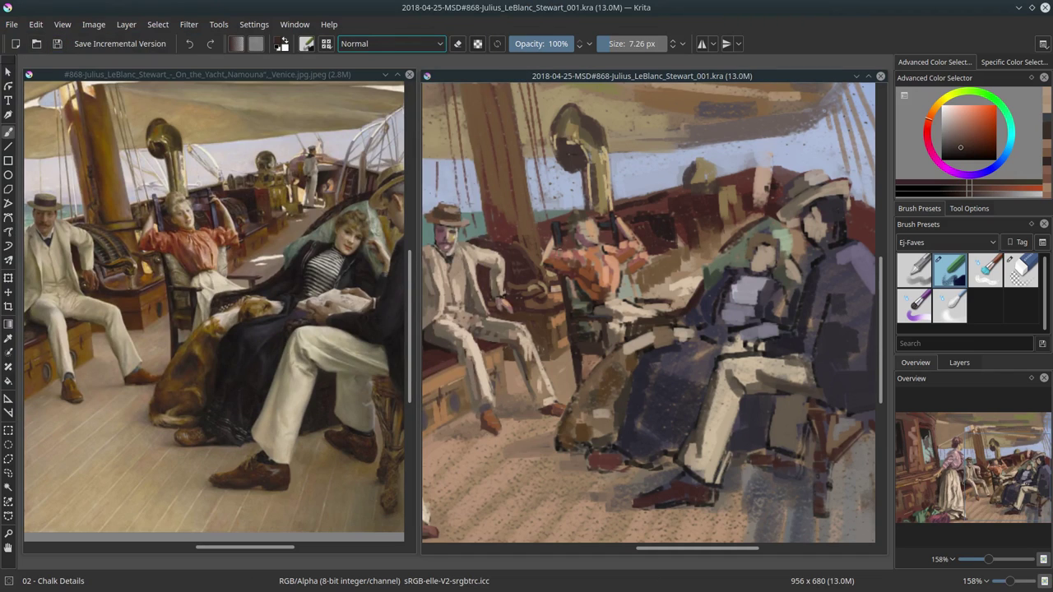
Paint small orange and muted red strokes on the blouse with a smaller brush.
left_click(653, 290, "ctrl")
left_click_drag(652, 288, 641, 263)
left_click(645, 282, "ctrl")
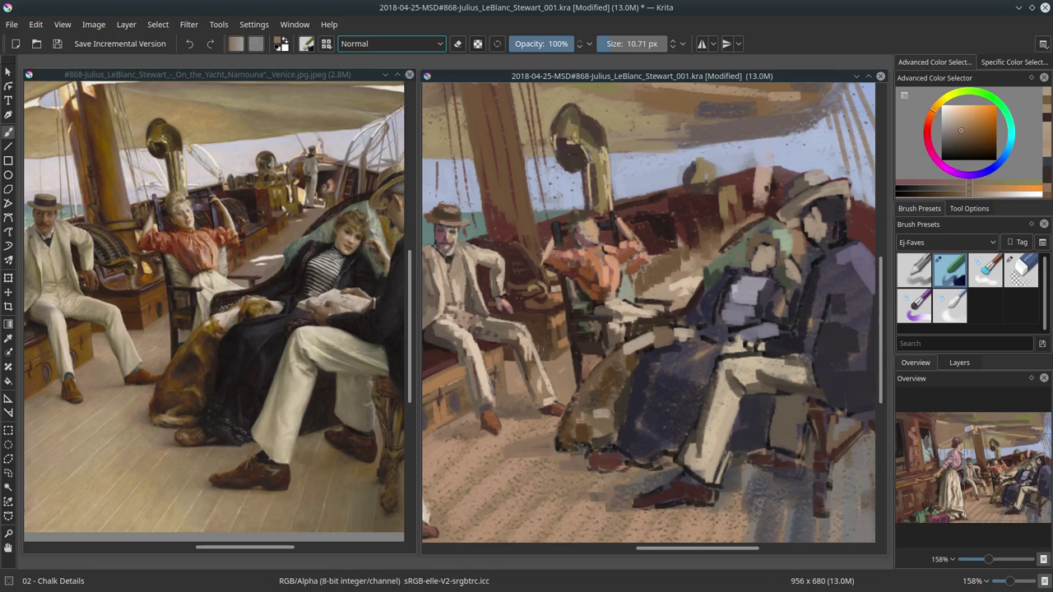
left_click(641, 262, "ctrl")
left_click(643, 263, "ctrl")
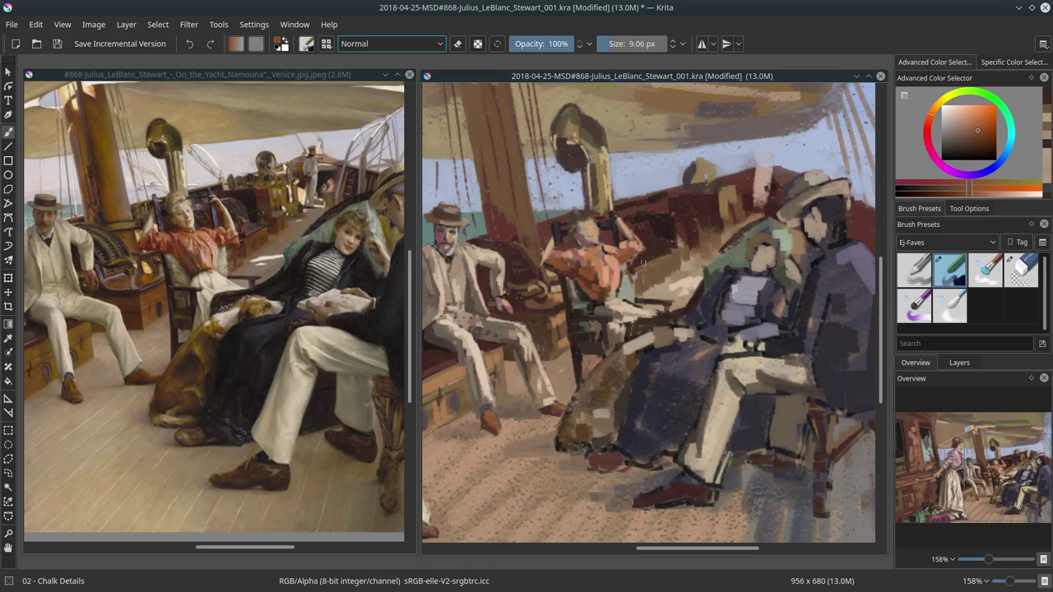
left_click(596, 343, "ctrl")
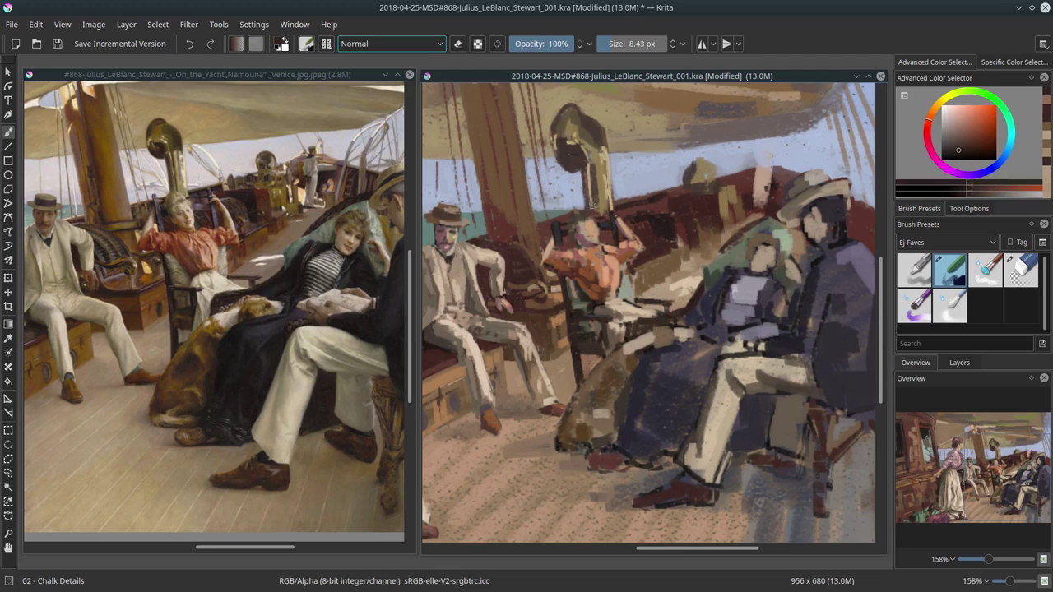
key("l")
key("[")
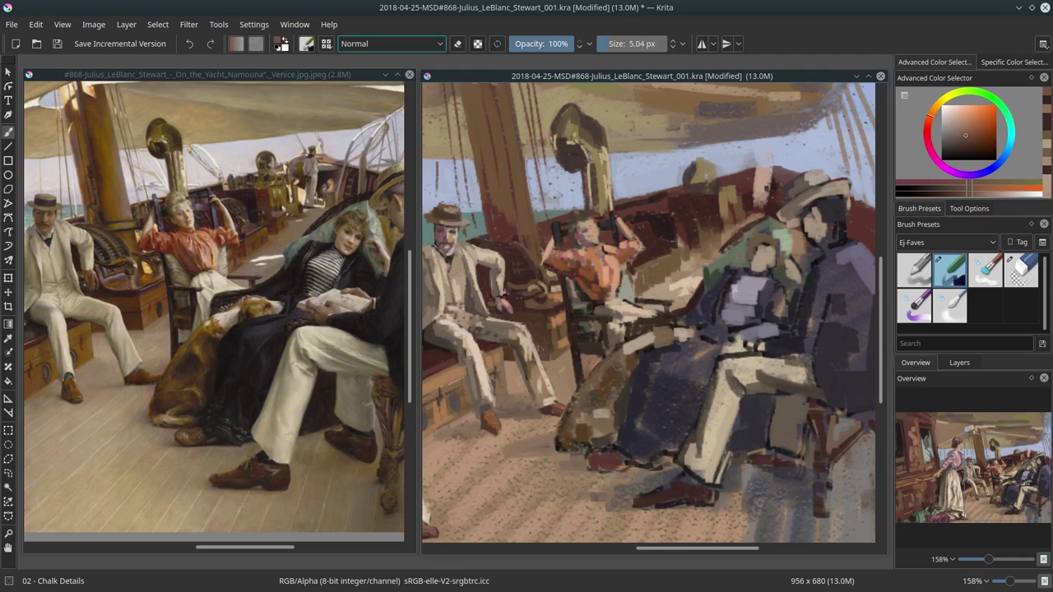
Add orange strokes and dark brown shadows across the blouse and figure.
left_click(590, 234, "ctrl")
left_click(607, 233, "ctrl")
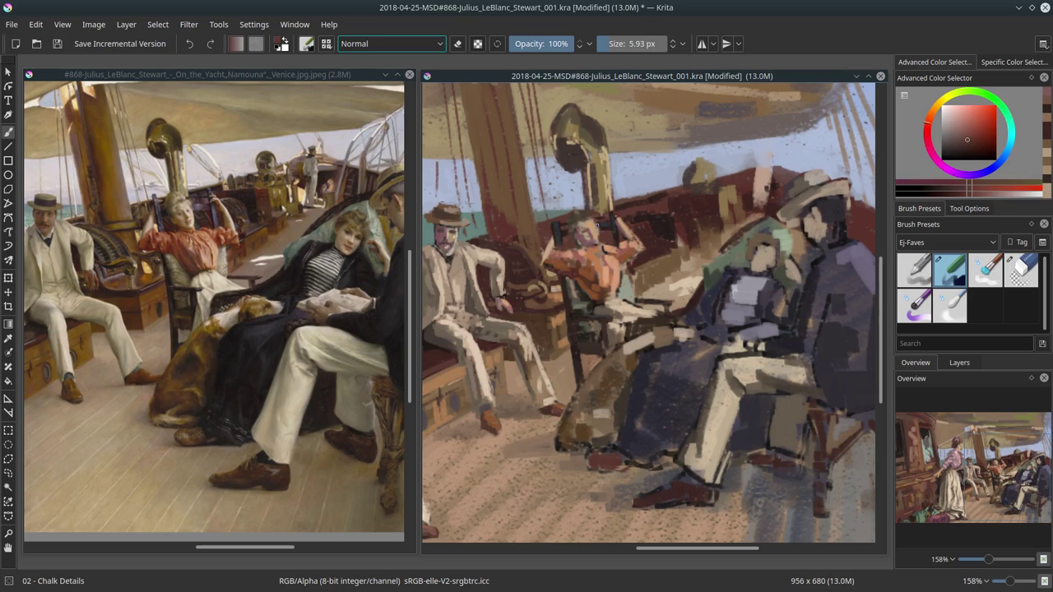
left_click(606, 233, "ctrl")
key("]")
left_click(606, 233, "ctrl")
left_click(600, 231, "ctrl")
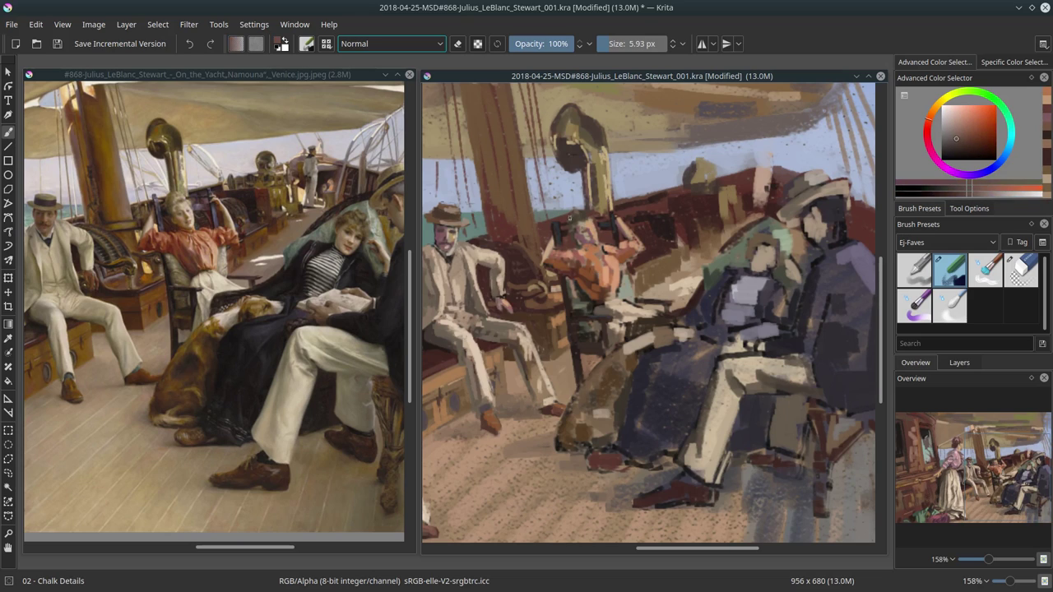
left_click(588, 227, "ctrl")
left_click(574, 222, "ctrl")
Add dark crimson and dark red accents to the blouse with a slightly smaller brush.
left_click(573, 222, "ctrl")
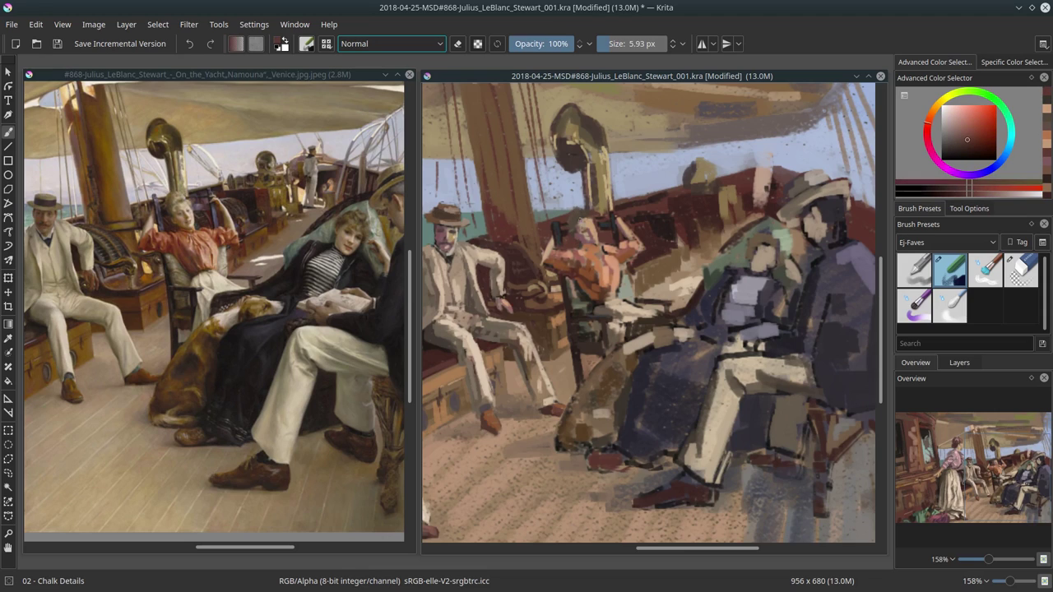
left_click(574, 222, "ctrl")
left_click(590, 227, "ctrl")
key("[")
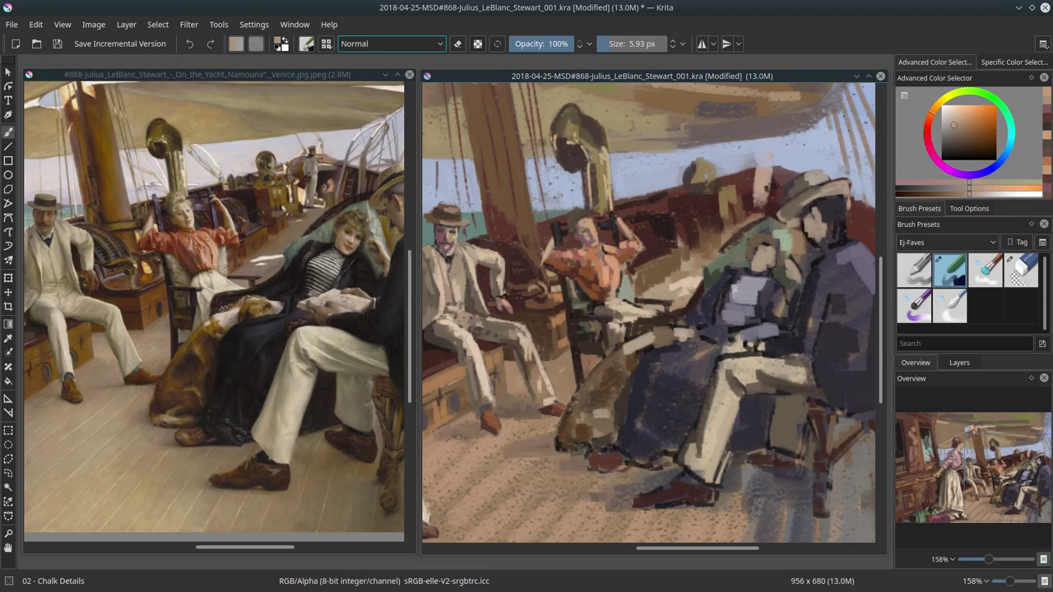
left_click(588, 230, "ctrl")
left_click(608, 247, "ctrl")
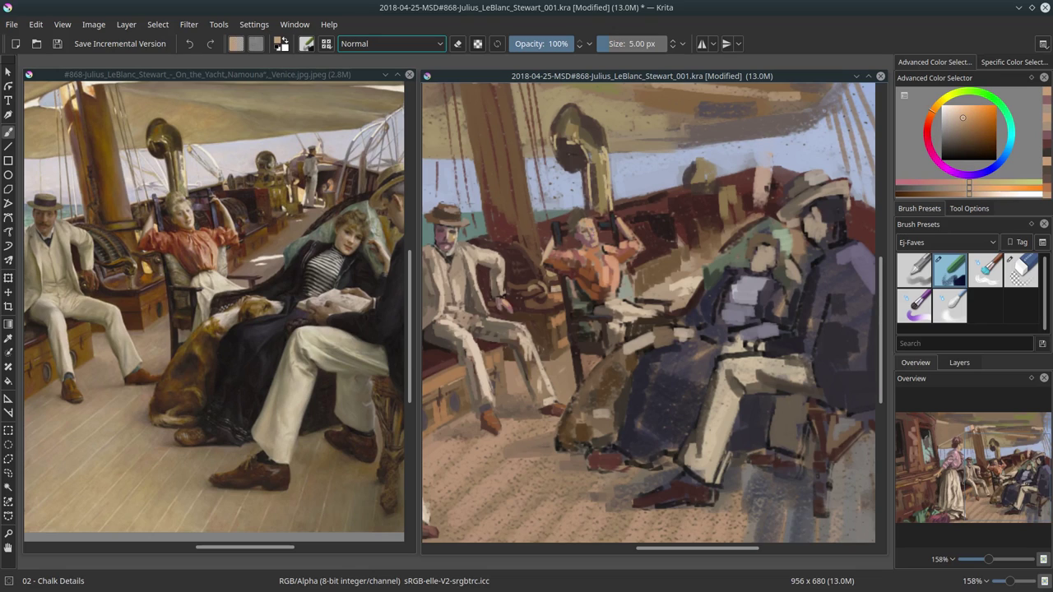
left_click(603, 245, "ctrl")
left_click(321, 338, "ctrl")
left_click(321, 338, "ctrl")
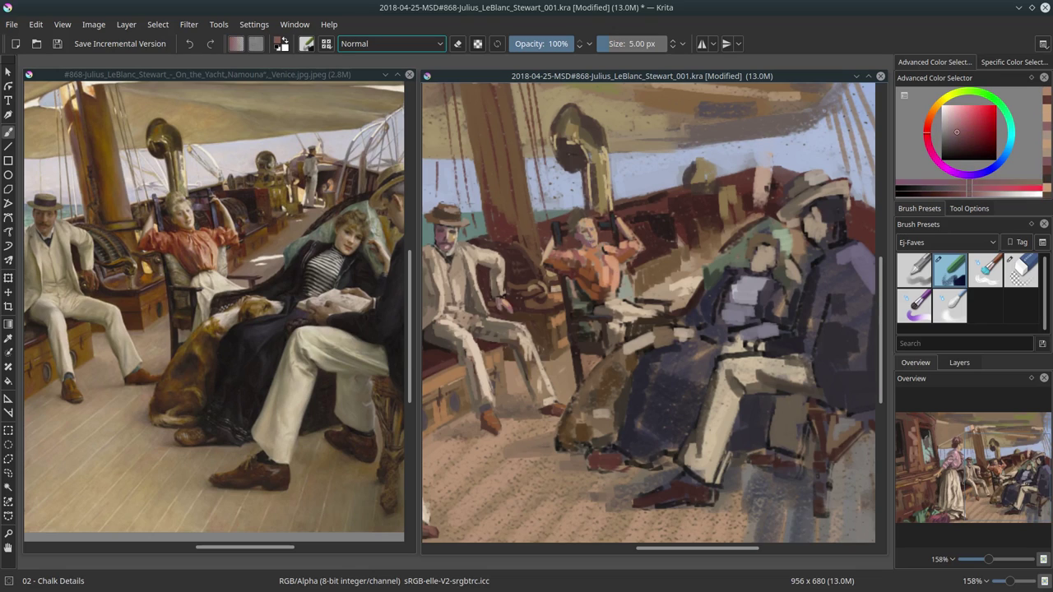
left_click(9, 460)
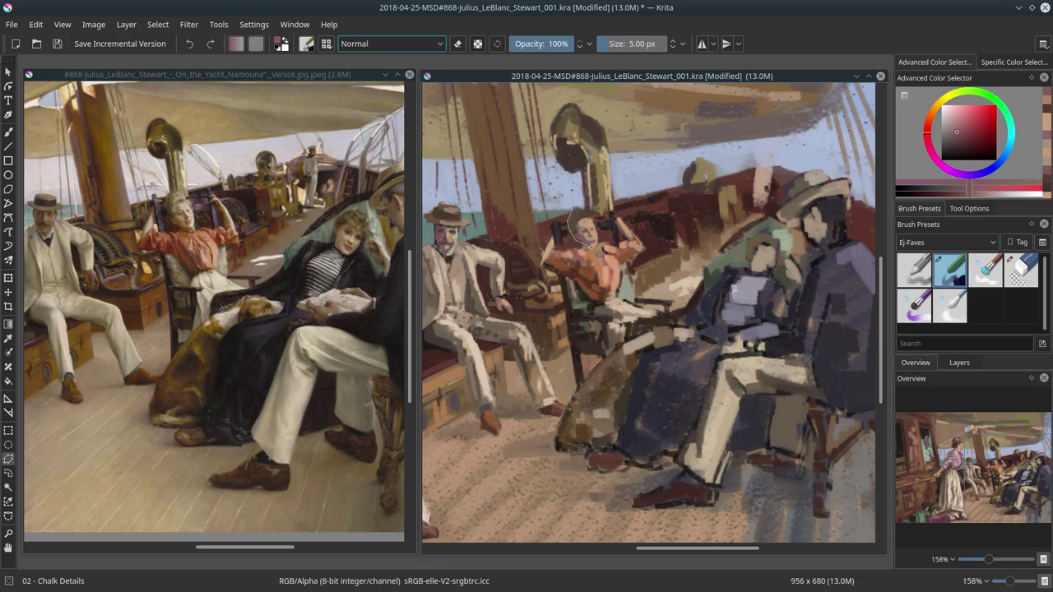
Lasso the seated woman's head, transform it, deselect, and merge it back into Layer 1.
mouse_move(593, 218)
left_mouse_down()
mouse_move(586, 212)
mouse_move(594, 237)
left_mouse_up()
key("ctrl+t")
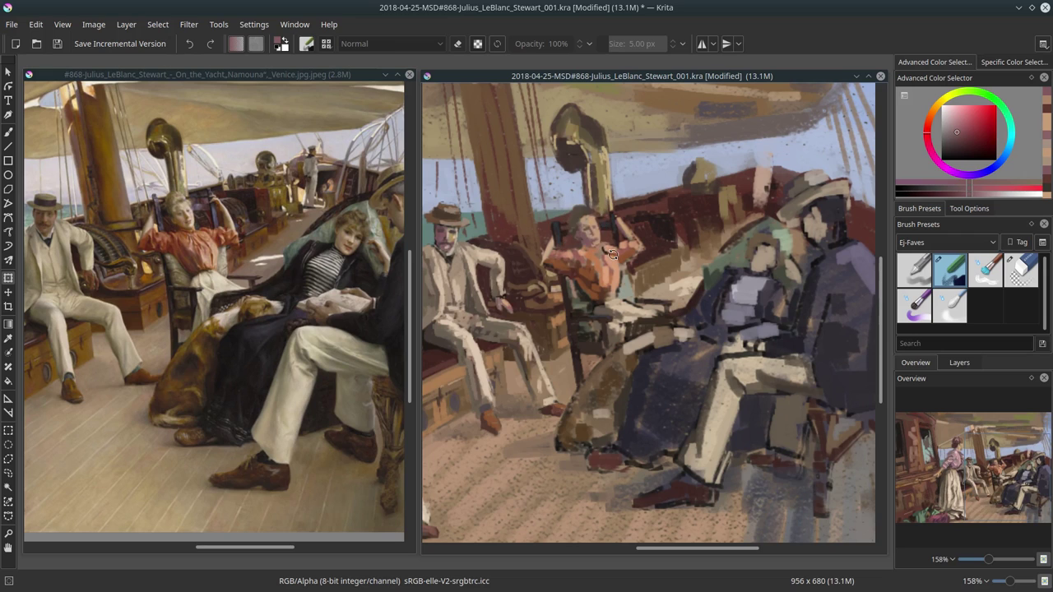
key("ctrl+shift+a")
left_click(959, 362)
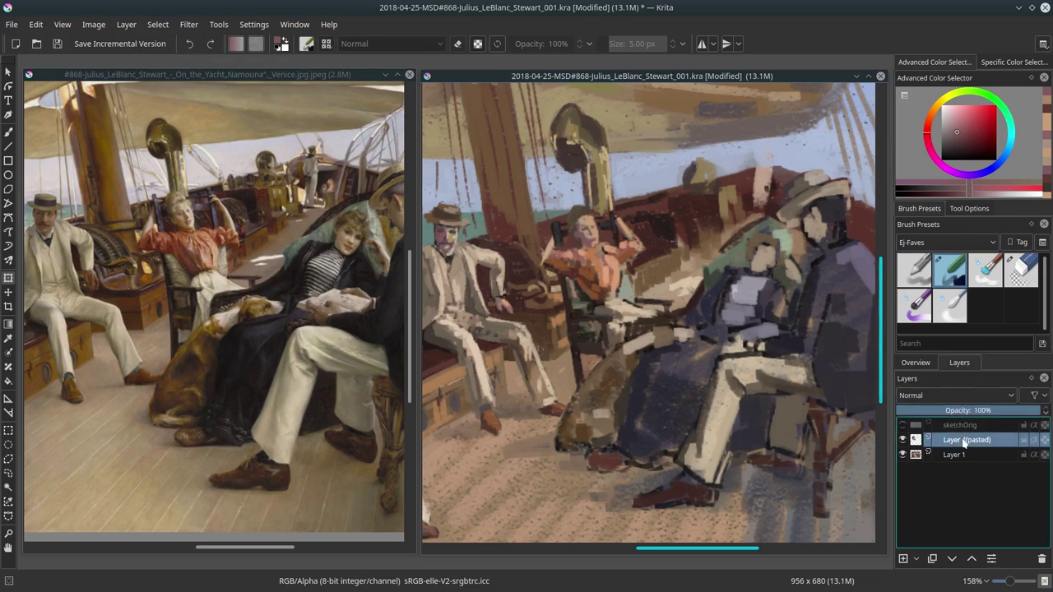
key("b")
left_click(552, 274, "ctrl")
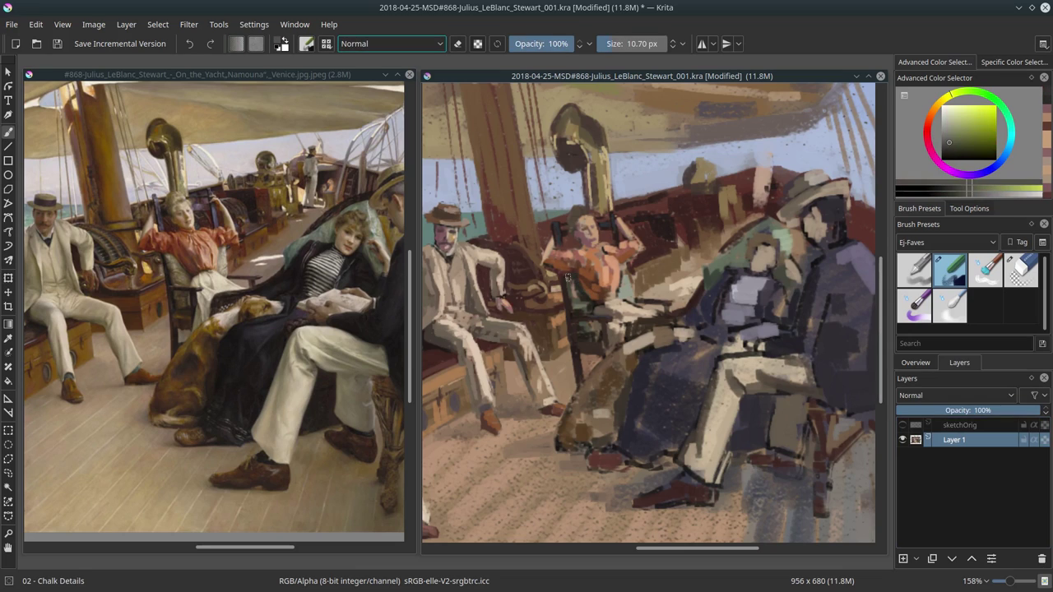
Paint dark red on the blouse and sample peach, dark brown and tan tones.
left_click(551, 262, "ctrl")
left_click_drag(551, 262, 535, 262)
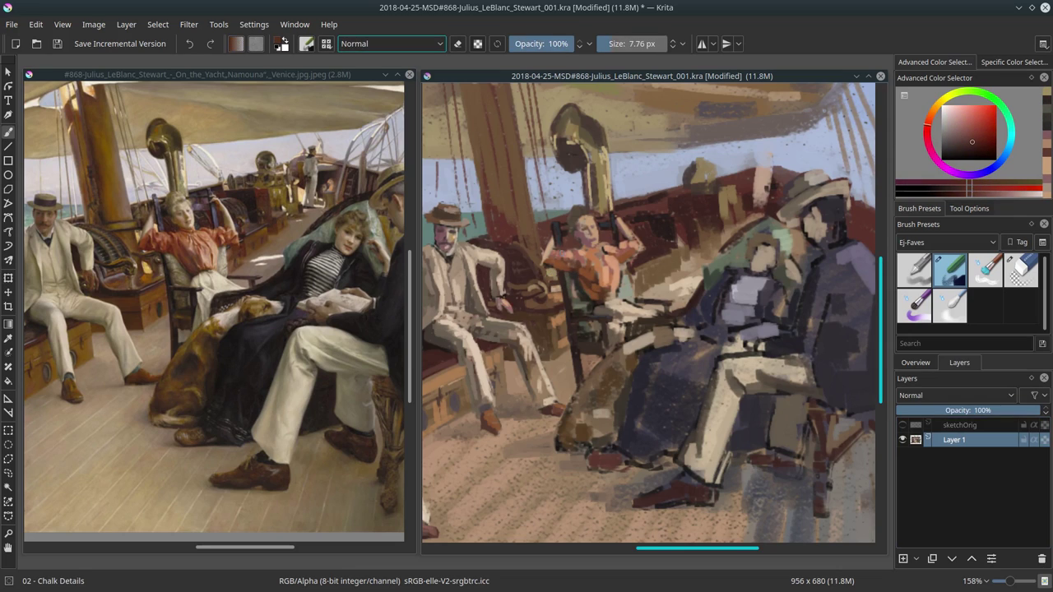
left_click(625, 260, "ctrl")
left_click(559, 245, "ctrl")
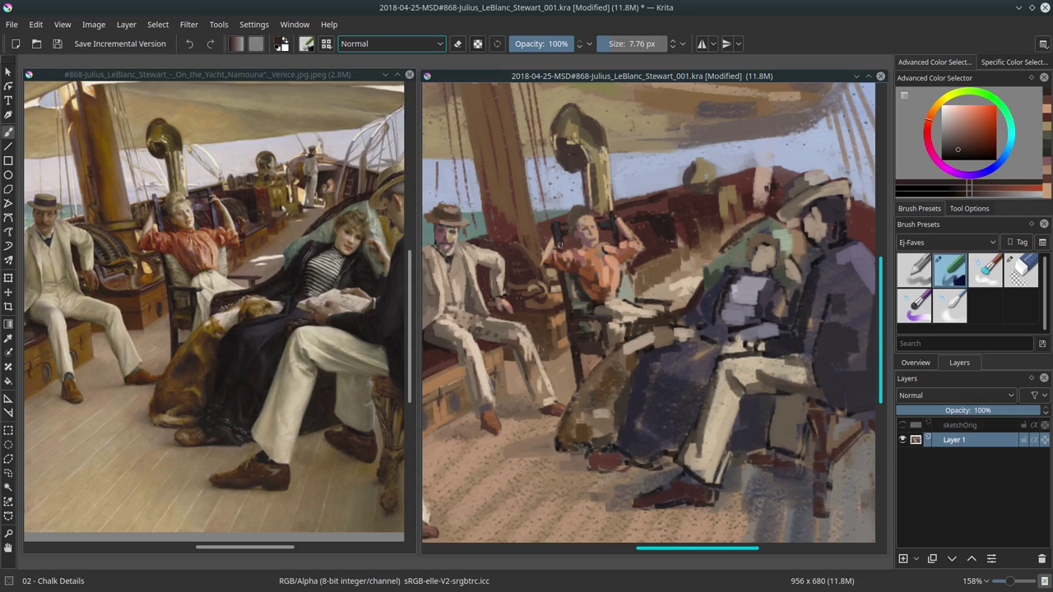
left_click(613, 267, "ctrl")
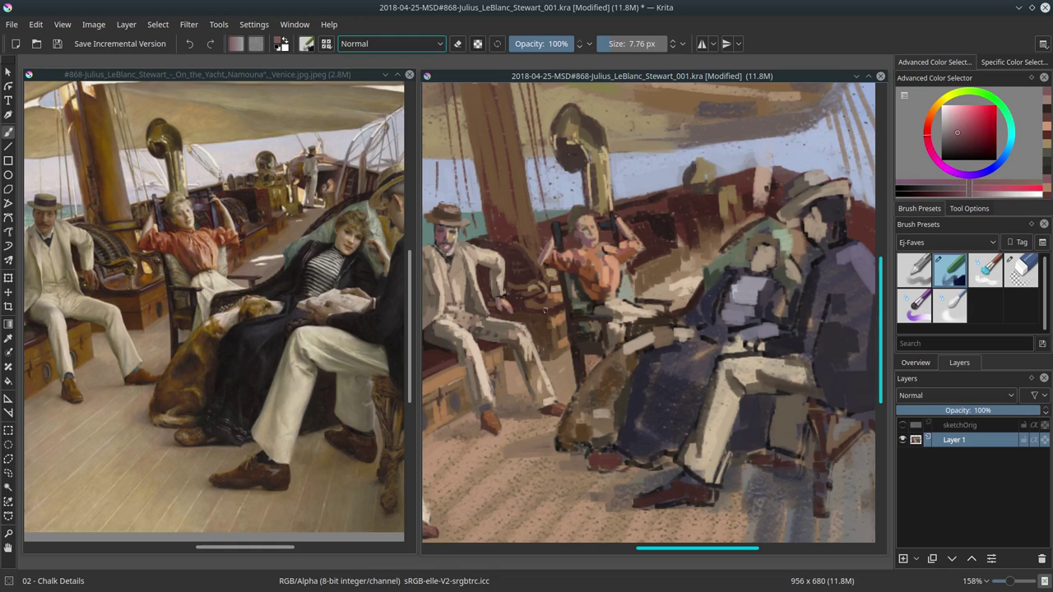
left_click(597, 336, "ctrl")
left_click(594, 282, "ctrl")
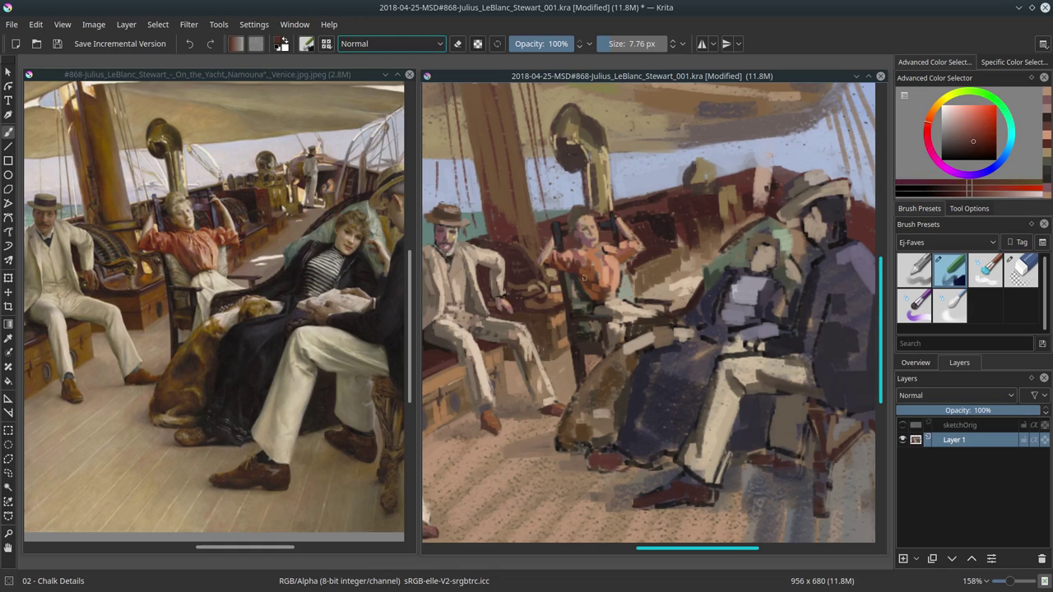
Try reddish-brown, light peach-orange and dark red tones for the blouse.
left_click(617, 298, "ctrl")
left_click(587, 279, "ctrl")
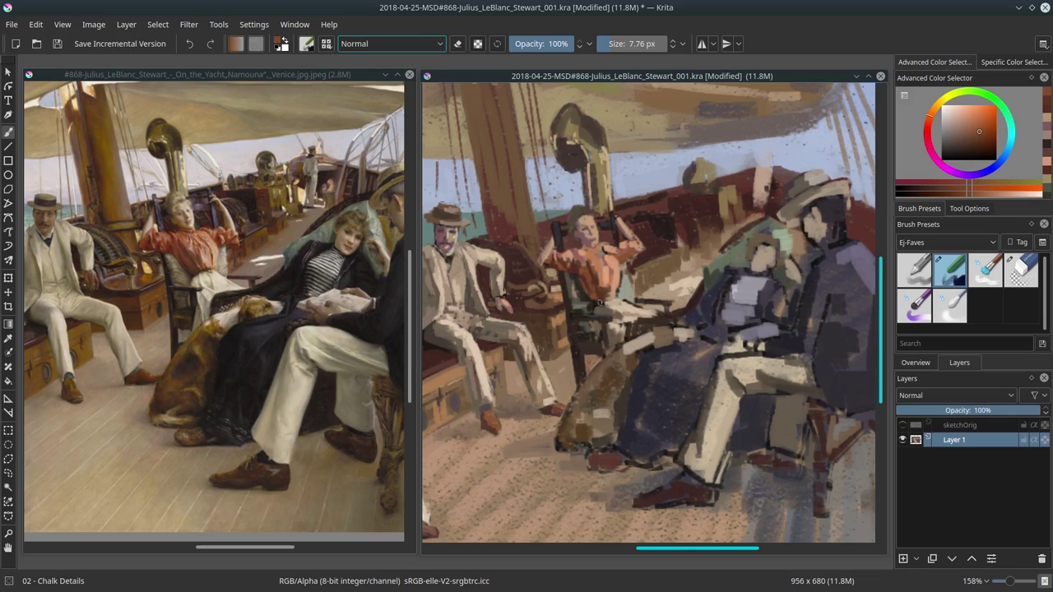
left_click(603, 299, "ctrl")
left_click(600, 292, "ctrl")
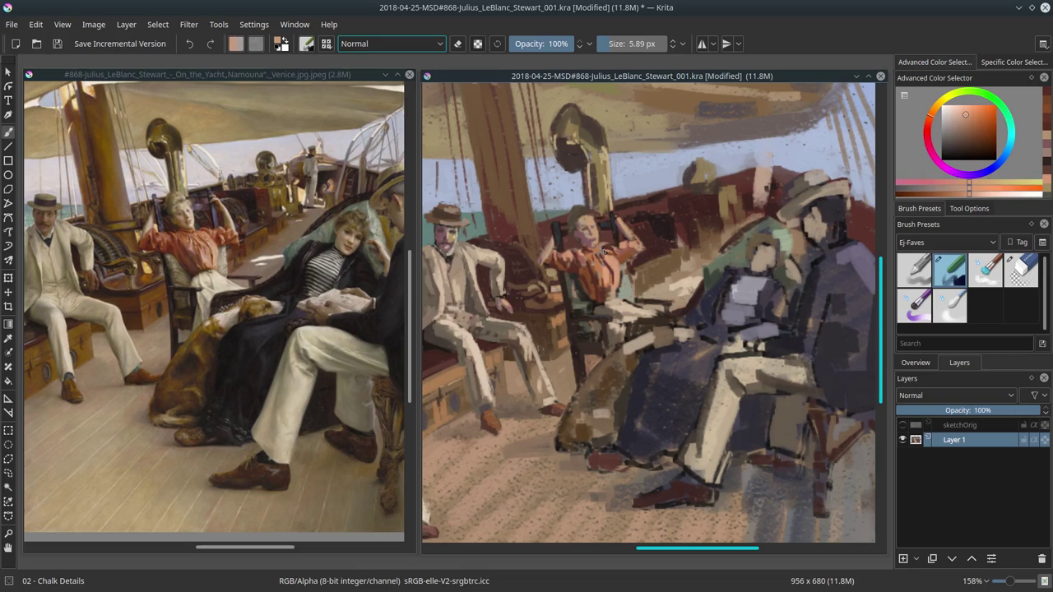
left_click(645, 292, "ctrl")
left_click(633, 300, "ctrl")
left_click(631, 306, "ctrl")
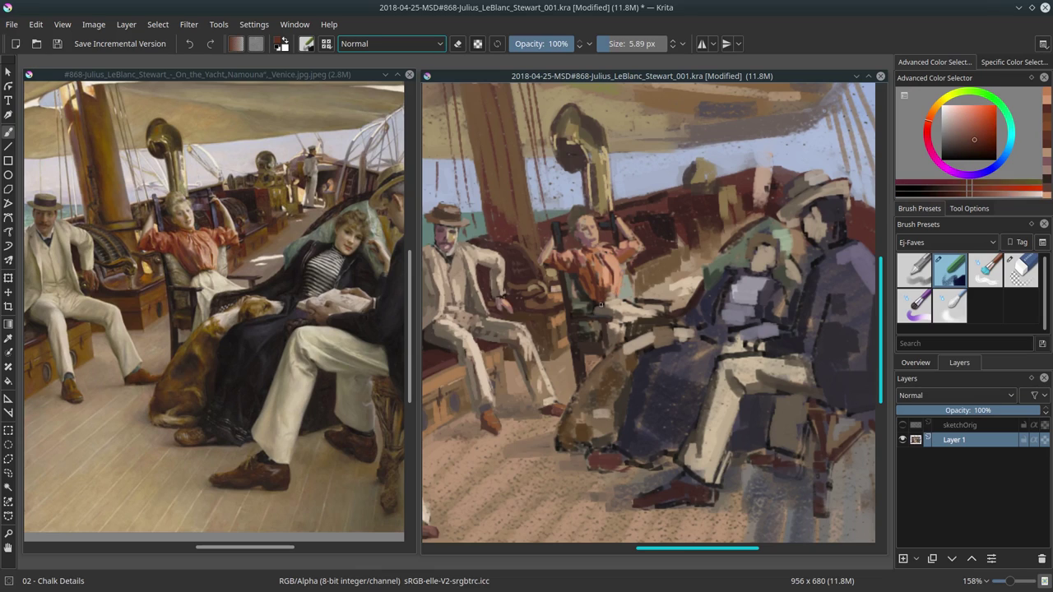
left_click(629, 311, "ctrl")
Alternate orange-peach and dark red, warming the peach toward brown-orange.
left_click(645, 294, "ctrl")
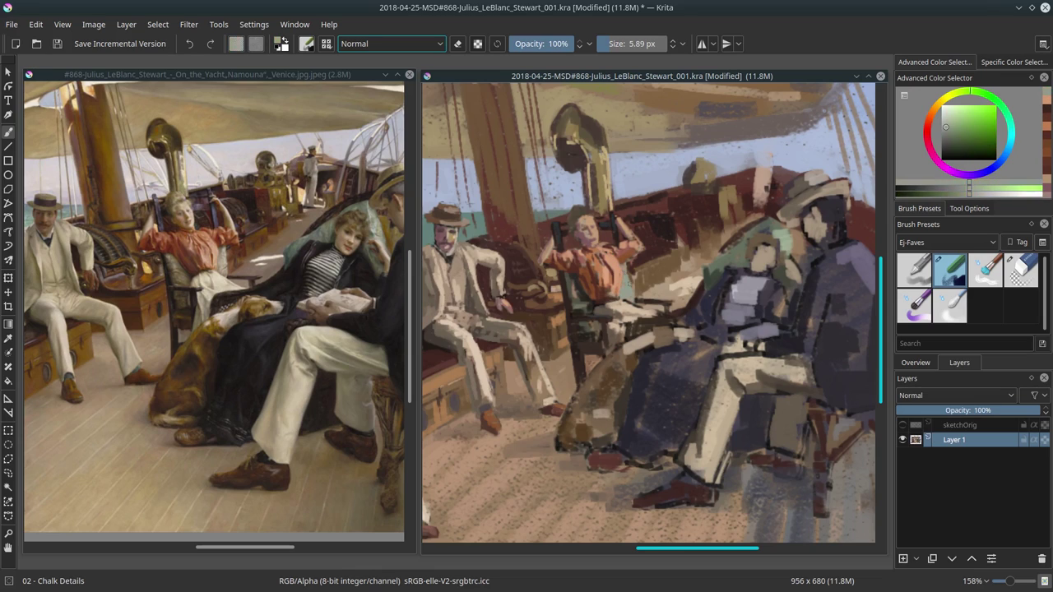
left_click(664, 312, "ctrl")
left_click(664, 329, "ctrl")
left_click(631, 306, "ctrl")
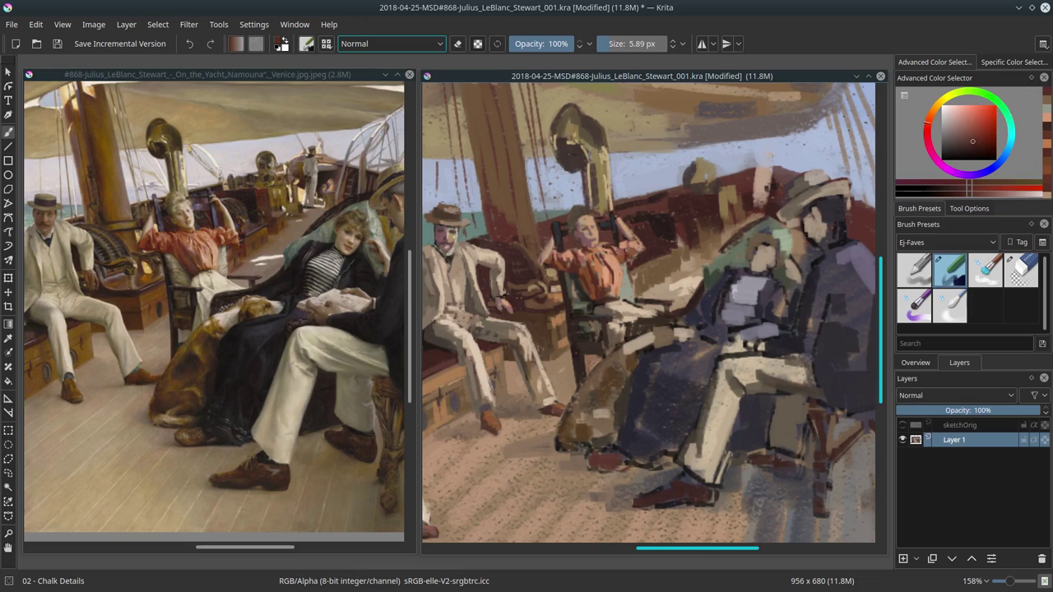
left_click(643, 245, "ctrl")
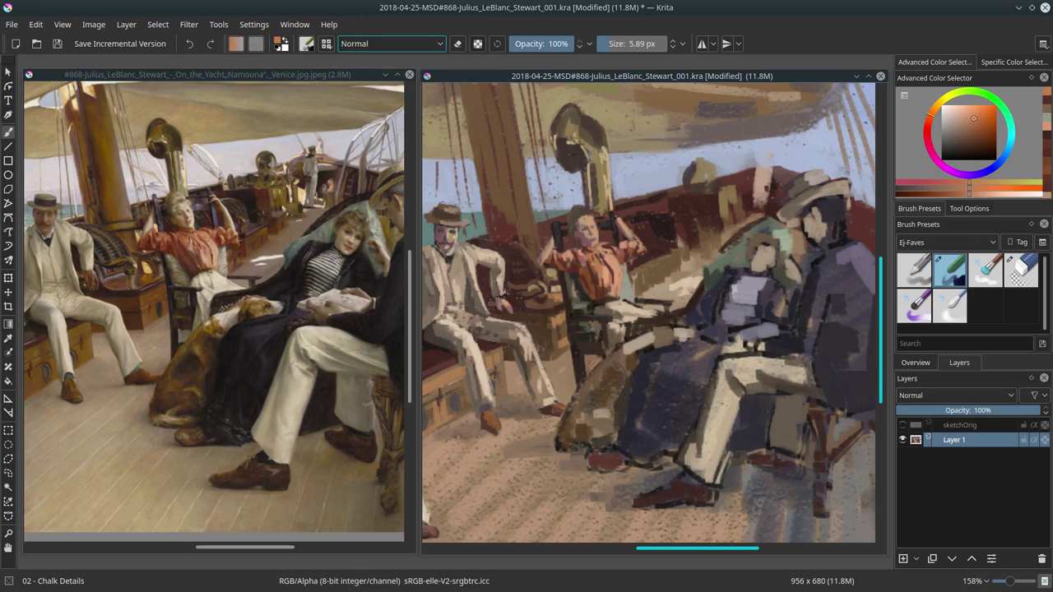
left_click(612, 194, "ctrl")
left_click(612, 194, "ctrl")
left_click(917, 363)
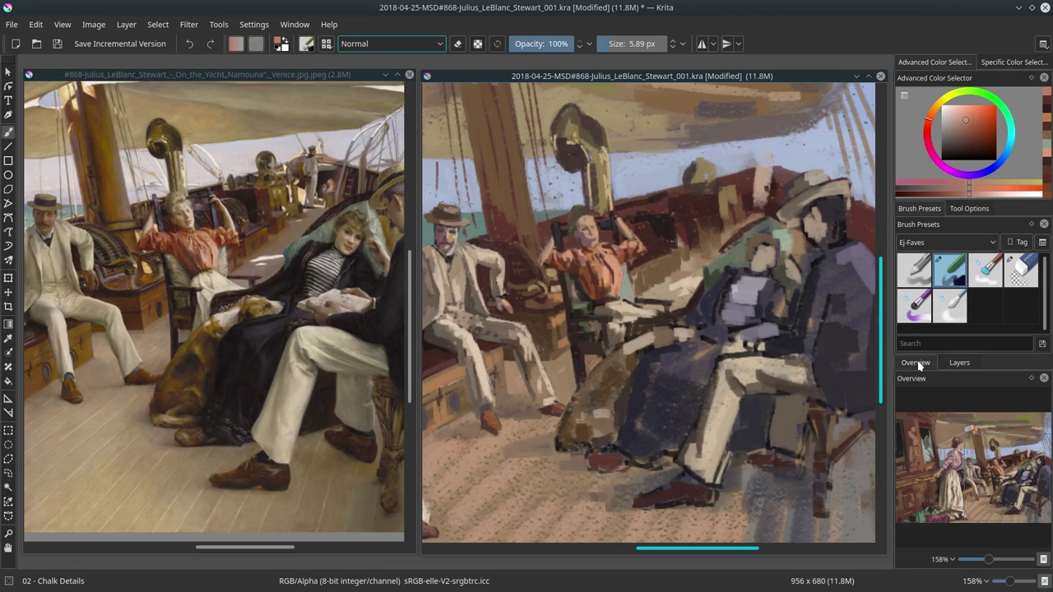
Pick darker browns and lighter orange-browns for the seated figures.
left_click(638, 189, "ctrl")
left_click(656, 226, "ctrl")
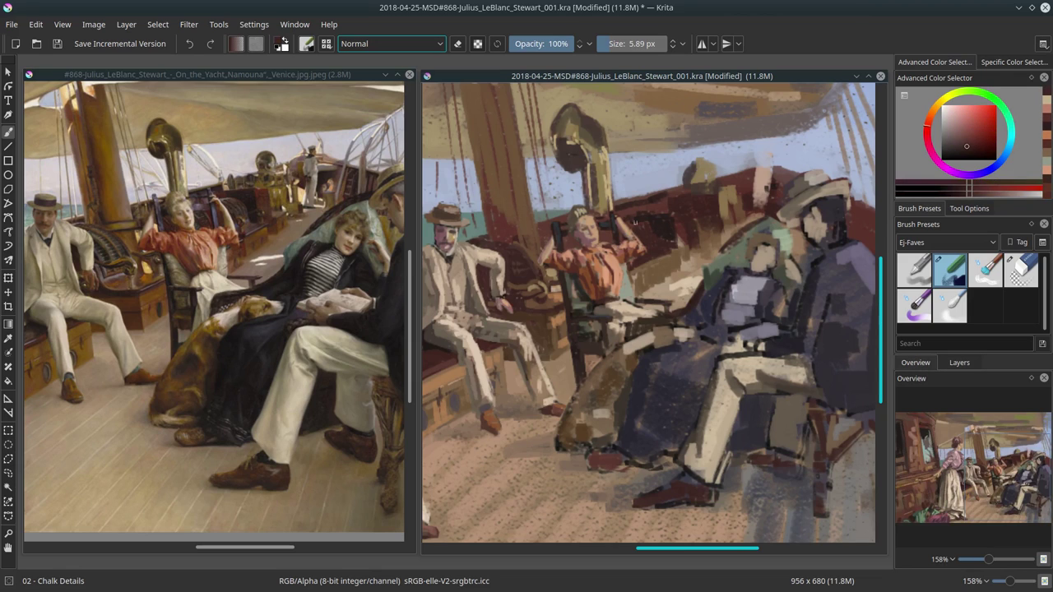
left_click(636, 236, "ctrl")
left_click(638, 247, "ctrl")
left_click(642, 272, "ctrl")
left_click(645, 292, "ctrl")
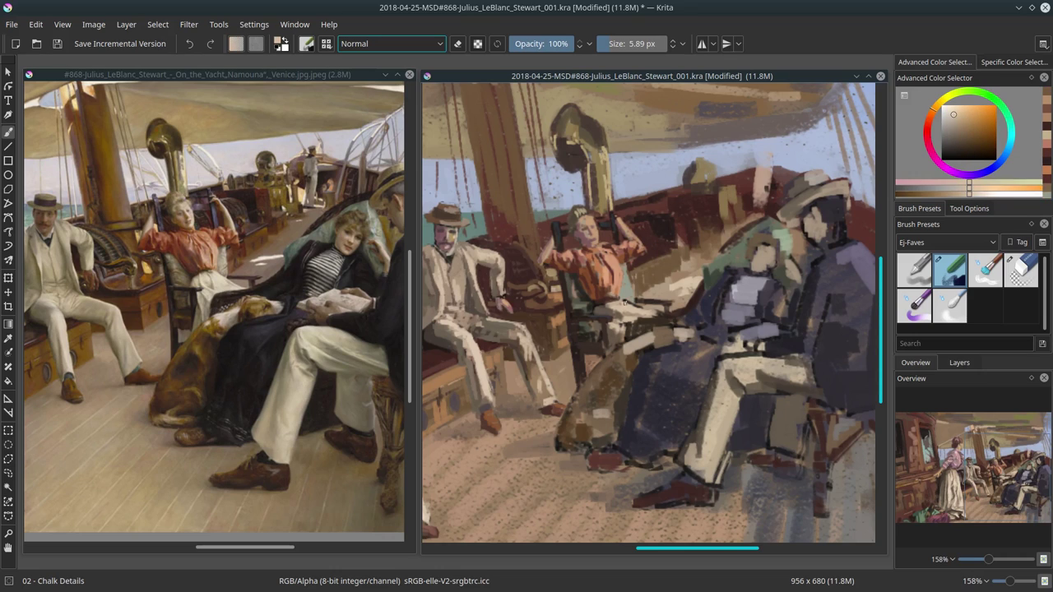
left_click(650, 311, "ctrl")
Lighten the colour toward paler orange, then pick a darker reddish-brown.
left_click(650, 314, "ctrl")
left_click(668, 347, "ctrl")
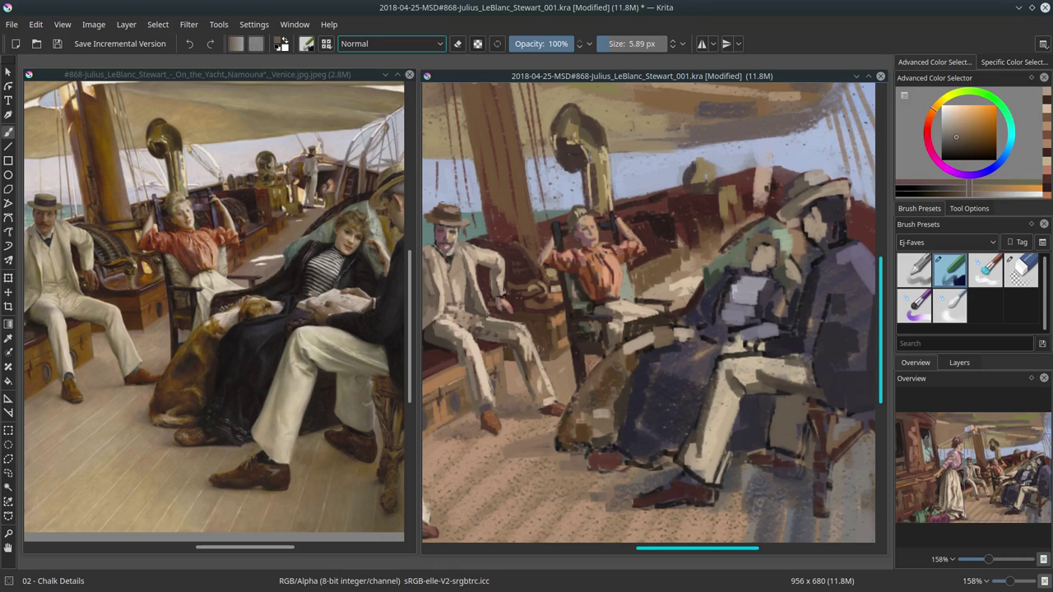
left_click(619, 326, "ctrl")
left_click(625, 322, "ctrl")
left_click(683, 346, "ctrl")
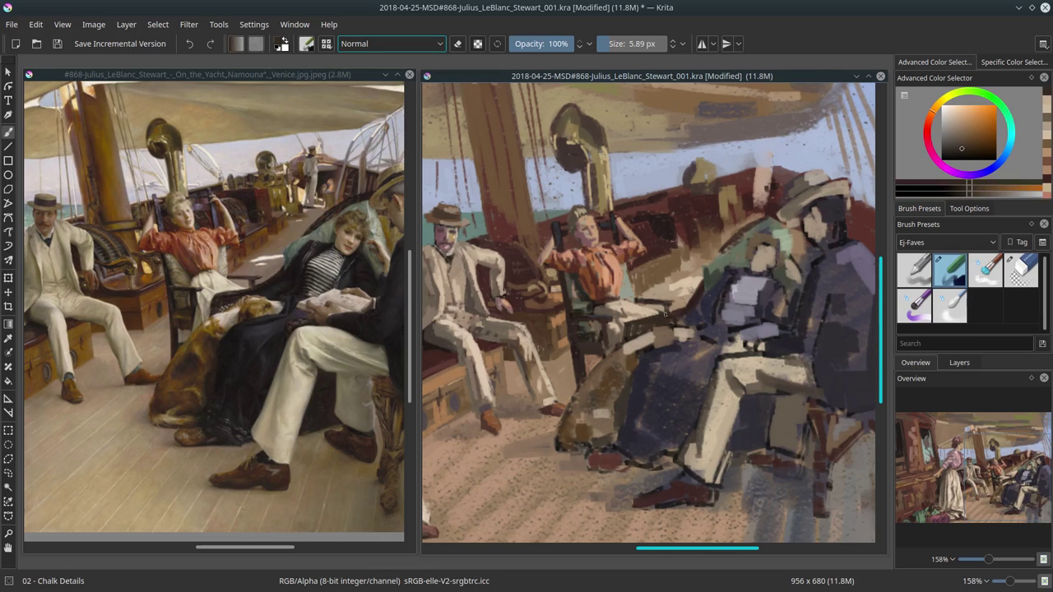
left_click(666, 341, "ctrl")
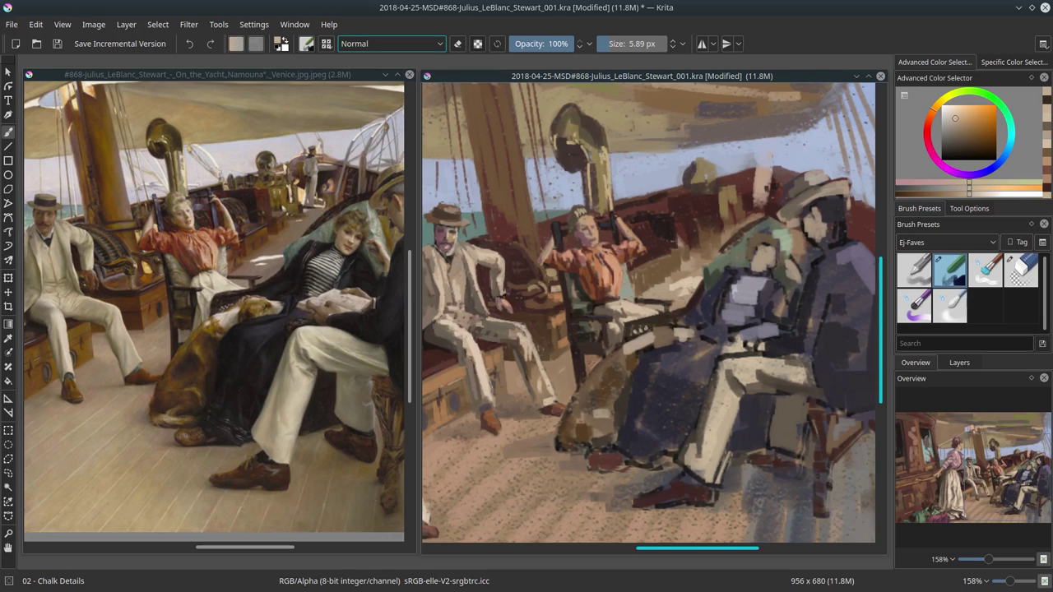
left_click(674, 303, "ctrl")
Save the study and zoom out to fit the whole image.
key("ctrl+s")
key("minus")
key("minus")
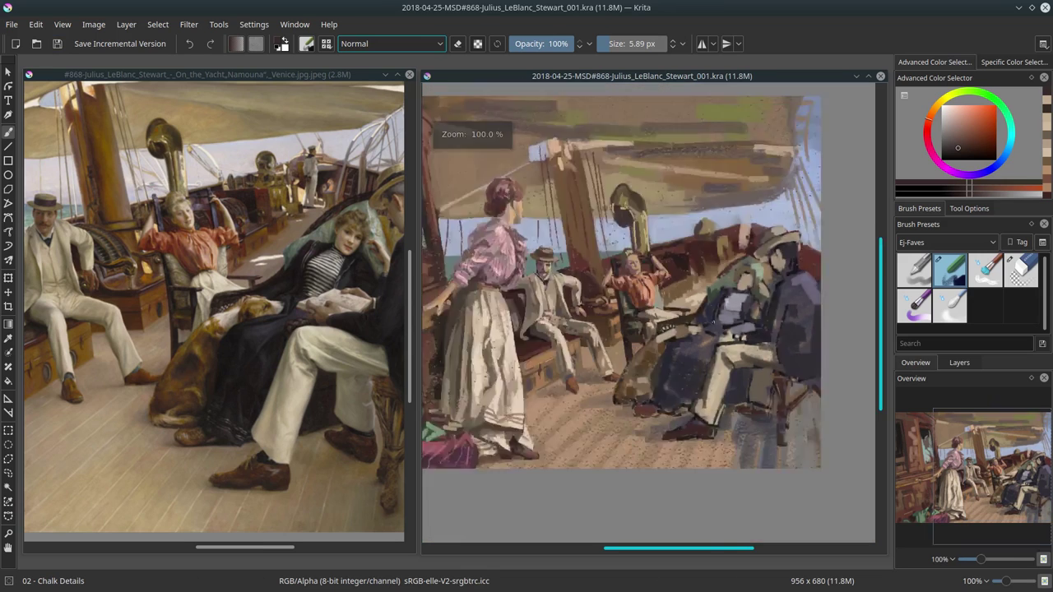
key("minus")
Mirror the image horizontally to review it, flip it back, and pick a peach skin tone.
left_click(93, 24)
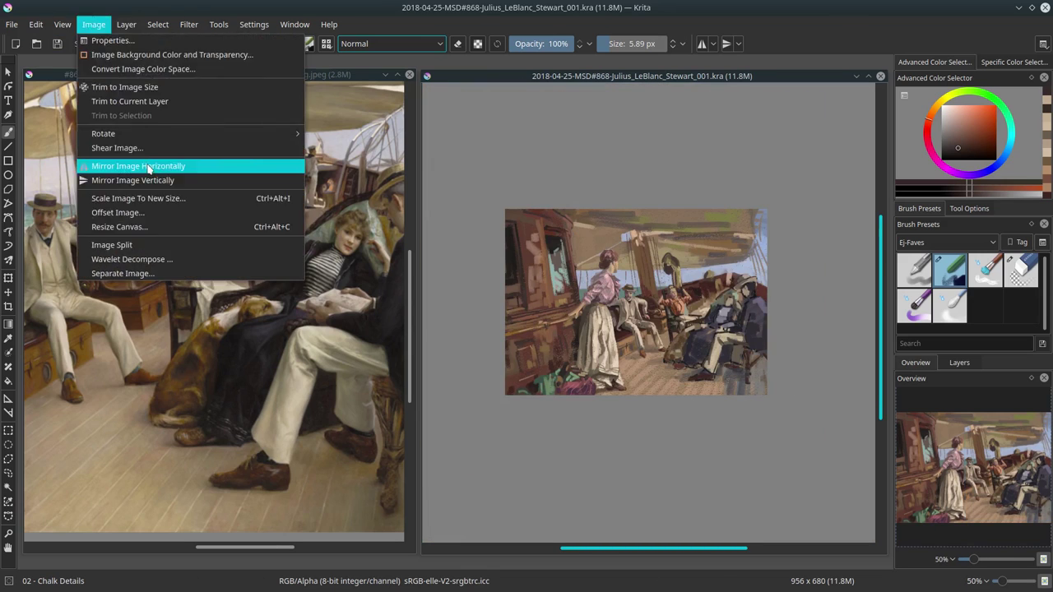
left_click(149, 169)
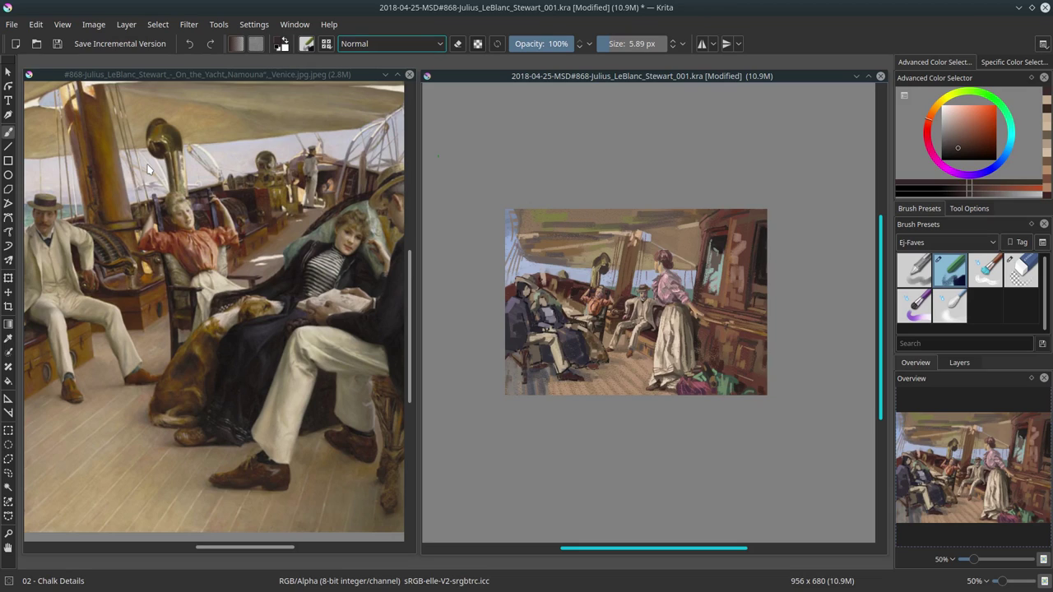
left_click(93, 24)
left_click(140, 166)
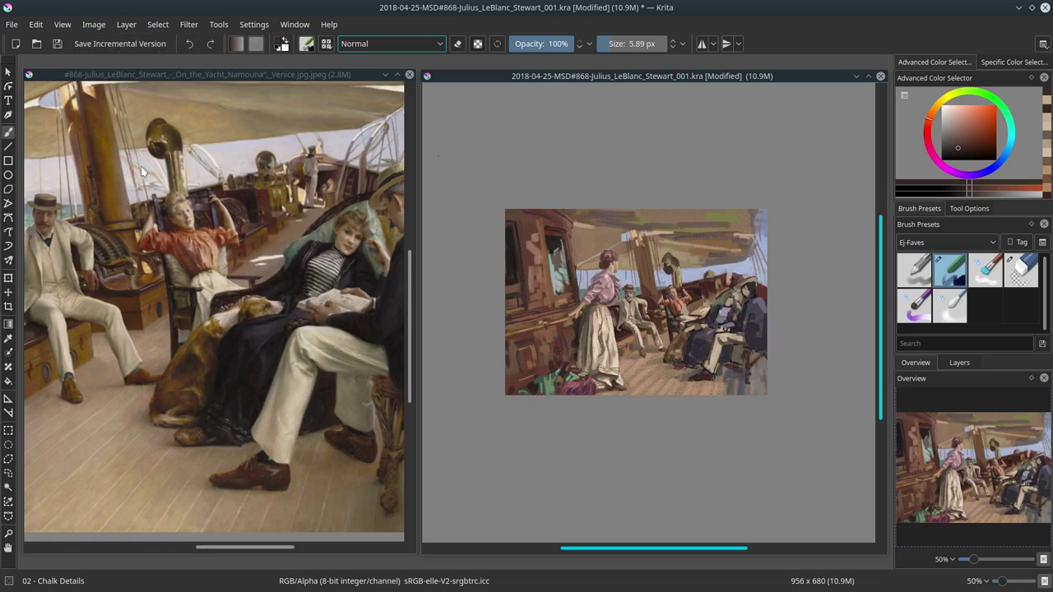
scroll(735, 383, "up", 5)
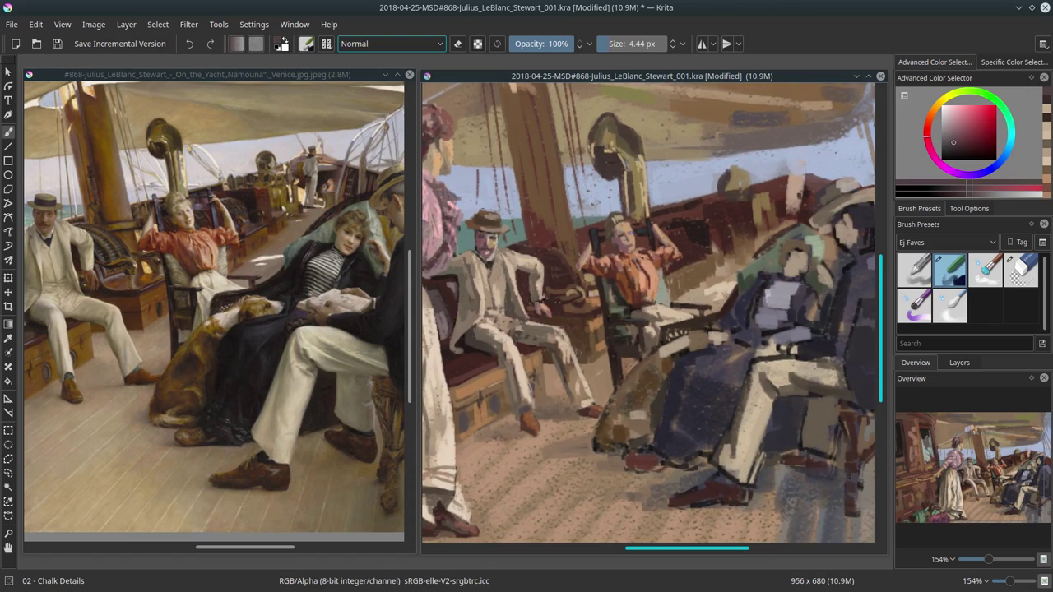
left_click(639, 235, "ctrl")
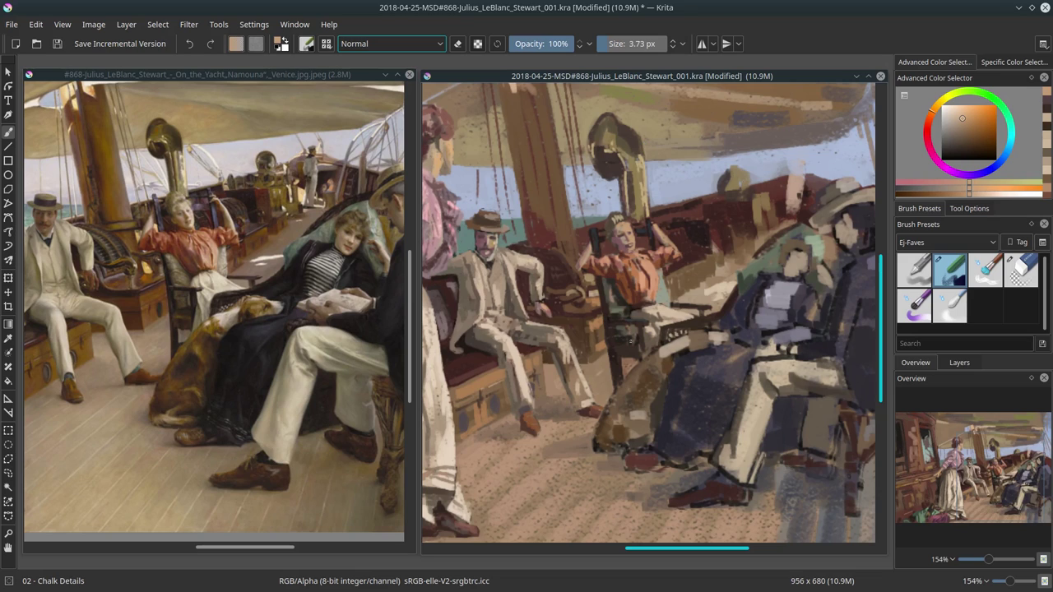
Paint small light peach and orange-brown strokes with an enlarged brush.
left_click(631, 339, "ctrl")
left_click_drag(631, 339, 650, 339)
left_click_drag(642, 387, 656, 363)
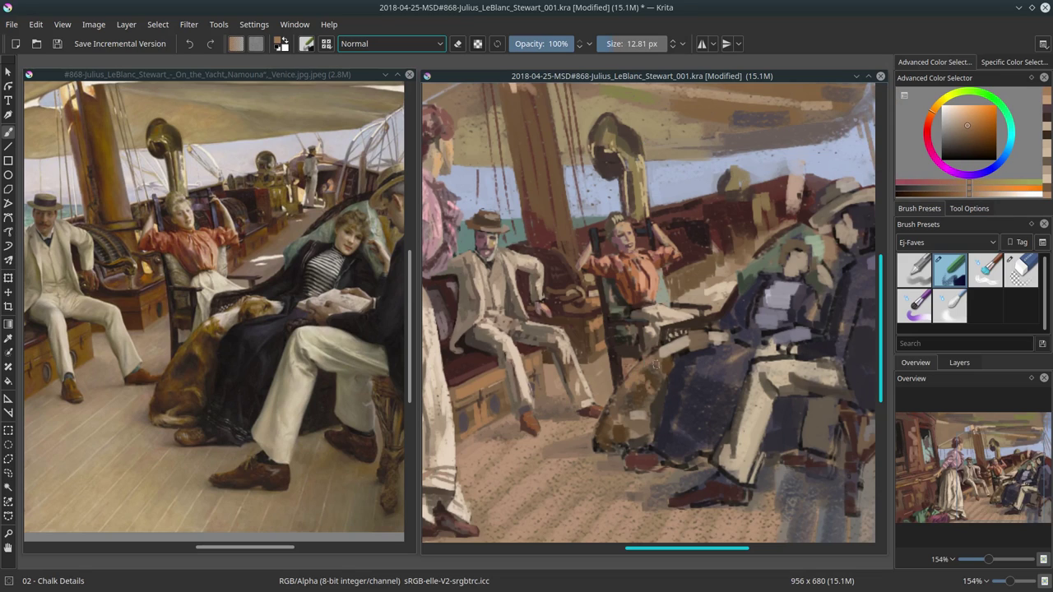
left_click(867, 129, "ctrl")
mouse_move(625, 398)
left_mouse_down()
mouse_move(645, 398)
mouse_move(662, 432)
mouse_move(700, 399)
left_mouse_up()
left_click(645, 398, "ctrl")
left_click(658, 411, "ctrl")
left_click(619, 392, "ctrl")
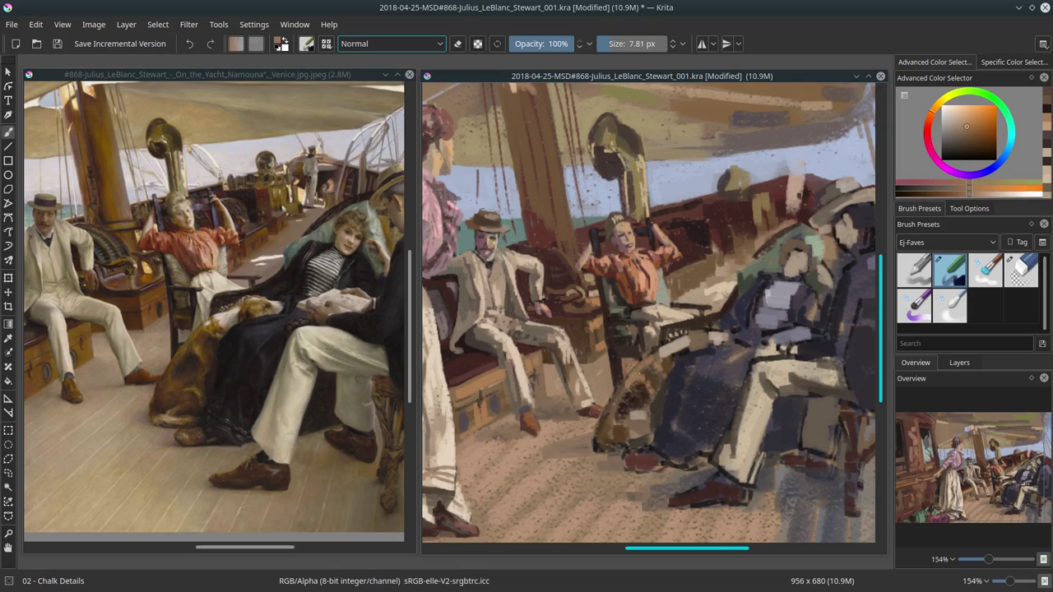
Sample lighter orange, pale beige, dark brown and darker red tones.
left_click(857, 156, "ctrl")
left_click(661, 327, "ctrl")
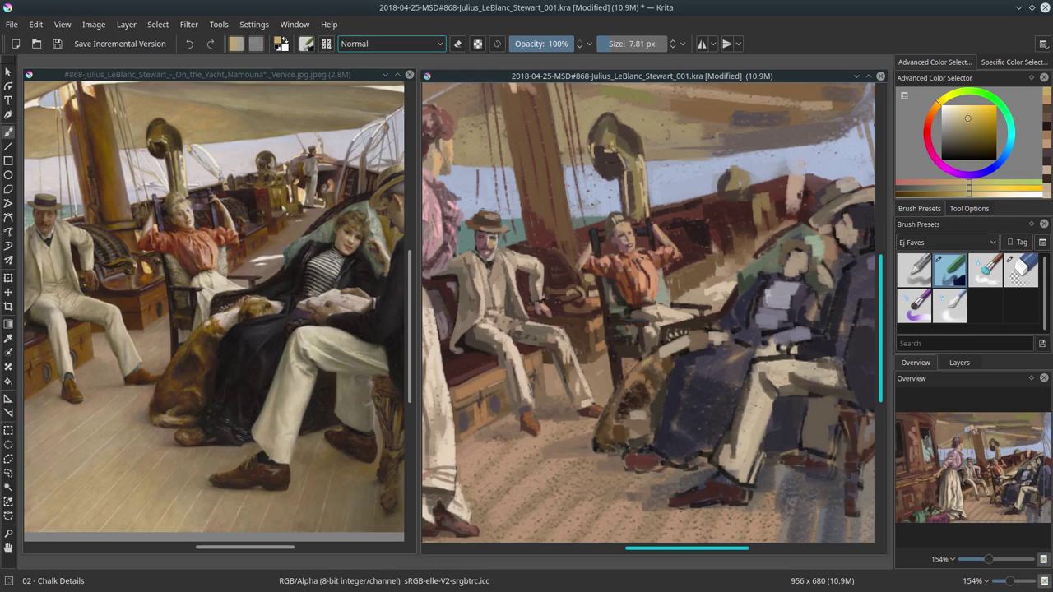
left_click(677, 340, "ctrl")
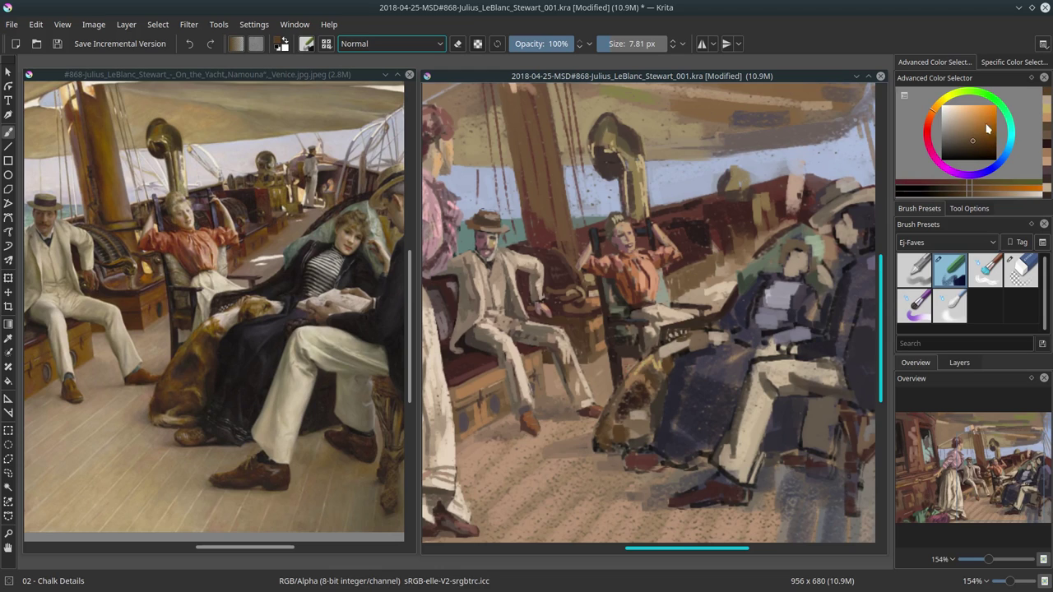
left_click(696, 325, "ctrl")
left_click(694, 343, "ctrl")
left_click(694, 342, "ctrl")
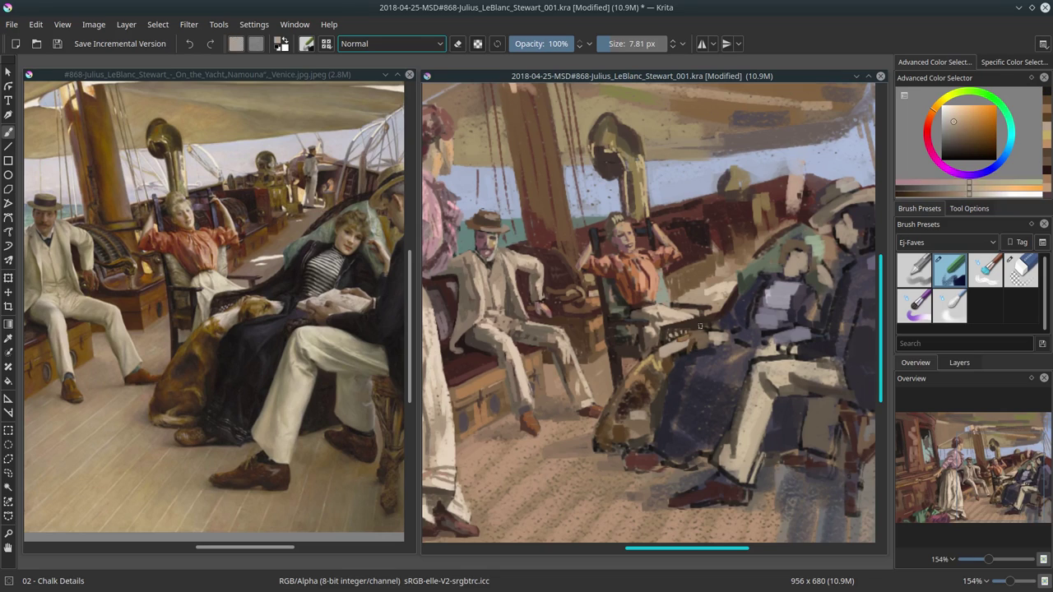
left_click(980, 167)
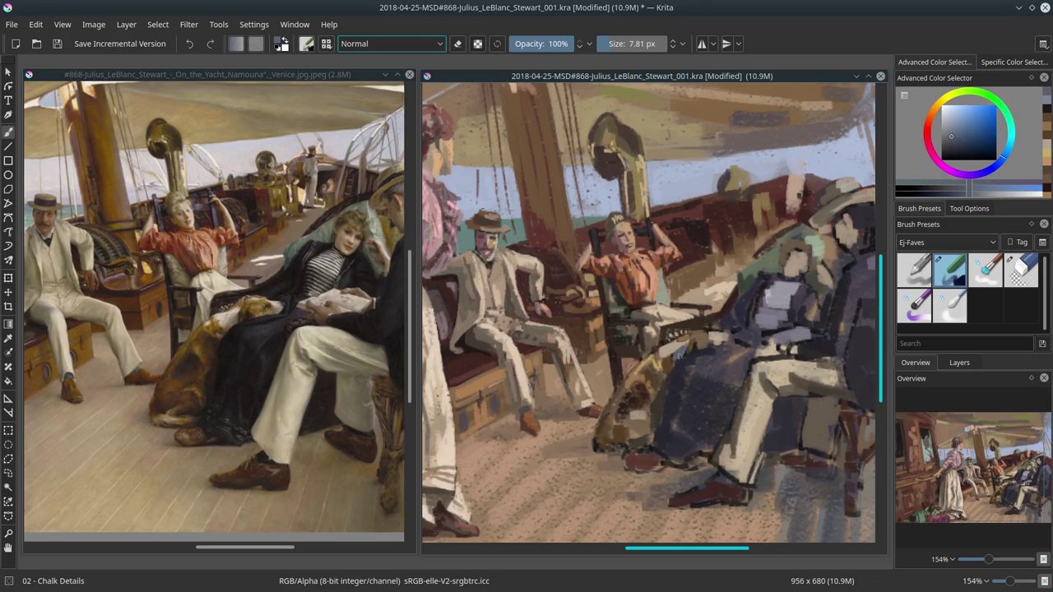
left_click(670, 374, "ctrl")
Work dark navy into the dress and orange-brown into the dog with a smaller brush.
left_click(678, 364, "ctrl")
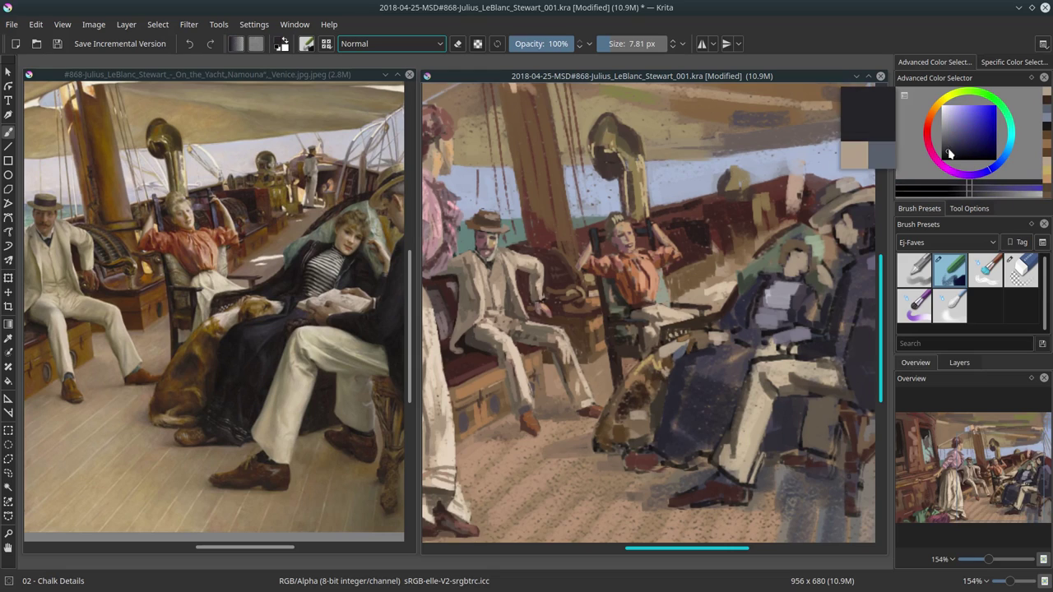
key("bracketright")
key("bracketleft")
key("bracketleft")
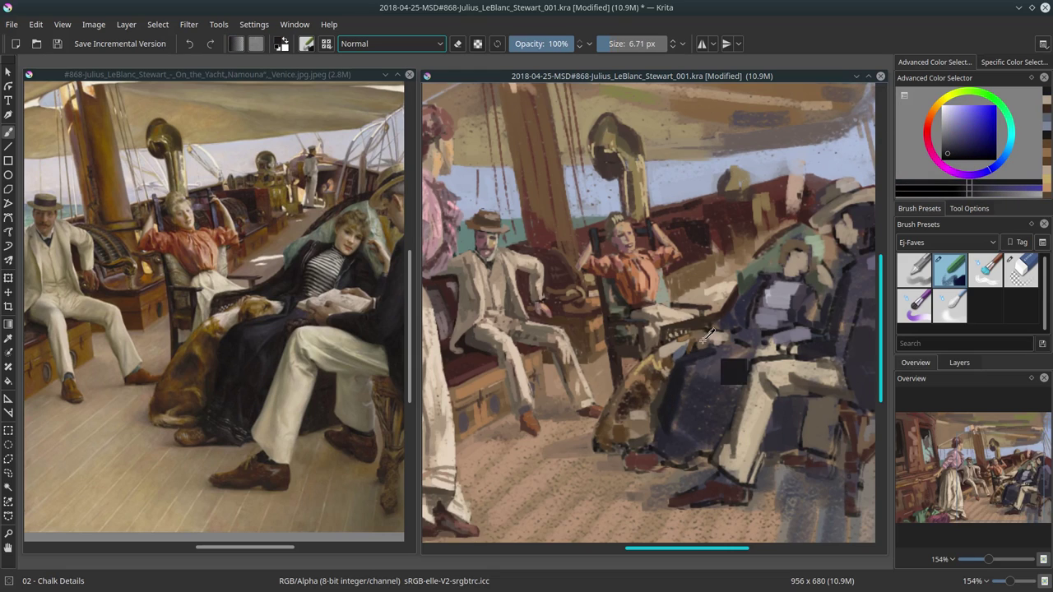
left_click(707, 337, "ctrl")
left_click(726, 314, "ctrl")
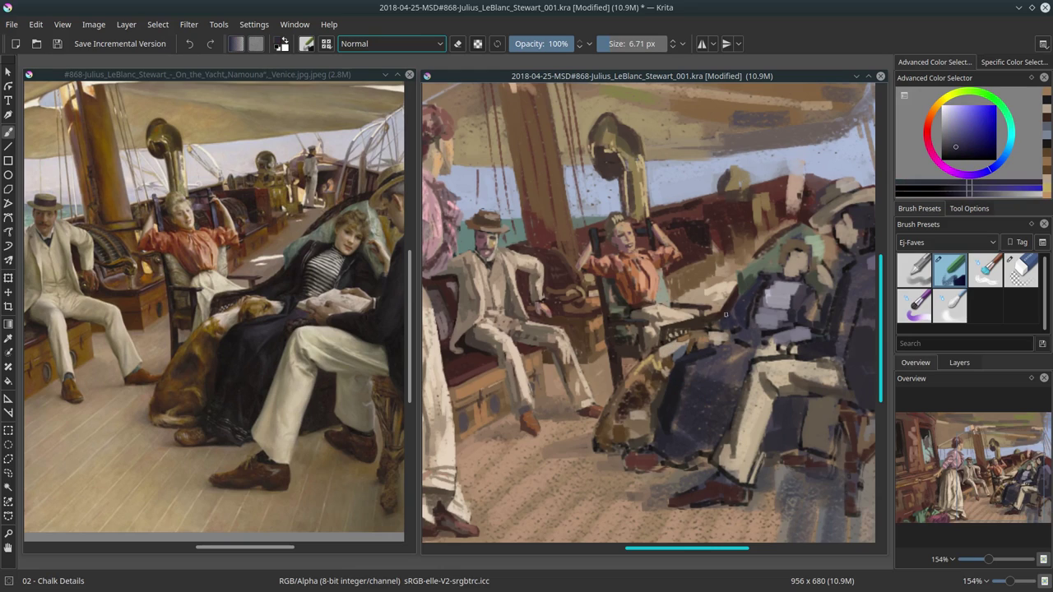
key("bracketleft")
left_click(707, 332, "ctrl")
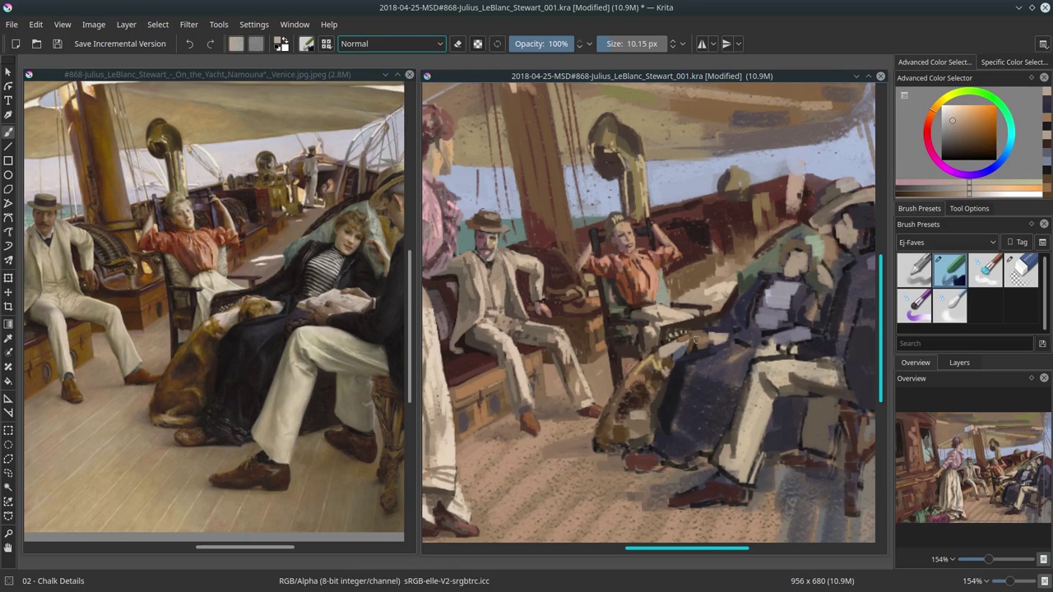
key("bracketleft")
Sample pinkish-beige, dark reddish-brown and orange-brown tones near the dog.
left_click(732, 332, "ctrl")
key("bracketleft")
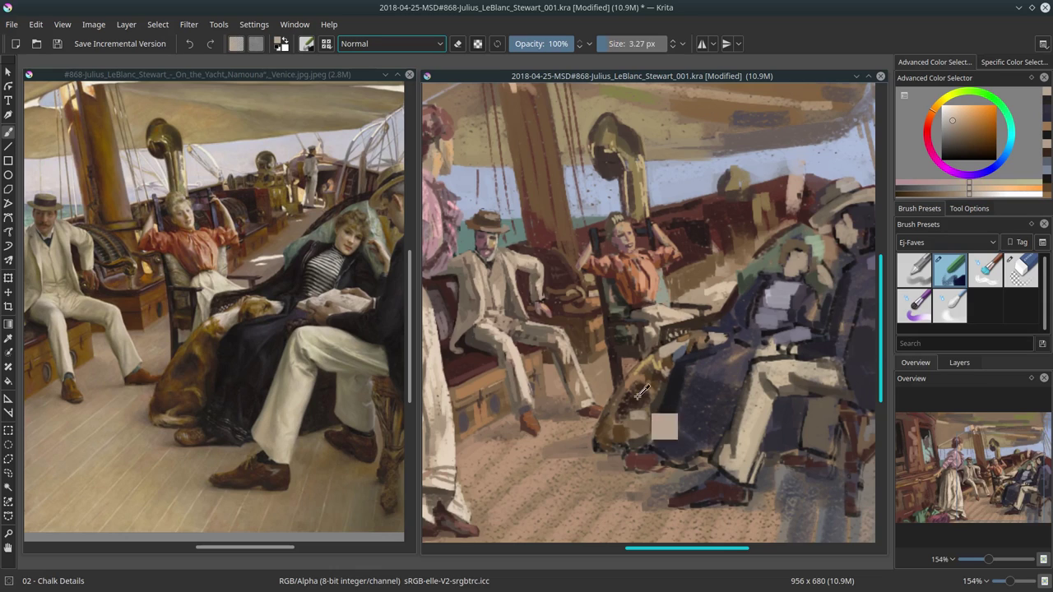
left_click(630, 441, "ctrl")
key("bracketright")
key("bracketright")
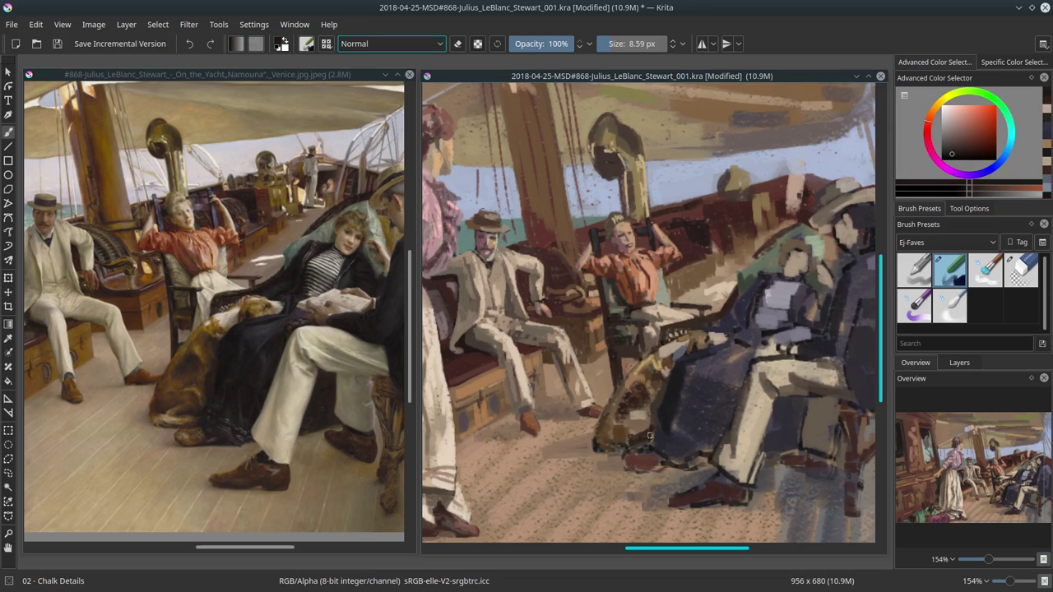
left_click(647, 440, "ctrl")
left_click(672, 455, "ctrl")
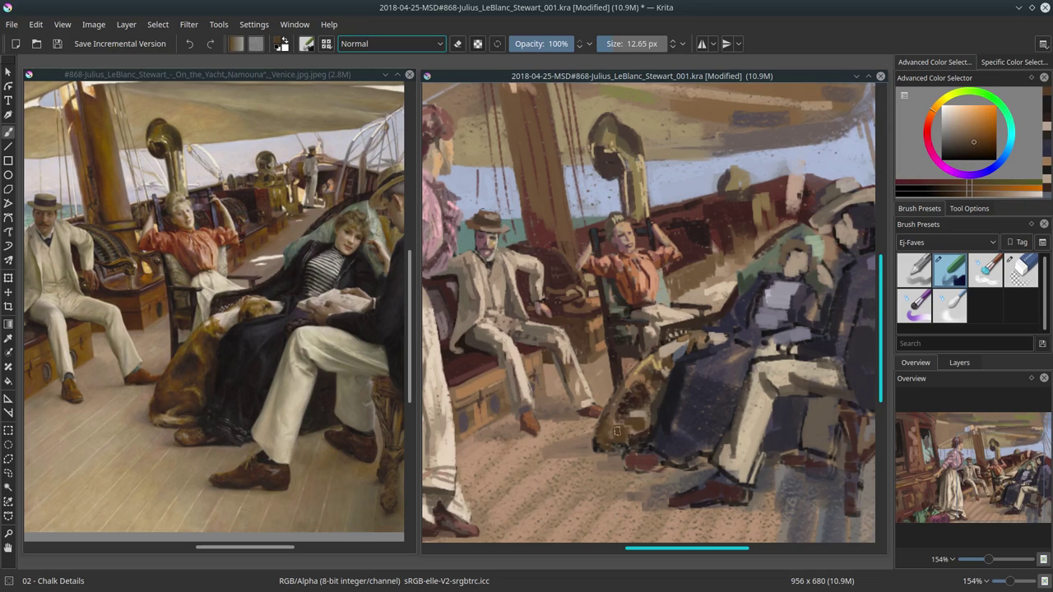
left_click(623, 374, "ctrl")
Sample dark blue-grey and red-brown around the dog, then its orange-brown fur.
left_click(644, 443, "ctrl")
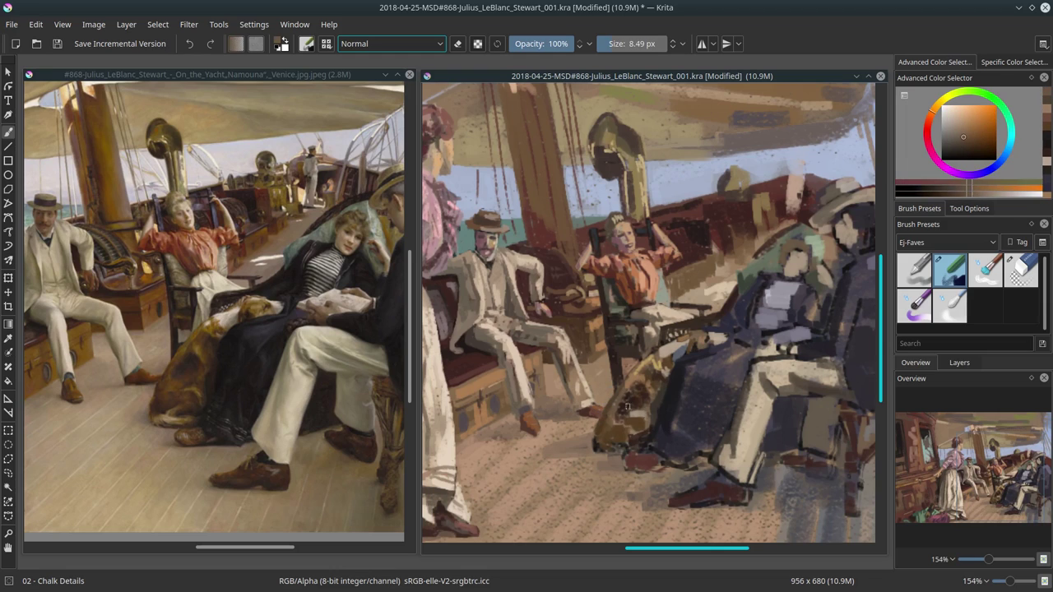
left_click(600, 441, "ctrl")
left_click(675, 444, "ctrl")
left_click(613, 447, "ctrl")
left_click(621, 452, "ctrl")
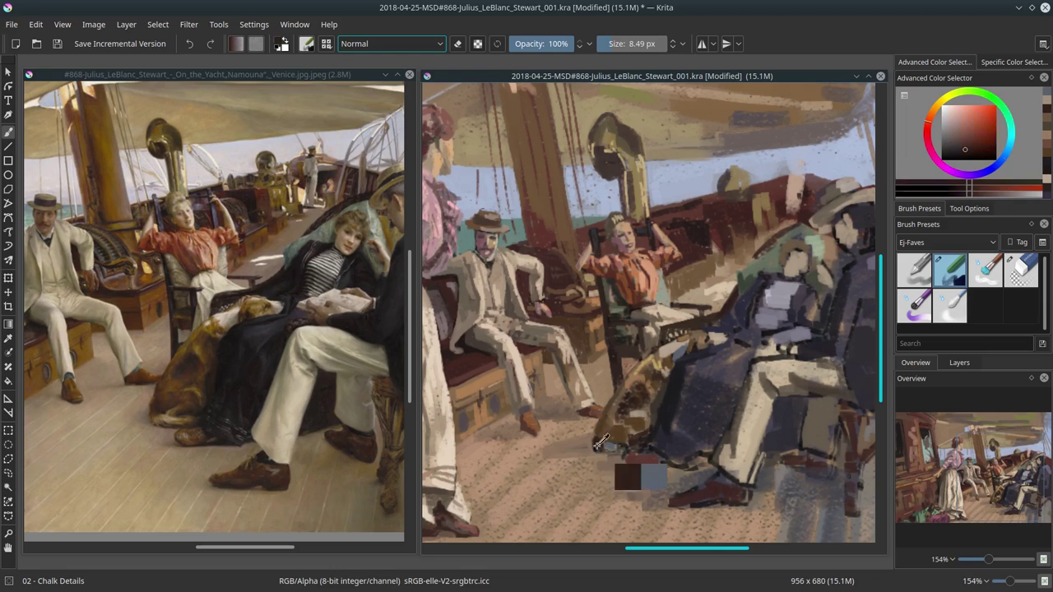
left_click(609, 442, "ctrl")
left_click(625, 447, "ctrl")
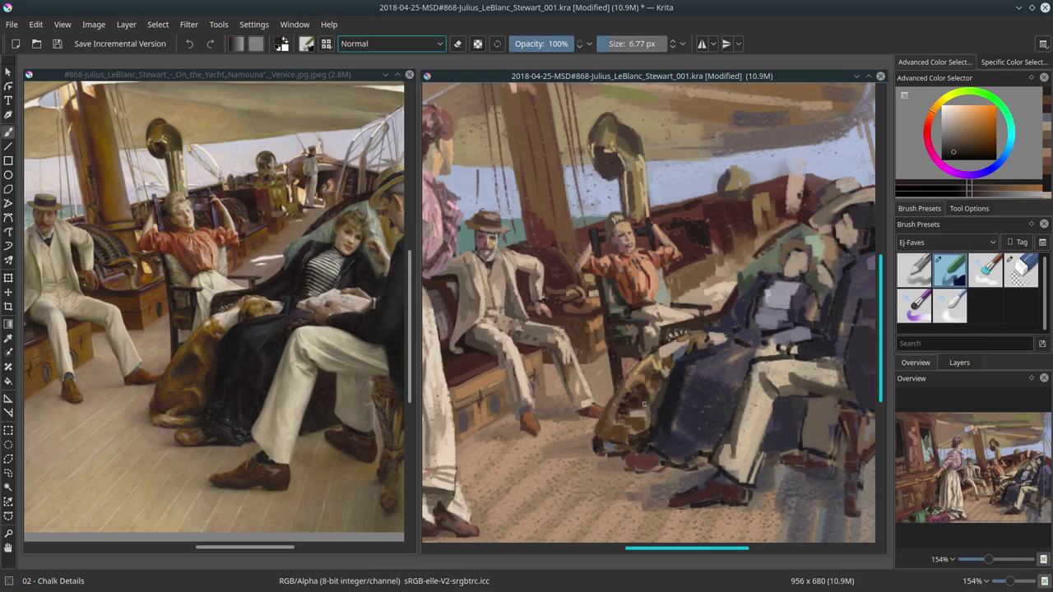
left_click(625, 436, "ctrl")
Paint orange into the dog's head with dark red shadows, resizing the brush.
left_click(633, 427, "ctrl")
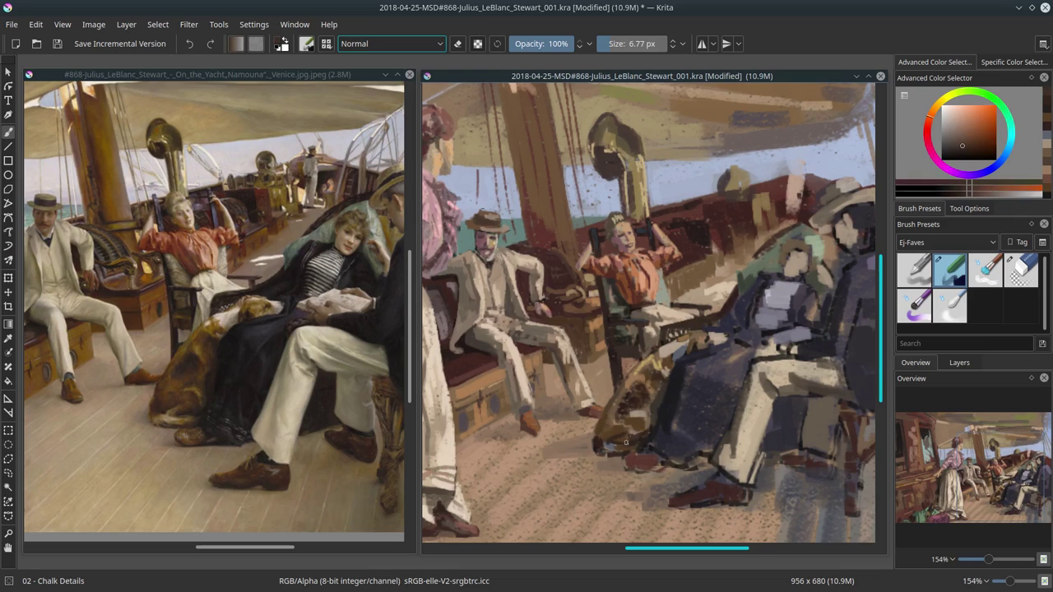
left_click(646, 421, "ctrl")
left_click(658, 415, "ctrl")
left_click(634, 385, "ctrl")
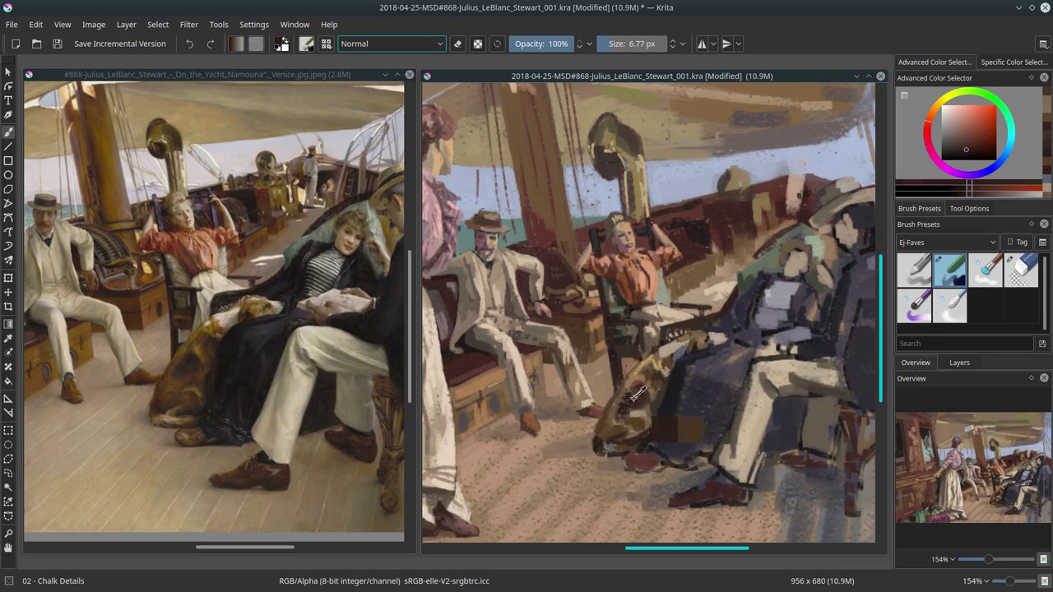
left_click(658, 392, "ctrl")
key("bracketright")
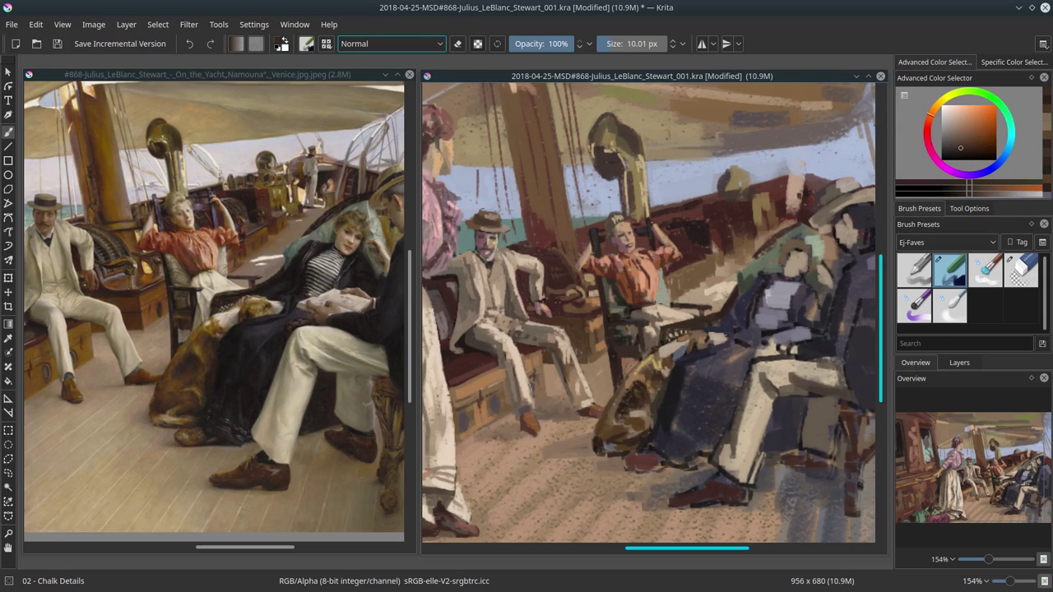
left_click(610, 436, "ctrl")
key("bracketleft")
left_click(595, 453, "ctrl")
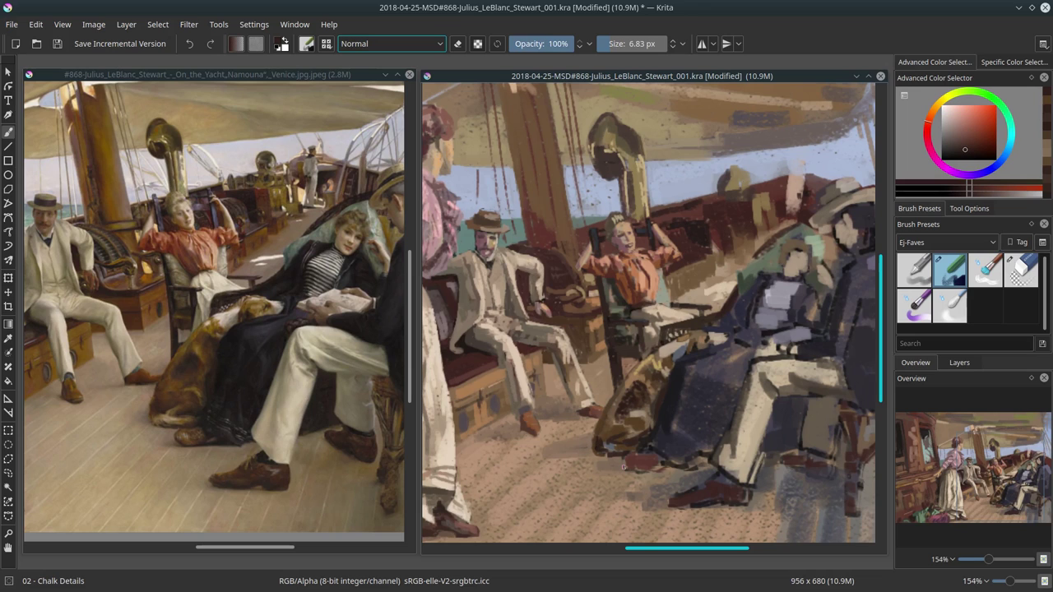
Save the yacht deck study .kra file, now 10.1 MiB, with Ctrl+S.
scroll(623, 465, "down", 4)
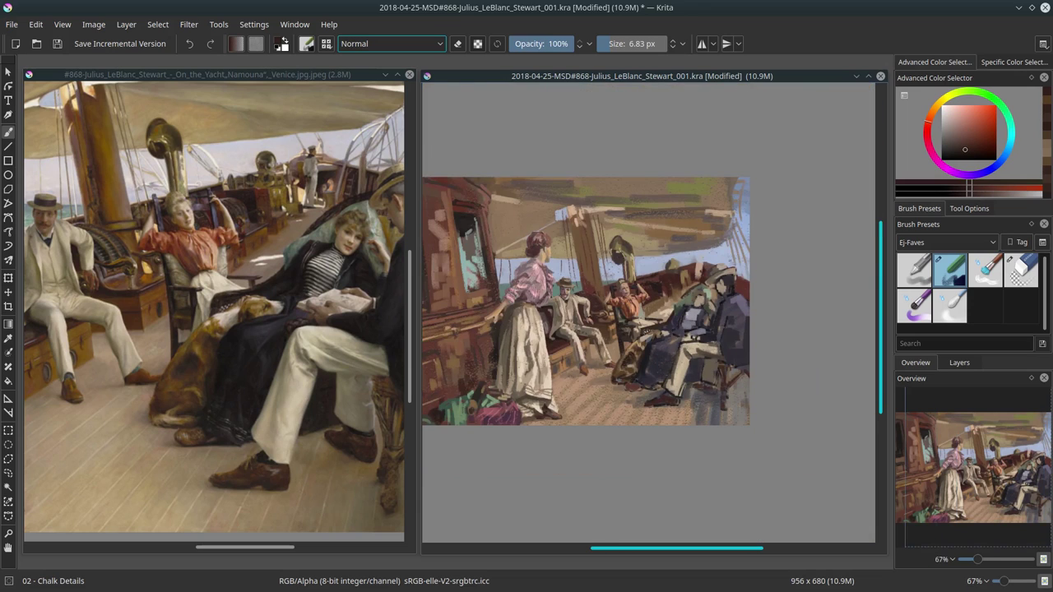
key("ctrl+s")
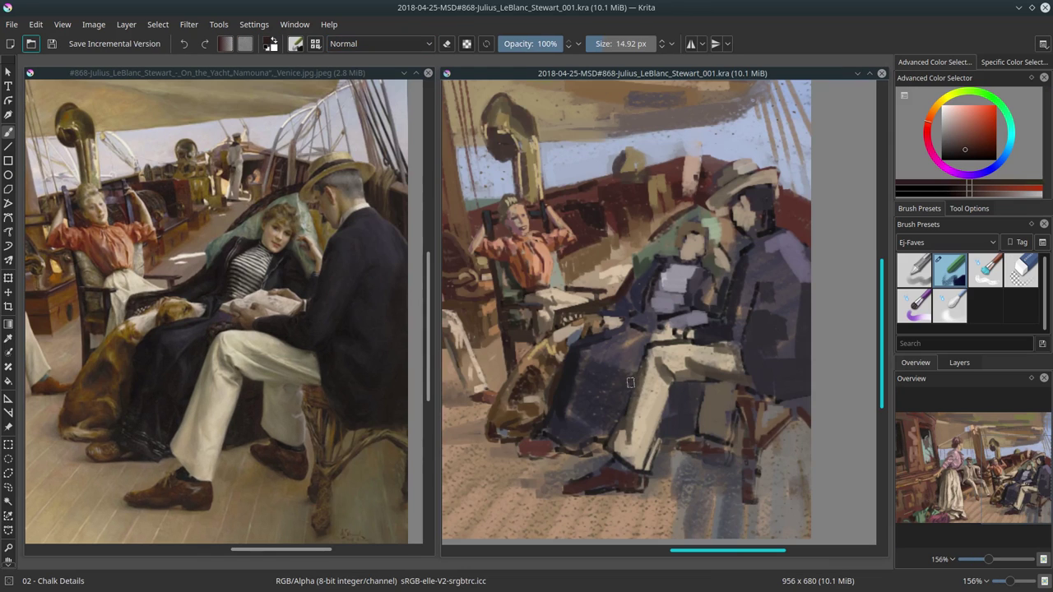
Paint small detail dabs on the seated woman with a finer brush.
key("bracketleft")
key("bracketleft")
key("bracketleft")
left_click_drag(592, 312, 670, 292)
mouse_move(637, 247)
left_mouse_down()
mouse_move(683, 284)
mouse_move(650, 238)
mouse_move(671, 206)
left_mouse_up()
key("bracketright")
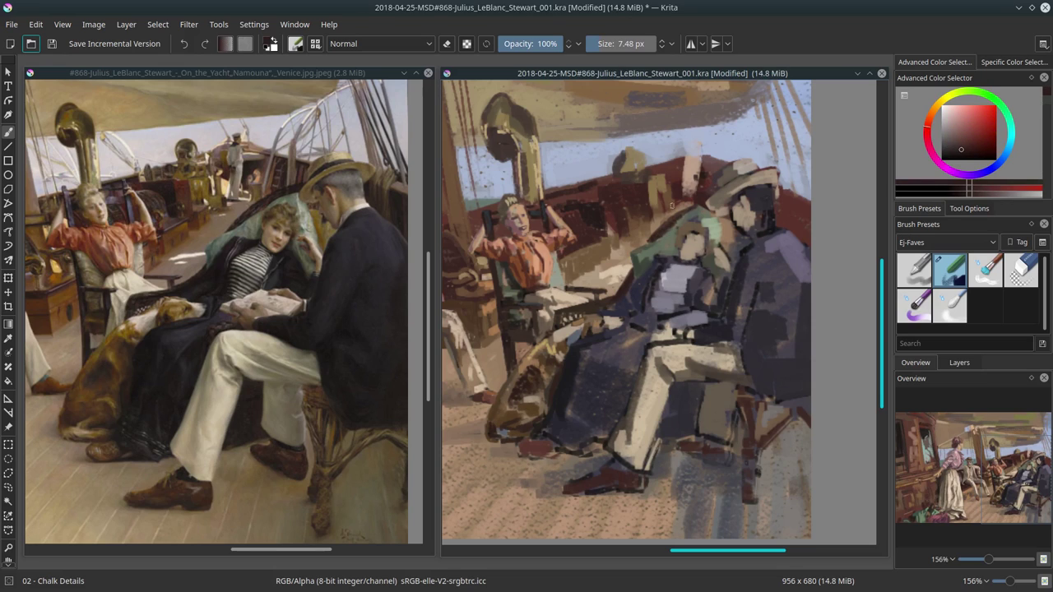
Paint light orange strokes around the man's hat.
left_click(703, 194, "ctrl")
left_click(699, 188, "ctrl")
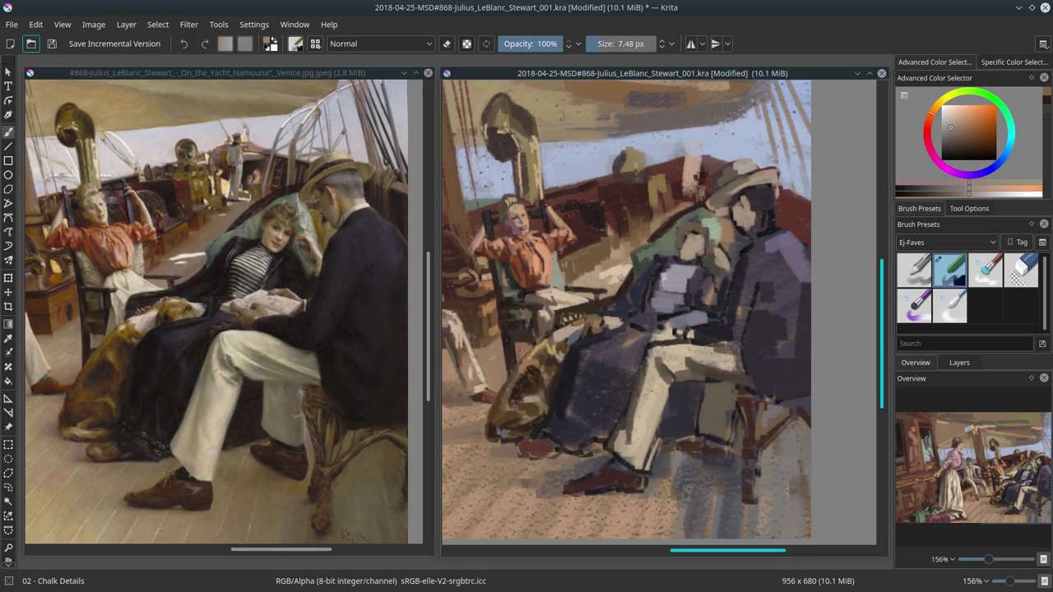
left_click_drag(721, 153, 698, 194)
key("bracketright")
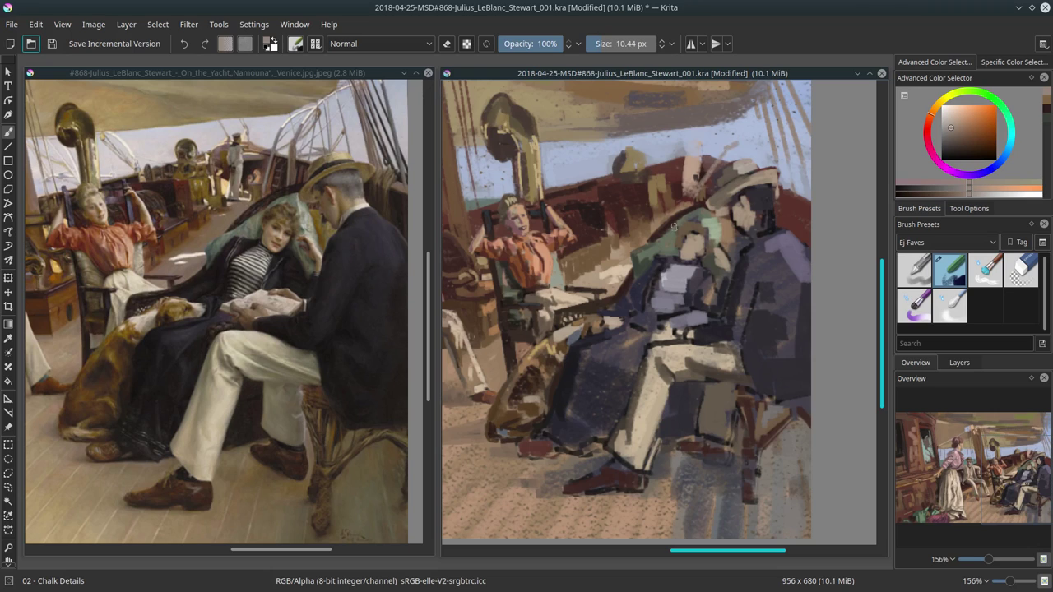
Paint a light tan stroke across the figures.
left_click(744, 247, "ctrl")
key("bracketright")
left_click(648, 236, "ctrl")
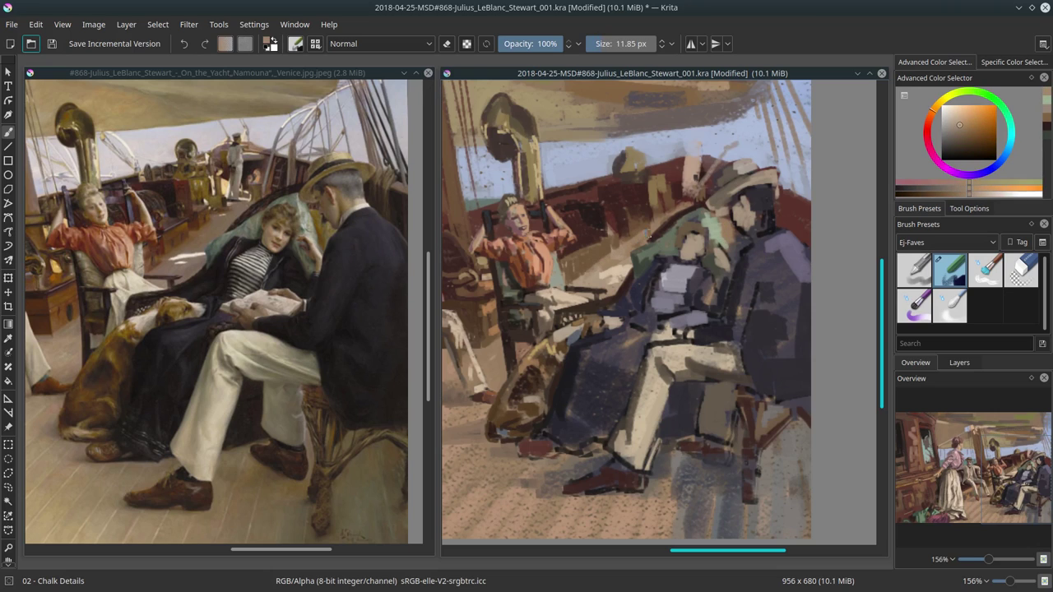
left_click_drag(648, 237, 663, 211)
Sample dark blue-purple, red-brown and light tan, then touch up the figures with small dabs.
left_click(623, 268, "ctrl")
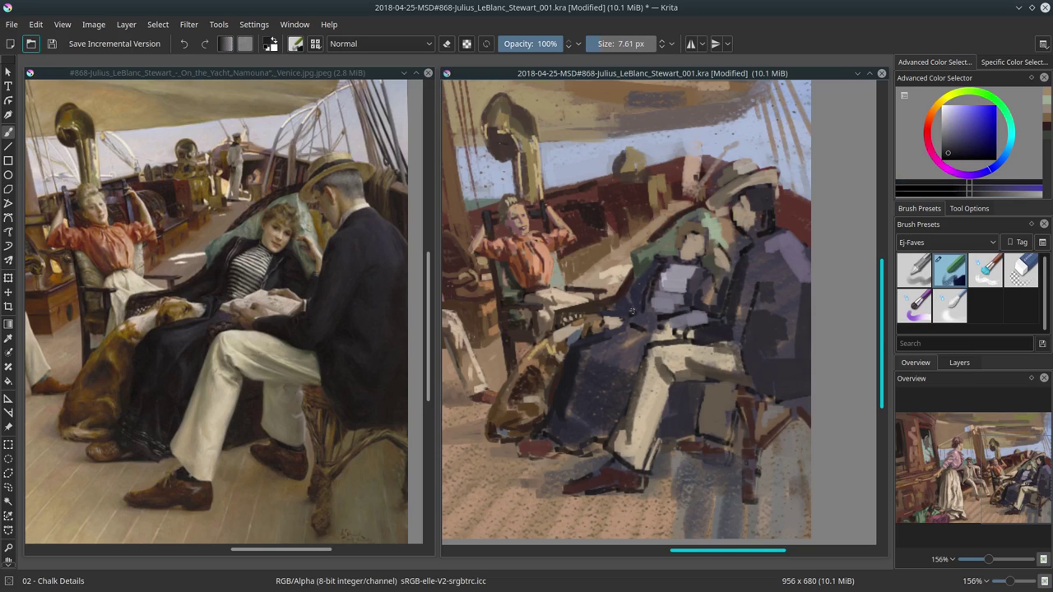
key("bracketleft")
left_click(695, 332, "ctrl")
left_click(623, 308, "ctrl")
key("bracketleft")
key("bracketleft")
key("bracketleft")
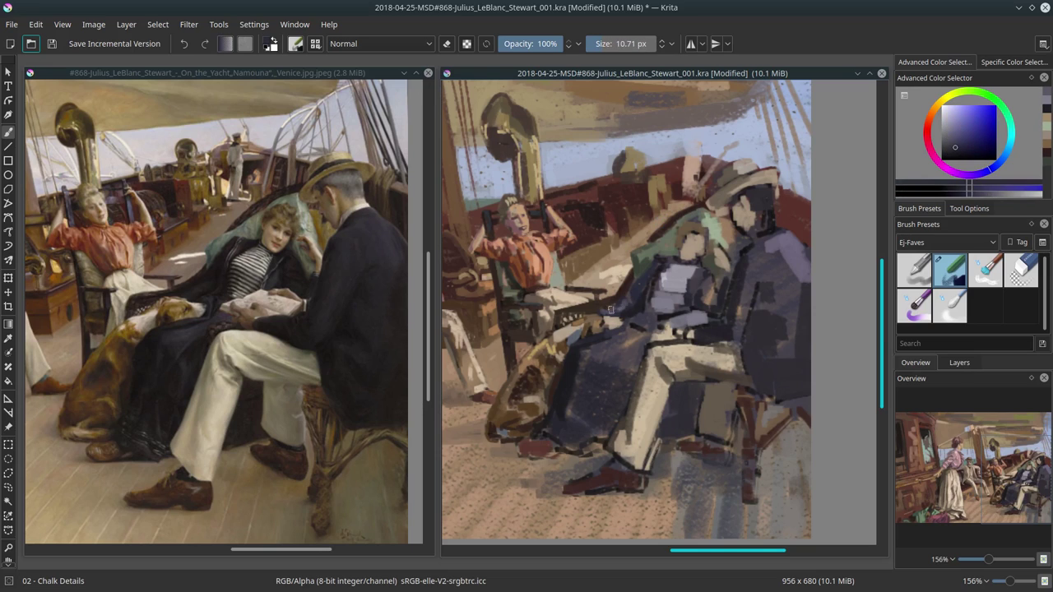
left_click(633, 279, "ctrl")
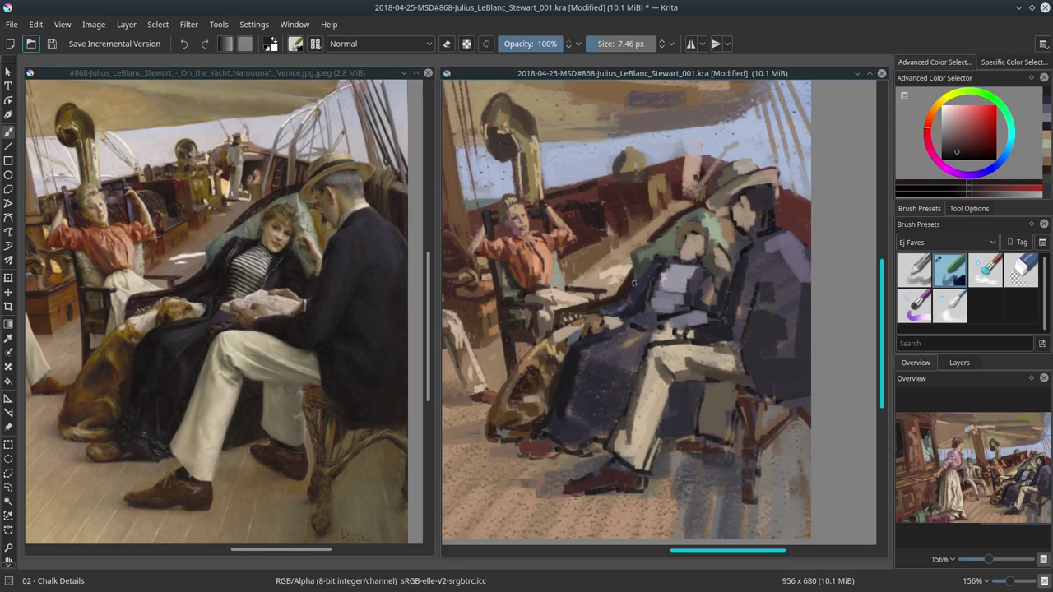
left_click(634, 265, "ctrl")
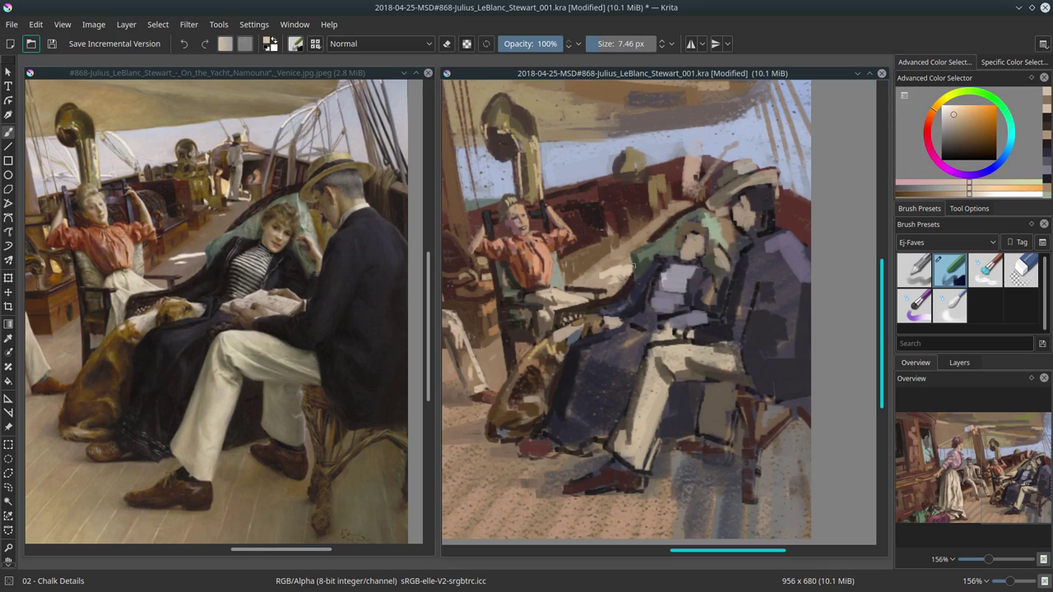
left_click(642, 247, "ctrl")
Sample cushion green and tan-orange shades from the painting while resizing the brush.
left_click(659, 272, "ctrl")
left_click(682, 239, "ctrl")
left_click(706, 220, "ctrl")
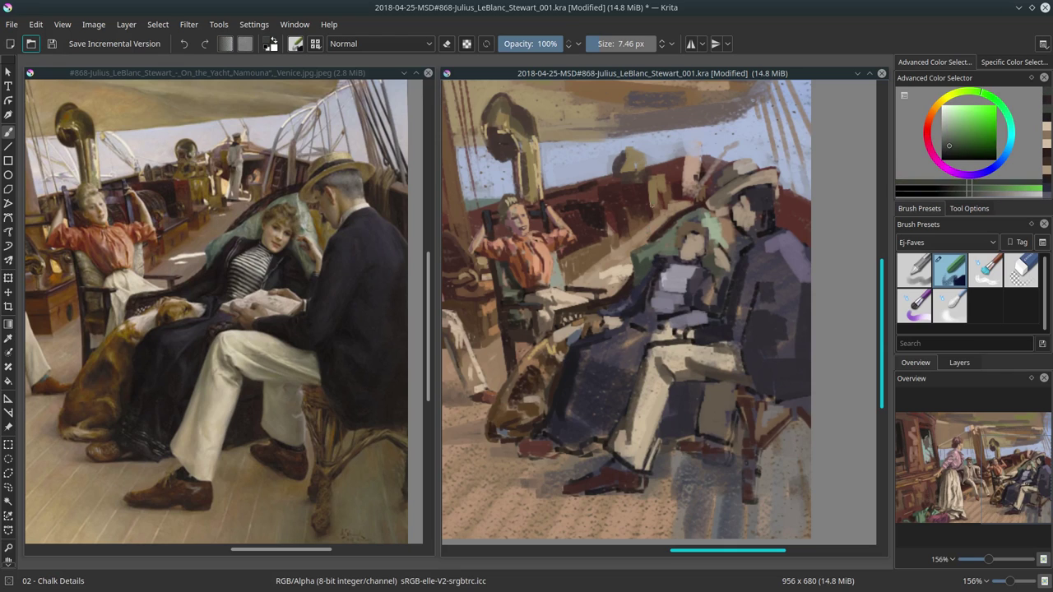
left_click(691, 290, "ctrl")
left_click(687, 220, "ctrl")
key("bracketright")
key("bracketright")
key("bracketright")
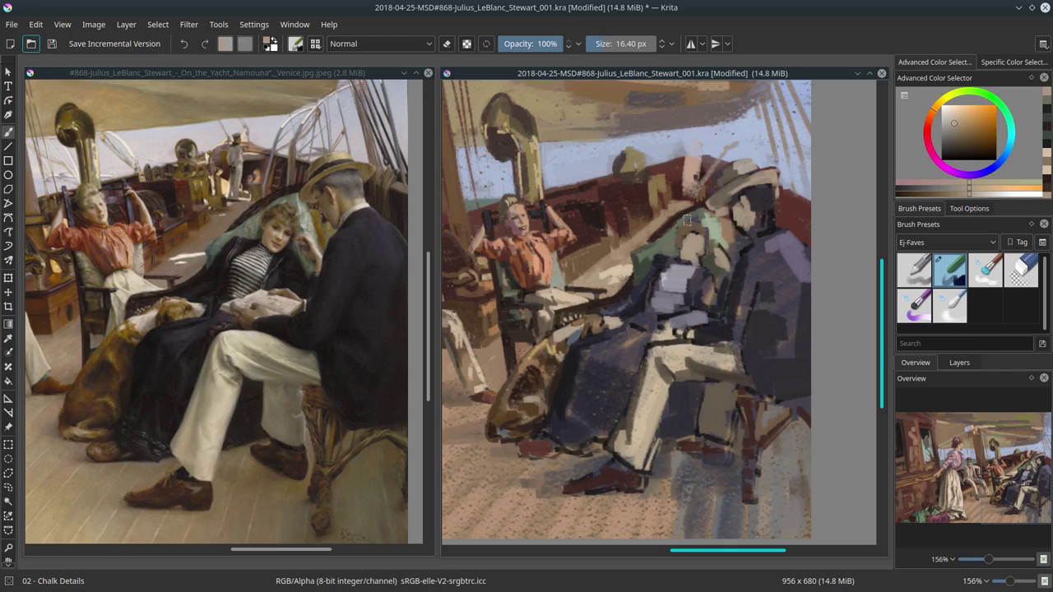
left_click(711, 246, "ctrl")
left_click(797, 215, "ctrl")
left_click(769, 179, "ctrl")
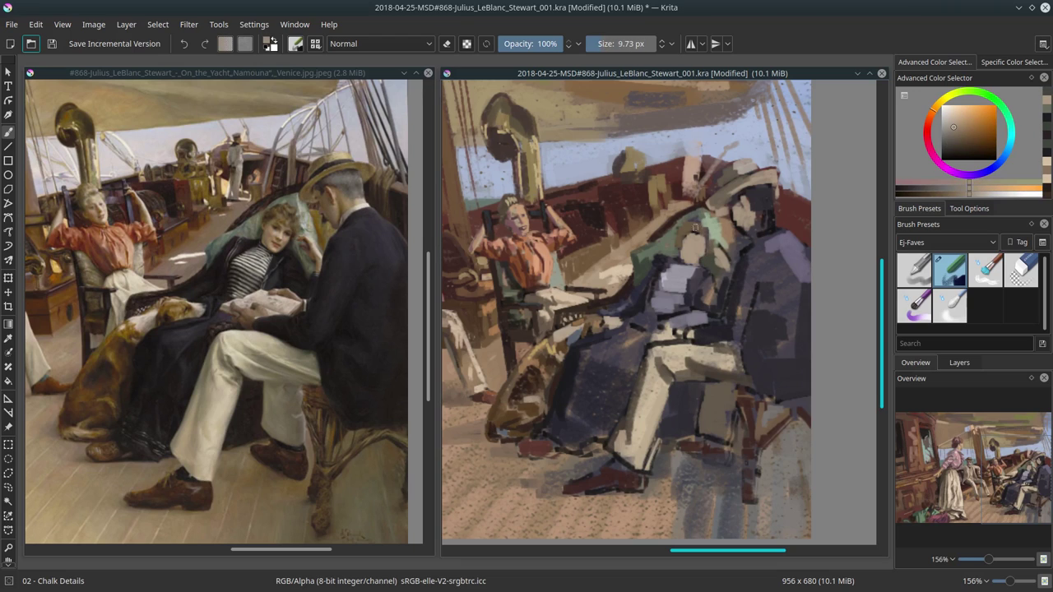
key("bracketleft")
key("bracketleft")
Sample cushion greens, a light skin tone and dark clothing purple.
left_click(703, 224, "ctrl")
left_click(765, 291, "ctrl")
left_click(721, 244, "ctrl")
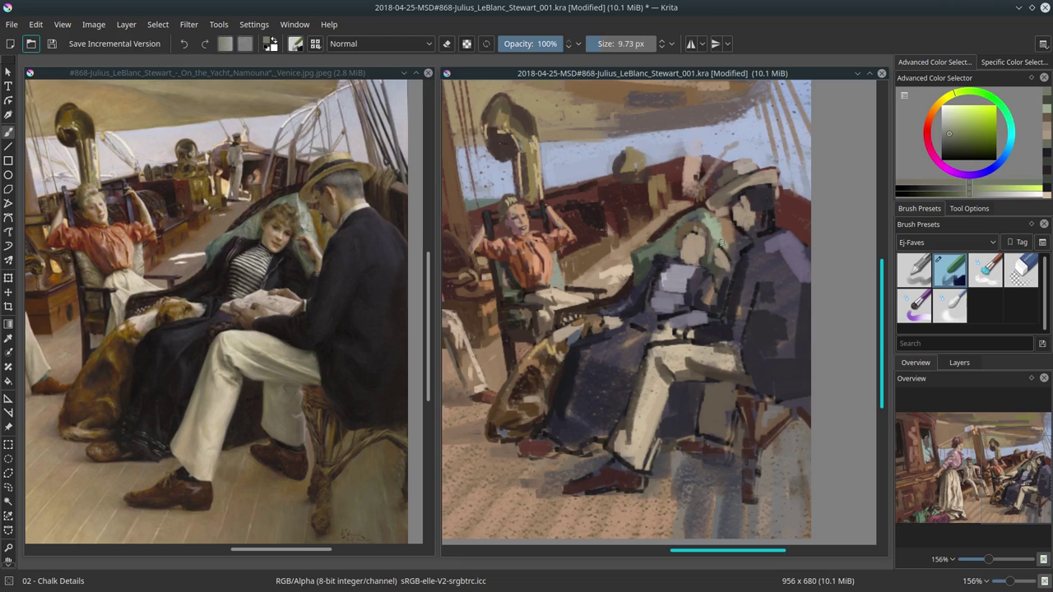
left_click(719, 293, "ctrl")
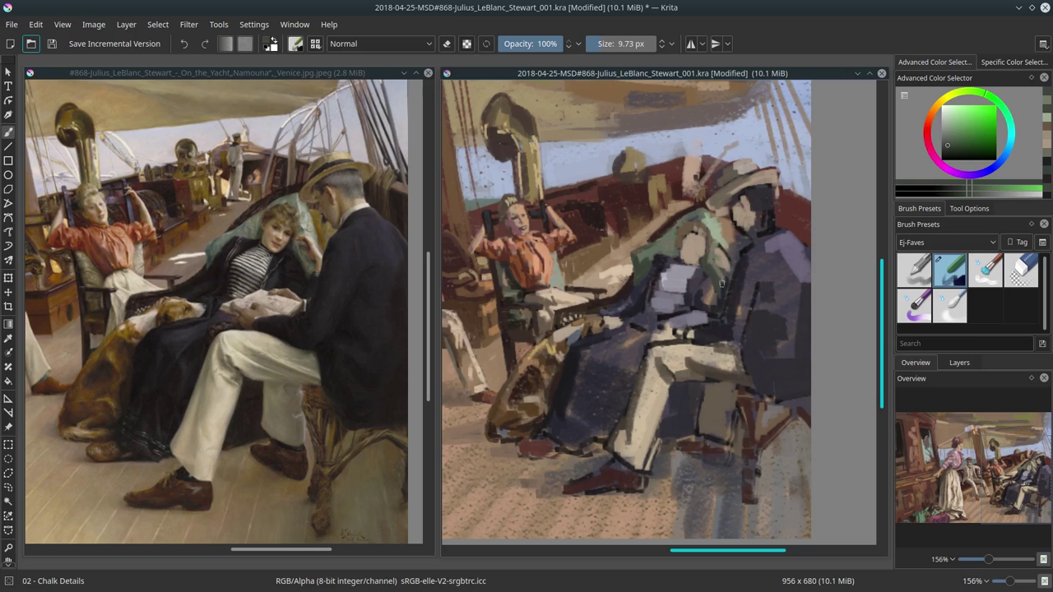
left_click(745, 291, "ctrl")
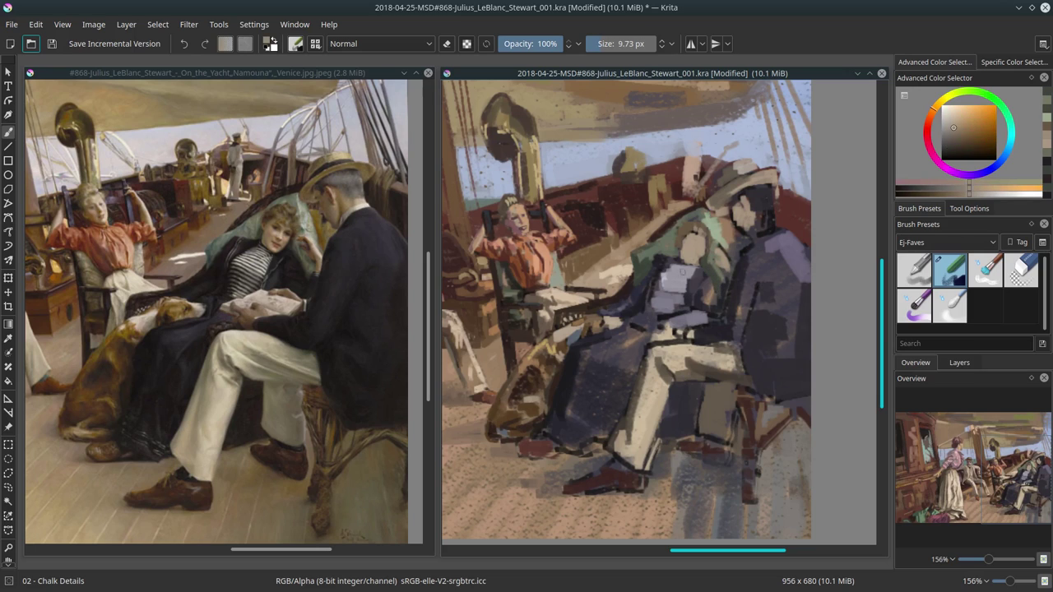
left_click(551, 247, "ctrl")
key("bracketright")
key("bracketright")
key("bracketright")
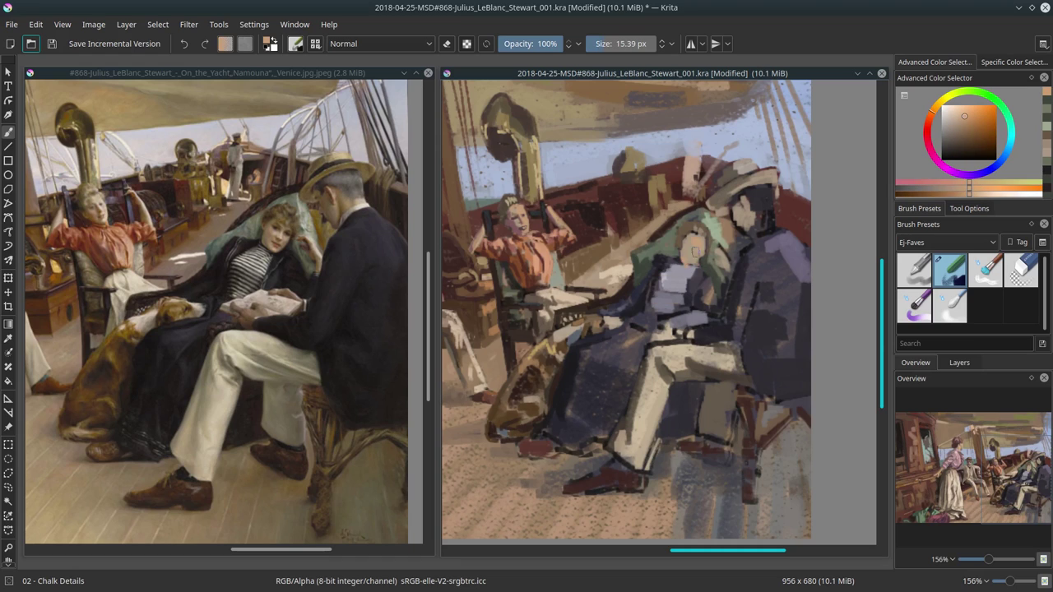
left_click(706, 282, "ctrl")
key("bracketleft")
key("bracketleft")
key("bracketleft")
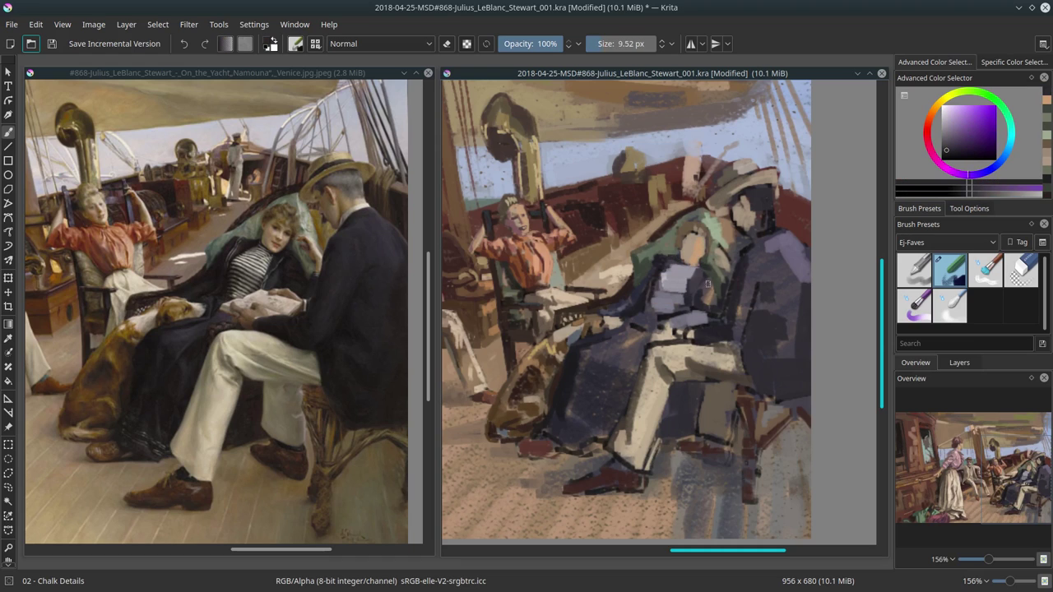
Paint a lavender patch on the woman's lap and a dark shadow beneath it.
left_click(705, 276, "ctrl")
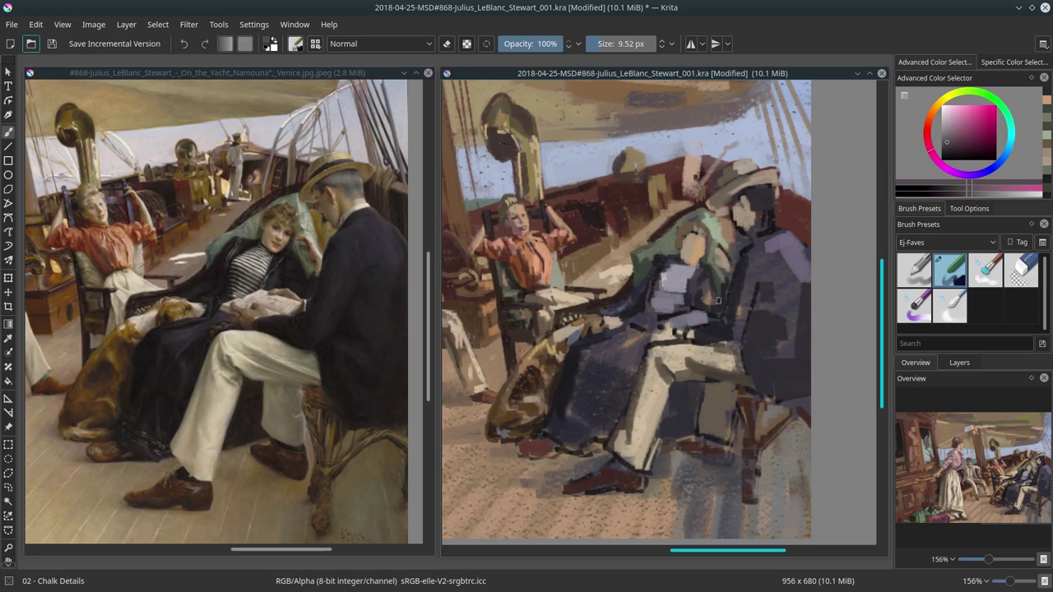
left_click_drag(682, 284, 690, 311)
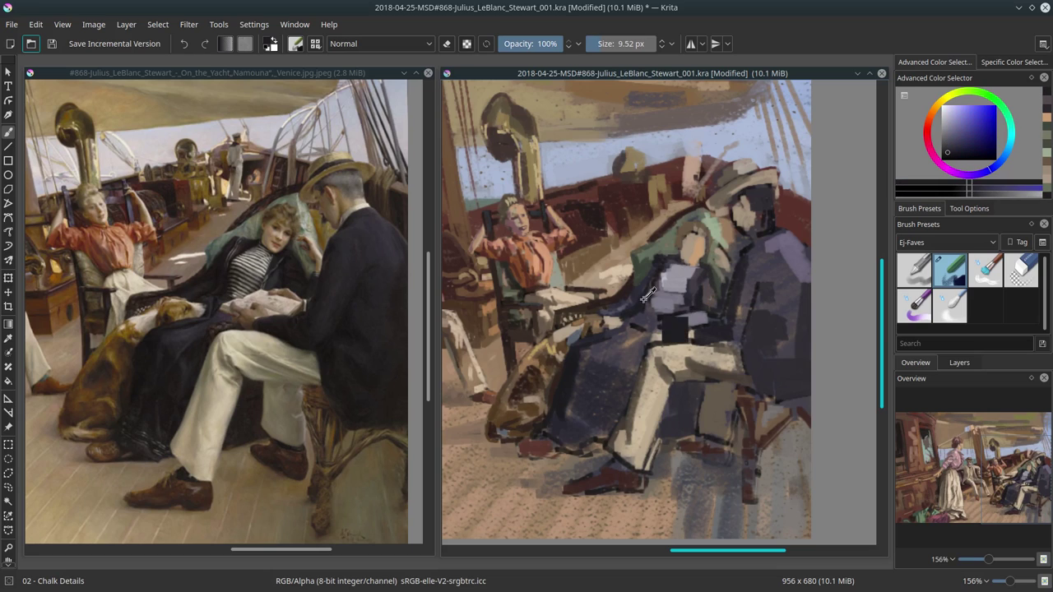
key("bracketright")
key("bracketright")
key("bracketright")
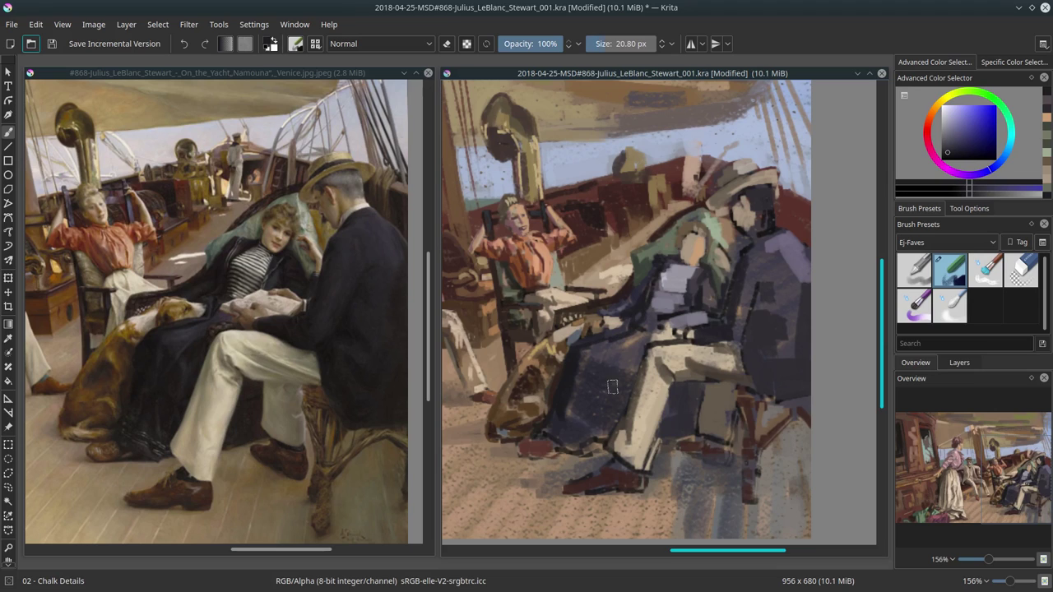
left_click_drag(609, 383, 635, 359)
key("bracketleft")
key("bracketleft")
key("bracketleft")
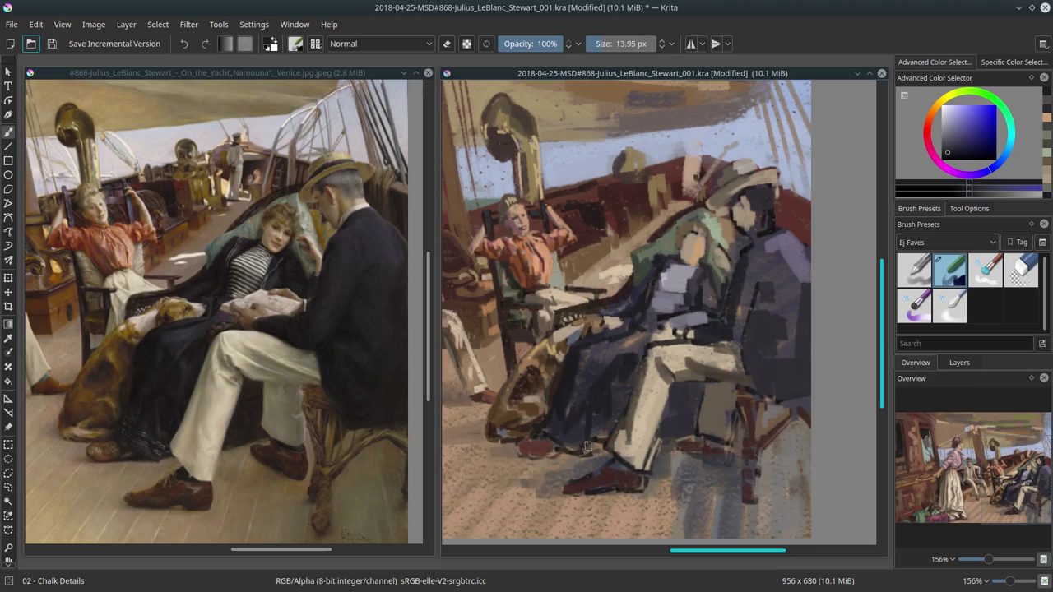
Dab a dark grey patch on the figure, then cover it with light pinkish strokes.
left_click(671, 366, "ctrl")
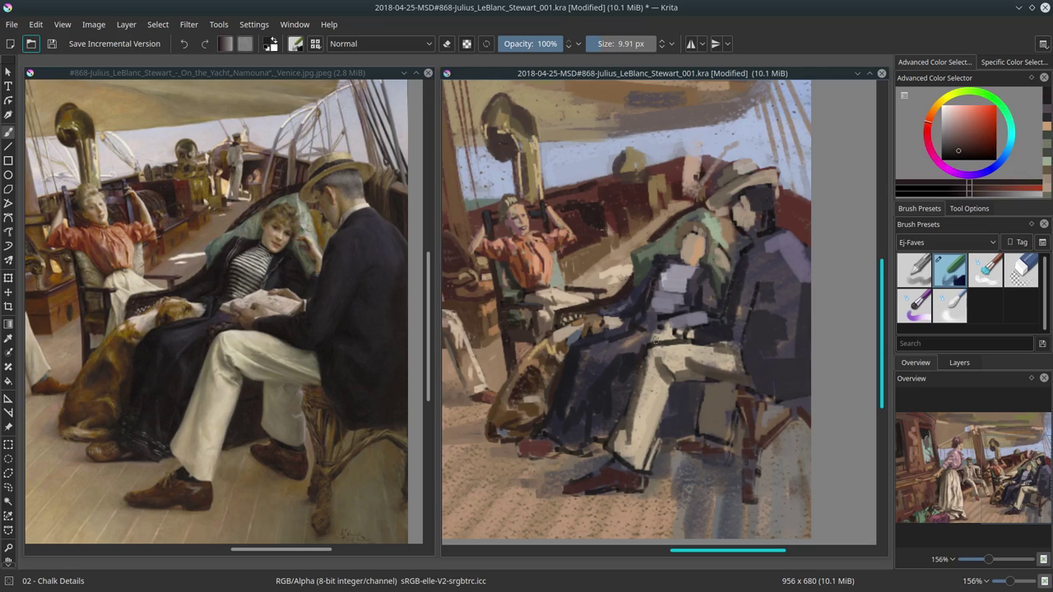
left_click(664, 375, "ctrl")
left_click(676, 337)
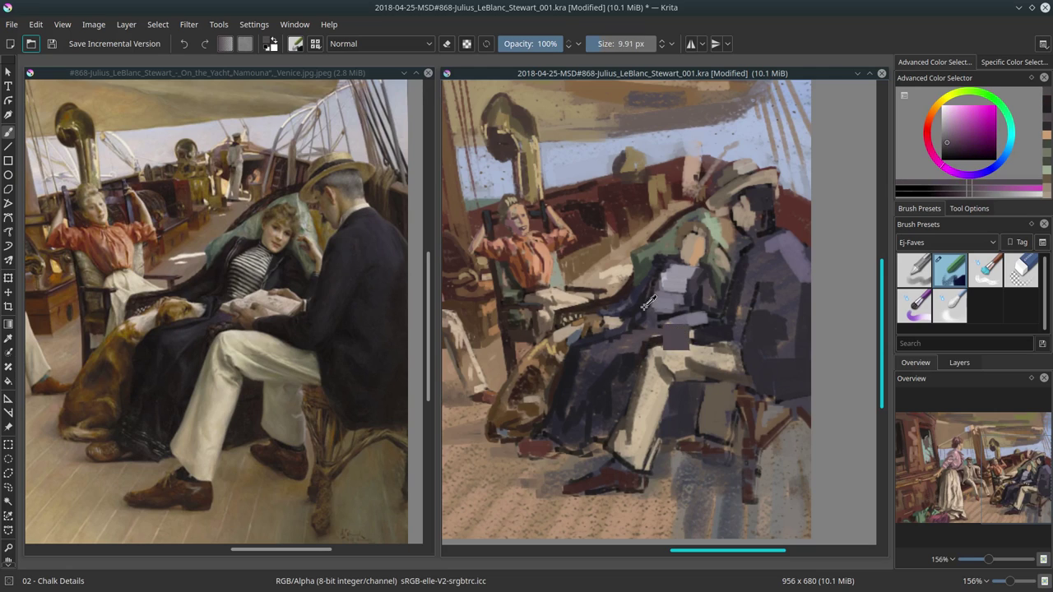
left_click(658, 312, "ctrl")
mouse_move(676, 325)
left_mouse_down()
mouse_move(699, 300)
mouse_move(625, 324)
left_mouse_up()
key("bracketleft")
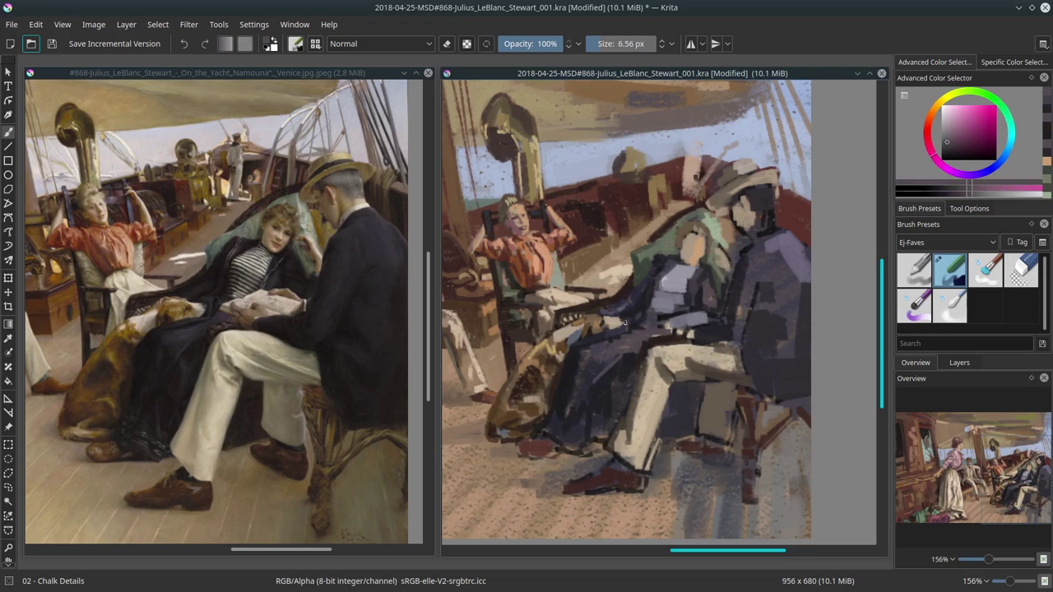
Sample dark blue-grey and dark red while panning between the left and right figures.
left_click(633, 433, "ctrl")
key("bracketright")
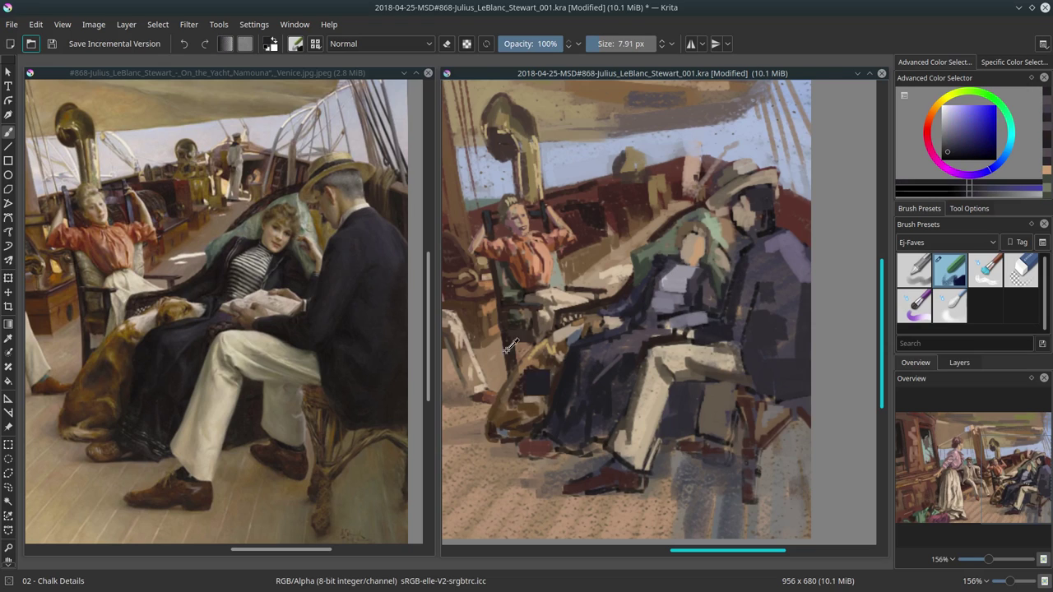
left_click(538, 382, "ctrl")
key("bracketright")
key("bracketright")
key("bracketright")
mouse_move(478, 470)
left_mouse_down()
mouse_move(649, 428)
mouse_move(576, 429)
left_mouse_up()
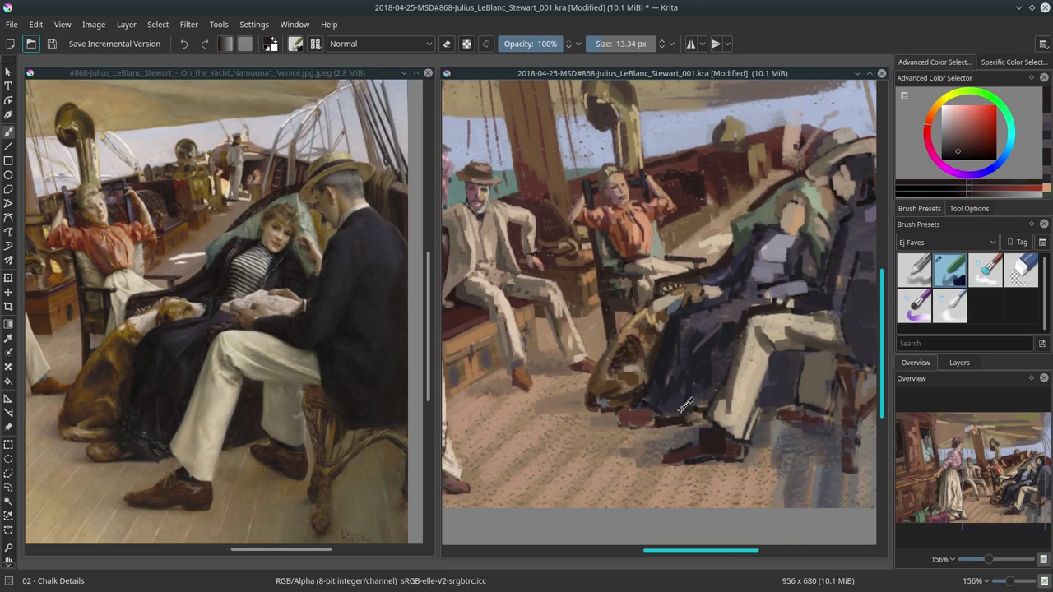
key("bracketleft")
key("bracketleft")
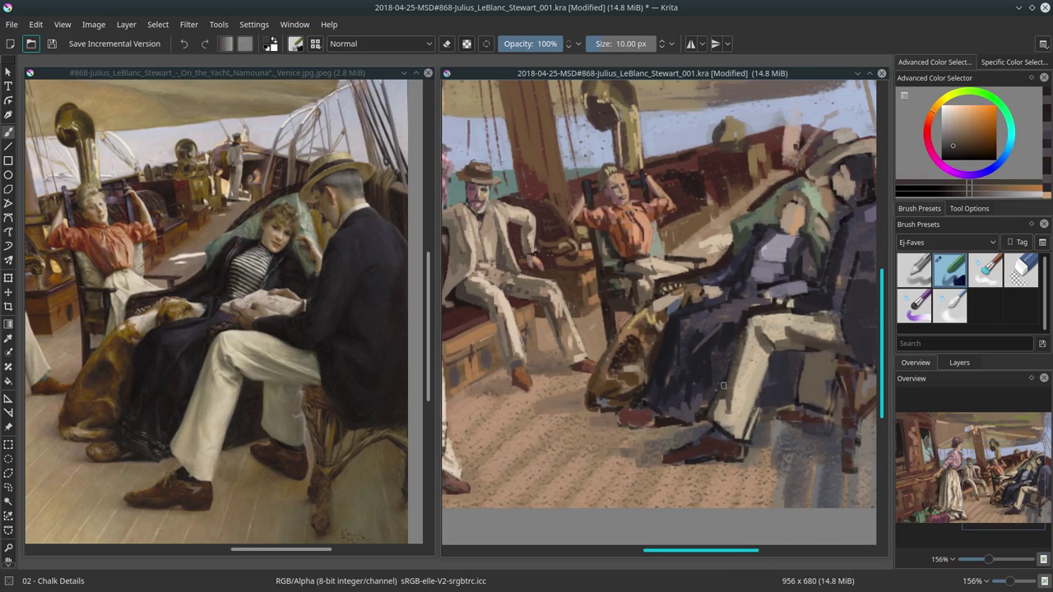
left_click_drag(750, 309, 605, 327)
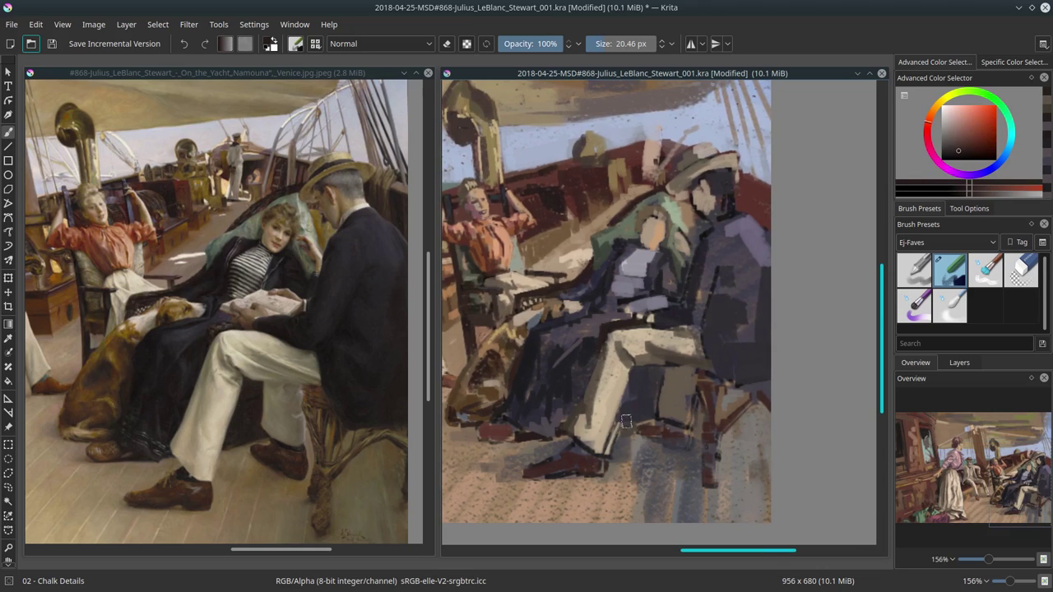
key("bracketright")
key("bracketright")
key("bracketright")
Dab light beige onto the lower figure, then cover it with dark brown.
left_click(609, 462, "ctrl")
key("bracketleft")
key("bracketleft")
key("bracketleft")
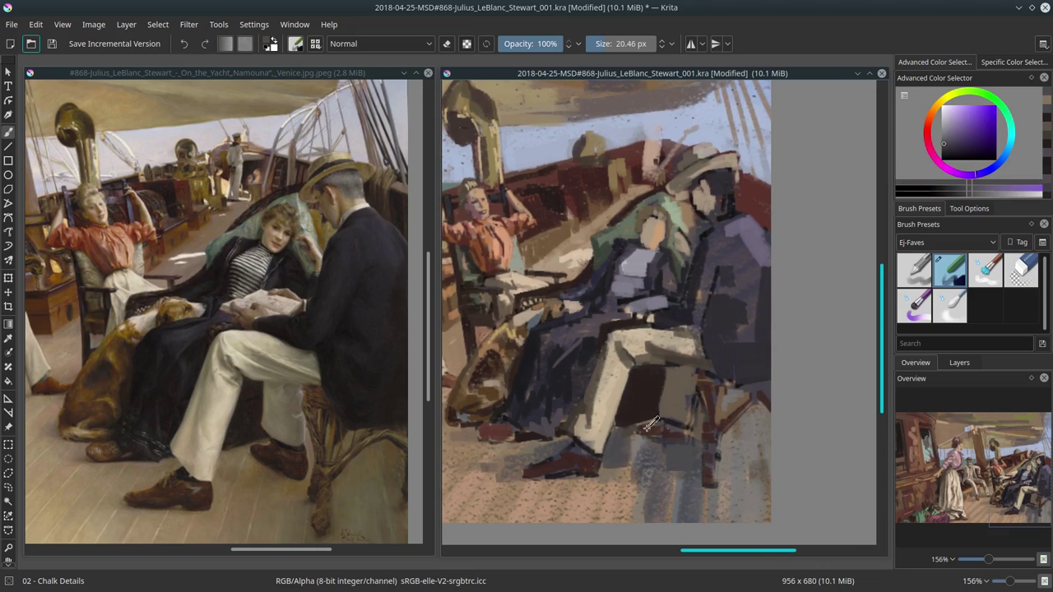
left_click(648, 375, "ctrl")
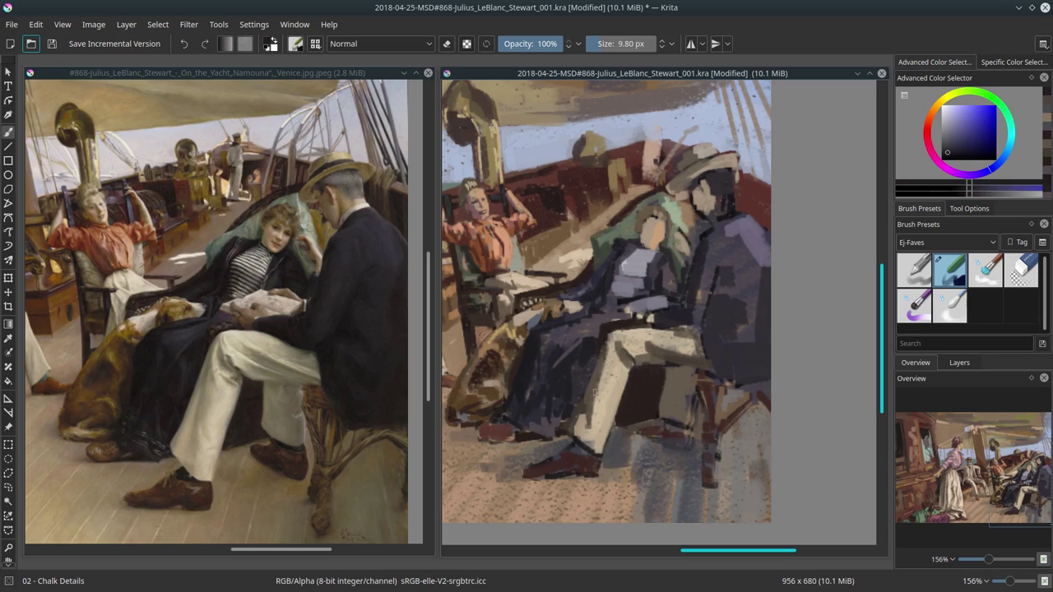
left_click(613, 362, "ctrl")
left_click(622, 429)
left_click(598, 392, "ctrl")
left_click(623, 430)
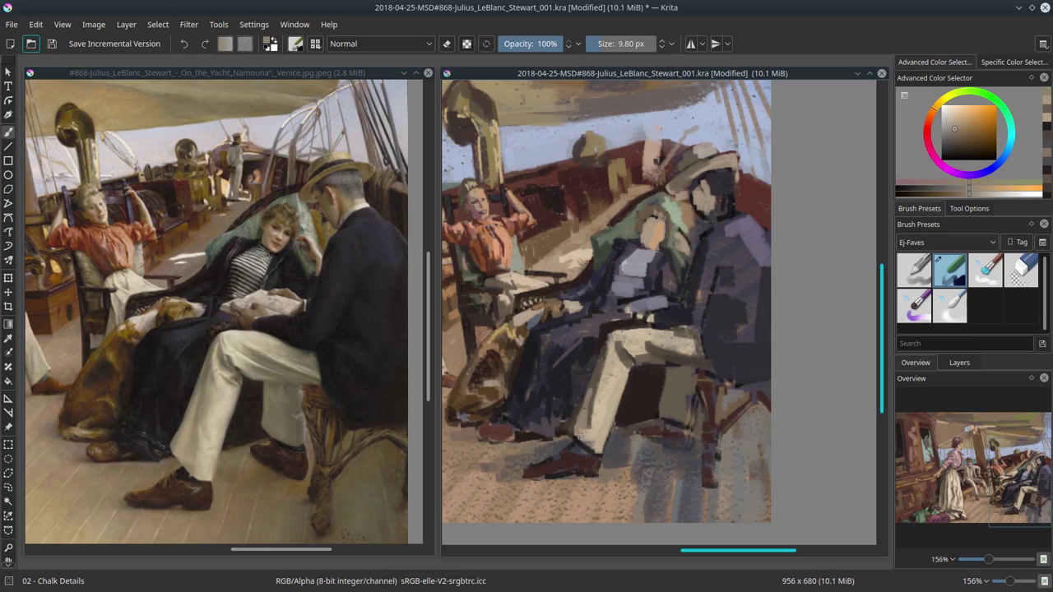
left_click(623, 431, "ctrl")
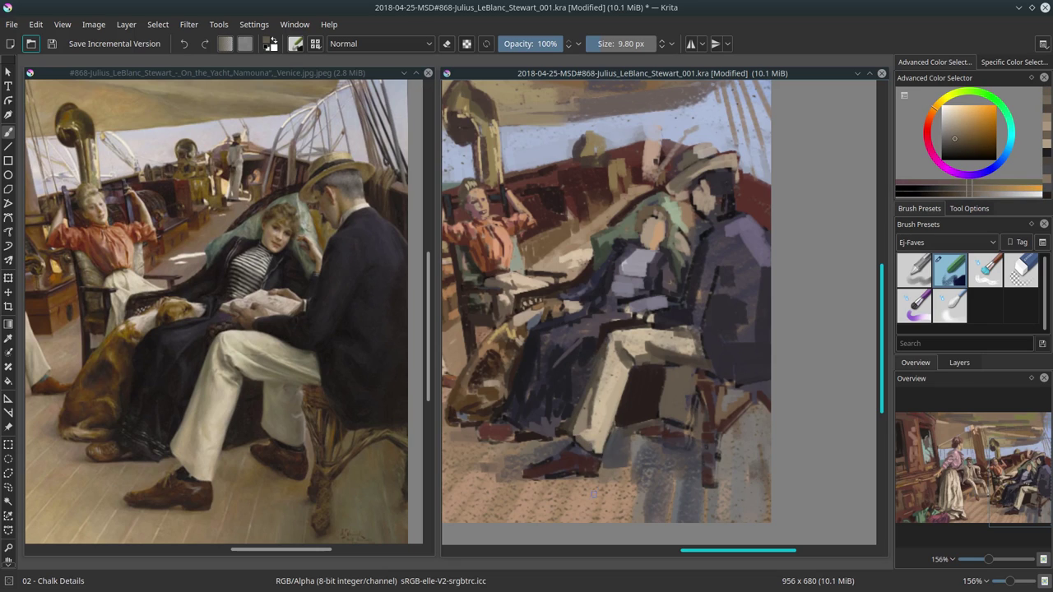
Paint a small dark grey-brown stroke near the wicker chair, resizing the brush between 7 and 10 px.
left_click(609, 325, "ctrl")
left_click_drag(609, 324, 583, 328)
left_click(584, 328, "ctrl")
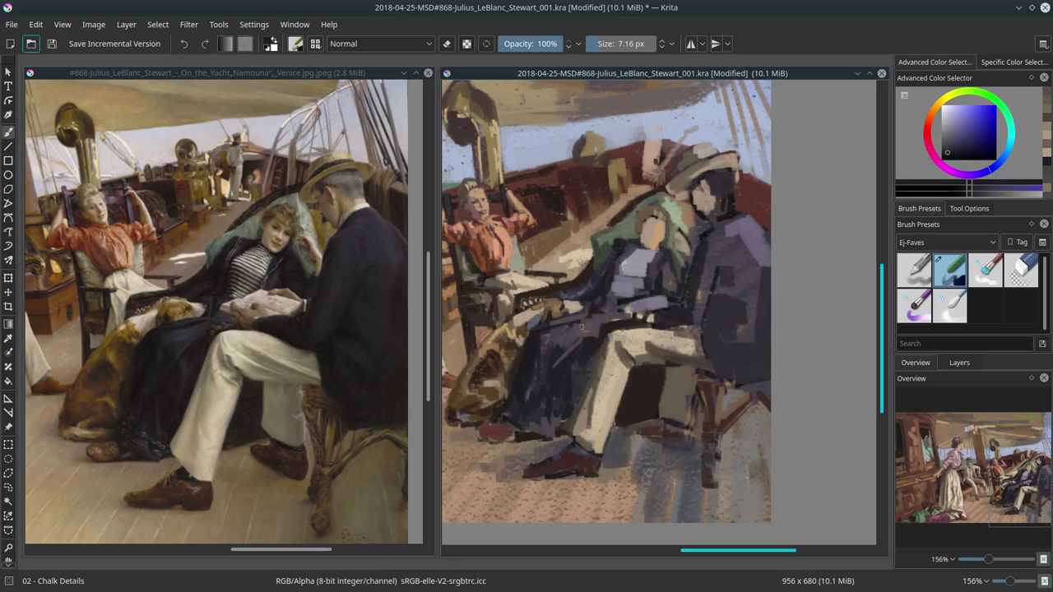
left_click(592, 314, "ctrl")
left_click(543, 305, "ctrl")
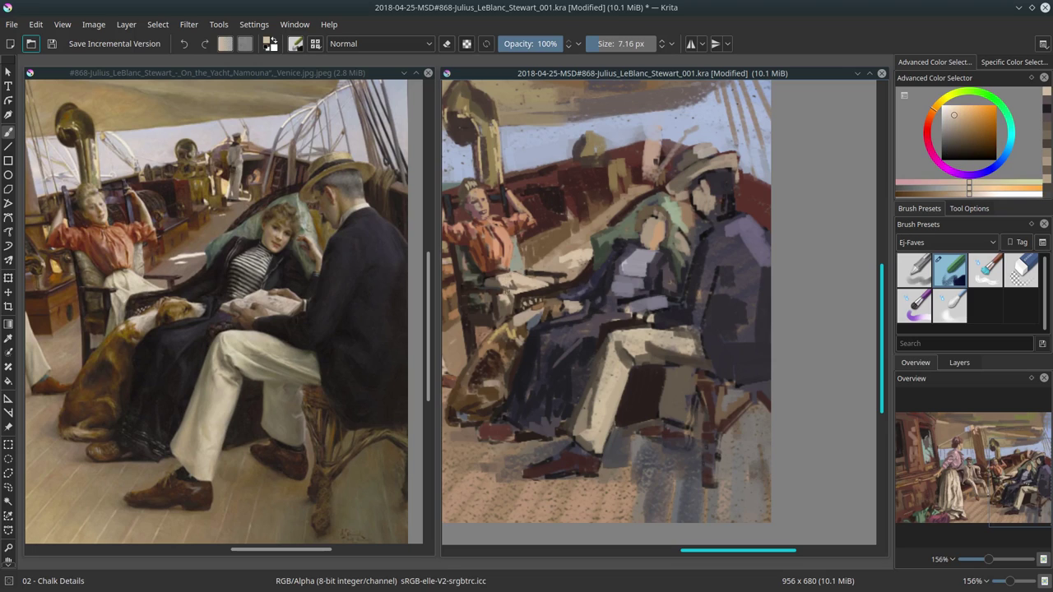
left_click(567, 354, "ctrl")
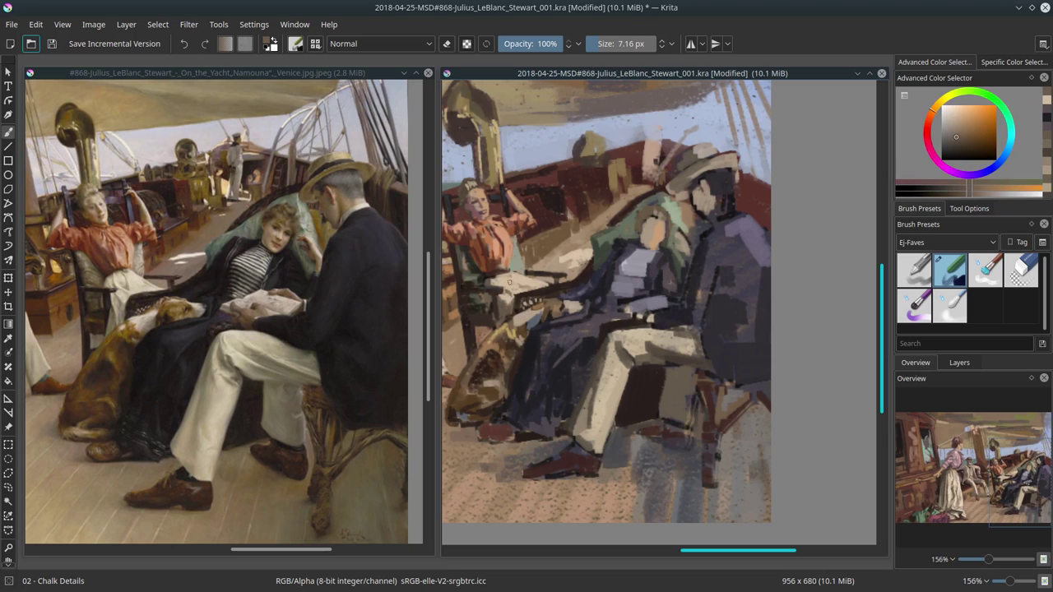
left_click_drag(509, 282, 509, 271)
left_click(615, 263, "ctrl")
mouse_move(617, 263)
left_mouse_down()
mouse_move(650, 262)
mouse_move(635, 257)
left_mouse_up()
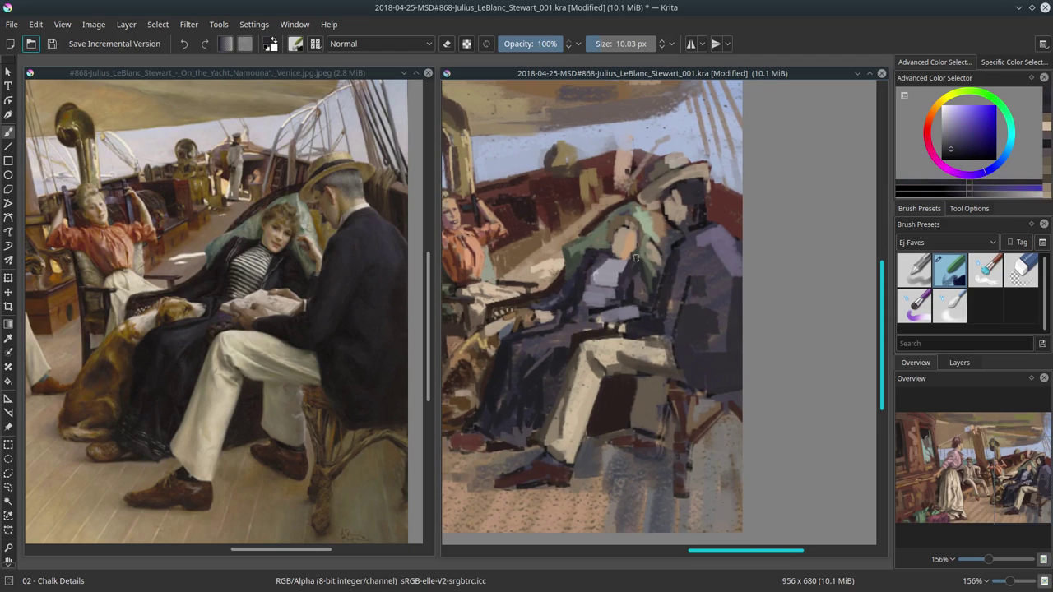
Sample grey-lavender and mauve-grey tones from the bodice, then dab dark grey and undo the dabs.
left_click(629, 239, "ctrl")
key("bracketleft")
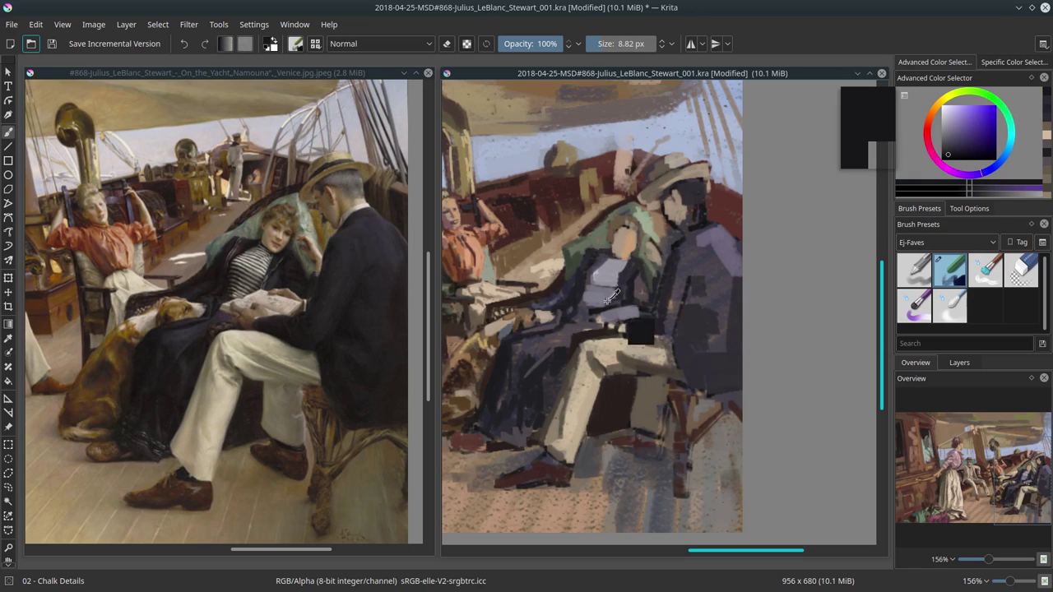
left_click(610, 306, "ctrl")
left_click(595, 283, "ctrl")
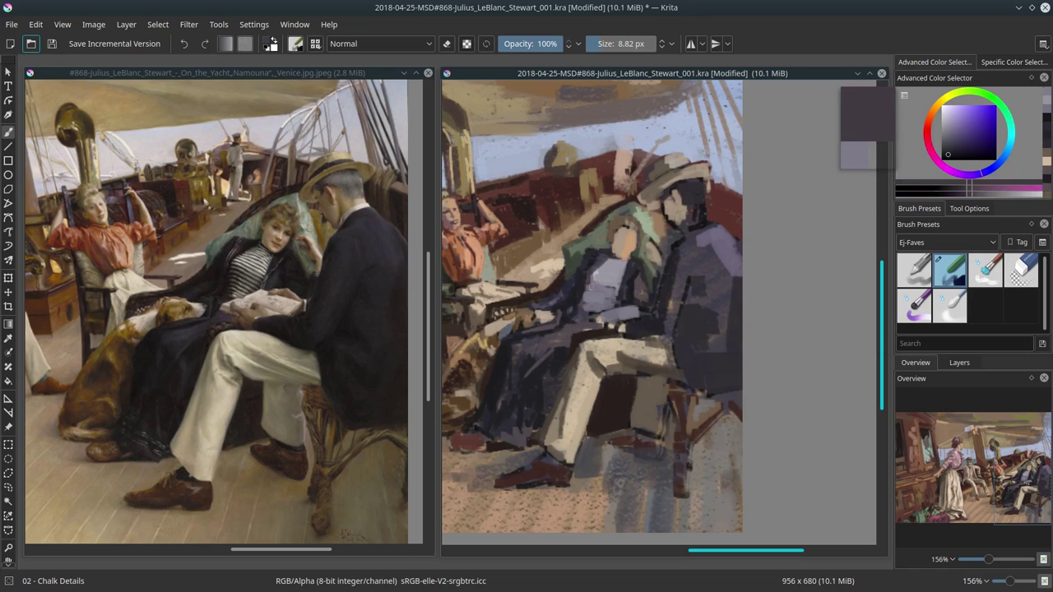
left_click(599, 281, "ctrl")
left_click(592, 240, "ctrl")
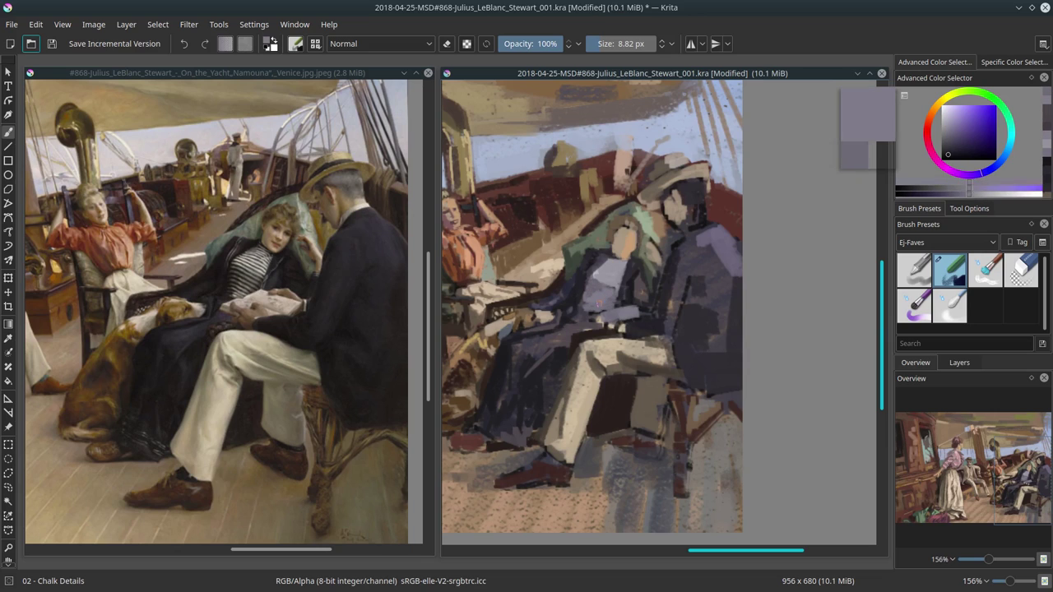
left_click(587, 302, "ctrl")
left_click(635, 288, "ctrl")
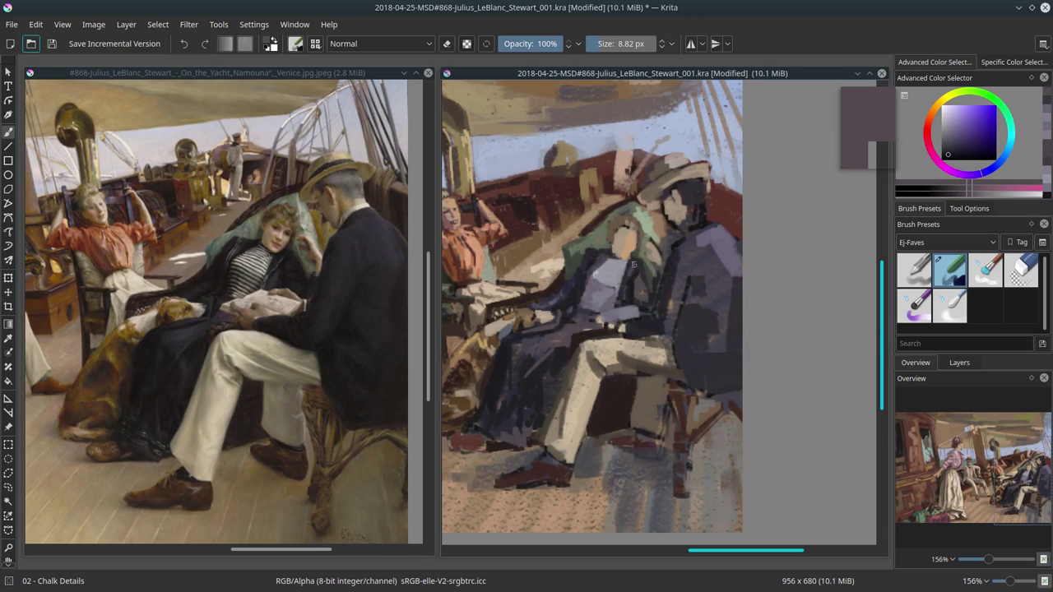
left_click(645, 285, "ctrl")
left_click(609, 346)
key("ctrl+z")
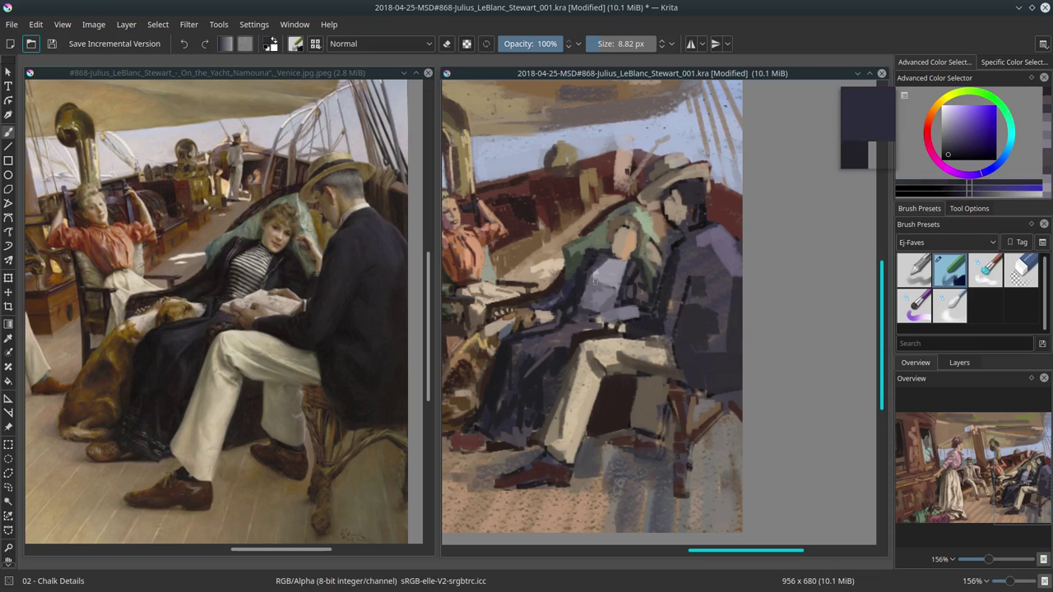
left_click(611, 356)
key("ctrl+z")
Resize the brush from 10 px down to 5 px and paint a sampled colour onto the bodice.
left_click(635, 264, "ctrl")
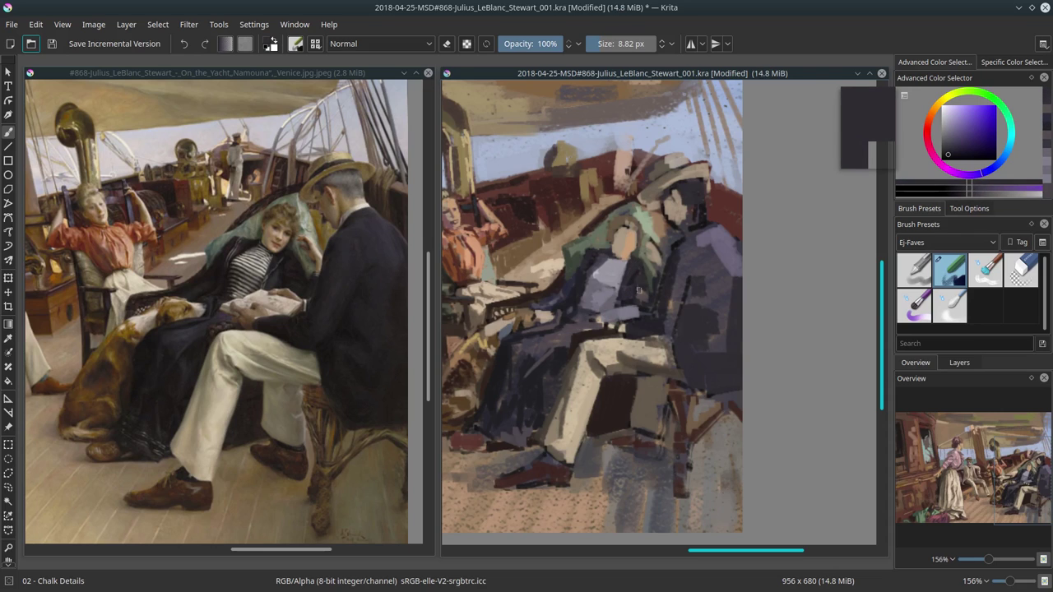
left_click(634, 290, "ctrl")
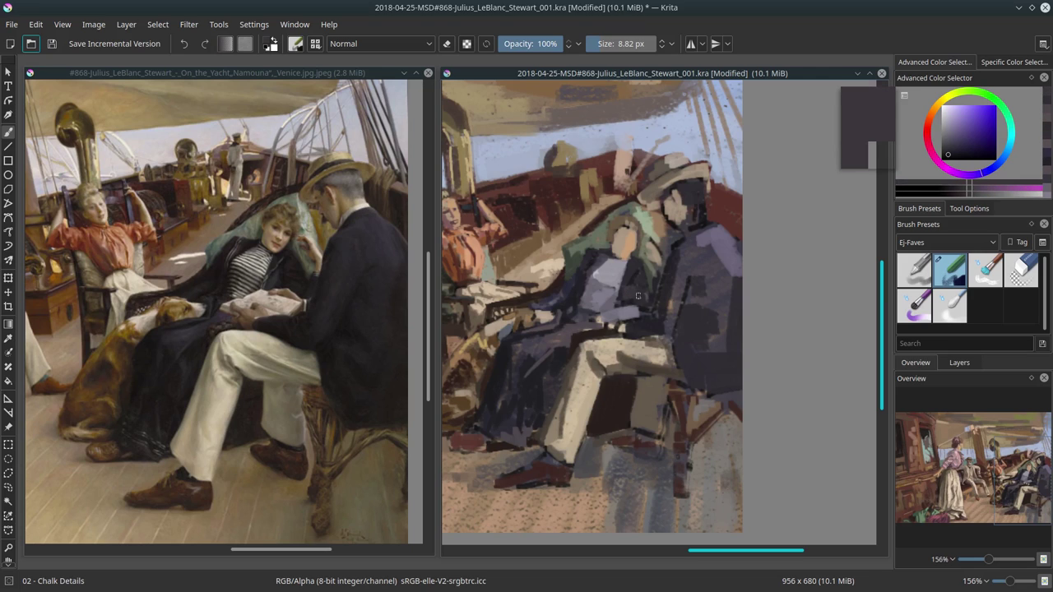
key("bracketright")
key("bracketright")
left_click(638, 260, "ctrl")
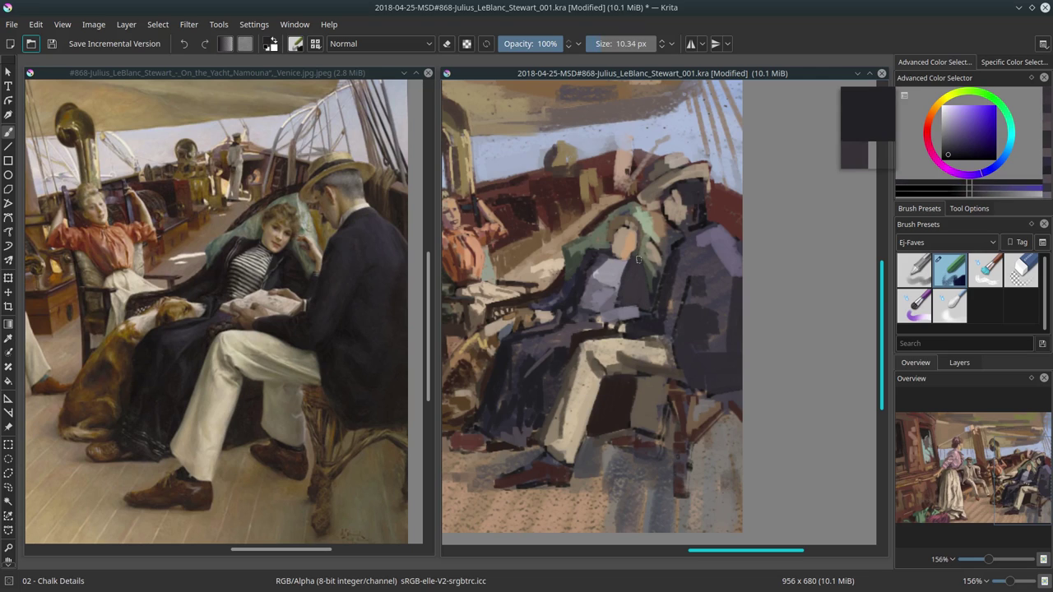
key("bracketleft")
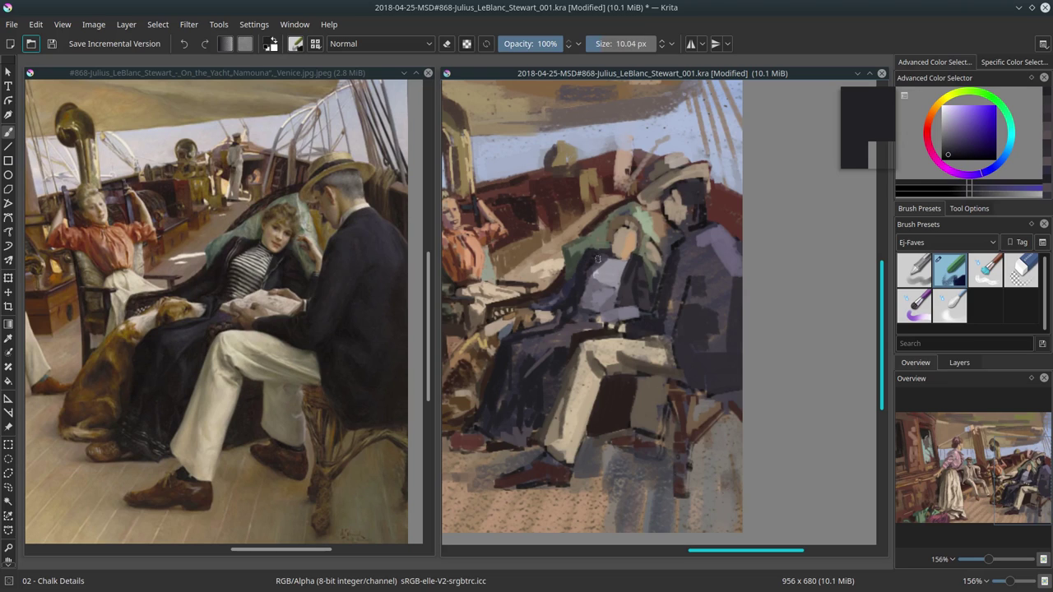
key("bracketleft")
left_click(593, 269, "ctrl")
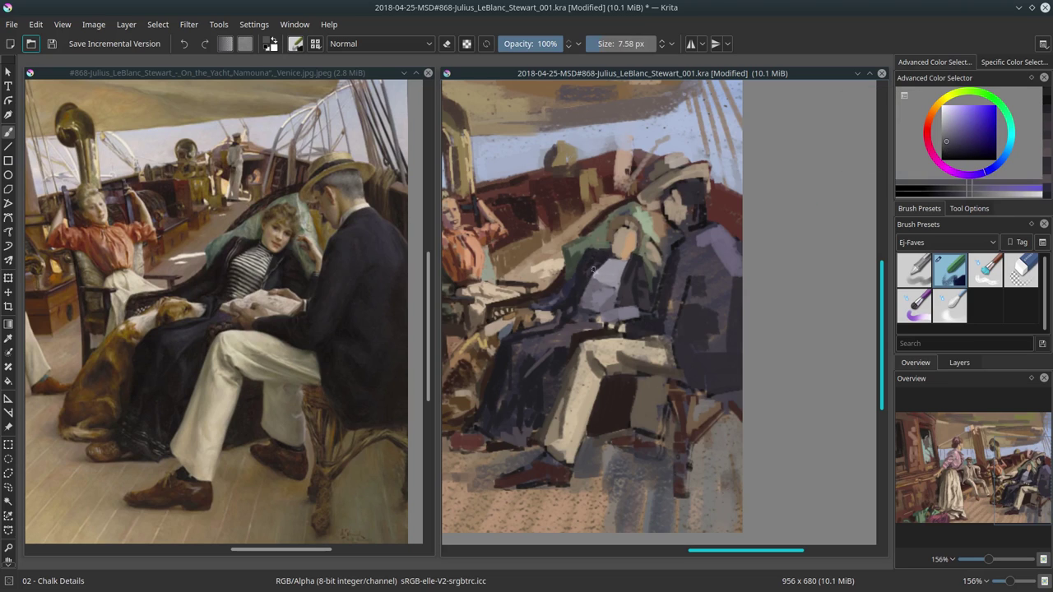
left_click(572, 283, "ctrl")
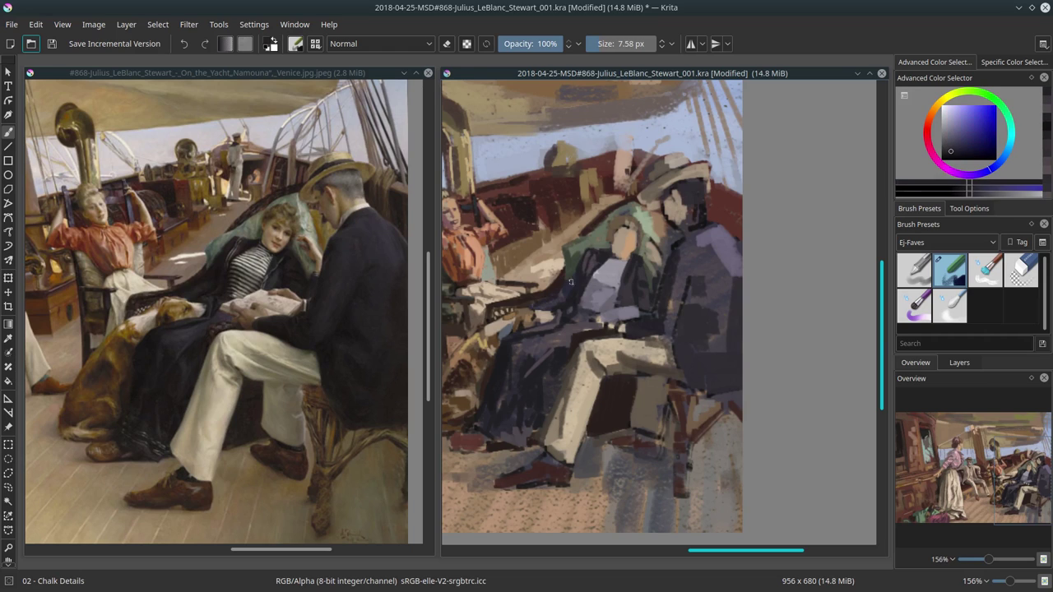
key("bracketleft")
left_click(518, 304, "ctrl")
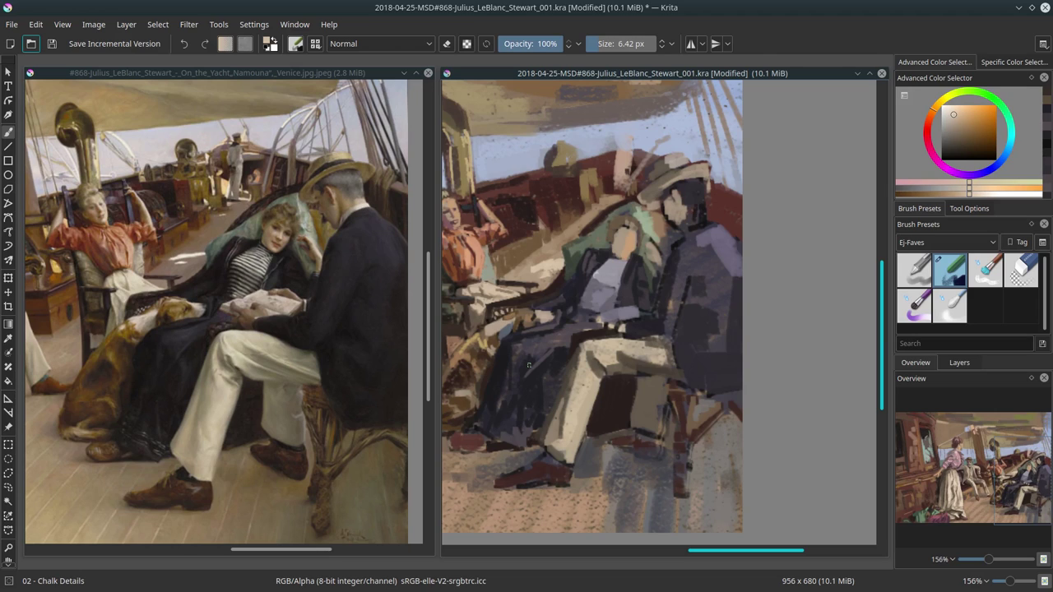
Save the study, then paint a small peach skin-tone stroke on the woman's face.
key("ctrl+s")
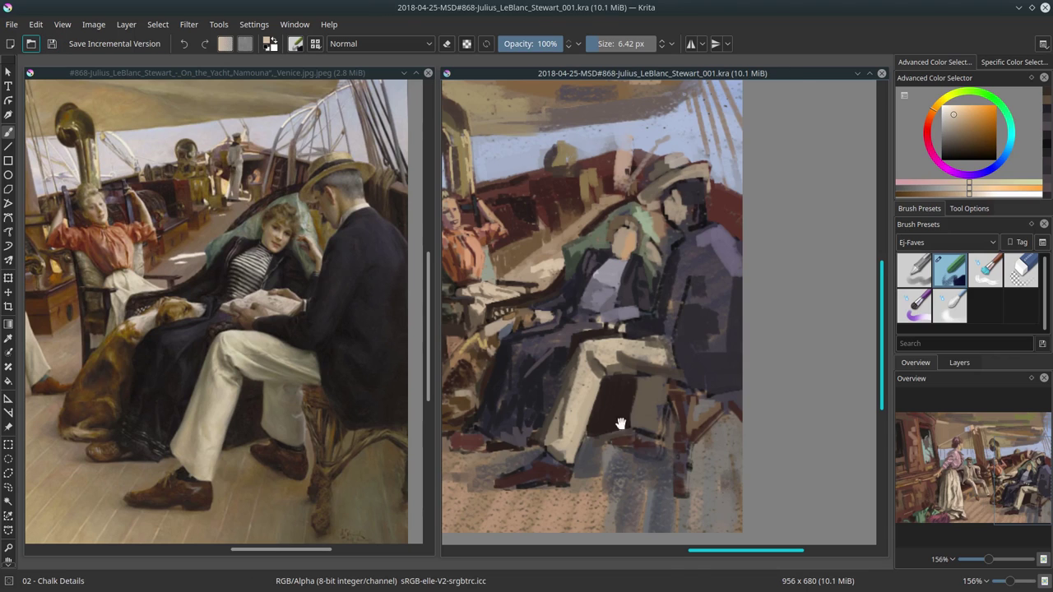
scroll(652, 386, "left", 3)
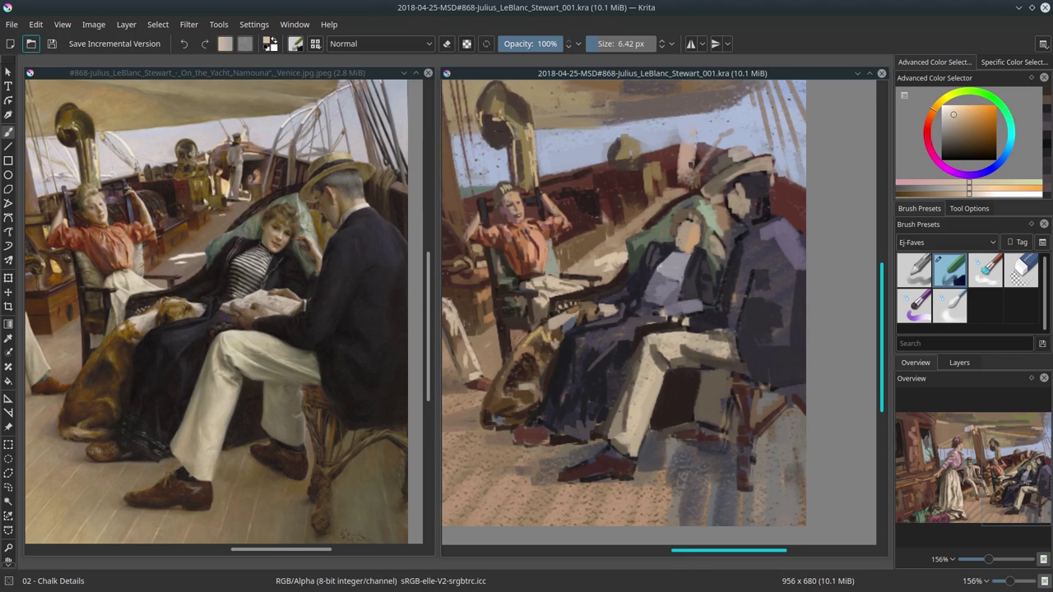
left_click(697, 208, "ctrl")
left_click_drag(679, 223, 700, 218)
left_click(706, 216, "ctrl")
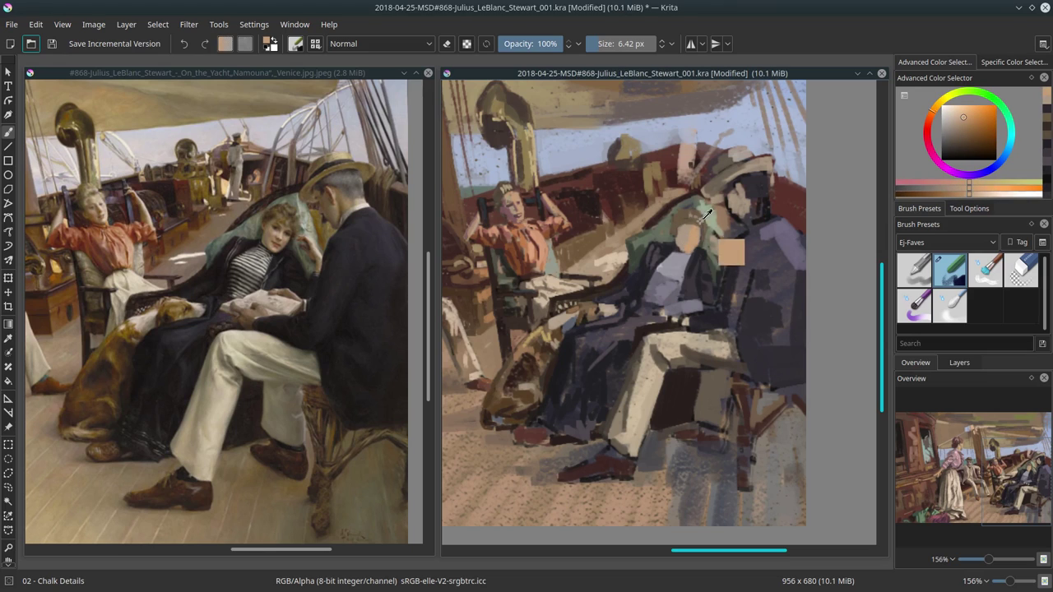
left_click(528, 203, "ctrl")
Zoom in and paint a lighter stroke on the woman's face with a ~7.5 px brush.
key("bracketright")
key("bracketright")
key("bracketright")
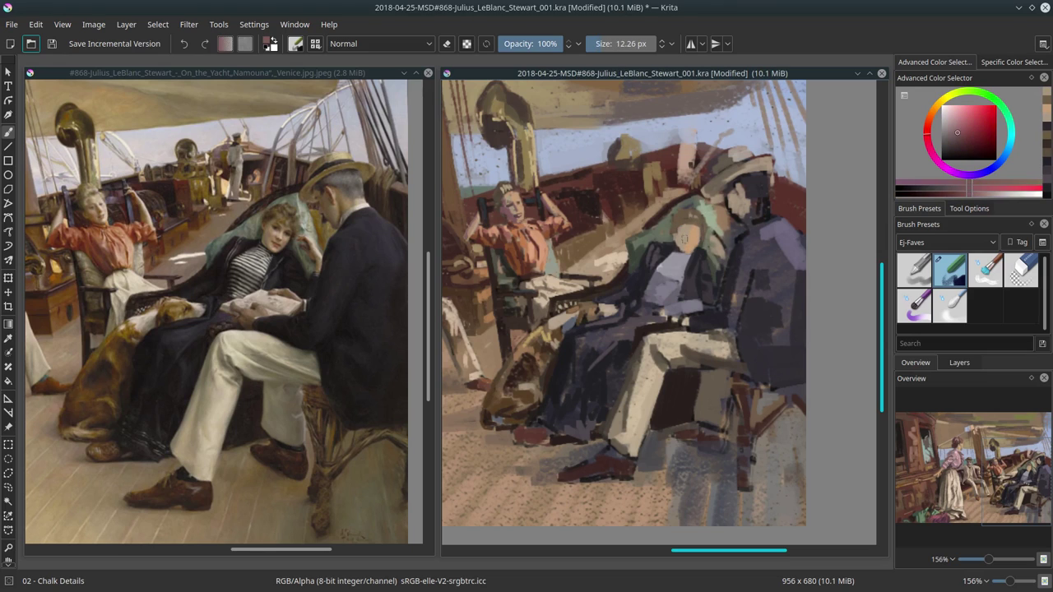
key("bracketleft")
key("bracketleft")
key("plus")
key("plus")
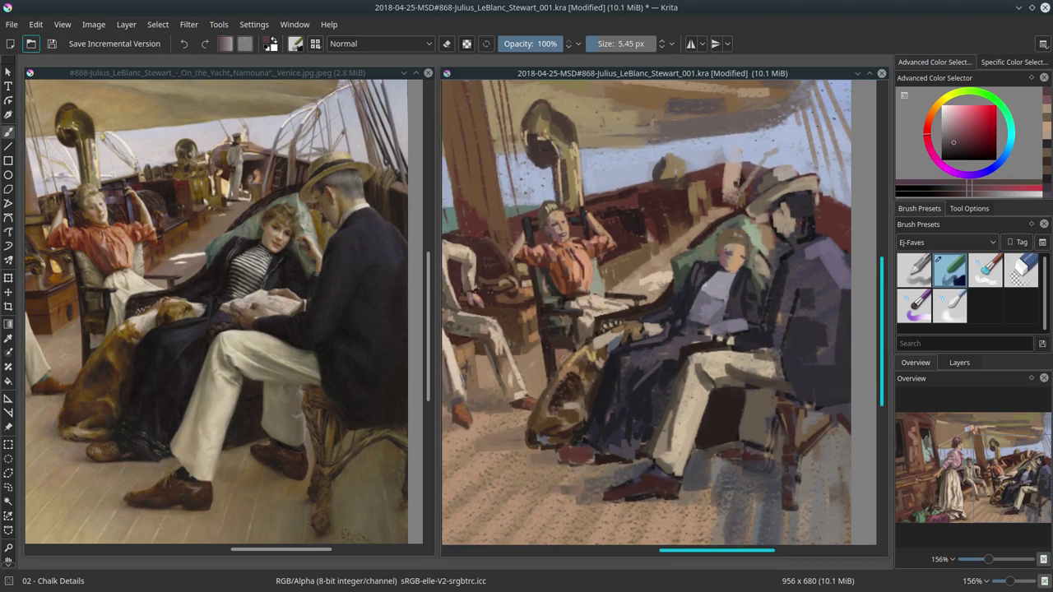
left_click_drag(725, 249, 732, 255)
left_click(736, 212, "ctrl")
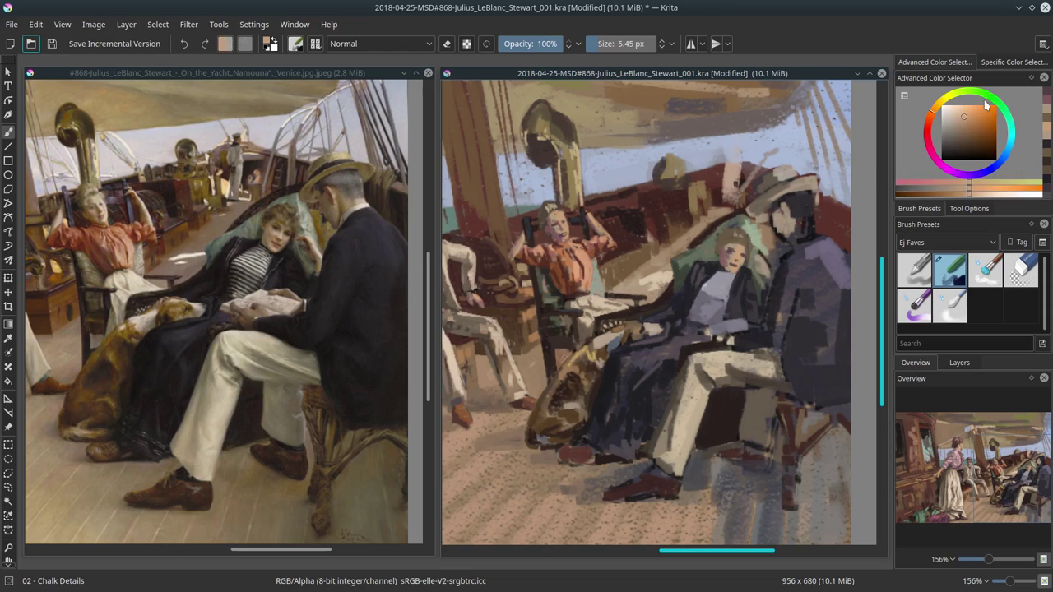
Sample greyish red and green tones, briefly toggle the Transform tool, and return to the brush.
left_click(735, 211, "ctrl")
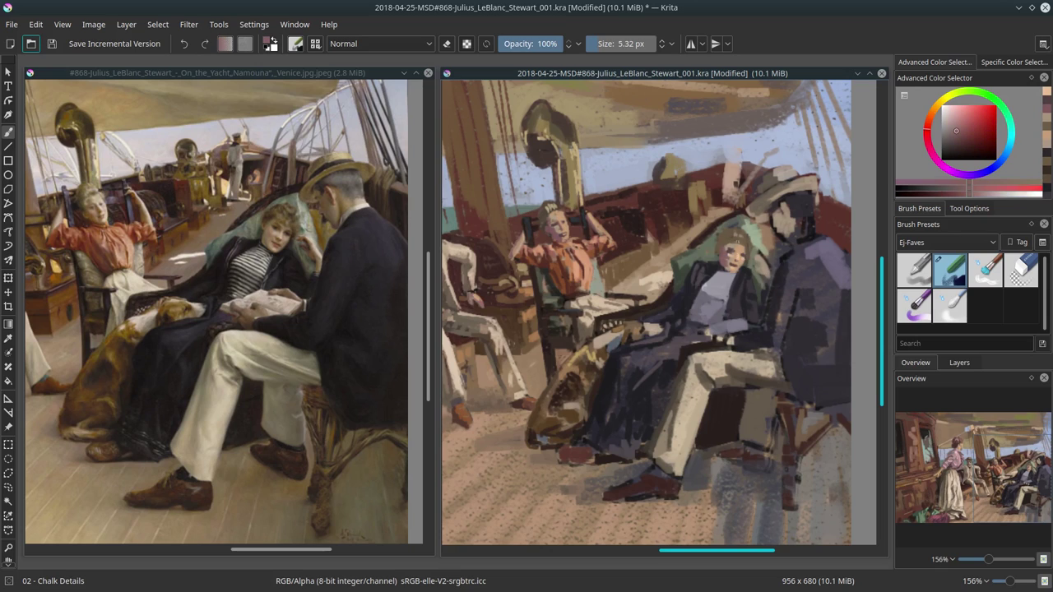
key("bracketright")
key("bracketleft")
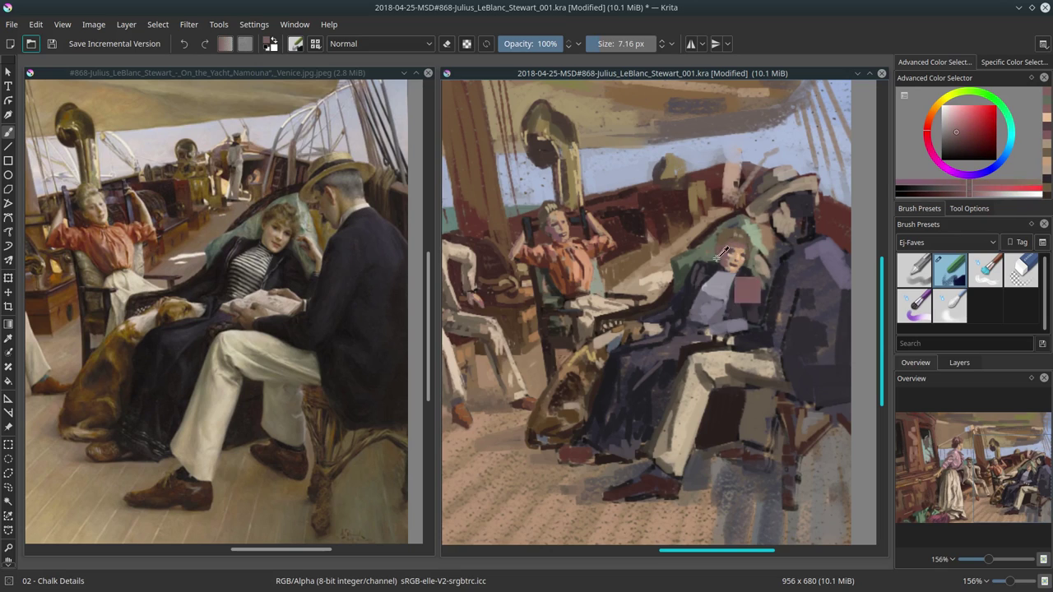
left_click(703, 183, "ctrl")
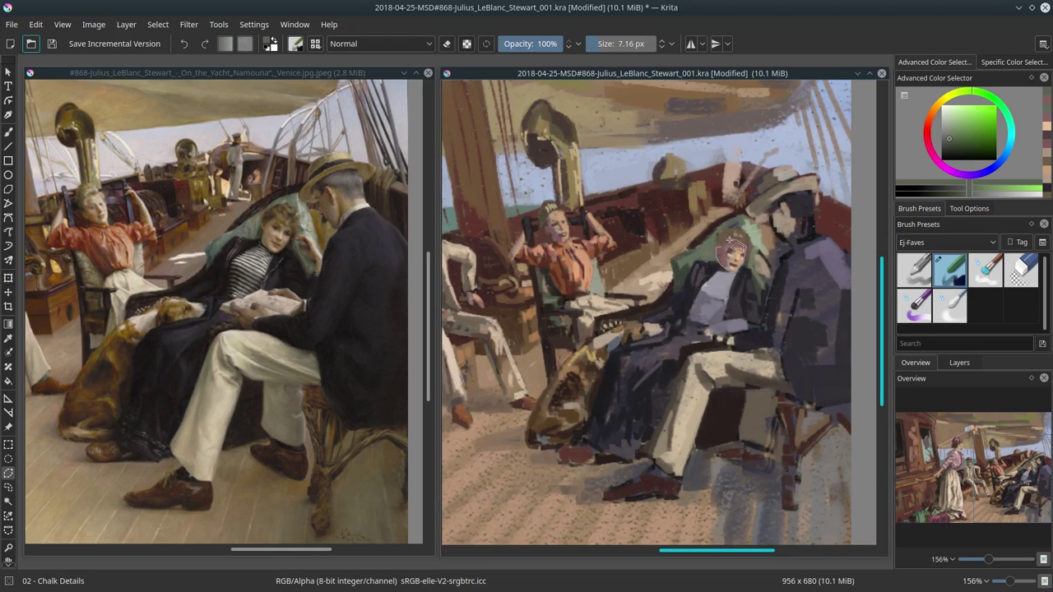
left_click(35, 24)
left_click(35, 24)
key("ctrl+t")
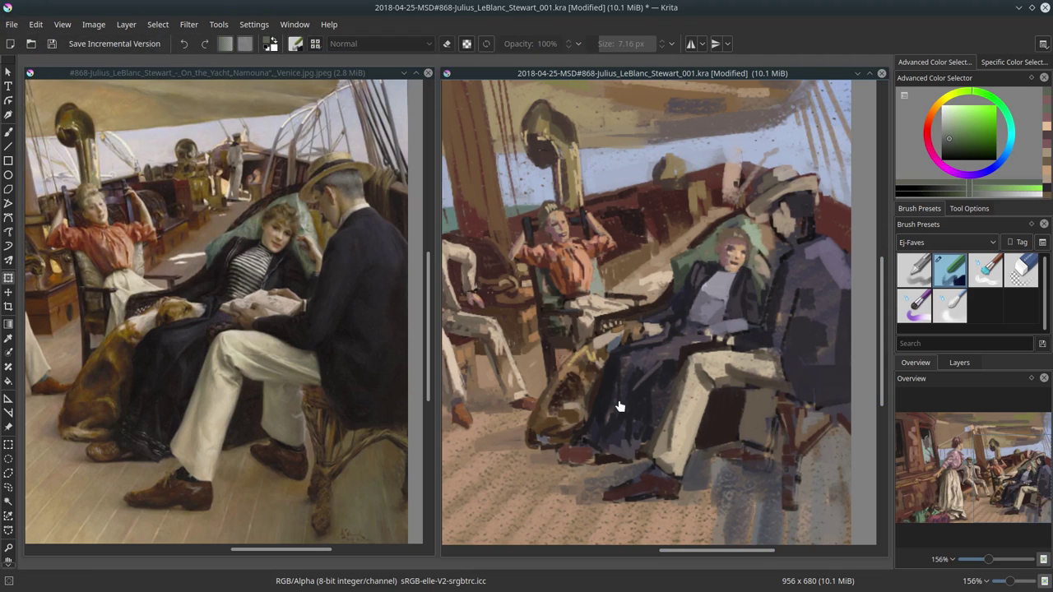
key("b")
Sample skin, reddish-brown and orange hair tones from the face with a ~5.7 px brush.
left_click(732, 245, "ctrl")
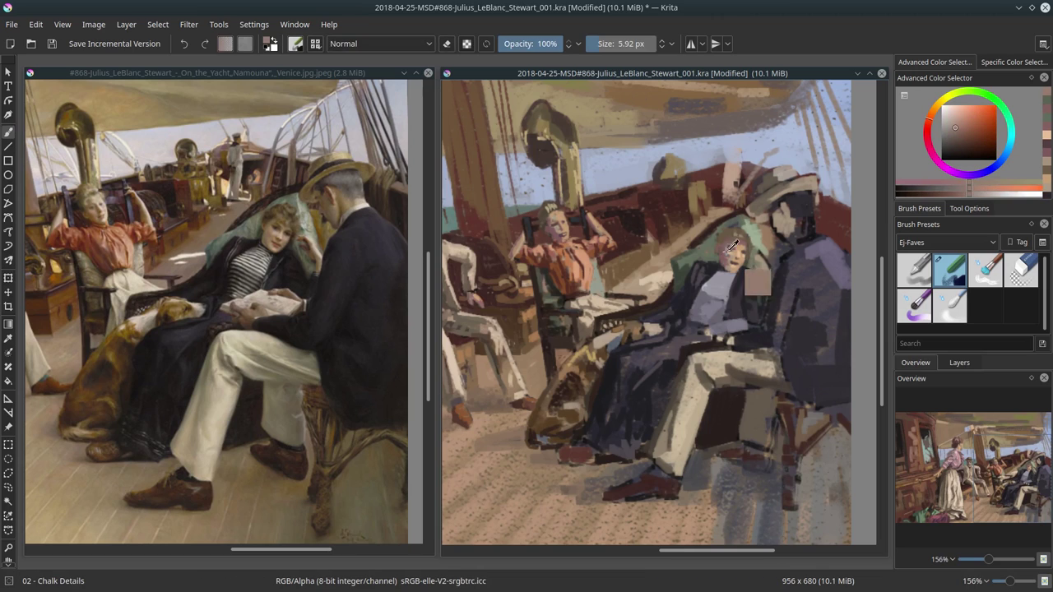
mouse_move(733, 245)
left_mouse_down()
mouse_move(747, 269)
mouse_move(747, 253)
left_mouse_up()
left_click(724, 240, "ctrl")
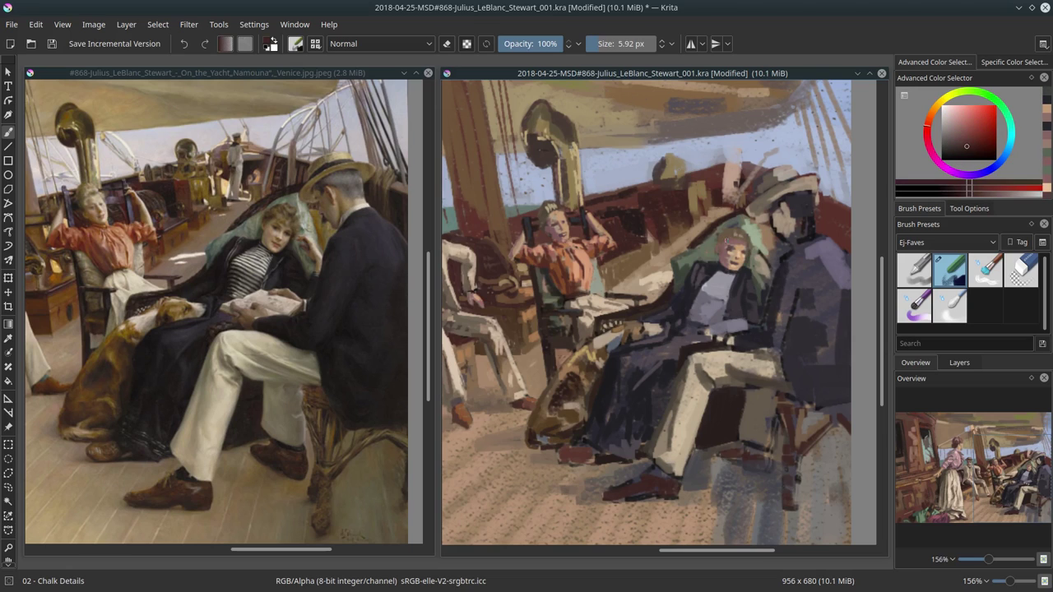
left_click(736, 232, "ctrl")
key("[")
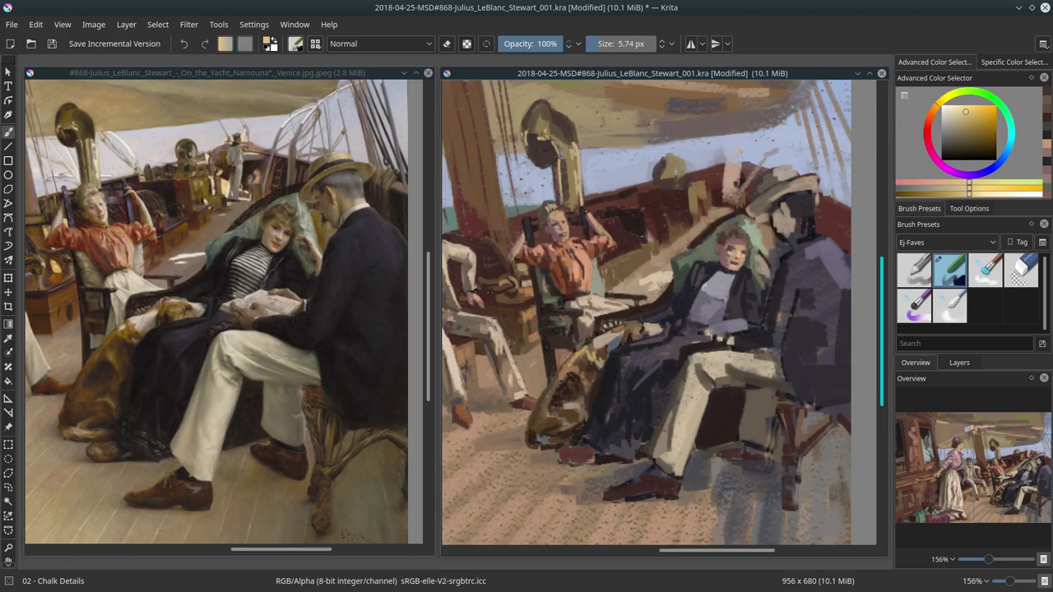
left_click(734, 225, "ctrl")
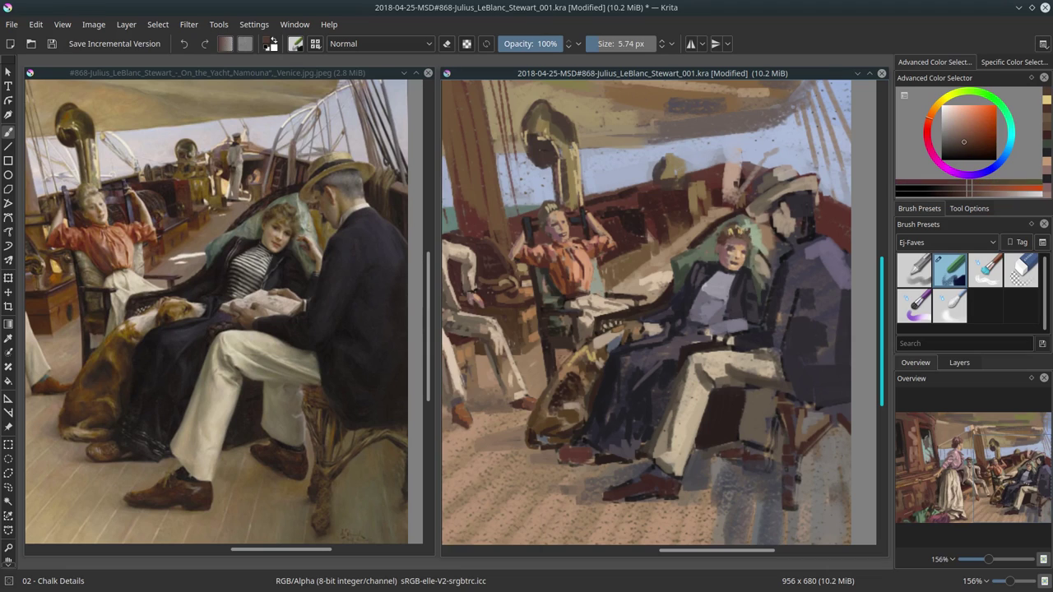
left_click(741, 224, "ctrl")
Pick a light peach and a pale yellowish hair colour, then save the study.
left_click(965, 110)
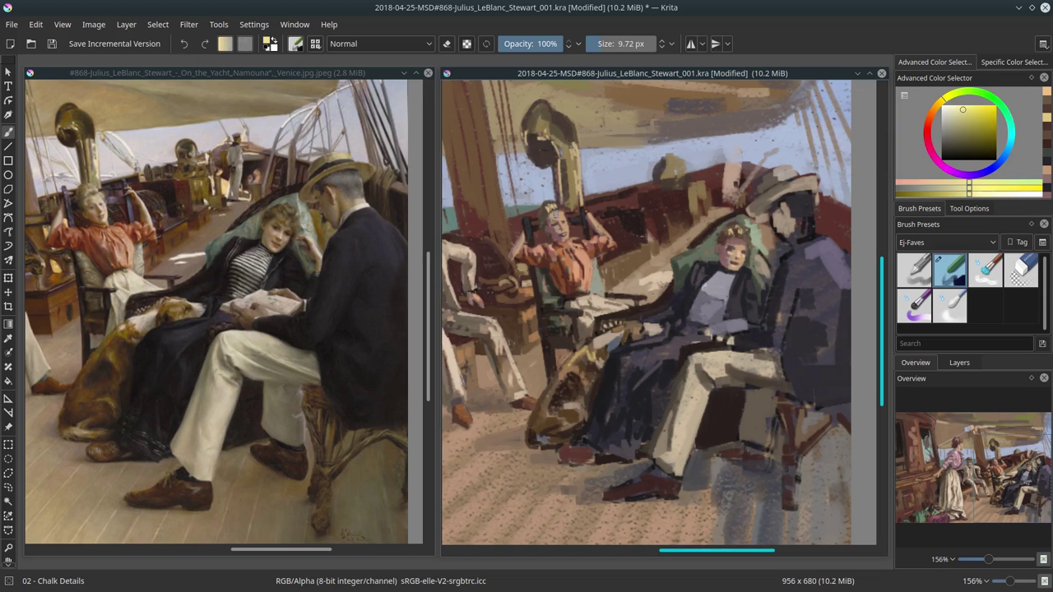
left_click(745, 249, "ctrl")
left_click(568, 222, "ctrl")
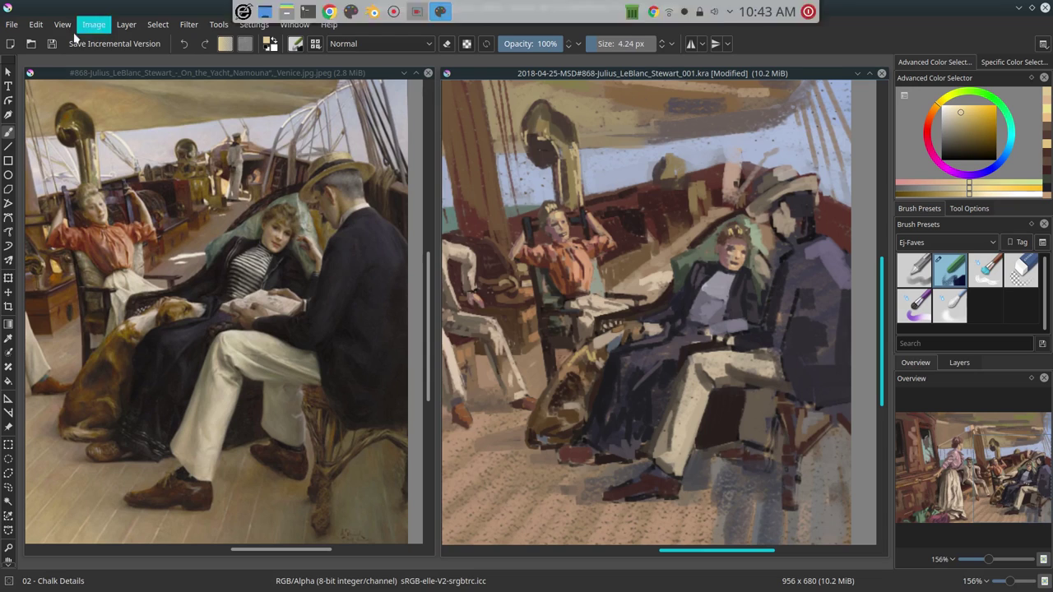
left_click(51, 44)
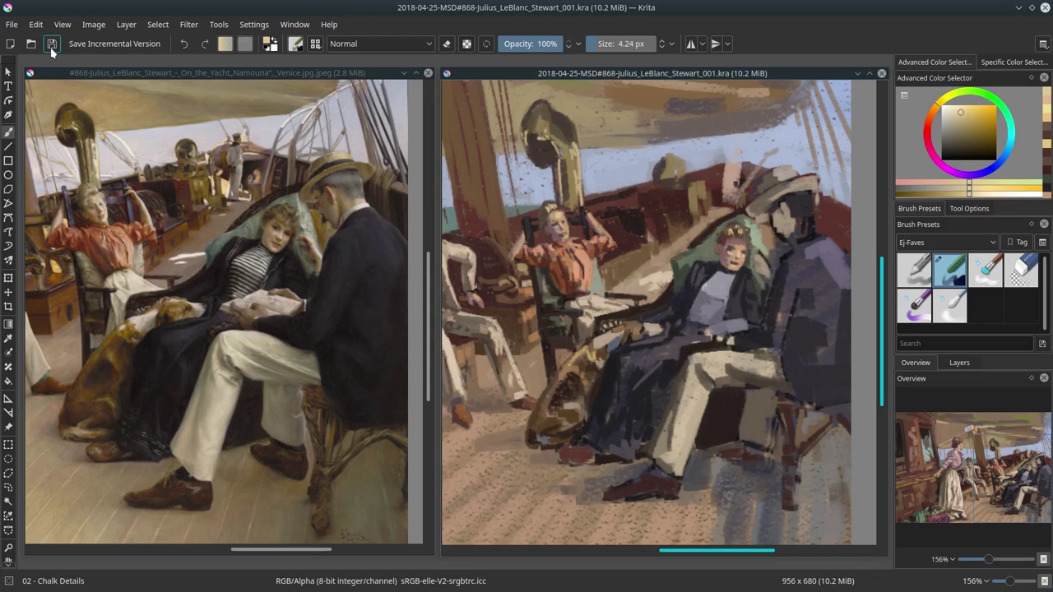
scroll(660, 310, "down", 5)
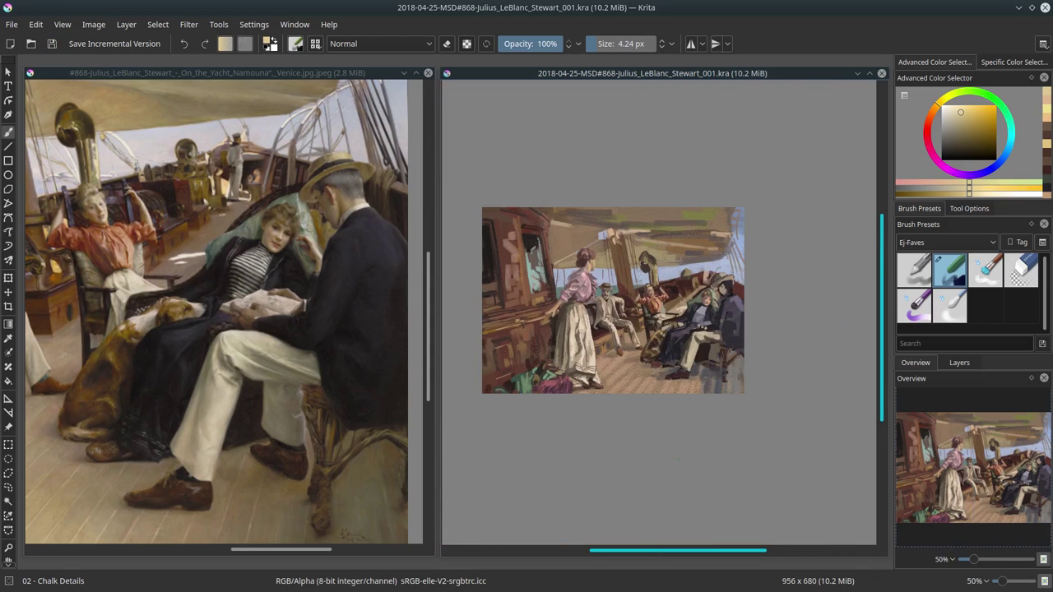
left_click_drag(679, 458, 732, 468)
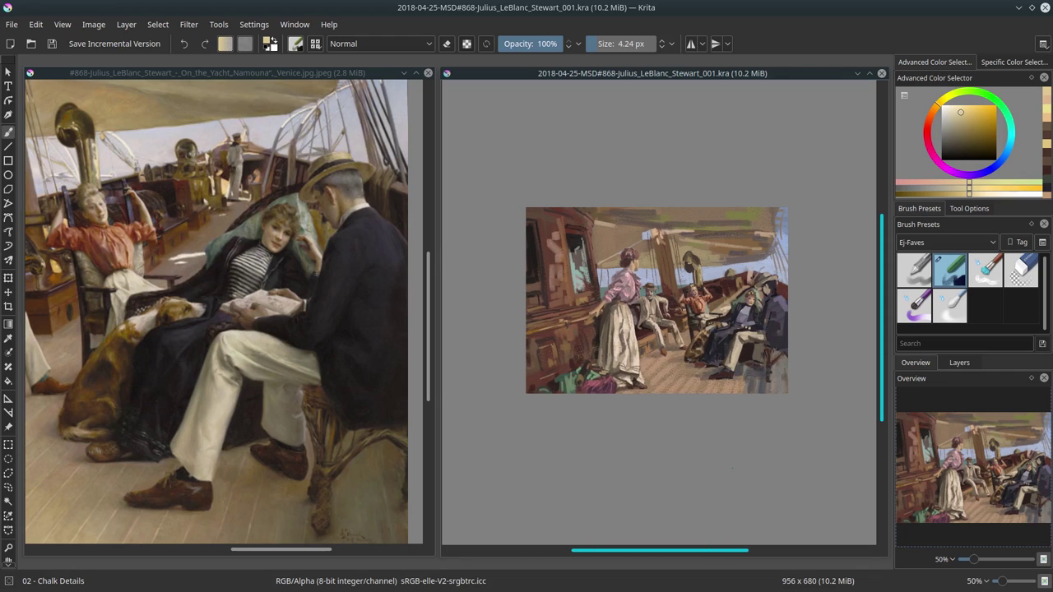
left_click(93, 24)
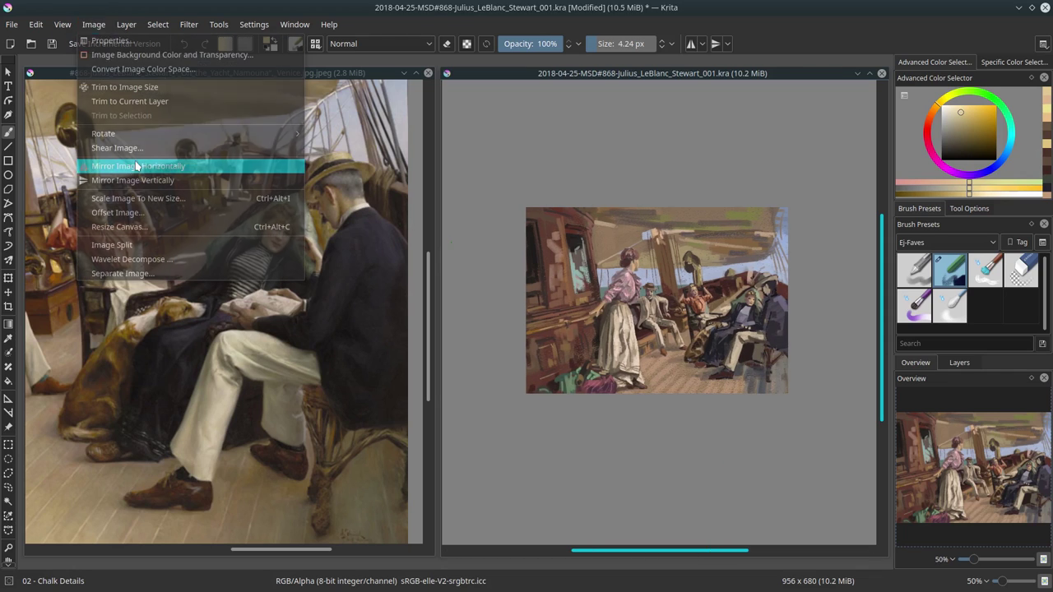
left_click(135, 160)
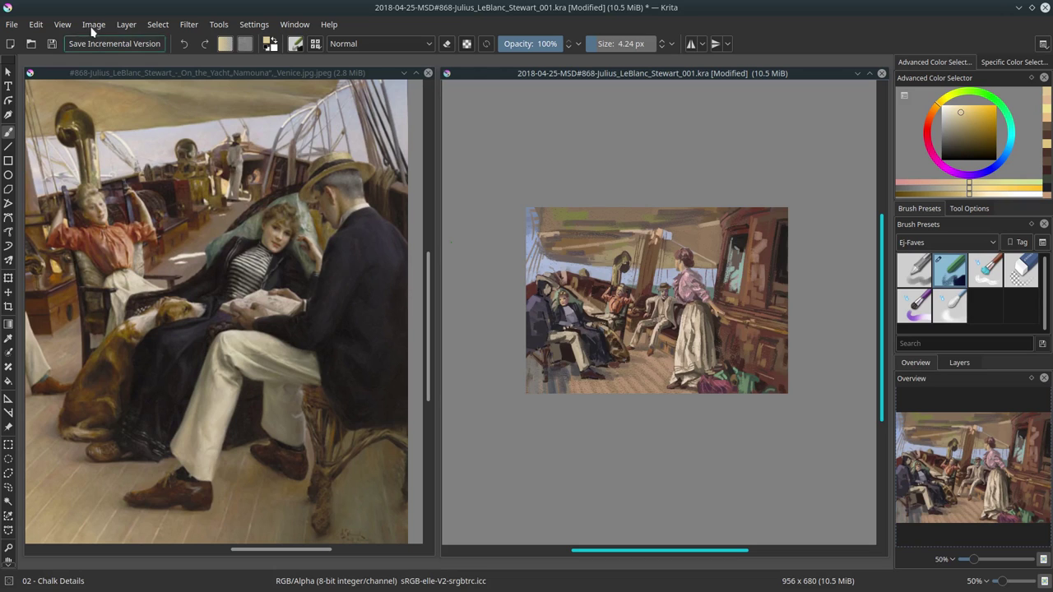
left_click(93, 24)
left_click(109, 163)
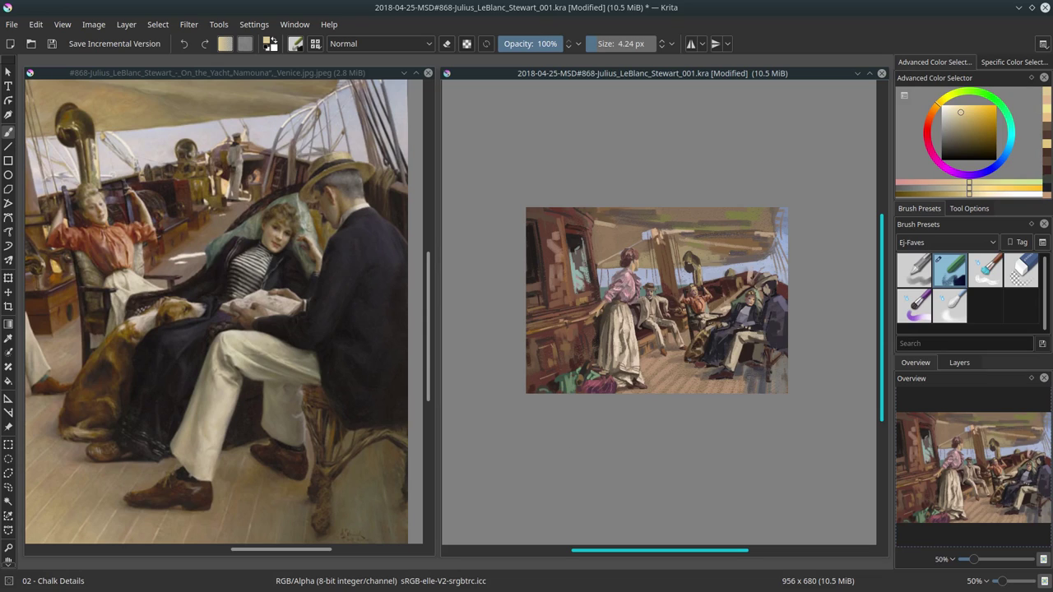
scroll(811, 241, "up", 5)
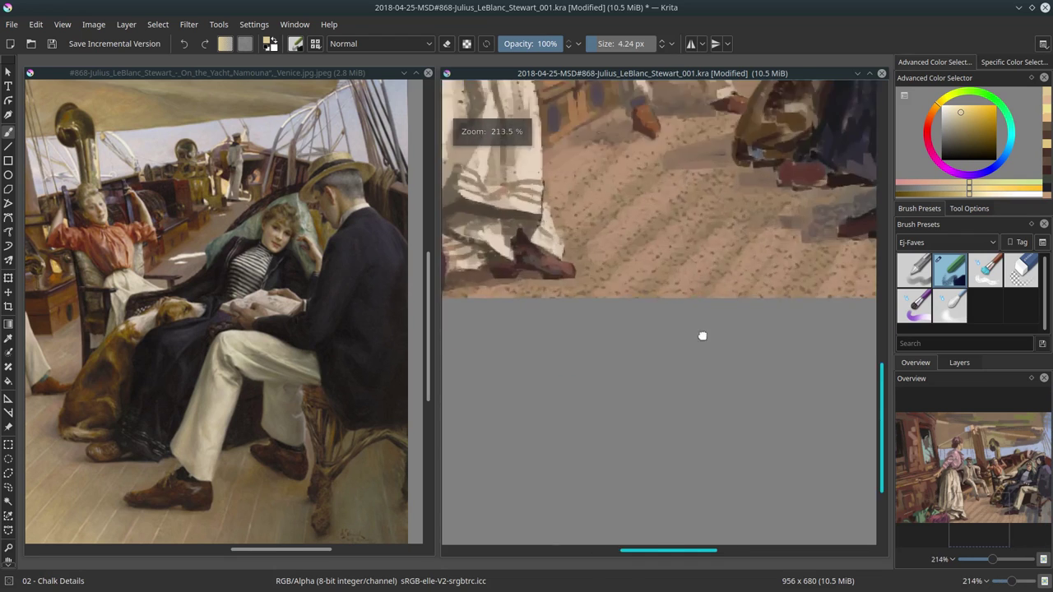
Bring the seated figures into view and sample dark red-brown and blue-purple from the painting.
mouse_move(700, 335)
left_mouse_down()
mouse_move(786, 337)
mouse_move(589, 341)
left_mouse_up()
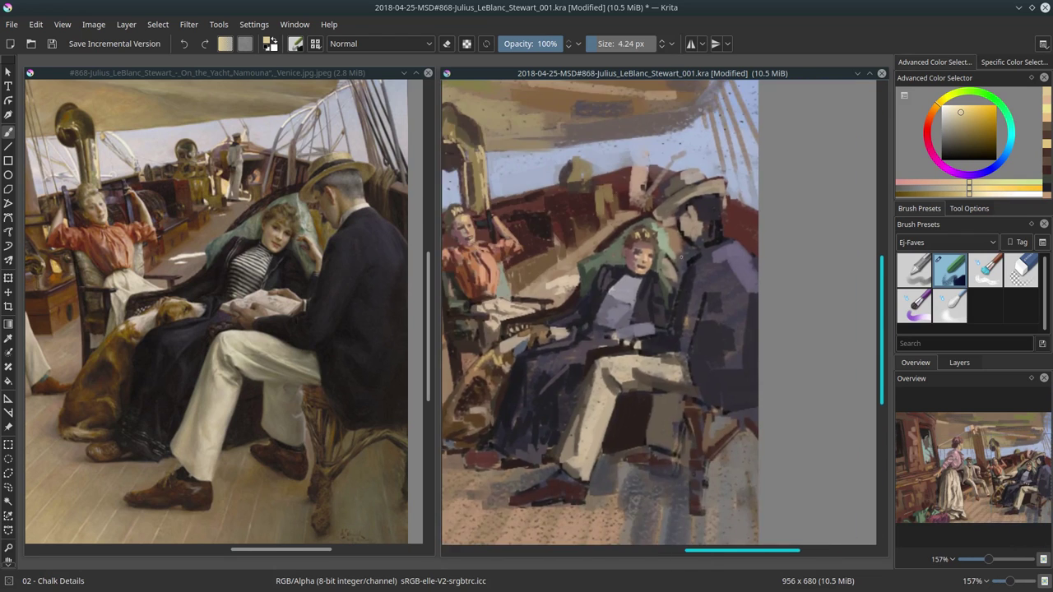
left_click(656, 245, "ctrl")
key("bracketleft")
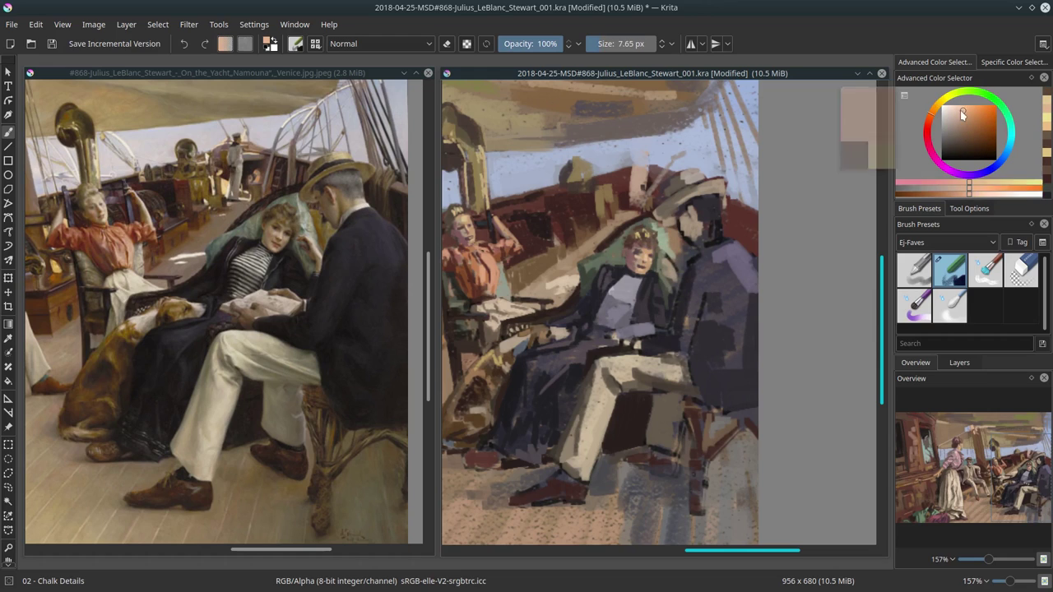
left_click(867, 128, "ctrl")
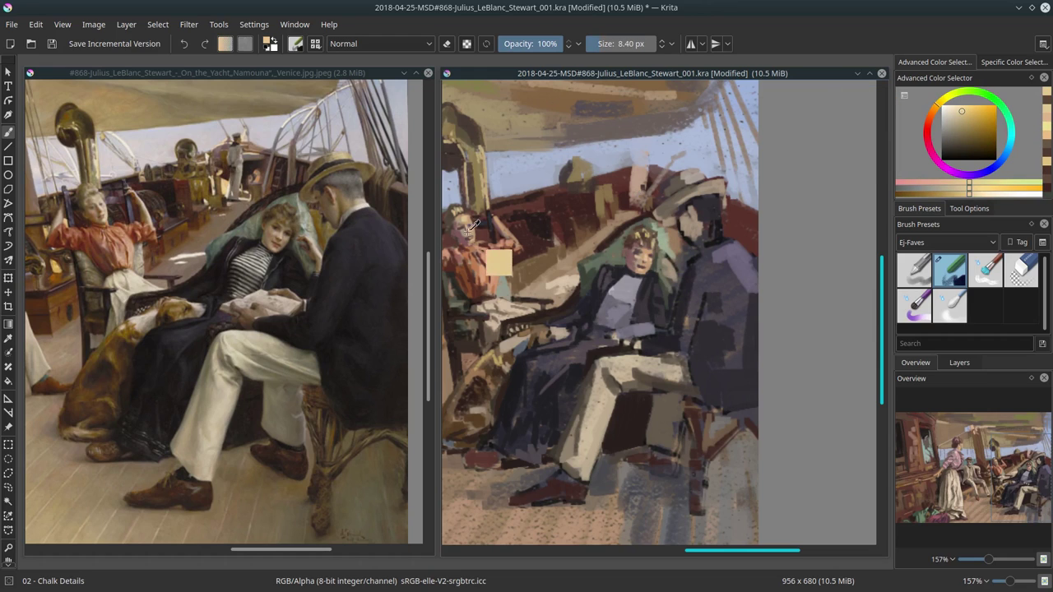
left_click(499, 263, "ctrl")
key("bracketright")
key("bracketright")
left_click(684, 231, "ctrl")
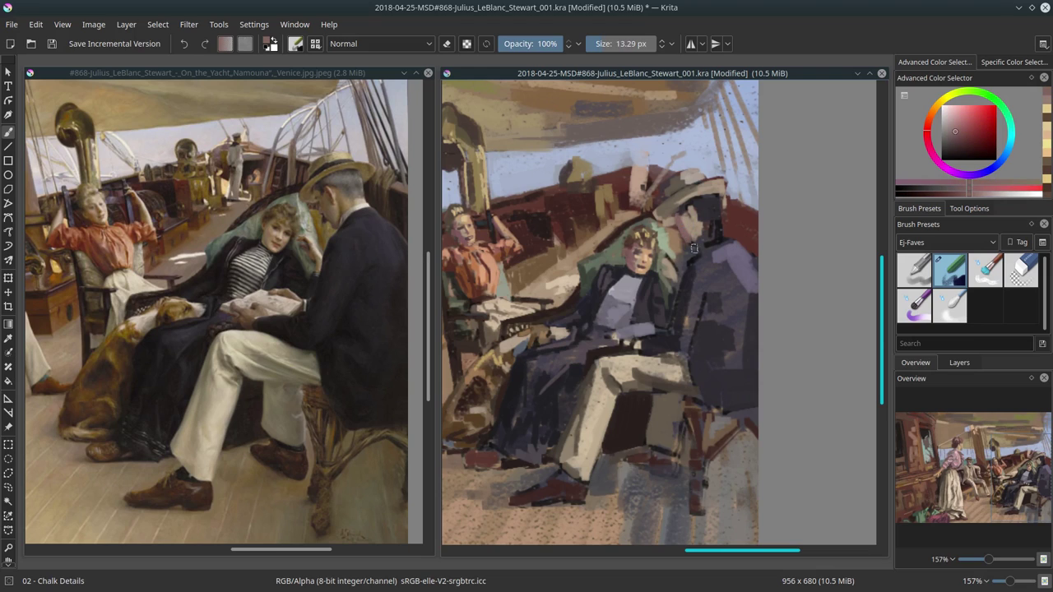
left_click(722, 247, "ctrl")
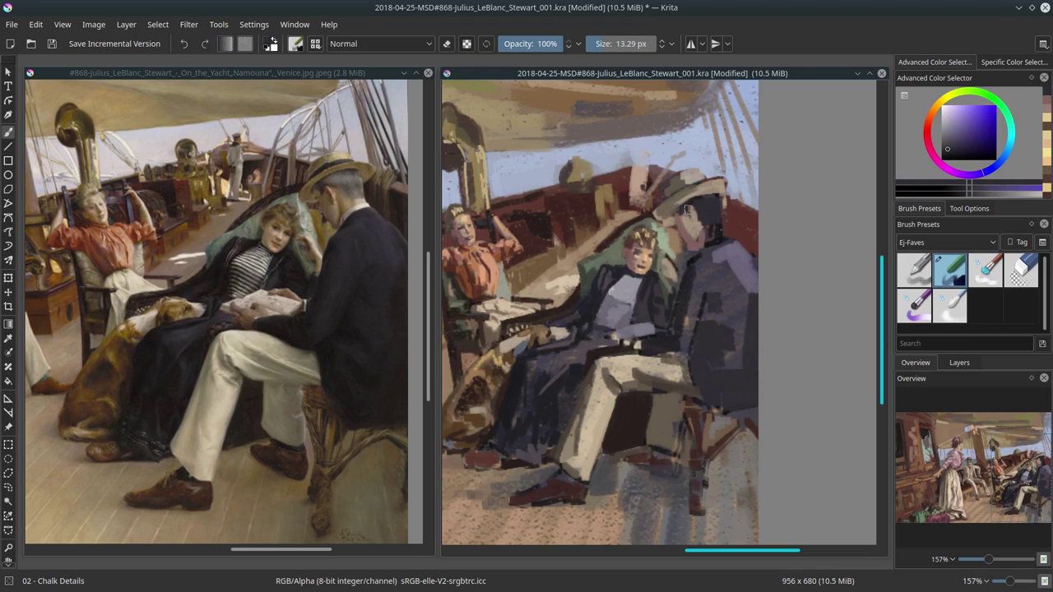
Repaint the seated man's hat and head in dark grey-blue, then pick a skin tone.
left_click_drag(687, 210, 724, 247)
left_click(699, 239, "ctrl")
left_click(690, 265, "ctrl")
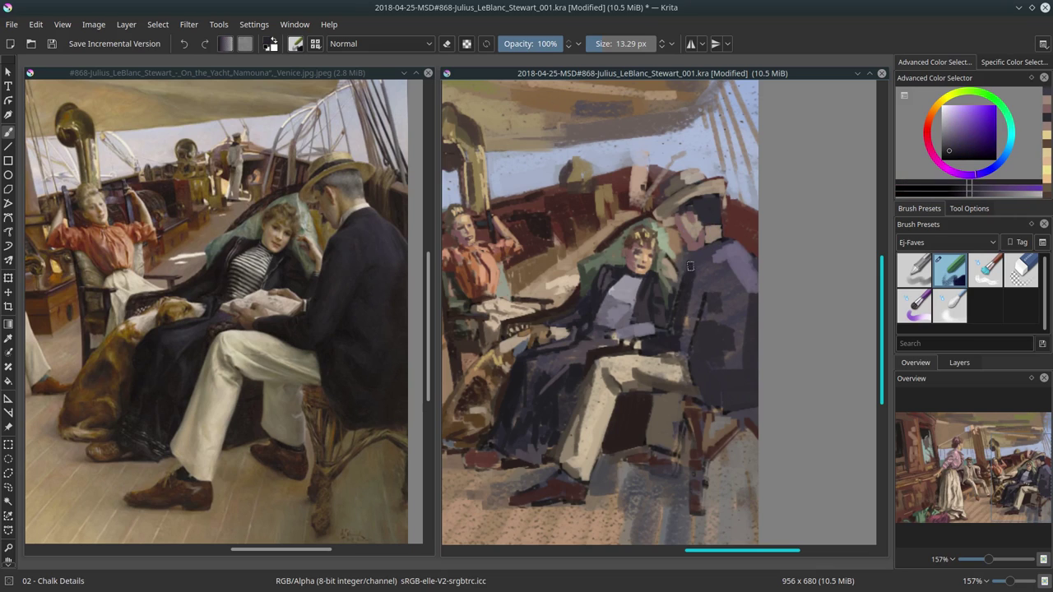
left_click(687, 280, "ctrl")
key("bracketleft")
left_click(671, 247, "ctrl")
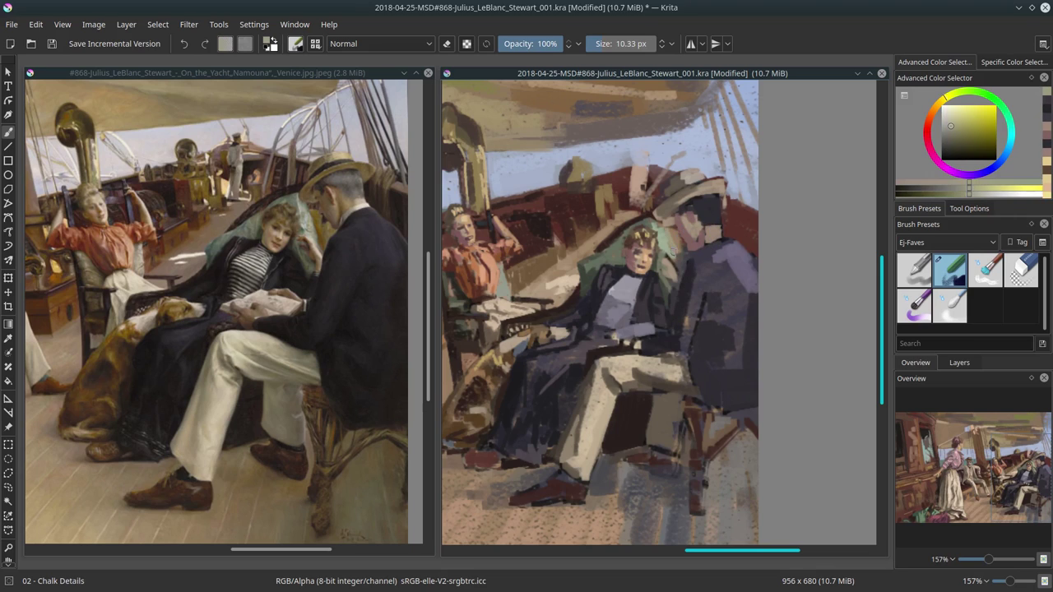
left_click(673, 251, "ctrl")
left_click(683, 249, "ctrl")
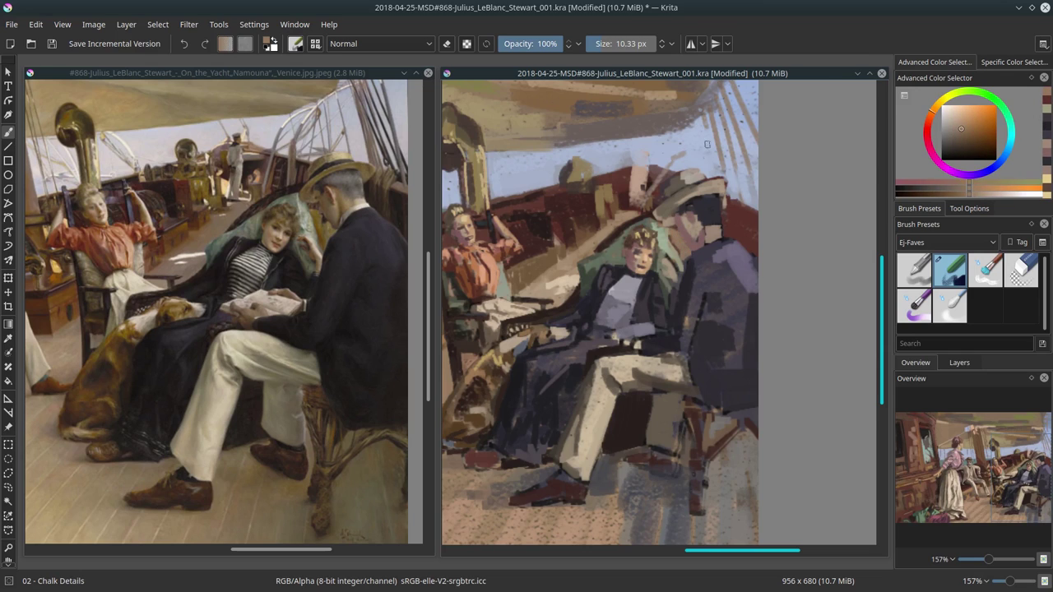
Sample light orange-brown tones and add darker strokes to the figures with a smaller brush.
left_click(690, 226, "ctrl")
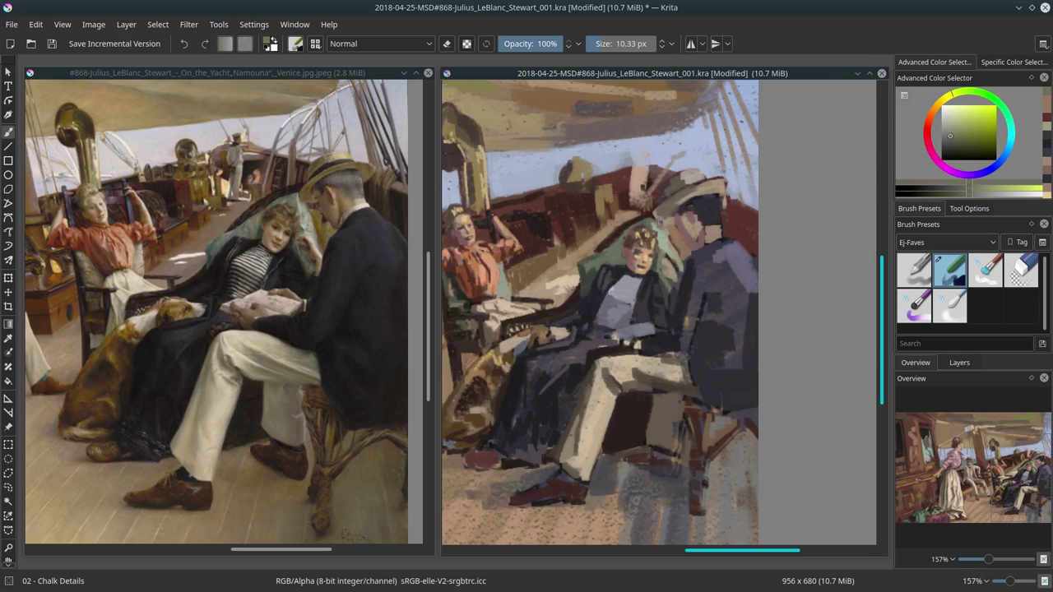
left_click(689, 195, "ctrl")
left_click(685, 195, "ctrl")
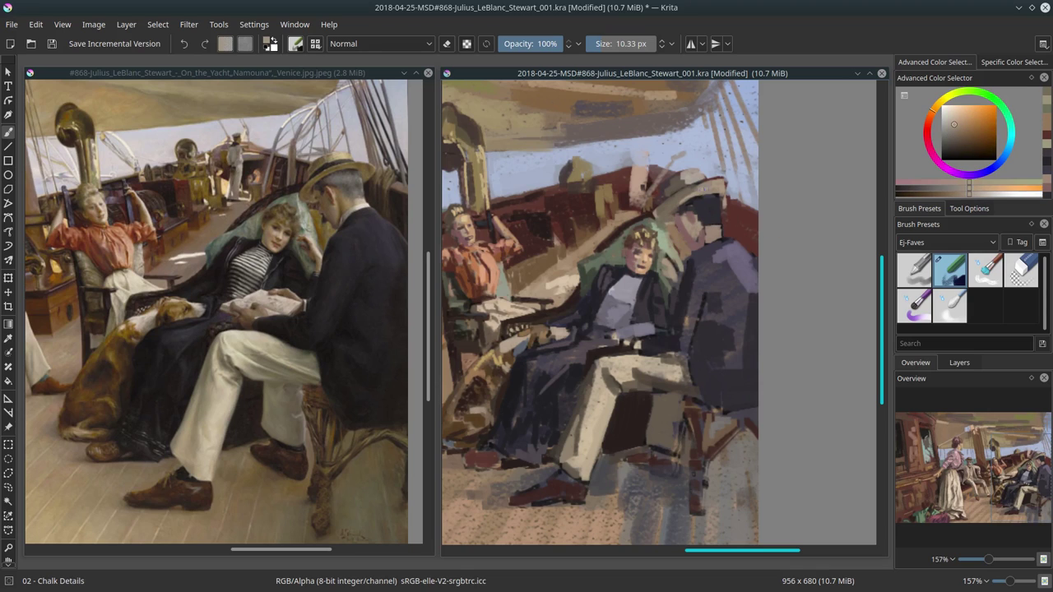
left_click(691, 201, "ctrl")
left_click(696, 197, "ctrl")
key("[")
left_click(690, 230, "ctrl")
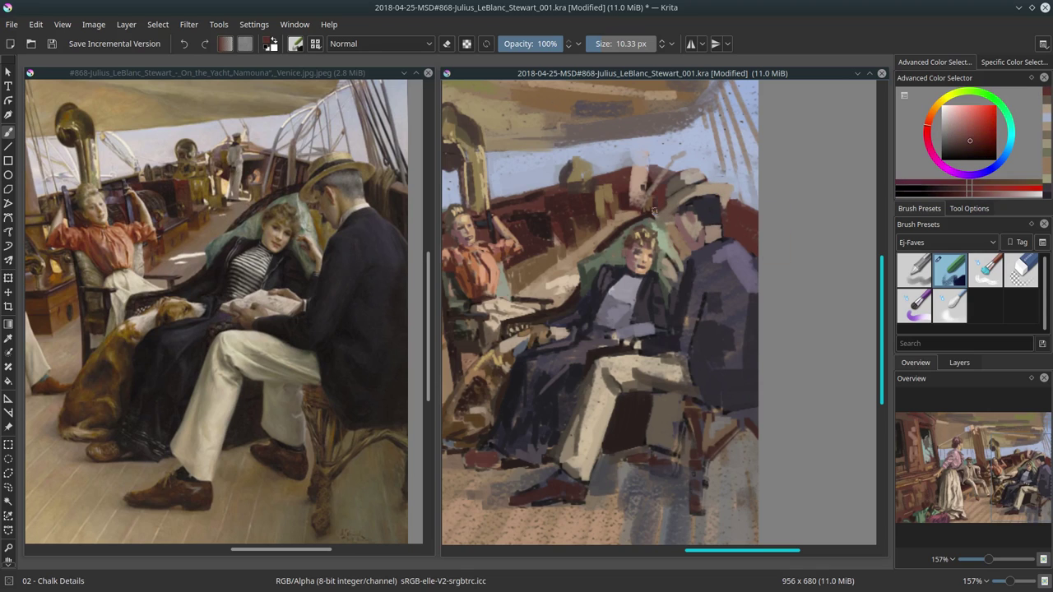
left_click(675, 214, "ctrl")
left_click(687, 177, "ctrl")
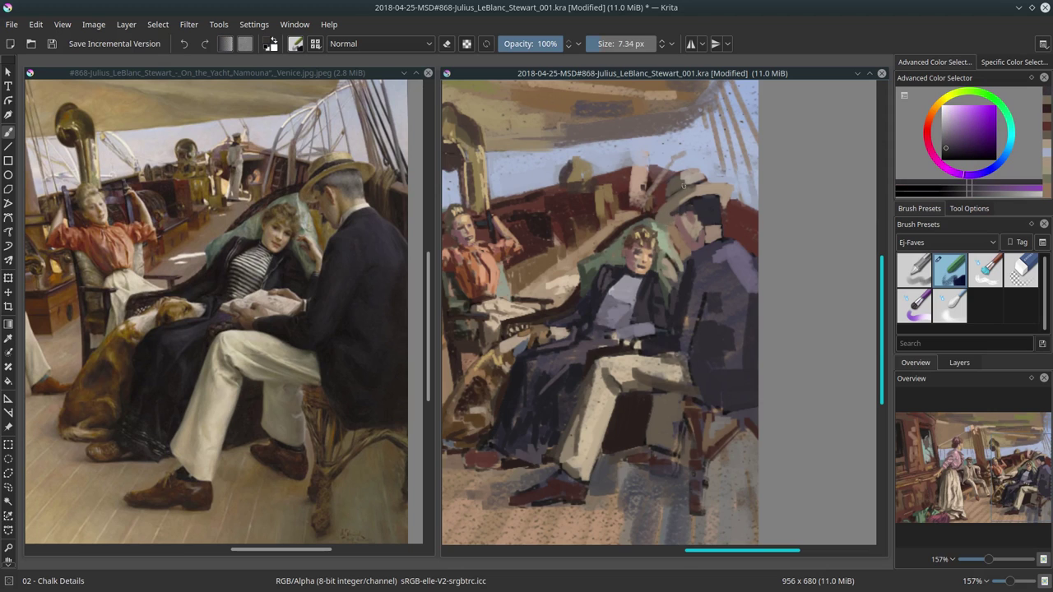
Zoom in and touch up the reclining woman's face with a smaller brush and skin tones.
scroll(647, 271, "up", 5)
left_click(625, 239, "ctrl")
key("[")
key("[")
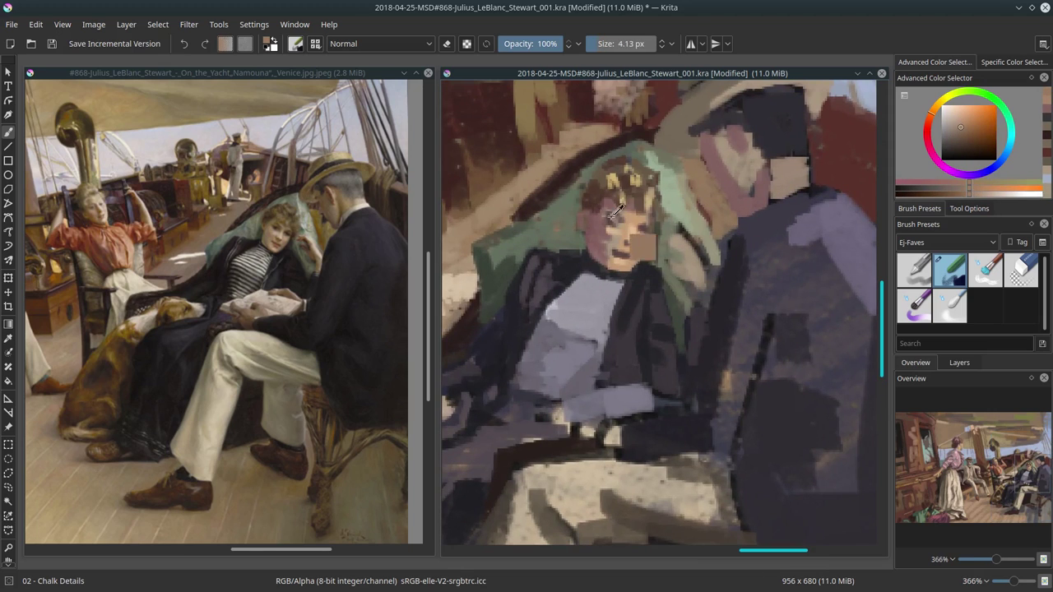
left_click(617, 211, "ctrl")
scroll(658, 263, "down", 2)
scroll(691, 288, "down", 2)
scroll(718, 311, "down", 1)
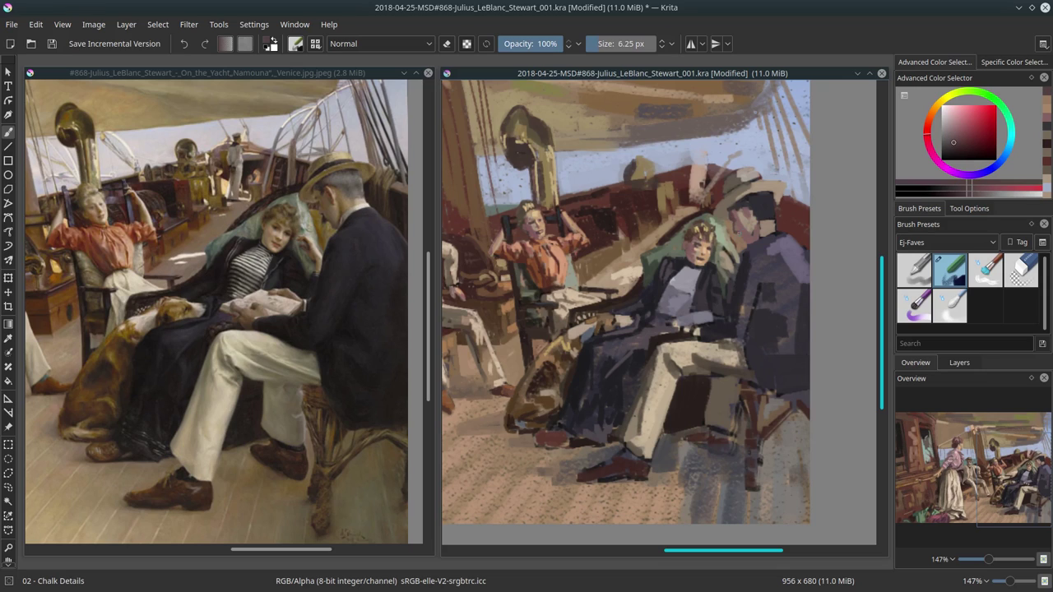
Sample dark purple, pink, dark red and tan-orange tones around the seated man.
left_click(738, 236, "ctrl")
left_click(717, 154, "ctrl")
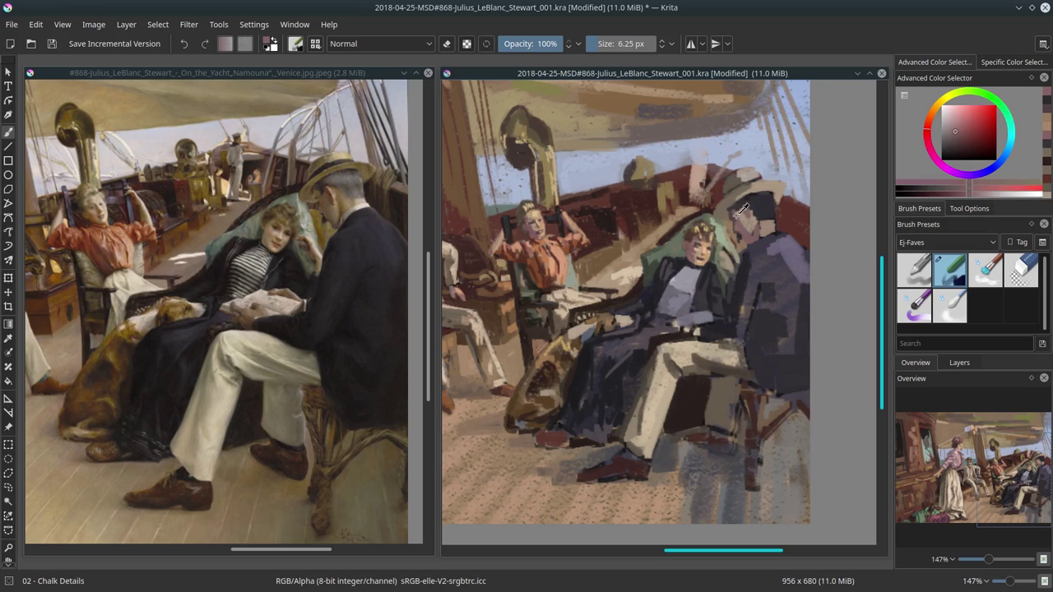
left_click(740, 212, "ctrl")
left_click(761, 218, "ctrl")
left_click(757, 224, "ctrl")
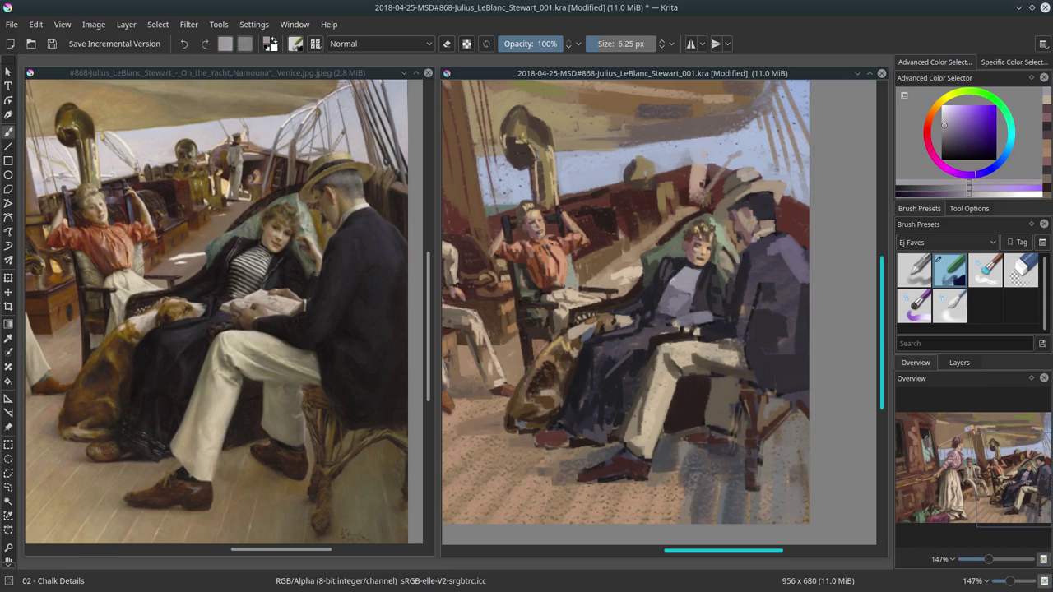
left_click(750, 230, "ctrl")
left_click(750, 232, "ctrl")
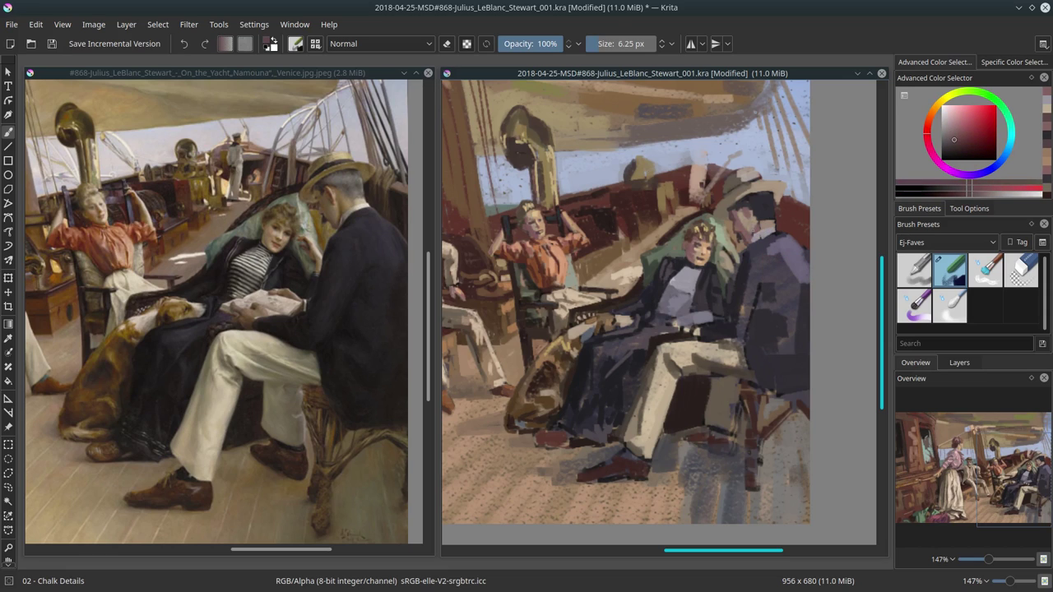
left_click(746, 207, "ctrl")
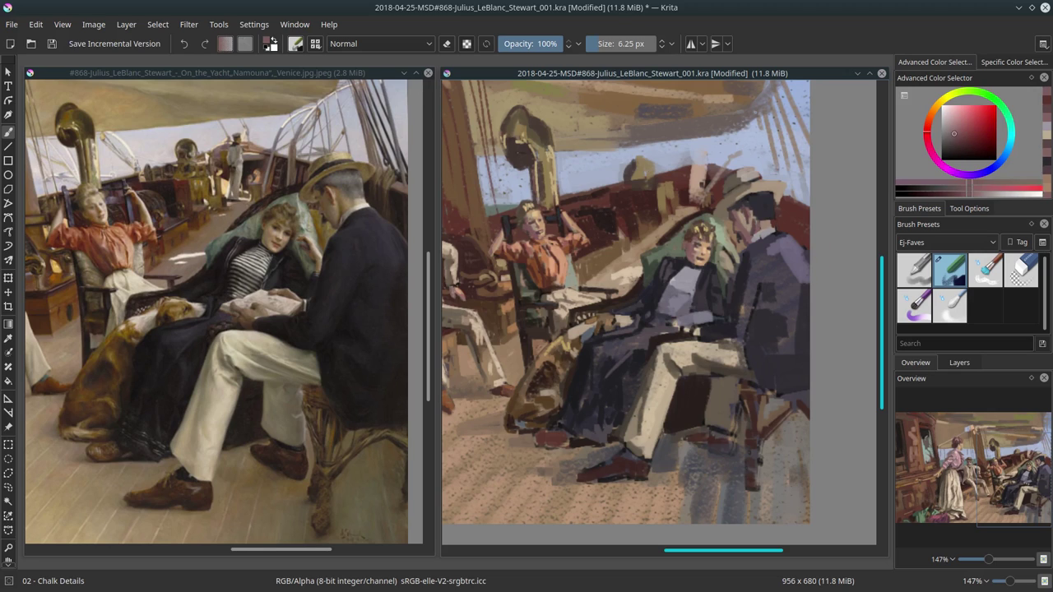
left_click(763, 220, "ctrl")
left_click(750, 223, "ctrl")
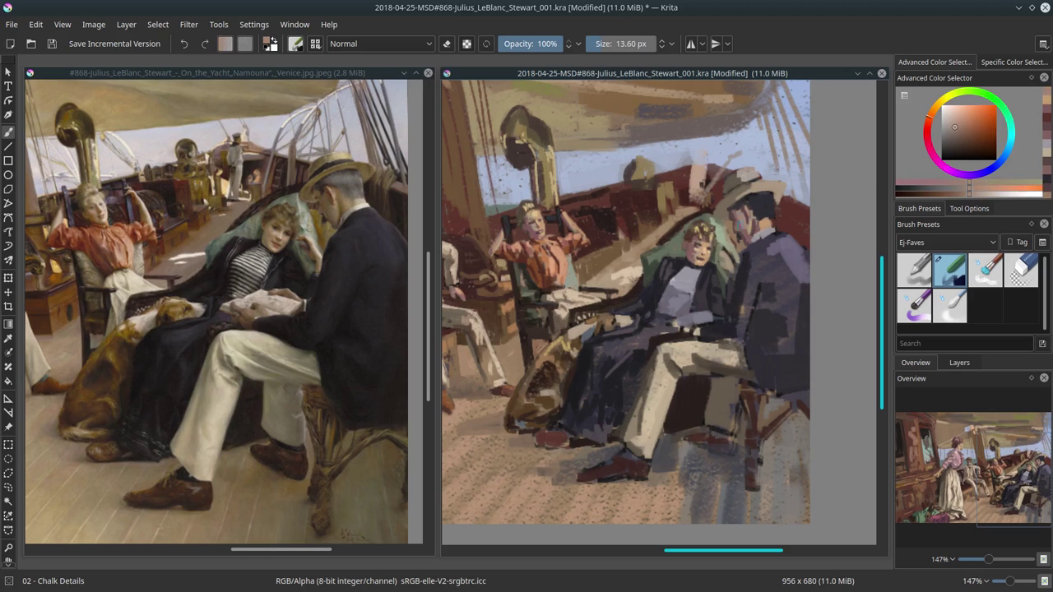
left_click(750, 224, "ctrl")
Settle on dark red, tan-orange and warm beige colours from the man's face and coat.
left_click(751, 224, "ctrl")
left_click(750, 223, "ctrl")
left_click(751, 223, "ctrl")
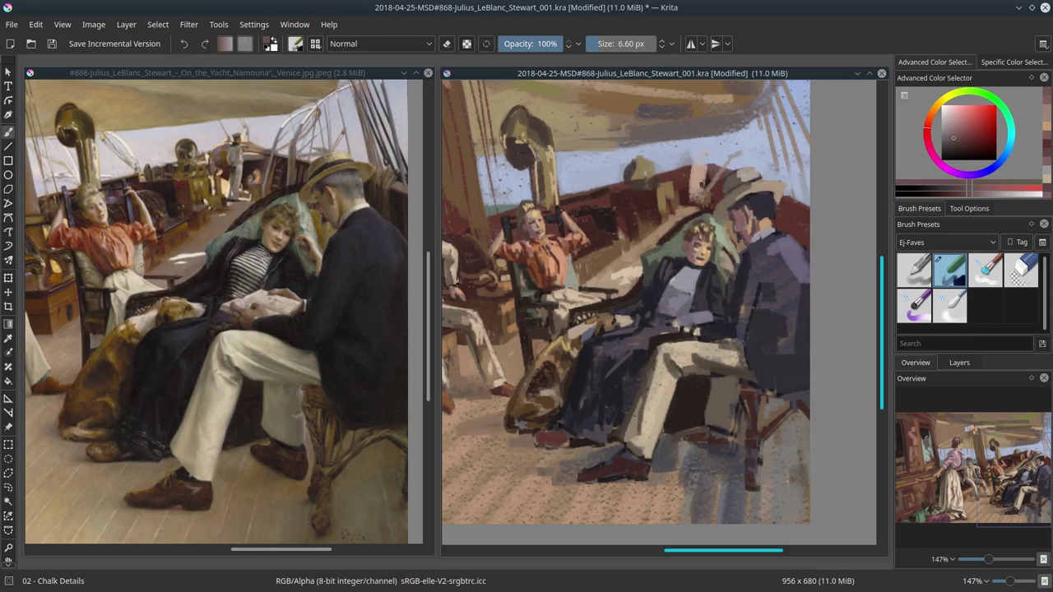
left_click(751, 224, "ctrl")
left_click(751, 223, "ctrl")
left_click(750, 224, "ctrl")
left_click(755, 212, "ctrl")
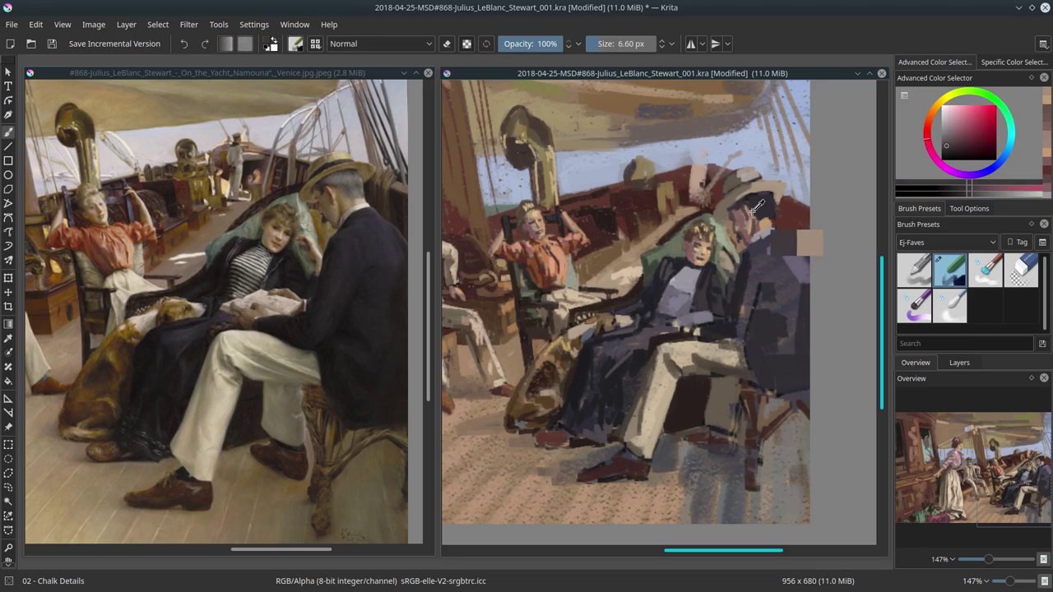
left_click(756, 212, "ctrl")
left_click(773, 215, "ctrl")
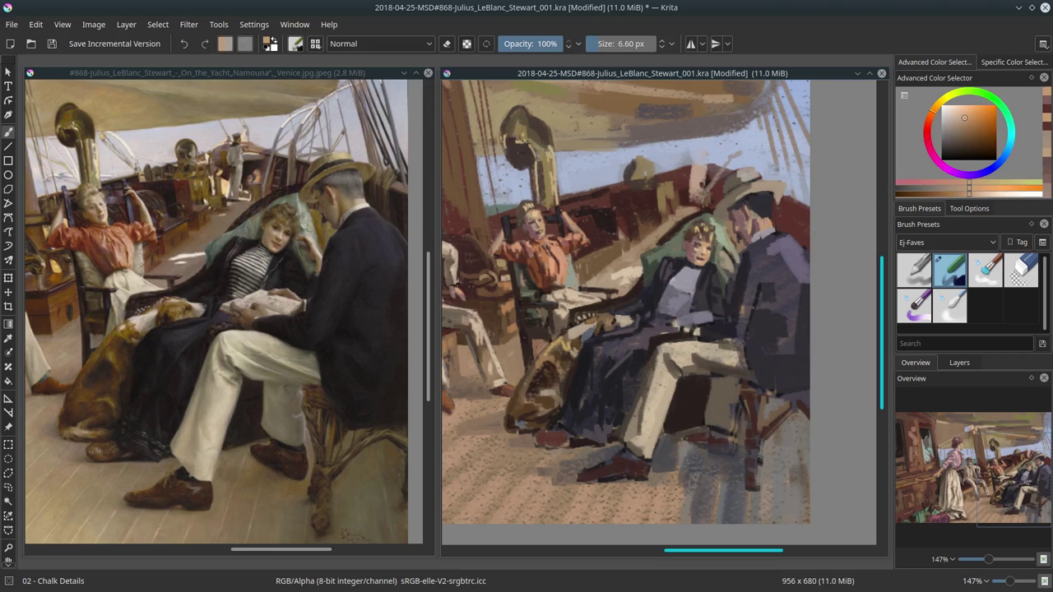
left_click(755, 241, "ctrl")
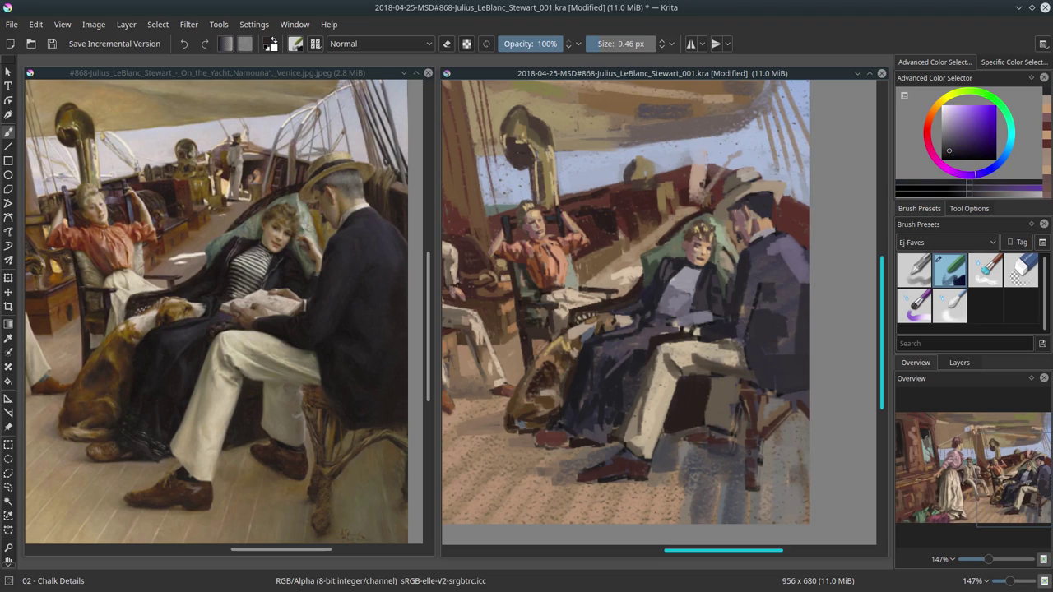
left_click(802, 251, "ctrl")
left_click(719, 212, "ctrl")
Dab beige onto the man's face and hat, then overpaint it pale grey-green.
left_click_drag(744, 231, 761, 240)
left_click(730, 201, "ctrl")
left_click(740, 224, "ctrl")
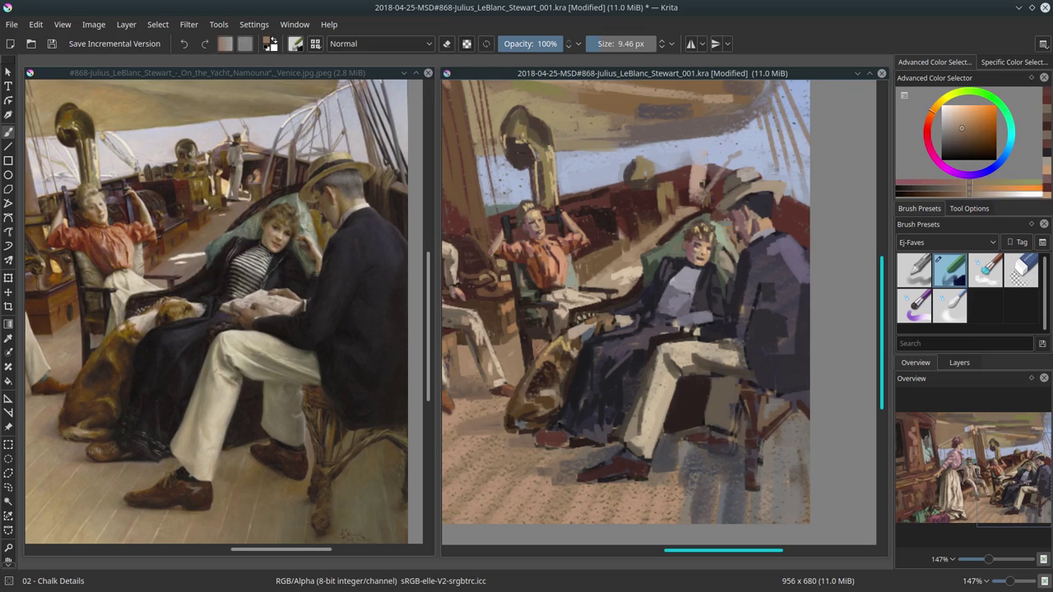
key("[")
left_click(724, 213, "ctrl")
left_click(732, 194, "ctrl")
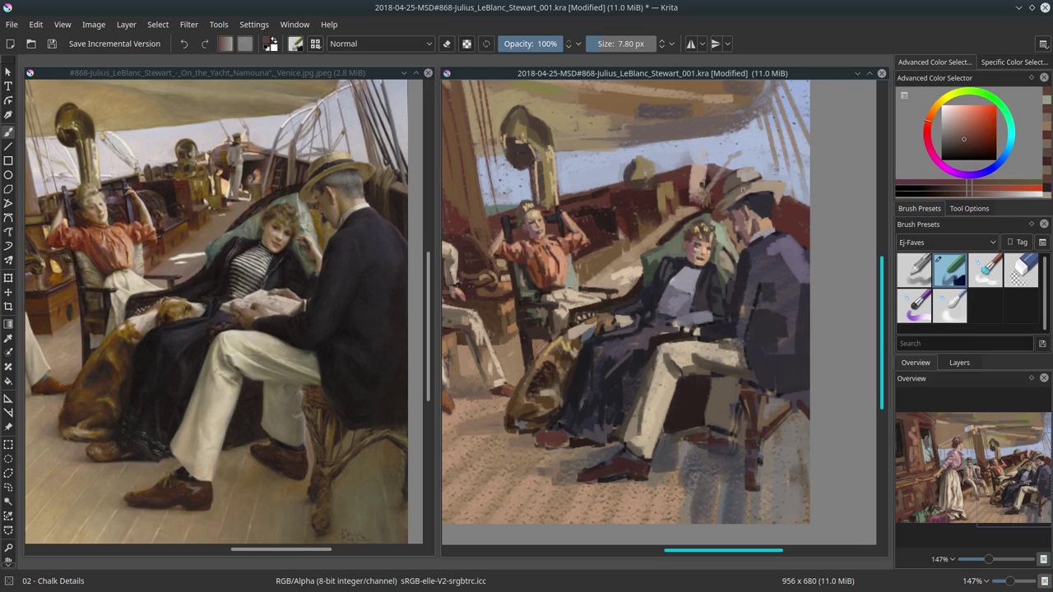
left_click(741, 165, "ctrl")
left_click(749, 185, "ctrl")
left_click(739, 135, "ctrl")
Dab pale sky blue near the man's head and dark purple shadow along the hat.
left_click(740, 152, "ctrl")
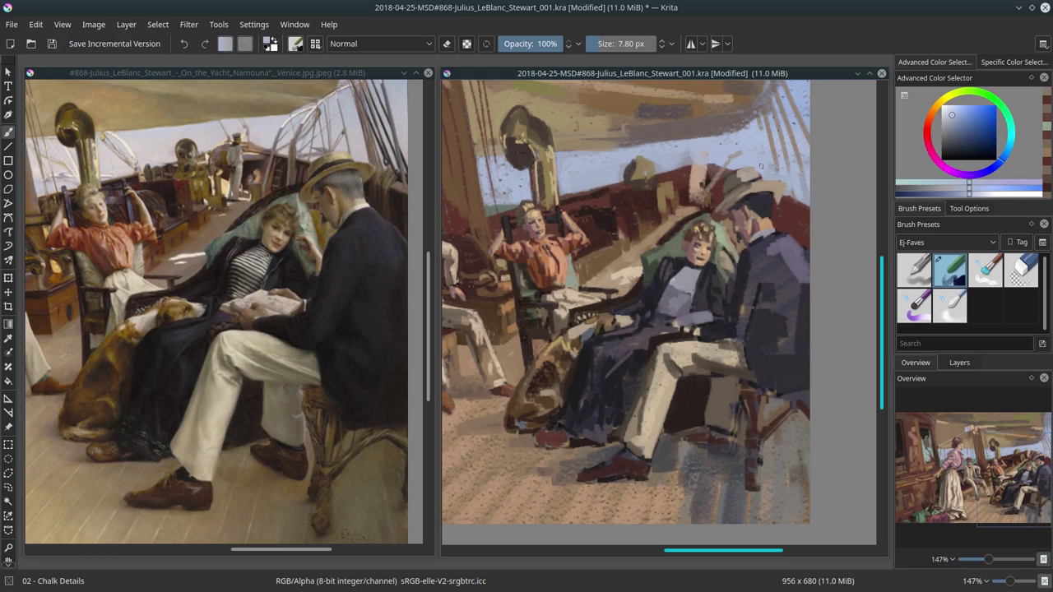
key("]")
left_click(741, 160, "ctrl")
left_click(741, 166, "ctrl")
left_click(726, 190, "ctrl")
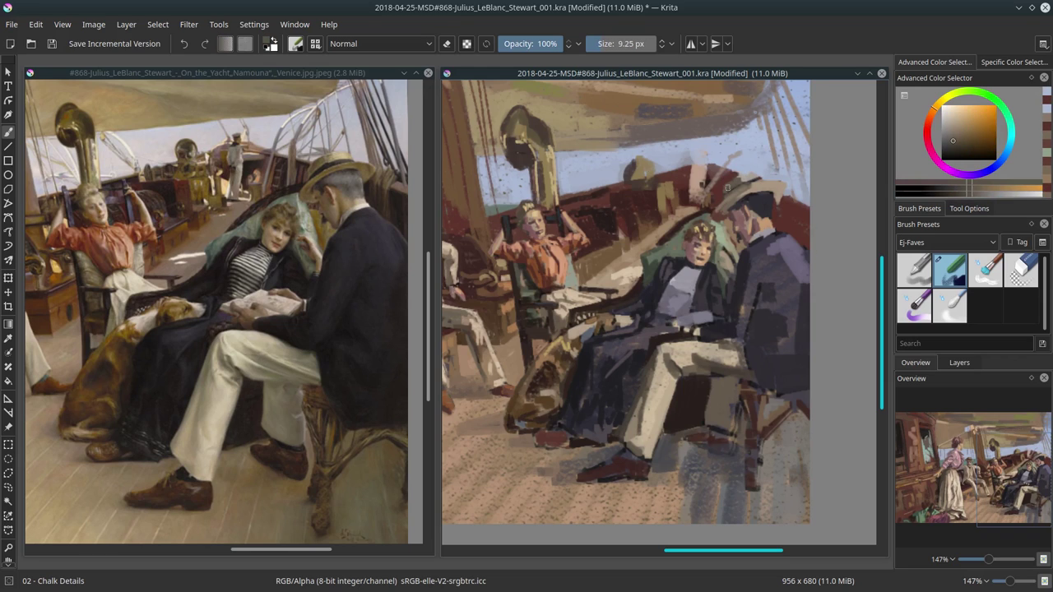
key("[")
left_click(726, 191, "ctrl")
left_click(726, 193, "ctrl")
Add small orange-brown strokes to the man's face, then pick beige-grey and pale green.
left_click(716, 193, "ctrl")
key("[")
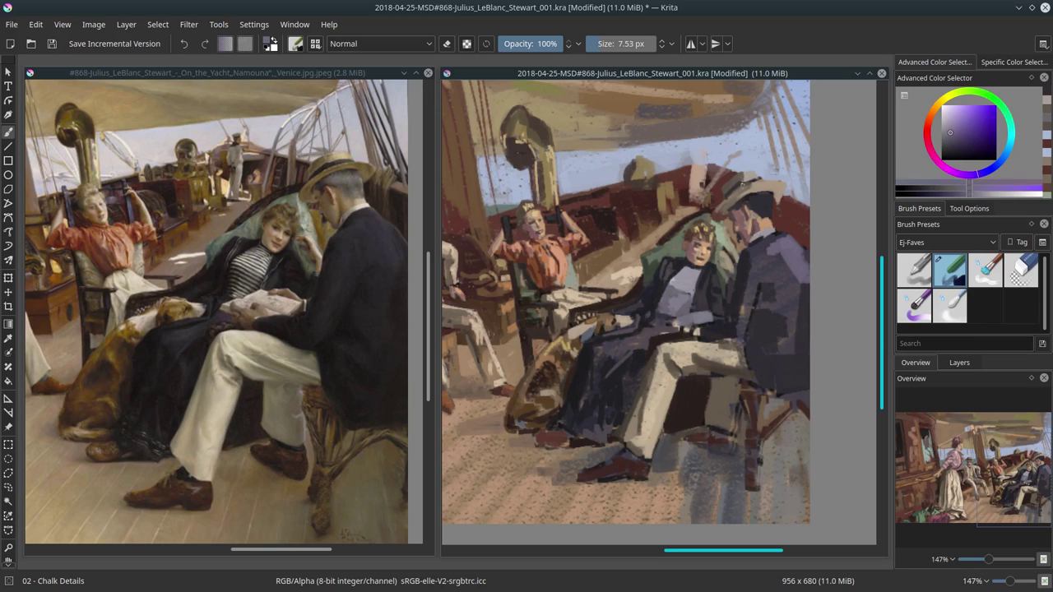
left_click(714, 194, "ctrl")
left_click(713, 195, "ctrl")
left_click(713, 195, "ctrl")
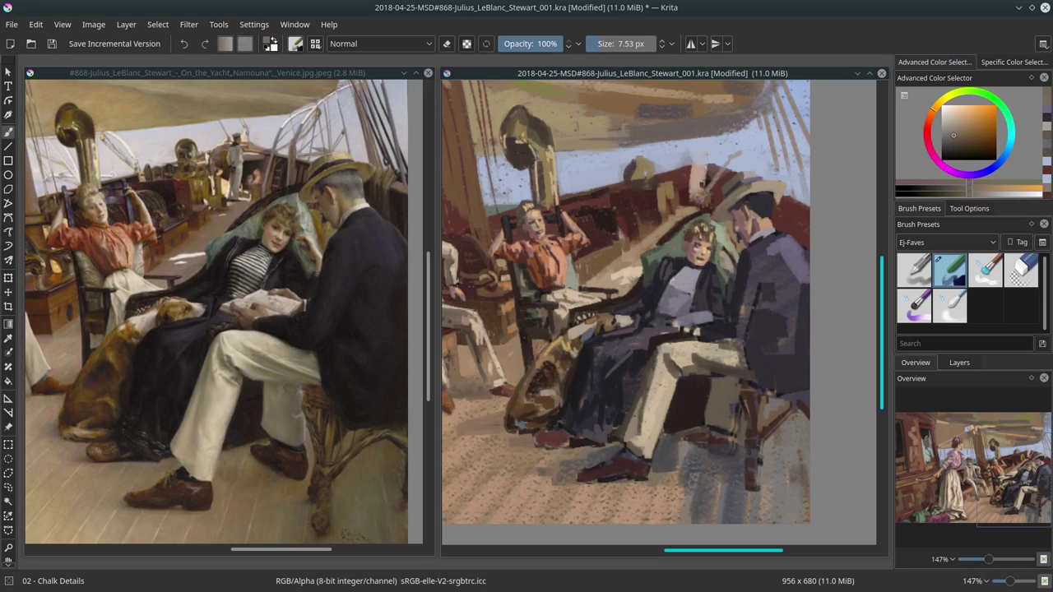
left_click(782, 147, "ctrl")
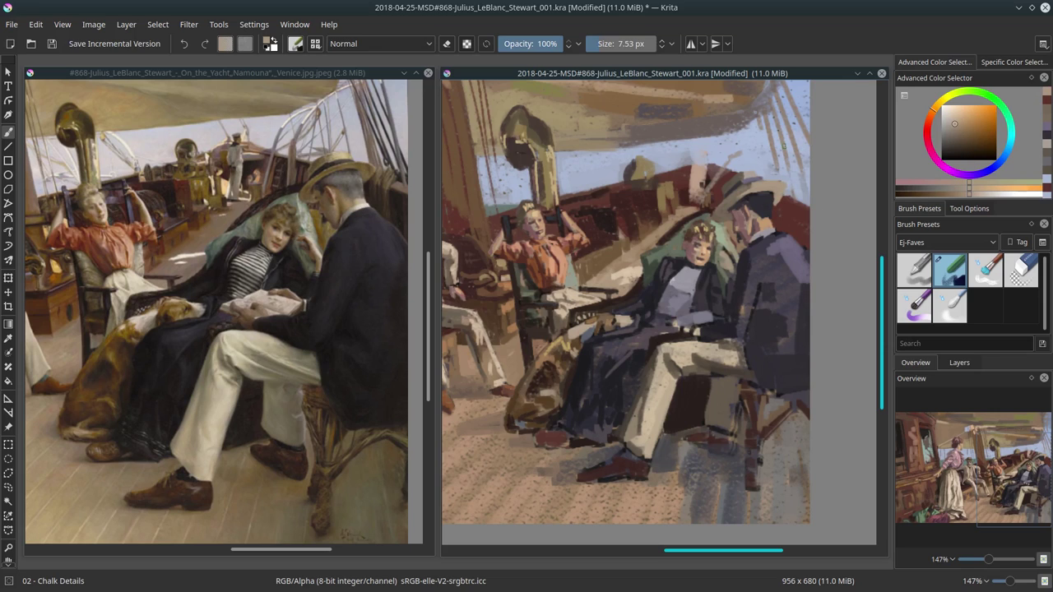
left_click(726, 298, "ctrl")
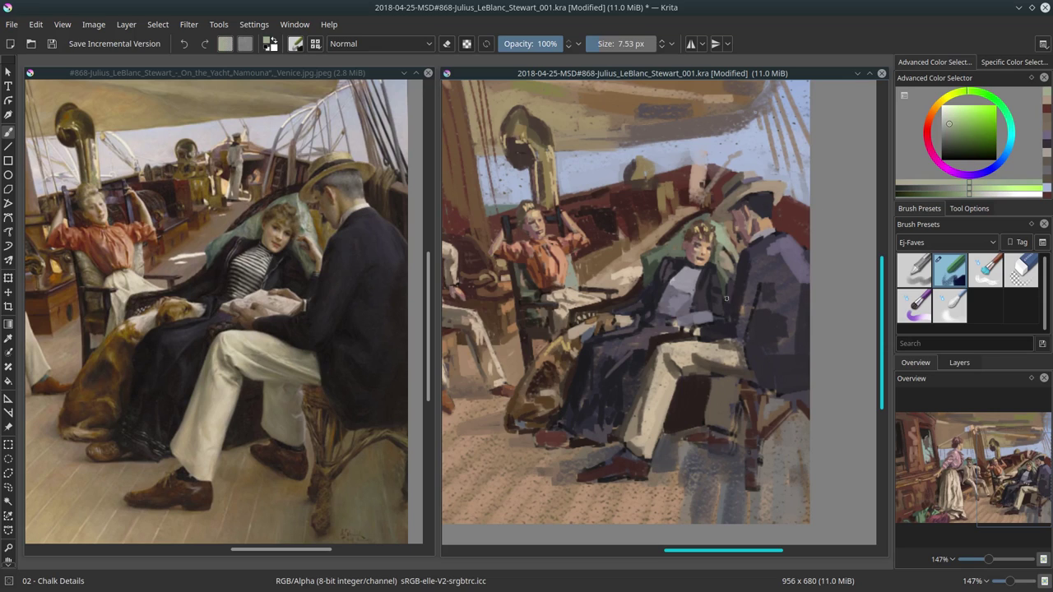
Save the yacht study, fit the whole painting in view, and zoom back in on the figures.
left_click(50, 46)
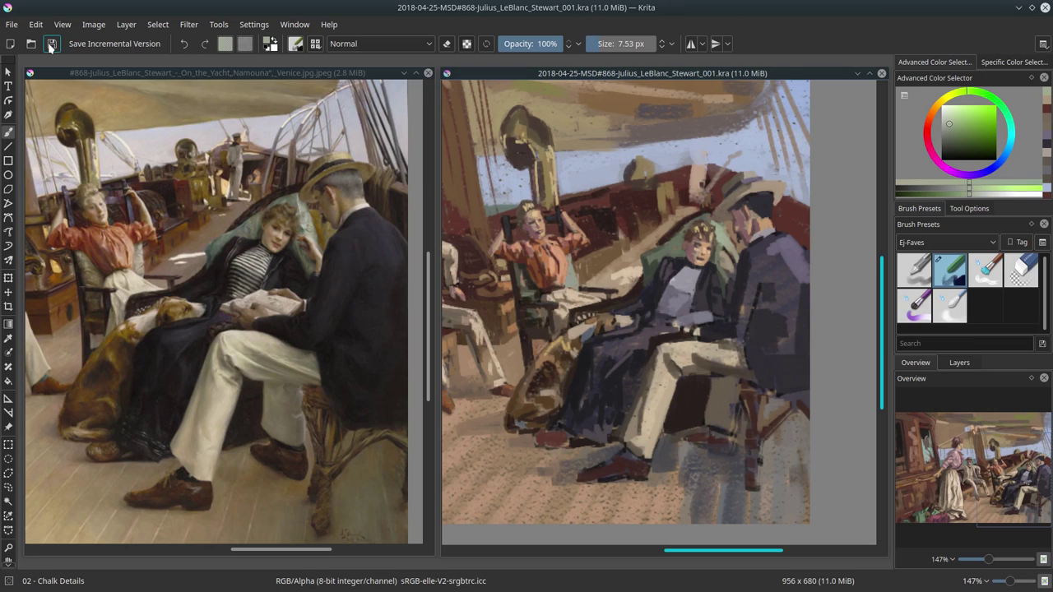
key("2")
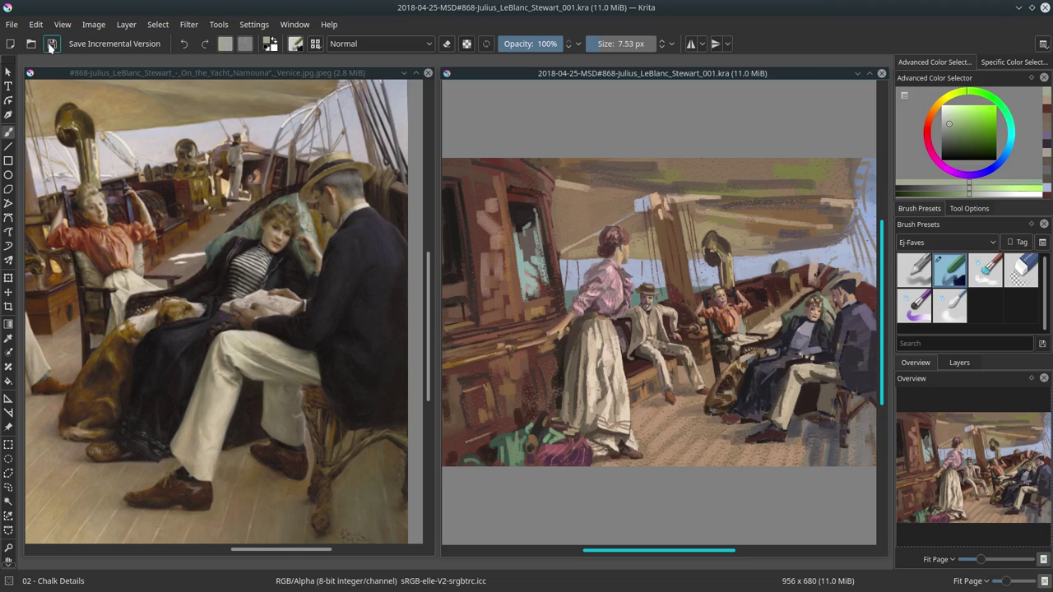
left_click_drag(759, 352, 737, 360)
Paint a small stroke on the man's jacket and sample pinkish-grey and tan-peach colours.
left_click_drag(732, 242, 749, 264)
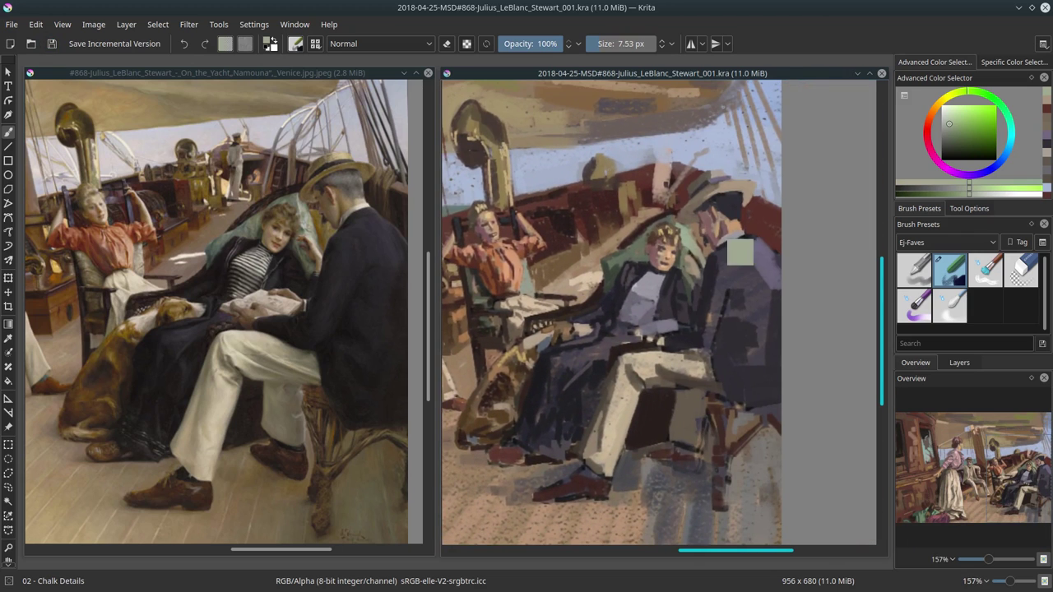
left_click(640, 300, "ctrl")
key("bracketright")
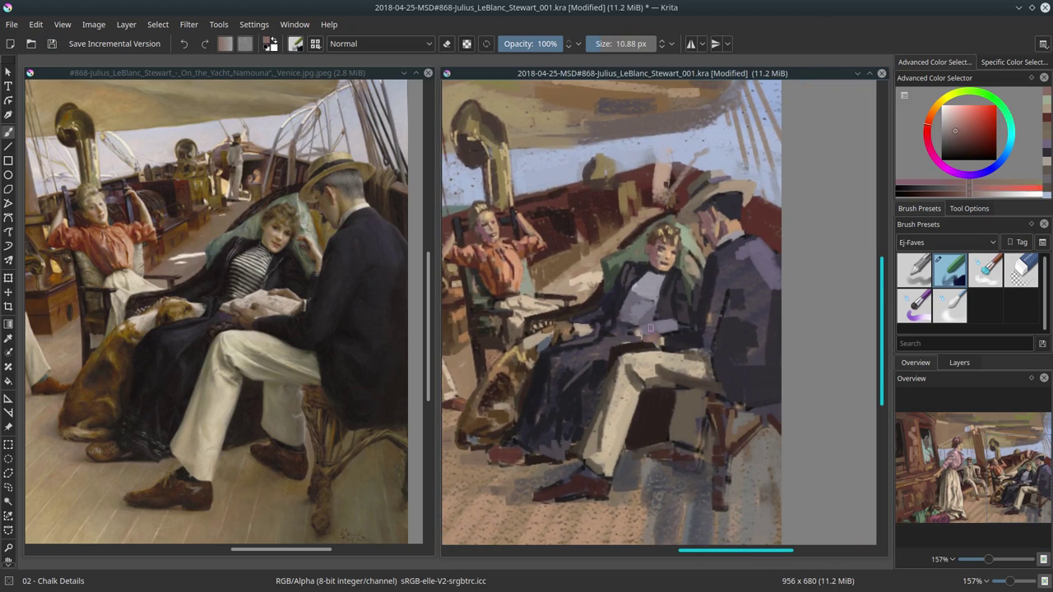
left_click(663, 334, "ctrl")
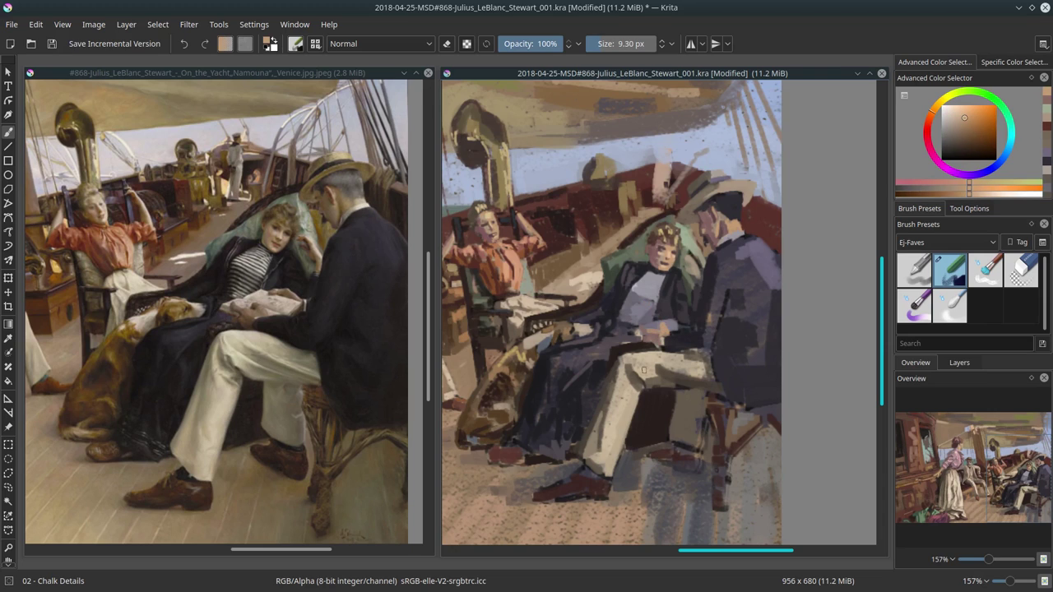
left_click(959, 363)
right_click(954, 439)
left_click(946, 254)
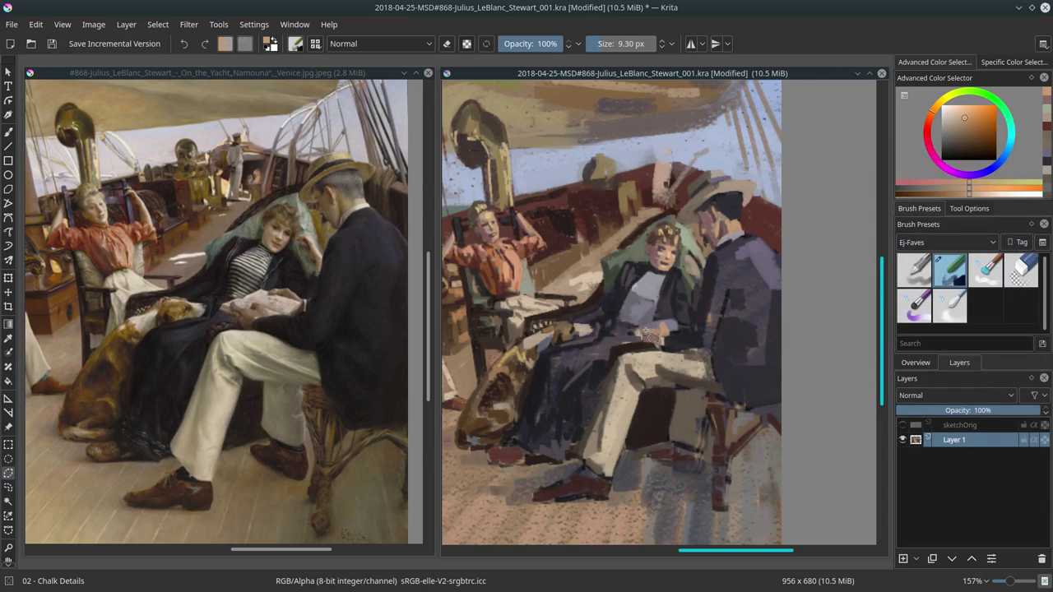
Copy the marked area around the hands and paste it as a new layer for the book.
left_click(37, 23)
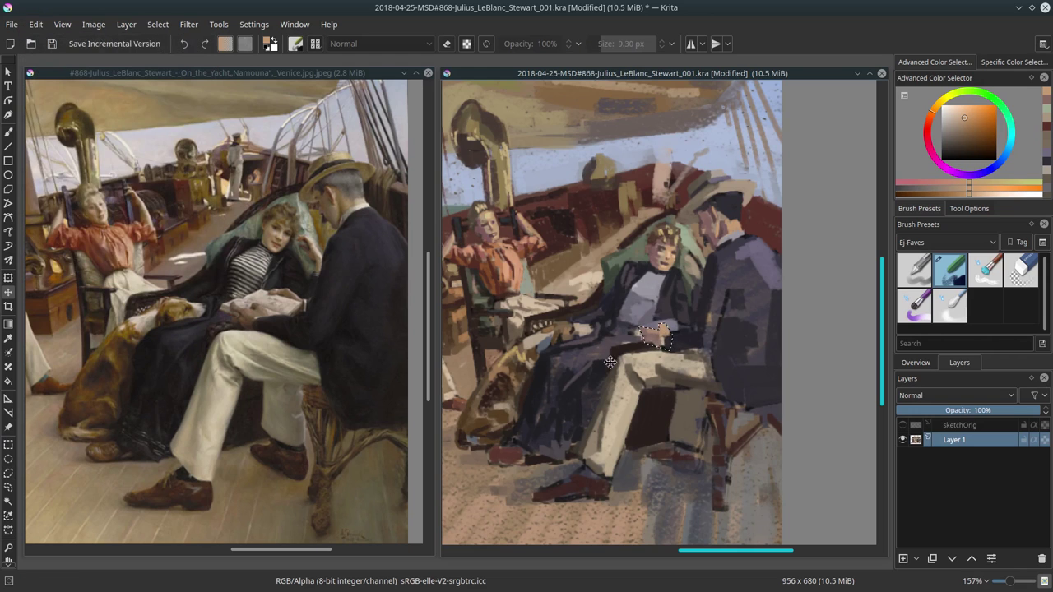
left_click(36, 24)
left_click(184, 49)
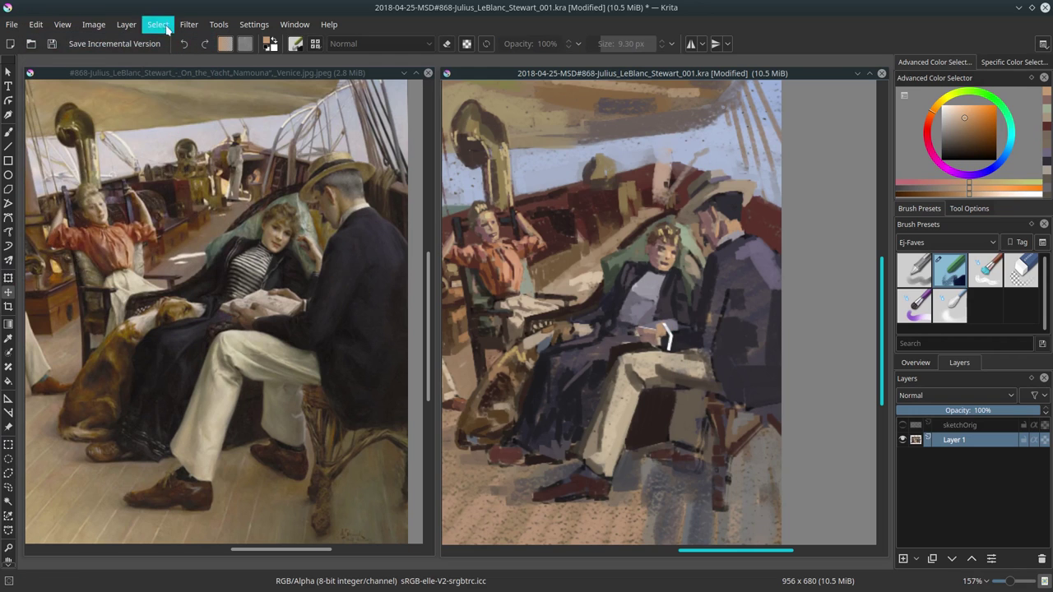
key("ctrl+v")
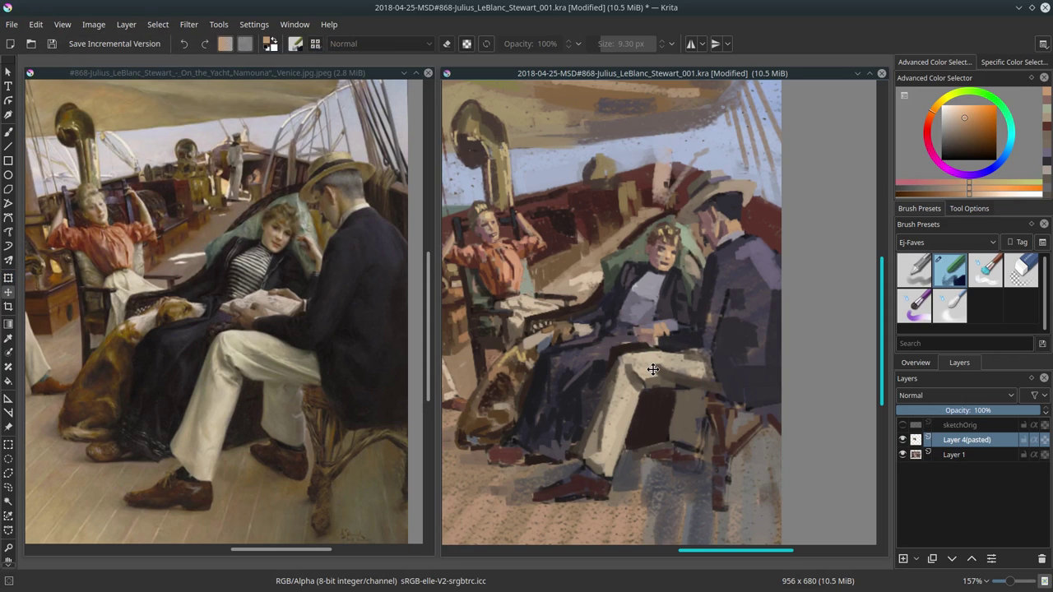
key("slash")
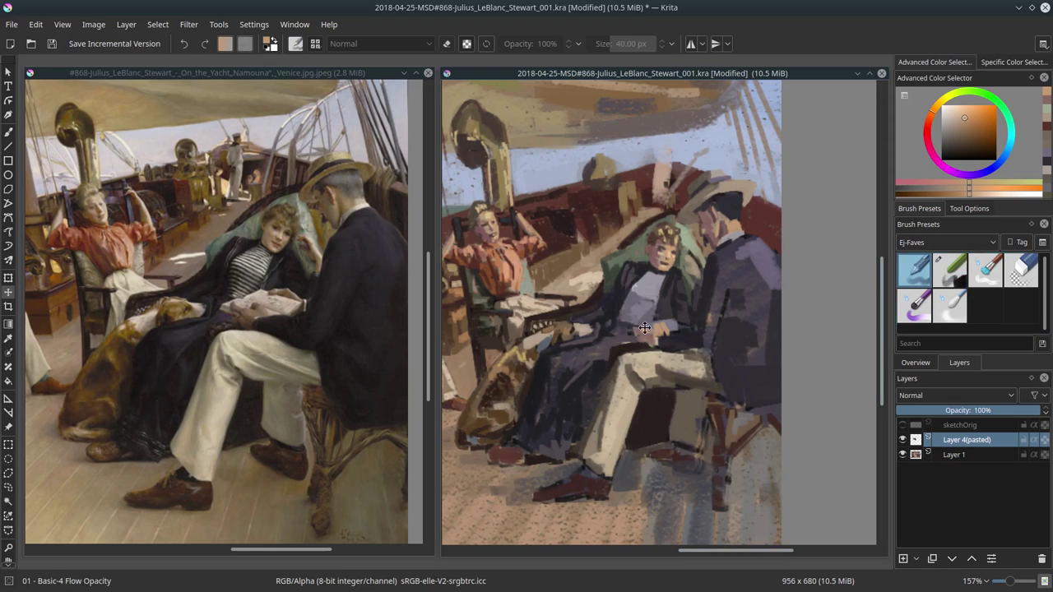
left_click(677, 331, "ctrl")
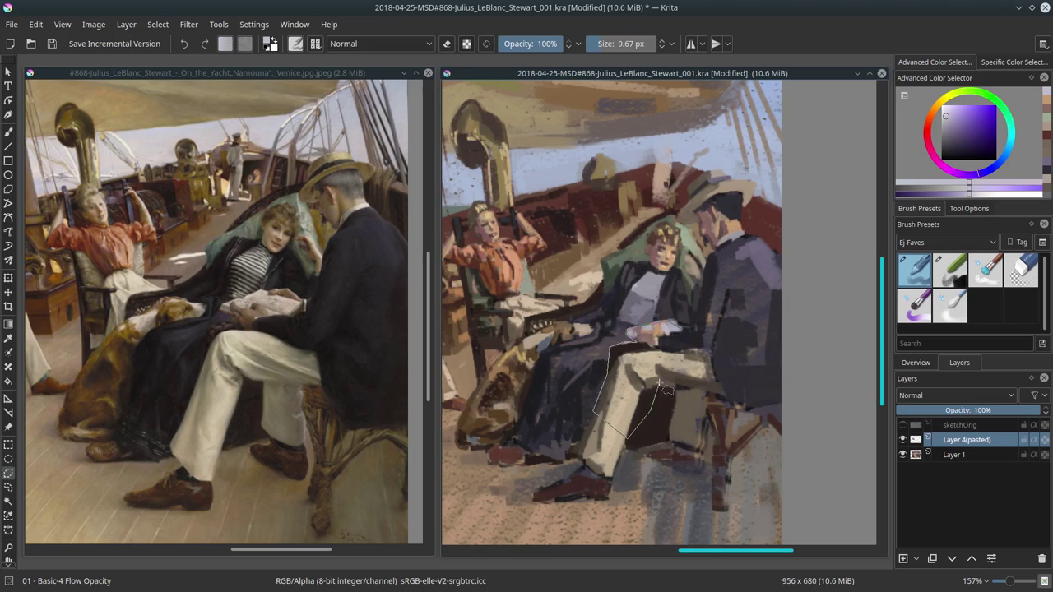
Paste the outlined trouser leg as a new layer, transform it, and merge it down.
key("ctrl+v")
key("t")
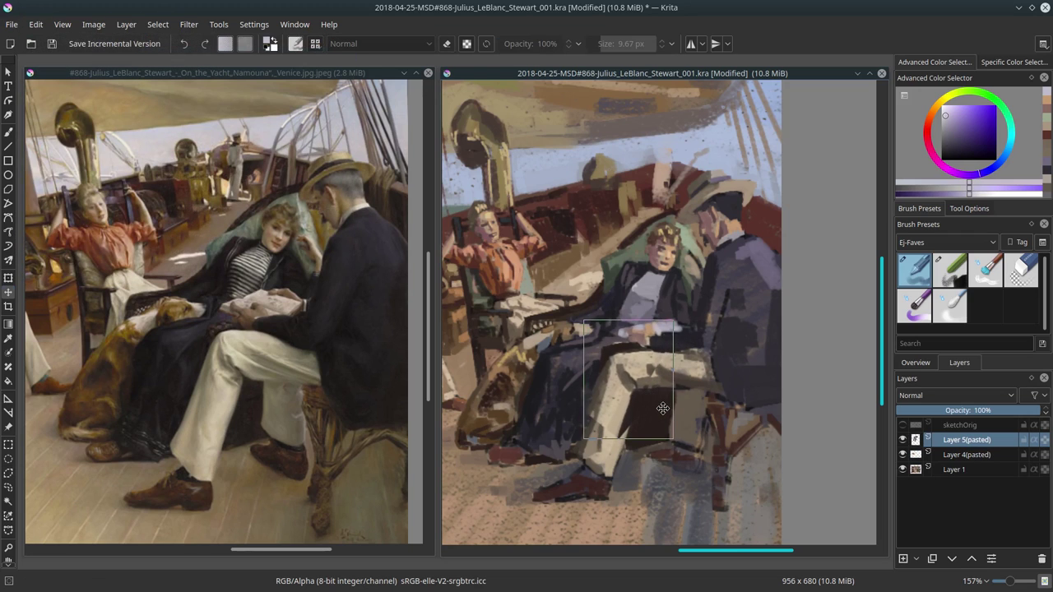
right_click(966, 439)
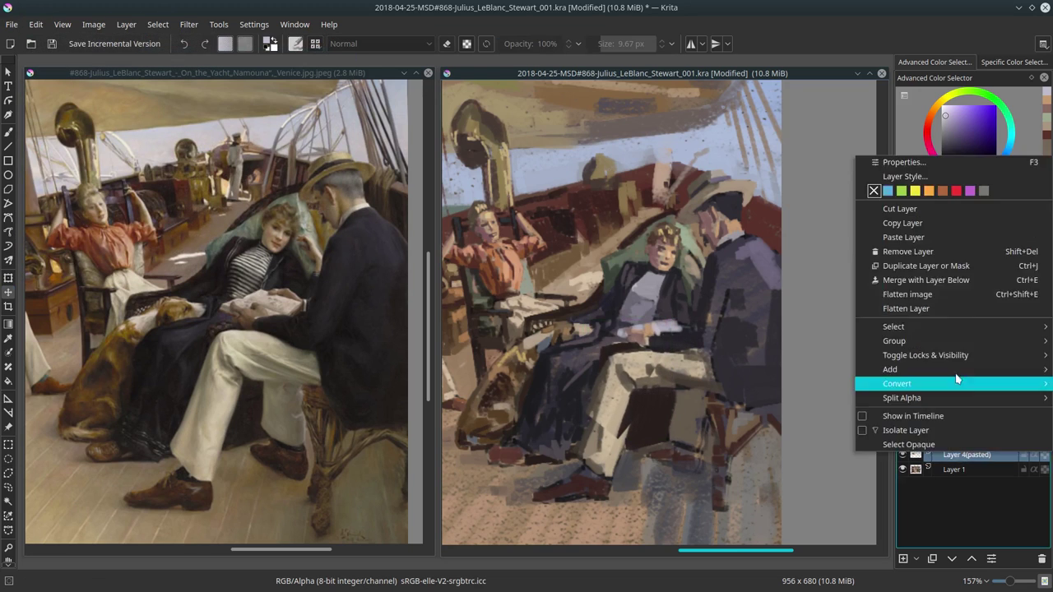
left_click(979, 376)
With the brush, paint dark orange and grey strokes around the lower figures and under the seated man's legs.
key("b")
left_click(585, 428, "ctrl")
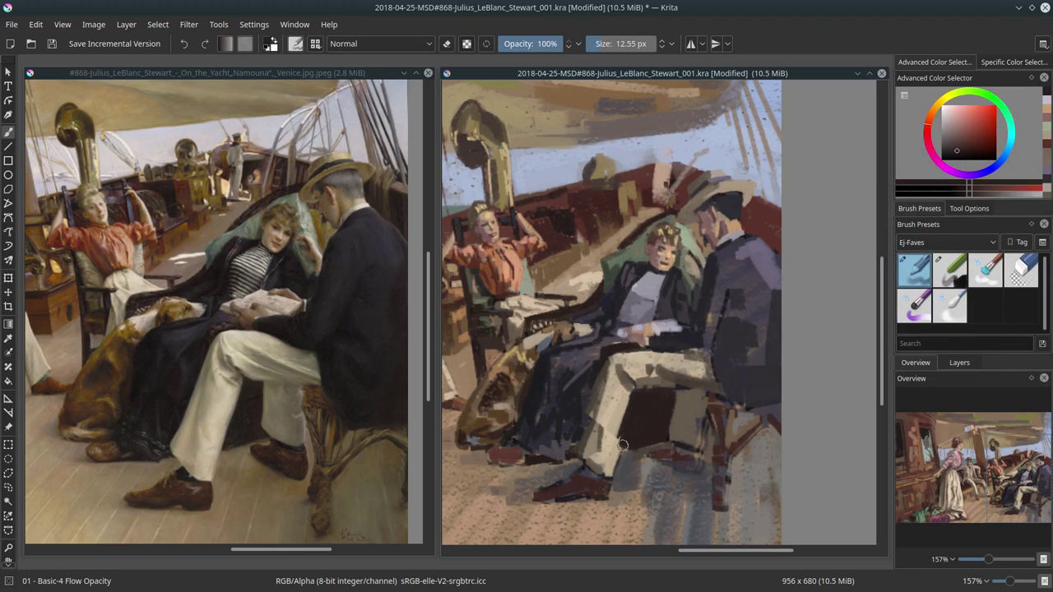
mouse_move(584, 428)
left_mouse_down()
mouse_move(633, 437)
mouse_move(691, 482)
left_mouse_up()
left_click(609, 401, "ctrl")
left_click(617, 428, "ctrl")
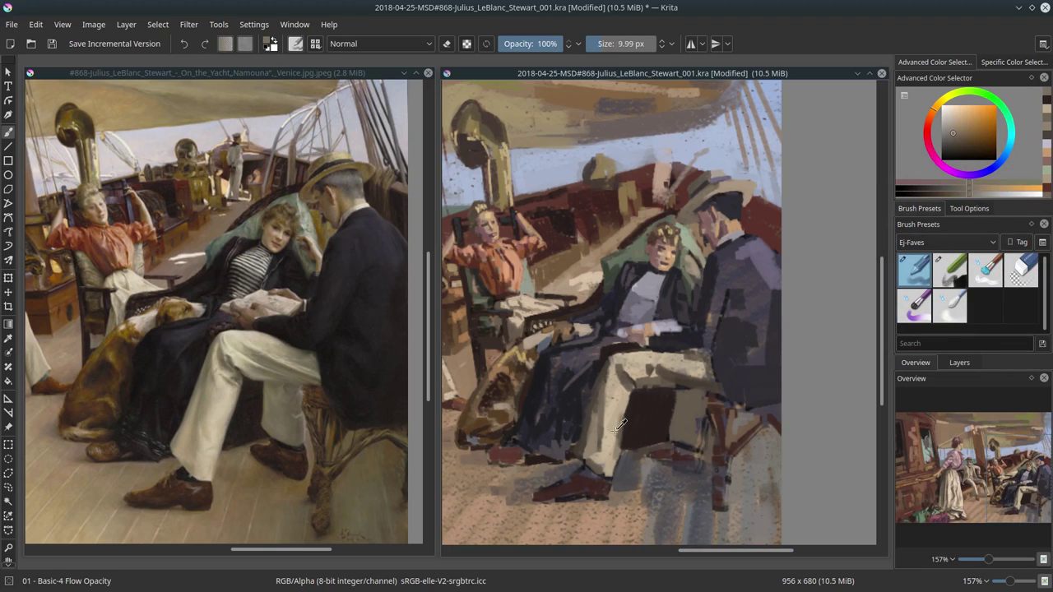
left_click_drag(617, 494, 618, 499)
left_click_drag(618, 449, 592, 461)
Dab light trouser colour on the man's legs and knees, with dark brown beneath them.
left_click(604, 471, "ctrl")
left_click(669, 391)
left_click(659, 424)
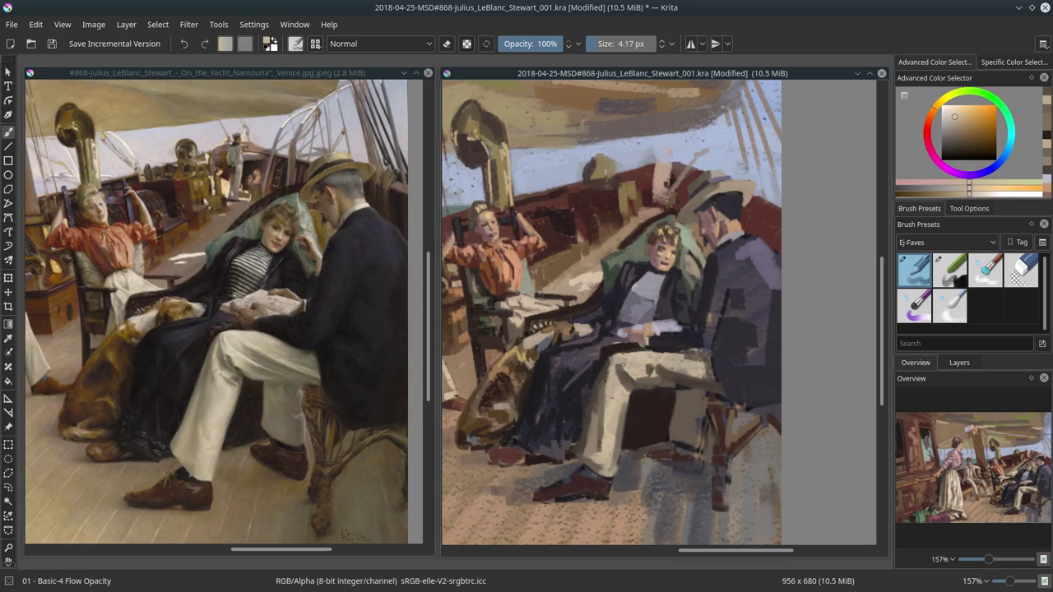
left_click(675, 419)
left_click_drag(658, 411, 683, 419)
left_click(659, 392, "ctrl")
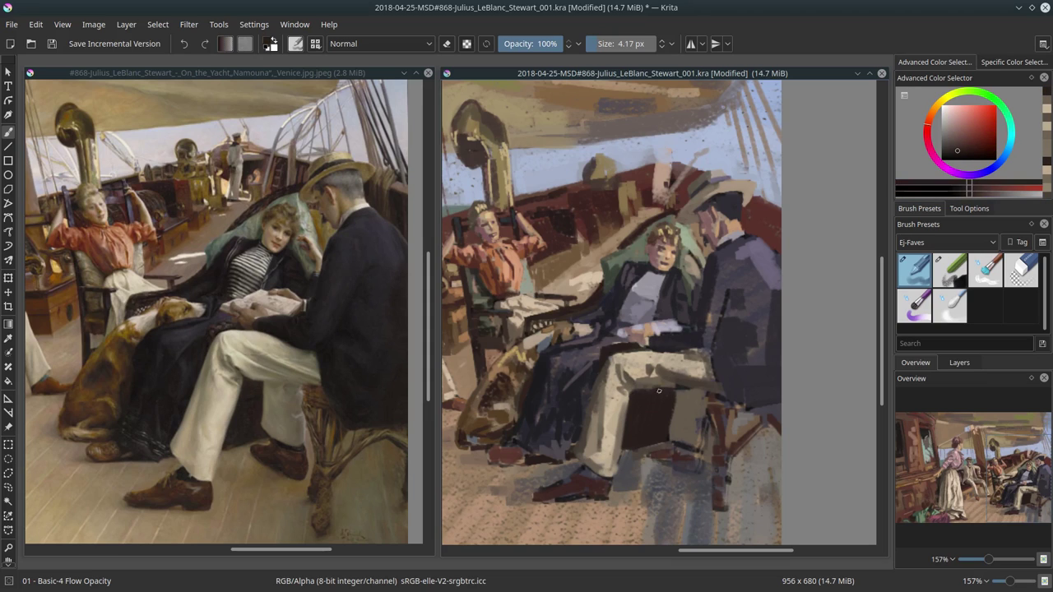
Switch to the chalky detail brush, resize it and sample peach and darker tones from the canvas.
left_click(675, 339, "ctrl")
key("bracketright")
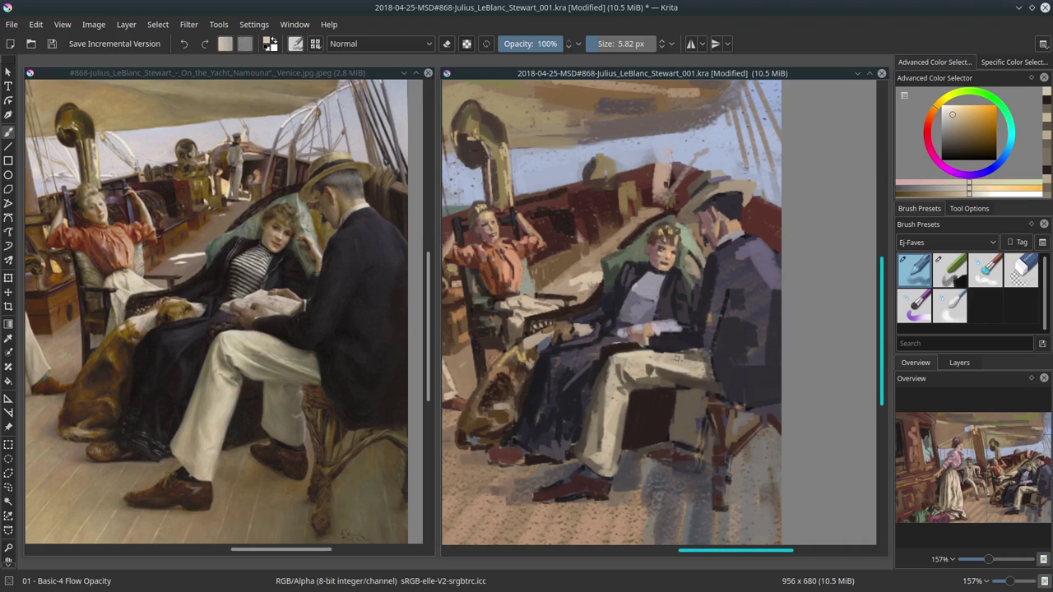
left_click(676, 358, "ctrl")
key("slash")
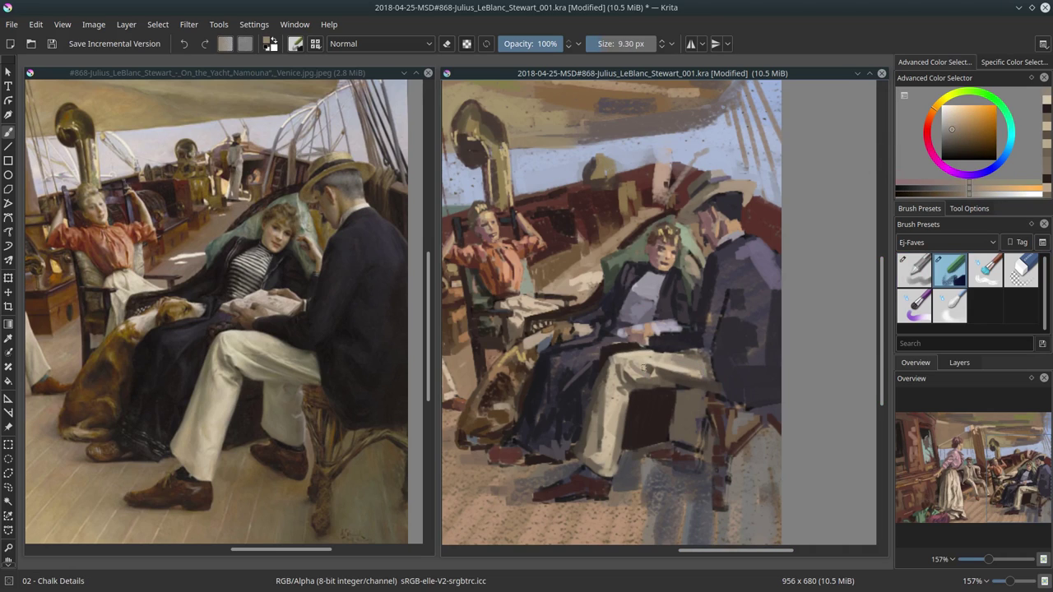
left_click_drag(646, 370, 742, 352)
left_click(655, 380, "ctrl")
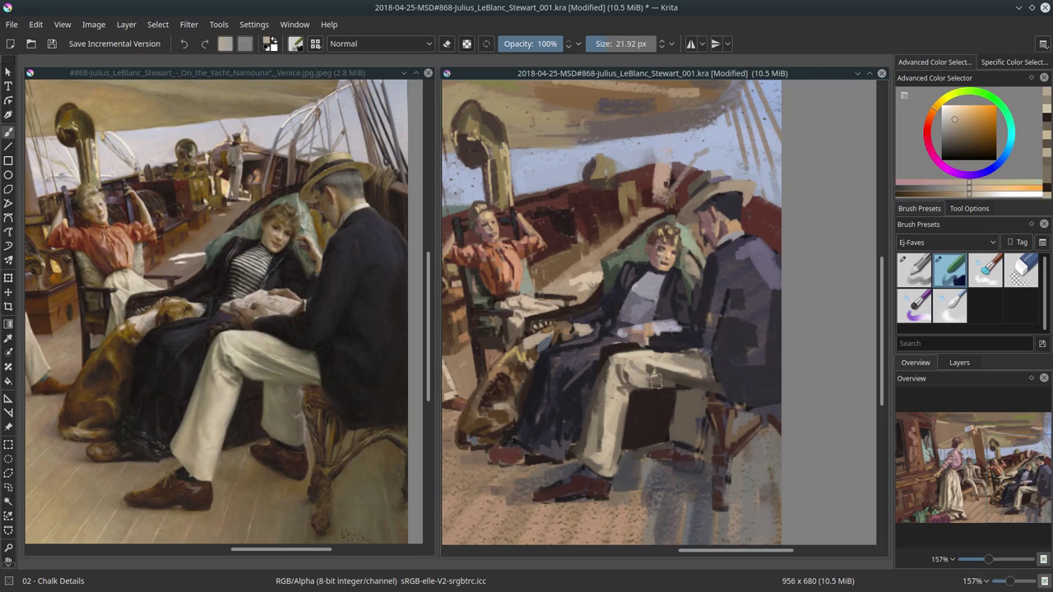
left_click(656, 380, "ctrl")
left_click_drag(656, 380, 660, 366)
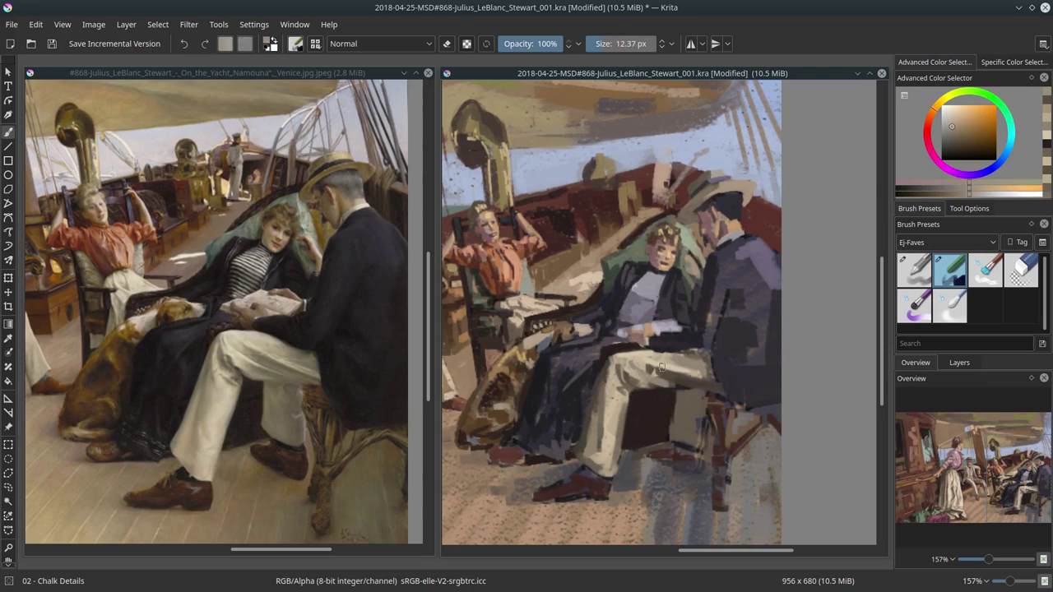
Dab reddish grey onto the legs and add a light stroke on the hand.
left_click(661, 368, "ctrl")
left_click(634, 347, "ctrl")
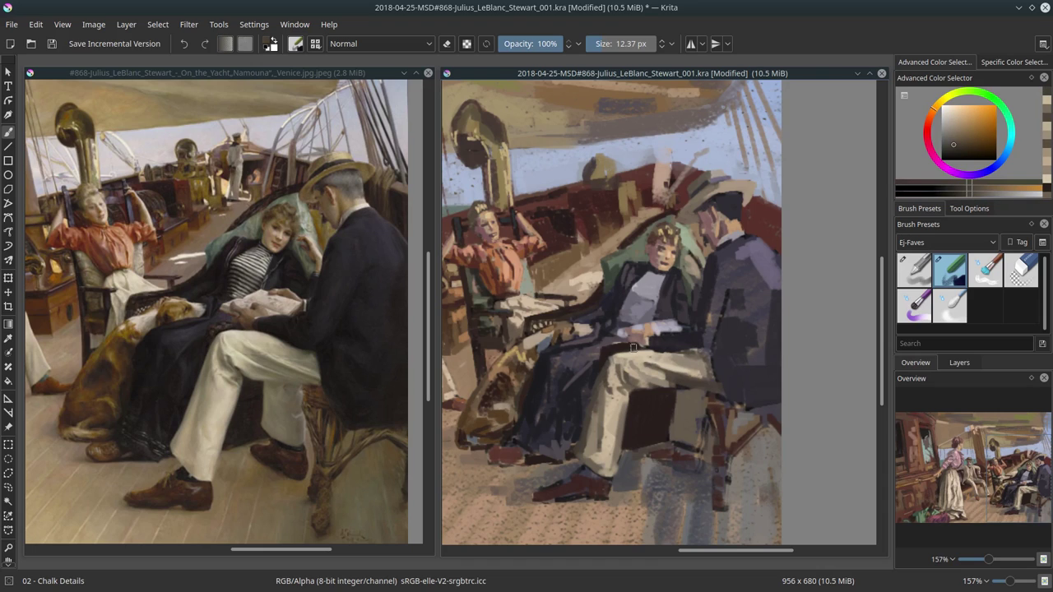
left_click(705, 357, "ctrl")
left_click(683, 326, "ctrl")
mouse_move(683, 325)
left_mouse_down()
mouse_move(658, 327)
mouse_move(689, 325)
mouse_move(697, 346)
left_mouse_up()
left_click(659, 328, "ctrl")
left_click(658, 328, "ctrl")
left_click(680, 311, "ctrl")
Sample dark purple and magenta tones from the jacket, enlarge the brush, and save the painting.
left_click(698, 354, "ctrl")
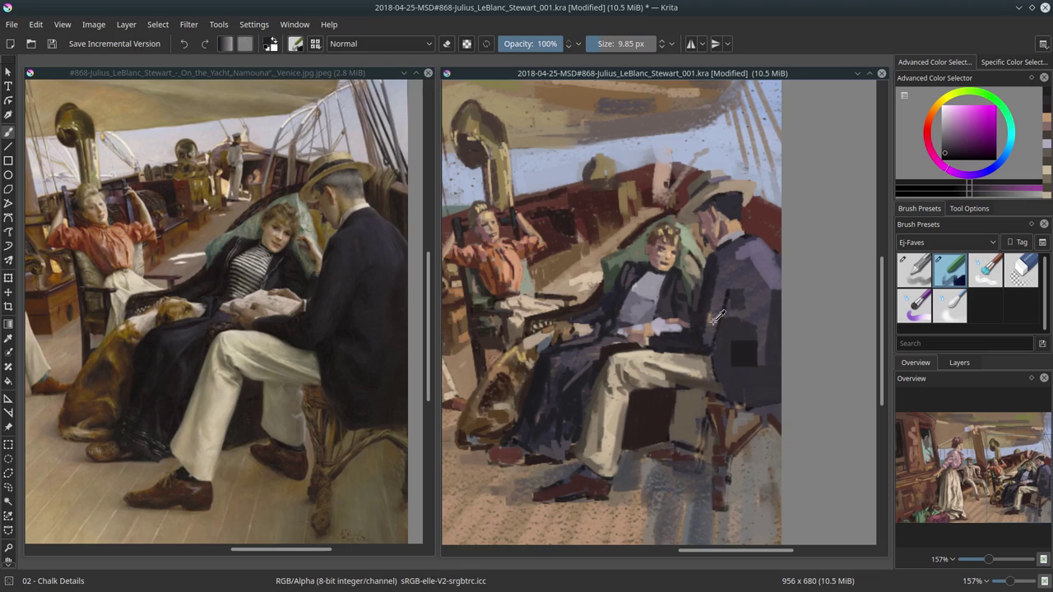
left_click(715, 321, "ctrl")
mouse_move(716, 322)
left_mouse_down()
mouse_move(752, 337)
mouse_move(738, 328)
left_mouse_up()
left_click(727, 329, "ctrl")
left_click(752, 337, "ctrl")
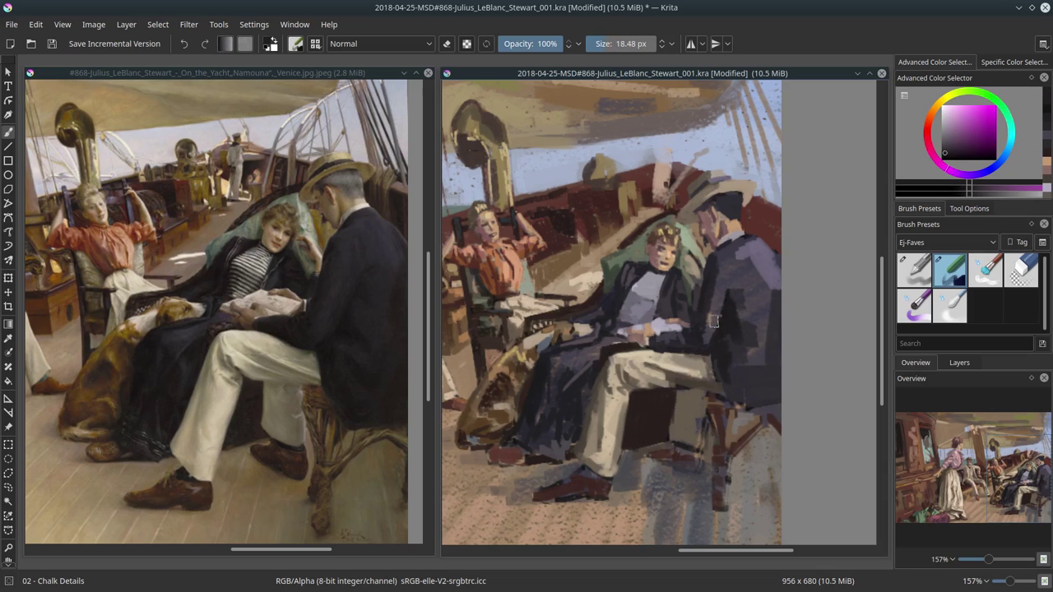
left_click(51, 48)
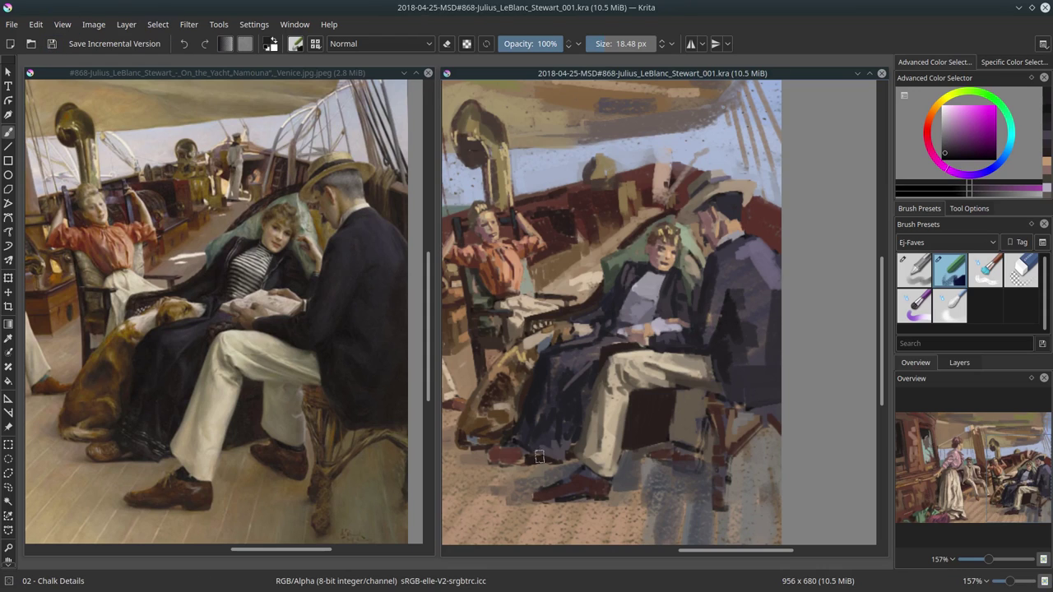
Repaint the shoe with dark strokes and light orange highlights.
left_click_drag(584, 471, 596, 498)
left_click(599, 515, "ctrl")
left_click_drag(531, 494, 596, 493)
left_click(585, 484, "ctrl")
left_click(579, 466, "ctrl")
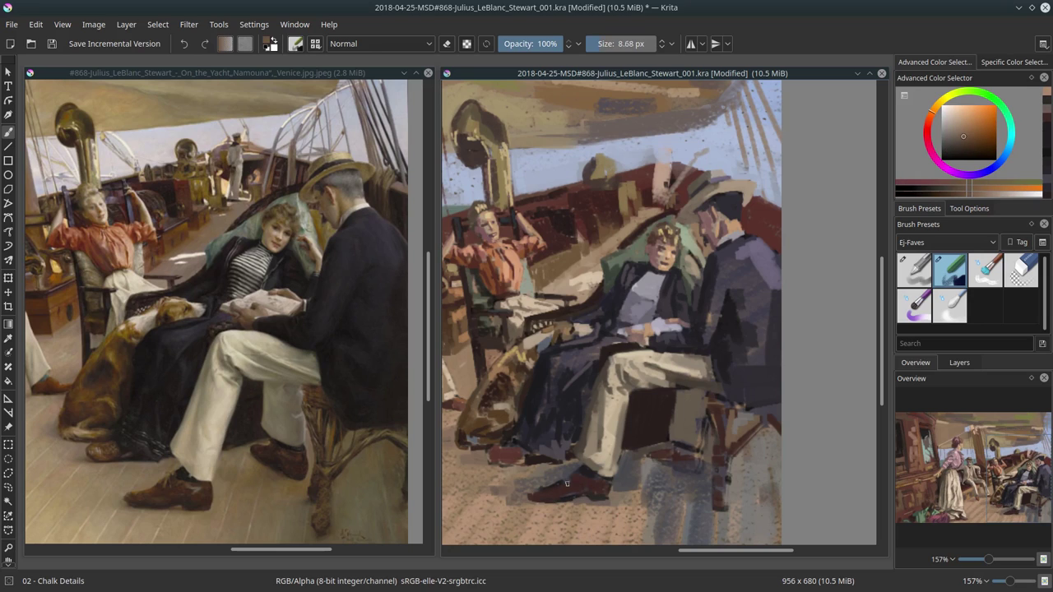
left_click(576, 477, "ctrl")
left_click(596, 501, "ctrl")
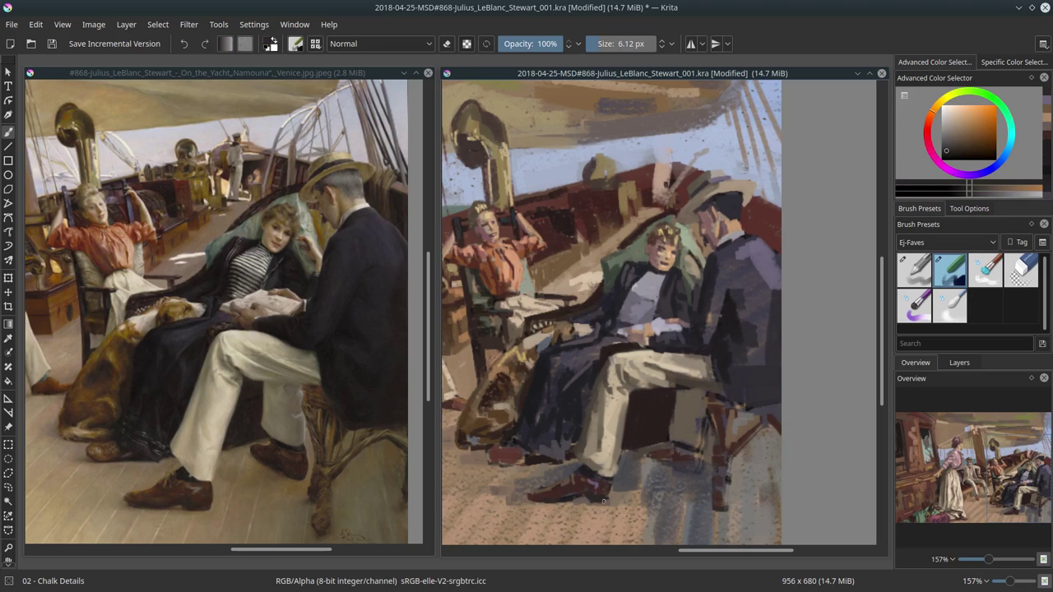
Touch up around the shoes with dark red and orange-brown dabs.
left_click(609, 455, "ctrl")
left_click(597, 477, "ctrl")
left_click(594, 514, "ctrl")
left_click(567, 477, "ctrl")
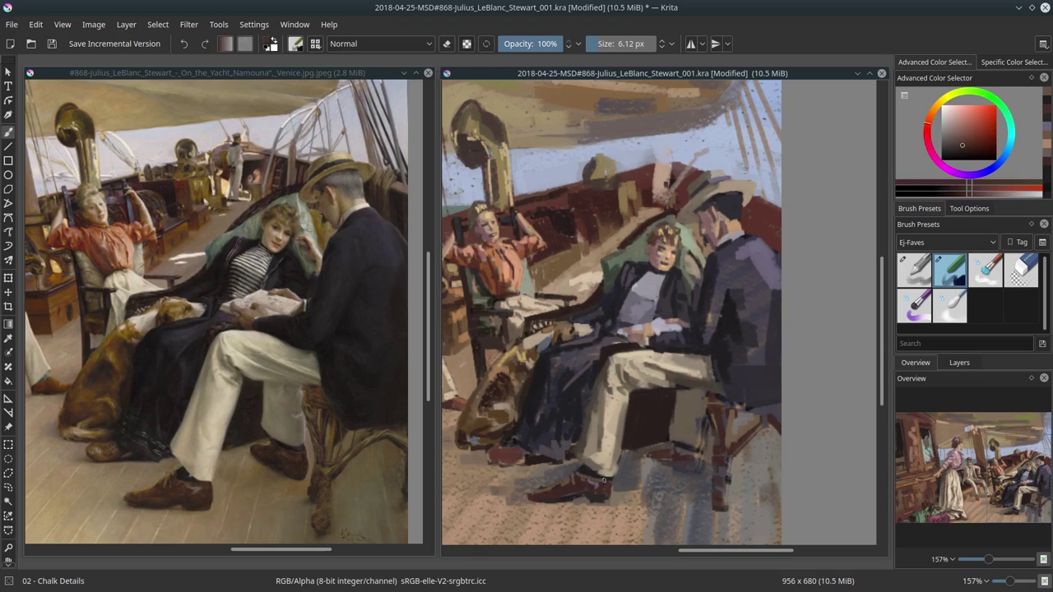
left_click(594, 493, "ctrl")
Sample dark purple and orange-brown, then dab dark red near the shoes.
left_click(641, 451, "ctrl")
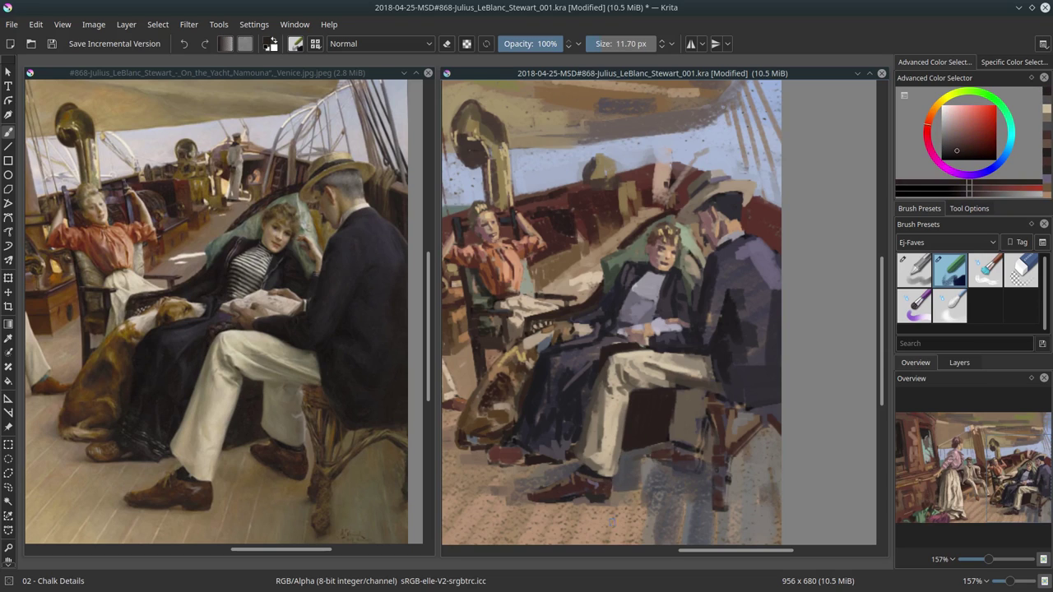
left_click(600, 373, "ctrl")
left_click(588, 412, "ctrl")
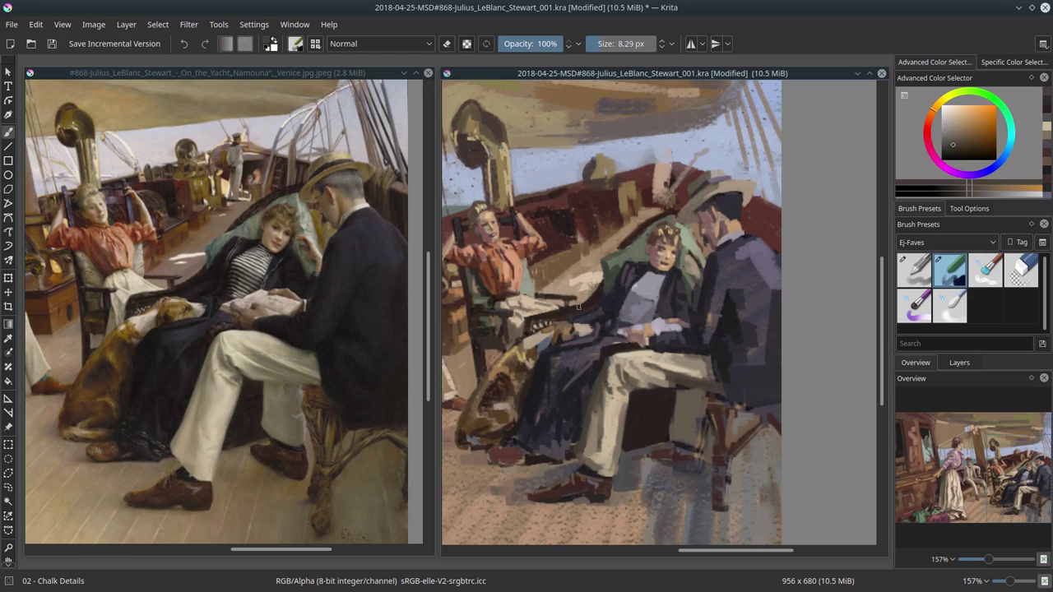
left_click(704, 292, "ctrl")
left_click(689, 252, "ctrl")
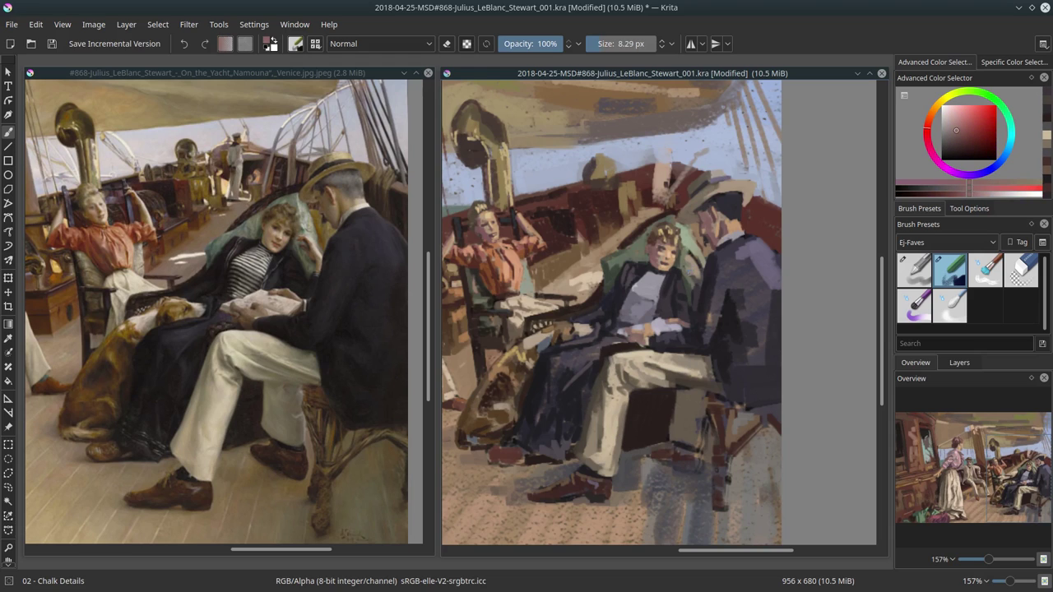
left_click(697, 271, "ctrl")
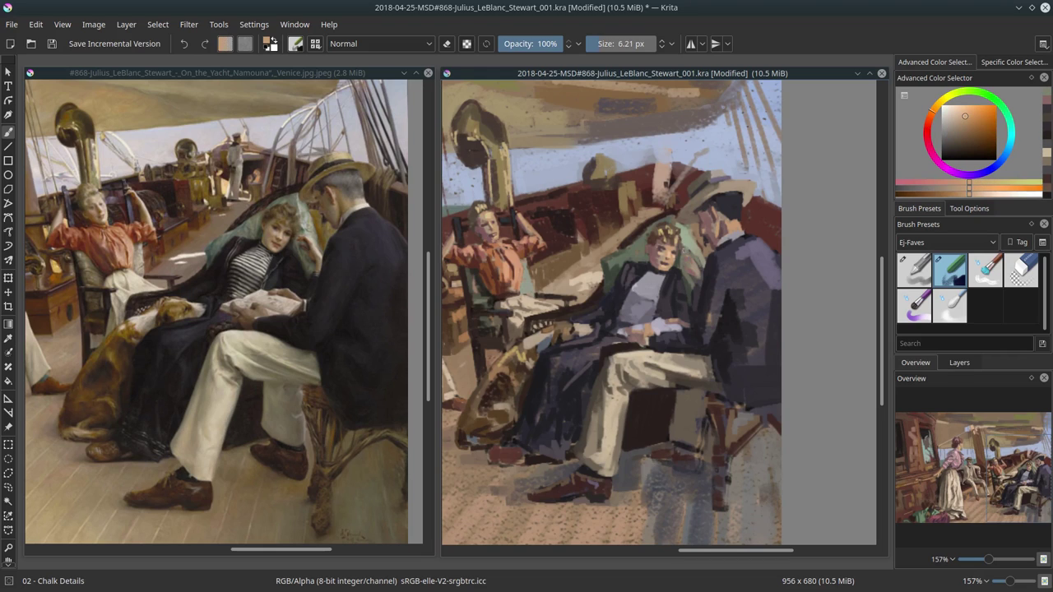
left_click(697, 284, "ctrl")
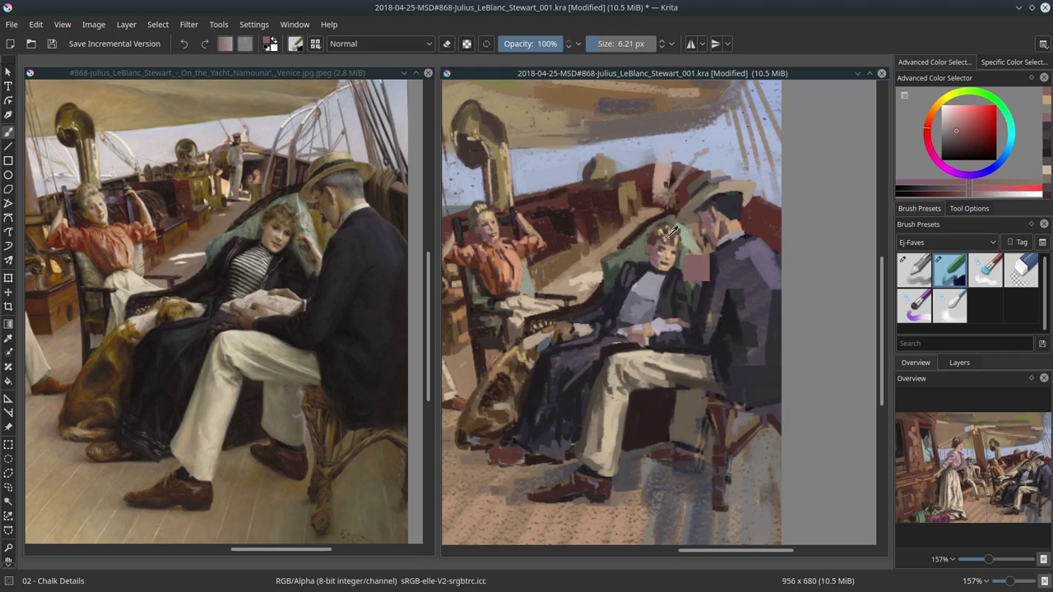
Zoom in on the woman and sample dark orange-brown tones for her face details.
scroll(673, 274, "up", 2)
scroll(658, 247, "up", 2)
left_click(638, 215, "ctrl")
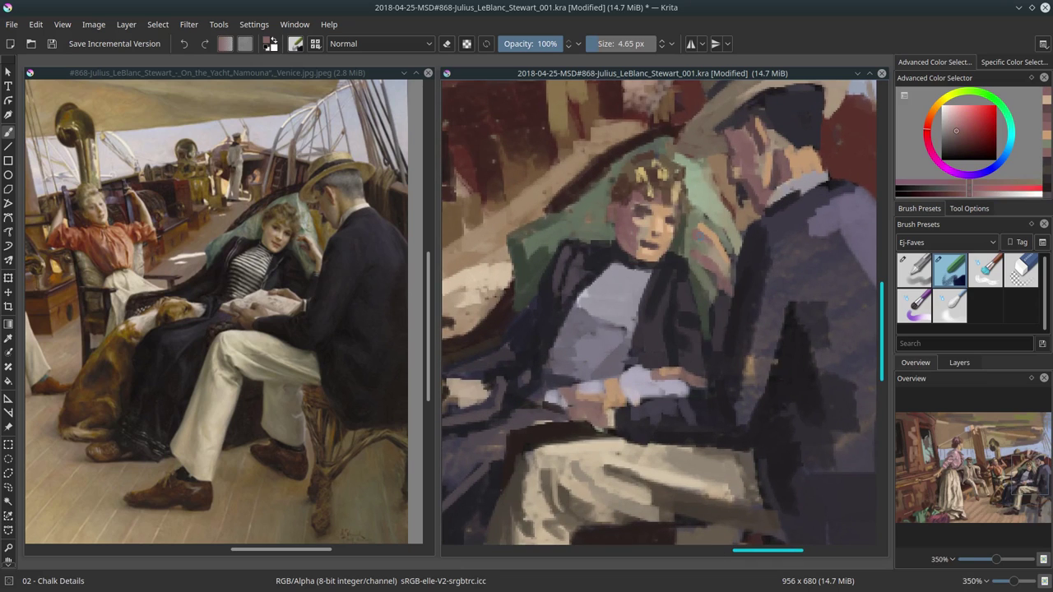
left_click(699, 239, "ctrl")
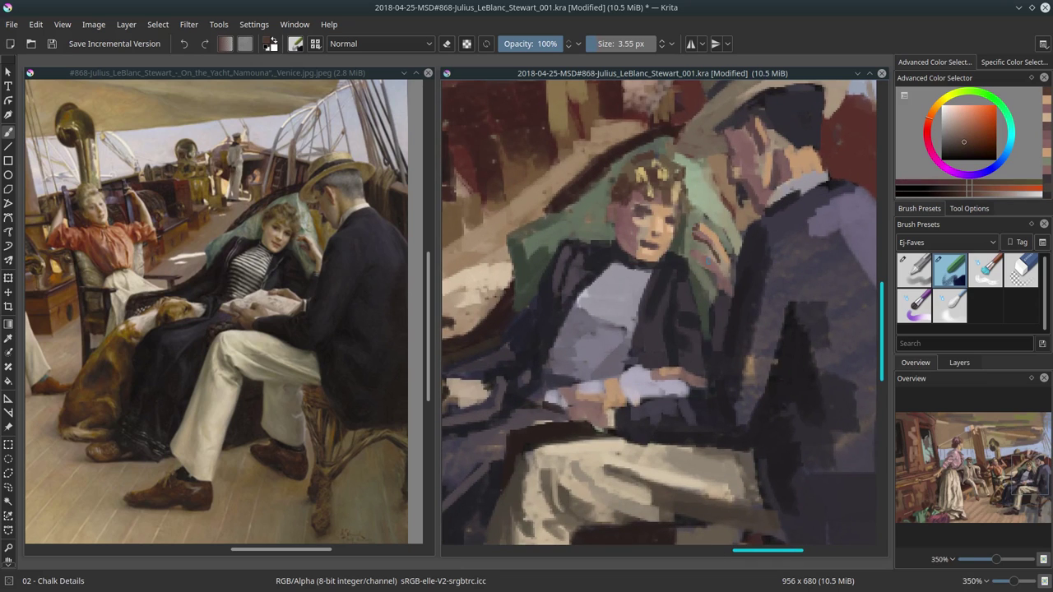
scroll(703, 252, "down", 2)
scroll(703, 253, "down", 2)
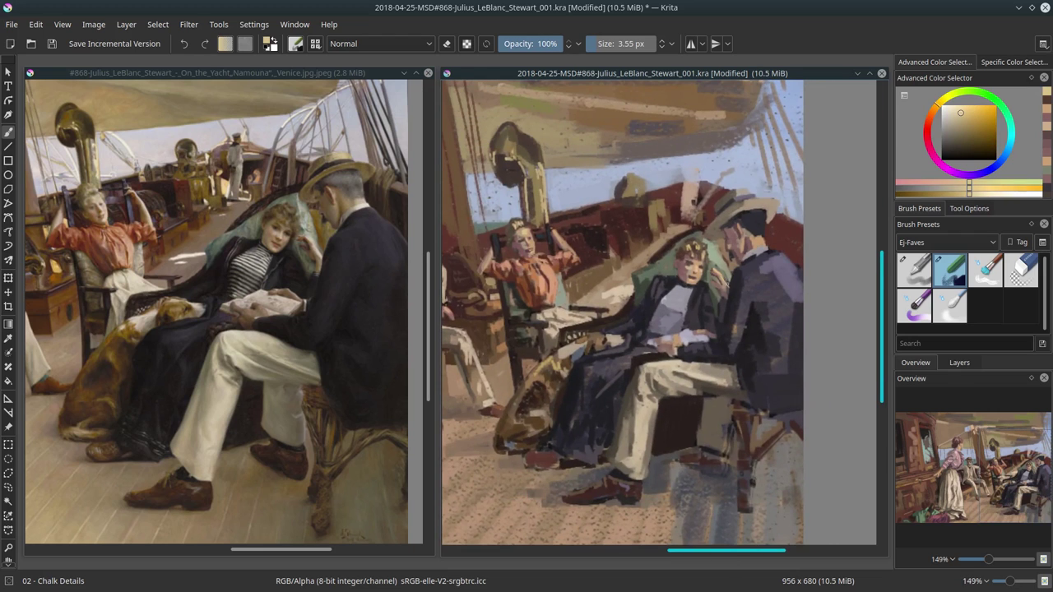
scroll(733, 301, "up", 2)
left_click(732, 296, "ctrl")
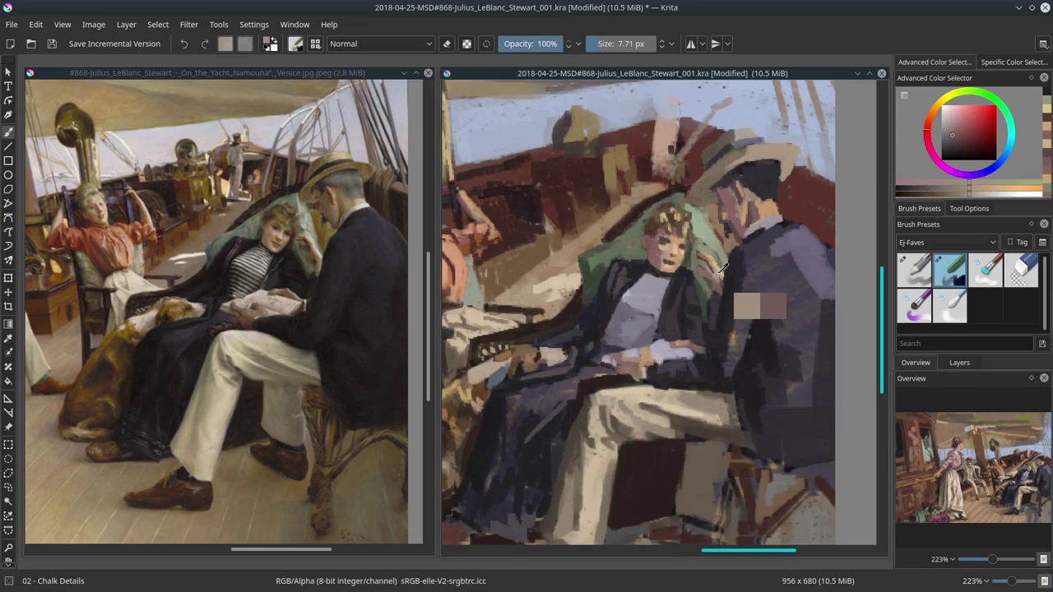
left_click(693, 216, "ctrl")
scroll(695, 264, "down", 2)
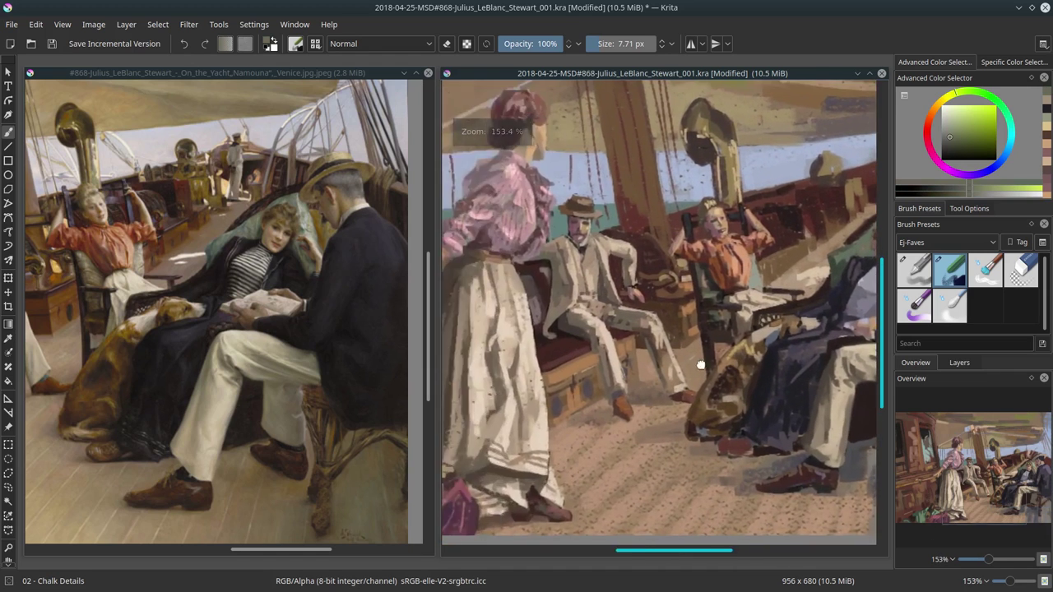
Mix a light purple for the top's stripes, shrinking the brush and panning the view left.
left_click(928, 146)
key("l")
key("bracketleft")
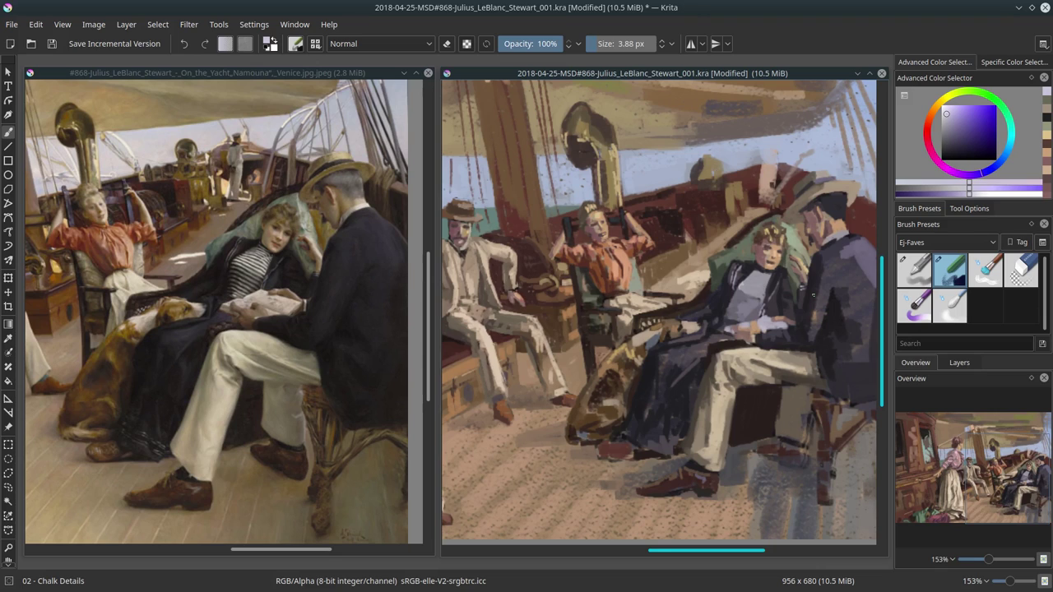
left_click_drag(775, 381, 697, 377)
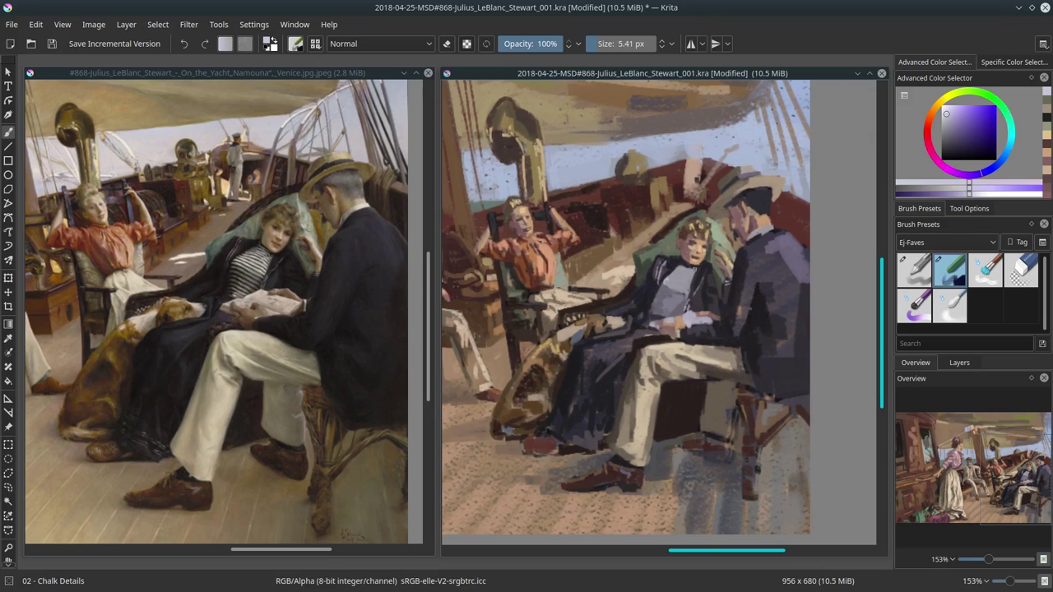
left_click(946, 152)
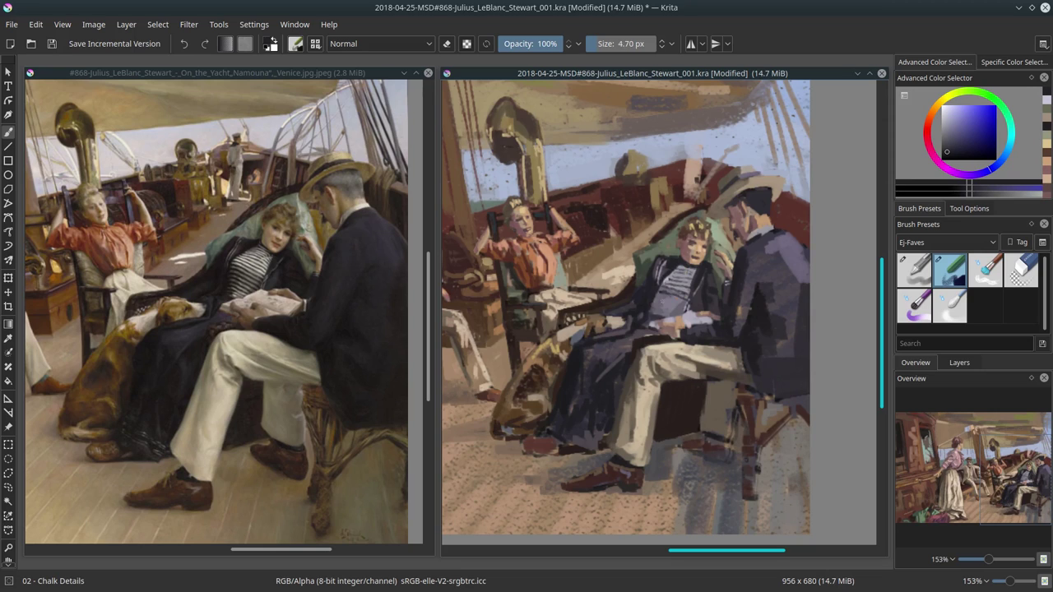
key("l")
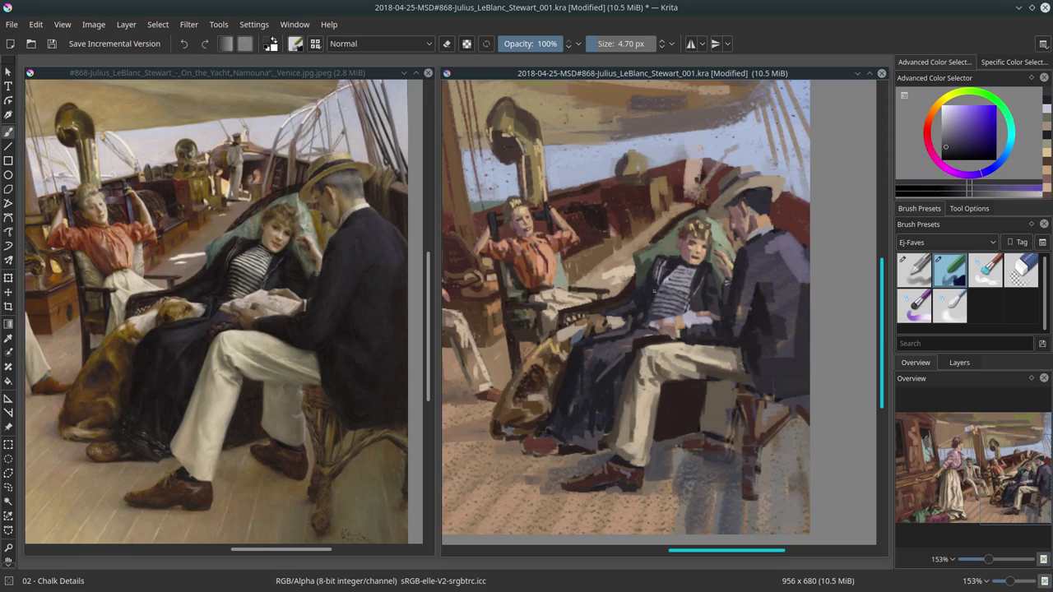
key("k")
key("l")
key("l")
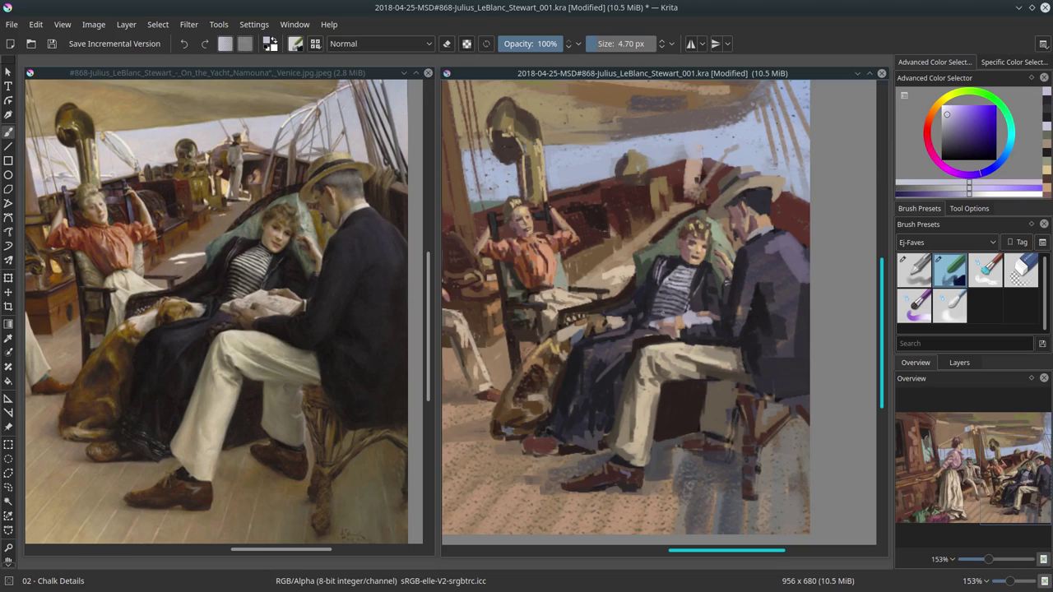
Paint a dark red patch near the feet, undo it, and sample lighter deck tones.
left_click_drag(610, 448, 633, 424)
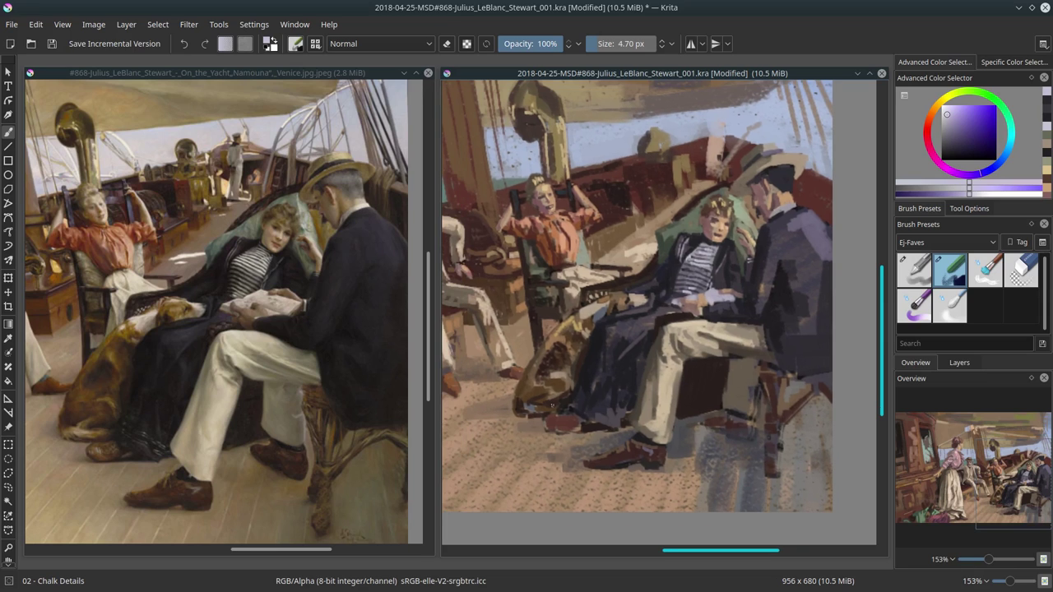
left_click(556, 419, "ctrl")
mouse_move(626, 461)
left_mouse_down()
mouse_move(591, 424)
mouse_move(568, 441)
left_mouse_up()
key("ctrl+z")
left_click(585, 424, "ctrl")
left_click(571, 425, "ctrl")
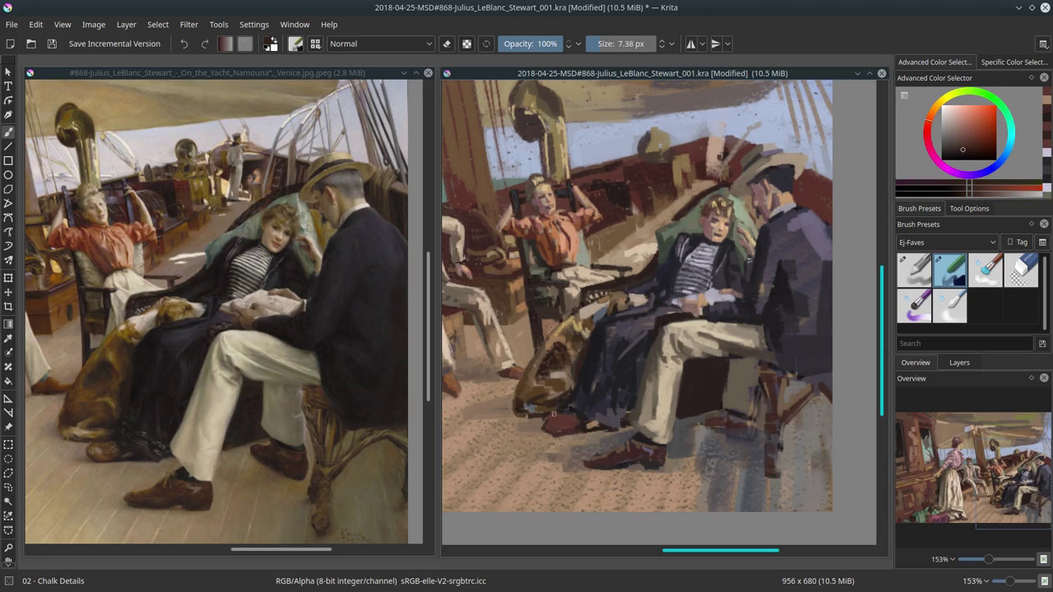
left_click(551, 418, "ctrl")
Pick light beige and orange-brown tones, resizing the brush between broad and fine strokes.
left_click(642, 444, "ctrl")
left_click_drag(642, 469, 682, 468)
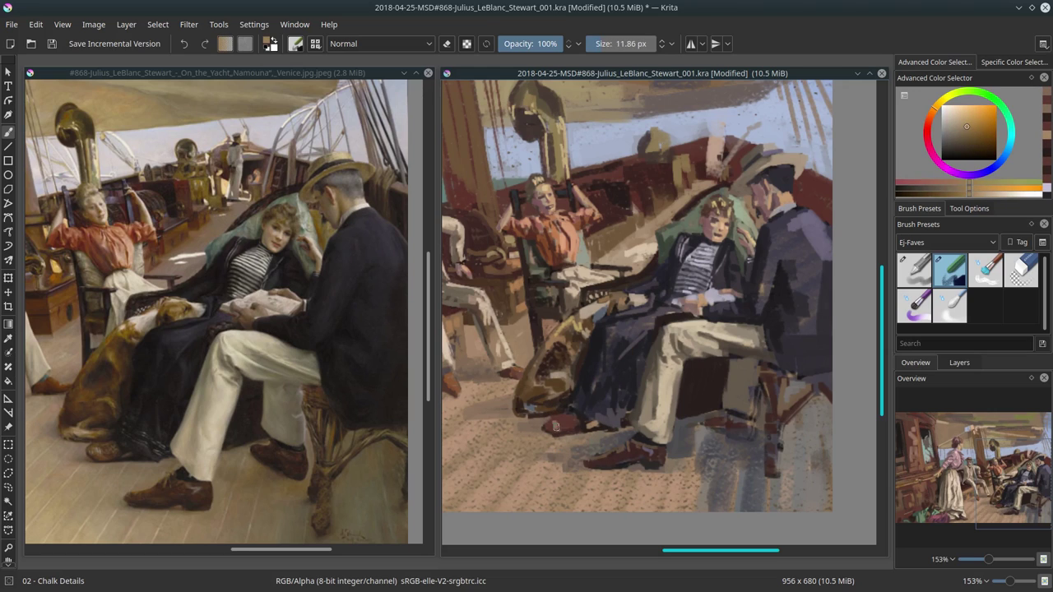
left_click(954, 117)
left_click_drag(576, 432, 560, 431)
left_click(630, 455, "ctrl")
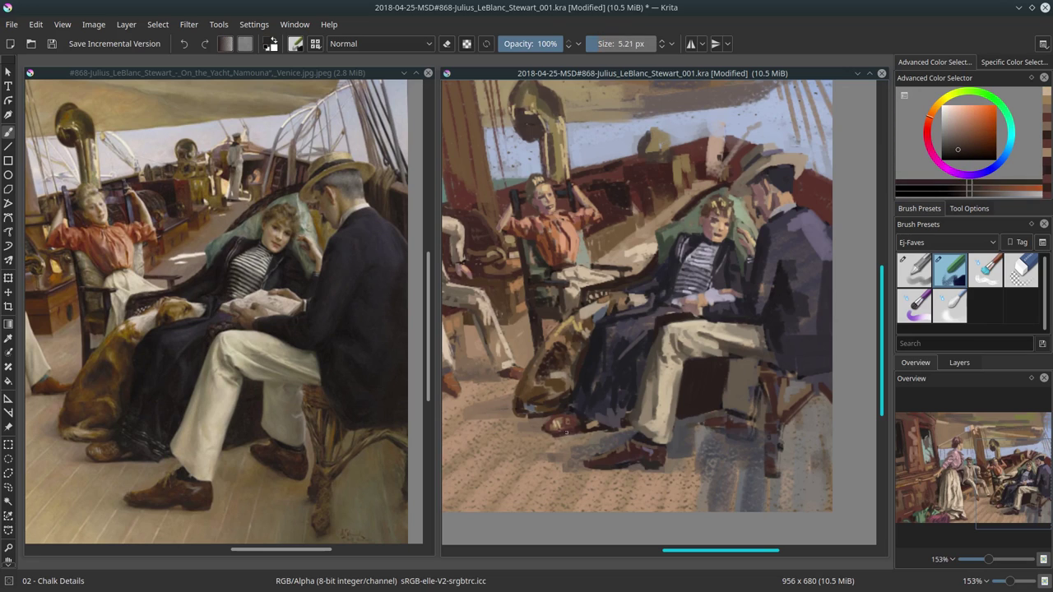
left_click(603, 420, "ctrl")
left_click_drag(617, 458, 645, 458)
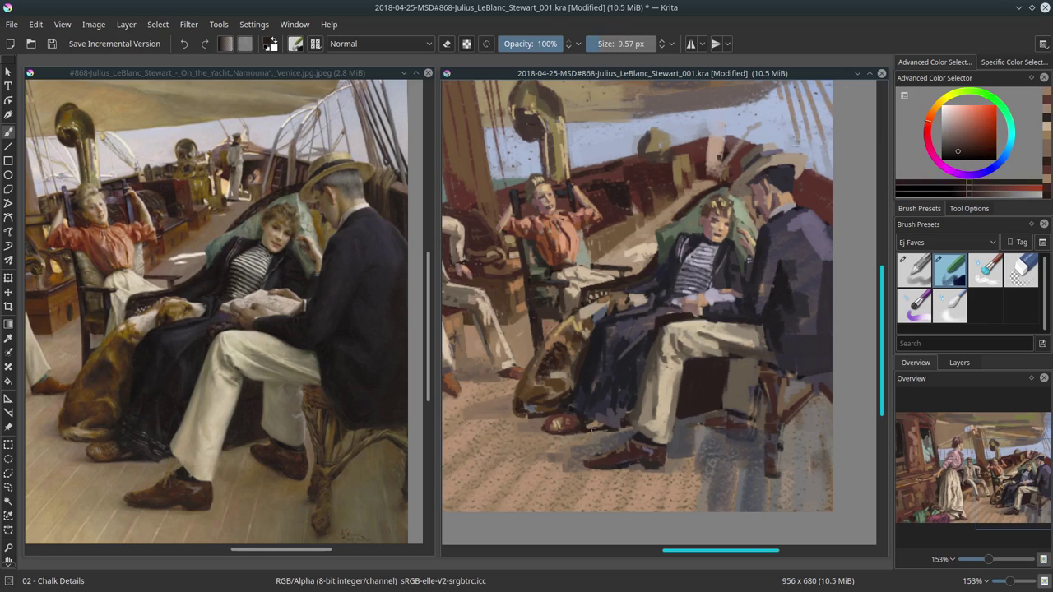
Adjust a blue-purple tone, then pick a pale pink for highlights and shrink the brush.
left_click(630, 458, "ctrl")
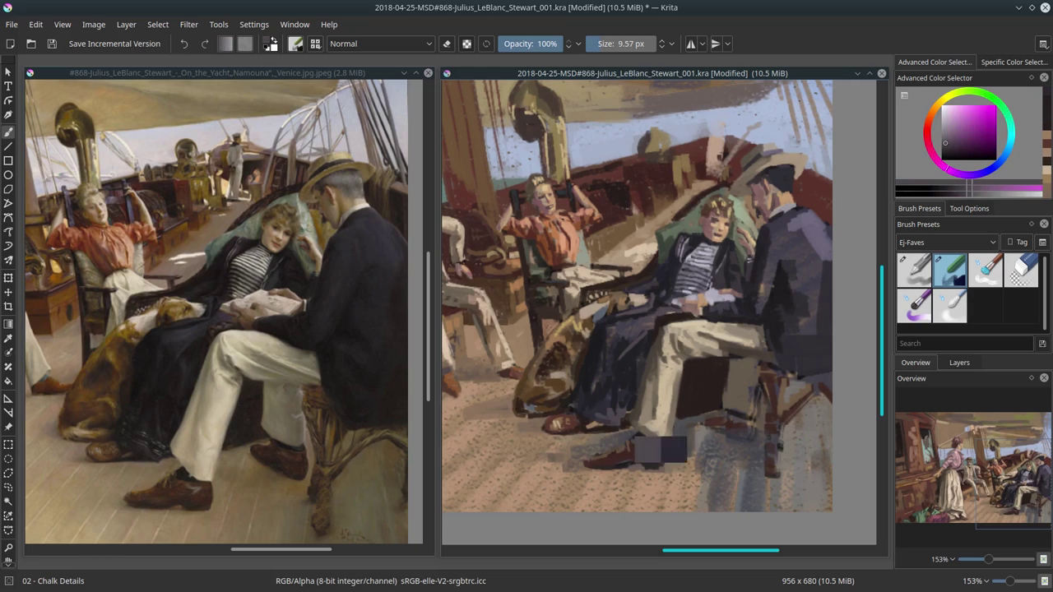
left_click(630, 407, "ctrl")
left_click(650, 438, "ctrl")
left_click(642, 407, "ctrl")
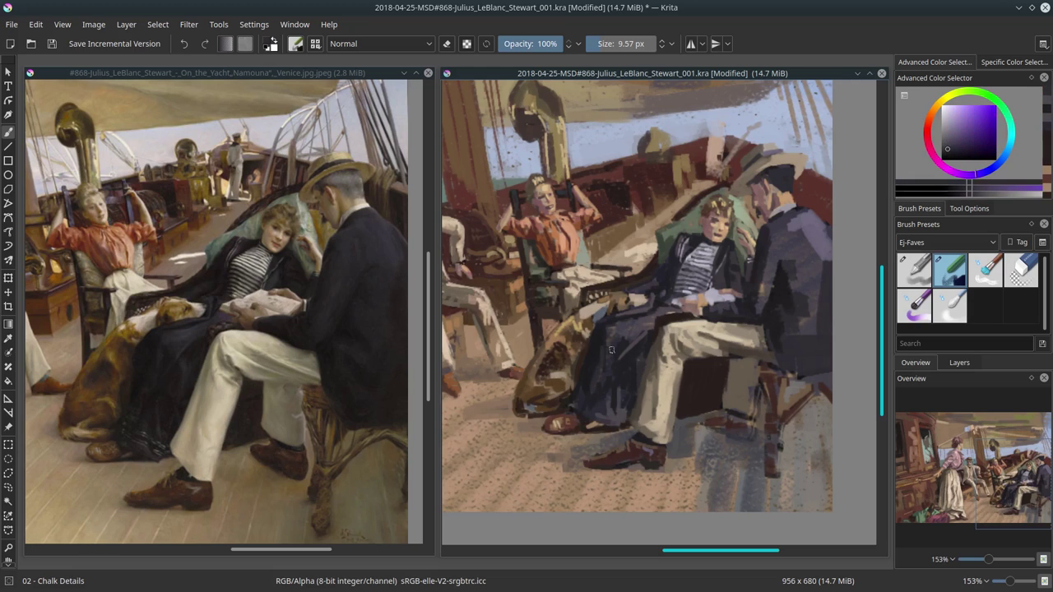
left_click(614, 335, "ctrl")
left_click(657, 373, "ctrl")
left_click(703, 347, "ctrl")
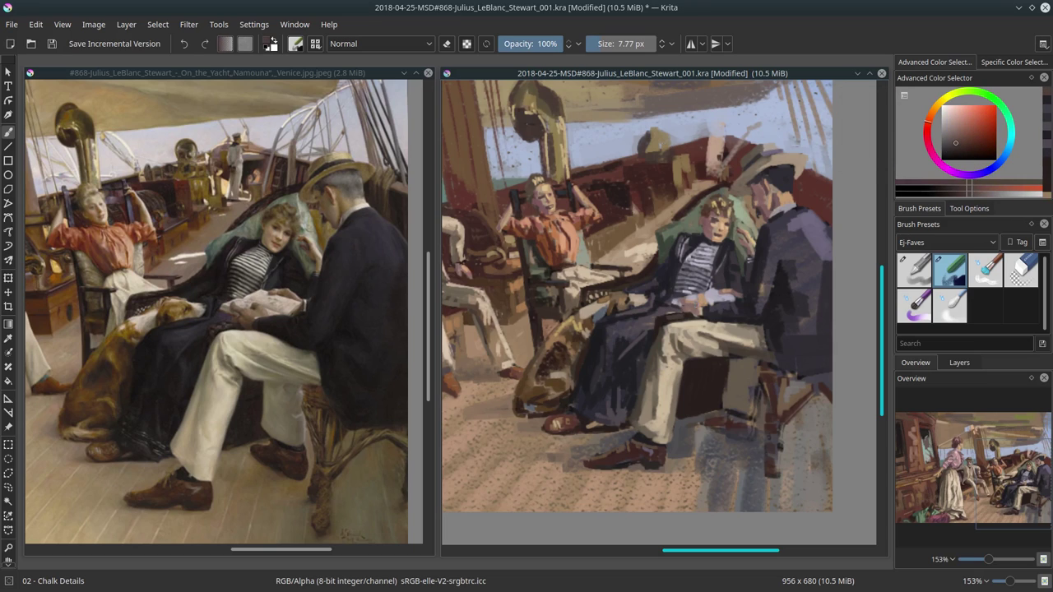
left_click(943, 117)
left_click_drag(613, 403, 599, 403)
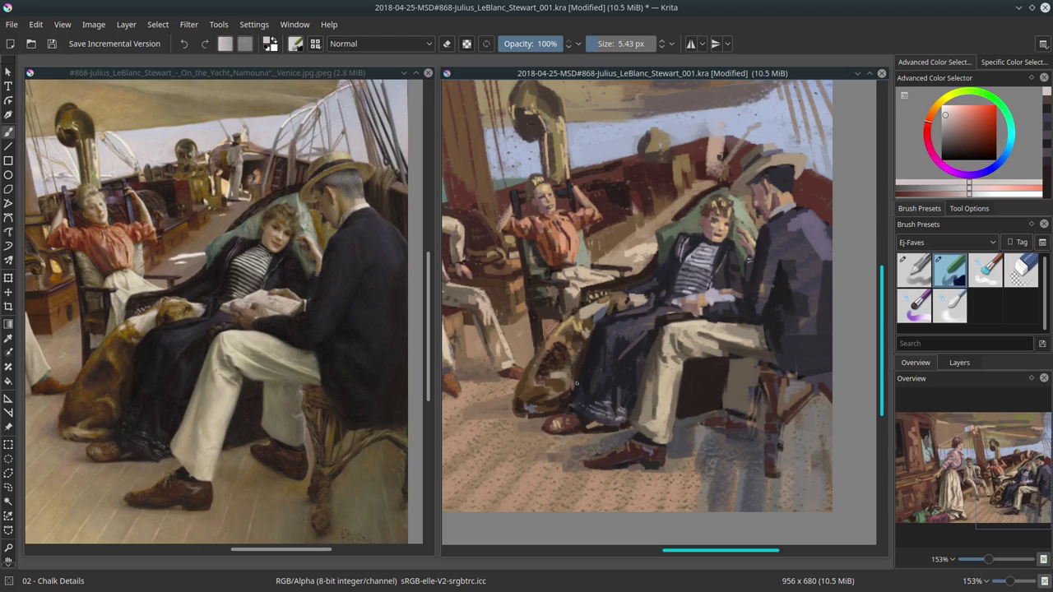
Enlarge the brush and paint a short dark red stroke by the man's leg.
left_click(727, 356, "ctrl")
mouse_move(712, 370)
left_mouse_down()
mouse_move(727, 356)
mouse_move(744, 375)
left_mouse_up()
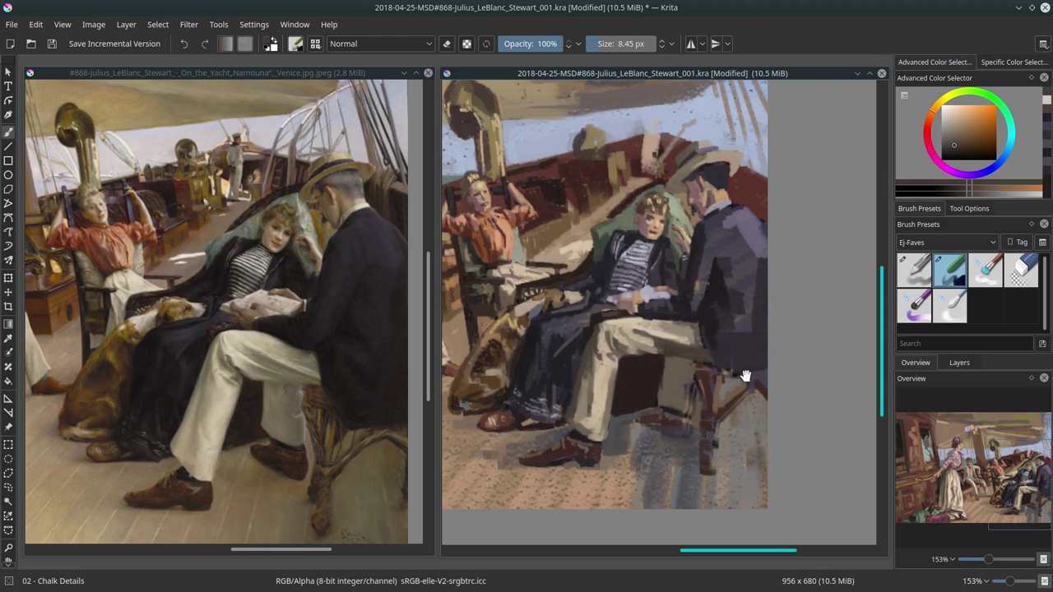
left_click(707, 334, "ctrl")
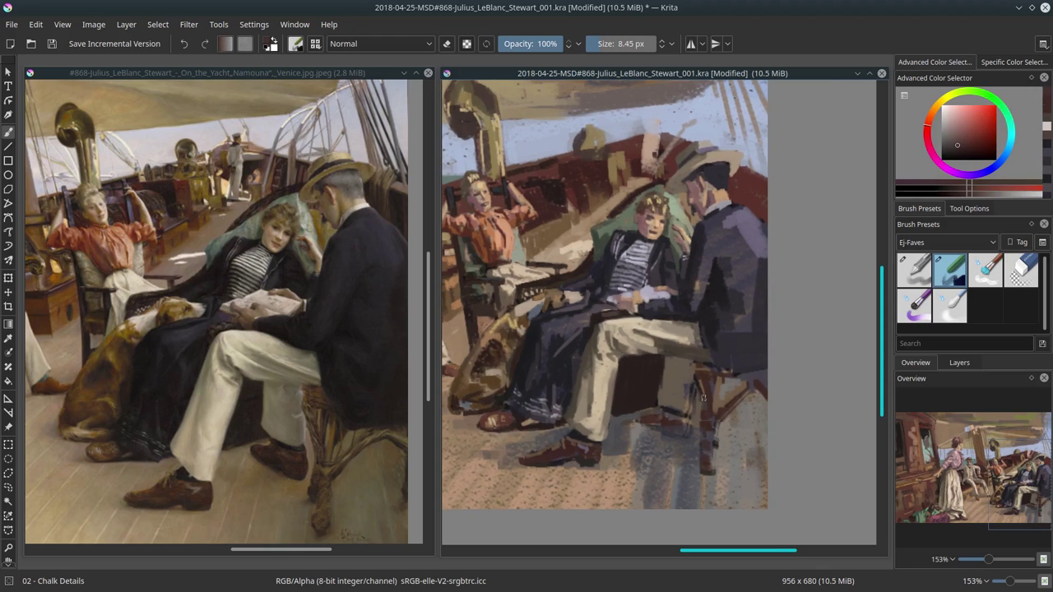
left_click(702, 430, "ctrl")
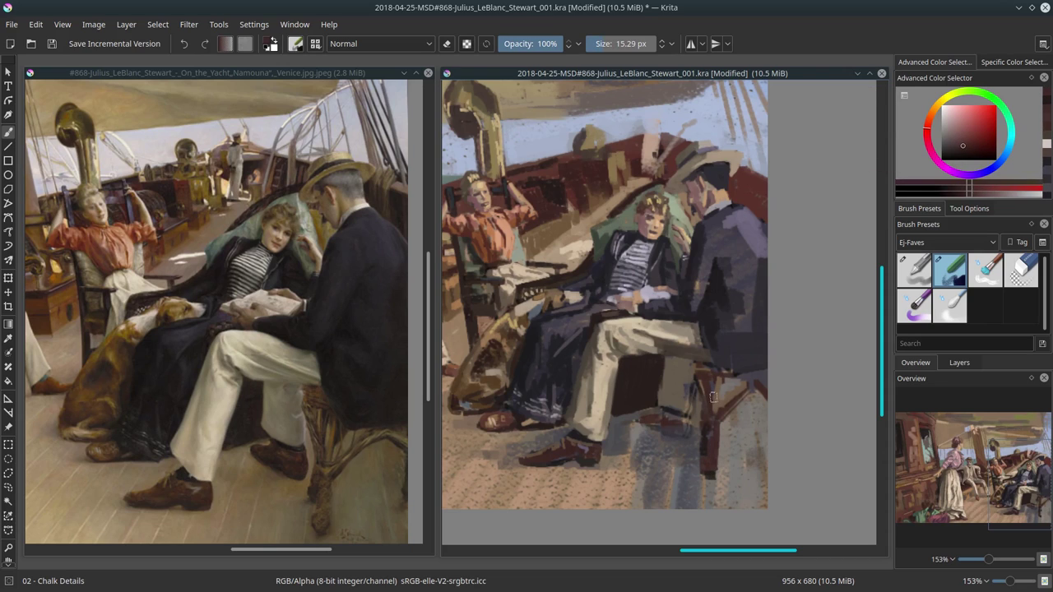
left_click_drag(713, 473, 713, 419)
Paint dark purple over the man's knee and coat, then pick a light peach.
left_click(709, 342, "ctrl")
left_click_drag(710, 342, 727, 324)
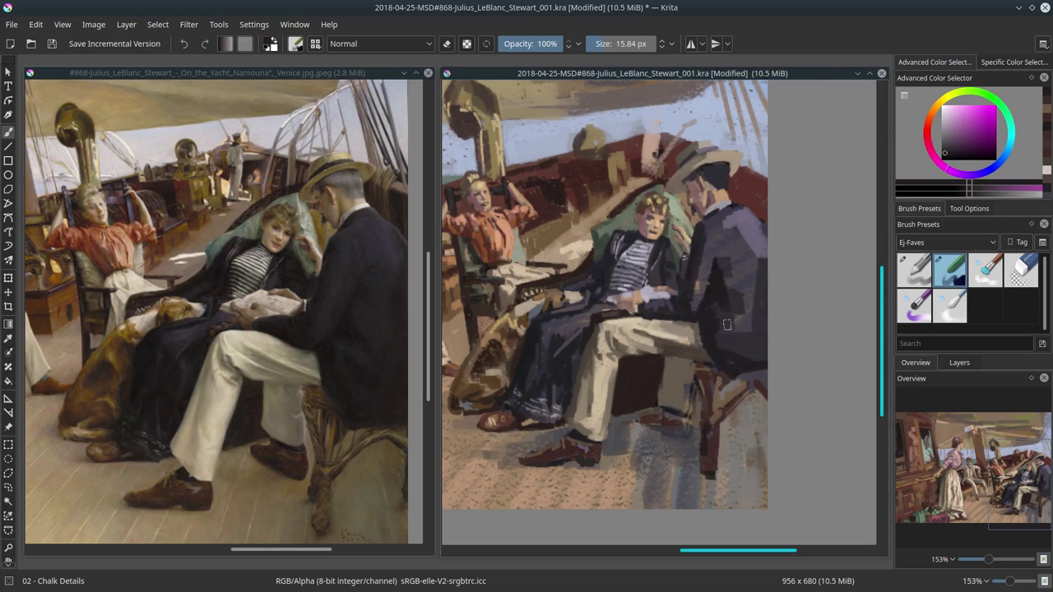
left_click(742, 337, "ctrl")
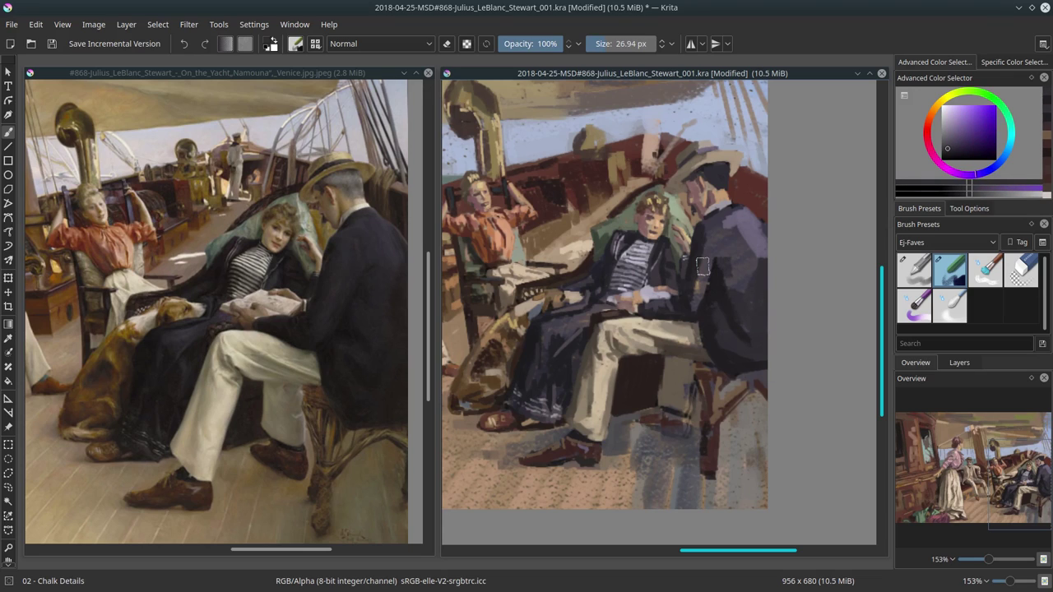
left_click(708, 415, "ctrl")
left_click(736, 394, "ctrl")
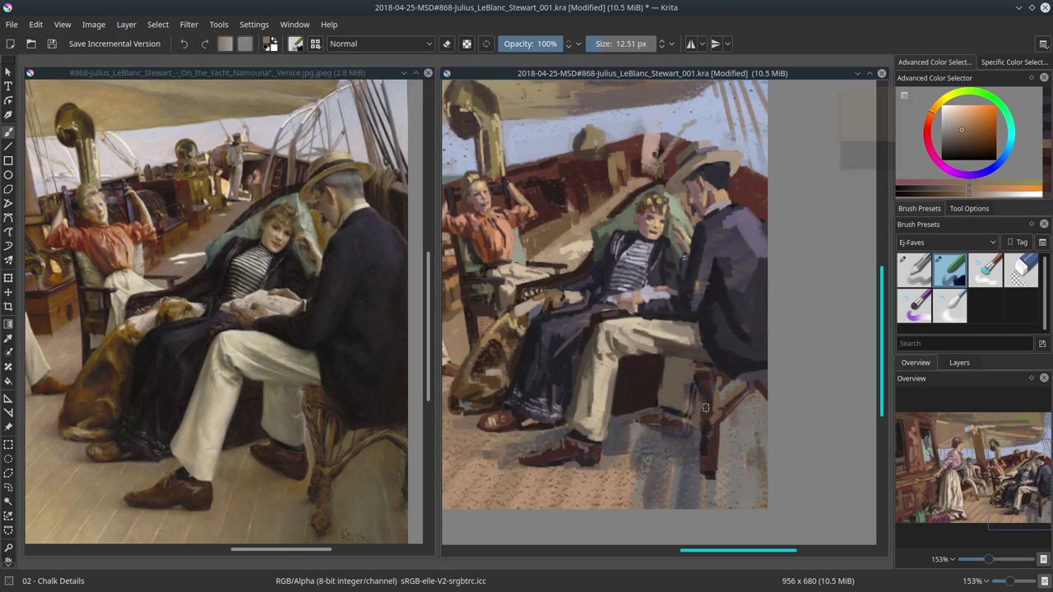
Paint light strokes over the wicker chair and a dark orange-brown stroke along its leg.
left_click(739, 371, "ctrl")
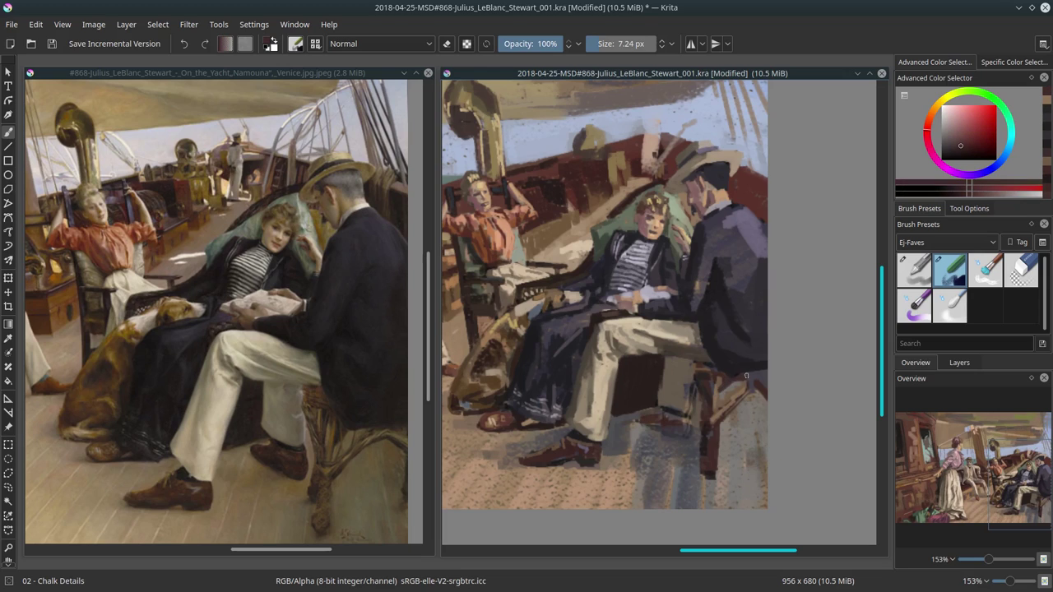
left_click(743, 414, "ctrl")
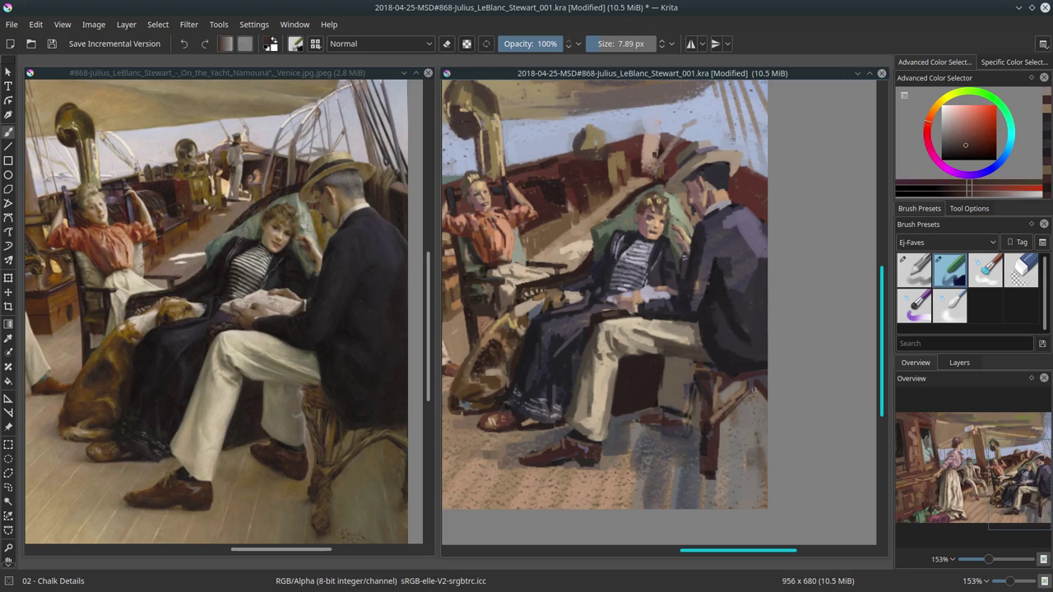
left_click_drag(670, 366, 697, 383)
left_click(716, 445, "ctrl")
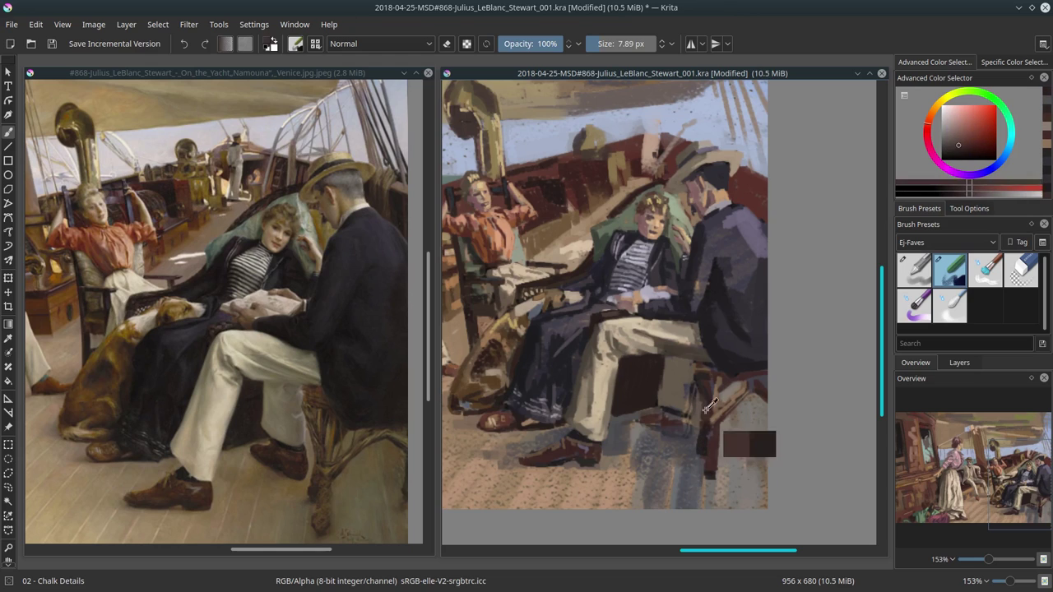
left_click_drag(709, 476, 703, 410)
Add small dark grey-brown strokes on the chair, undoing a stray light tan dab.
left_click(700, 364, "ctrl")
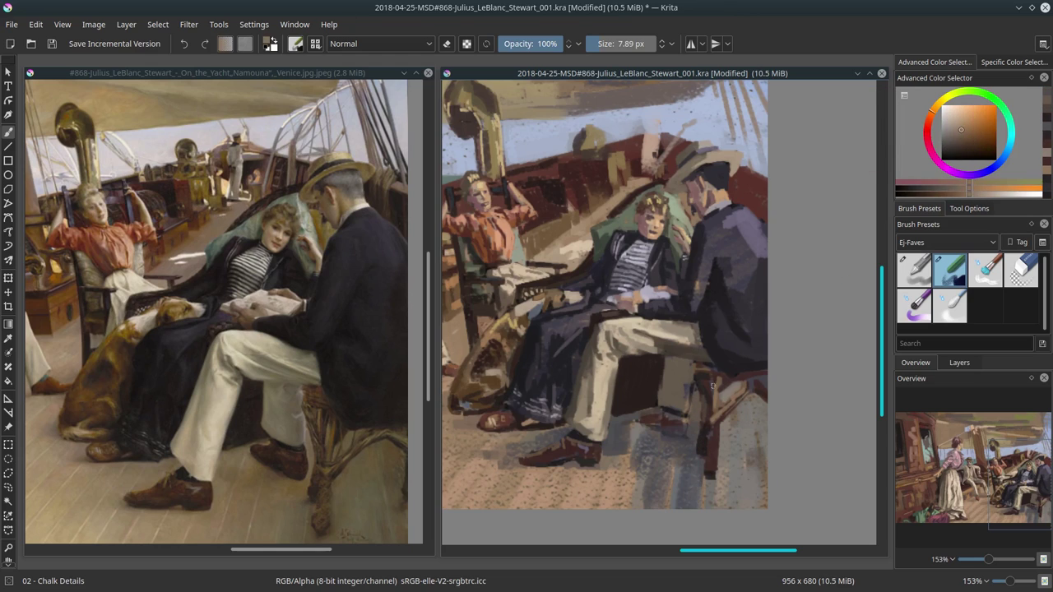
mouse_move(718, 380)
left_mouse_down()
mouse_move(752, 436)
mouse_move(758, 411)
left_mouse_up()
left_click(710, 382, "ctrl")
left_click(745, 445, "ctrl")
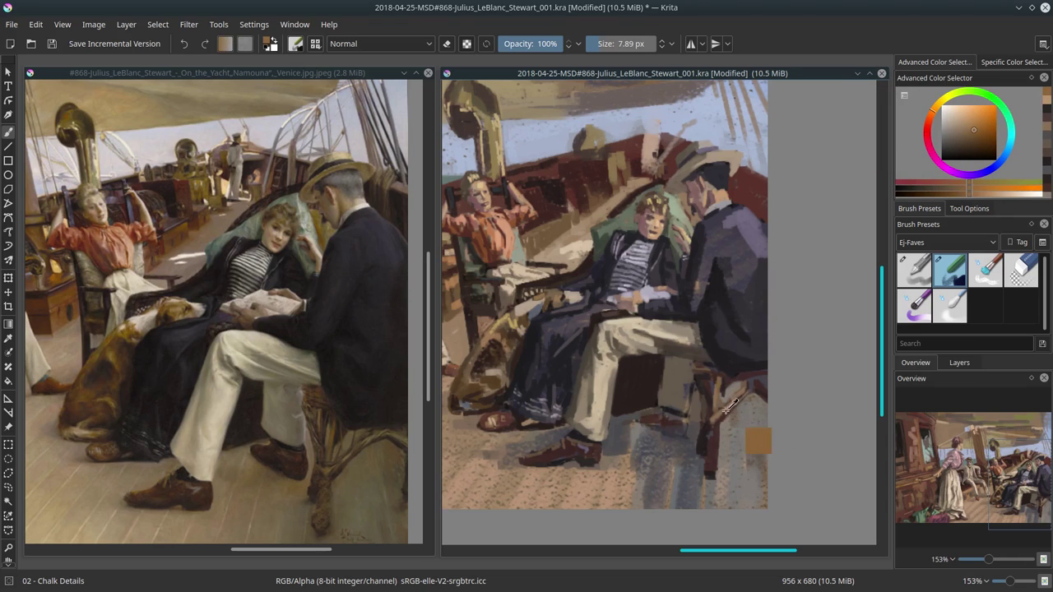
key("ctrl+z")
Enlarge the brush and paint a very dark purple patch on the chair.
left_click(739, 354, "ctrl")
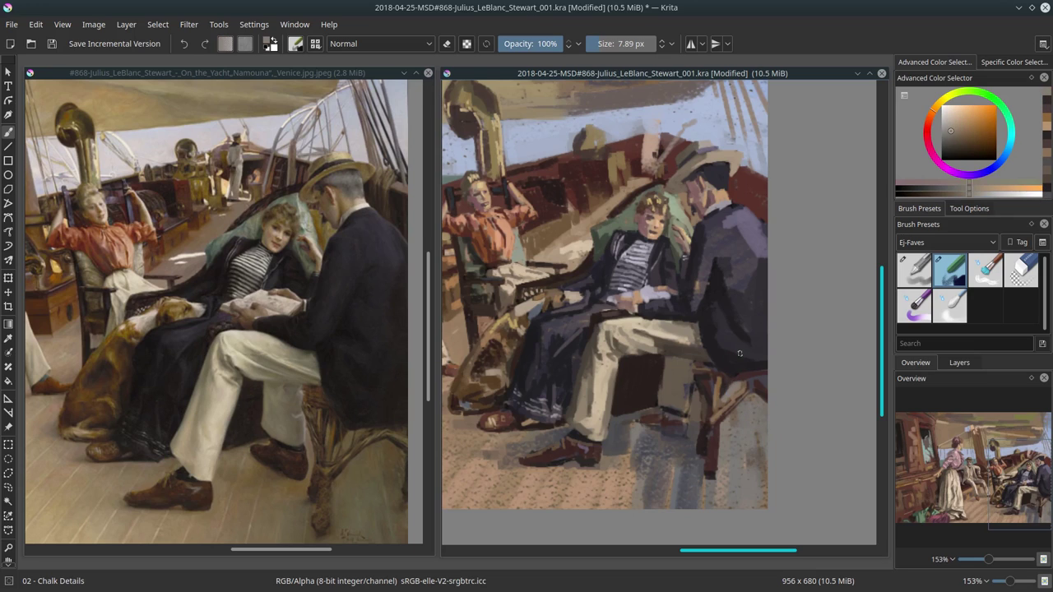
left_click(666, 403, "ctrl")
key("bracketright")
left_click(662, 390, "ctrl")
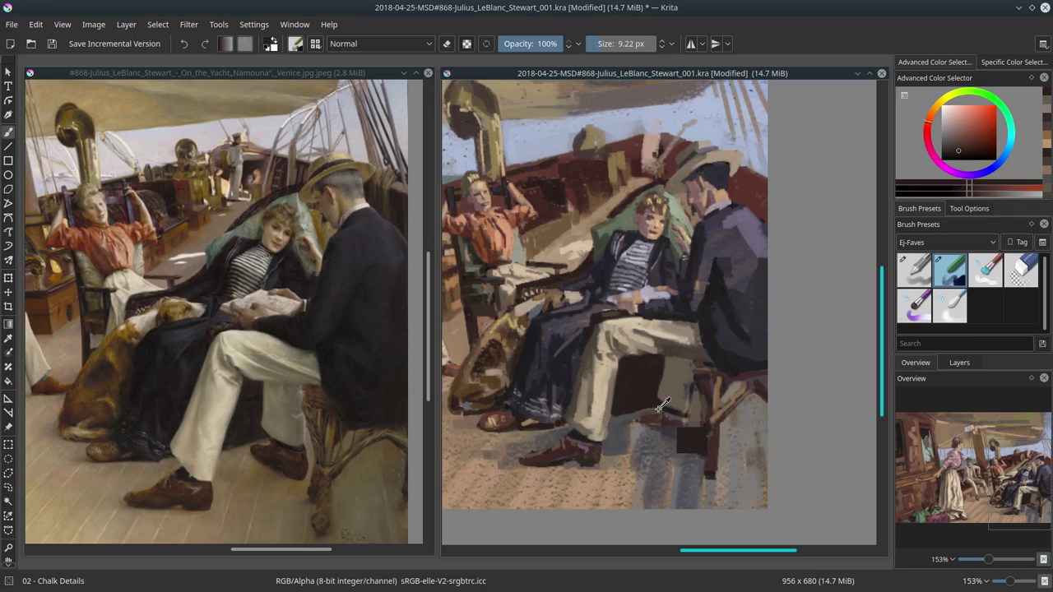
left_click_drag(715, 451, 729, 467)
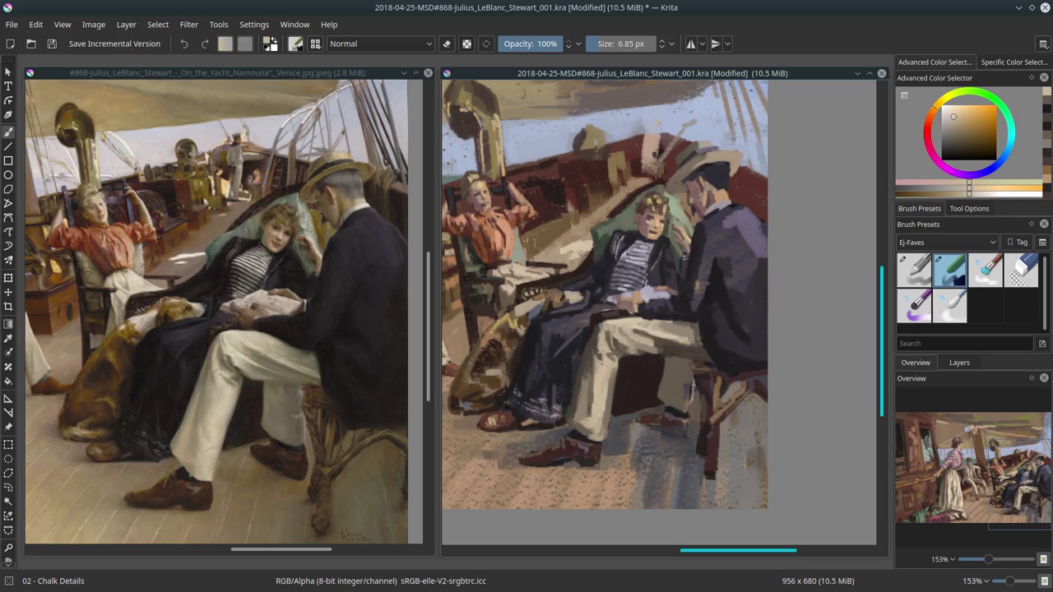
Darken the area around the shoes with dark red-brown and orange-brown strokes.
left_click(571, 456, "ctrl")
left_click_drag(643, 426, 688, 443)
left_click(648, 417, "ctrl")
left_click(648, 366, "ctrl")
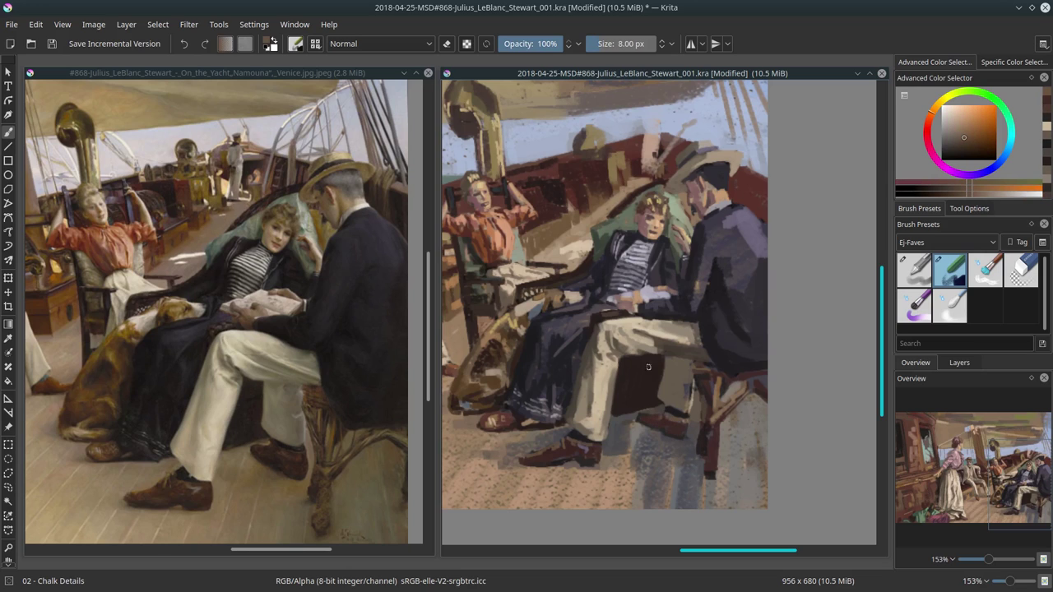
left_click(689, 395, "ctrl")
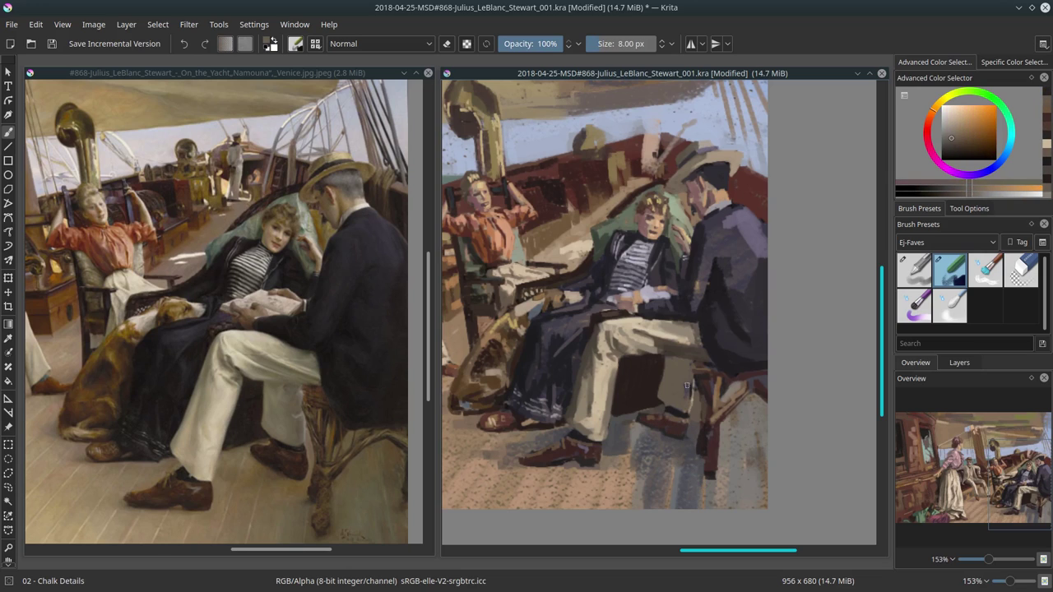
left_click_drag(750, 449, 719, 466)
left_click(694, 349, "ctrl")
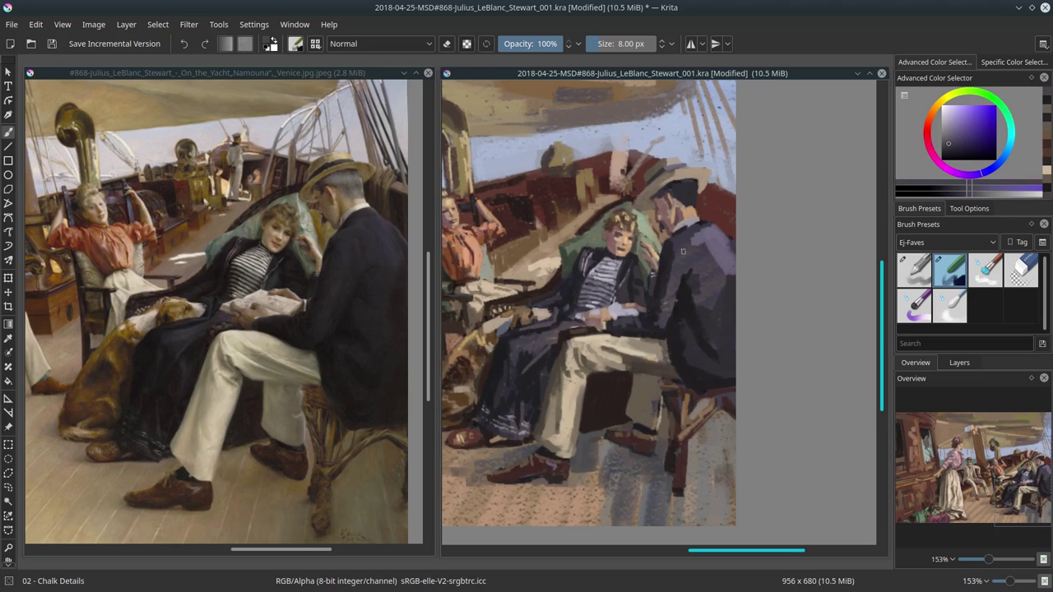
Pan to the upper deck, paint a light bottle on deck, then undo it.
left_click(711, 221, "ctrl")
left_click(711, 220, "ctrl")
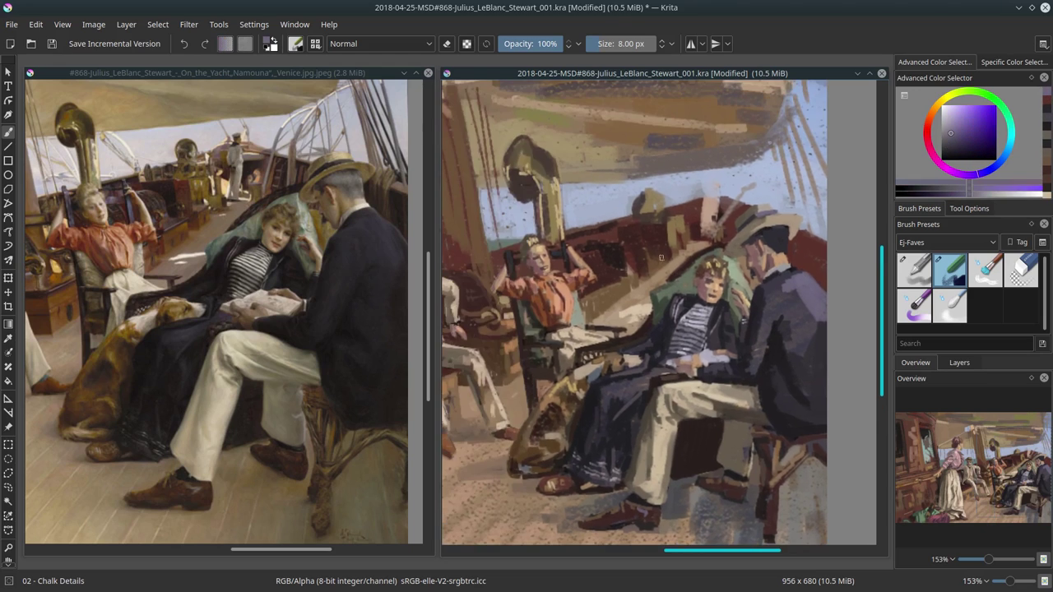
left_click_drag(588, 168, 679, 218)
left_click(679, 218, "ctrl")
left_click(674, 181, "ctrl")
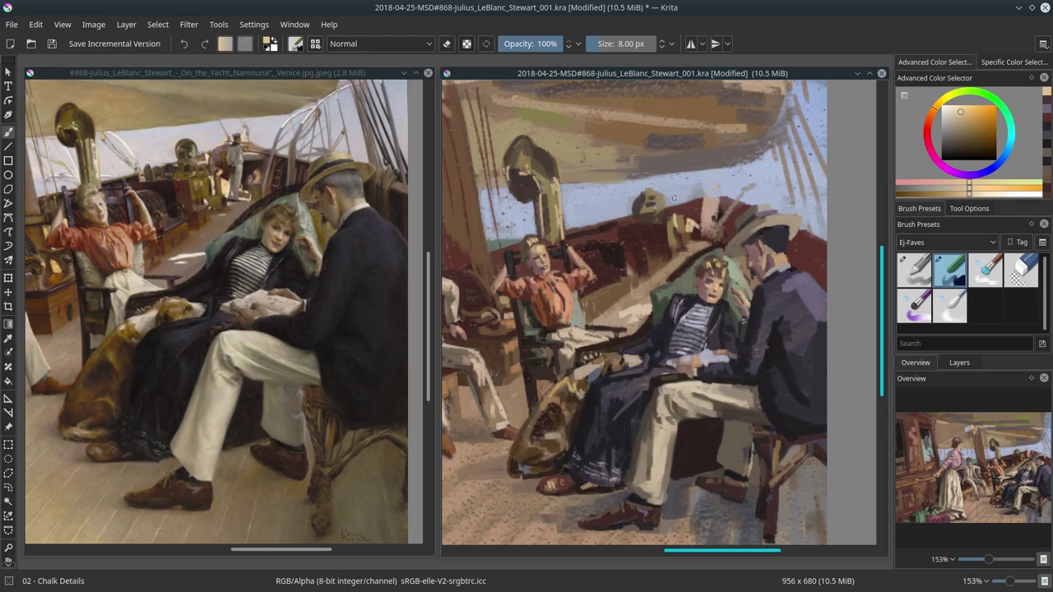
left_click(673, 181, "ctrl")
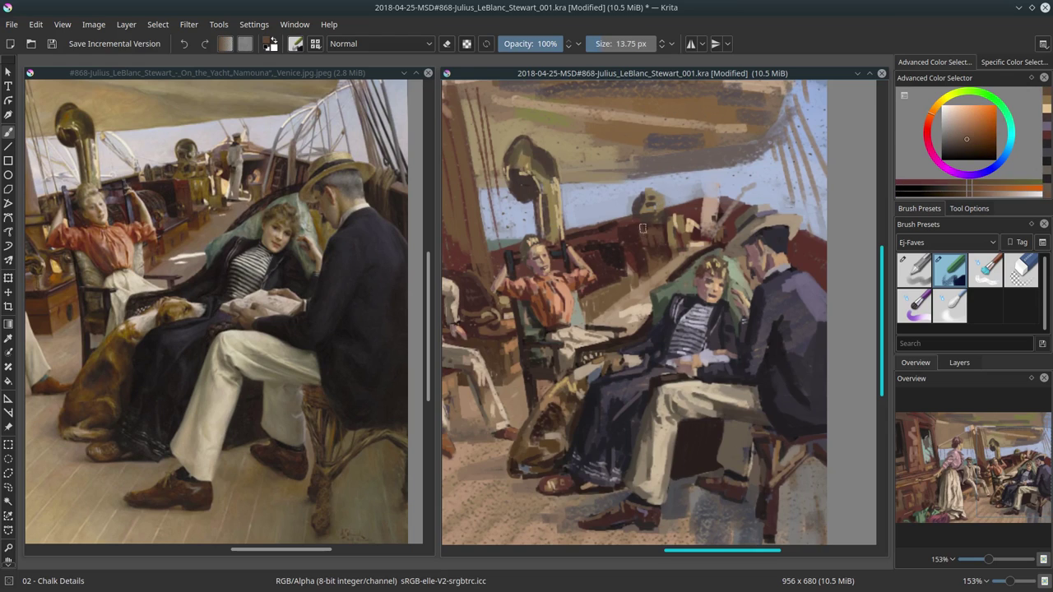
left_click(723, 353, "ctrl")
key("[")
mouse_move(709, 191)
left_mouse_down()
mouse_move(711, 215)
mouse_move(708, 181)
left_mouse_up()
key("ctrl+z")
key("ctrl+z")
key("ctrl+z")
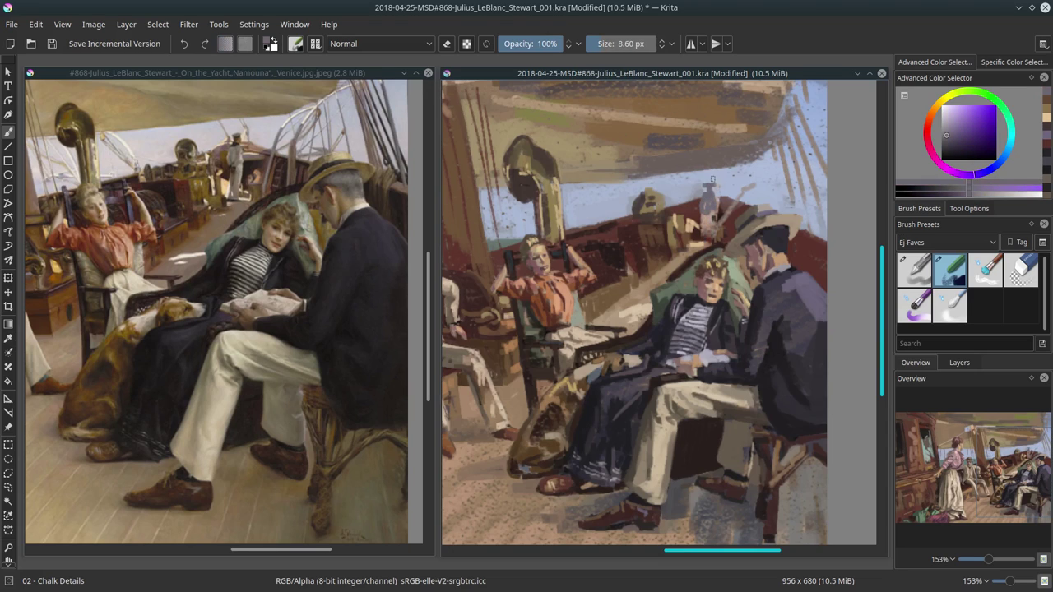
key("ctrl+z")
key("ctrl+z")
Block in the distant standing figure with light vertical strokes and small purple and dark accents.
mouse_move(680, 199)
left_mouse_down()
mouse_move(691, 218)
mouse_move(684, 249)
mouse_move(709, 263)
left_mouse_up()
left_click(676, 230, "ctrl")
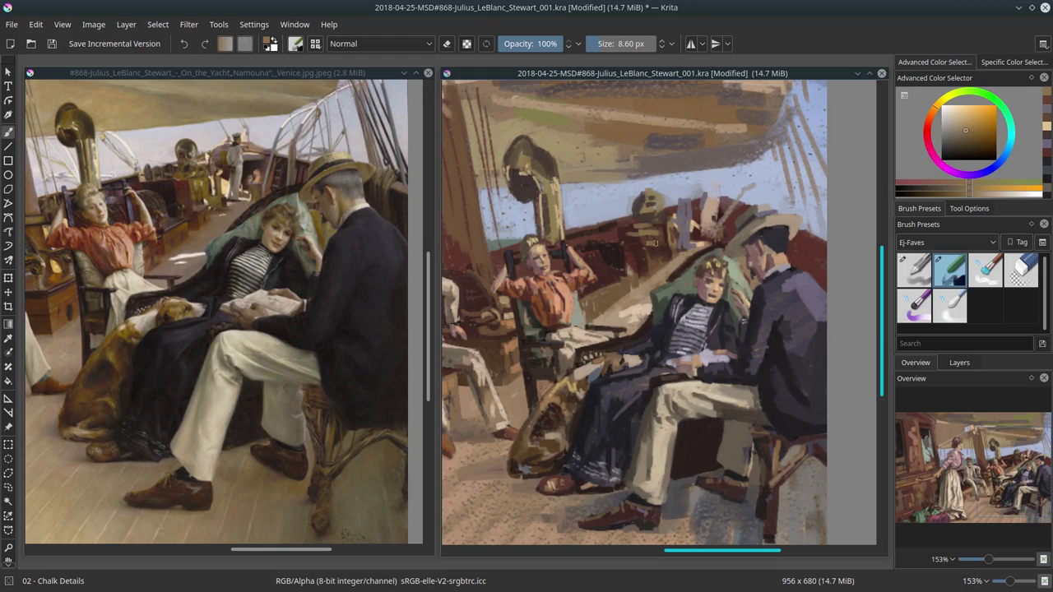
left_click(671, 251, "ctrl")
left_click(687, 205, "ctrl")
mouse_move(684, 206)
left_mouse_down()
mouse_move(687, 197)
mouse_move(696, 227)
left_mouse_up()
key("bracketleft")
key("bracketleft")
left_click(745, 363, "ctrl")
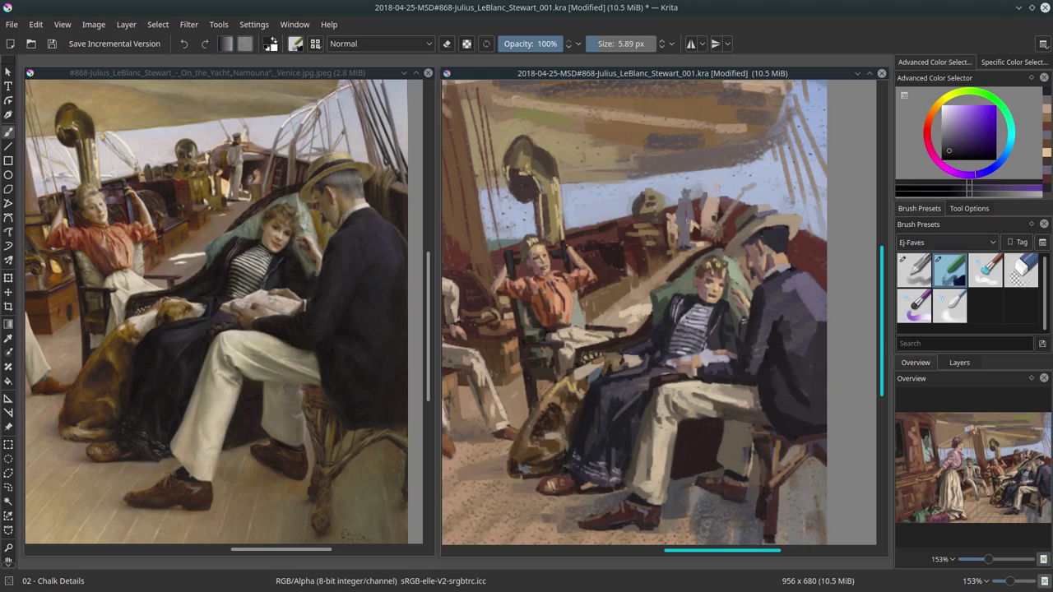
Refine the figure with greyish purple, light pink and tan strokes, resizing the brush.
left_click(683, 220, "ctrl")
left_click(683, 220, "ctrl")
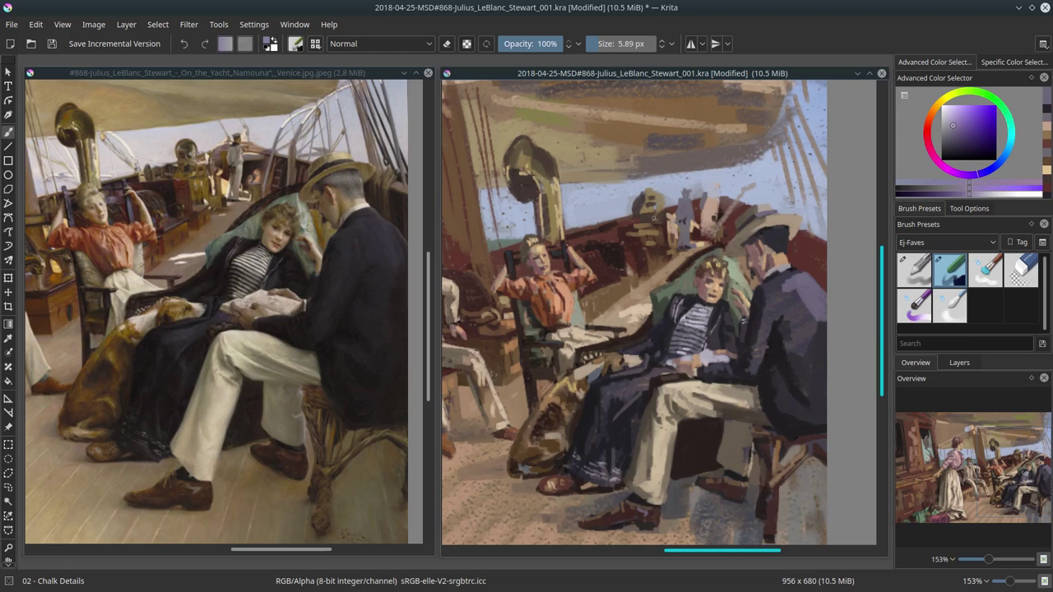
left_click(787, 354, "ctrl")
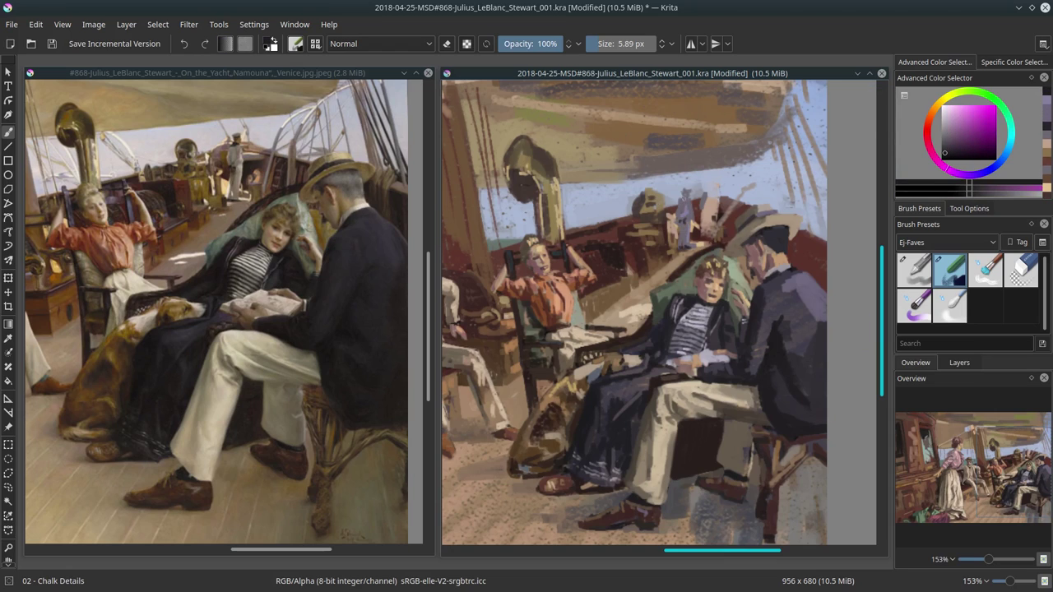
key("bracketleft")
left_click(683, 200, "ctrl")
key("bracketright")
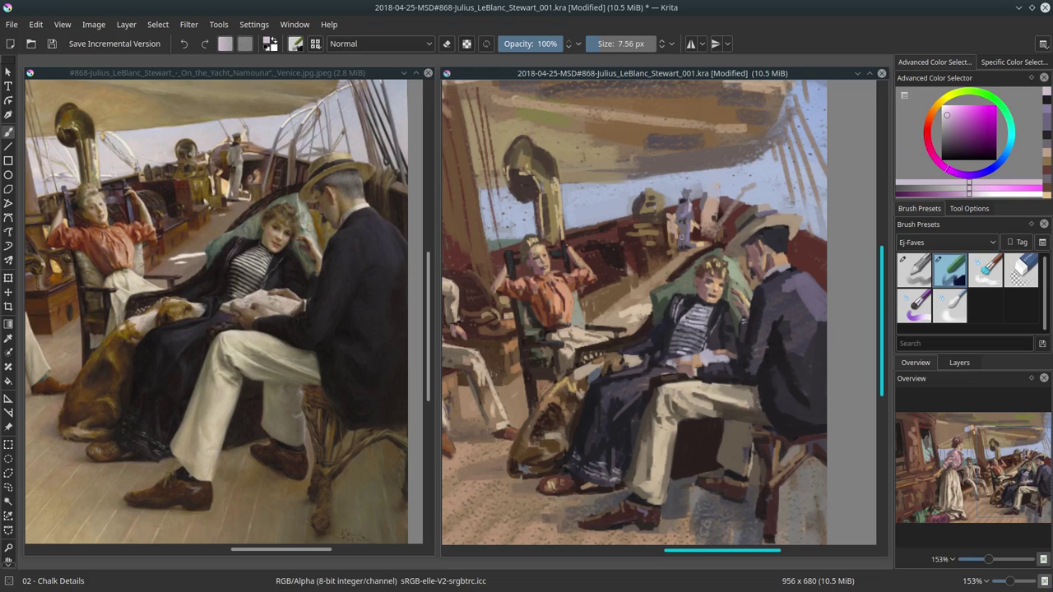
key("bracketright")
left_click(716, 212, "ctrl")
left_click(715, 205, "ctrl")
key("bracketright")
key("bracketright")
key("bracketright")
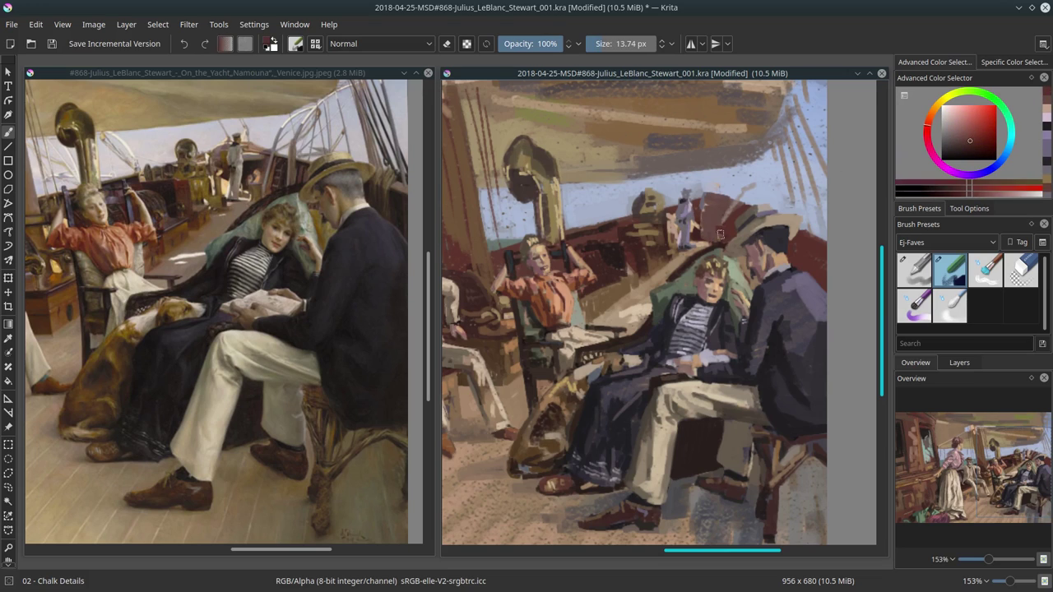
Finish the white sailor figure with light pink and tan touches sampled from the painting.
left_click(719, 242, "ctrl")
left_click(722, 171, "ctrl")
left_click(722, 173, "ctrl")
left_click(716, 177, "ctrl")
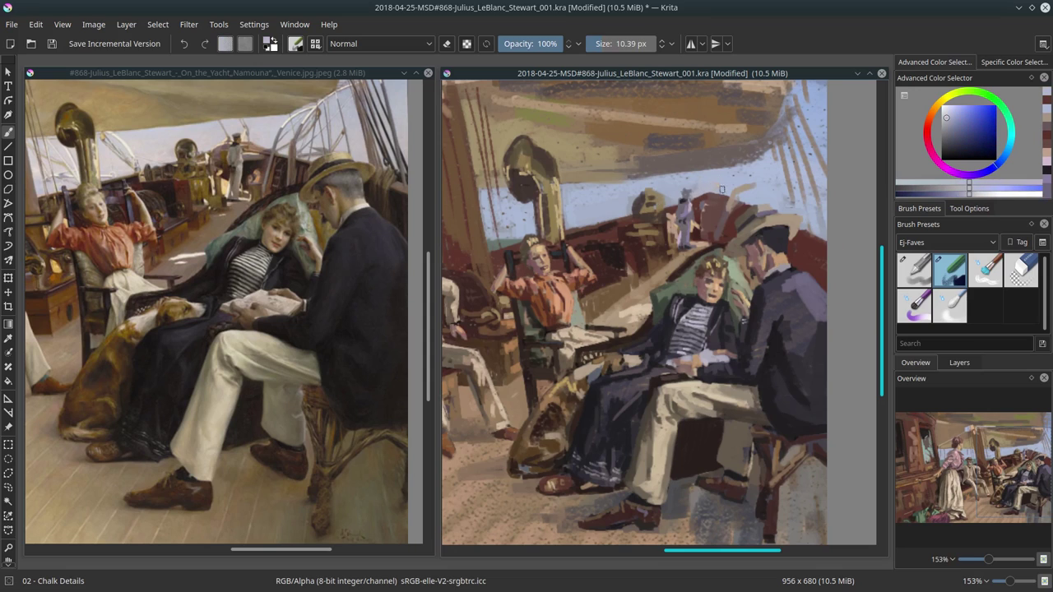
left_click(722, 189, "ctrl")
key("bracketleft")
key("bracketleft")
key("bracketleft")
left_click(704, 189, "ctrl")
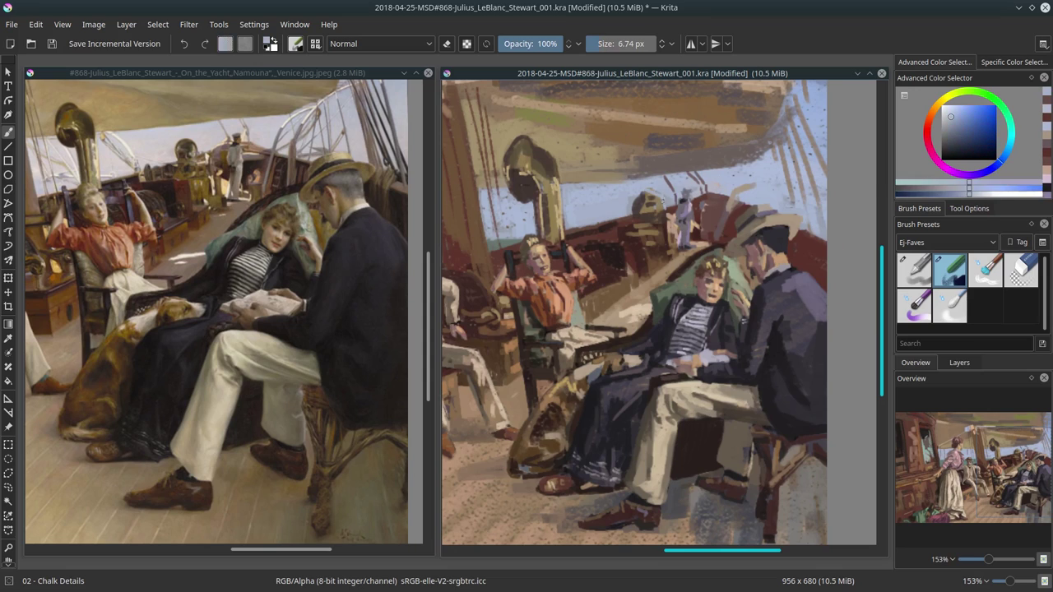
left_click(701, 193, "ctrl")
left_click(699, 198, "ctrl")
key("bracketright")
key("bracketright")
Close the reference image, maximize the yacht study, save it and view it at 100%.
scroll(698, 245, "down", 4)
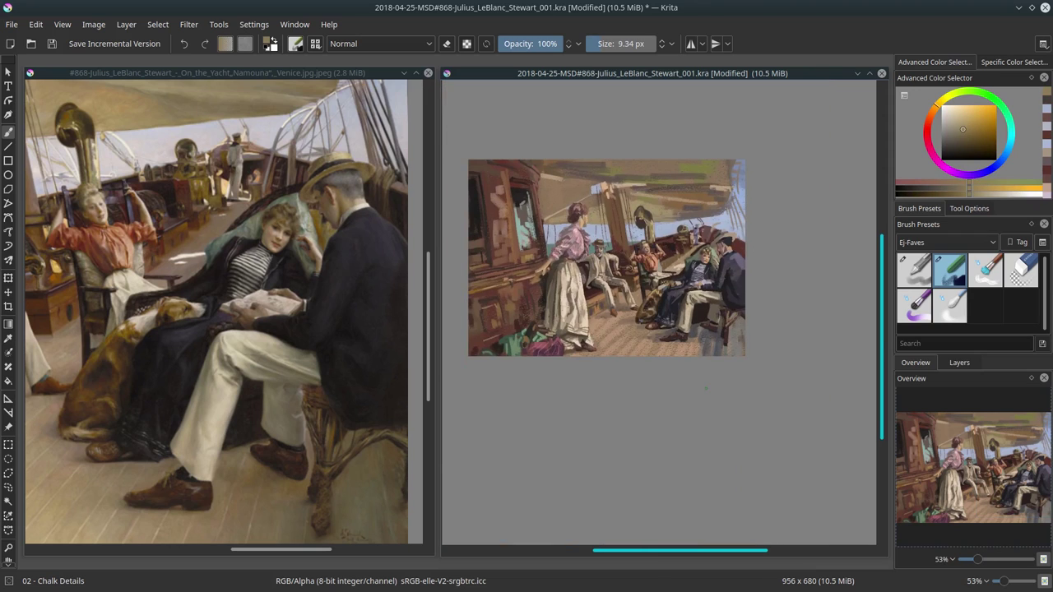
key("2")
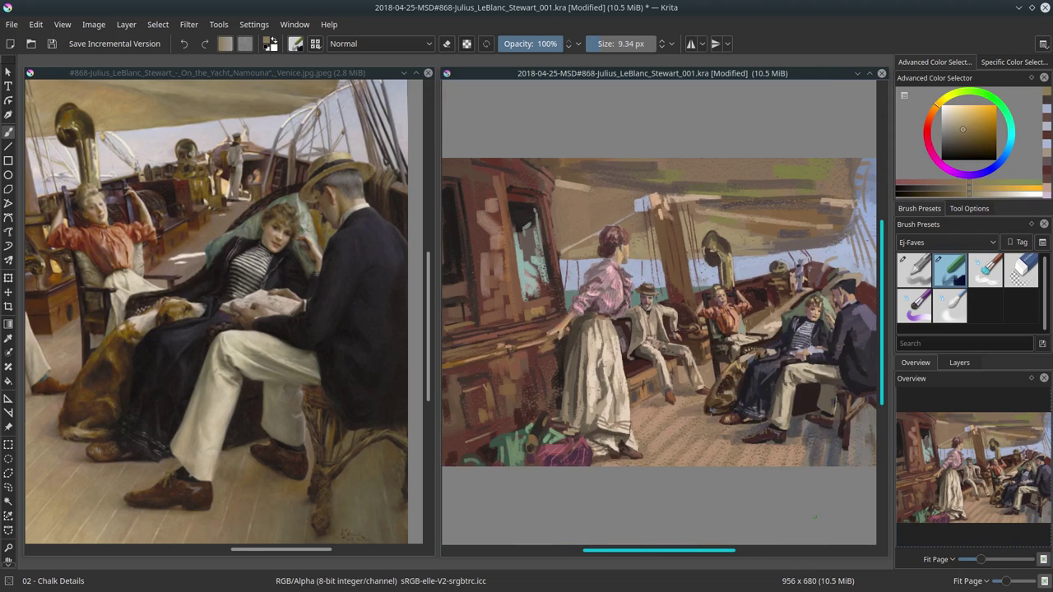
left_click(428, 72)
double_click(449, 74)
left_click(52, 44)
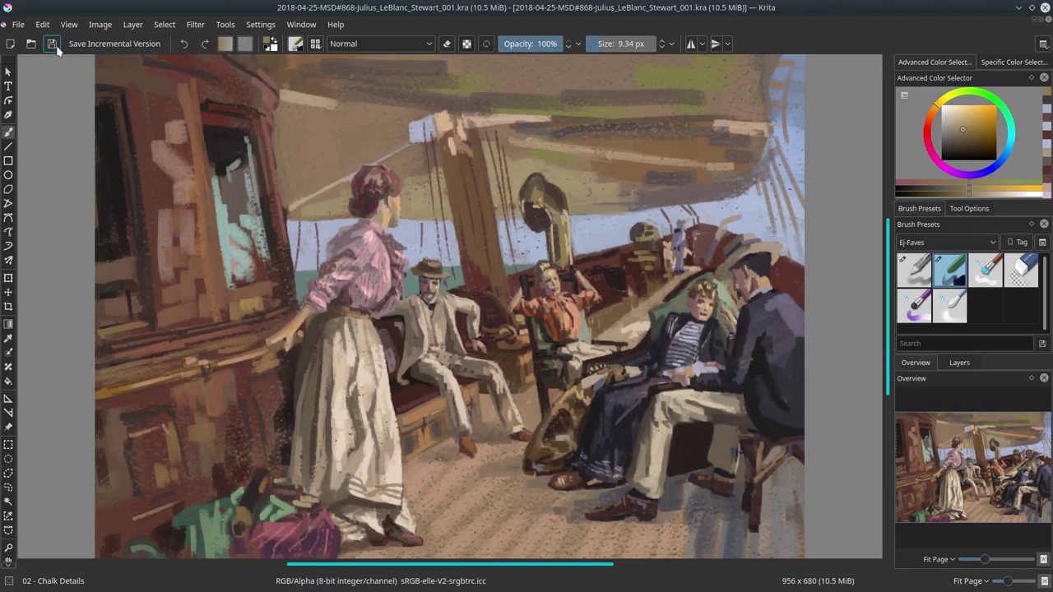
key("1")
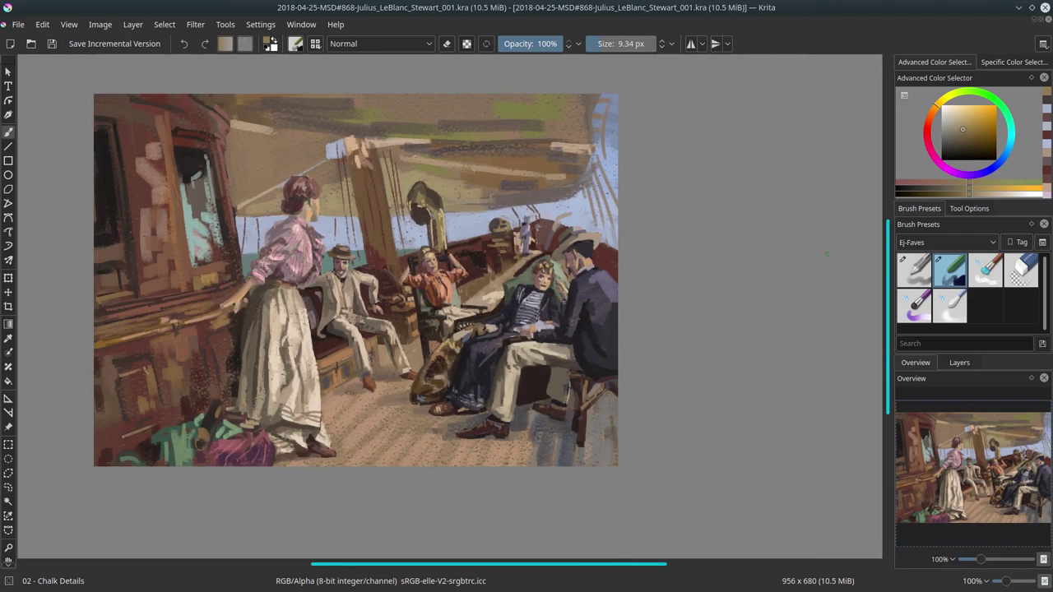